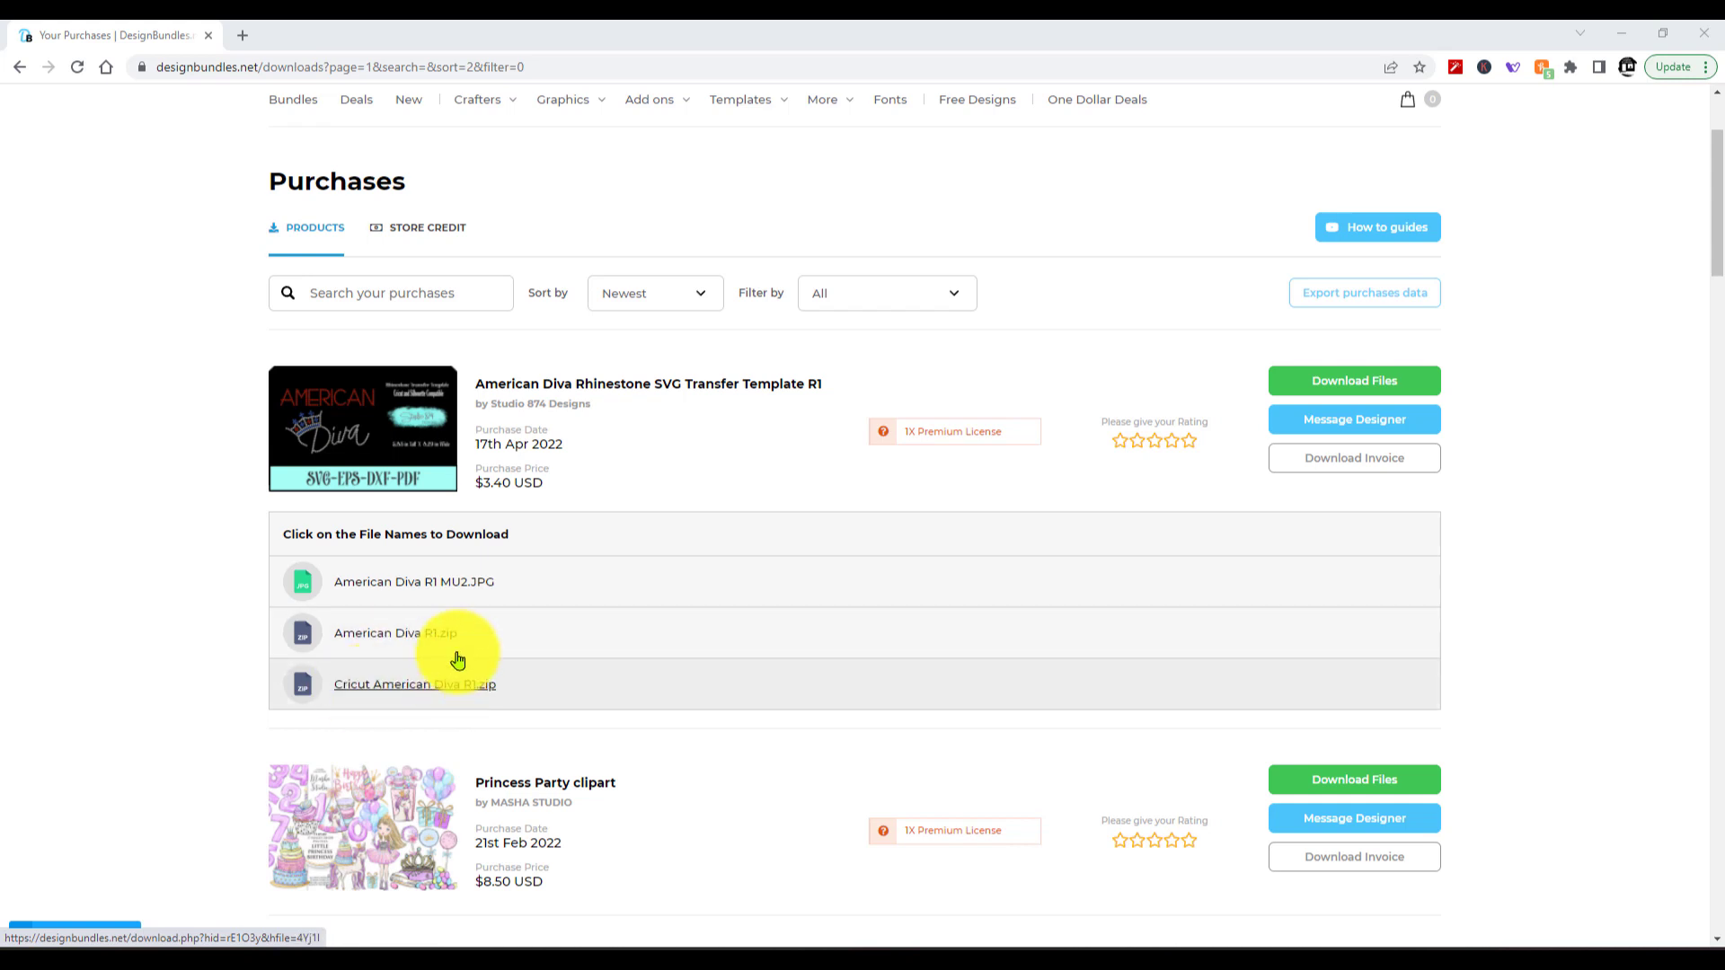
# - Download American Diva R1.zip from the purchased product and extract all its files to the suggested Downloads folder
pyautogui.click(395, 642)
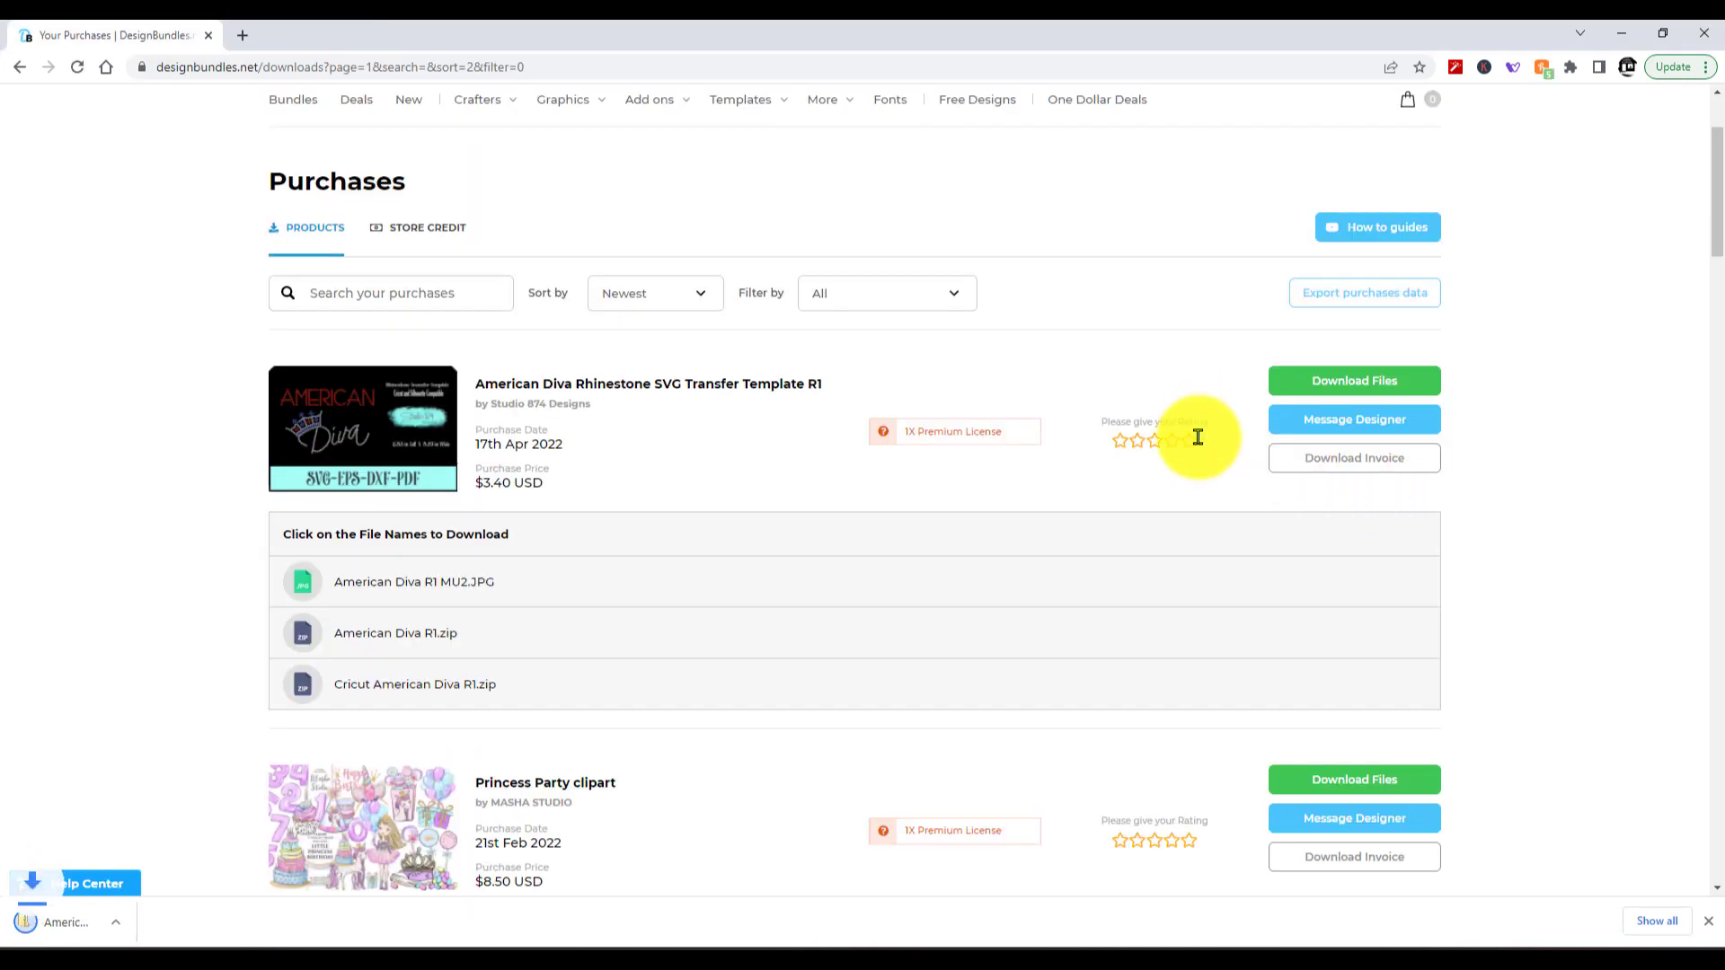
pyautogui.click(102, 925)
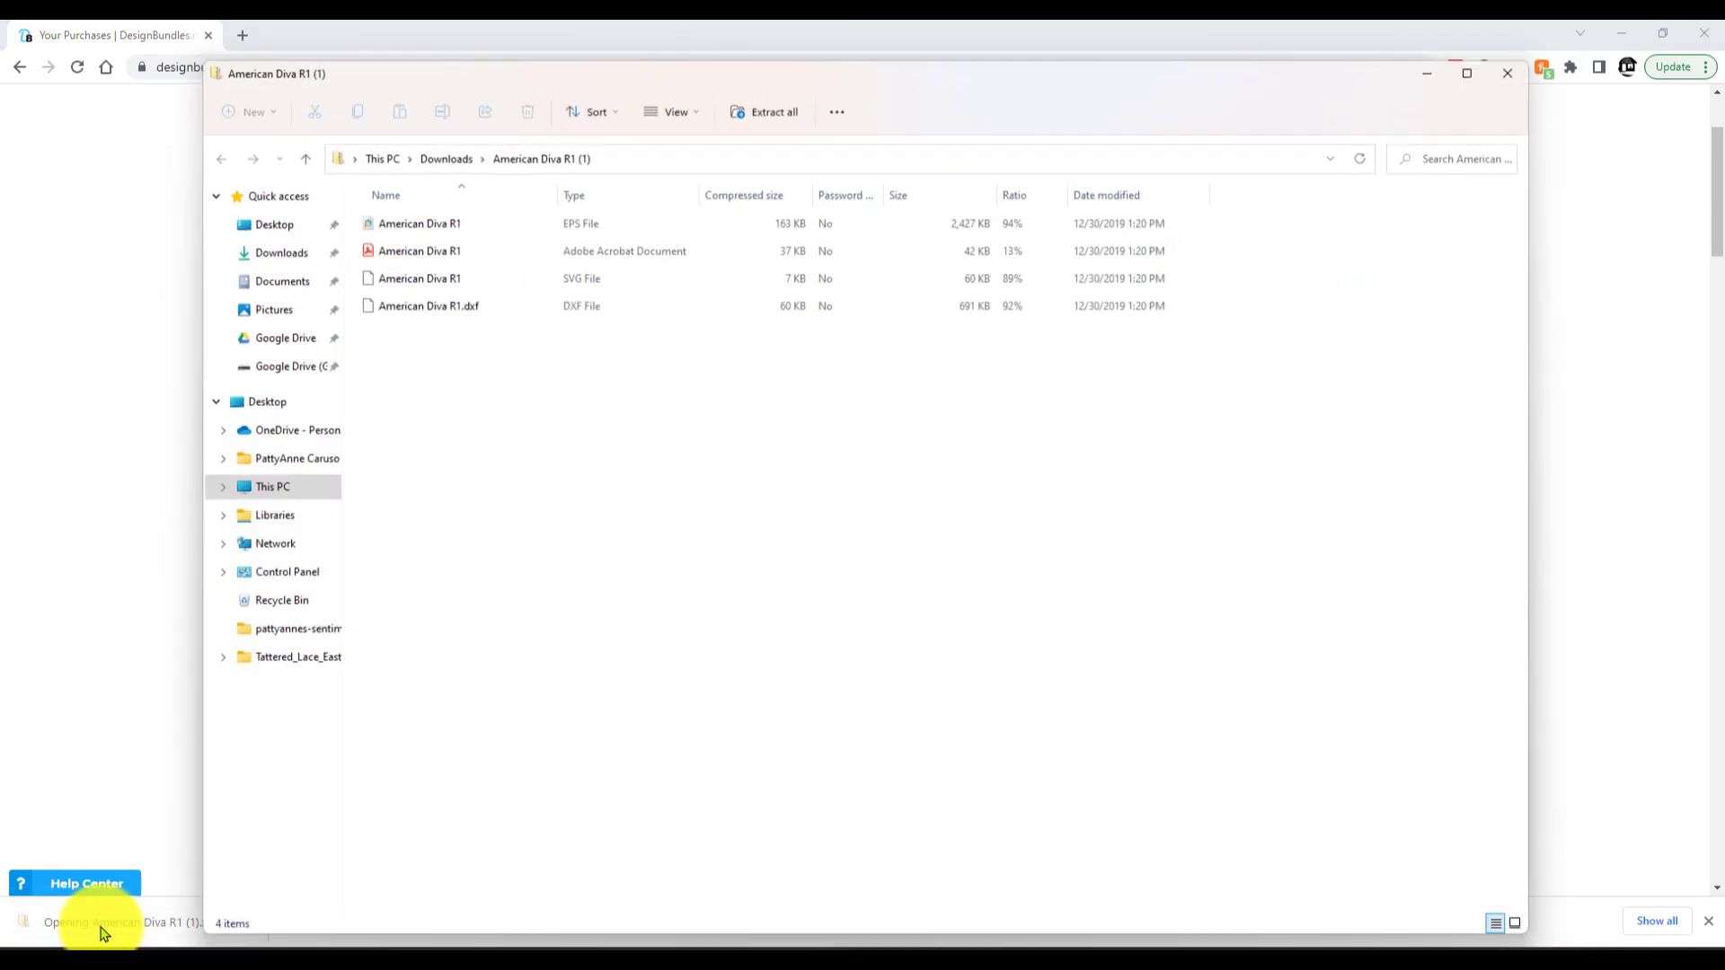
pyautogui.click(773, 109)
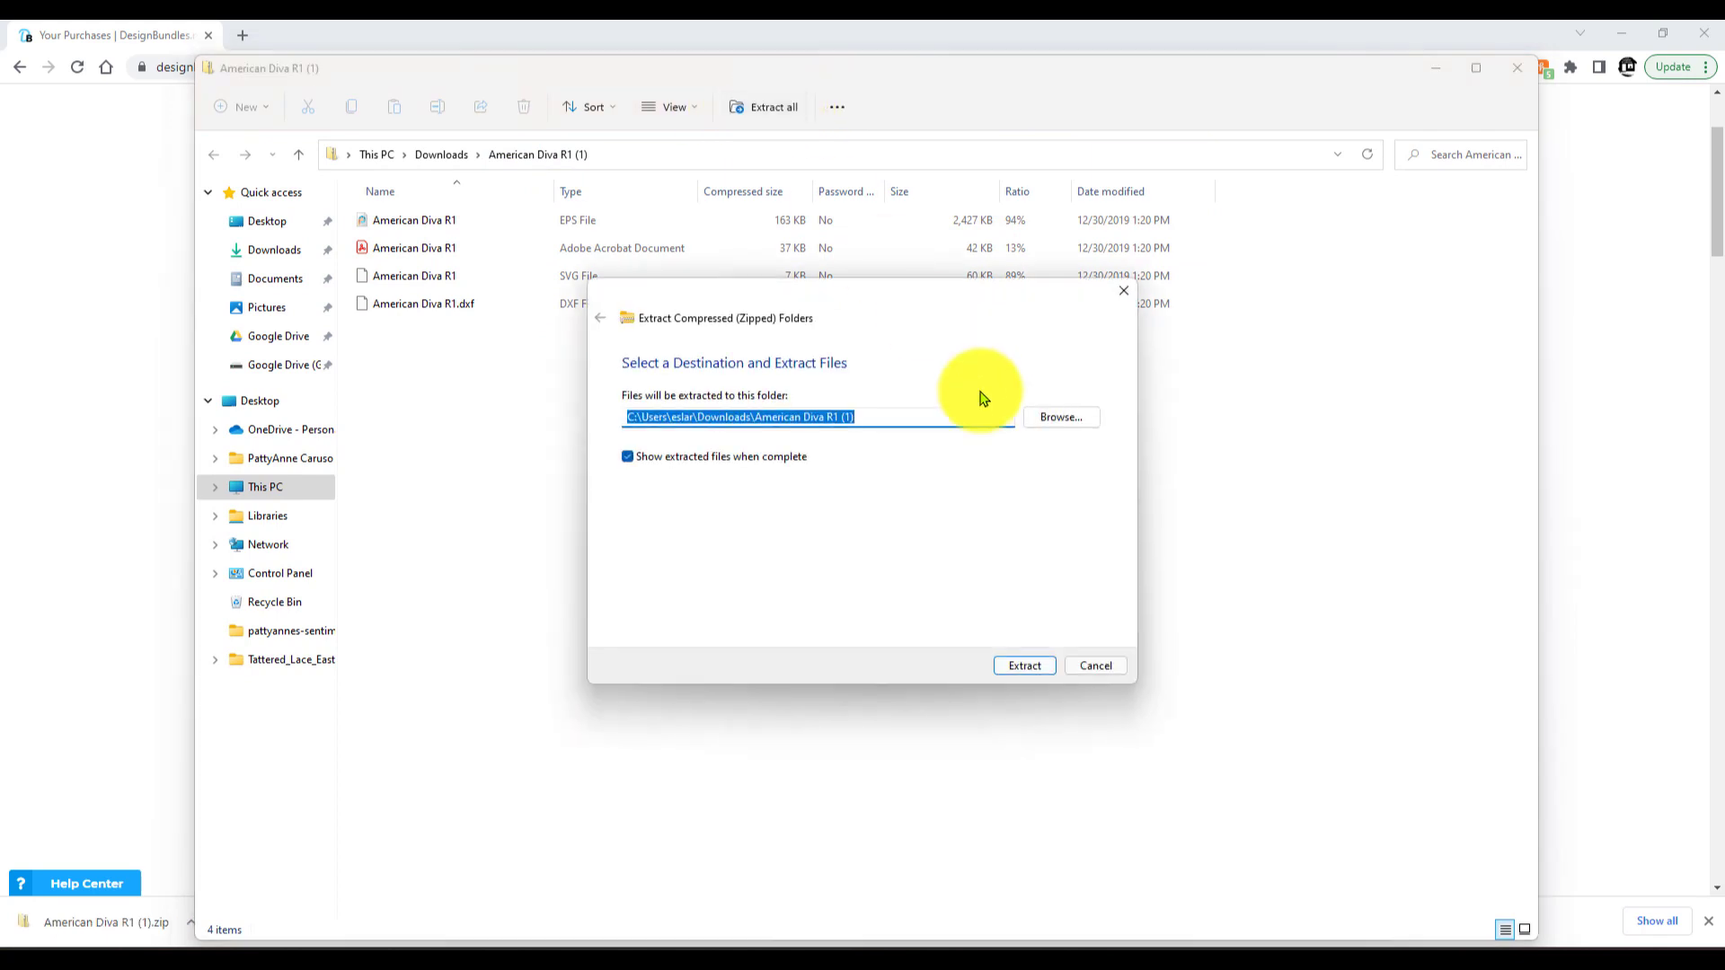
pyautogui.click(1023, 669)
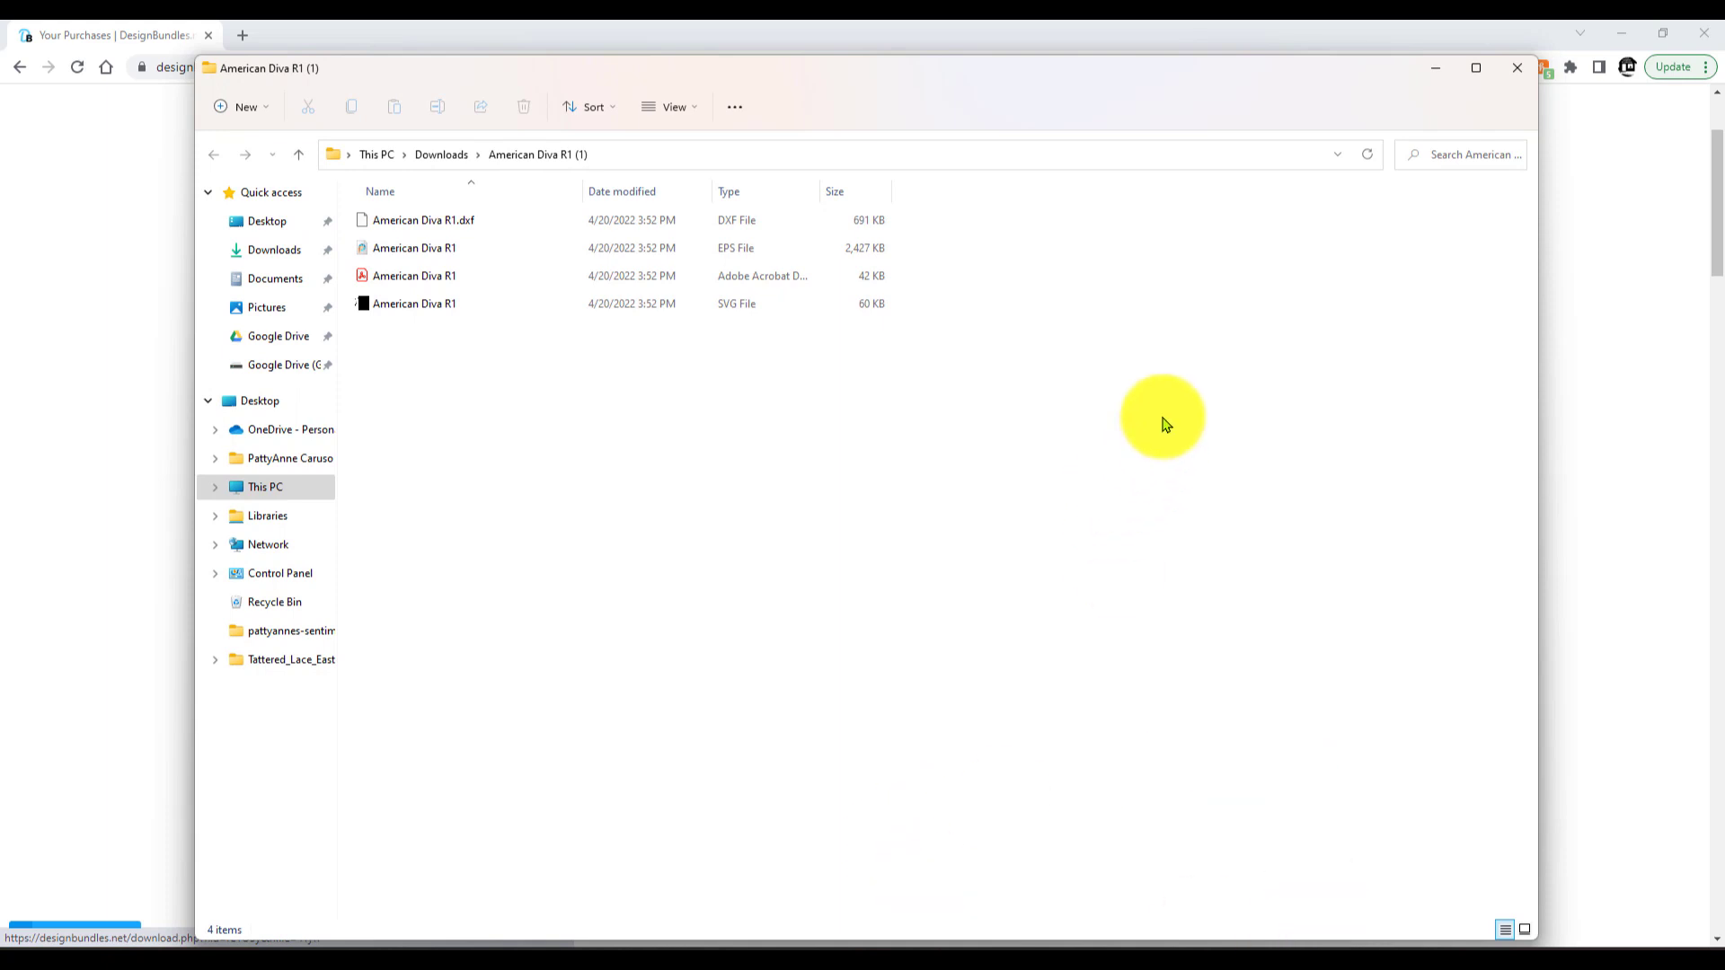
# - Show the extracted American Diva R1 files as extra large icons
pyautogui.rightClick(1164, 422)
pyautogui.moveTo(1286, 438)
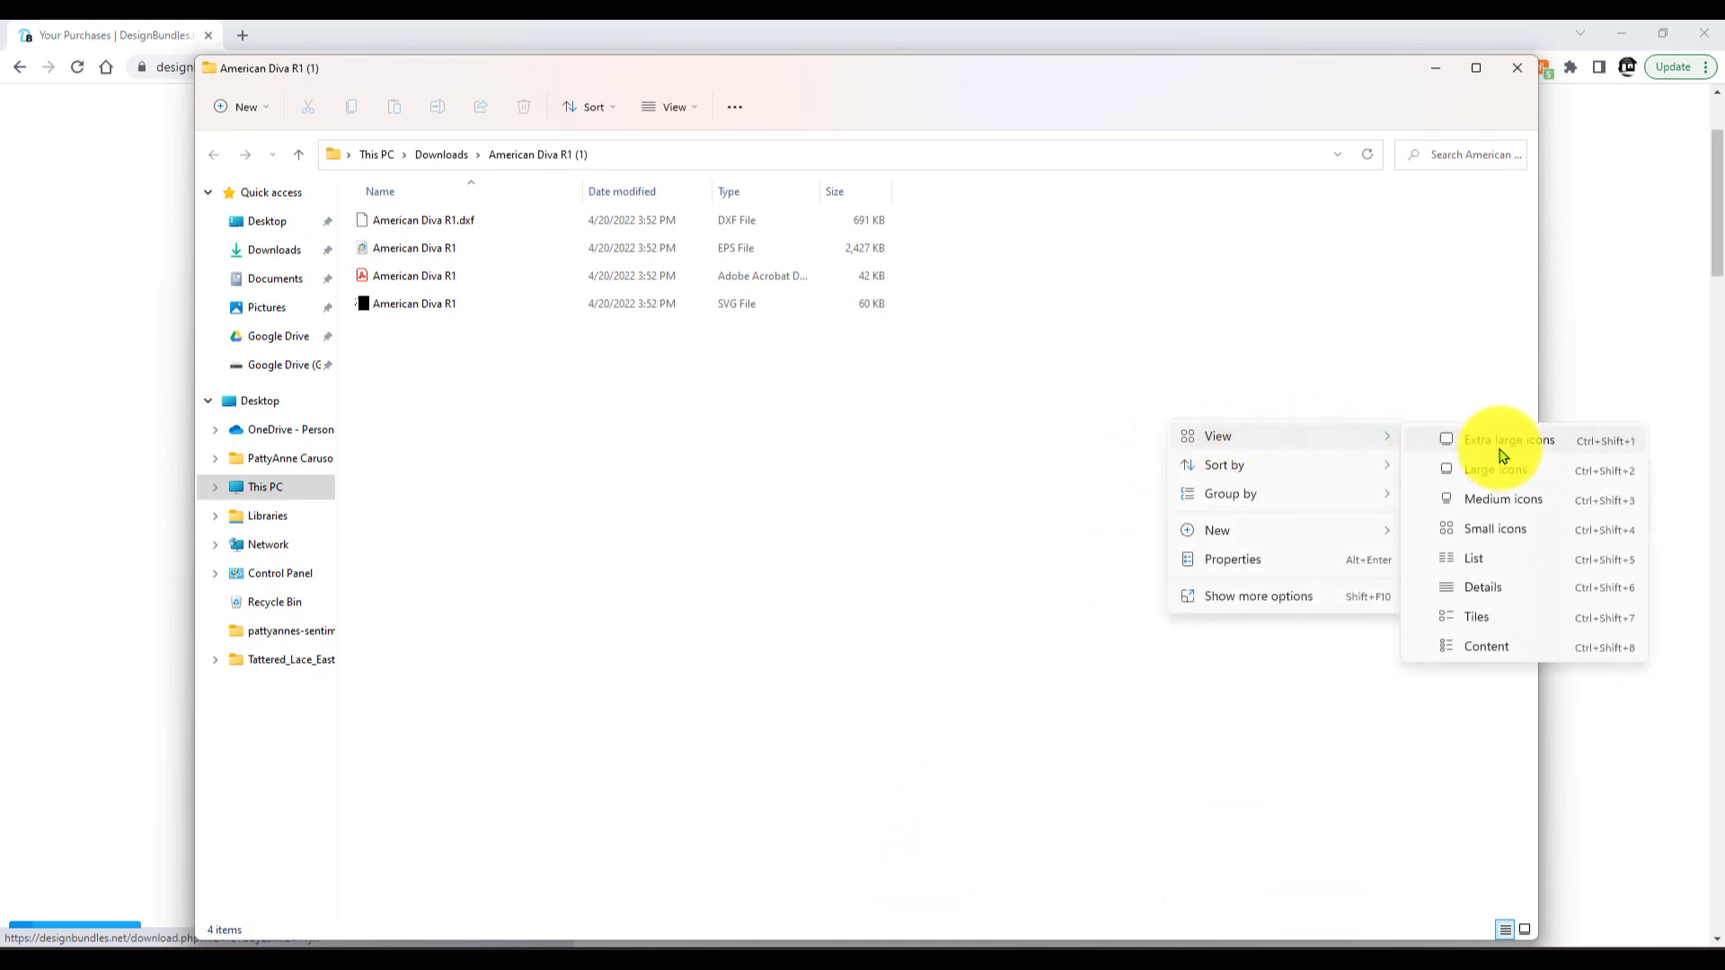
pyautogui.click(1509, 449)
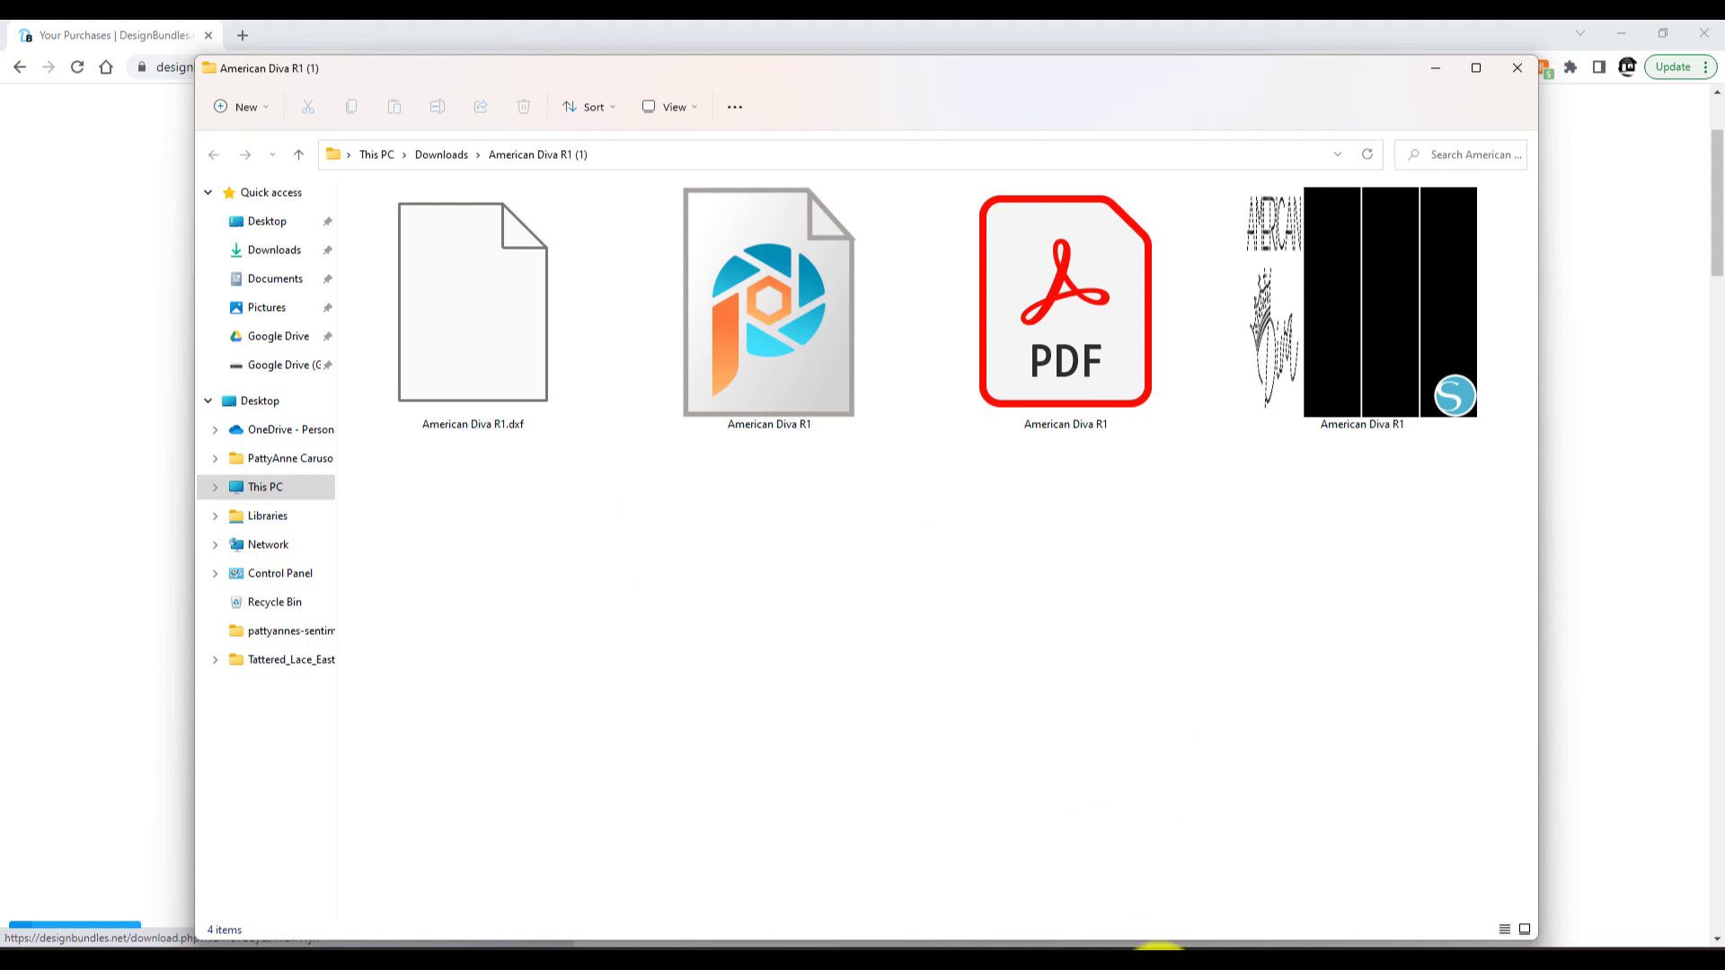
# - Switch to Silhouette Studio and merge the American Diva R1 SVG file from the extracted folder into the drawing
pyautogui.click(1173, 945)
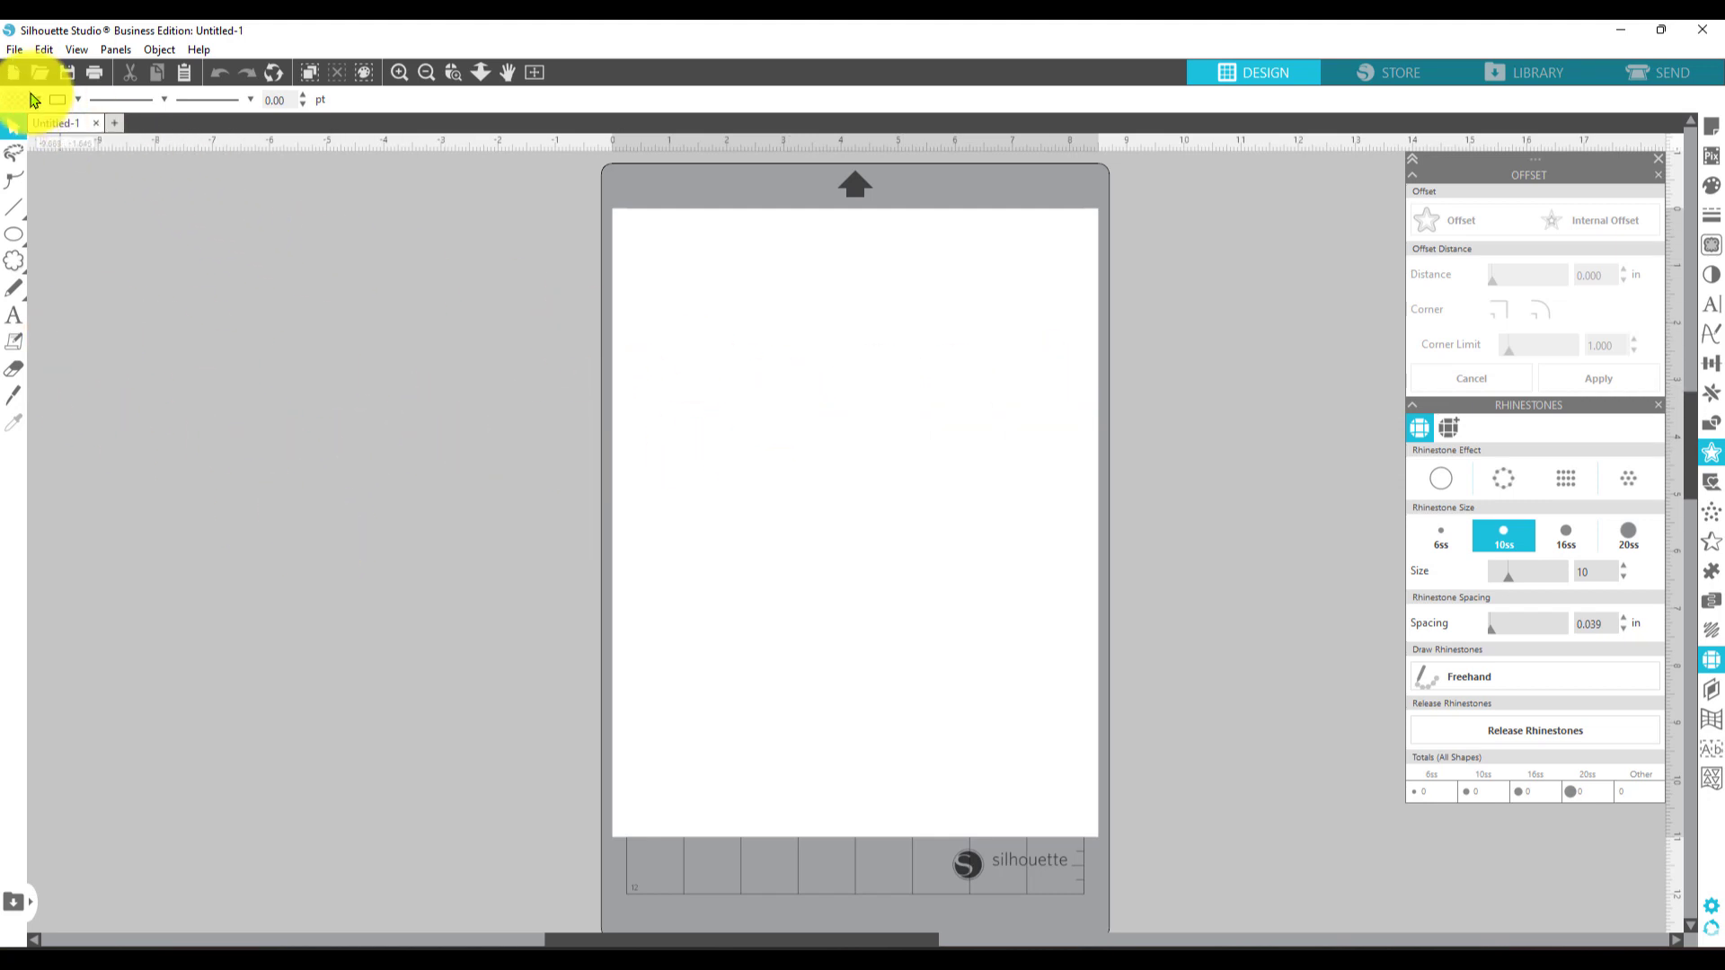
pyautogui.click(15, 51)
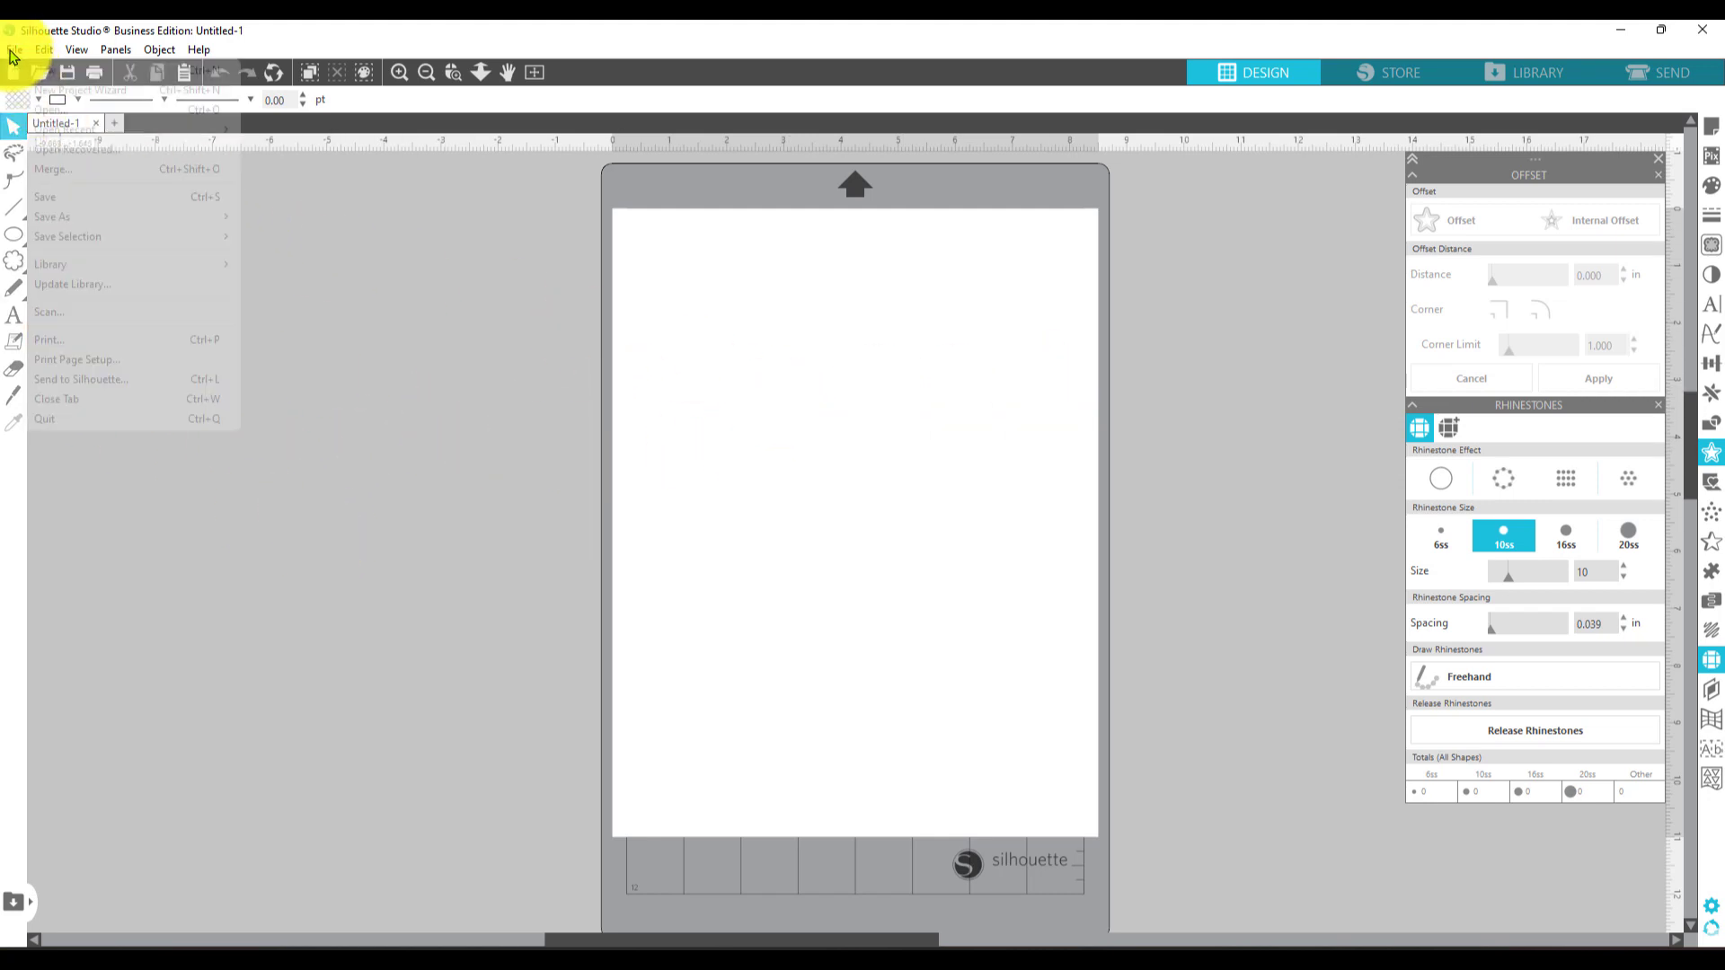
pyautogui.click(87, 180)
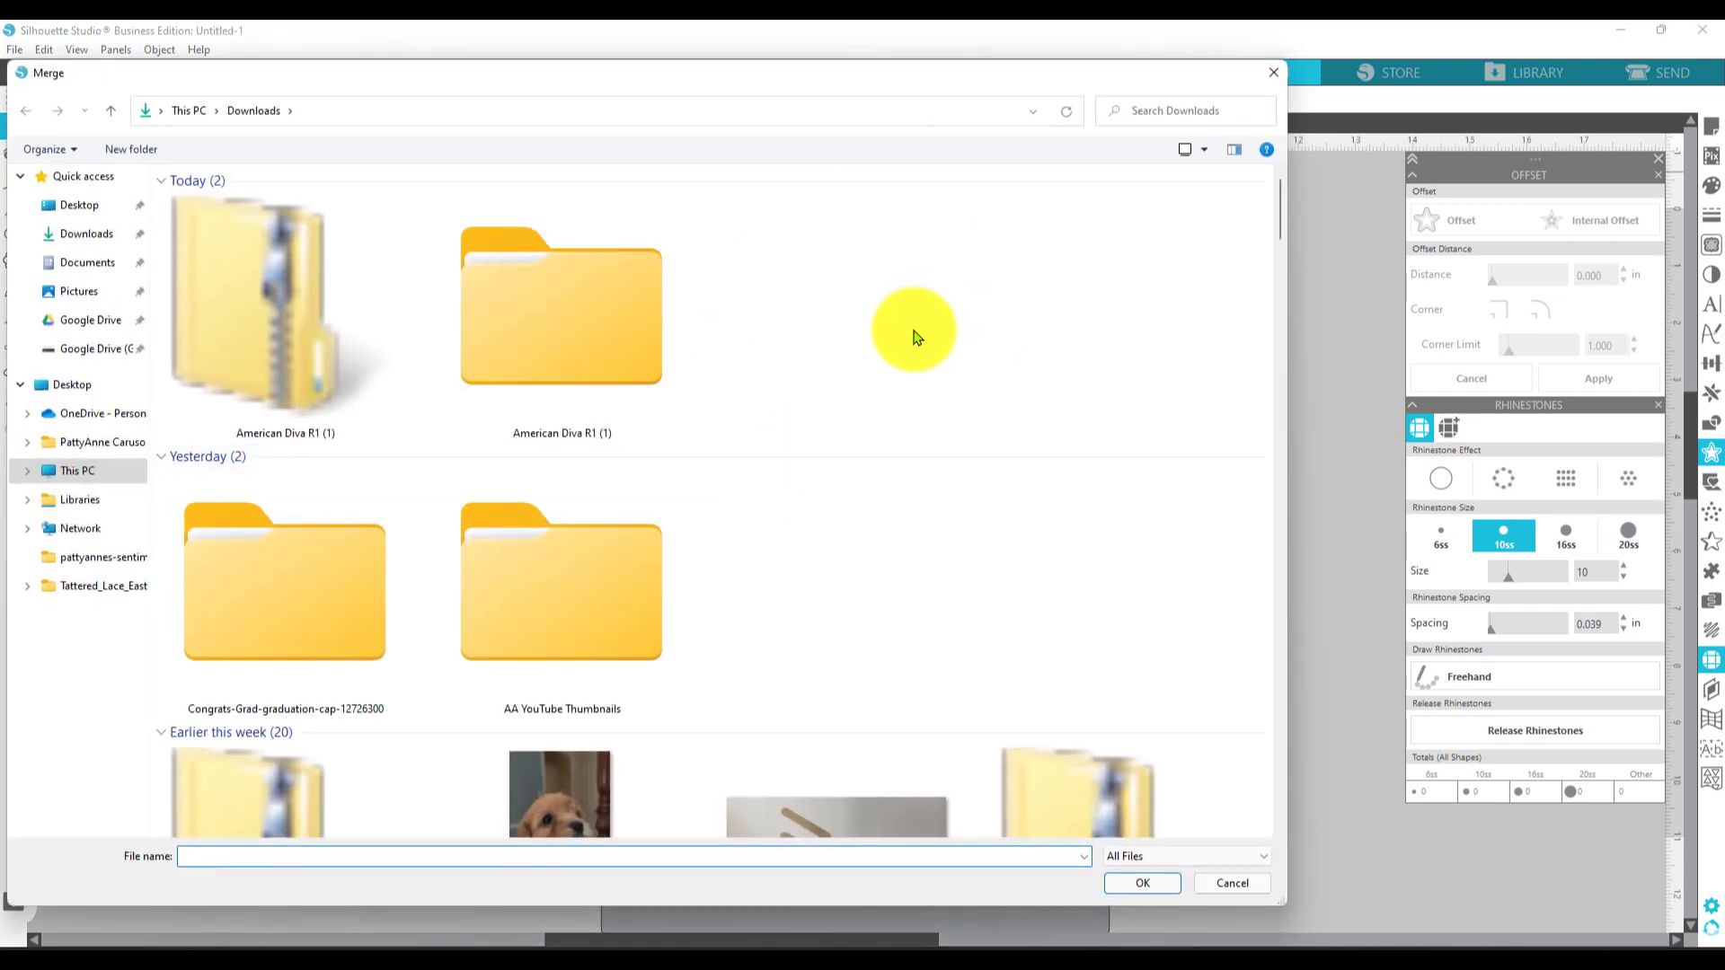
pyautogui.doubleClick(610, 306)
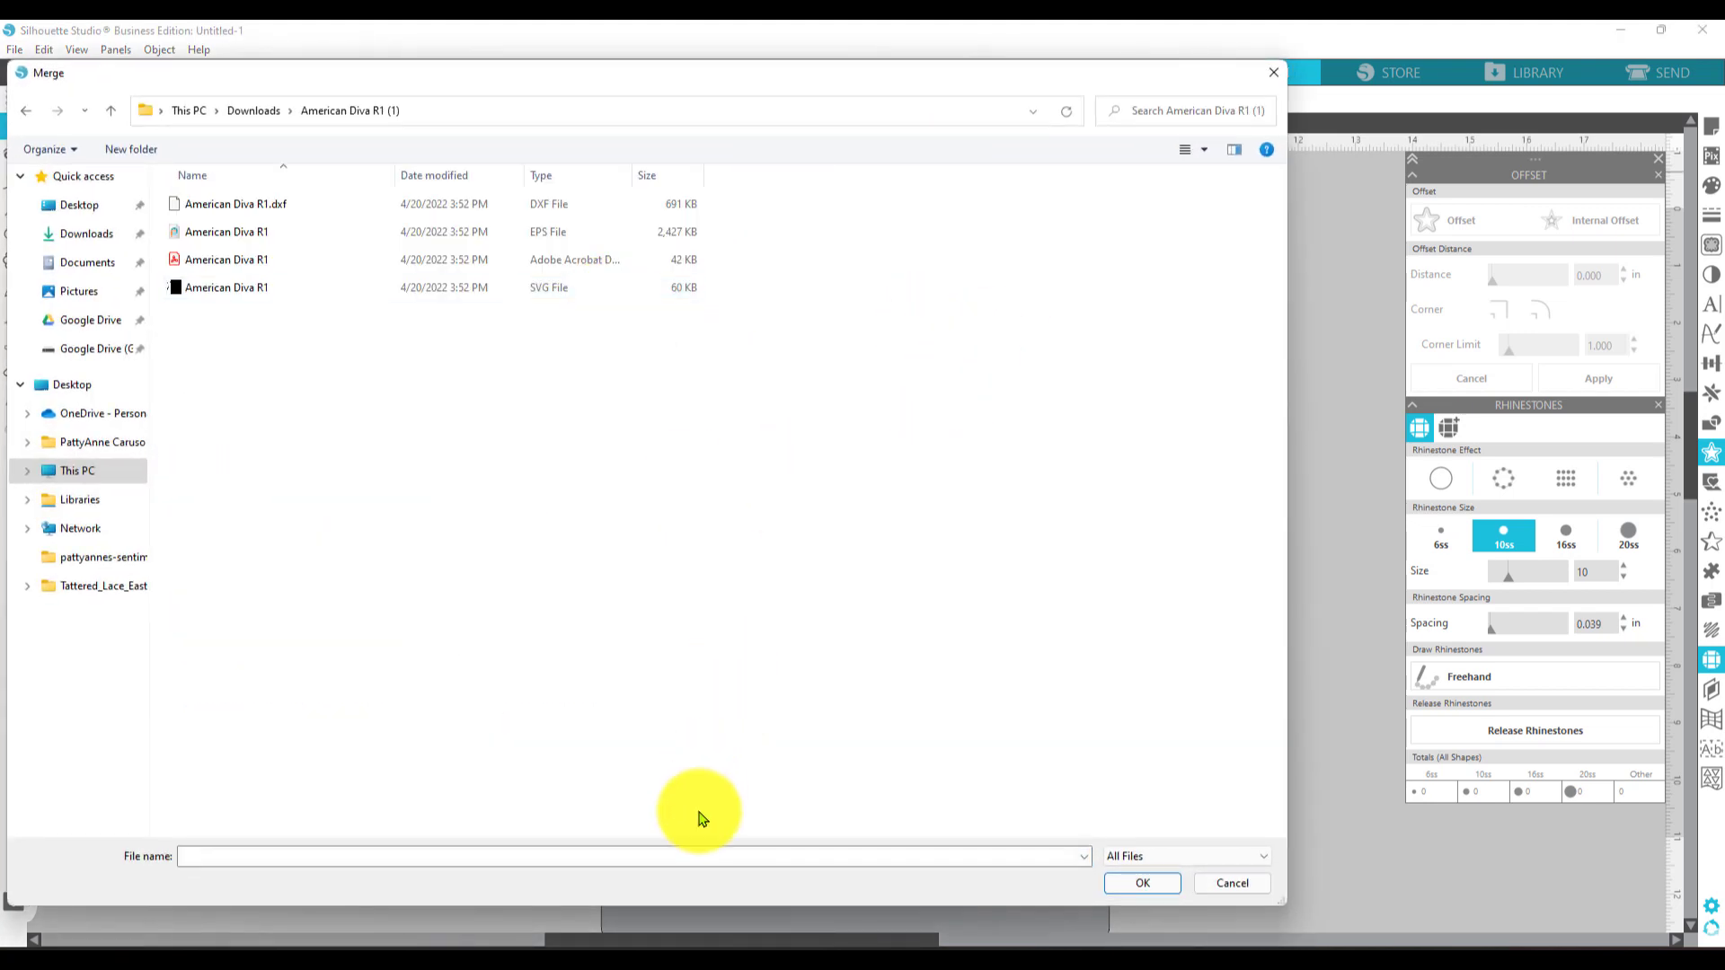
pyautogui.doubleClick(560, 290)
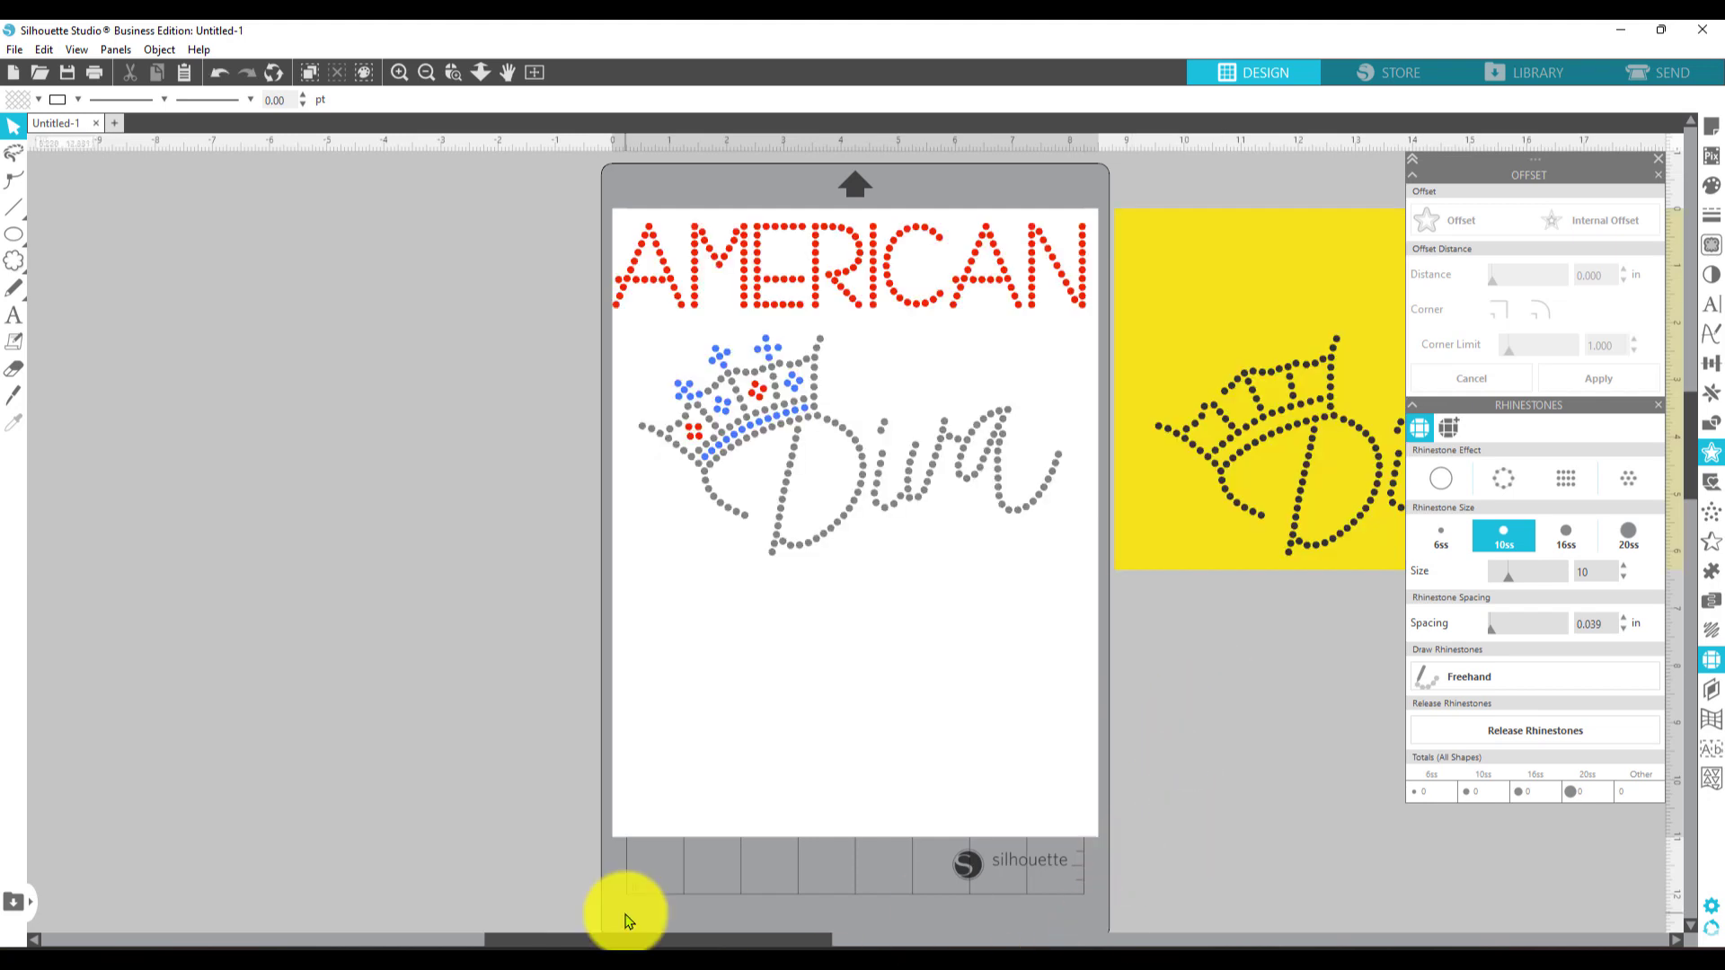
# - Close the Offset and Rhinestones panels and bring the coloured design and all three yellow templates into view
pyautogui.moveTo(659, 939); pyautogui.dragTo(882, 939)
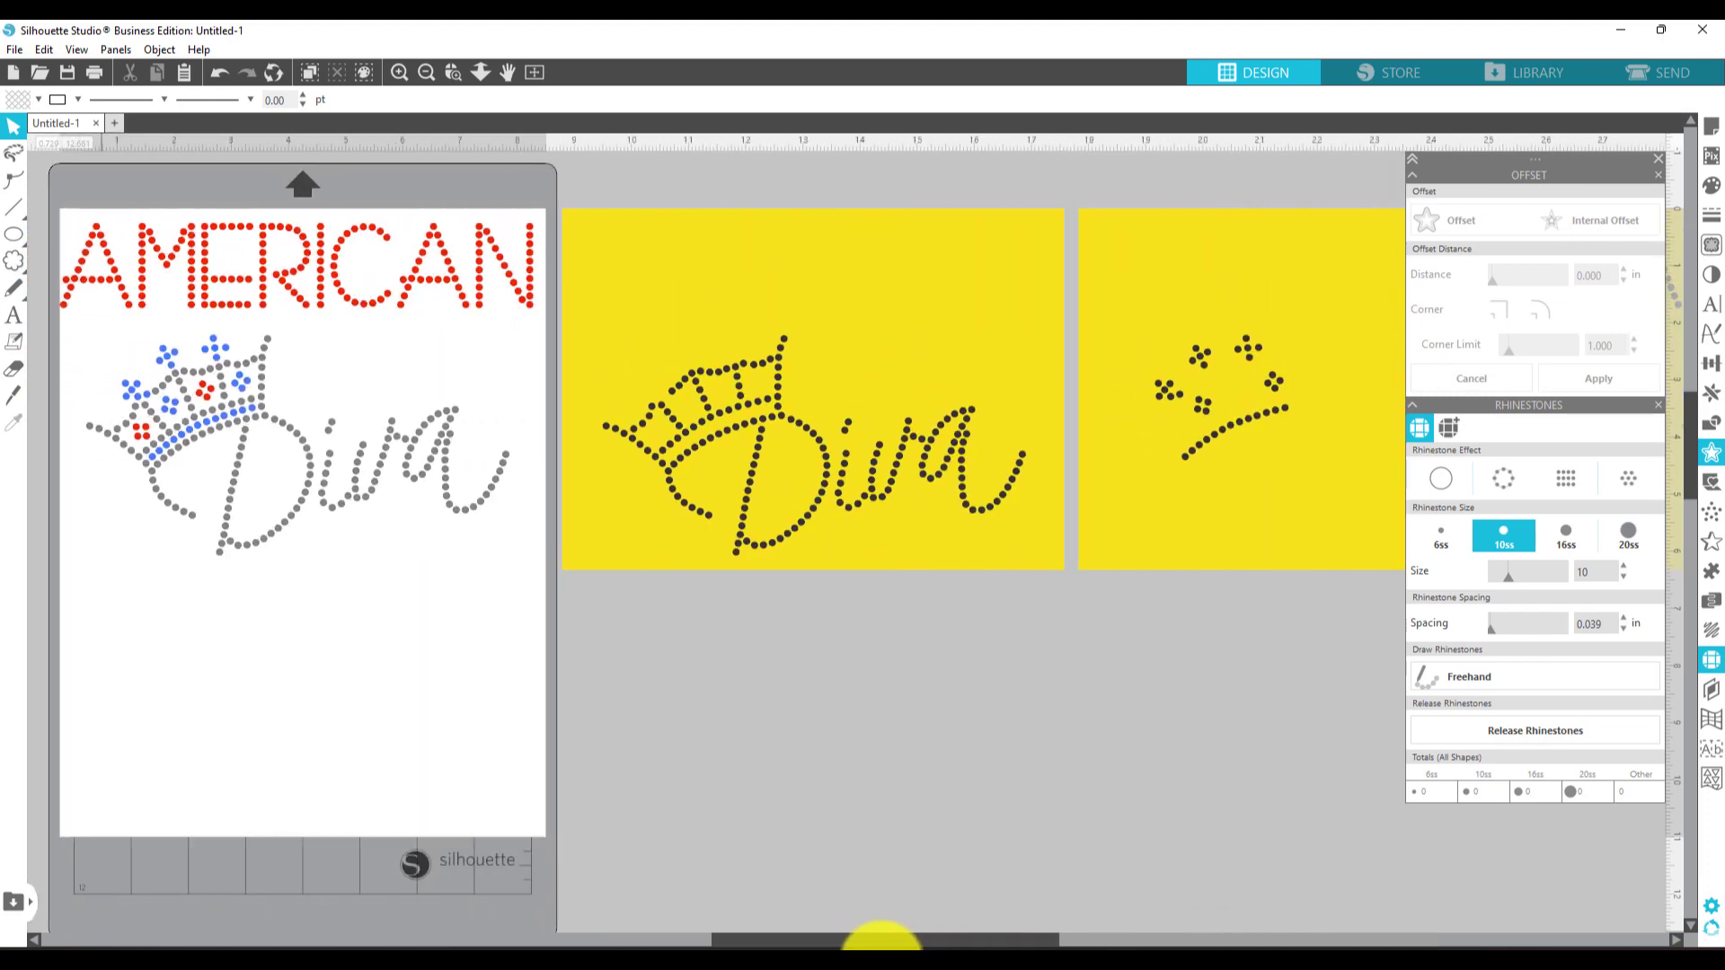
pyautogui.click(1658, 165)
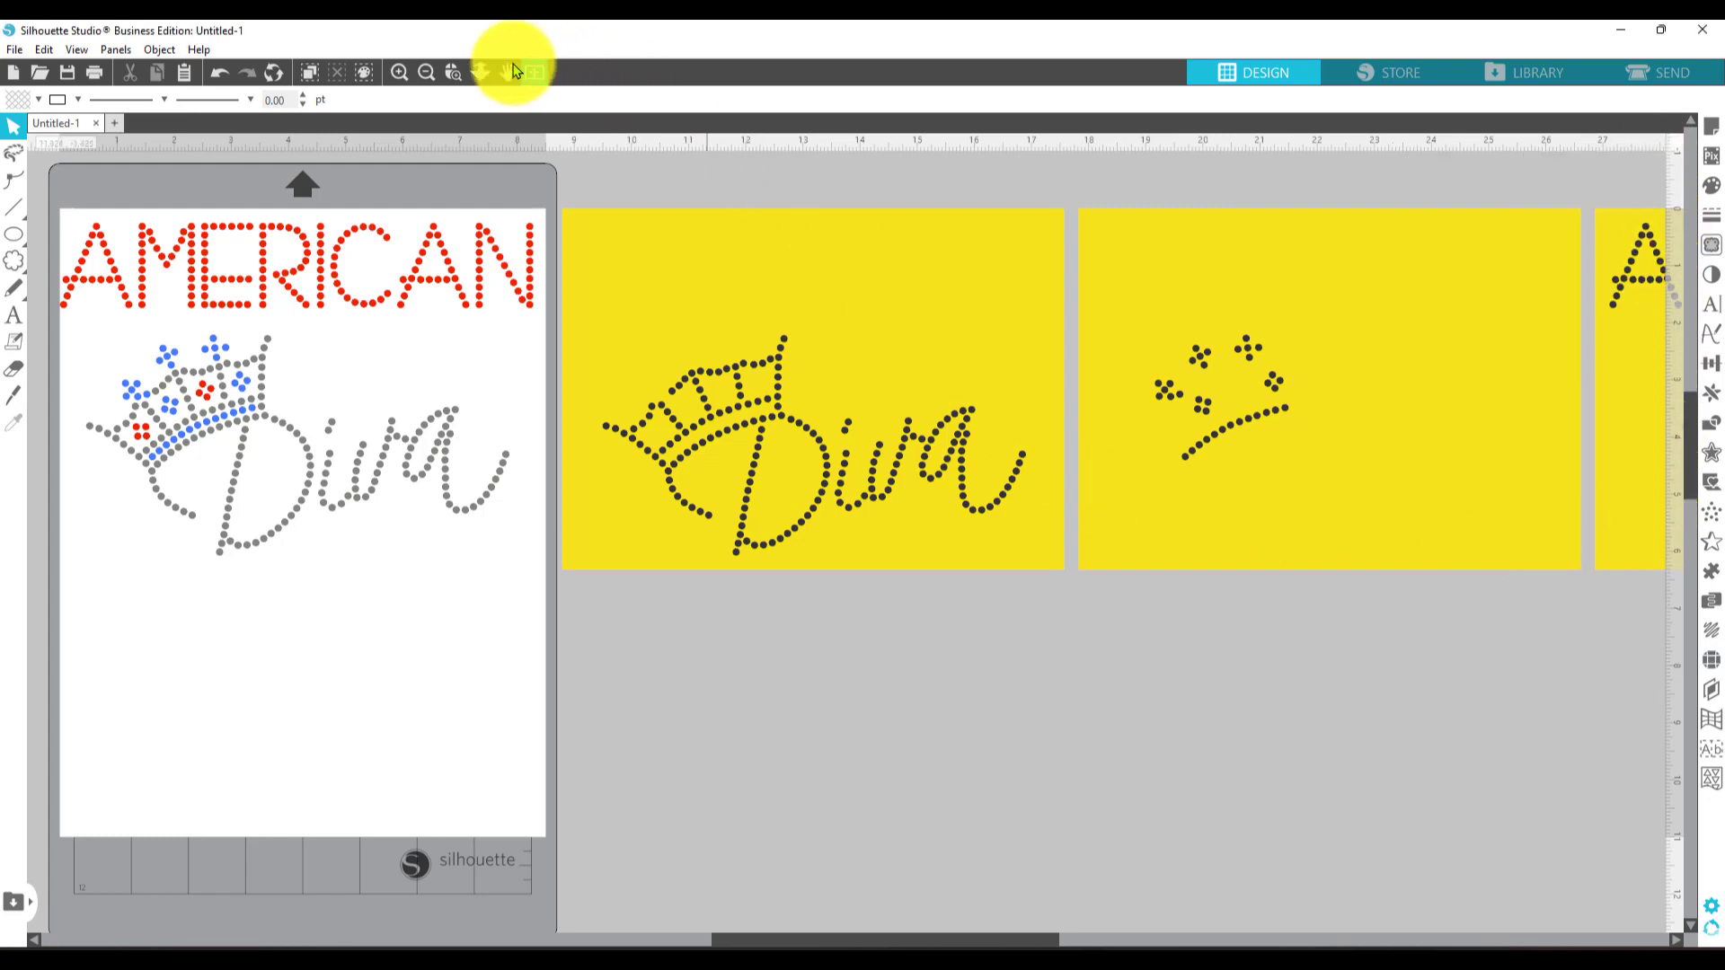
pyautogui.click(426, 72)
pyautogui.click(426, 72)
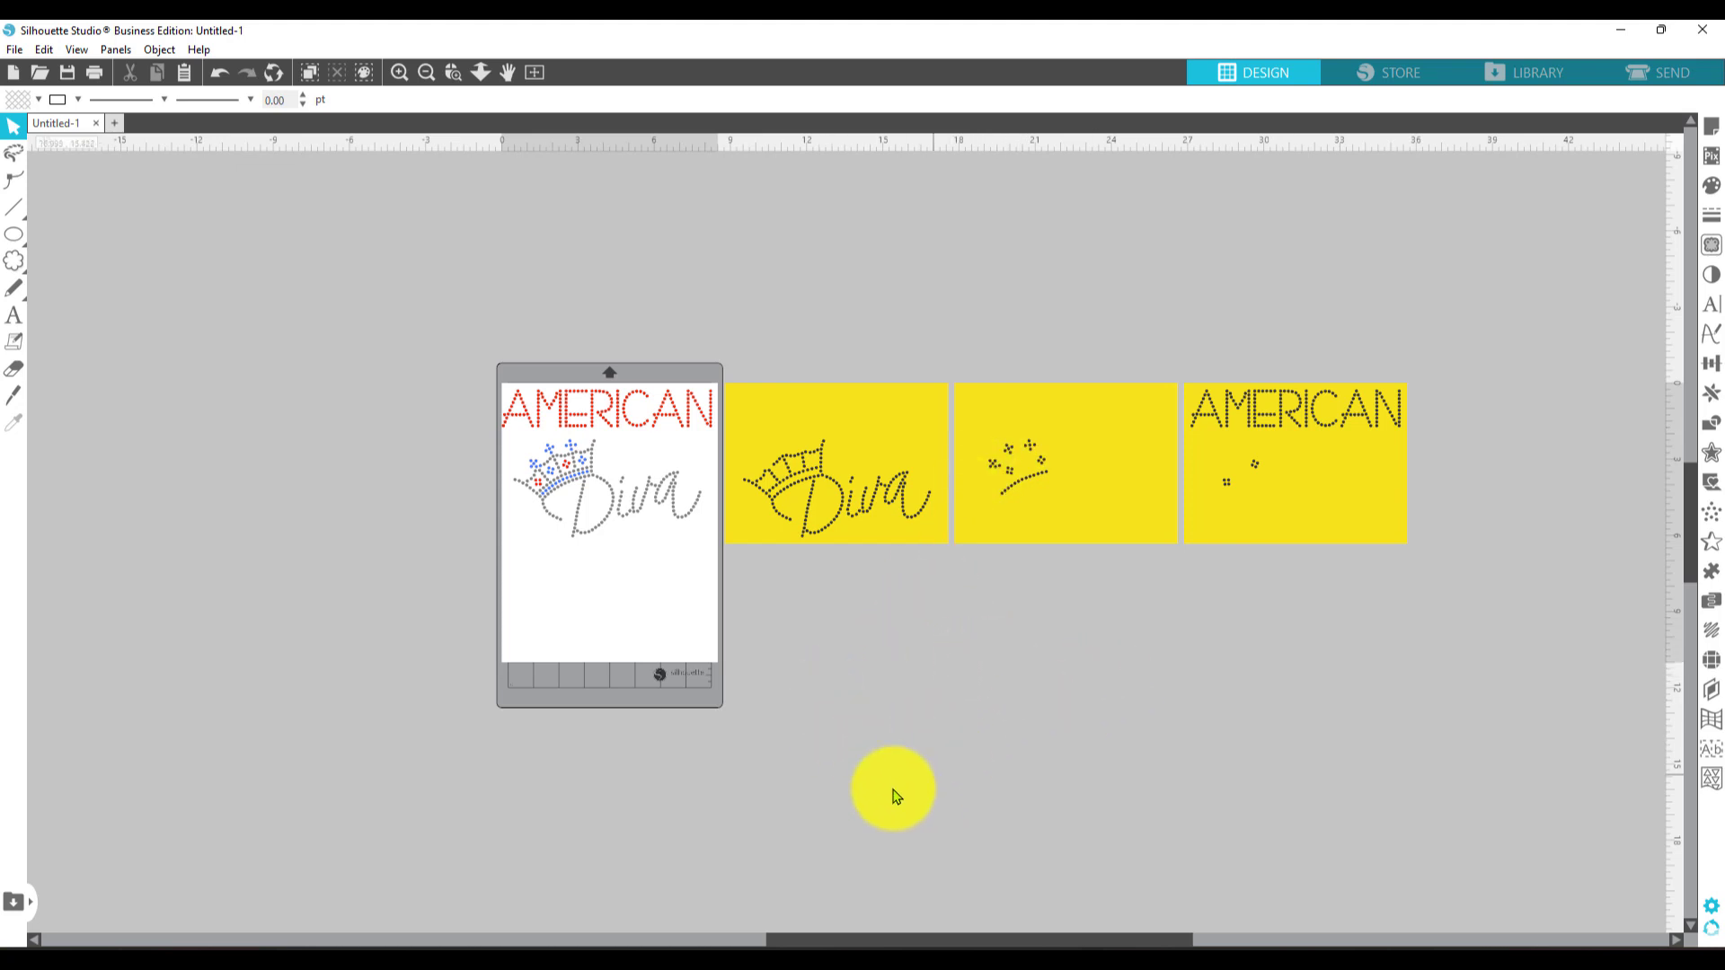
# - Check whether the rhinestone circles in the coloured design and the AMERICAN template on the third yellow background are grouped
pyautogui.click(538, 427)
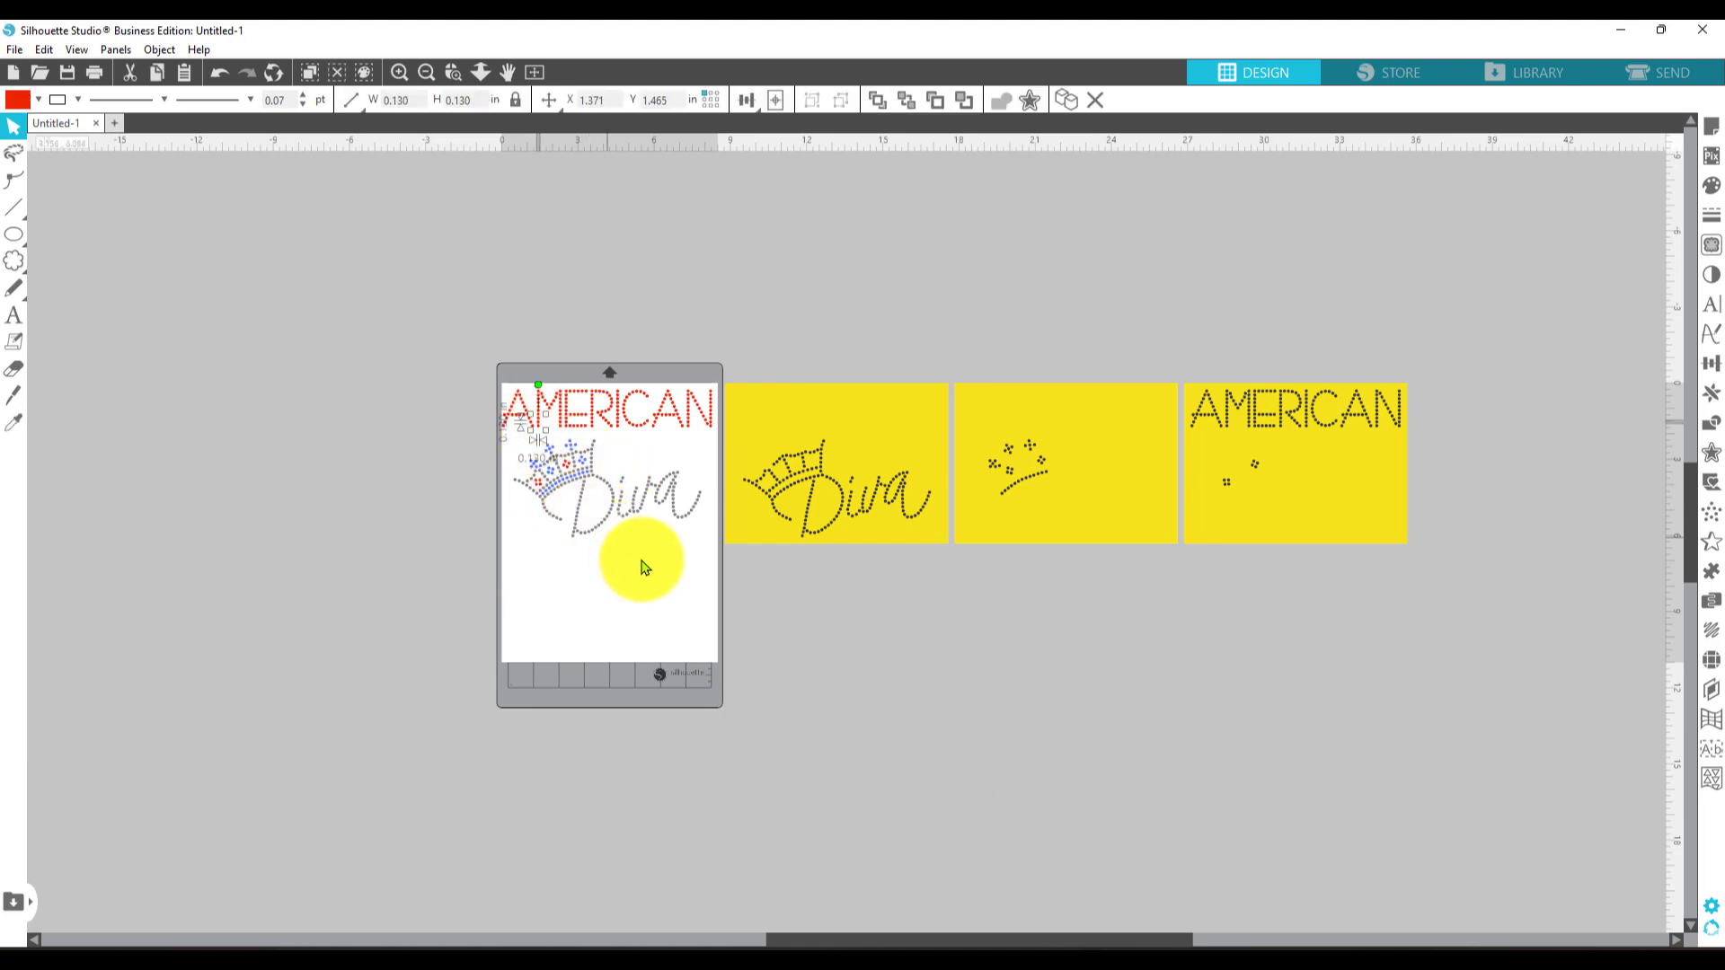
pyautogui.click(897, 679)
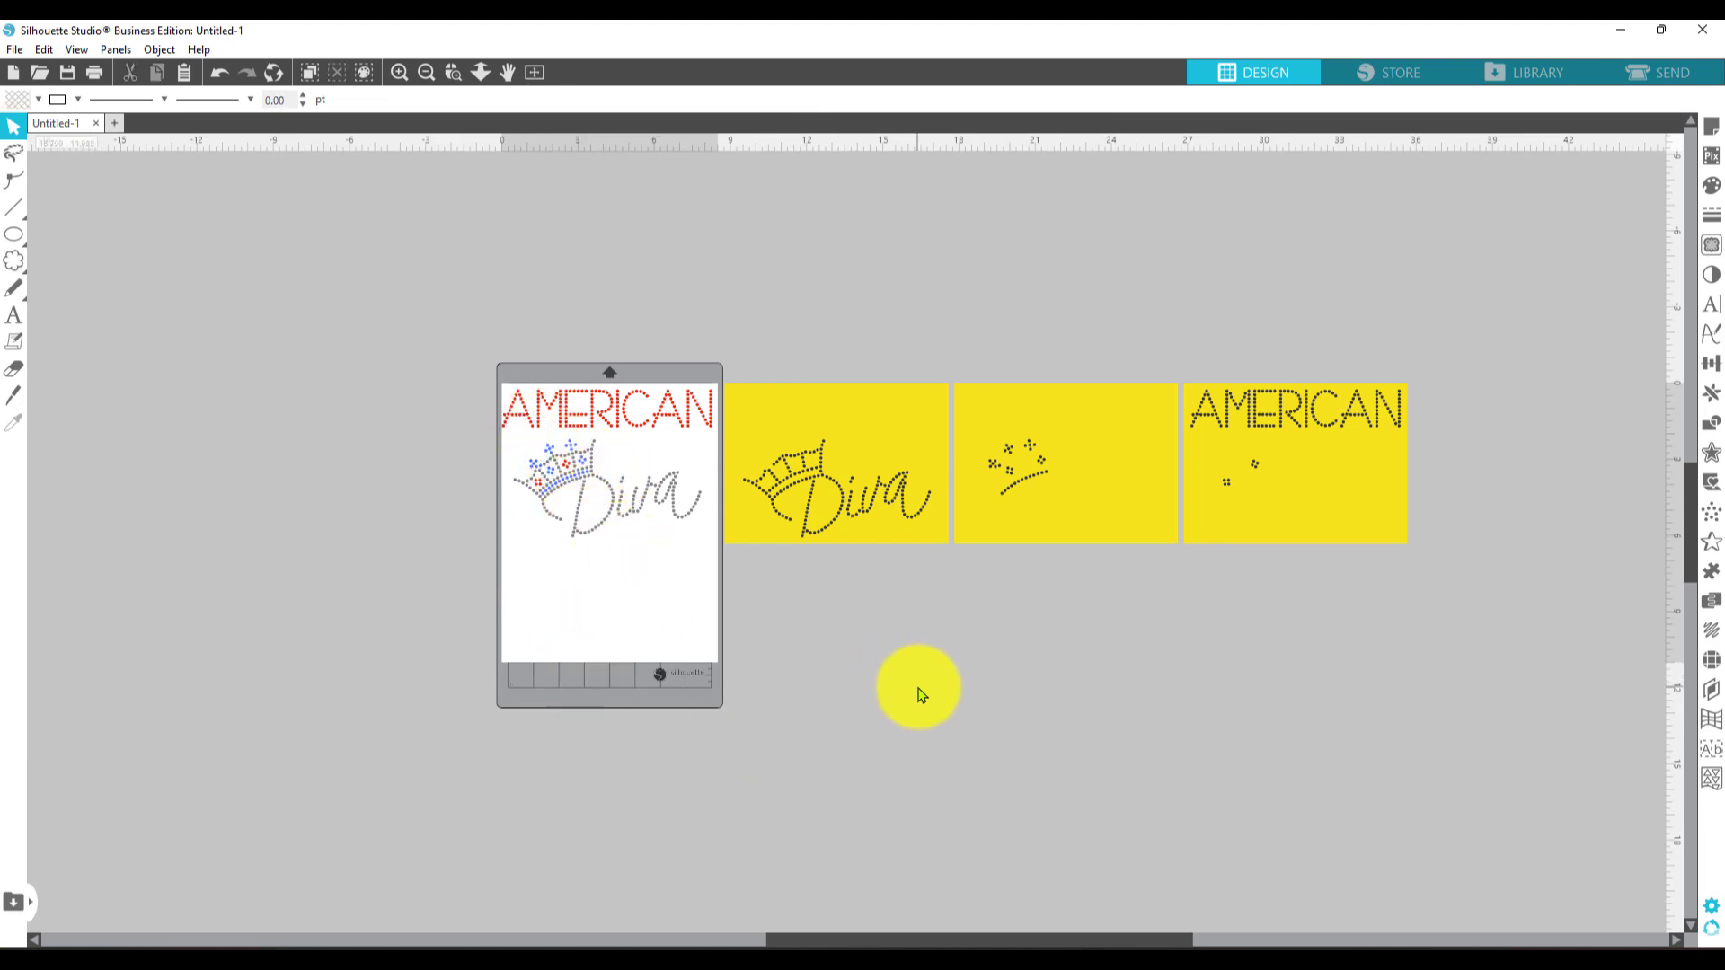
pyautogui.click(1321, 427)
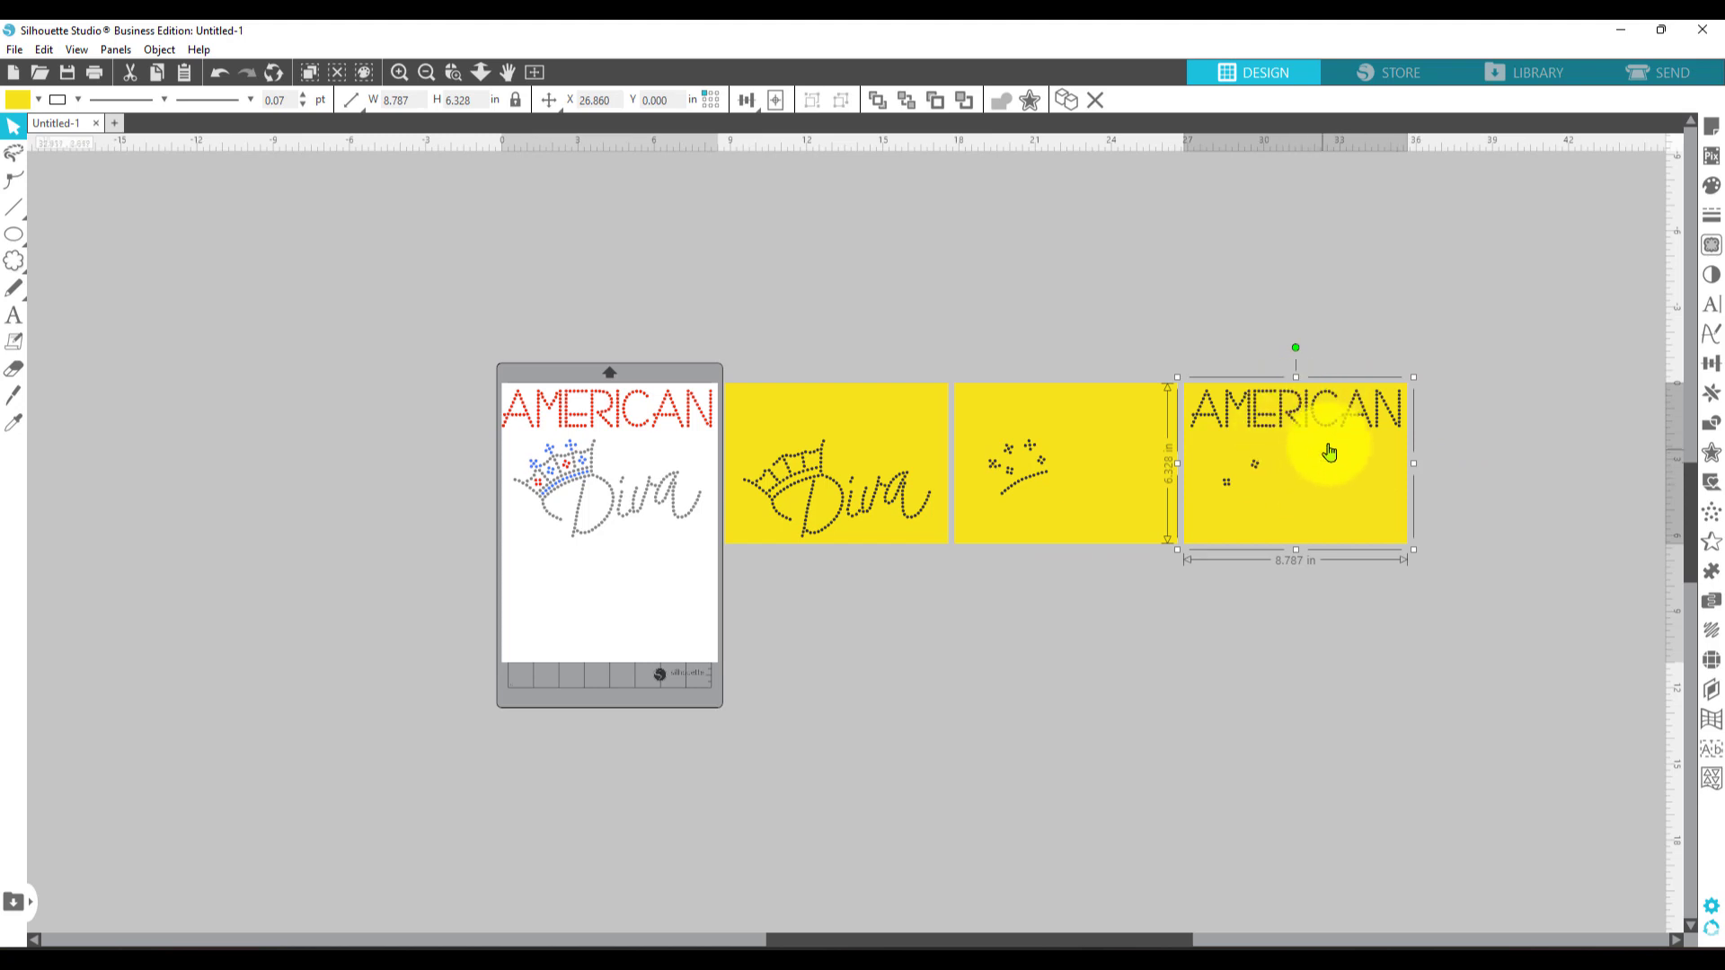
pyautogui.doubleClick(1267, 430)
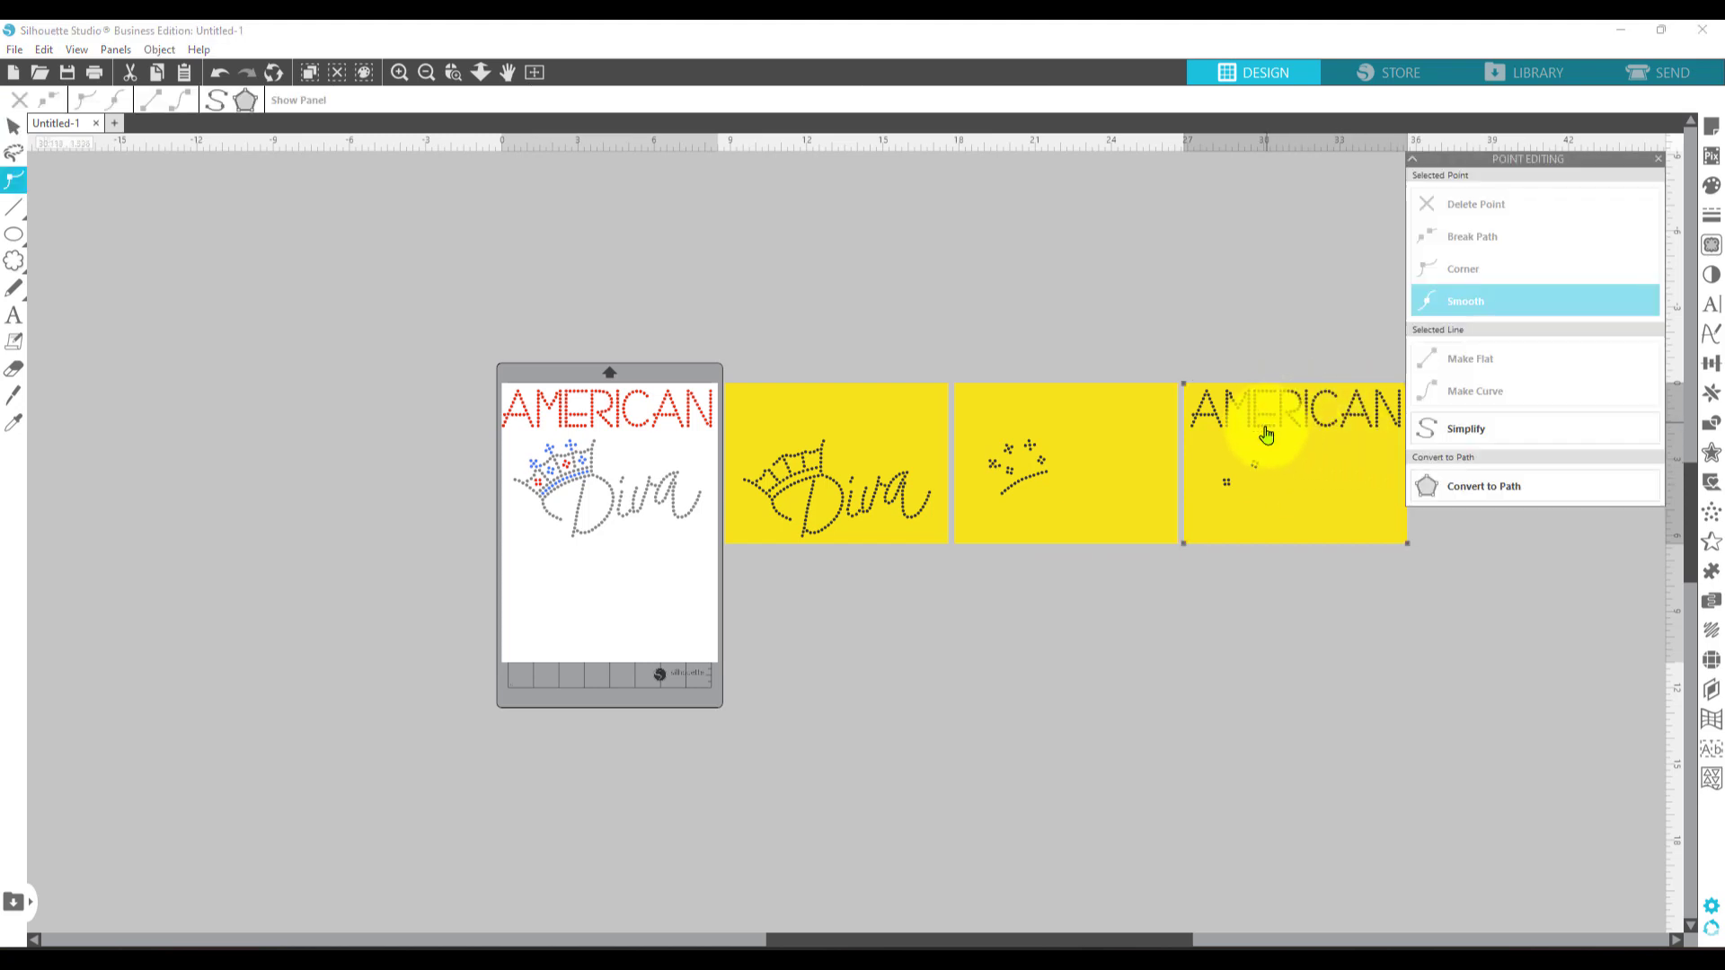
pyautogui.click(1194, 727)
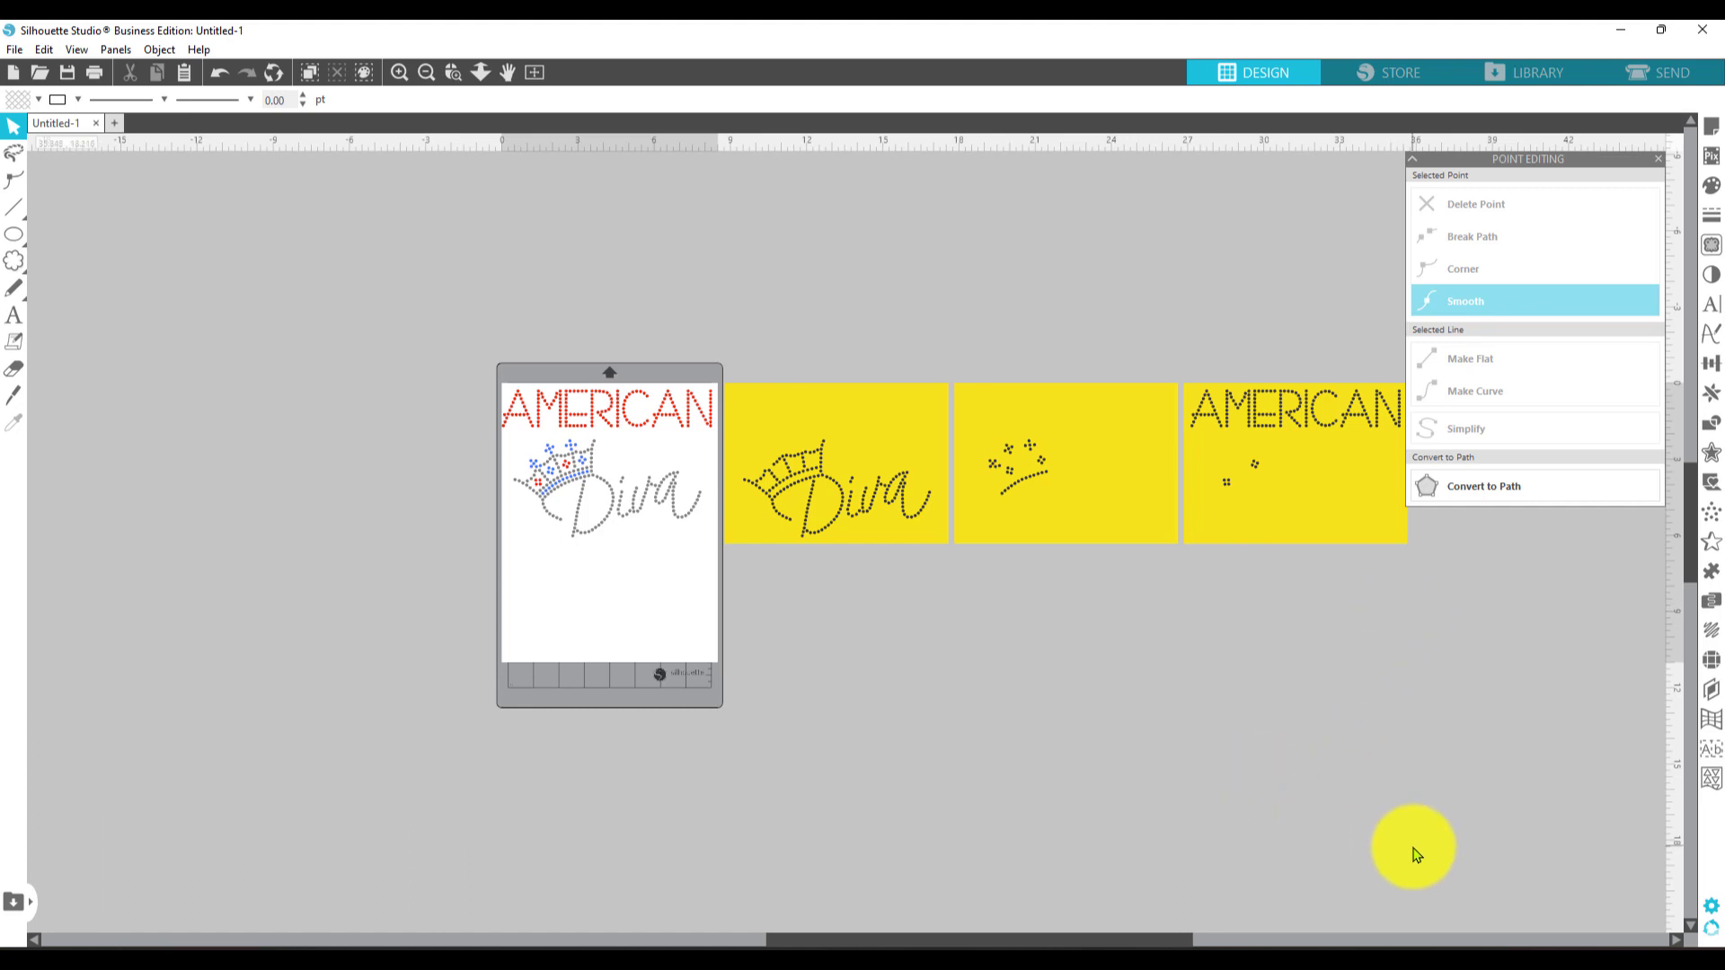
pyautogui.rightClick(1321, 414)
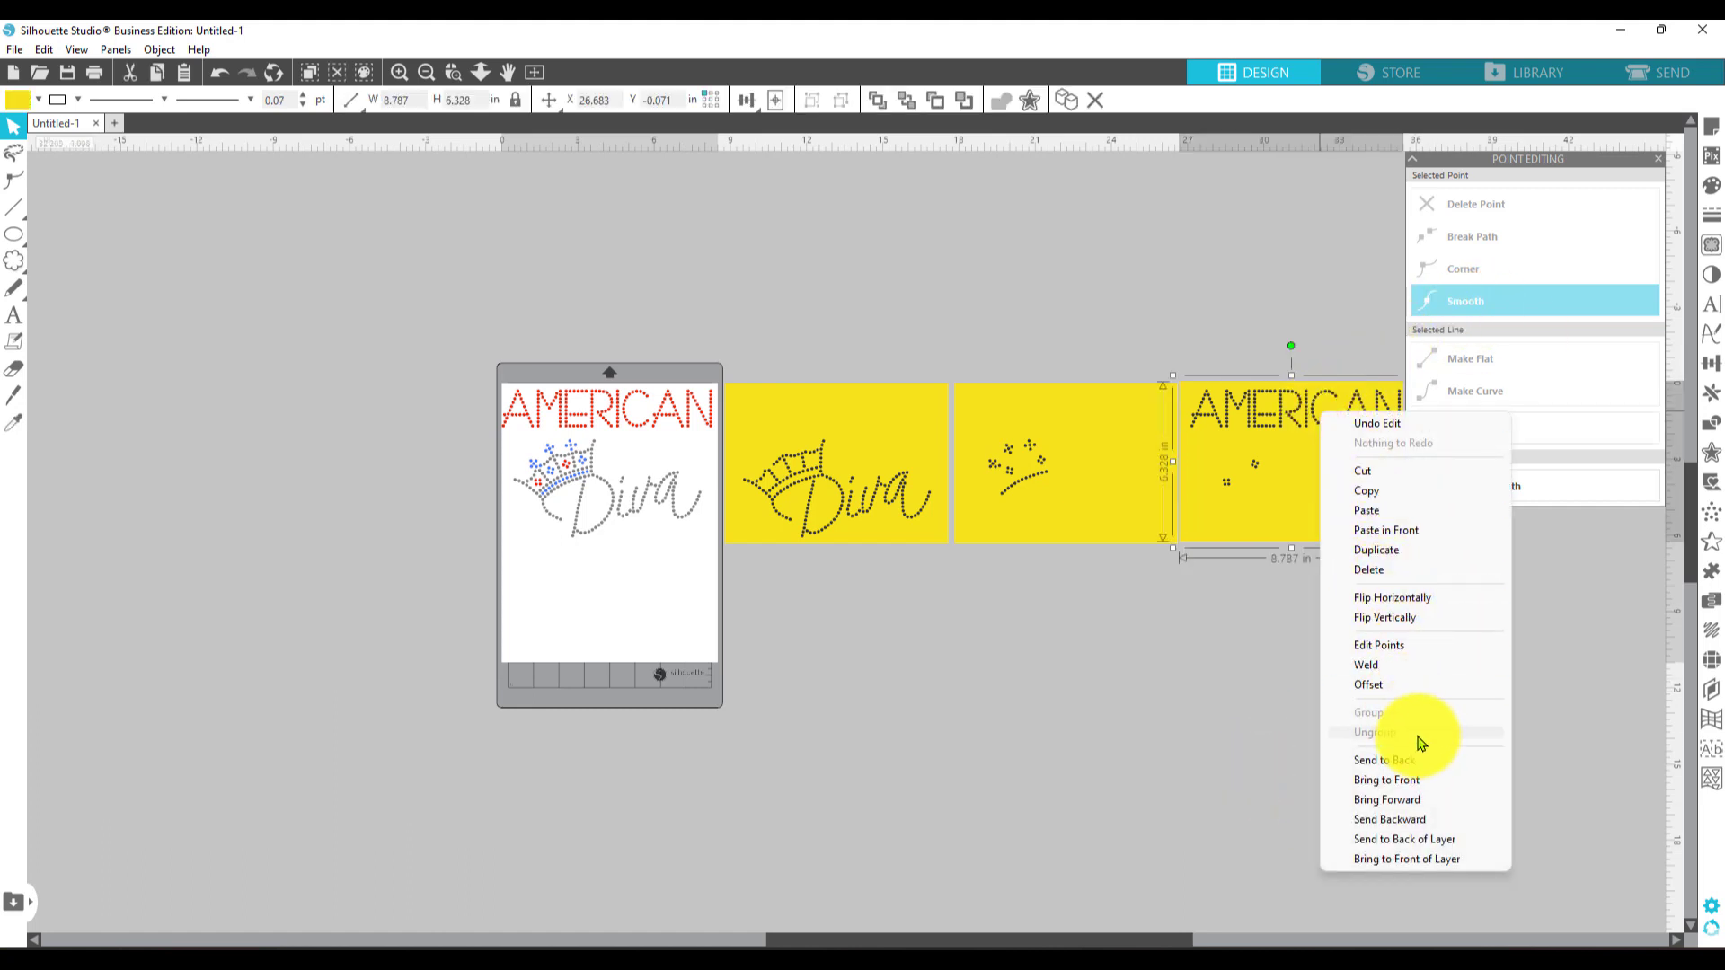
pyautogui.click(1283, 686)
pyautogui.doubleClick(1260, 430)
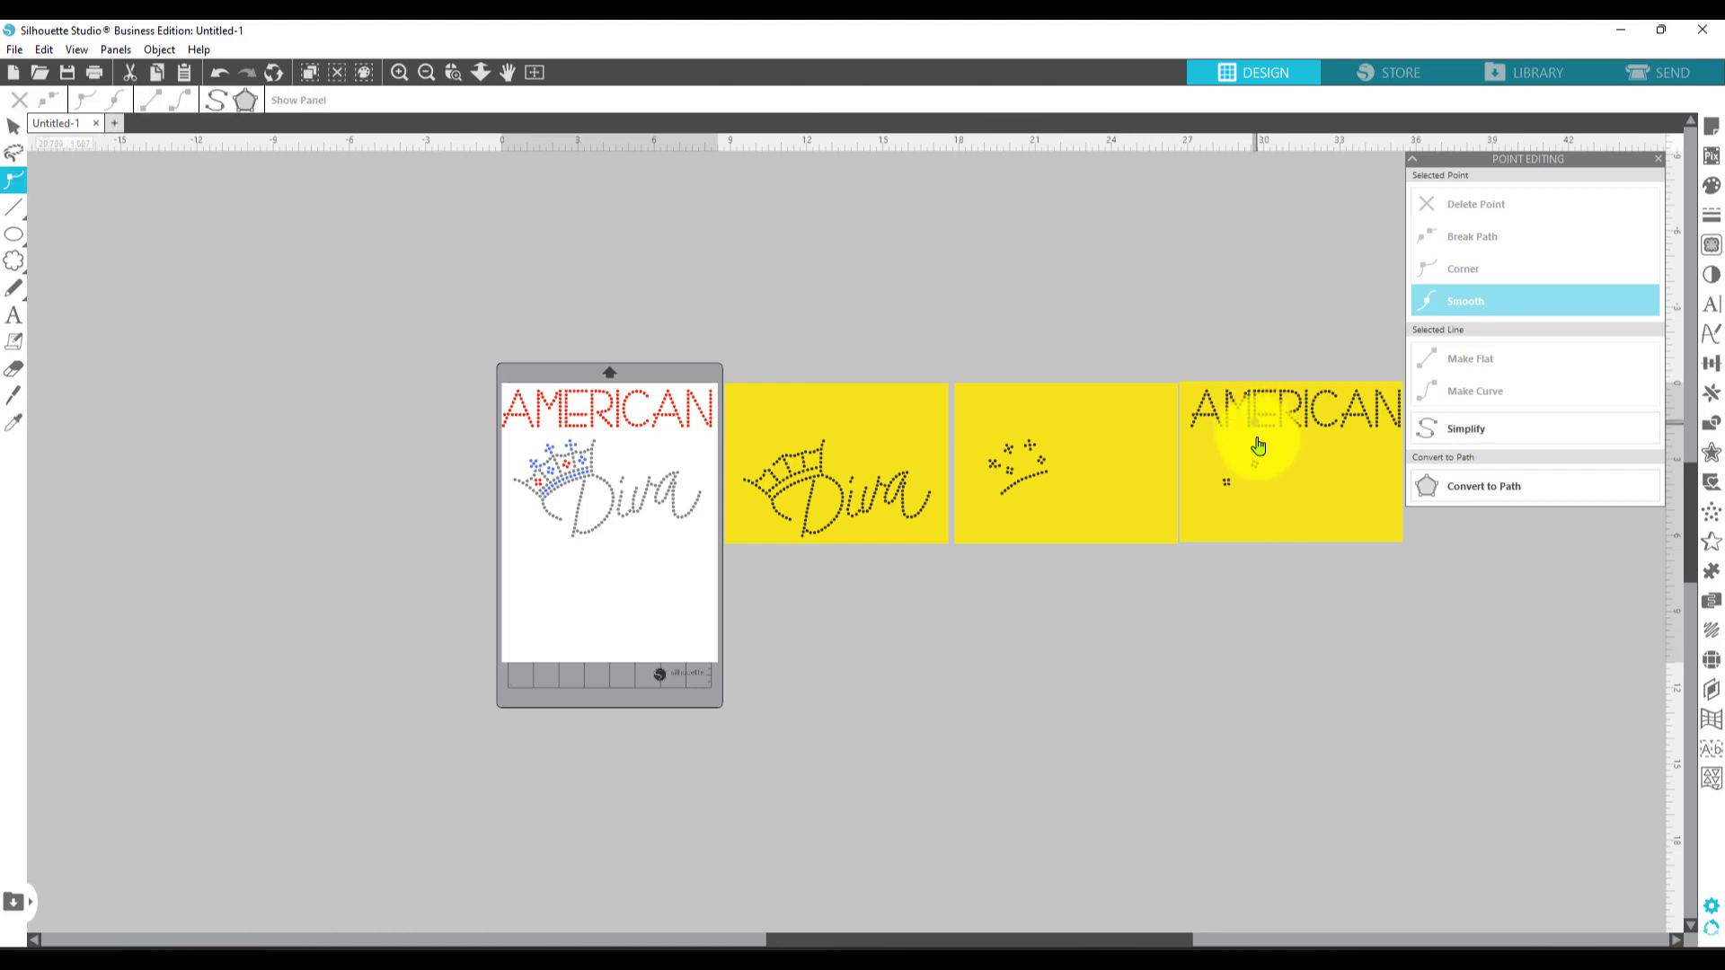
pyautogui.click(1659, 160)
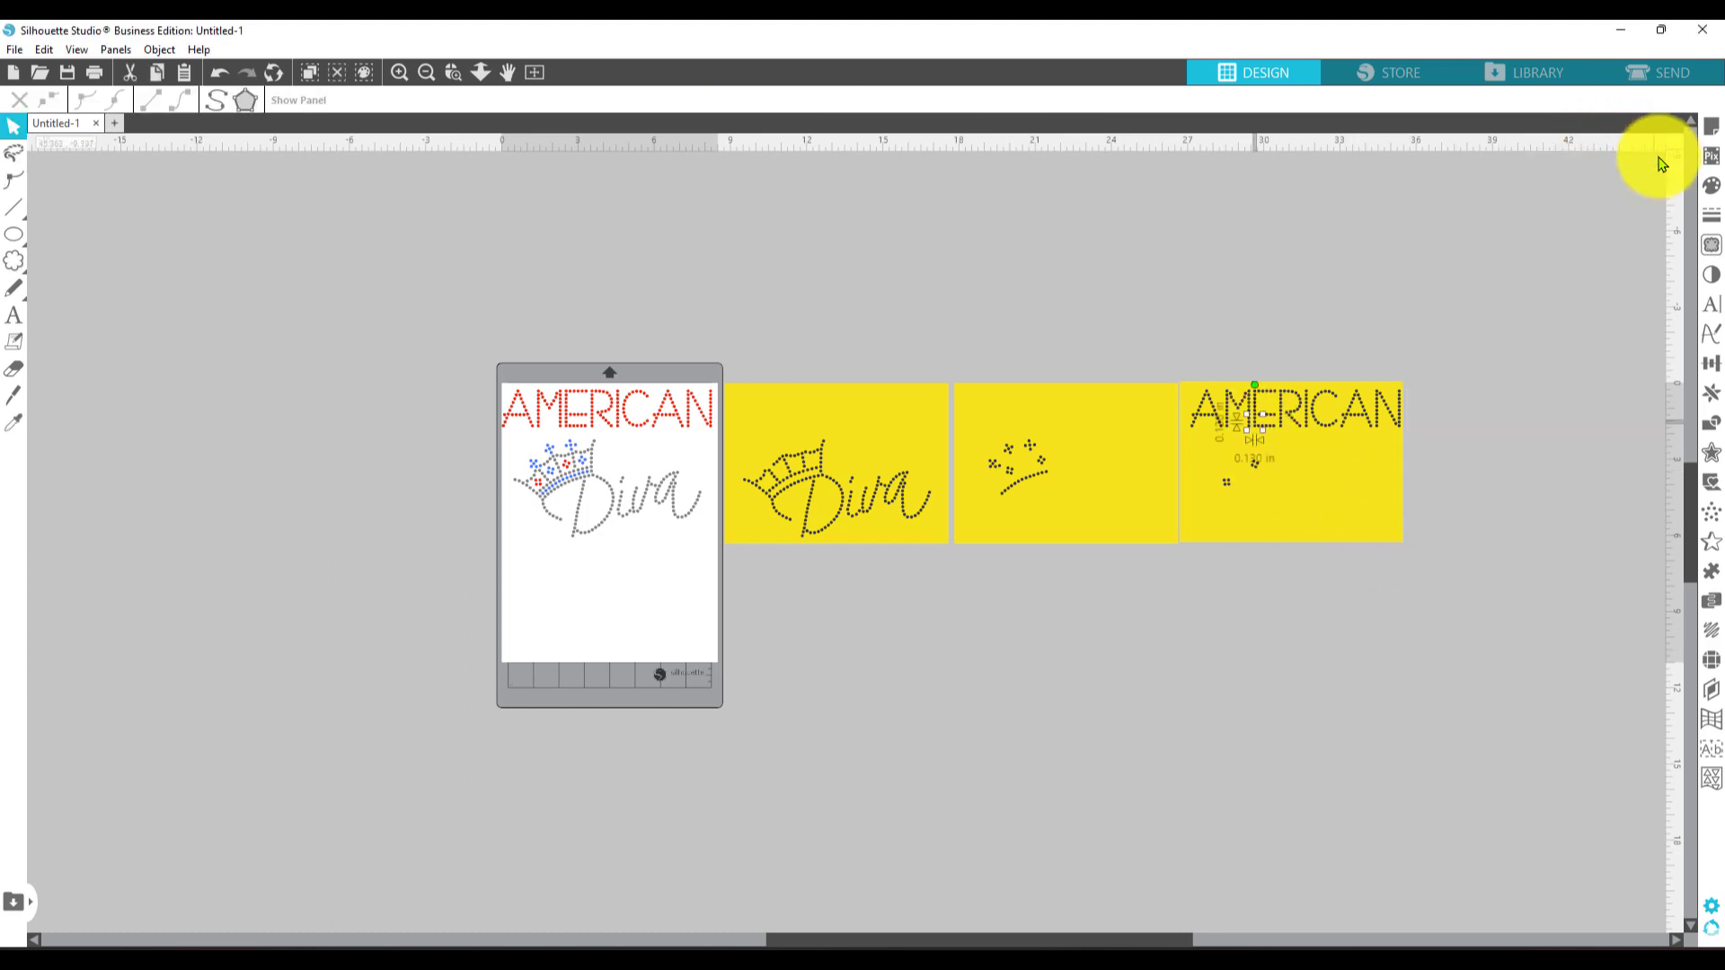
pyautogui.click(1357, 420)
pyautogui.click(1382, 433)
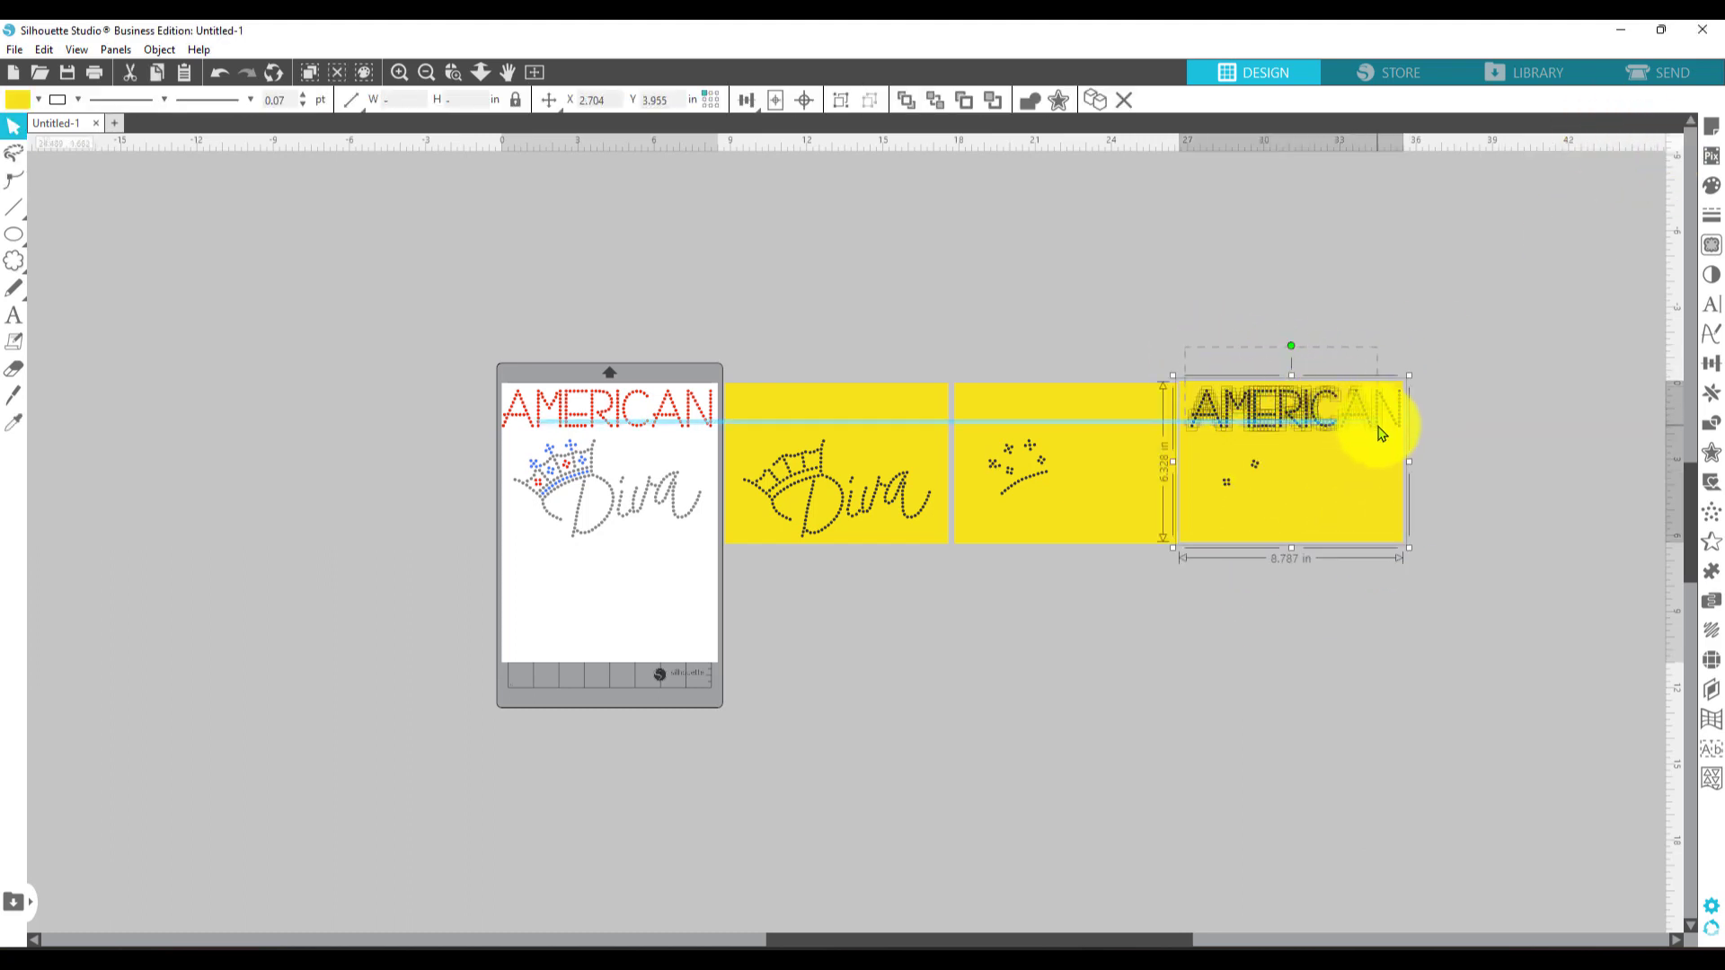
pyautogui.click(95, 171)
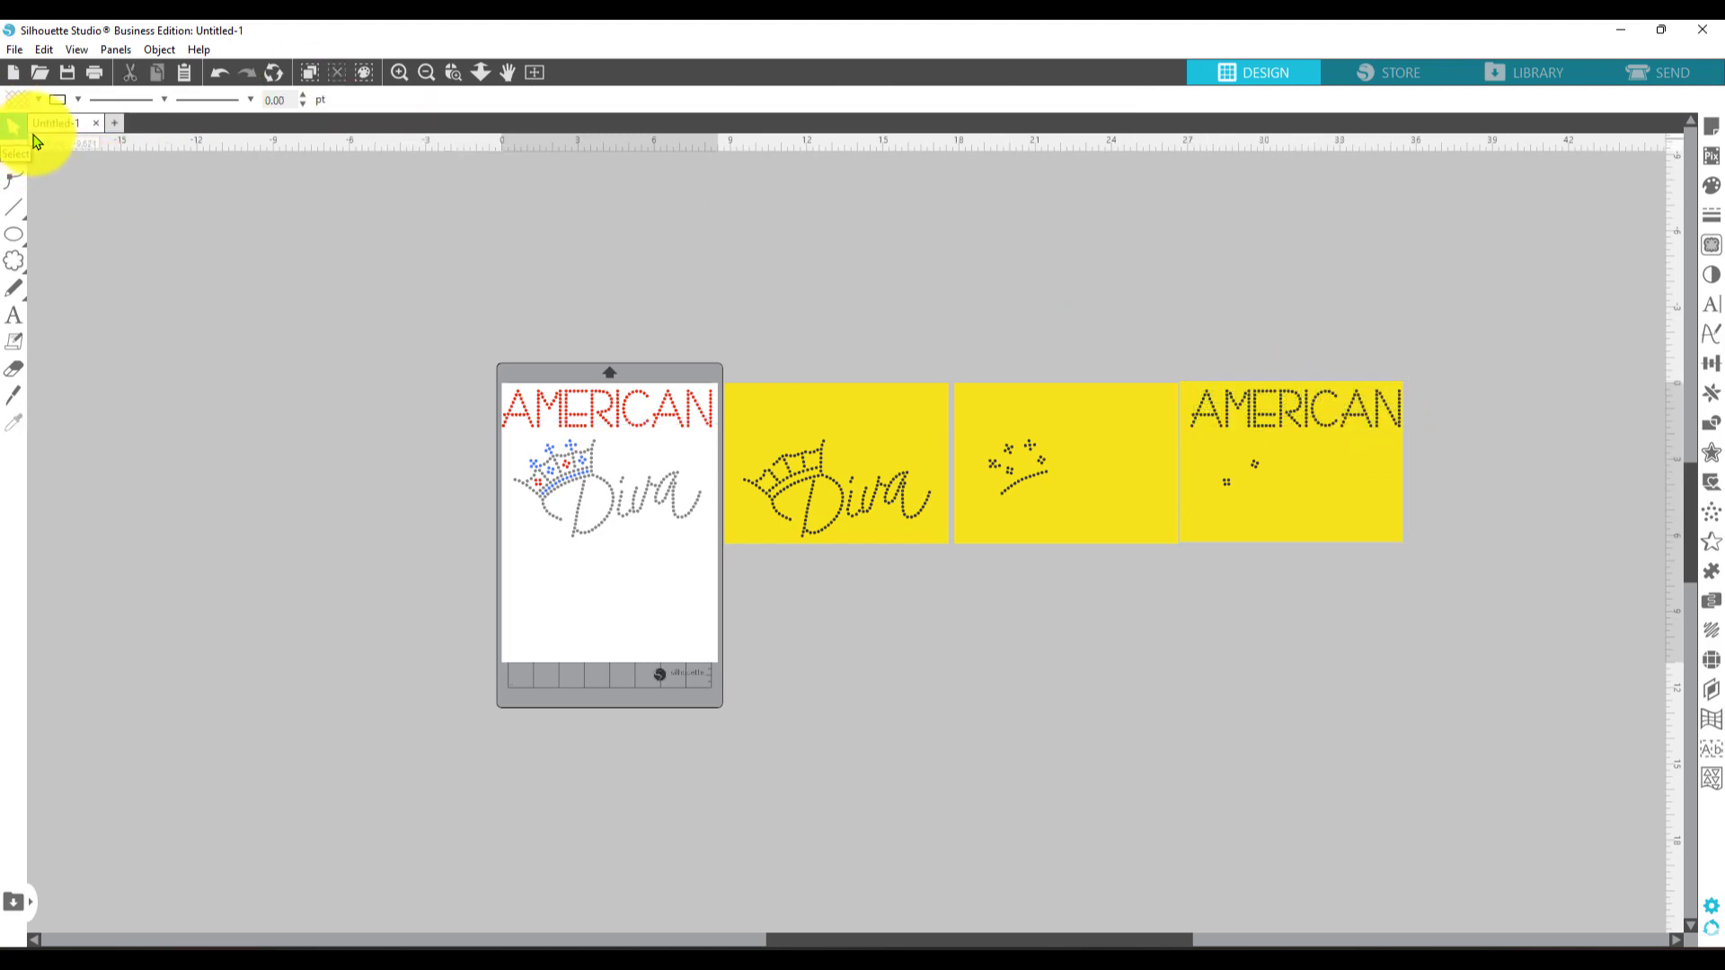
# - Try to delete the rhinestone letters after the first A from the third yellow template
pyautogui.click(1209, 390)
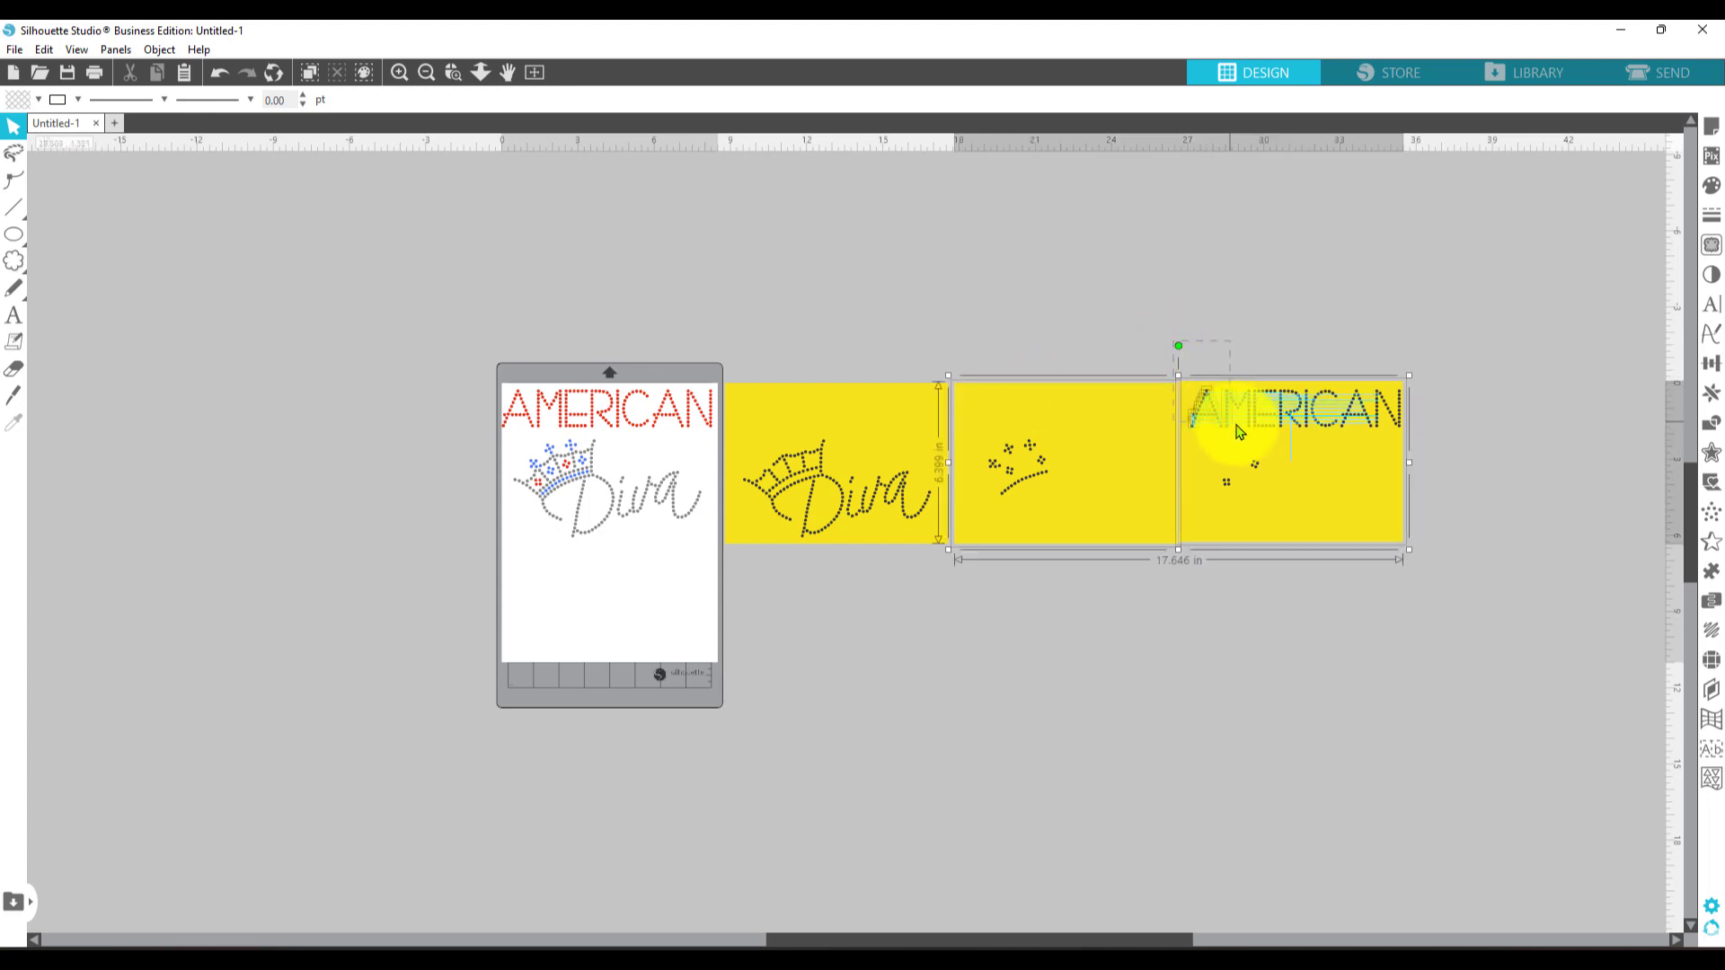
pyautogui.click(1320, 354)
pyautogui.click(1232, 431)
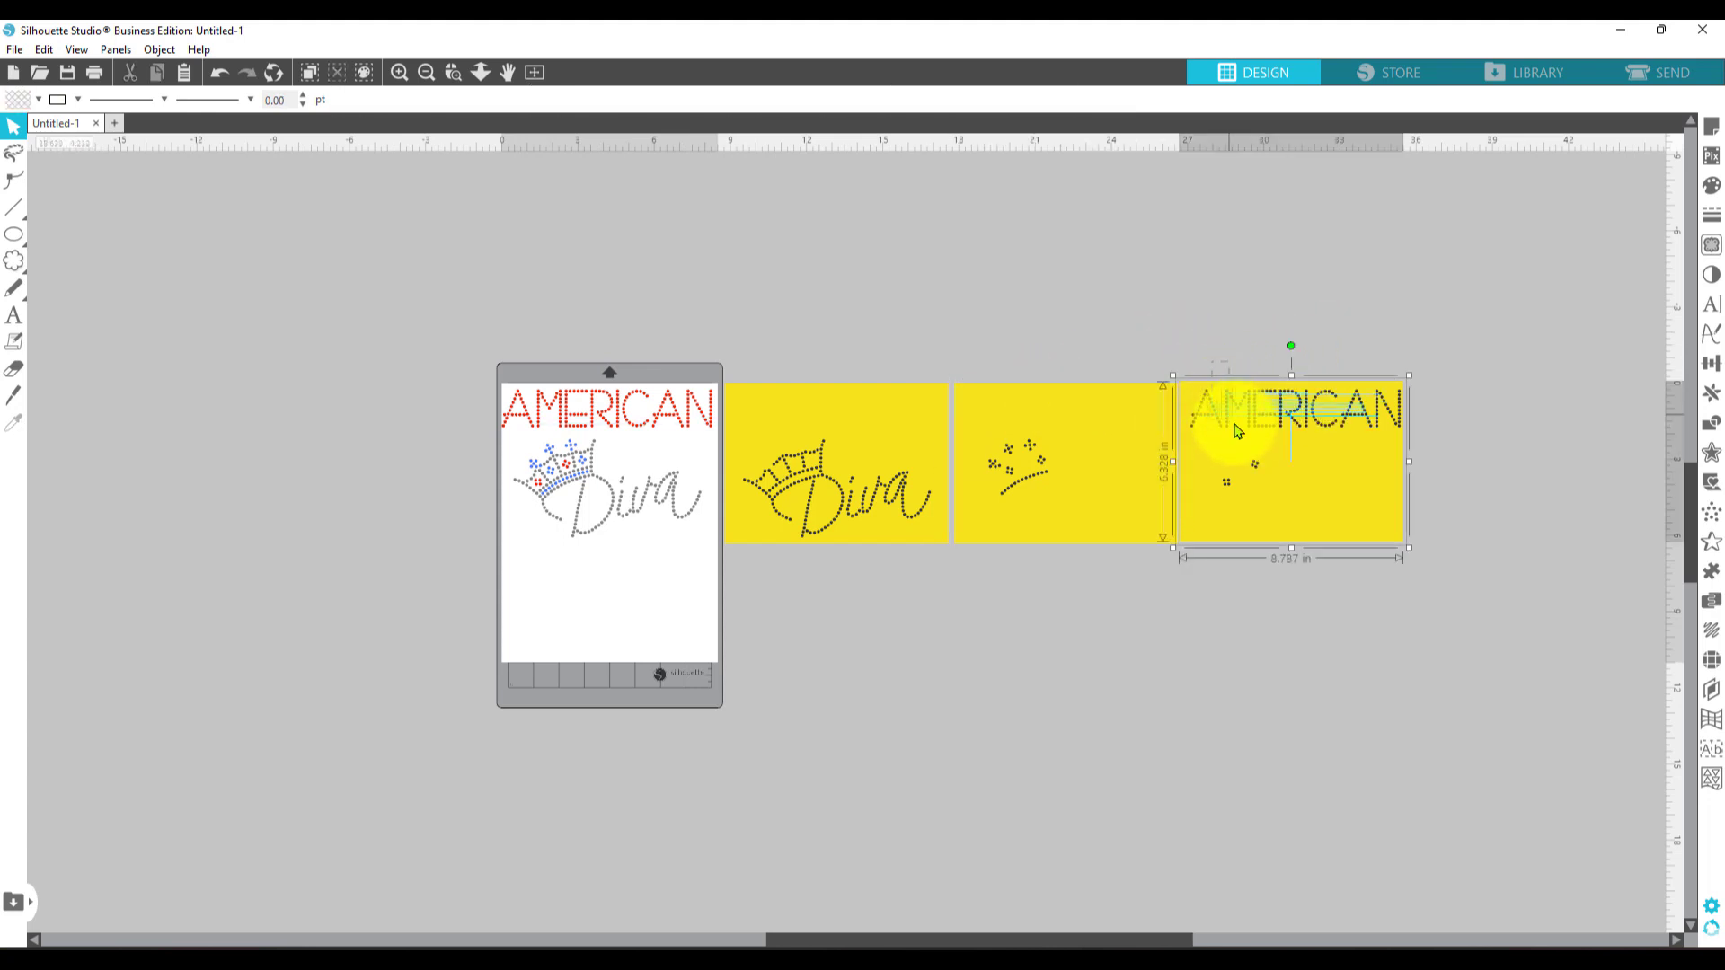
pyautogui.click(1402, 443)
pyautogui.press('Delete')
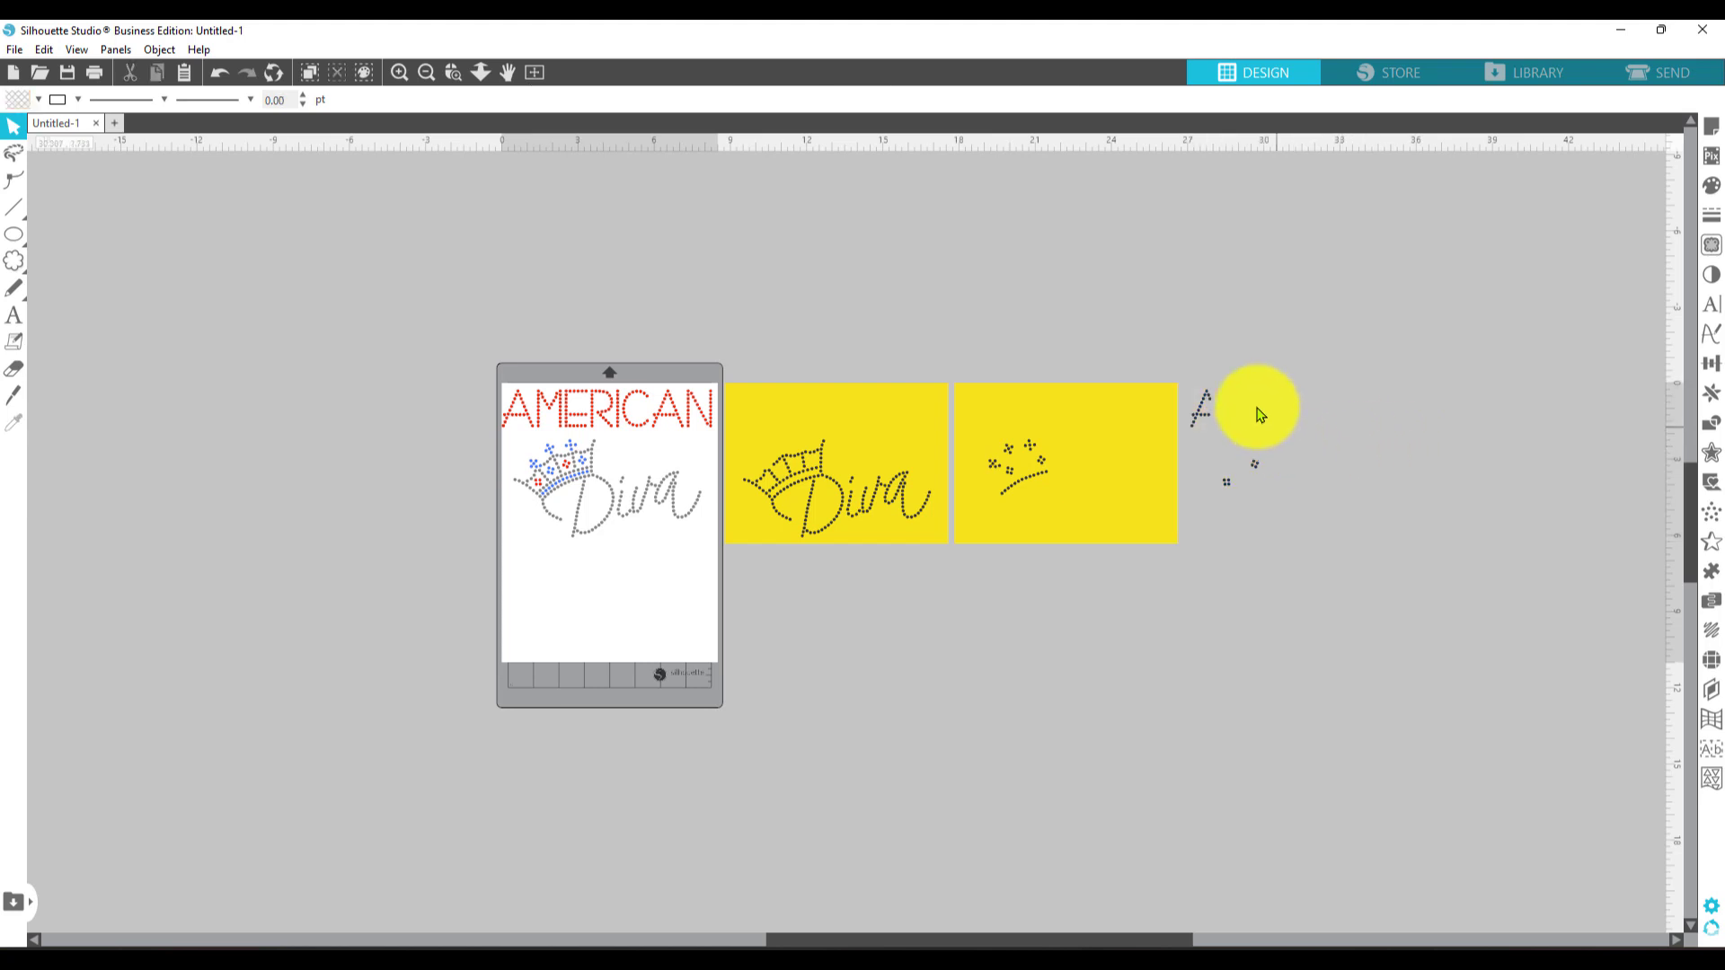
pyautogui.click(225, 74)
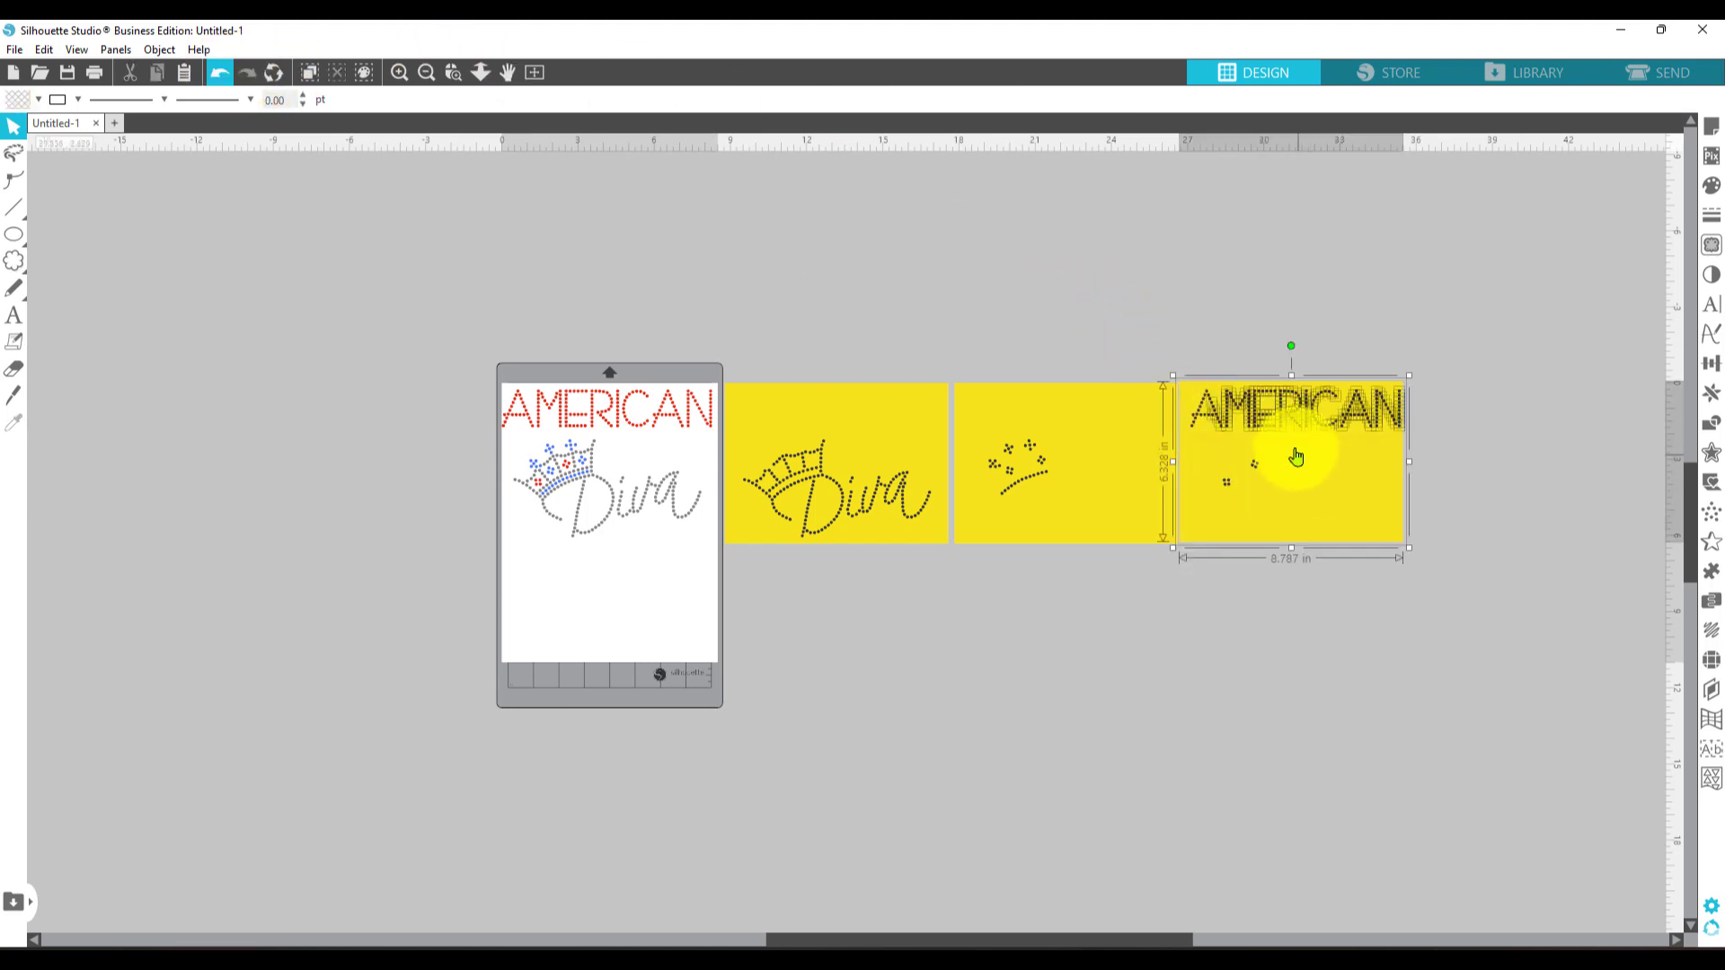
# - Exclude the yellow background from the selection and delete the rhinestone letters MERICAN from the third template
pyautogui.click(1375, 515)
pyautogui.press('Delete')
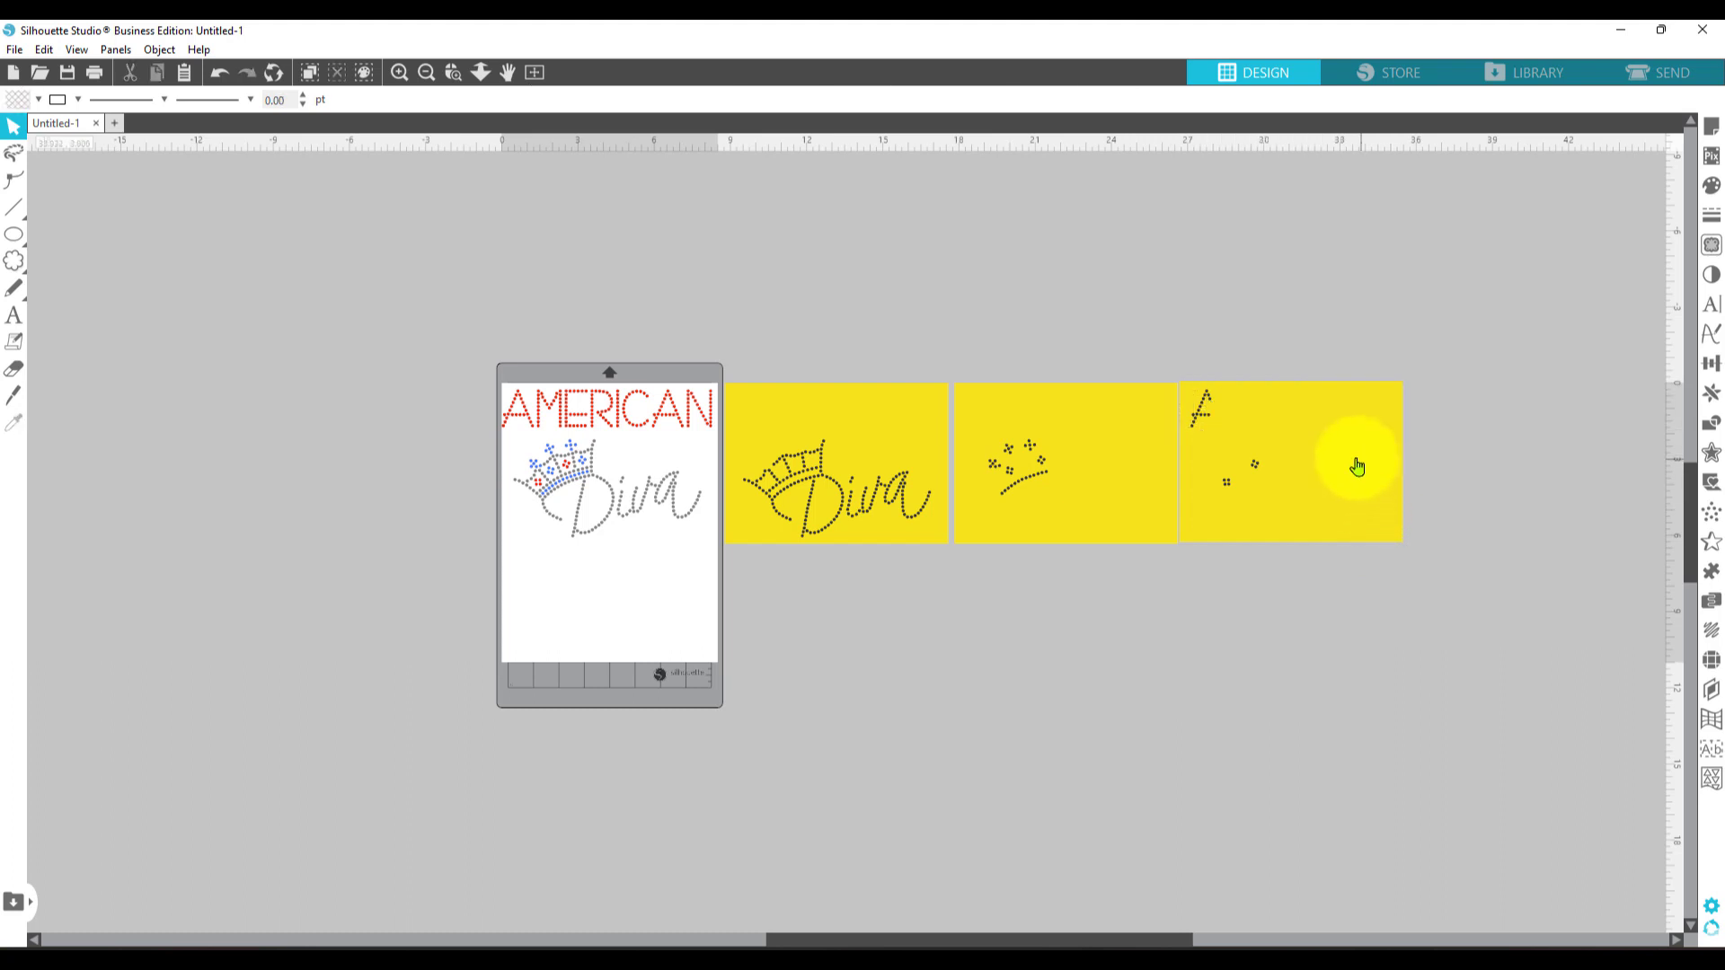
# - Try to move the third yellow background away from its rhinestones to select the remaining letter A separately
pyautogui.moveTo(1227, 442); pyautogui.dragTo(1308, 480)
pyautogui.moveTo(1209, 436); pyautogui.dragTo(1188, 399)
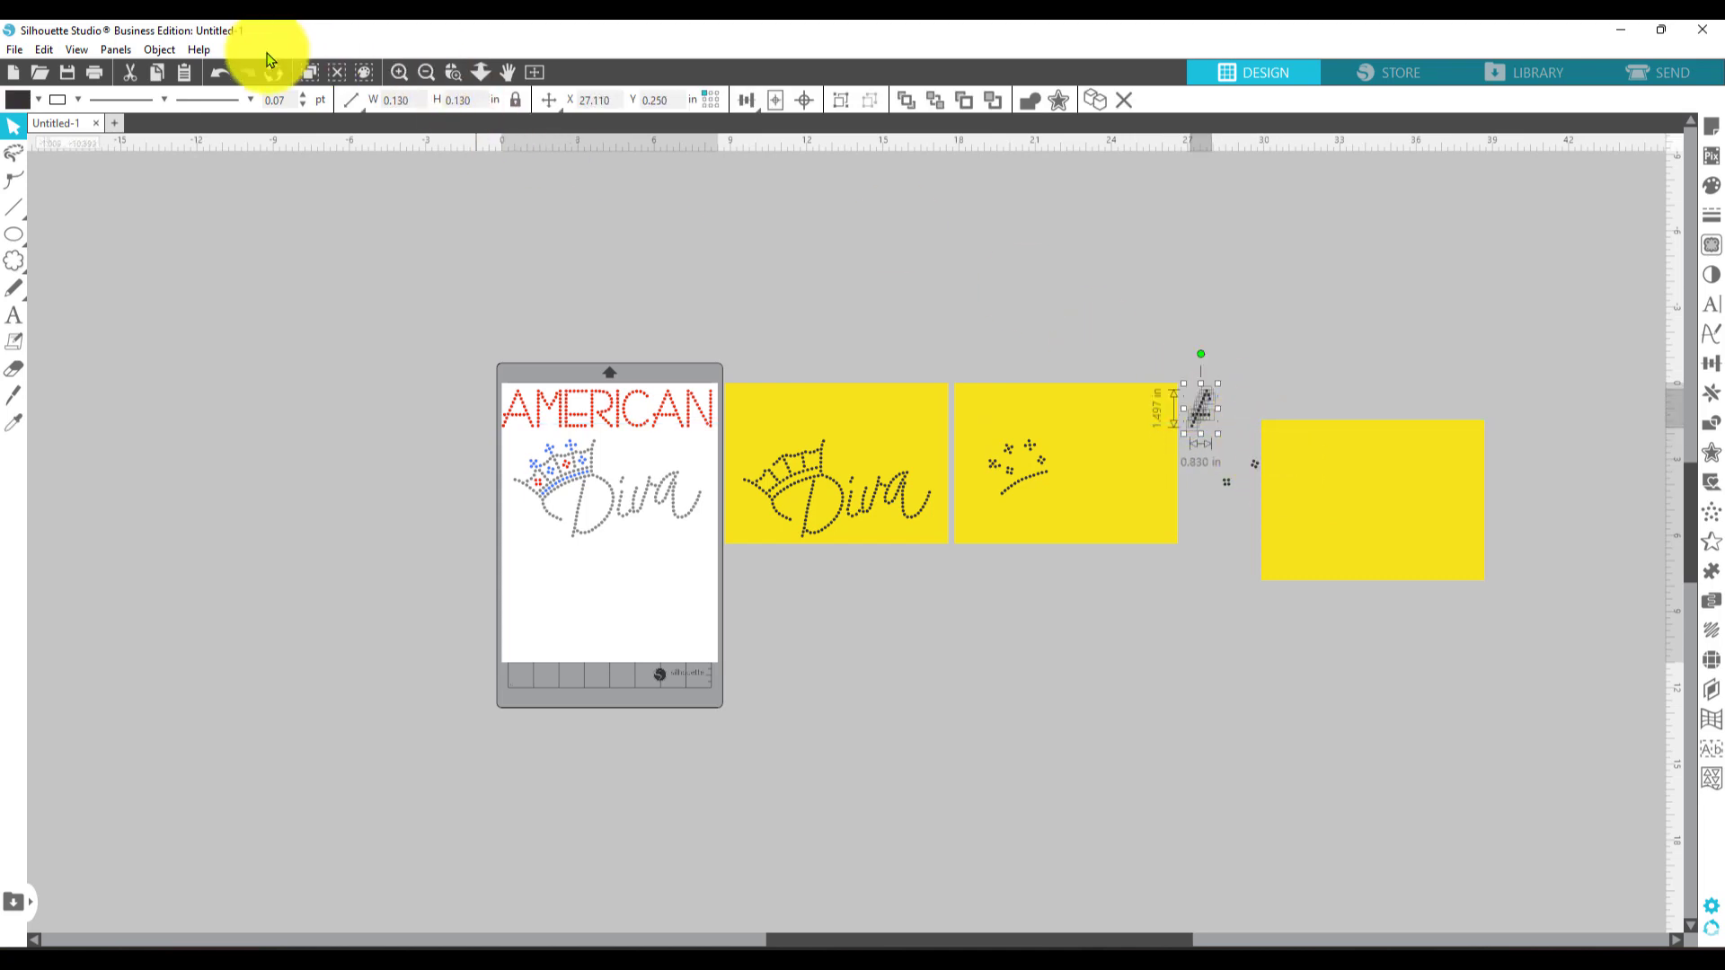
pyautogui.click(223, 74)
pyautogui.click(223, 74)
pyautogui.click(223, 74)
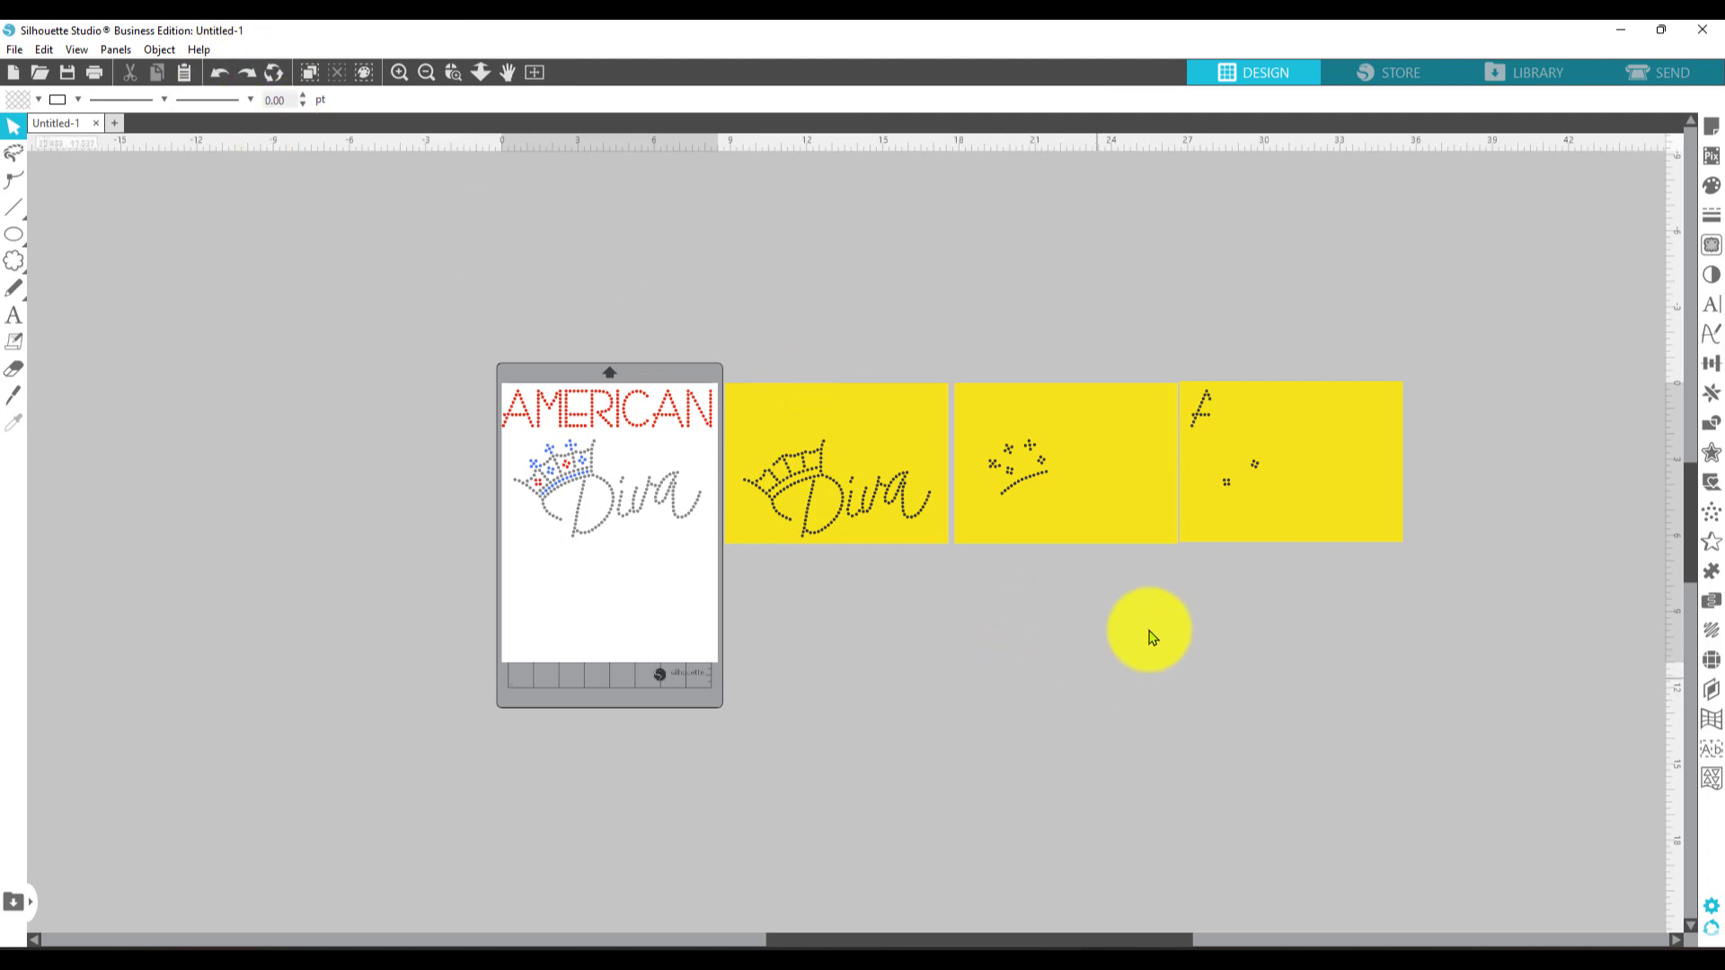
# - Select the rhinestones of the remaining letter A without the yellow background and delete them from the third template
pyautogui.click(1330, 458)
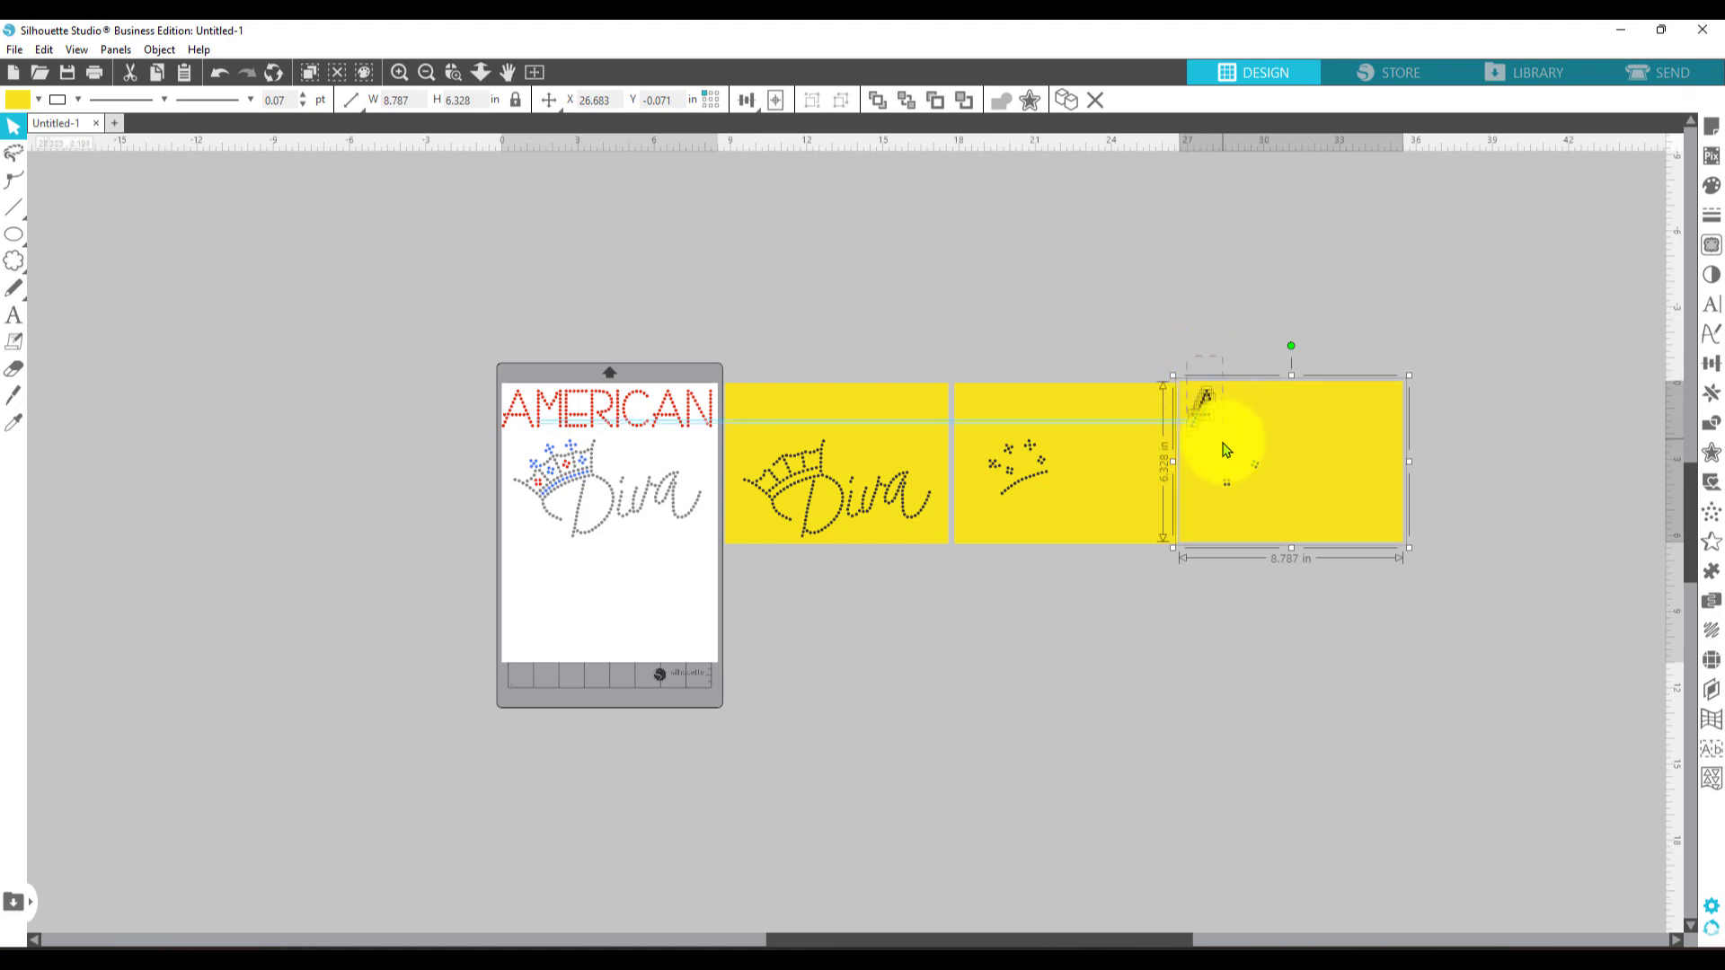
pyautogui.moveTo(1222, 446); pyautogui.dragTo(1219, 458)
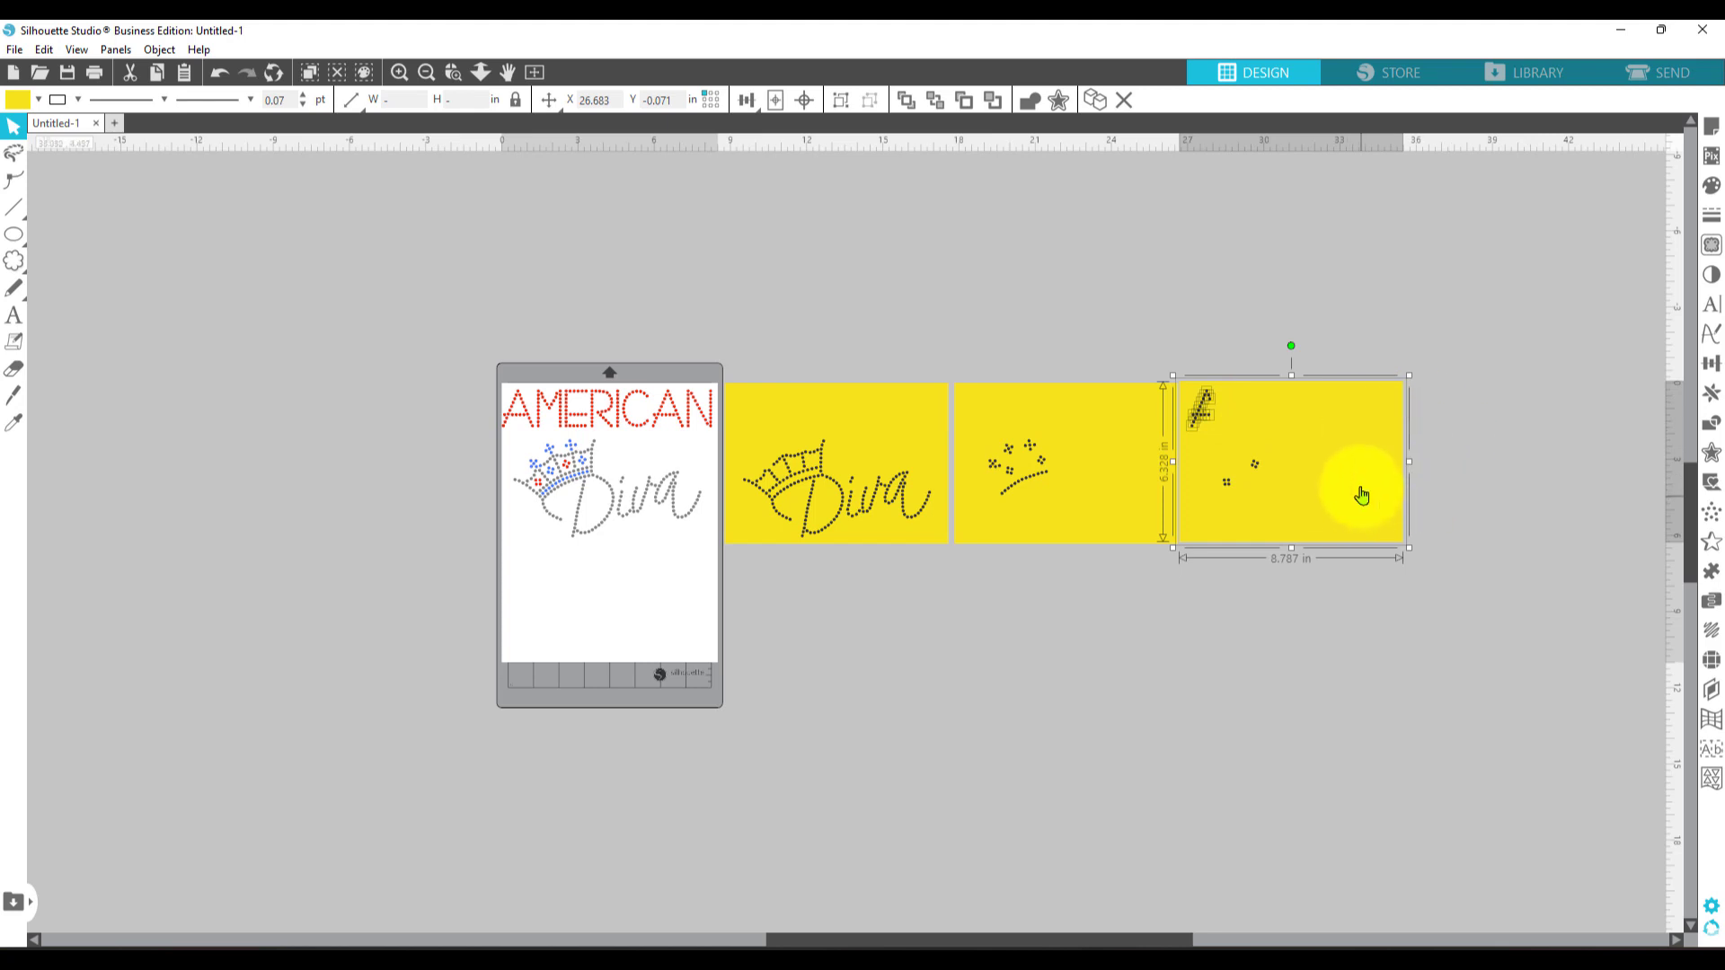
pyautogui.keyDown('shift'); pyautogui.click(1366, 485); pyautogui.keyUp('shift')
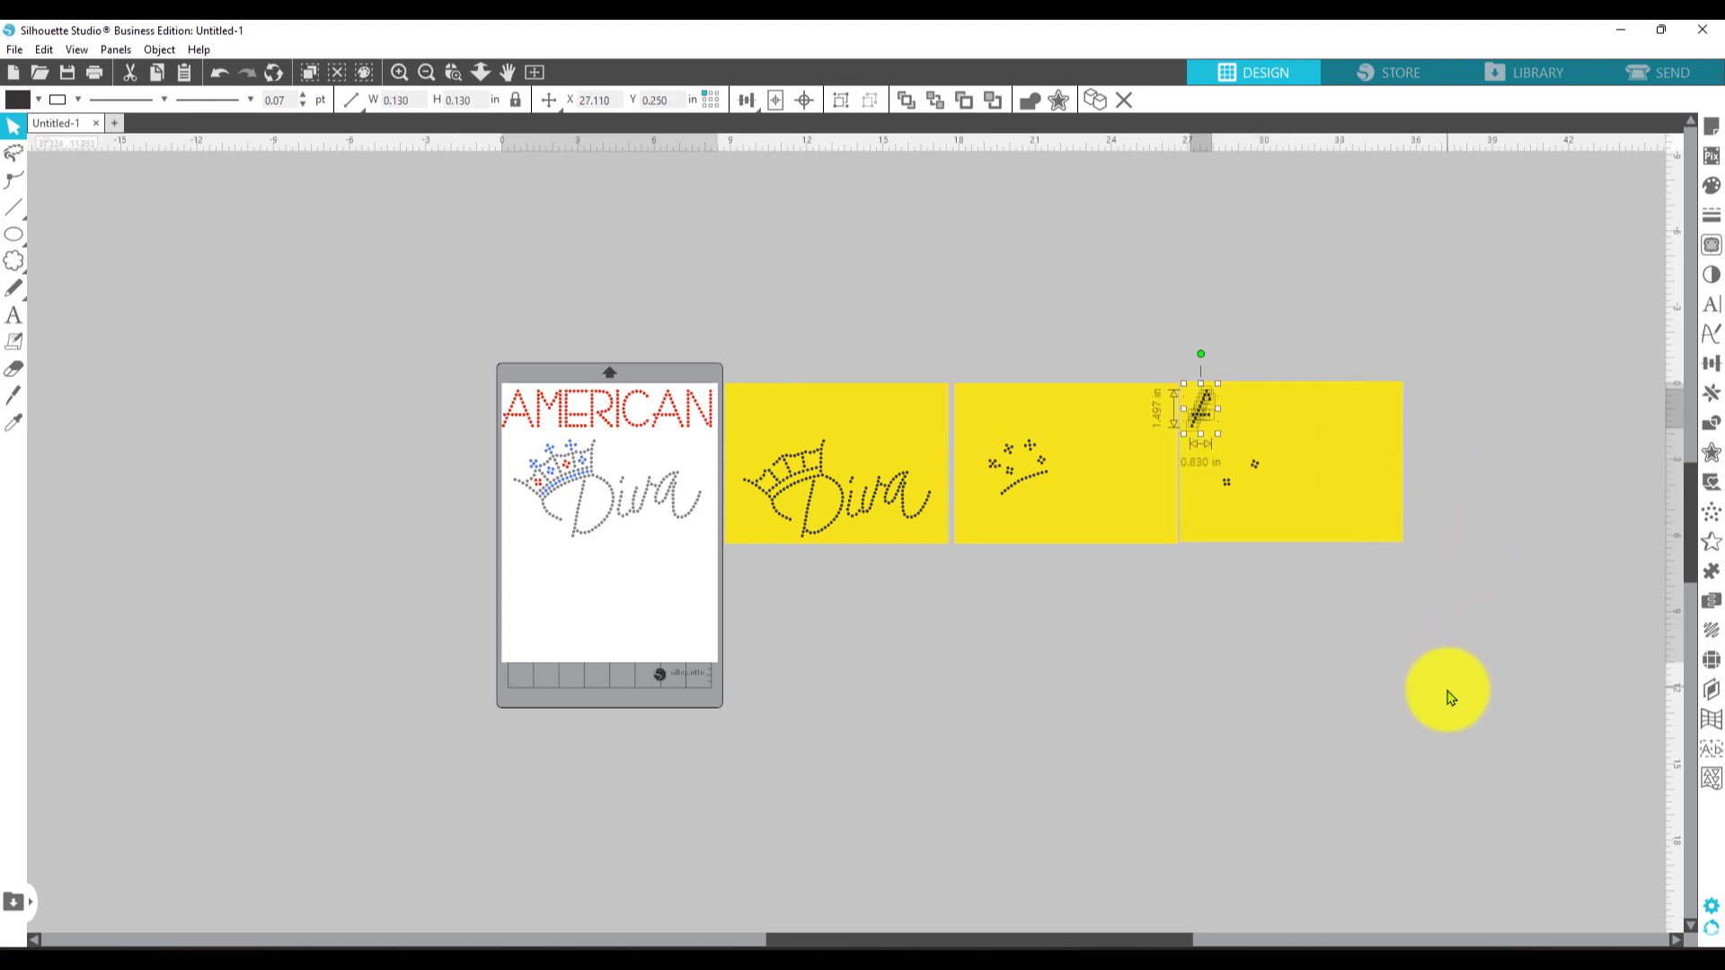
pyautogui.press('Delete')
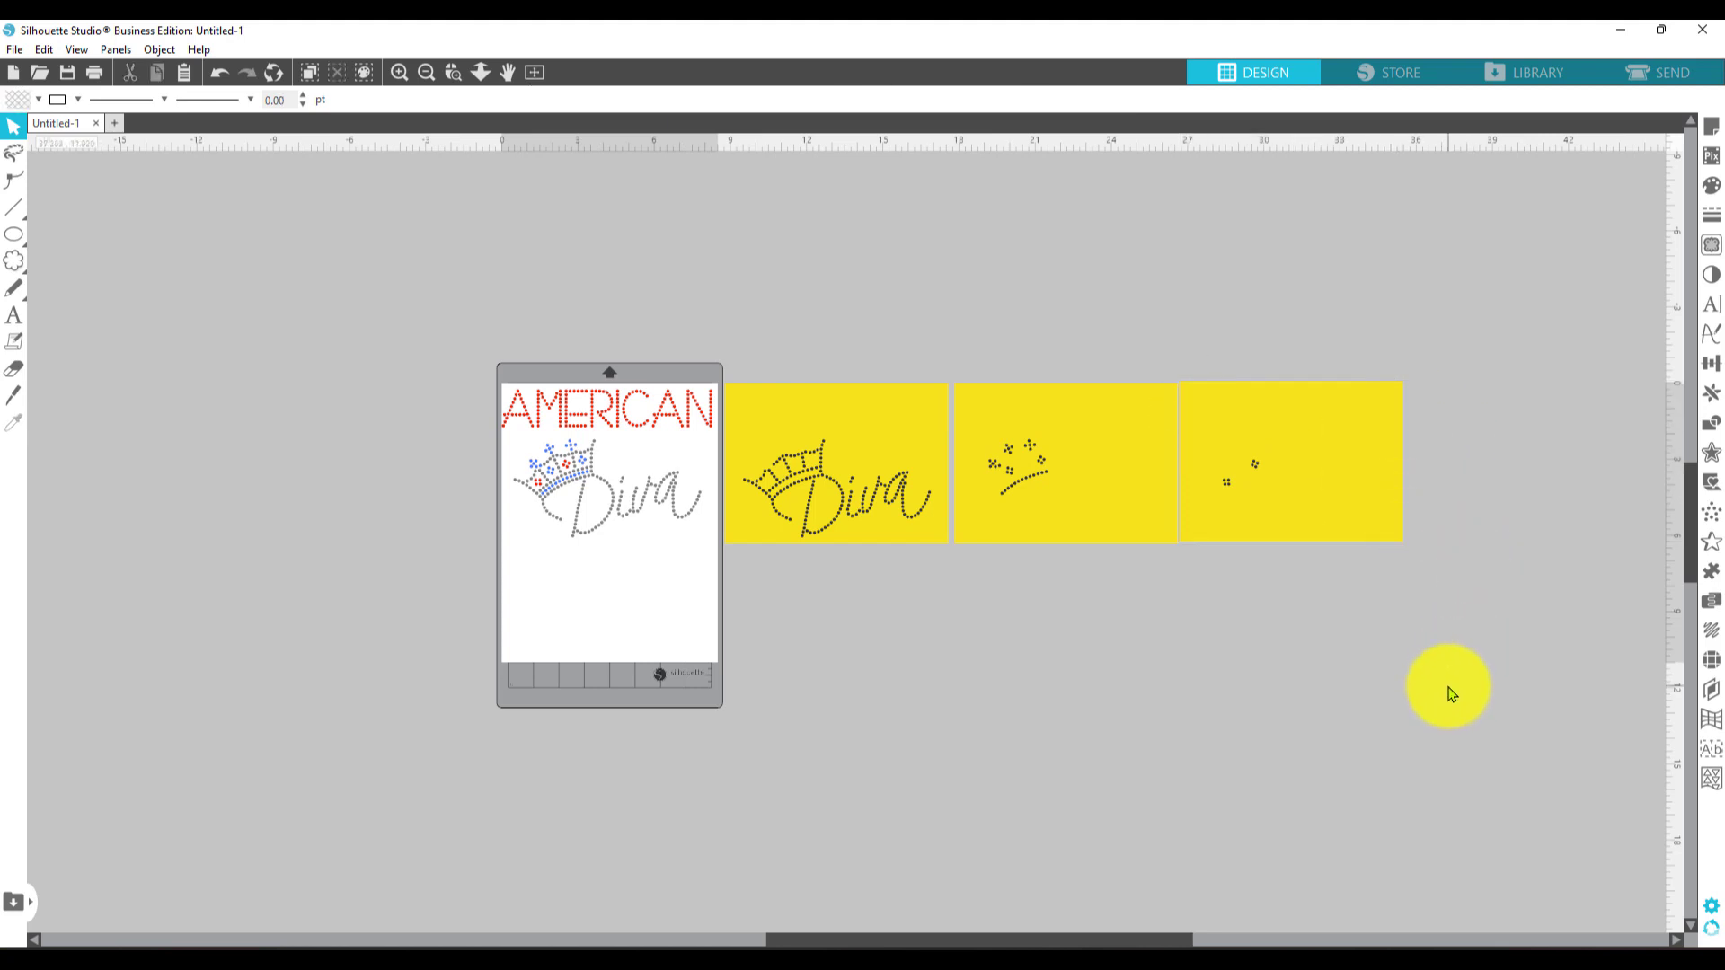
# - Group each of the three yellow templates with its own rhinestones, one template at a time
pyautogui.moveTo(1205, 338); pyautogui.dragTo(1342, 545)
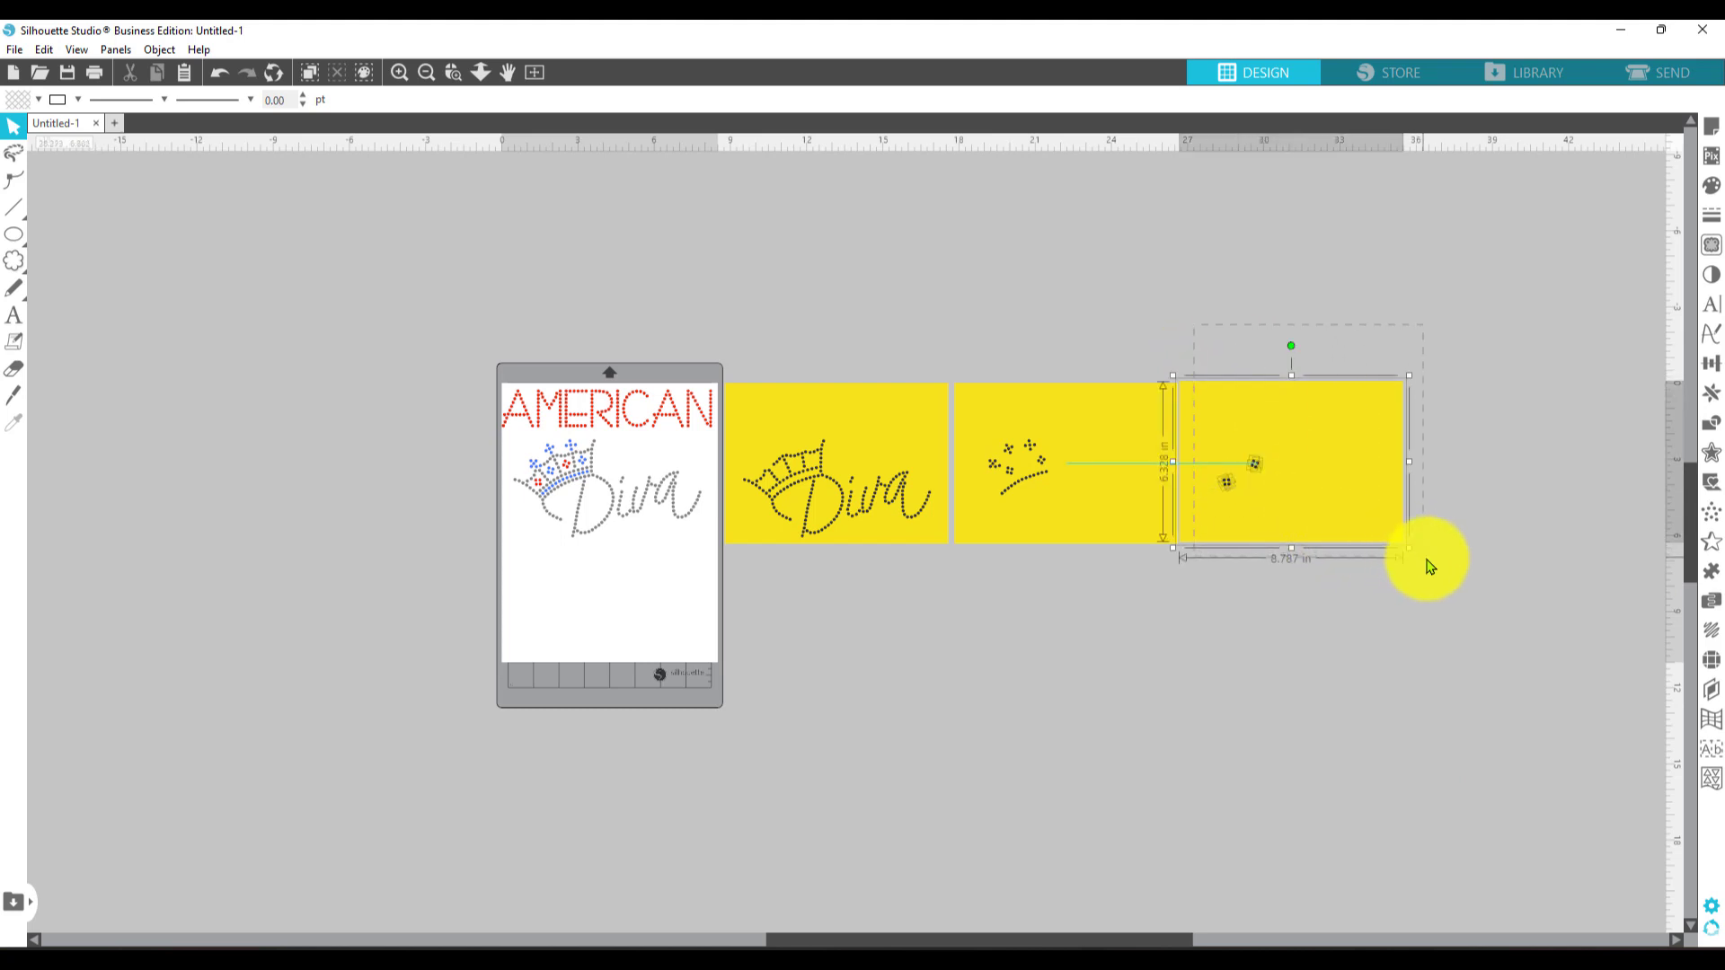
pyautogui.rightClick(1398, 514)
pyautogui.click(1460, 327)
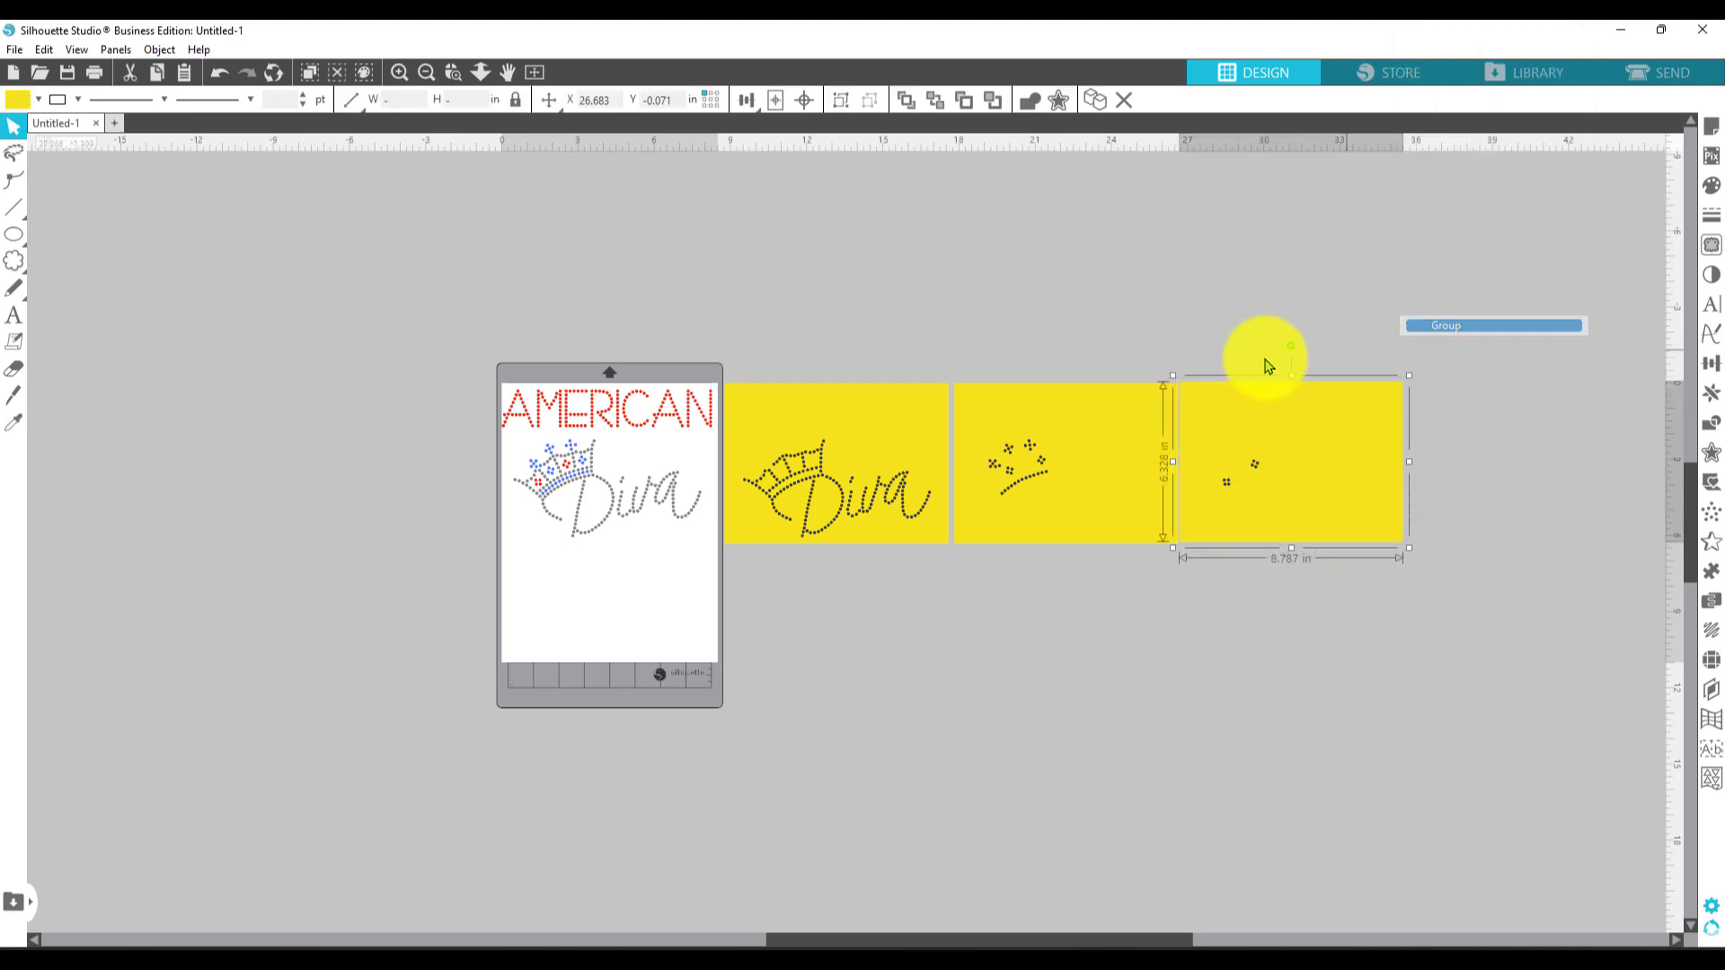
pyautogui.click(1079, 529)
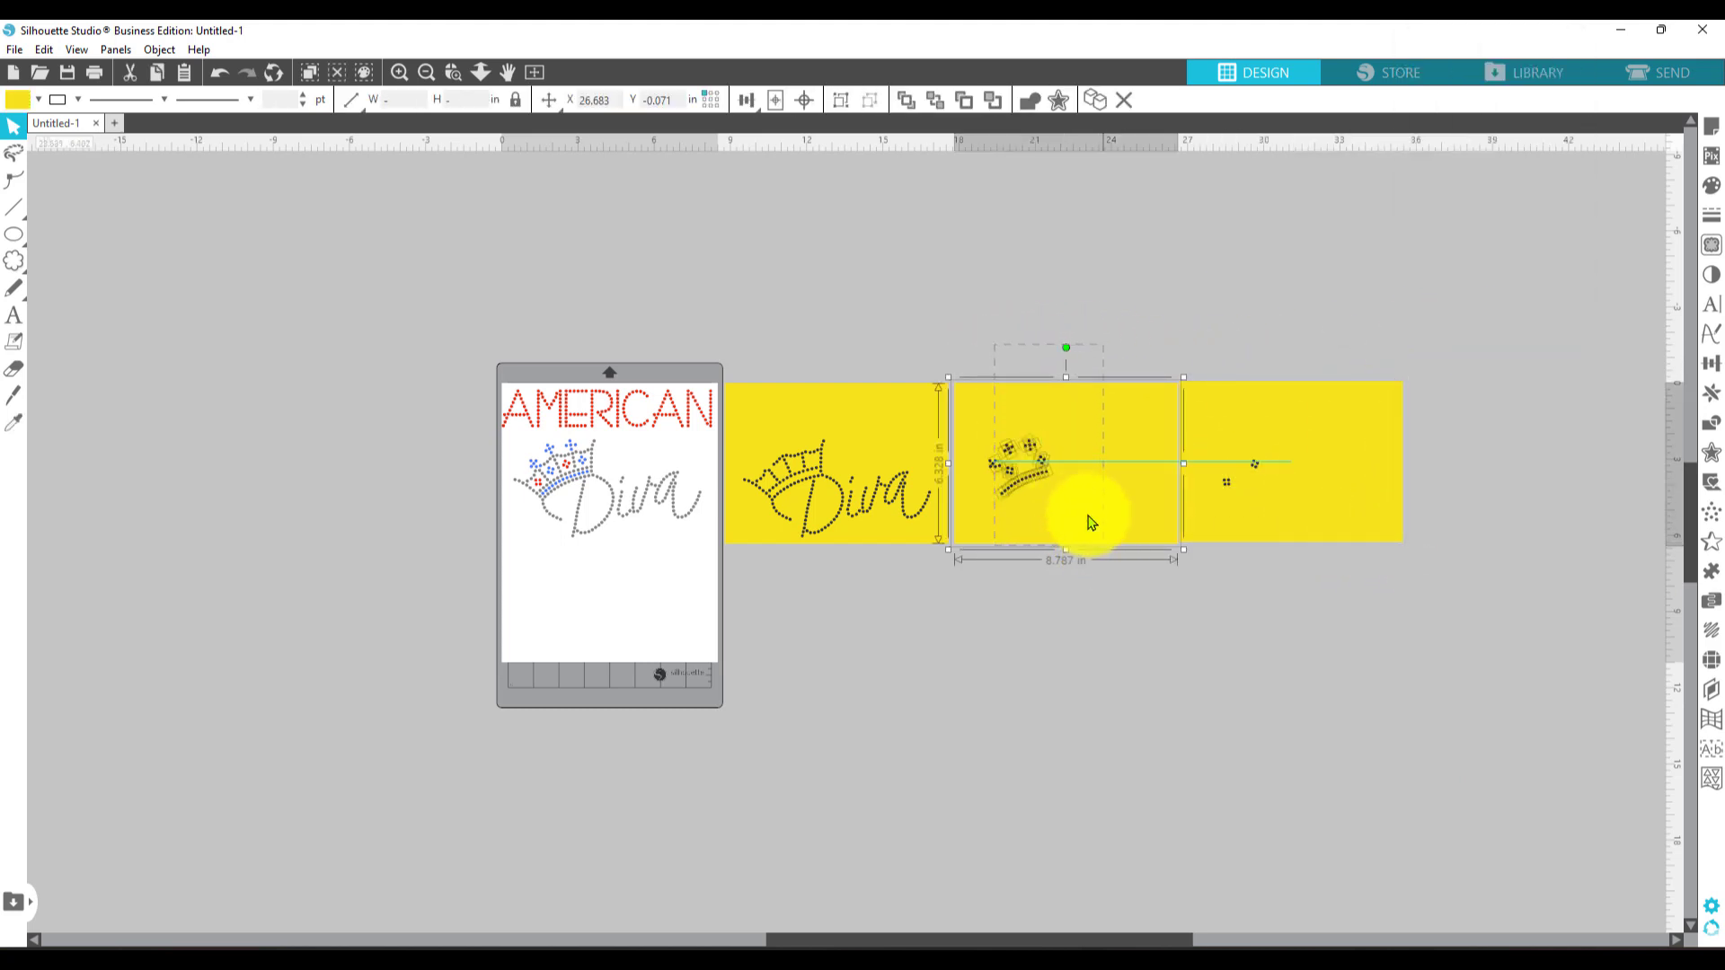
pyautogui.moveTo(969, 324); pyautogui.dragTo(1122, 545)
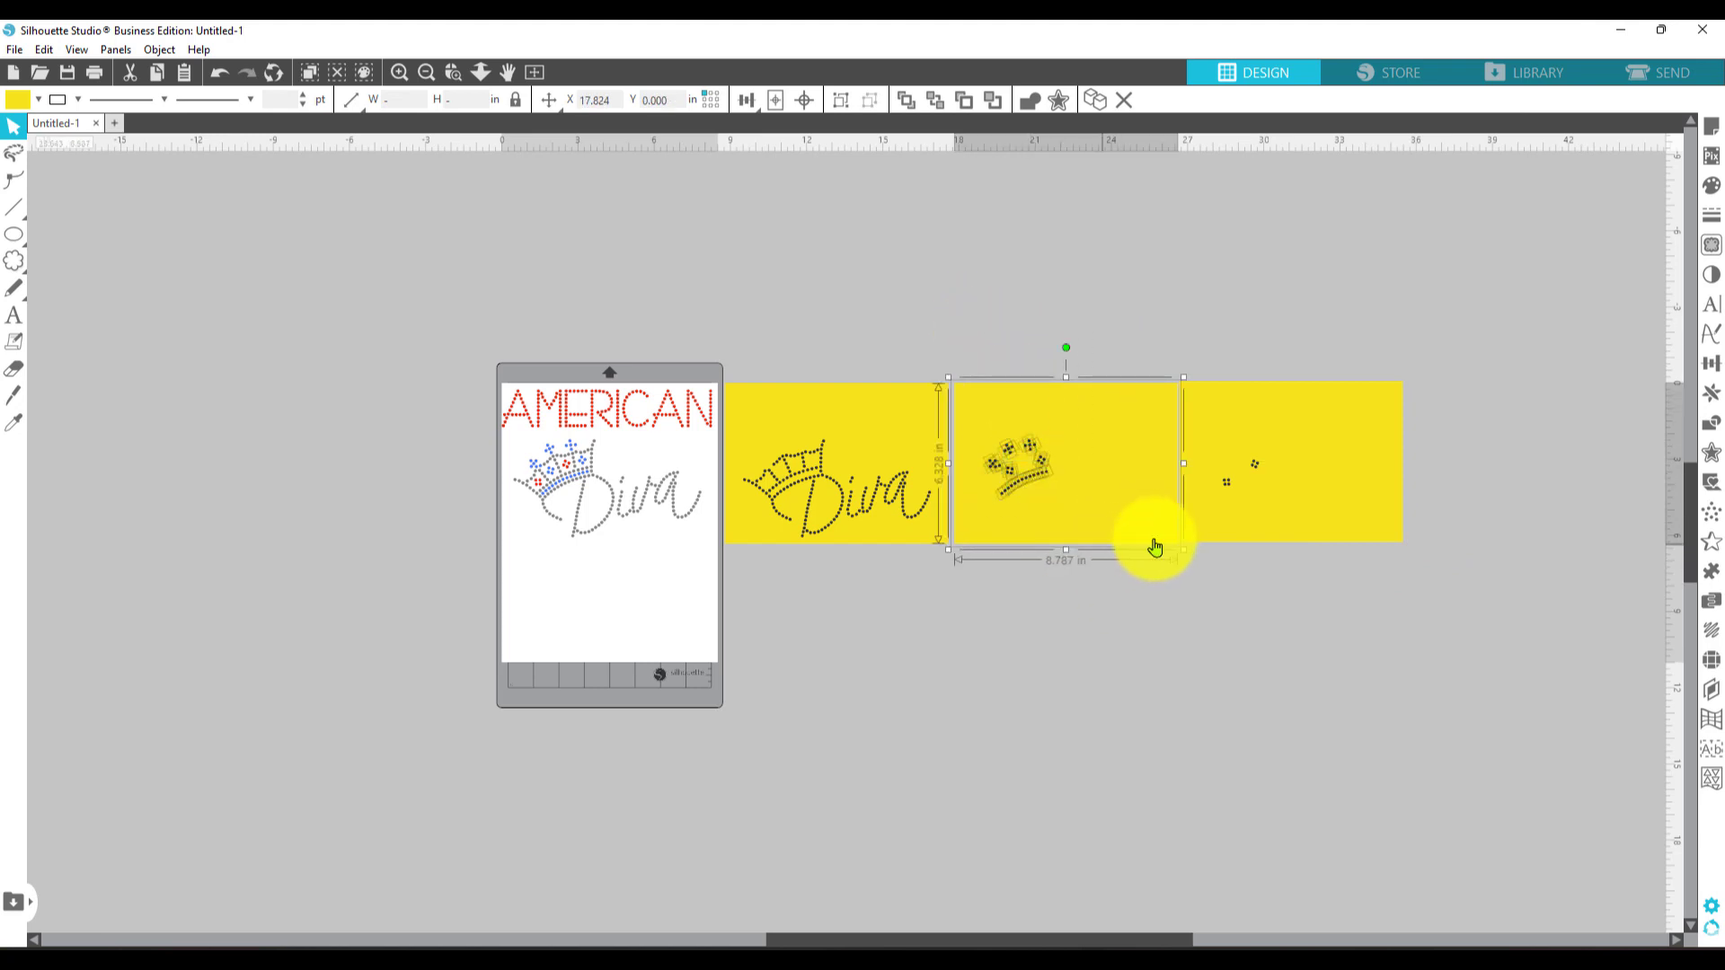
pyautogui.rightClick(1093, 494)
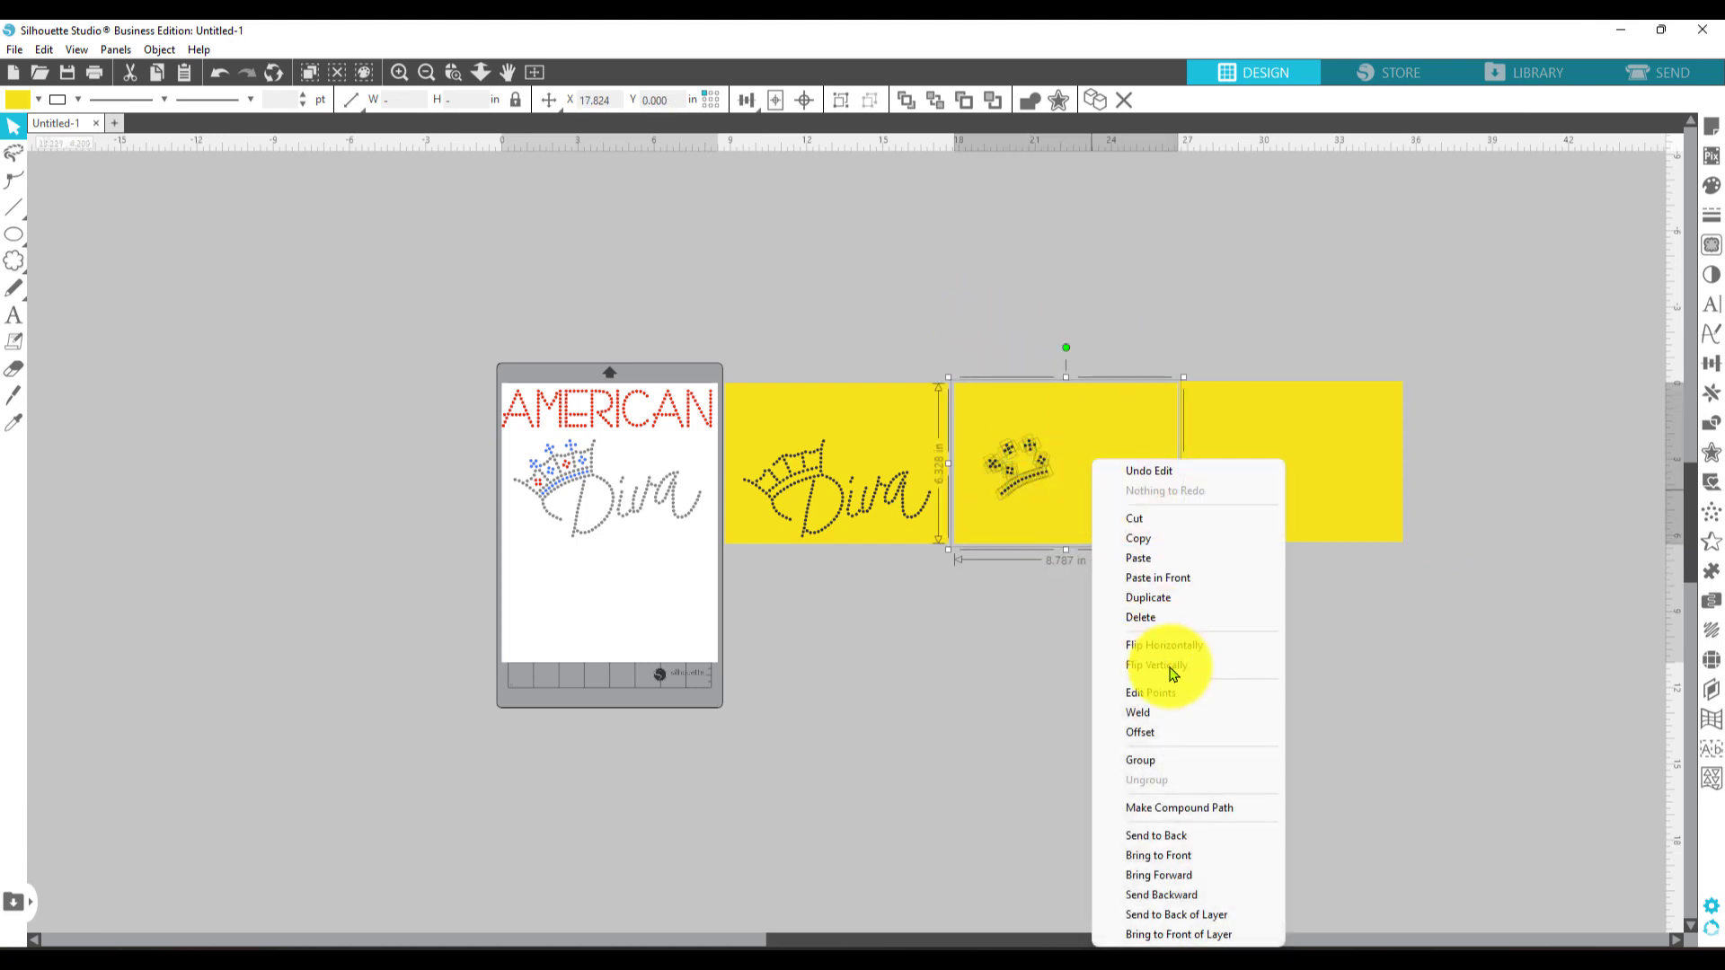
pyautogui.click(1169, 760)
pyautogui.moveTo(723, 371); pyautogui.dragTo(948, 575)
pyautogui.rightClick(840, 543)
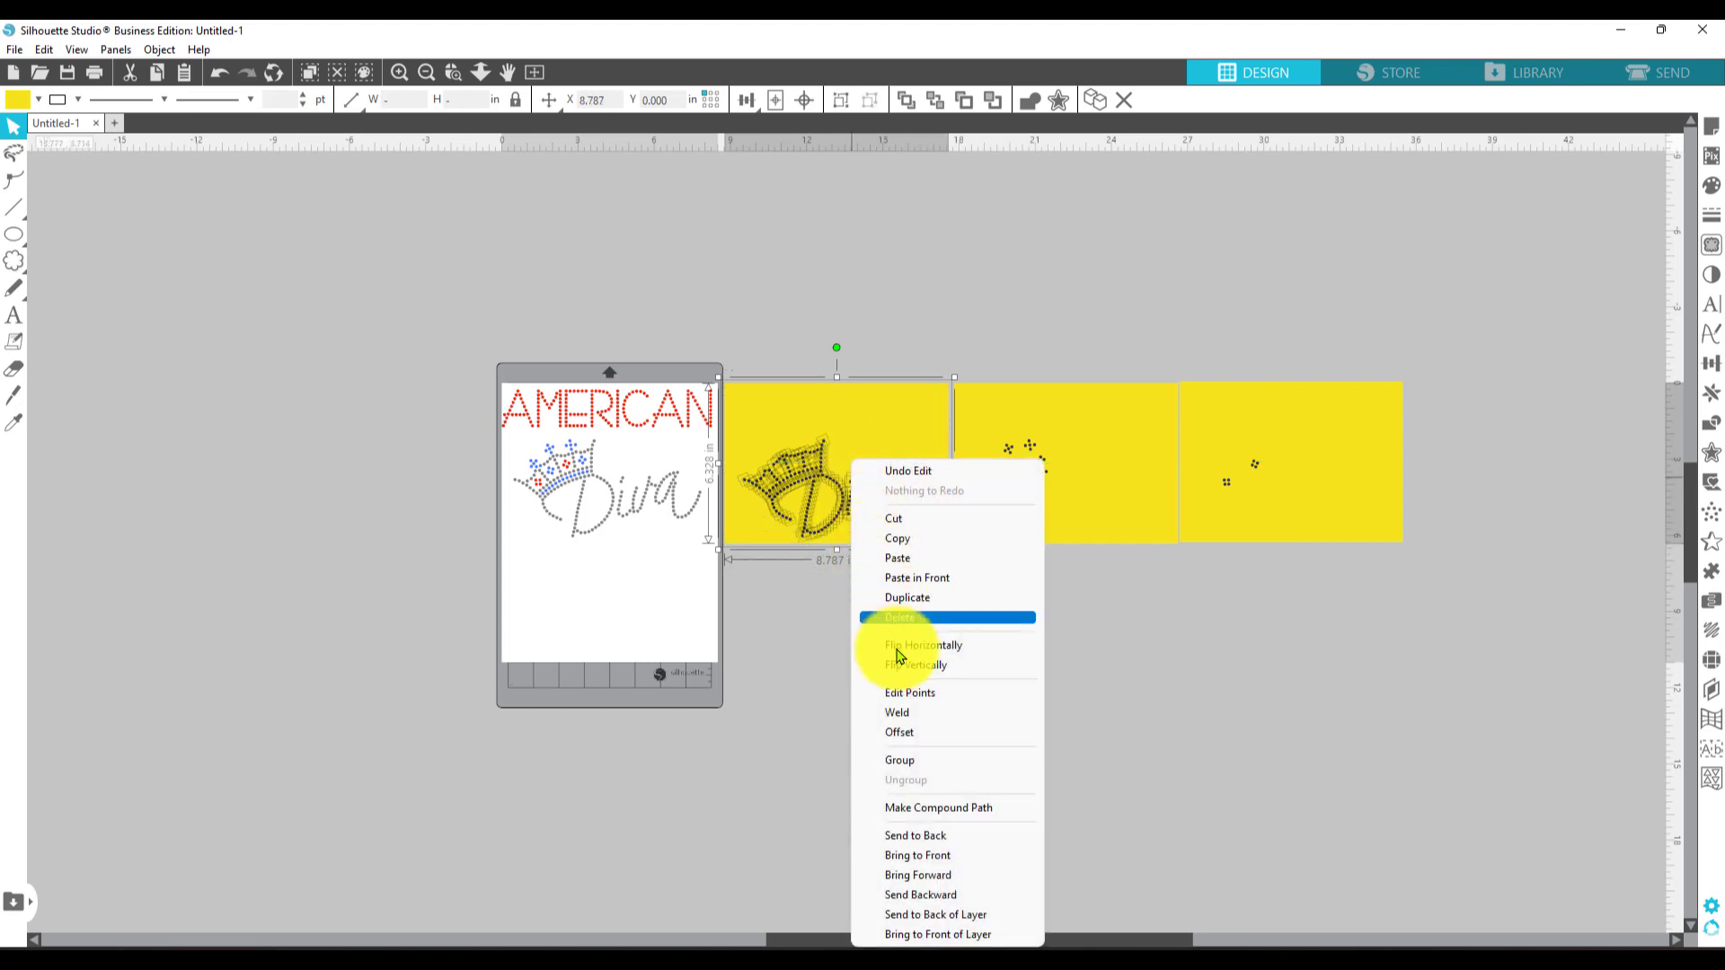
pyautogui.click(935, 760)
pyautogui.click(820, 720)
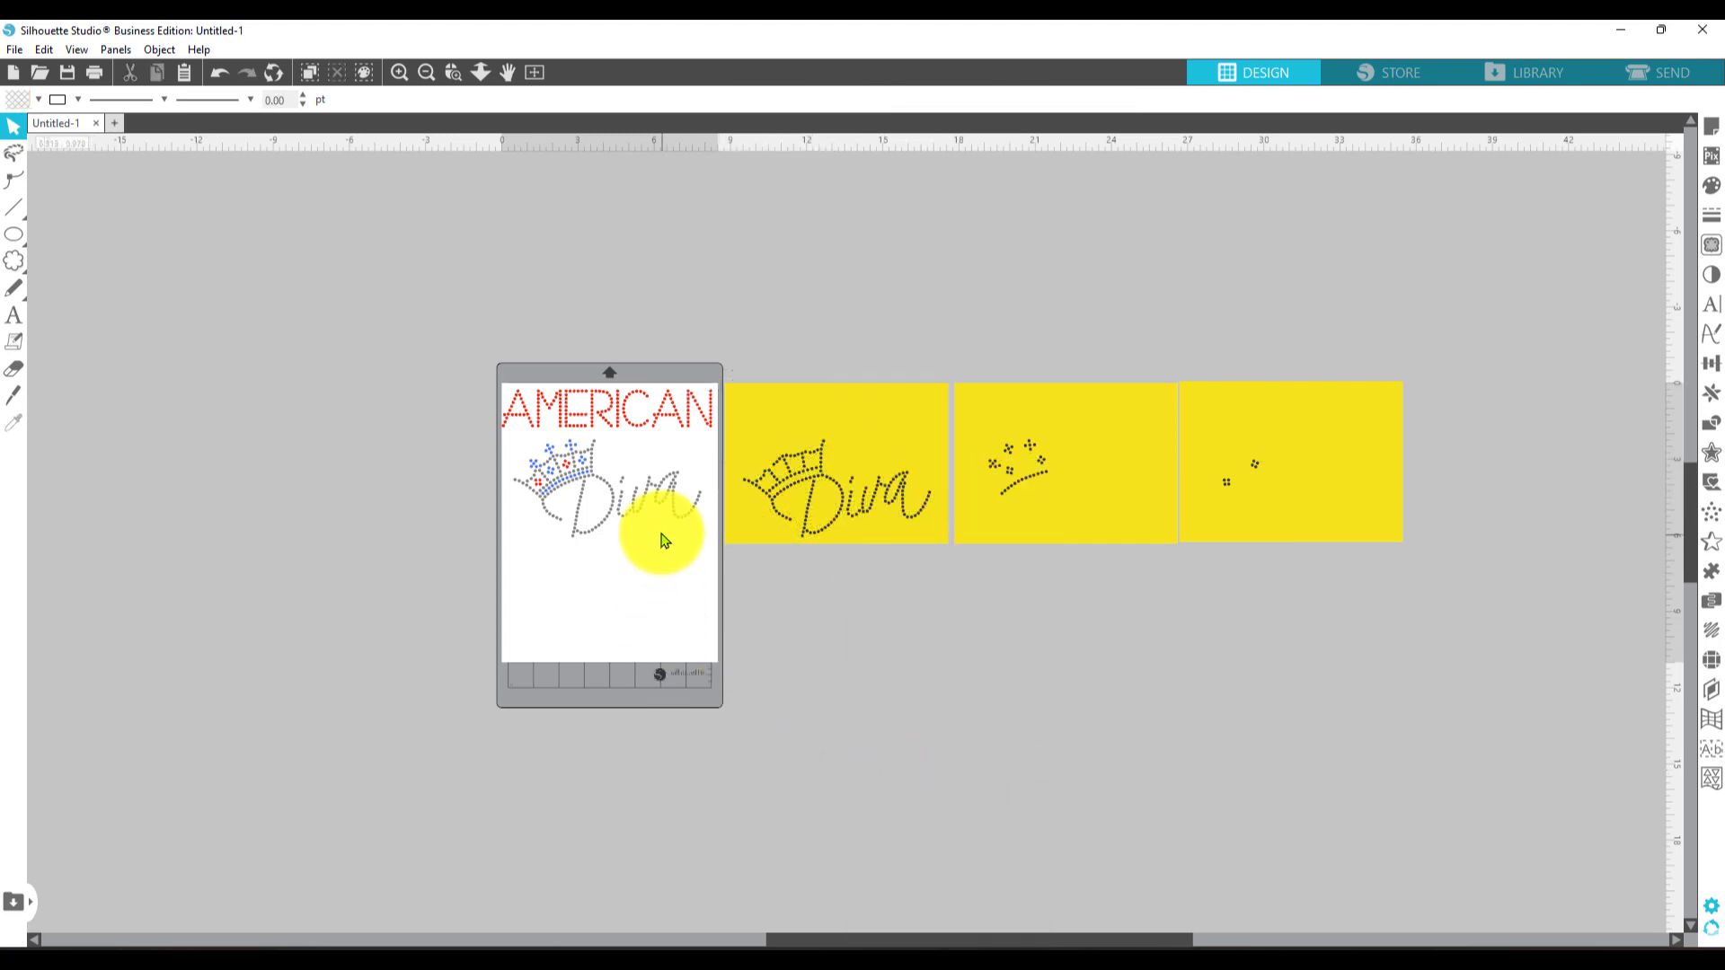
# - Delete the coloured American Diva design from the page and move the yellow Diva template into its place
pyautogui.moveTo(497, 361); pyautogui.dragTo(716, 539)
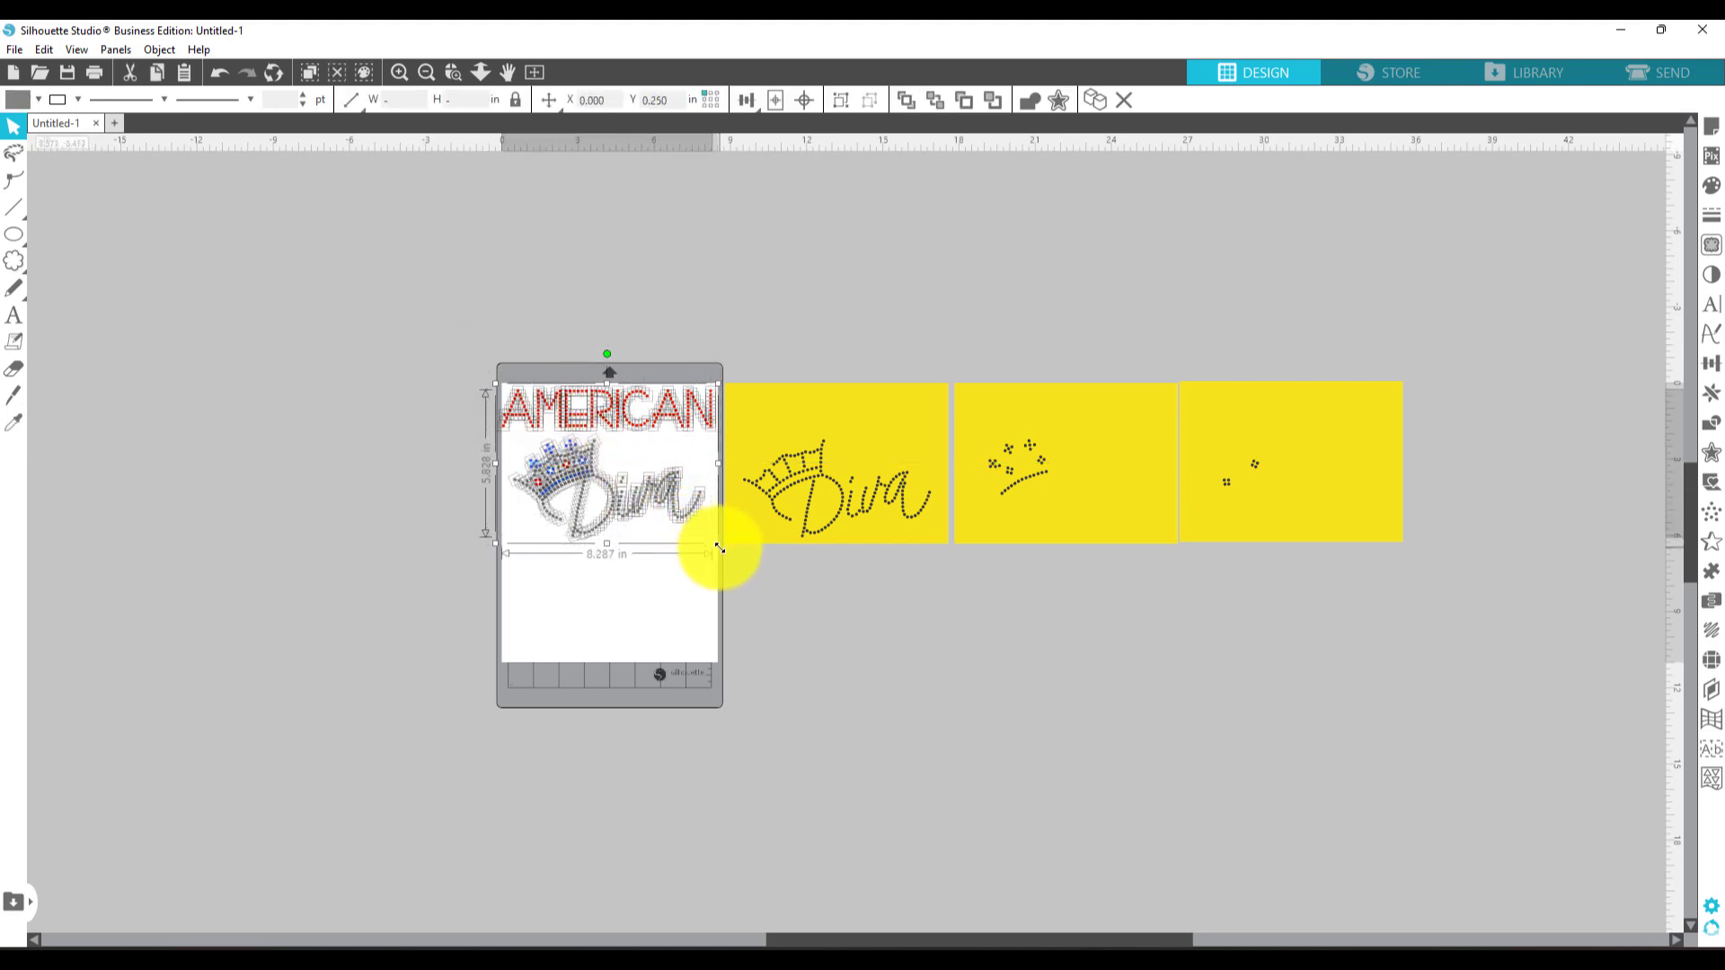
pyautogui.press('Delete')
pyautogui.moveTo(886, 521); pyautogui.dragTo(672, 529)
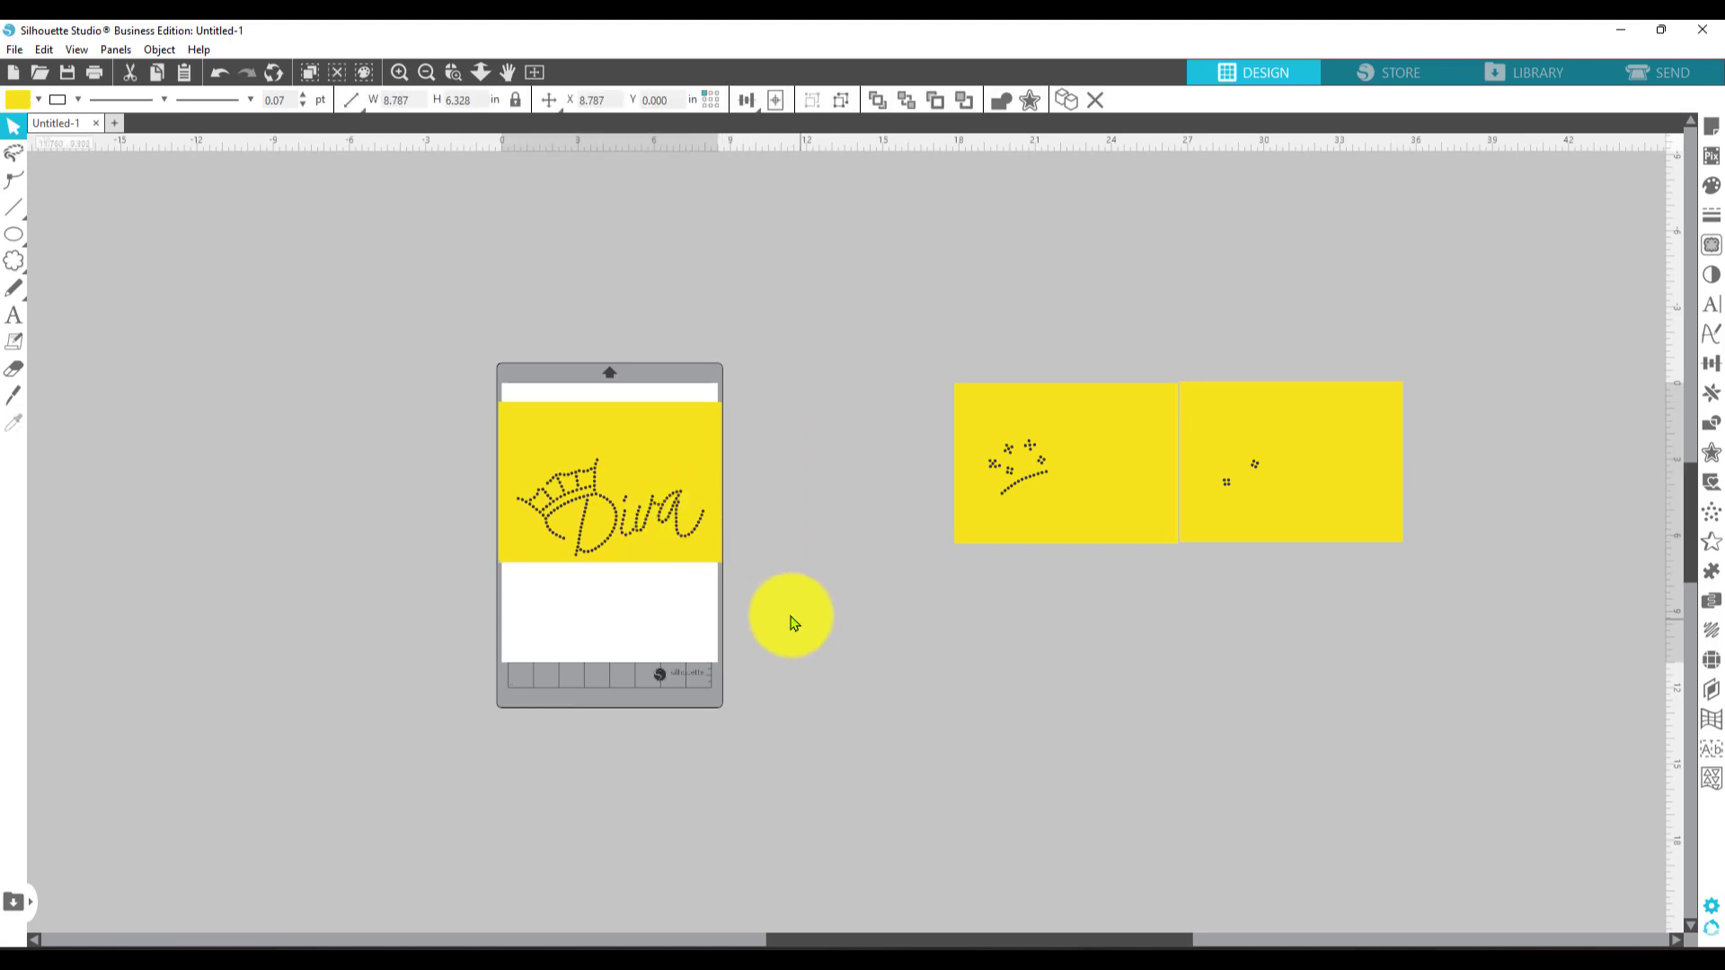
pyautogui.click(790, 616)
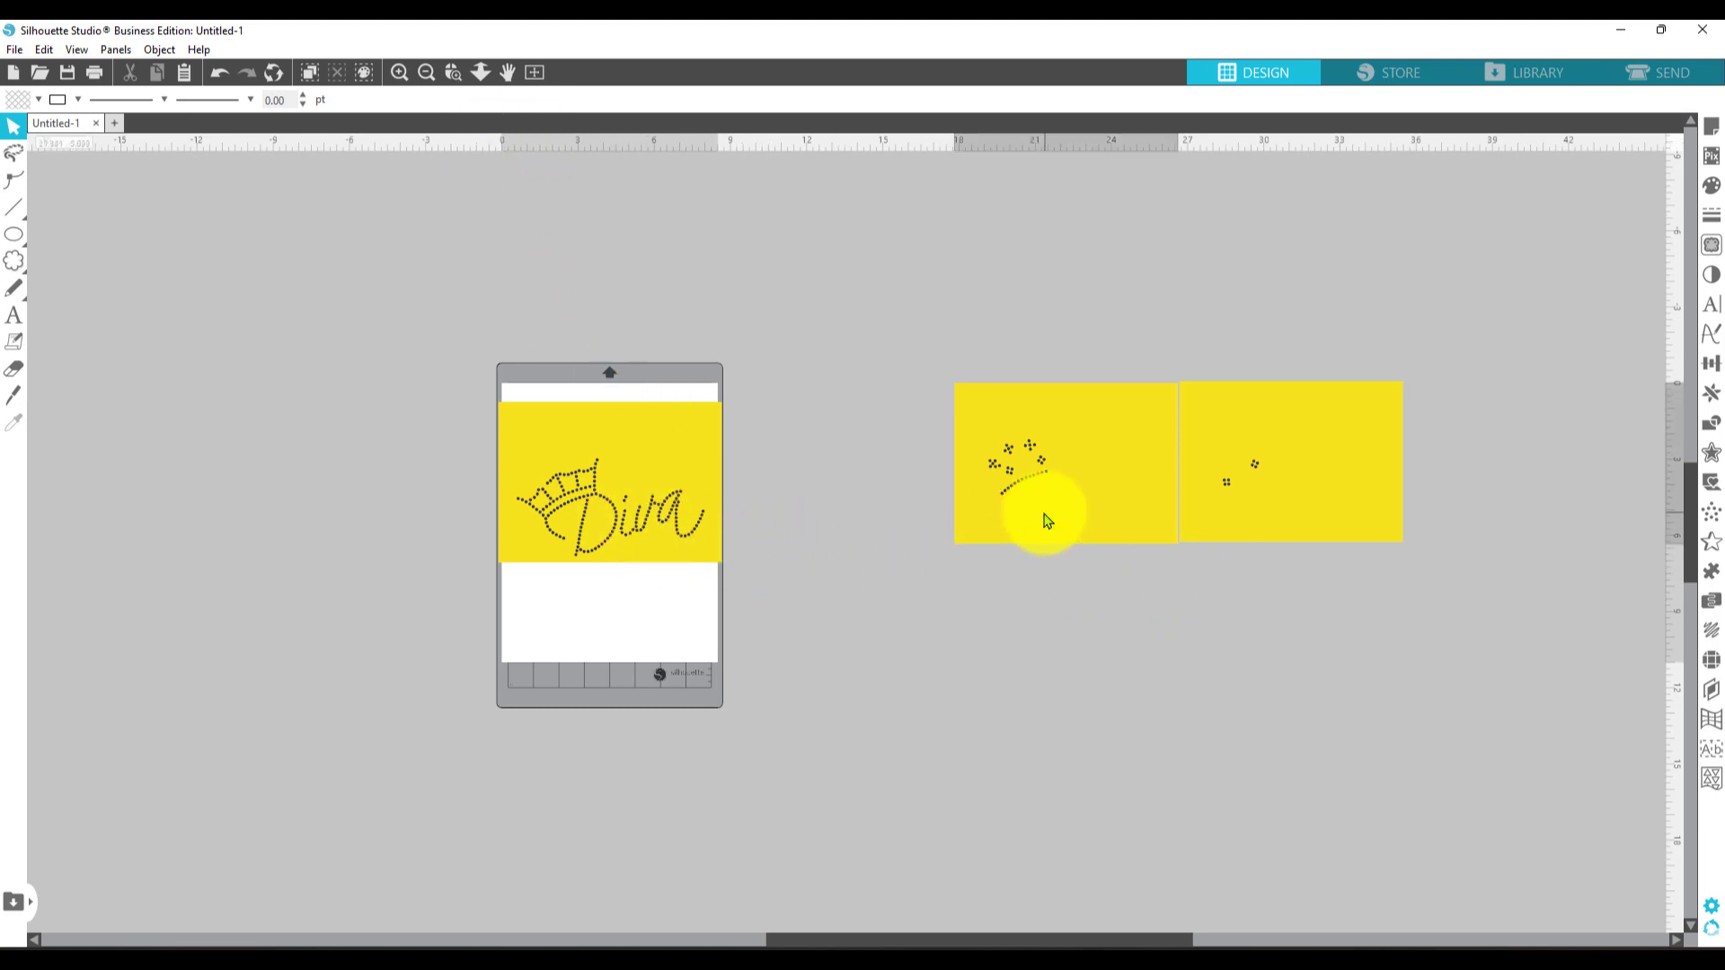
# - Move the other two yellow templates close beside the page, with the crown-detail one above the two-cluster one
pyautogui.moveTo(1040, 504); pyautogui.dragTo(821, 518)
pyautogui.moveTo(1231, 490); pyautogui.dragTo(819, 651)
pyautogui.click(455, 72)
pyautogui.moveTo(413, 331); pyautogui.dragTo(1258, 804)
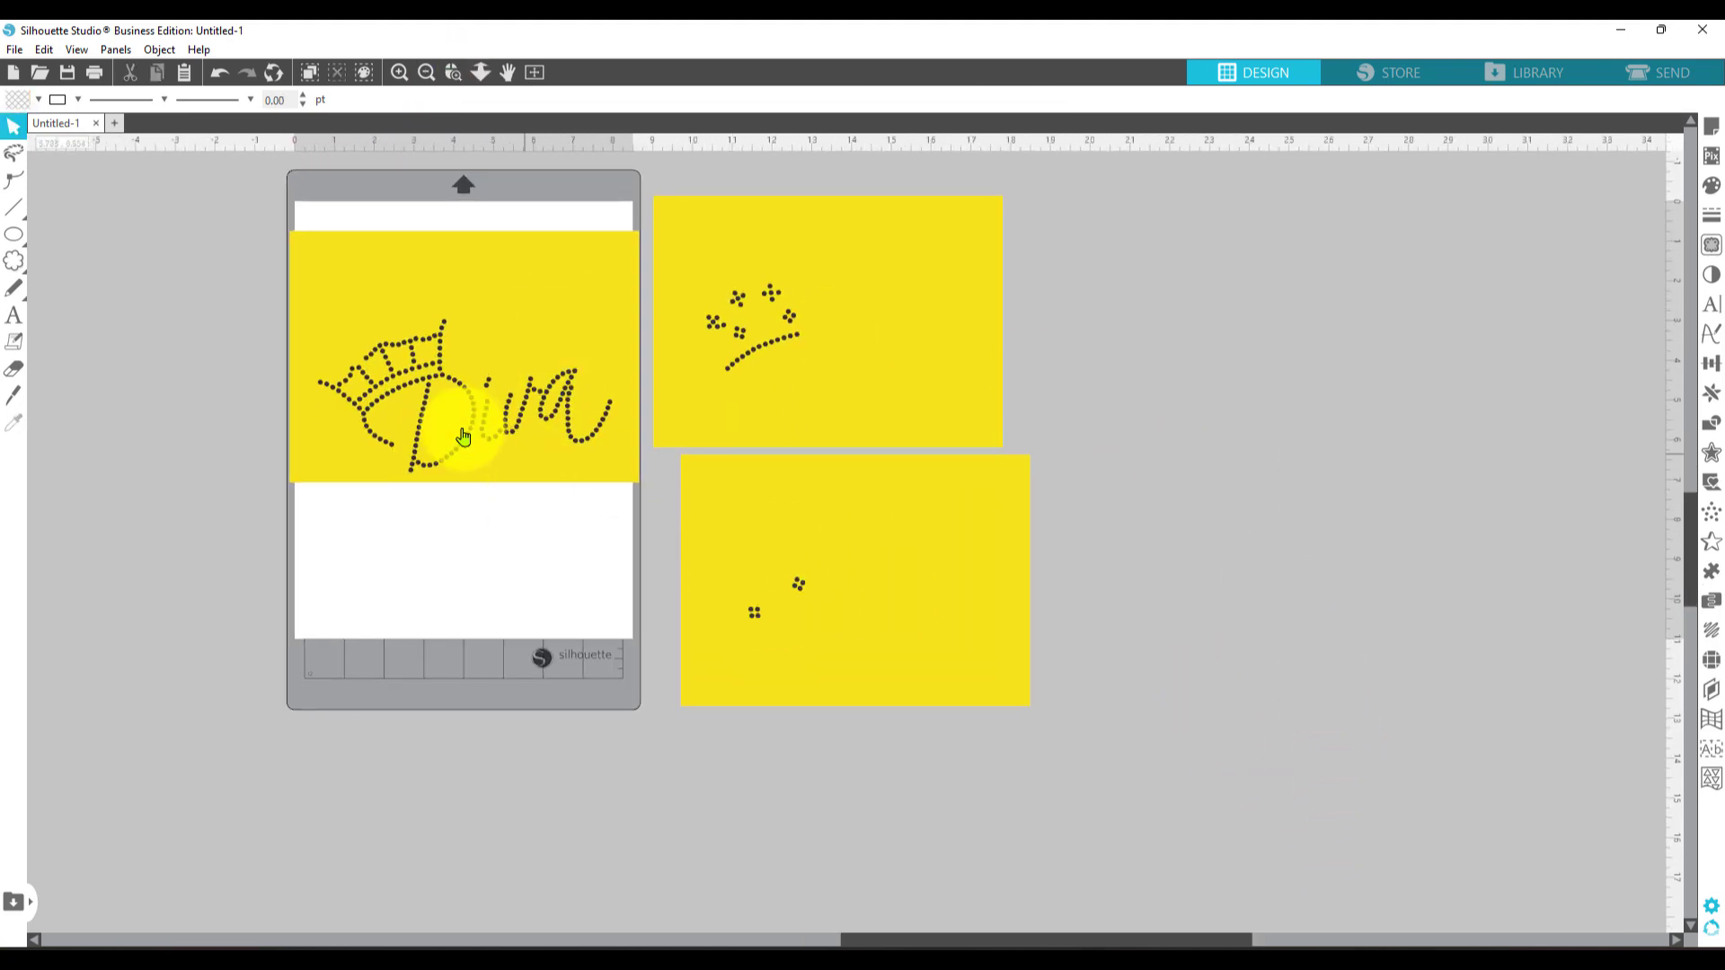
# - Ungroup the Diva template on the page
pyautogui.moveTo(336, 385); pyautogui.dragTo(351, 384)
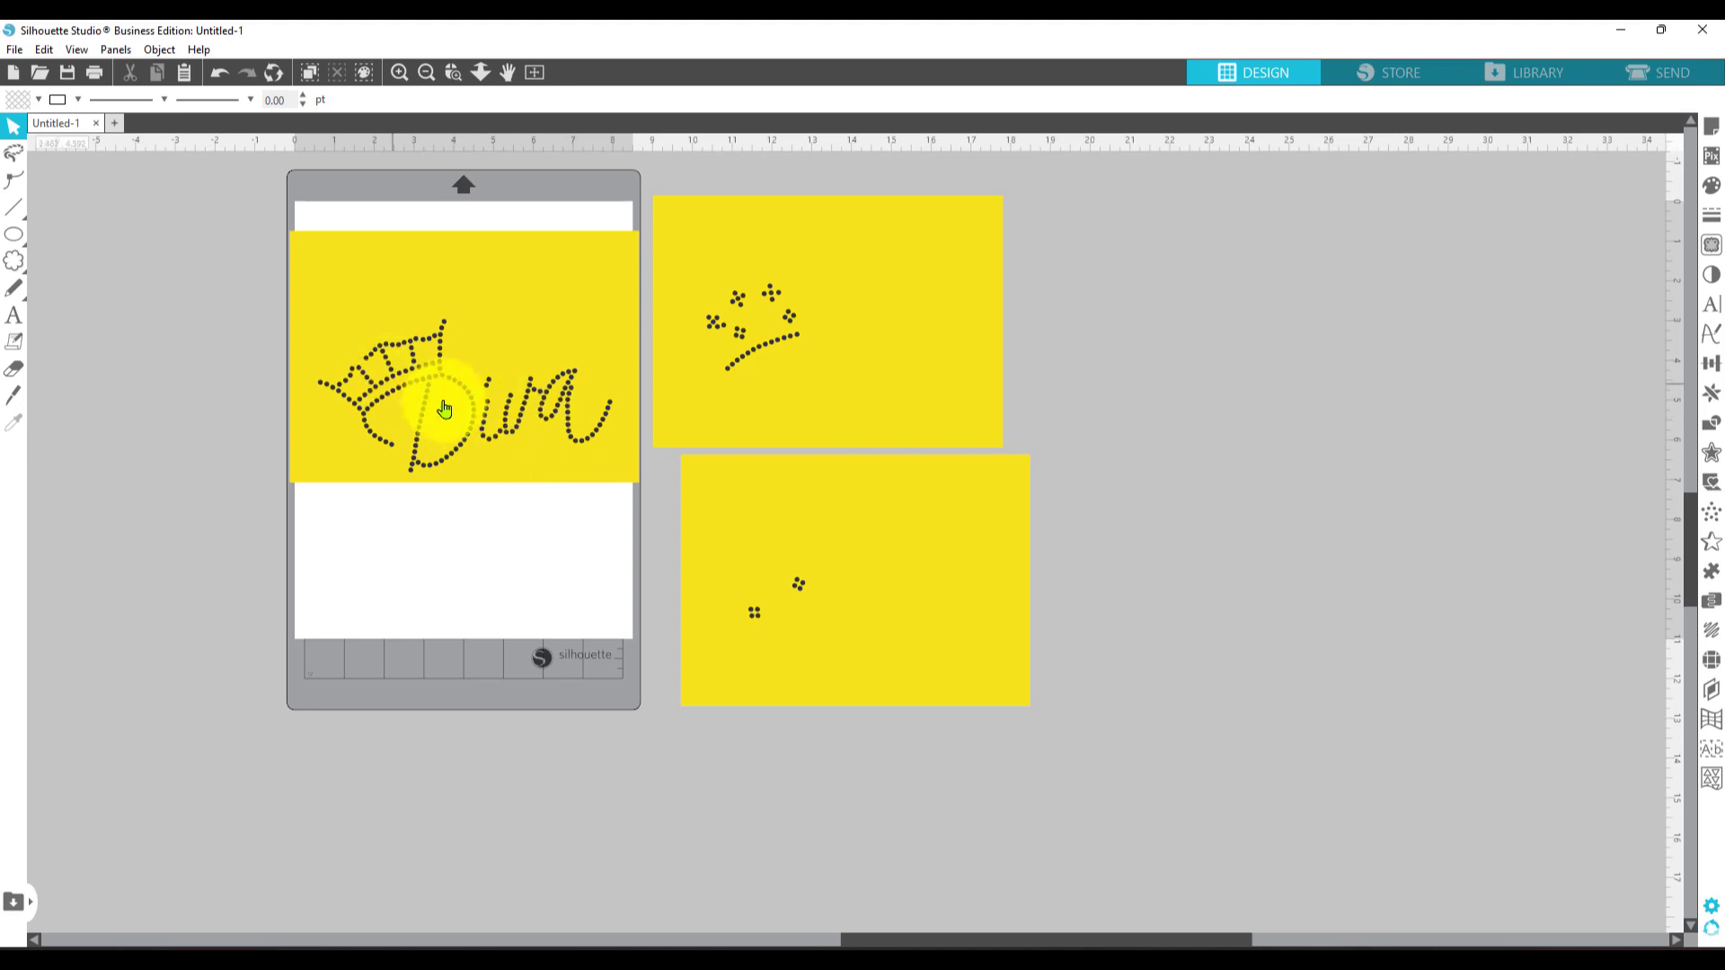
pyautogui.click(426, 445)
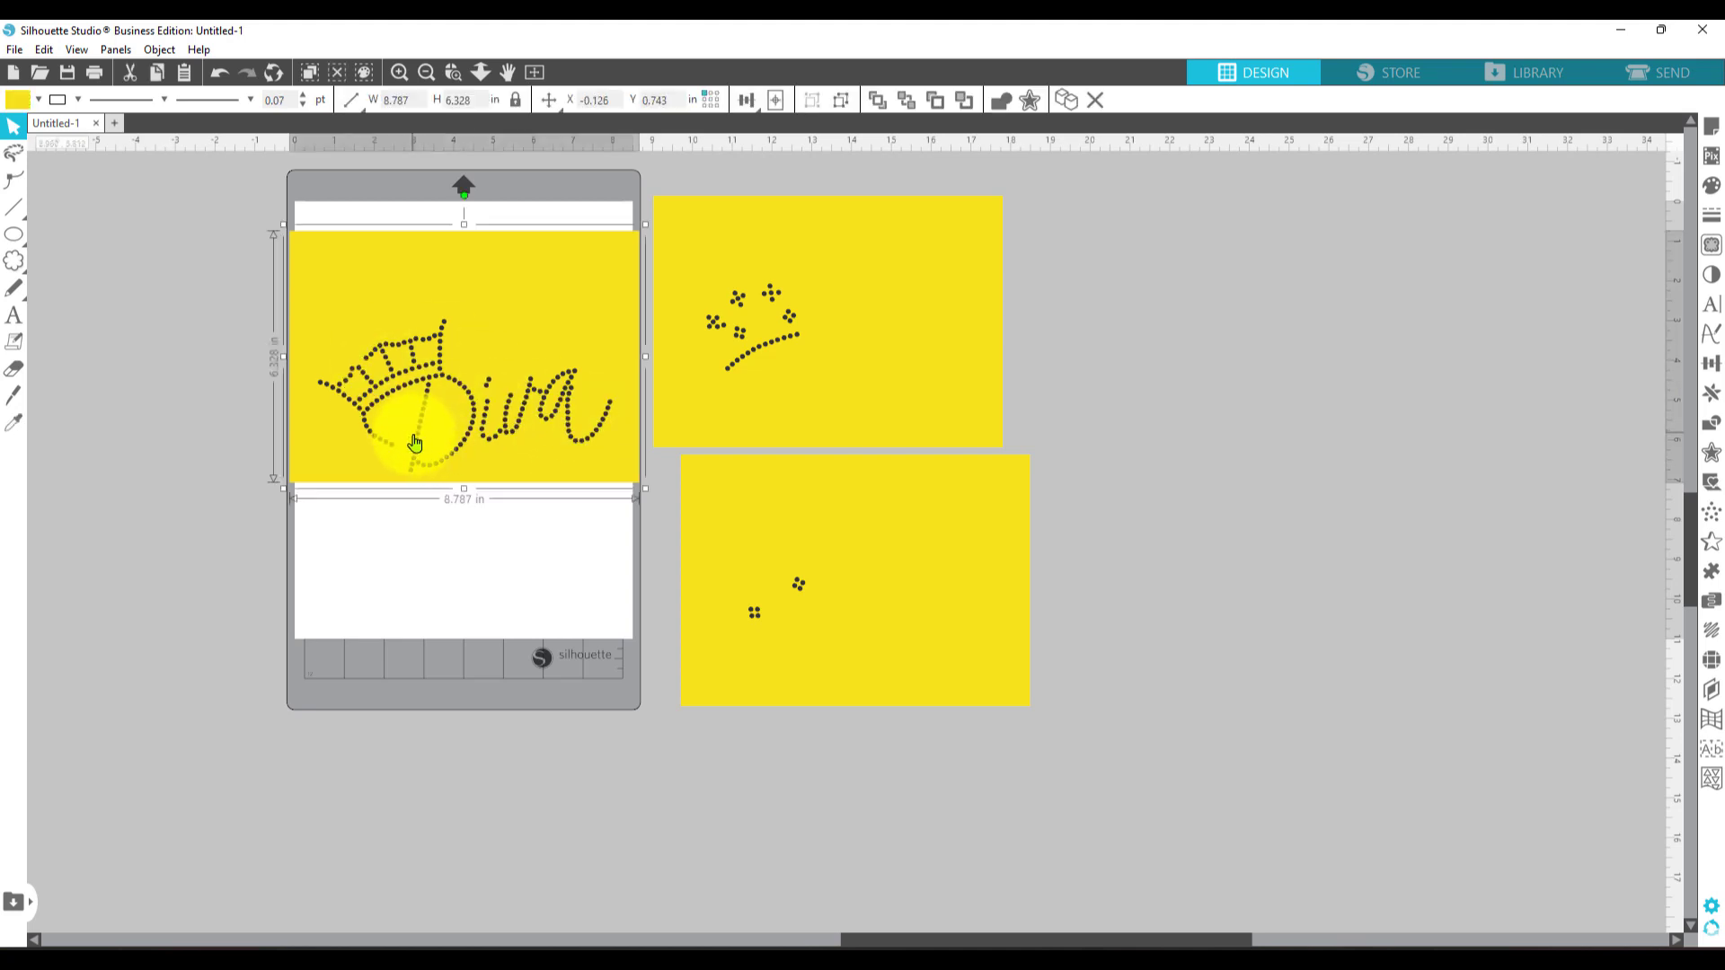
pyautogui.rightClick(419, 445)
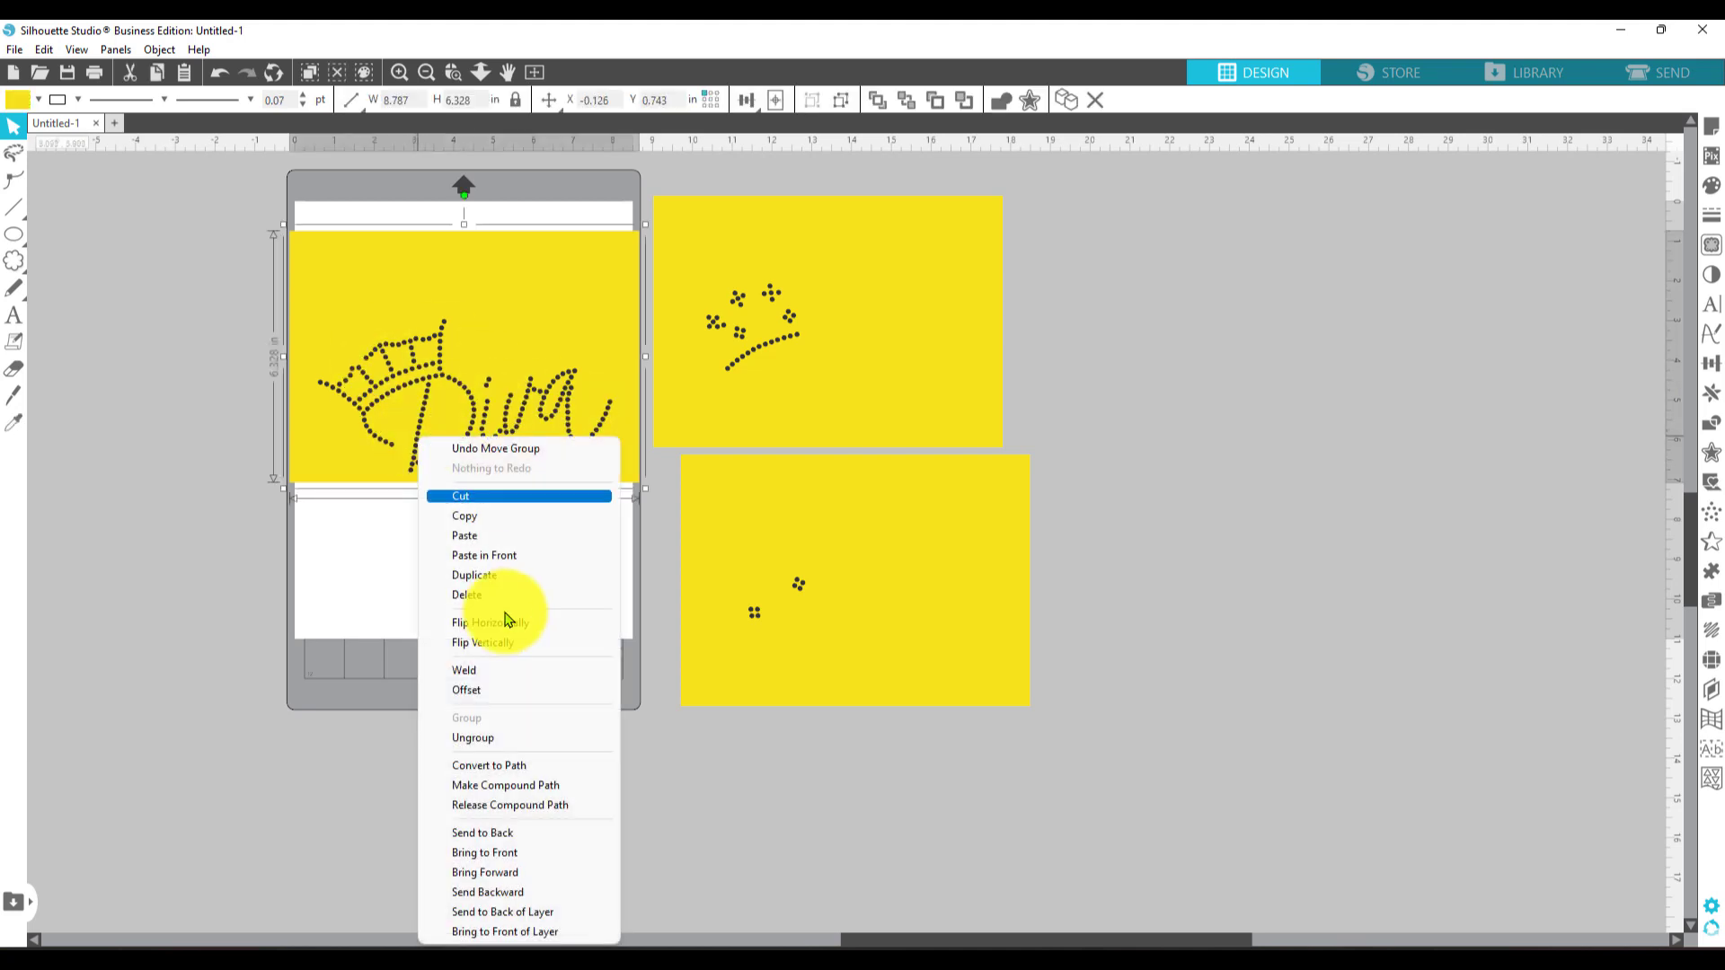
pyautogui.click(516, 719)
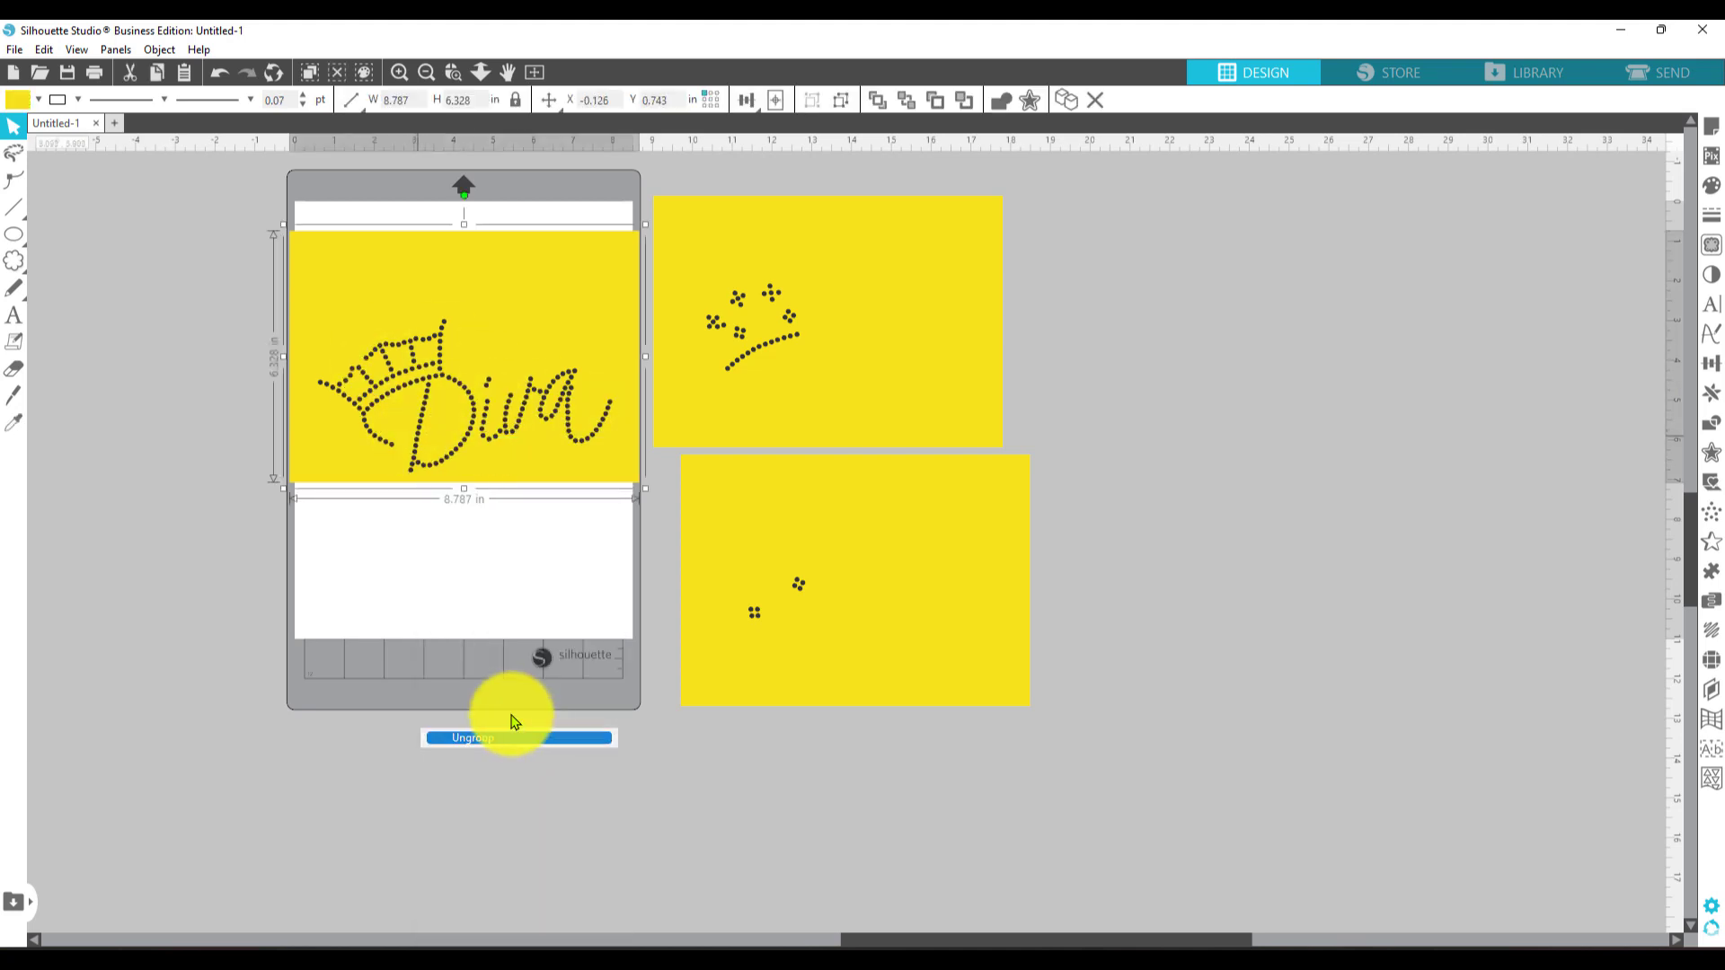
pyautogui.click(423, 300)
# - Select the crown and Diva rhinestones without the yellow background and fill them with blue
pyautogui.moveTo(230, 192); pyautogui.dragTo(629, 514)
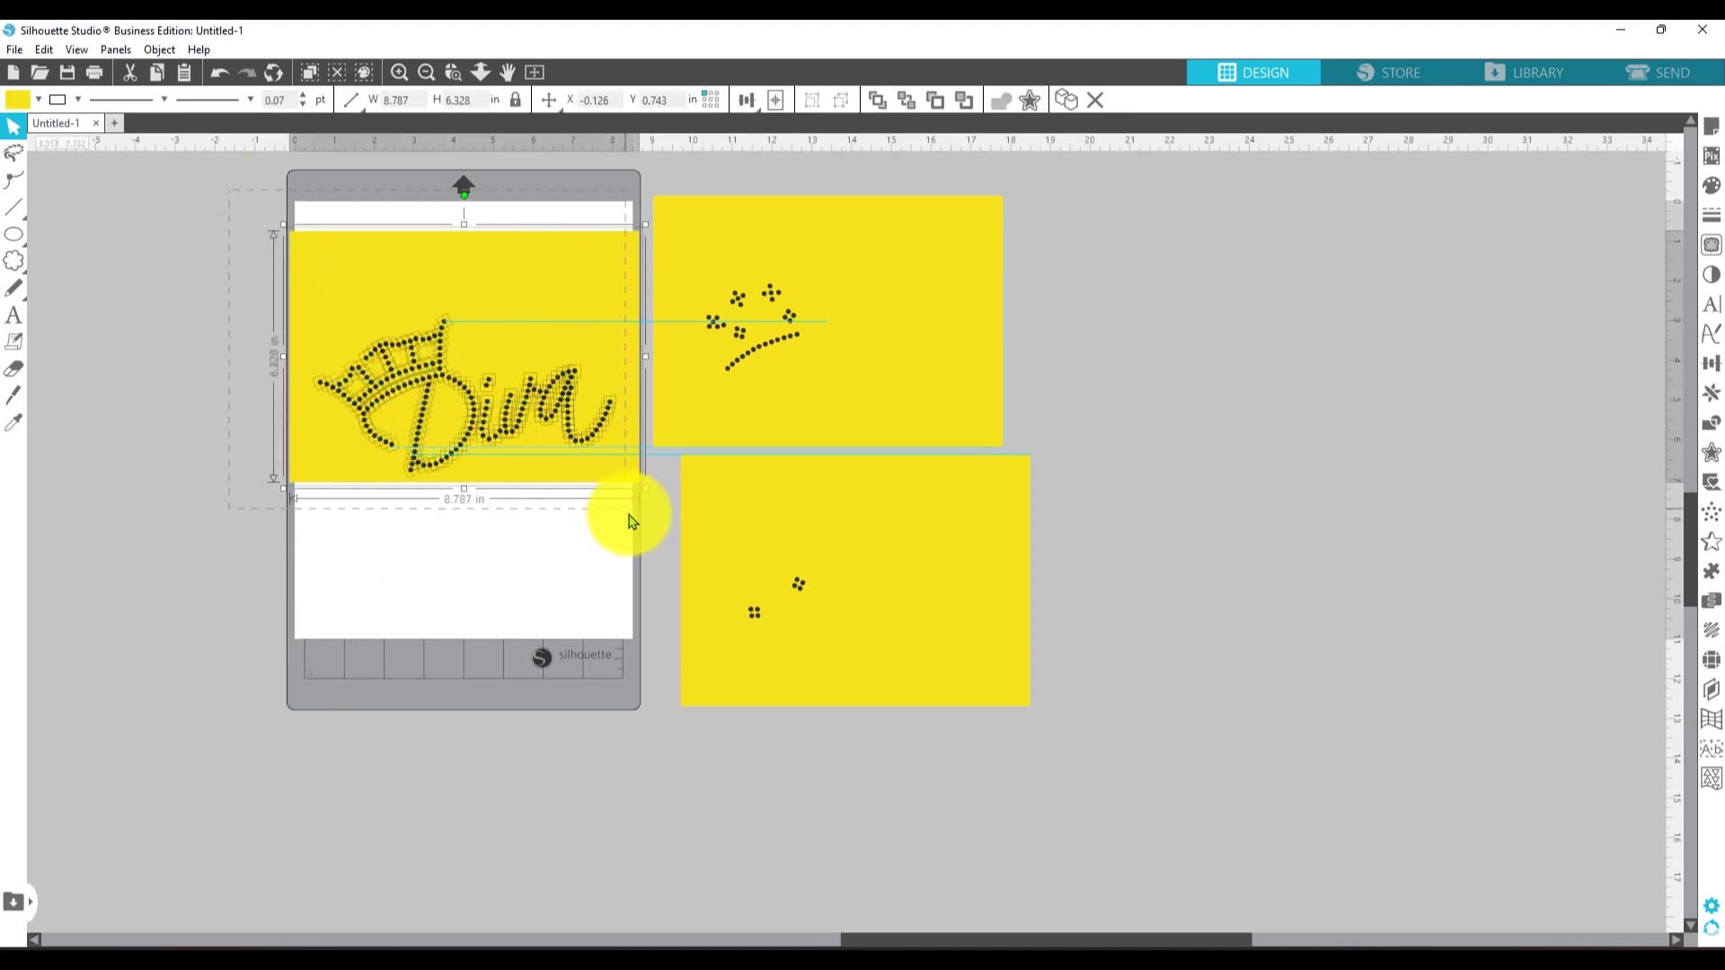
pyautogui.click(448, 290)
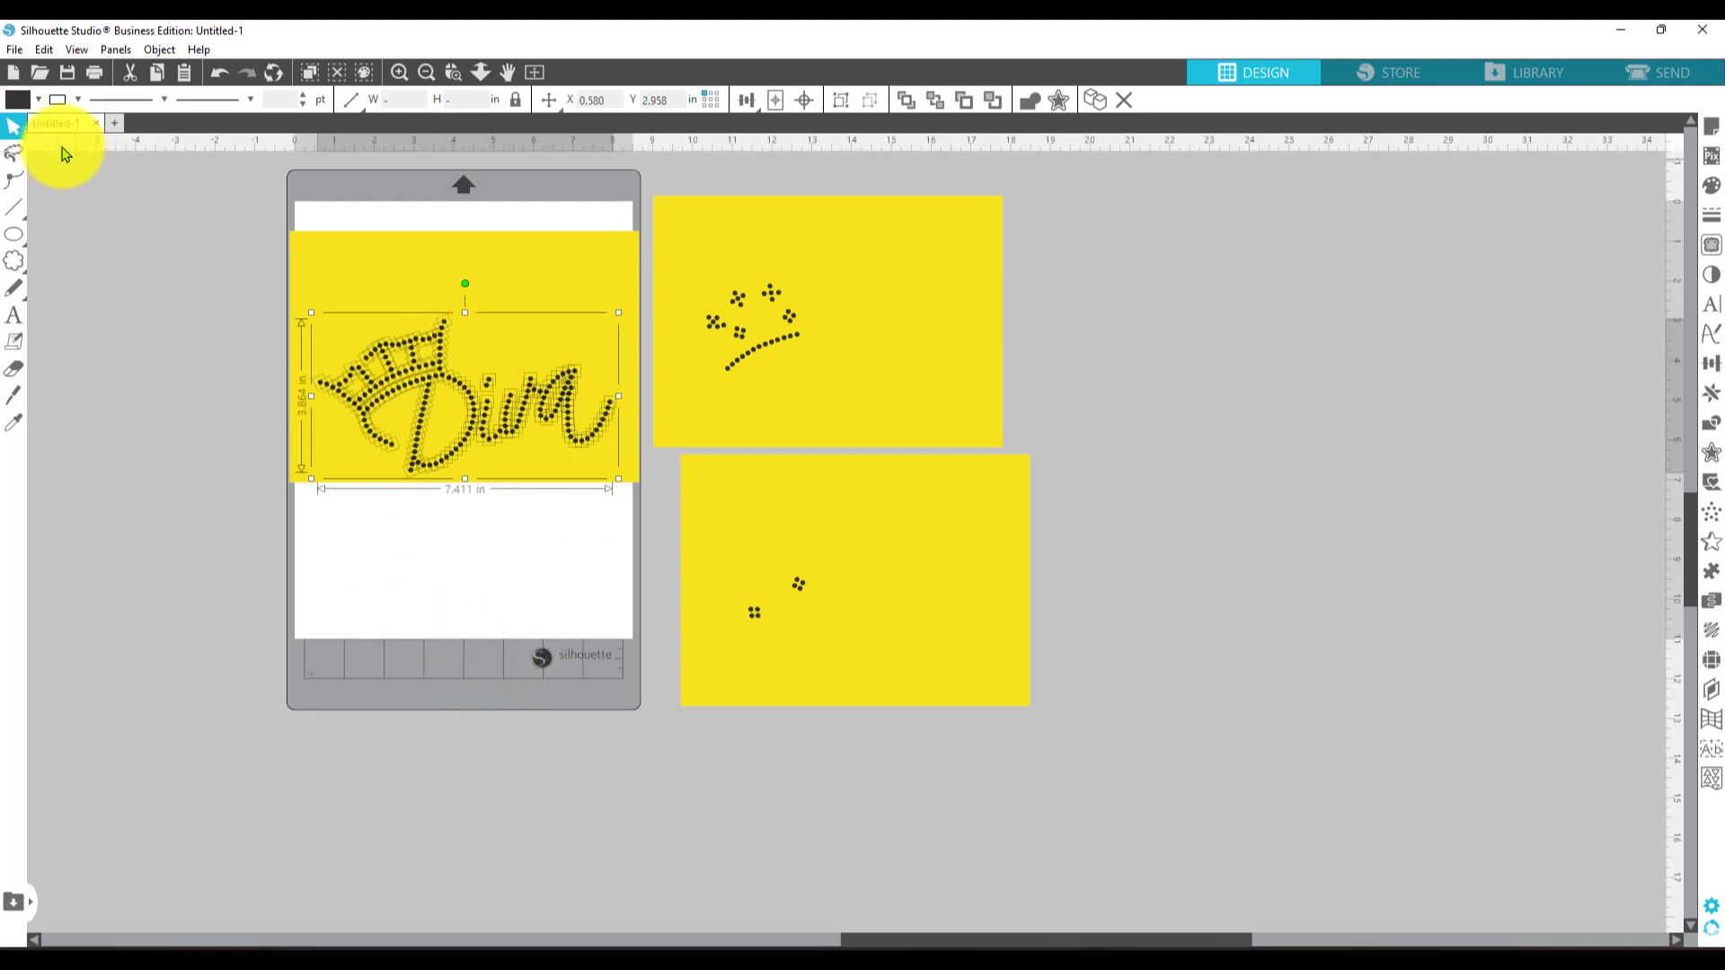
pyautogui.click(18, 102)
pyautogui.click(22, 133)
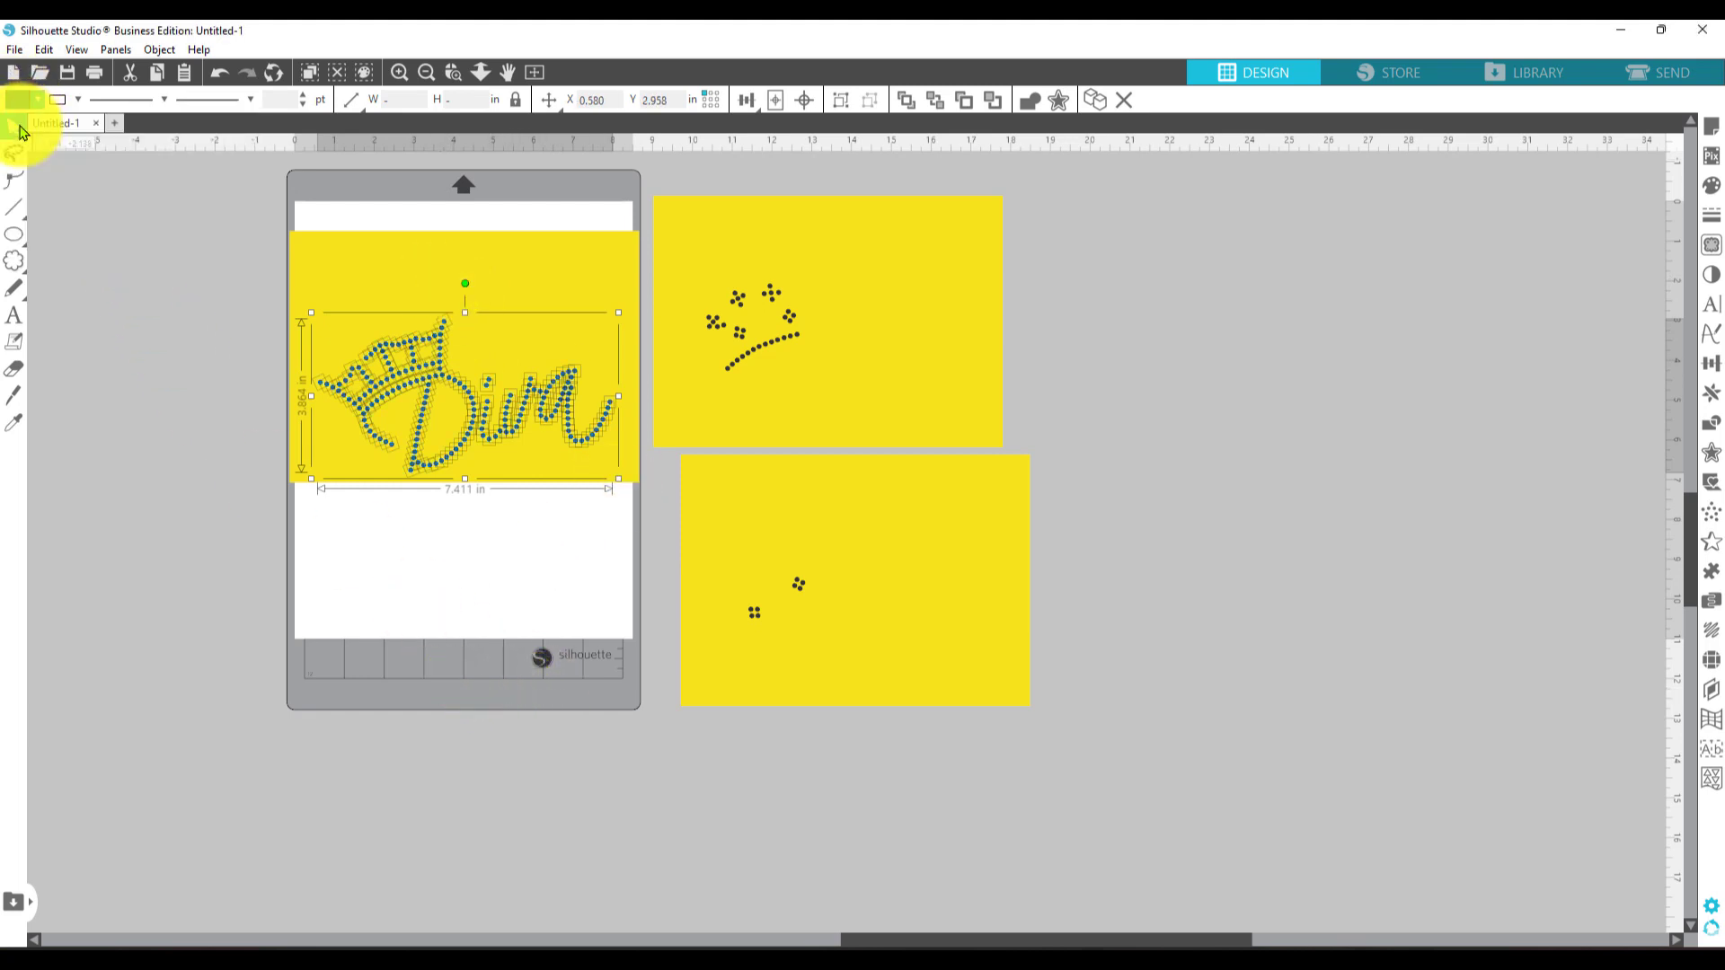
pyautogui.click(338, 779)
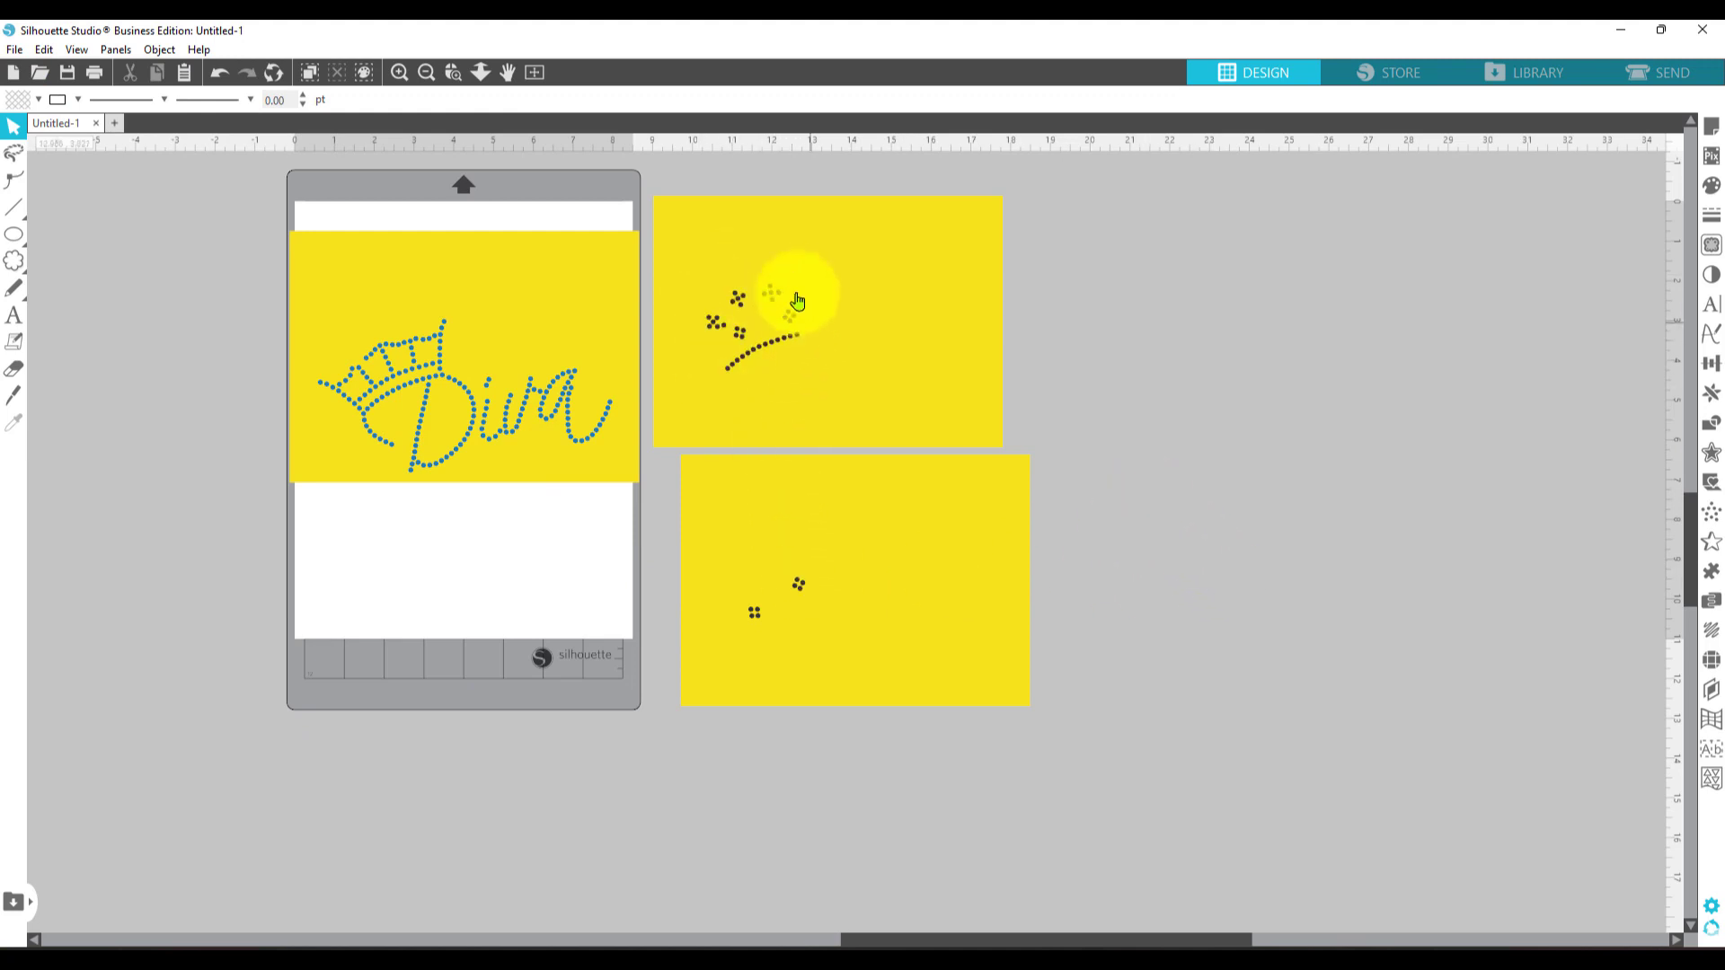
# - Ungroup the template with the two rhinestone clusters and move its yellow background away from them
pyautogui.click(802, 598)
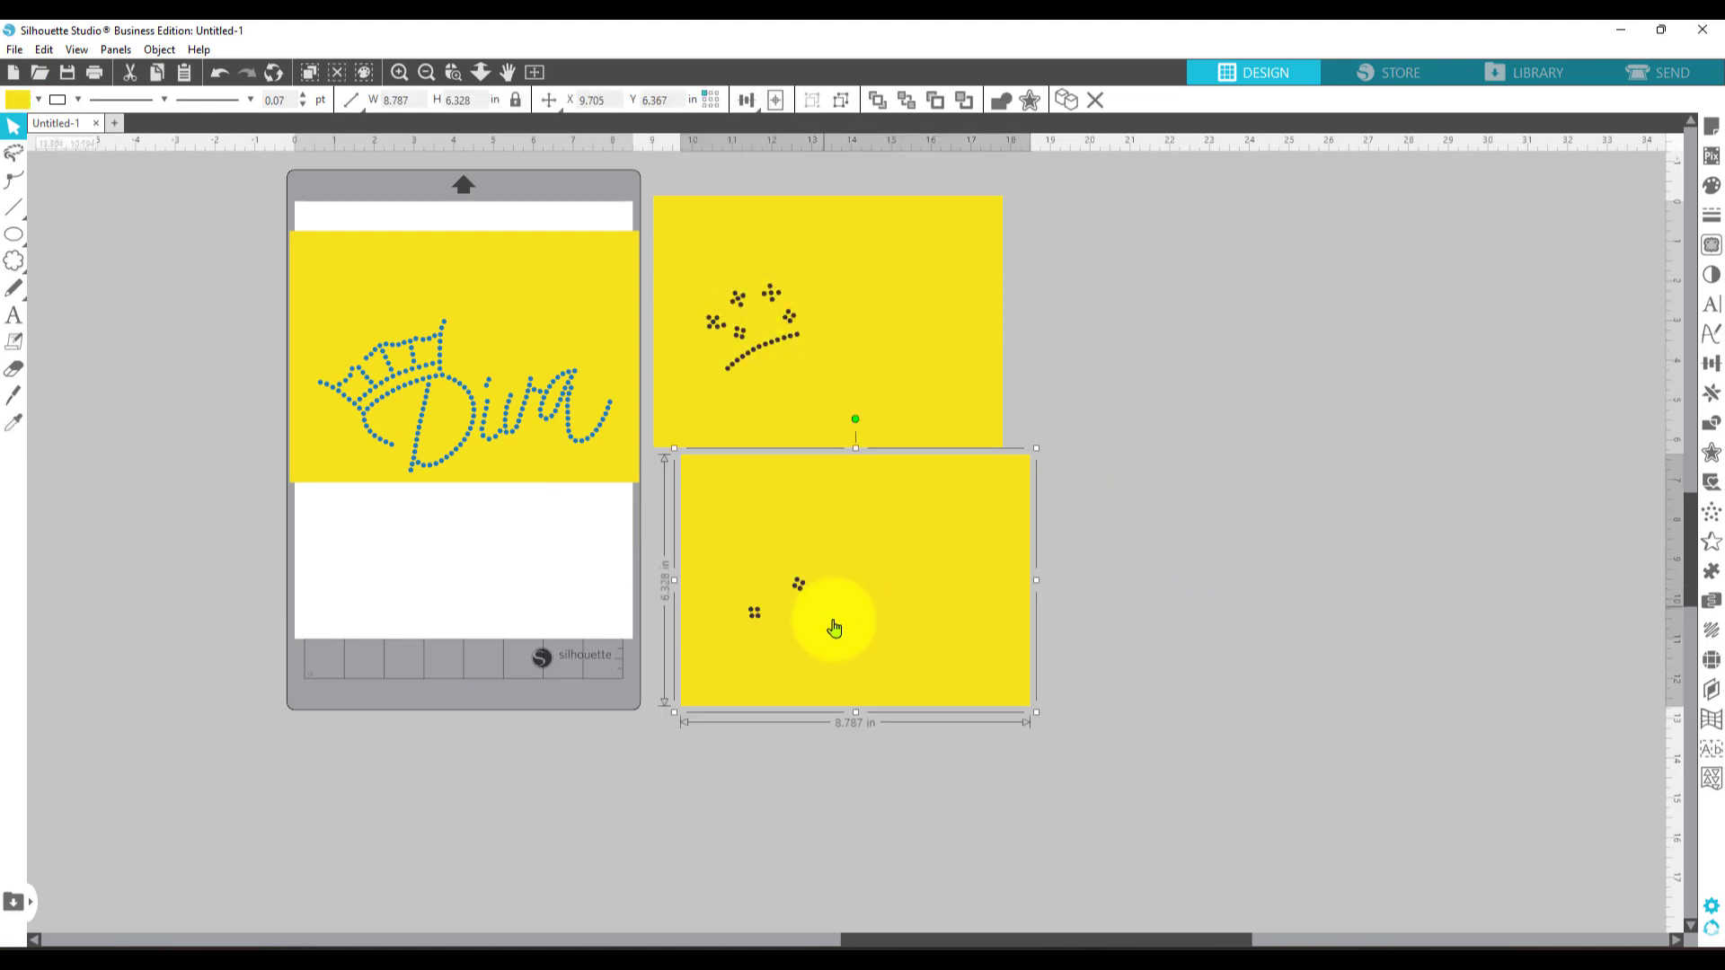
pyautogui.rightClick(838, 649)
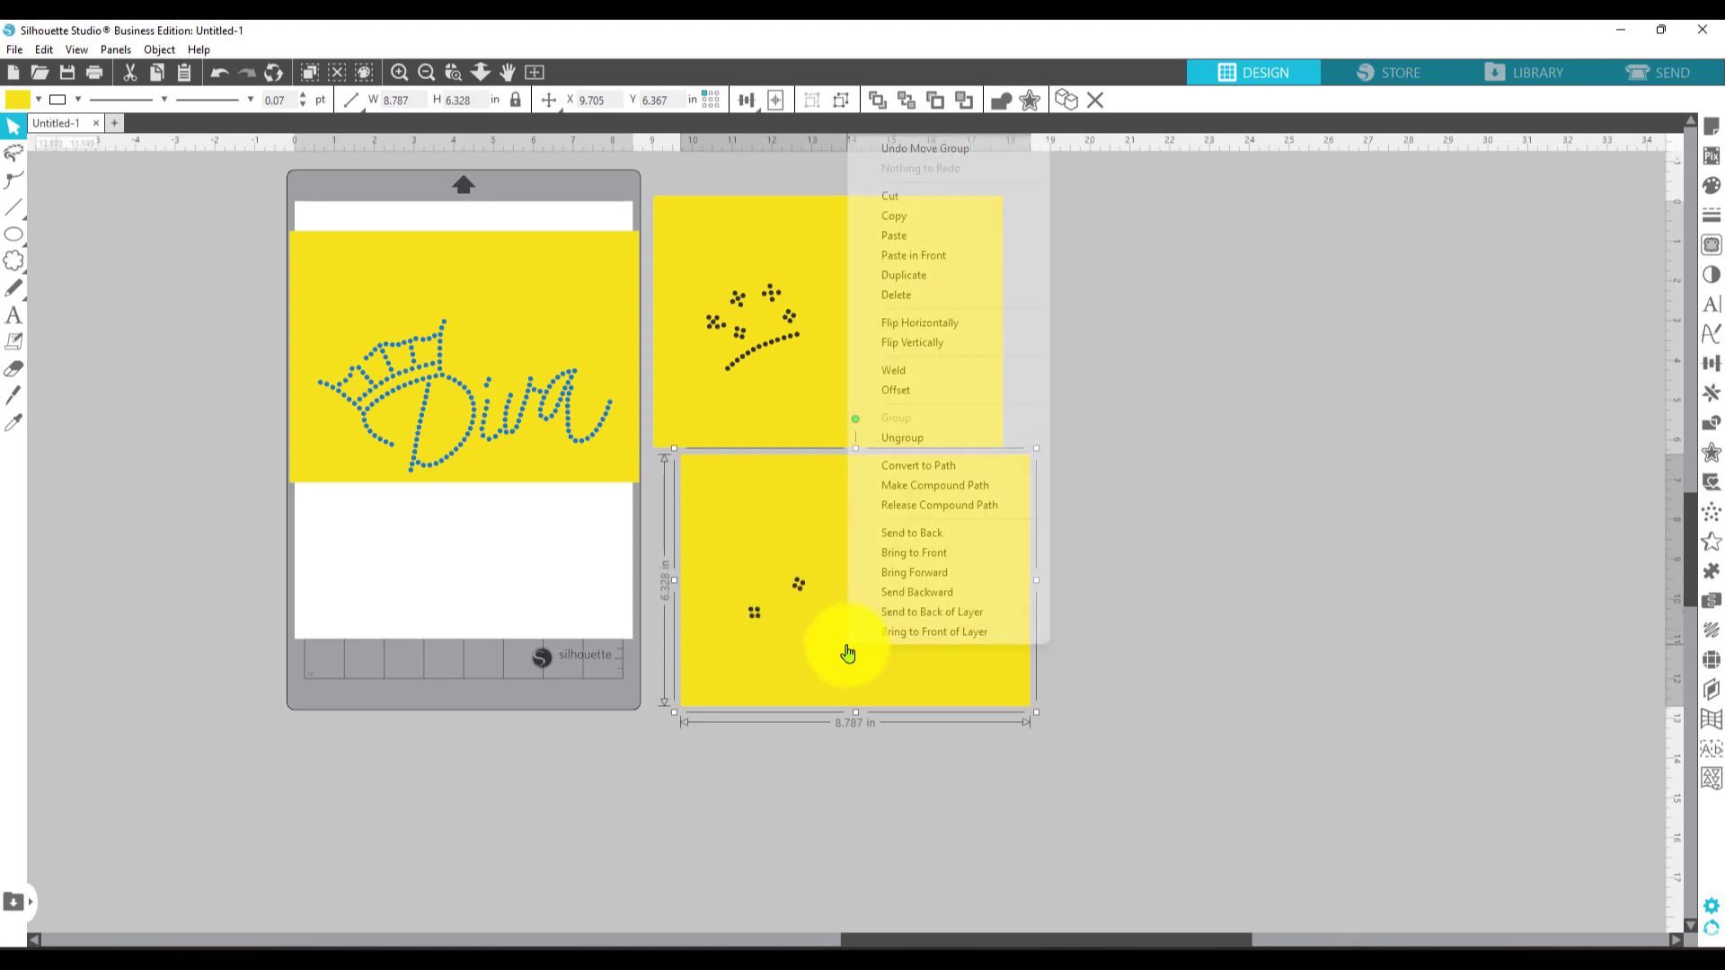
pyautogui.click(878, 567)
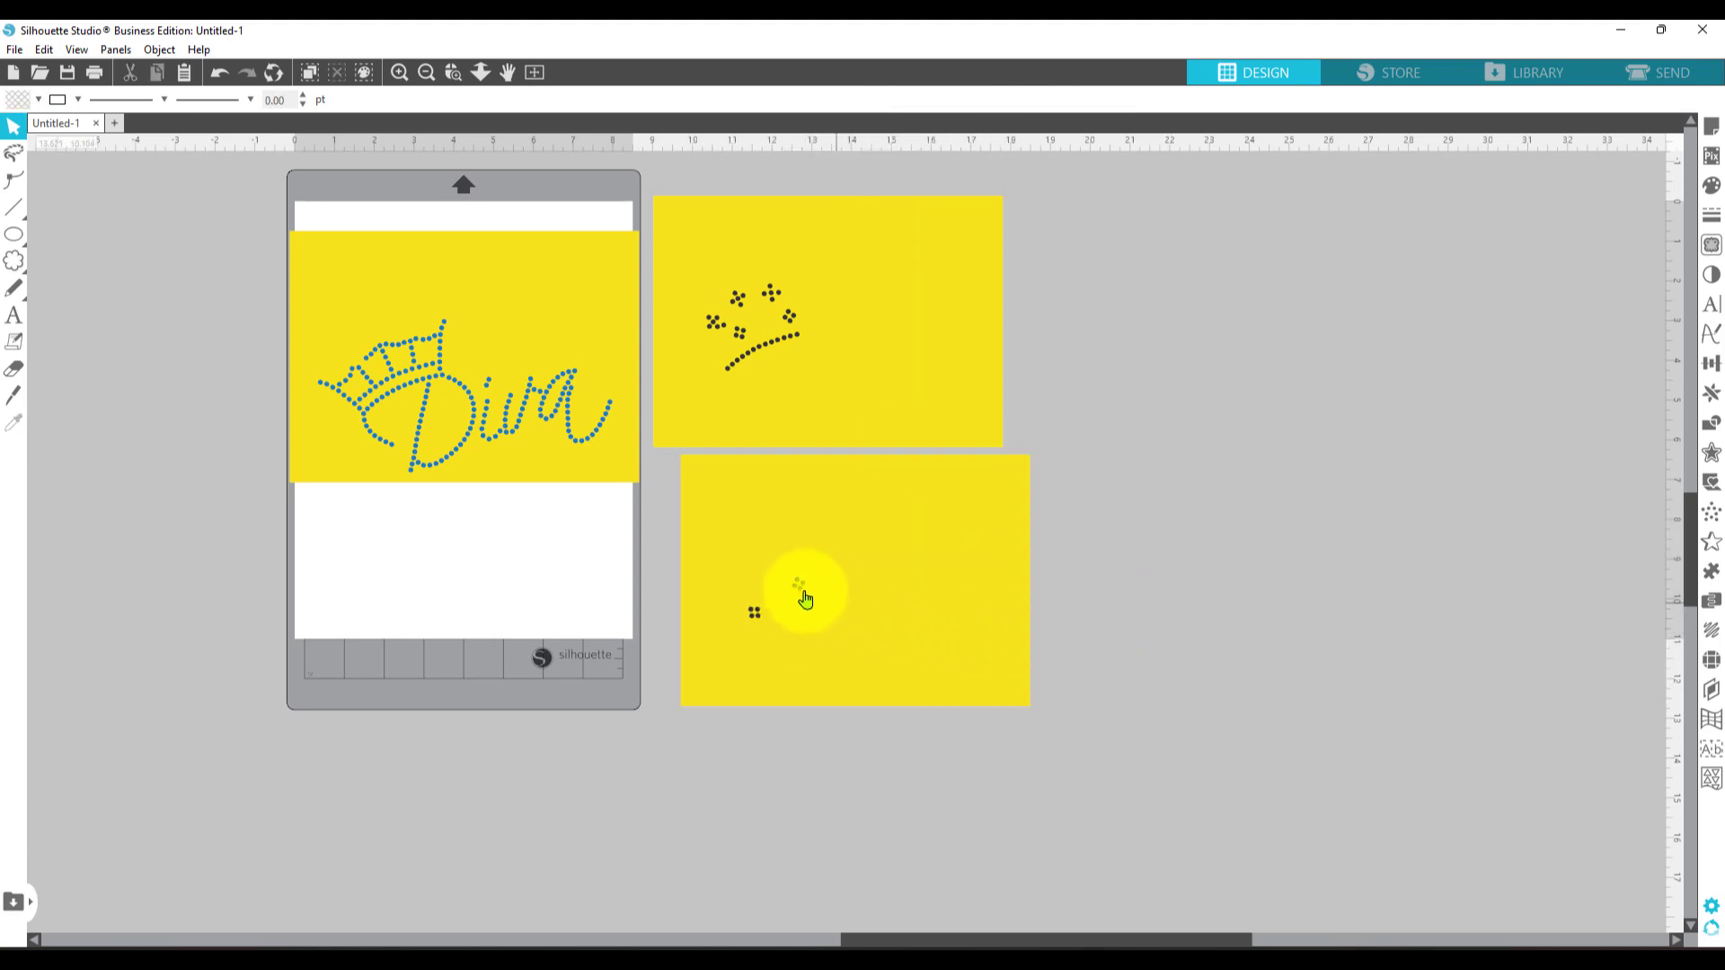
pyautogui.moveTo(751, 570); pyautogui.dragTo(1141, 659)
# - Select the two loose rhinestone clusters and group them together
pyautogui.moveTo(697, 548); pyautogui.dragTo(844, 616)
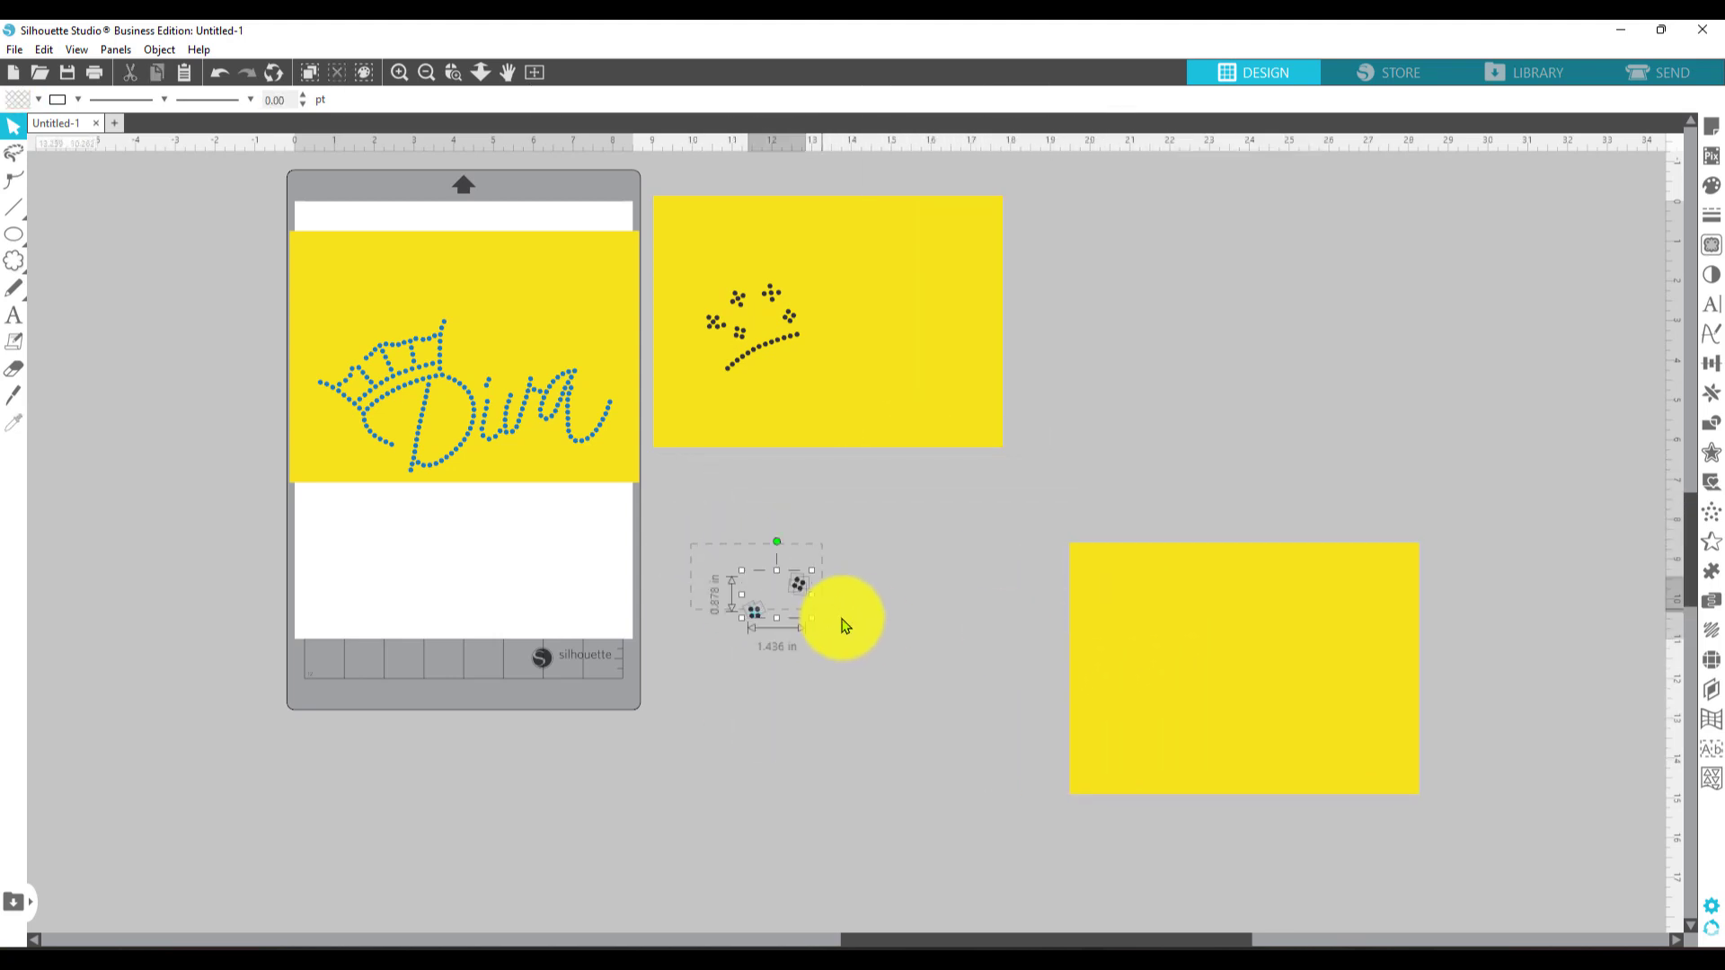
pyautogui.rightClick(804, 571)
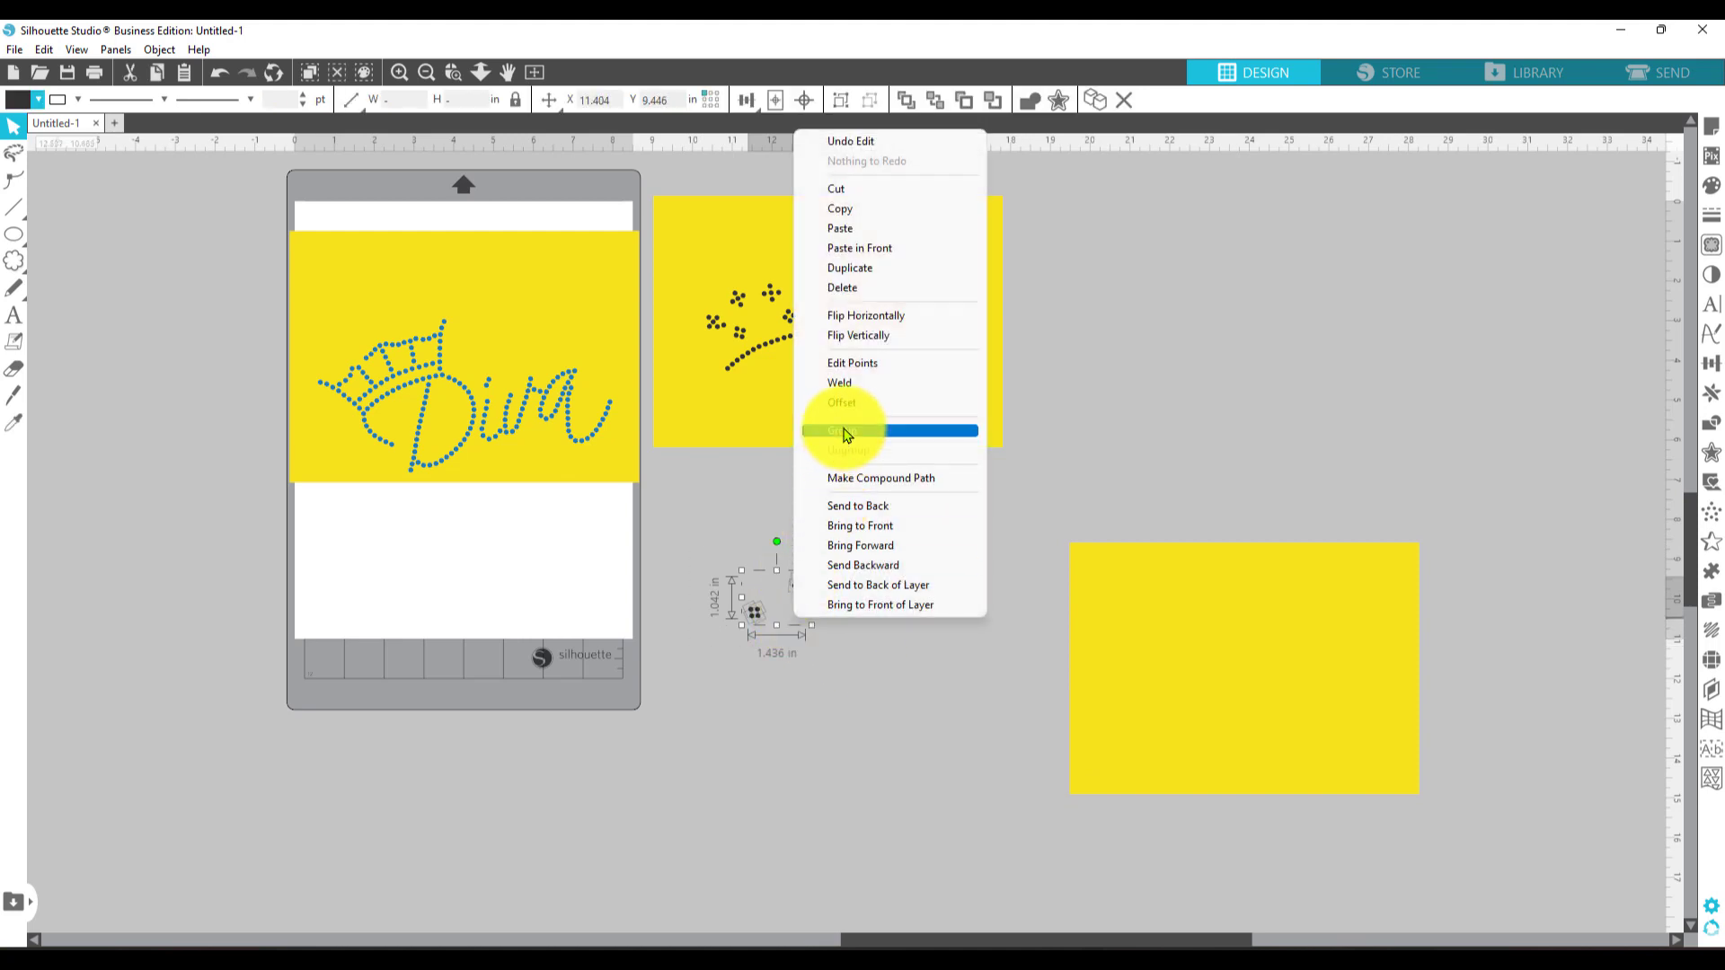
pyautogui.click(841, 431)
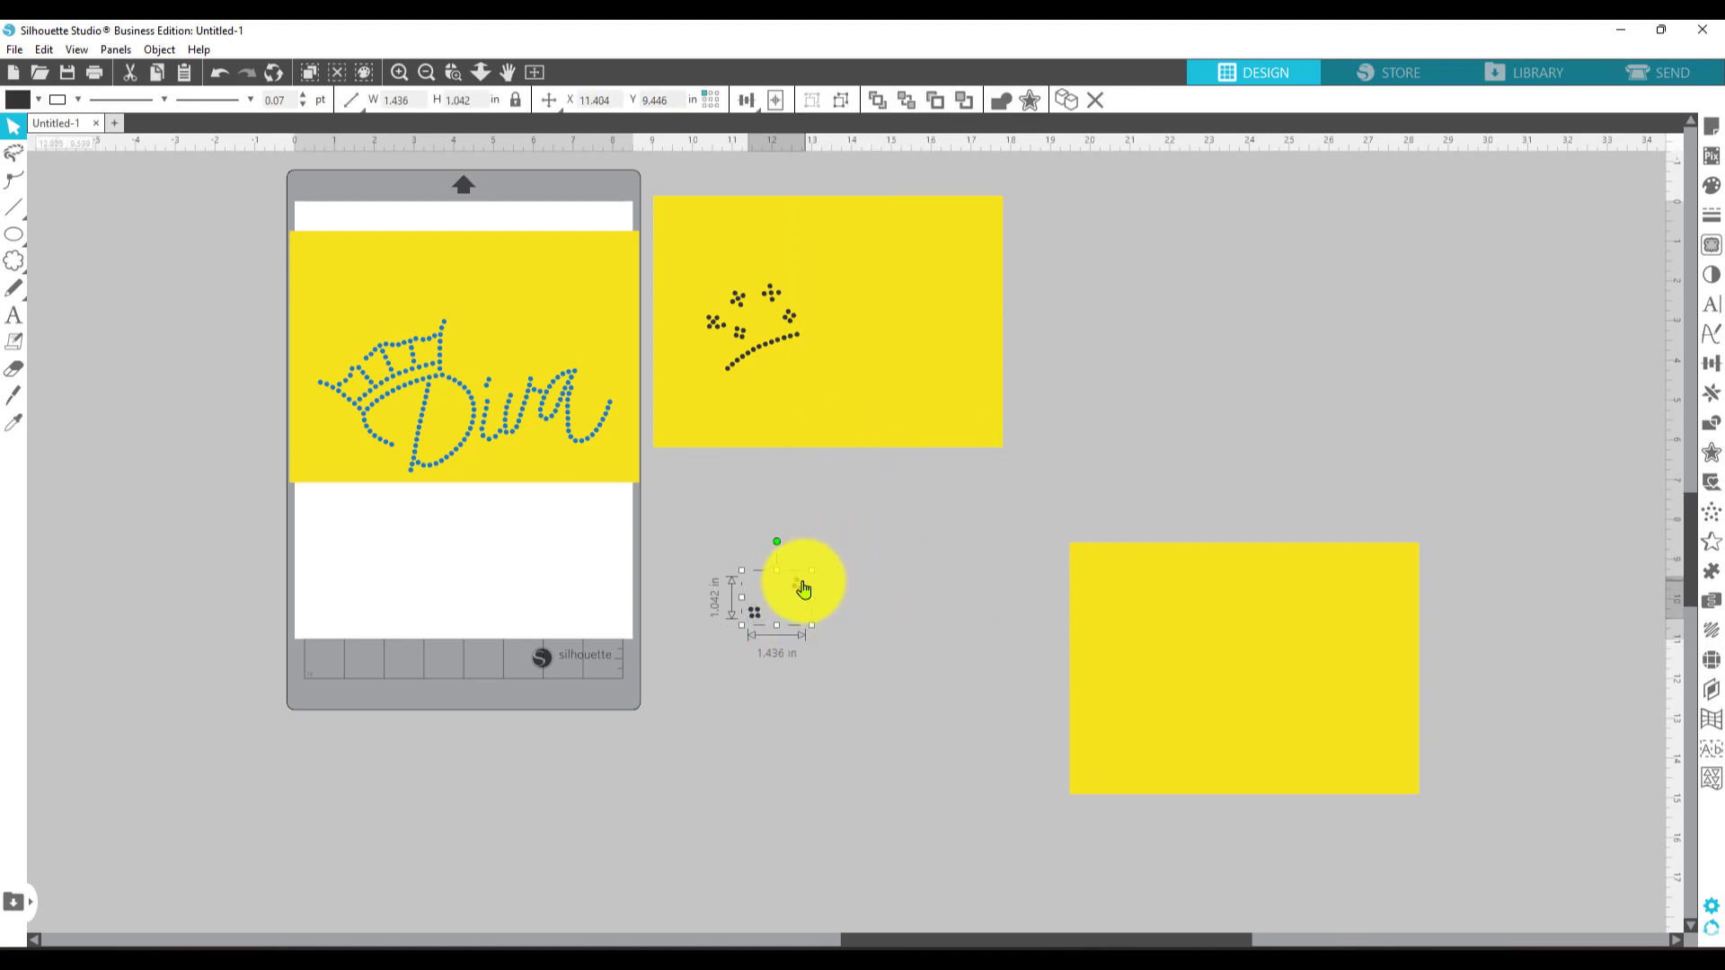
# - Bring the grouped clusters to the front and place them in the gaps of the crown on the crown-detail template
pyautogui.moveTo(803, 589); pyautogui.dragTo(807, 505)
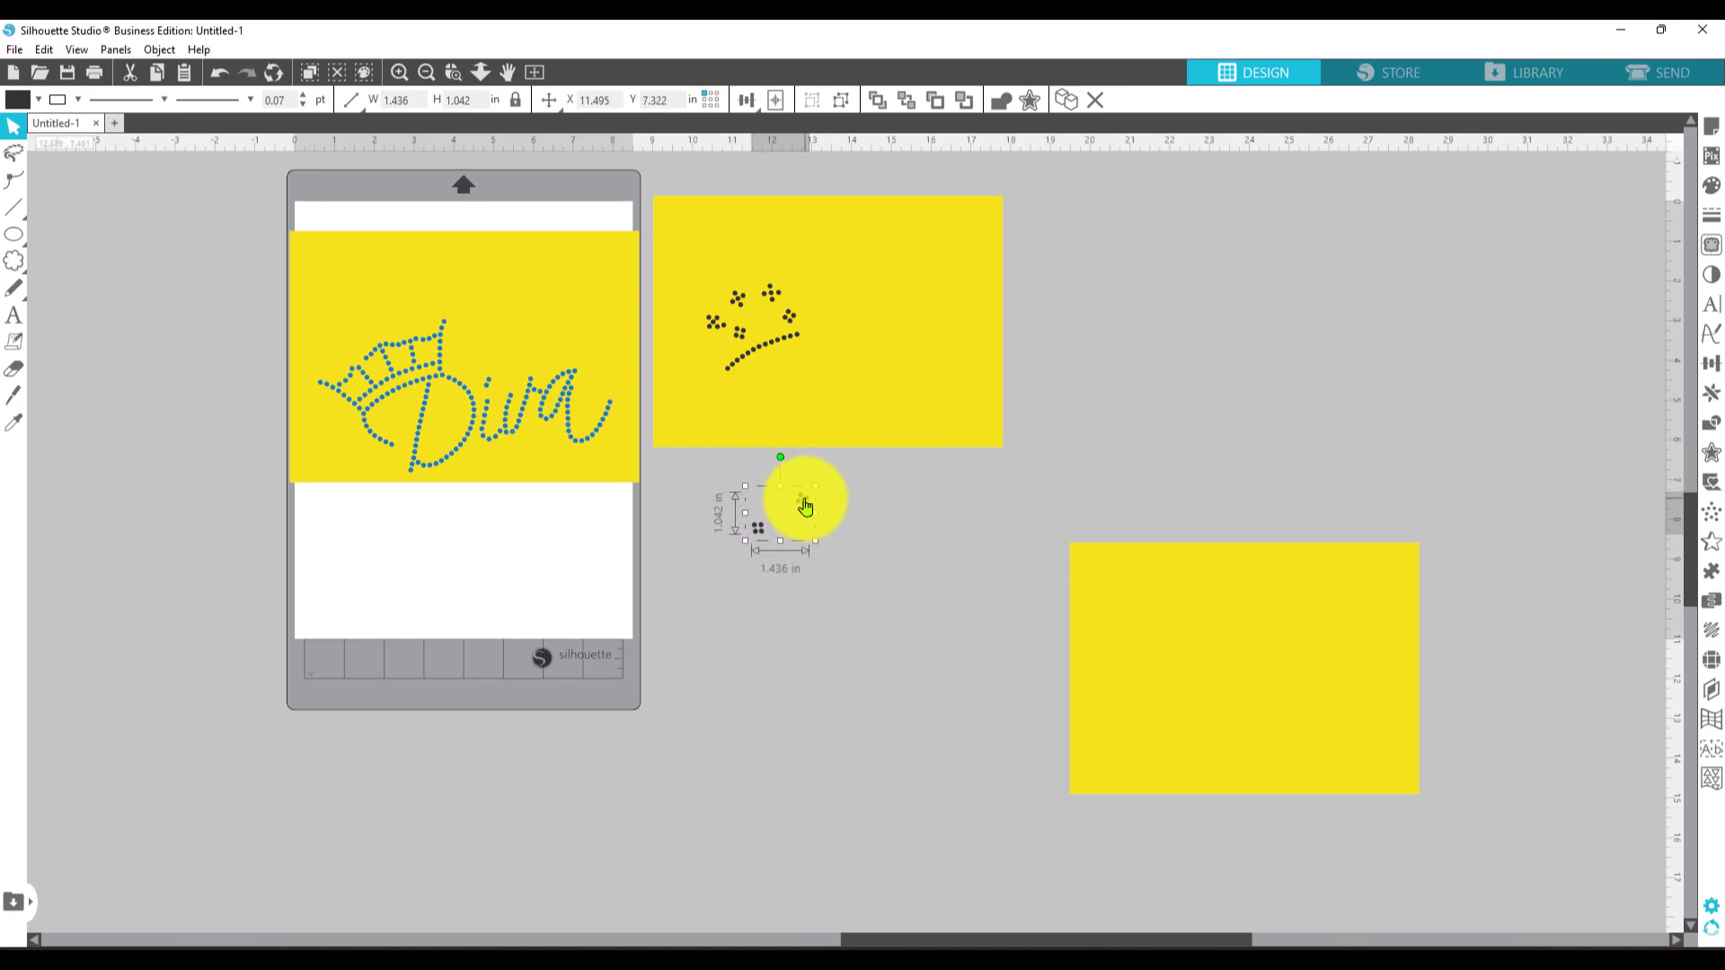
pyautogui.rightClick(806, 506)
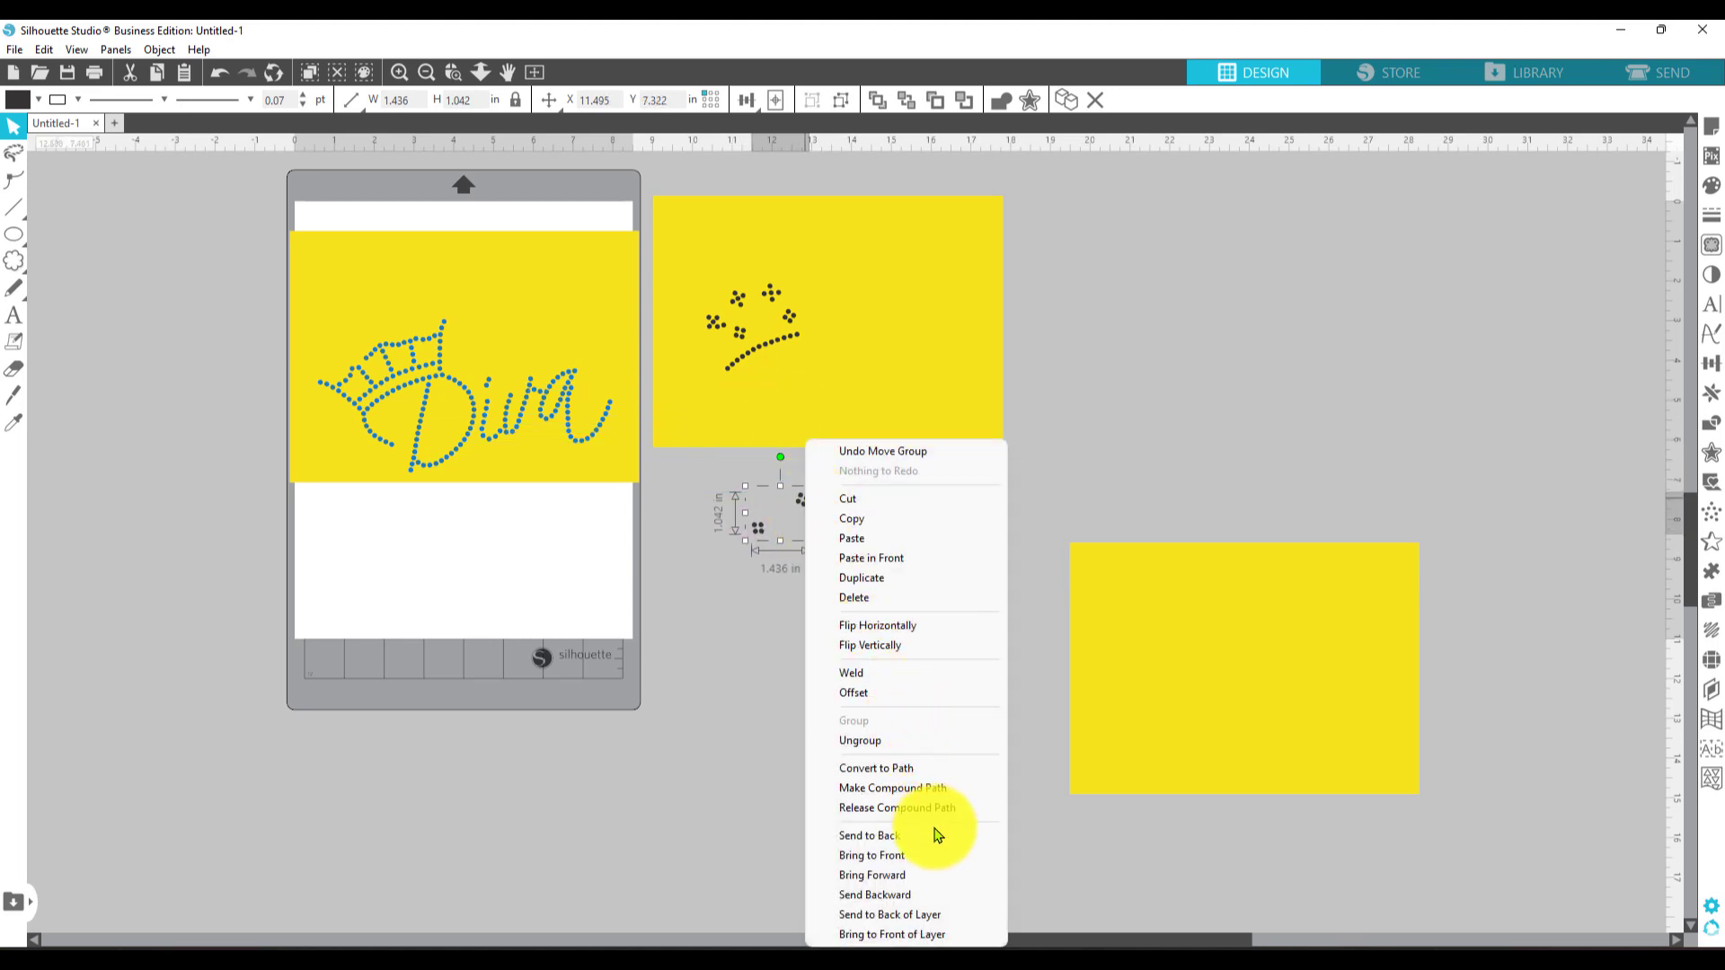
pyautogui.click(929, 860)
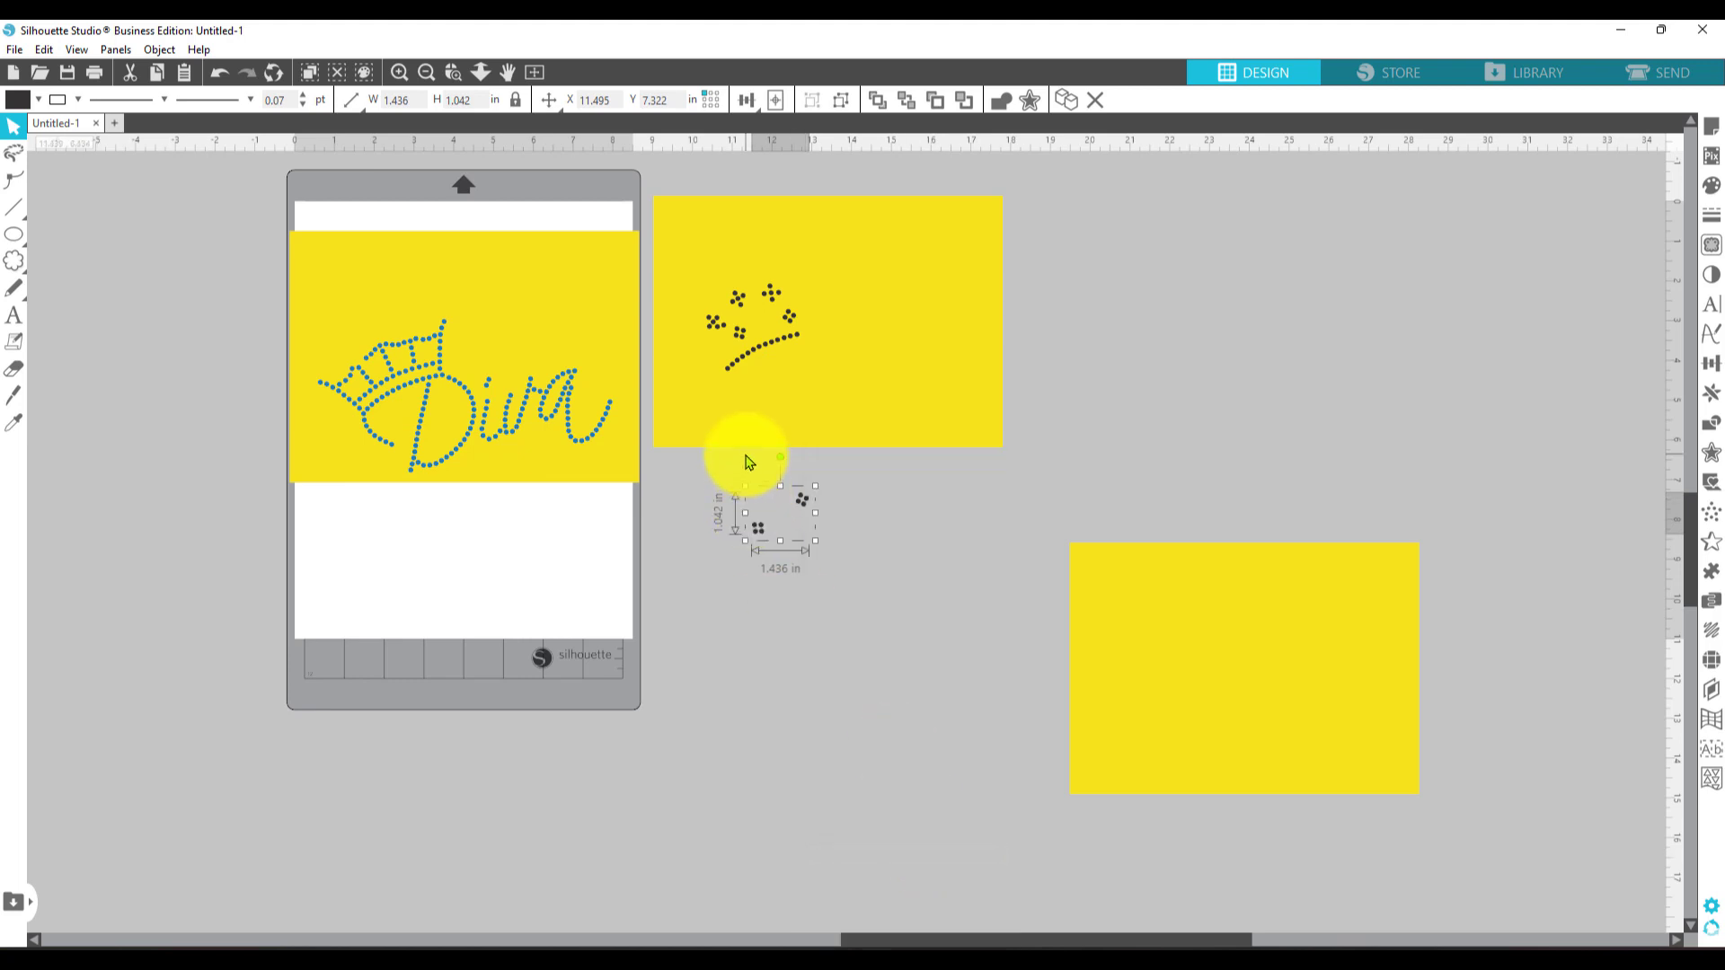
pyautogui.moveTo(797, 501); pyautogui.dragTo(755, 335)
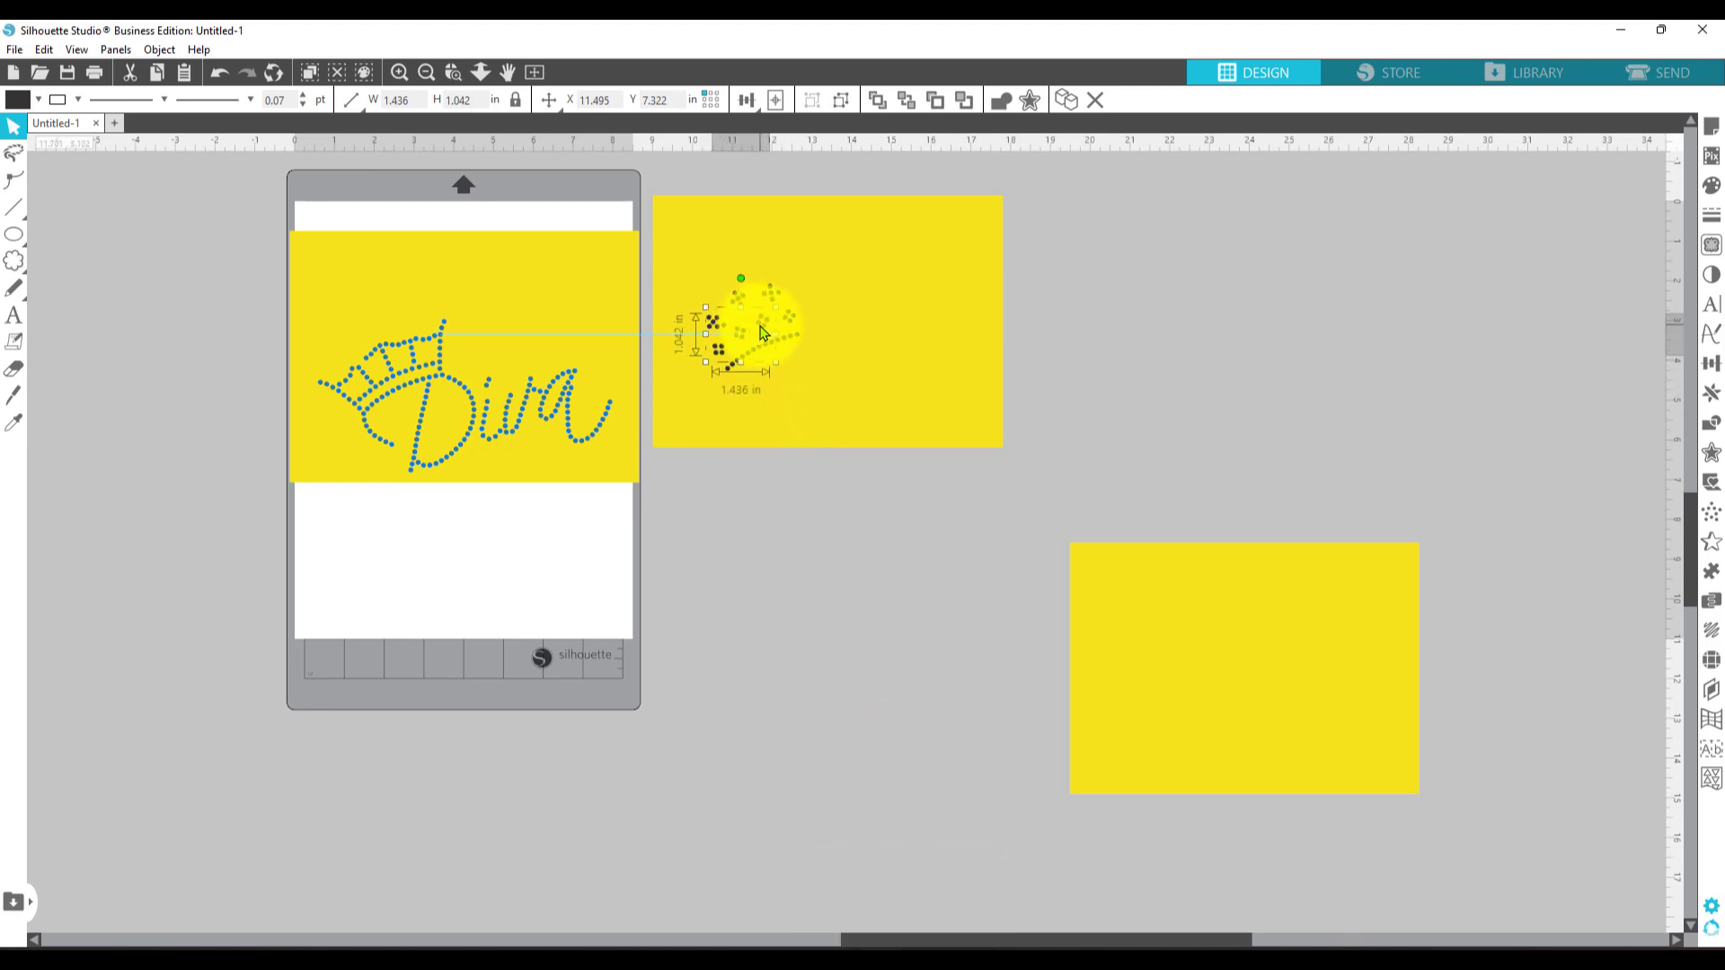
pyautogui.click(770, 474)
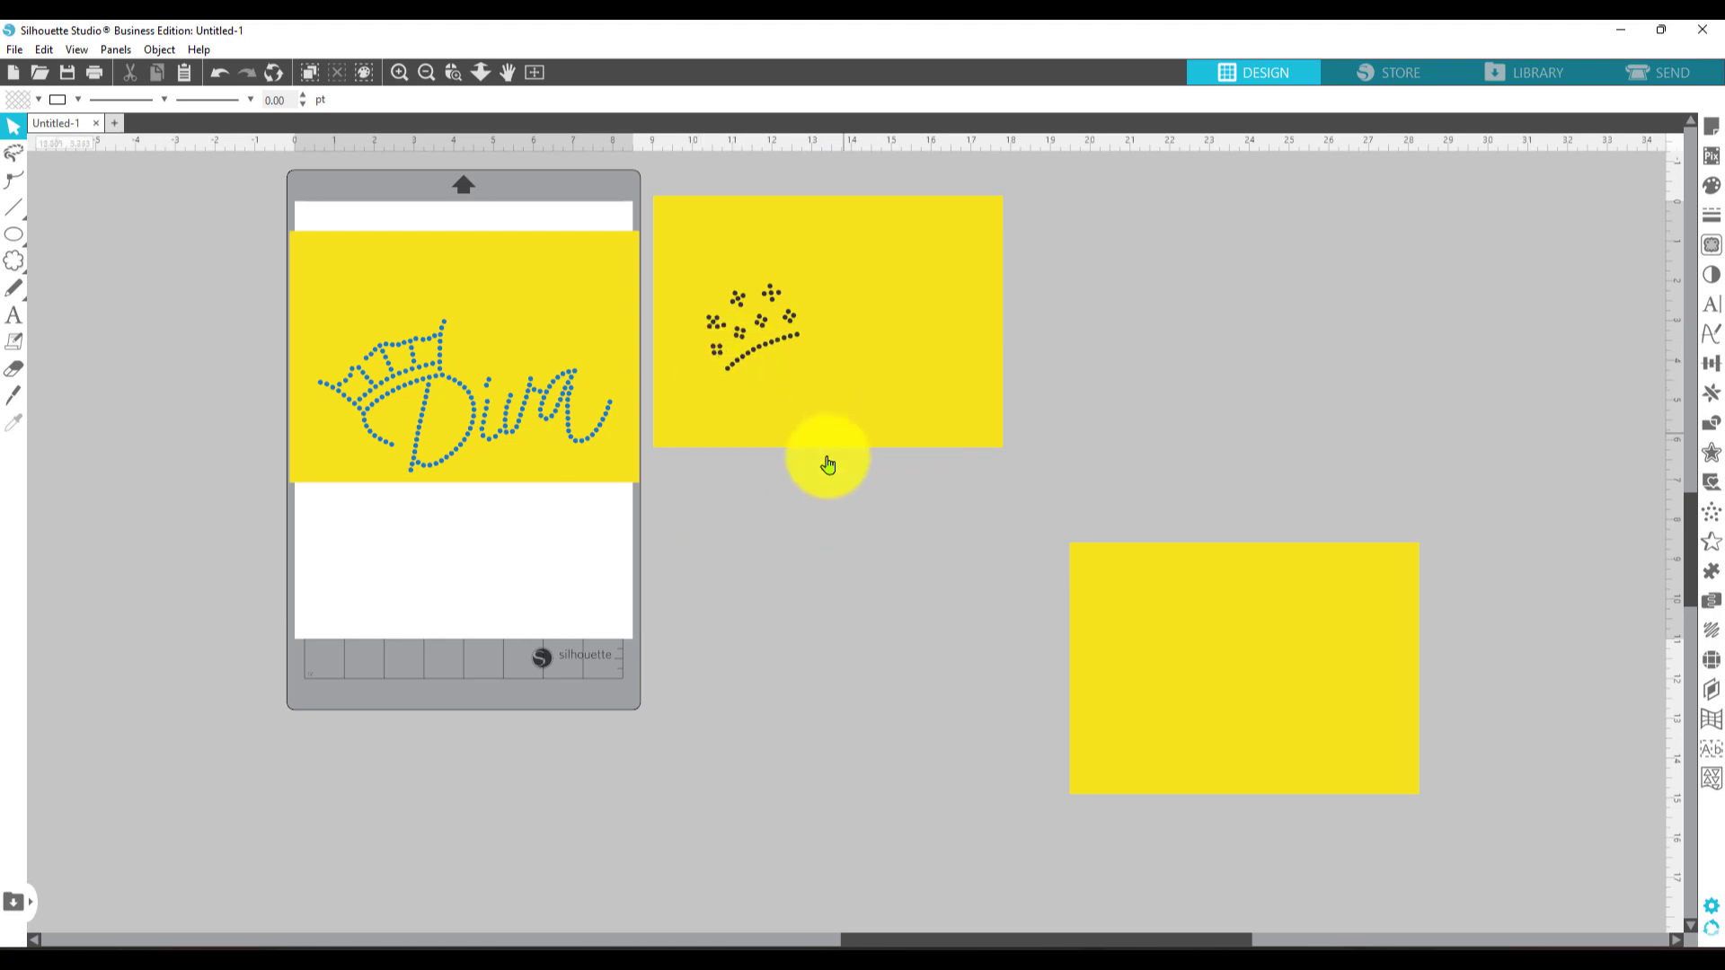
# - Group the crown-detail template with the two clusters added to it
pyautogui.moveTo(951, 539); pyautogui.dragTo(665, 229)
pyautogui.rightClick(831, 359)
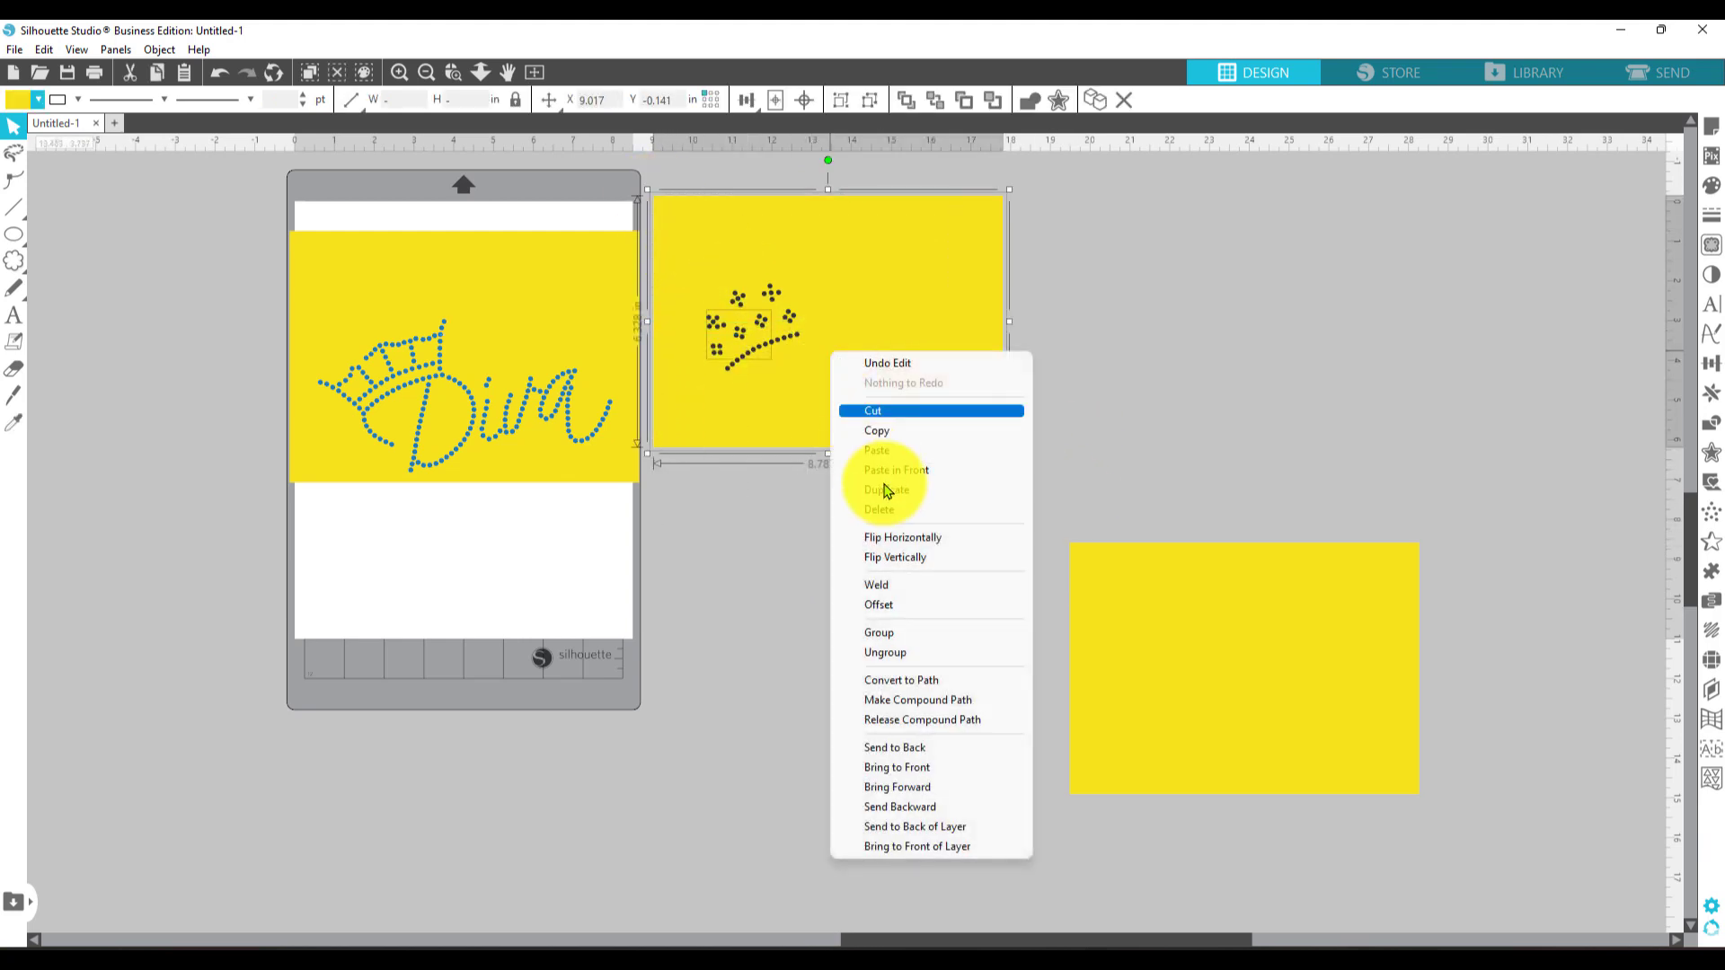
pyautogui.click(885, 635)
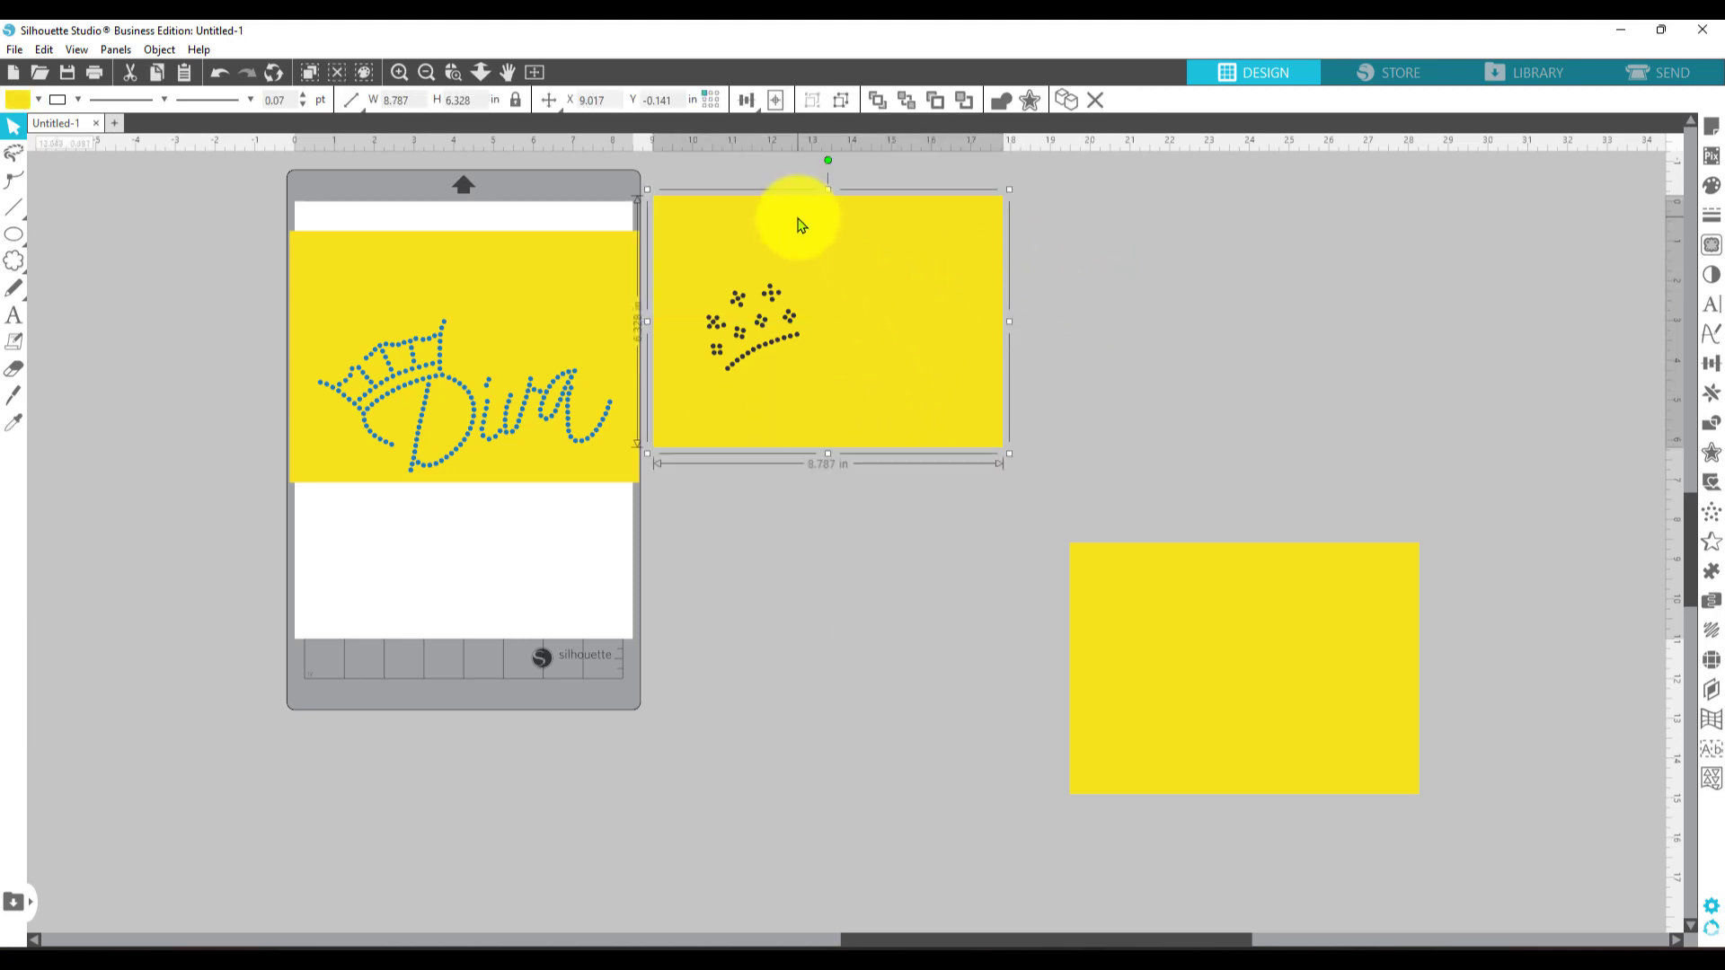
# - Place the combined crown template over the Diva template on the page and set its fill transparency to 52%
pyautogui.moveTo(713, 209)
pyautogui.mouseDown()
pyautogui.moveTo(601, 335)
pyautogui.moveTo(416, 366)
pyautogui.moveTo(396, 407)
pyautogui.mouseUp()
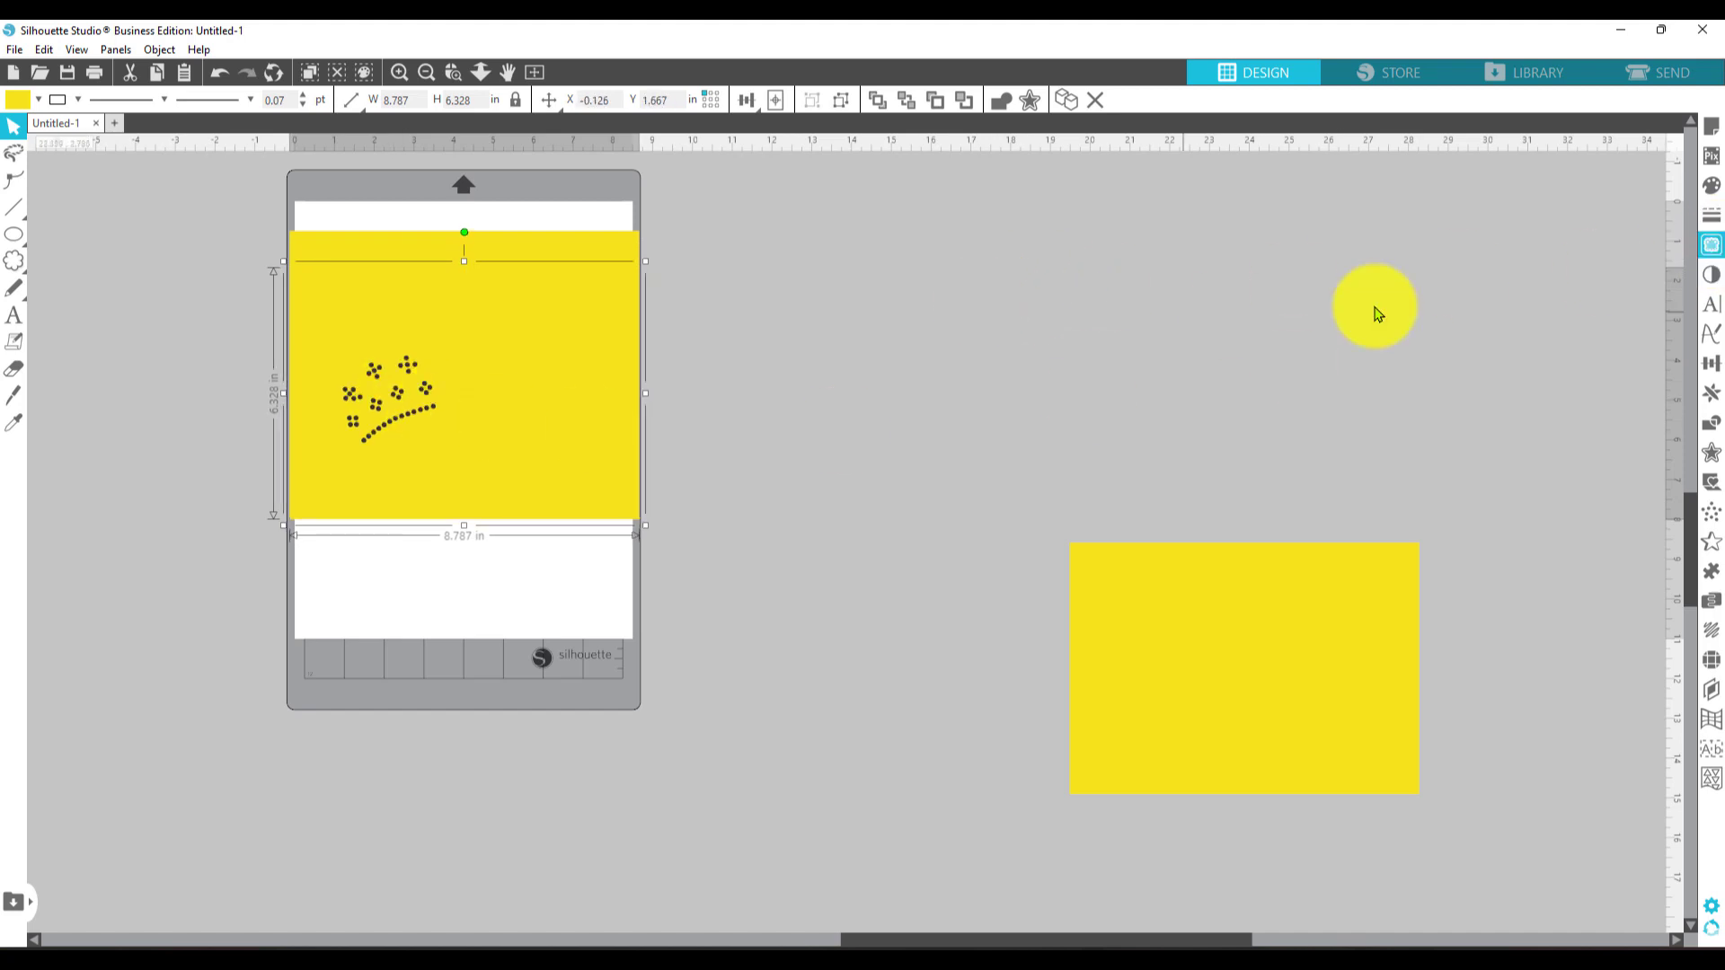
pyautogui.click(1715, 189)
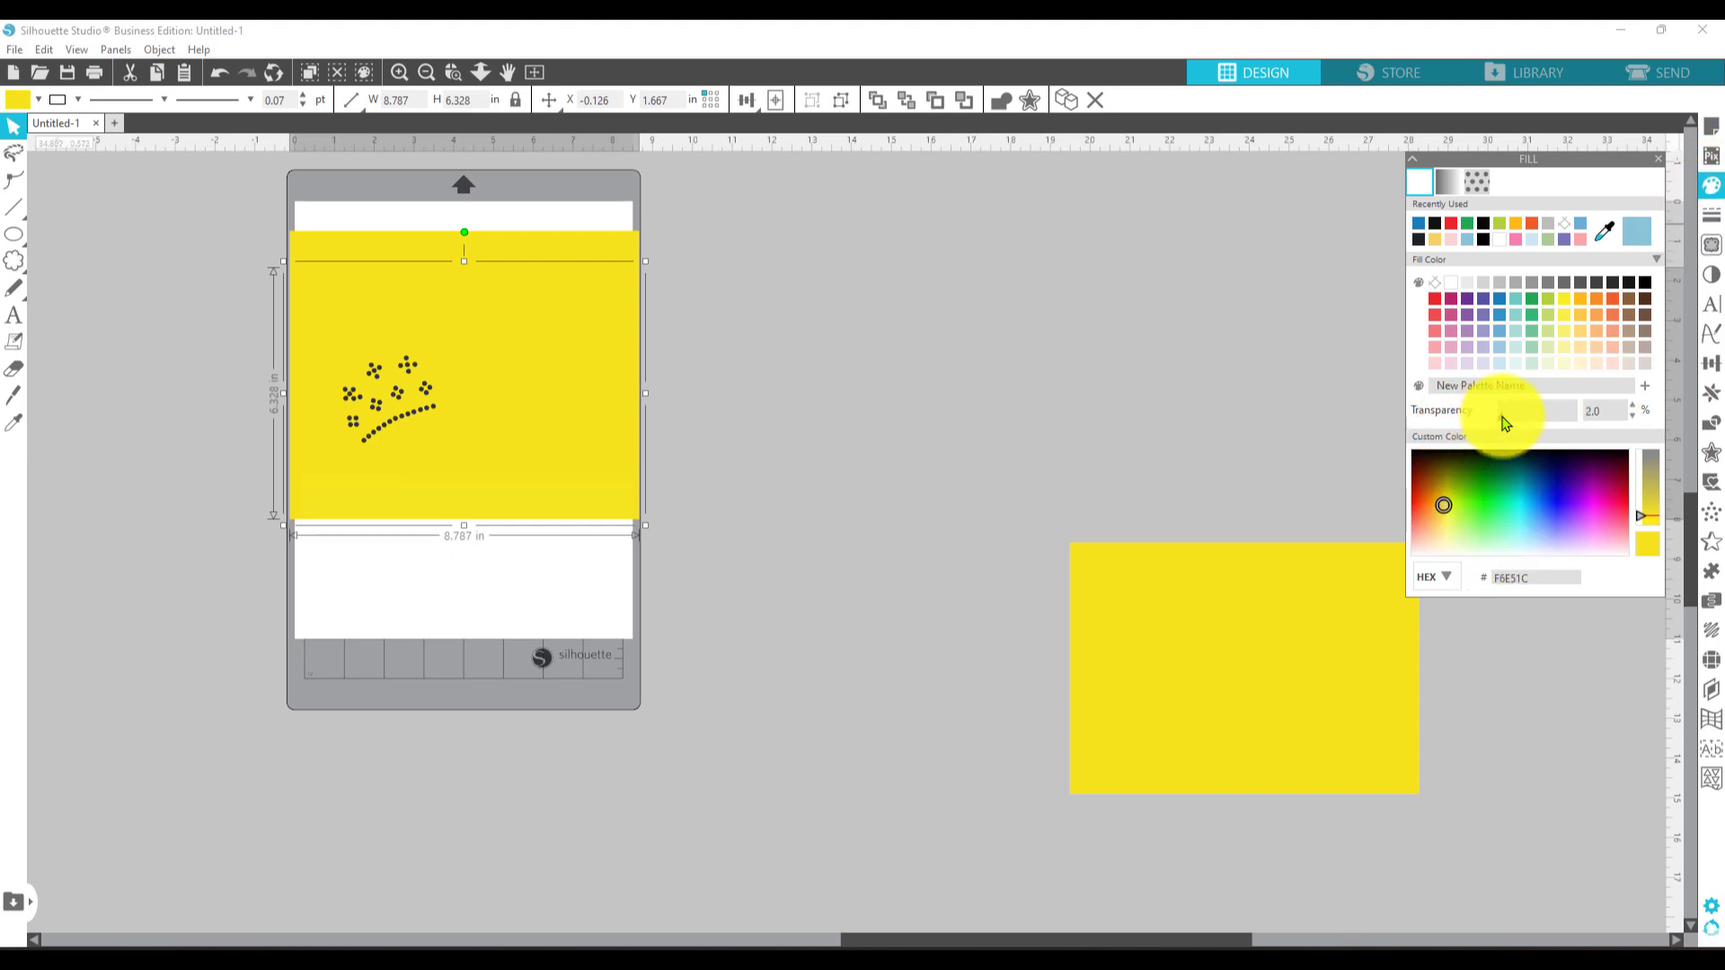
pyautogui.moveTo(1506, 423); pyautogui.dragTo(1534, 449)
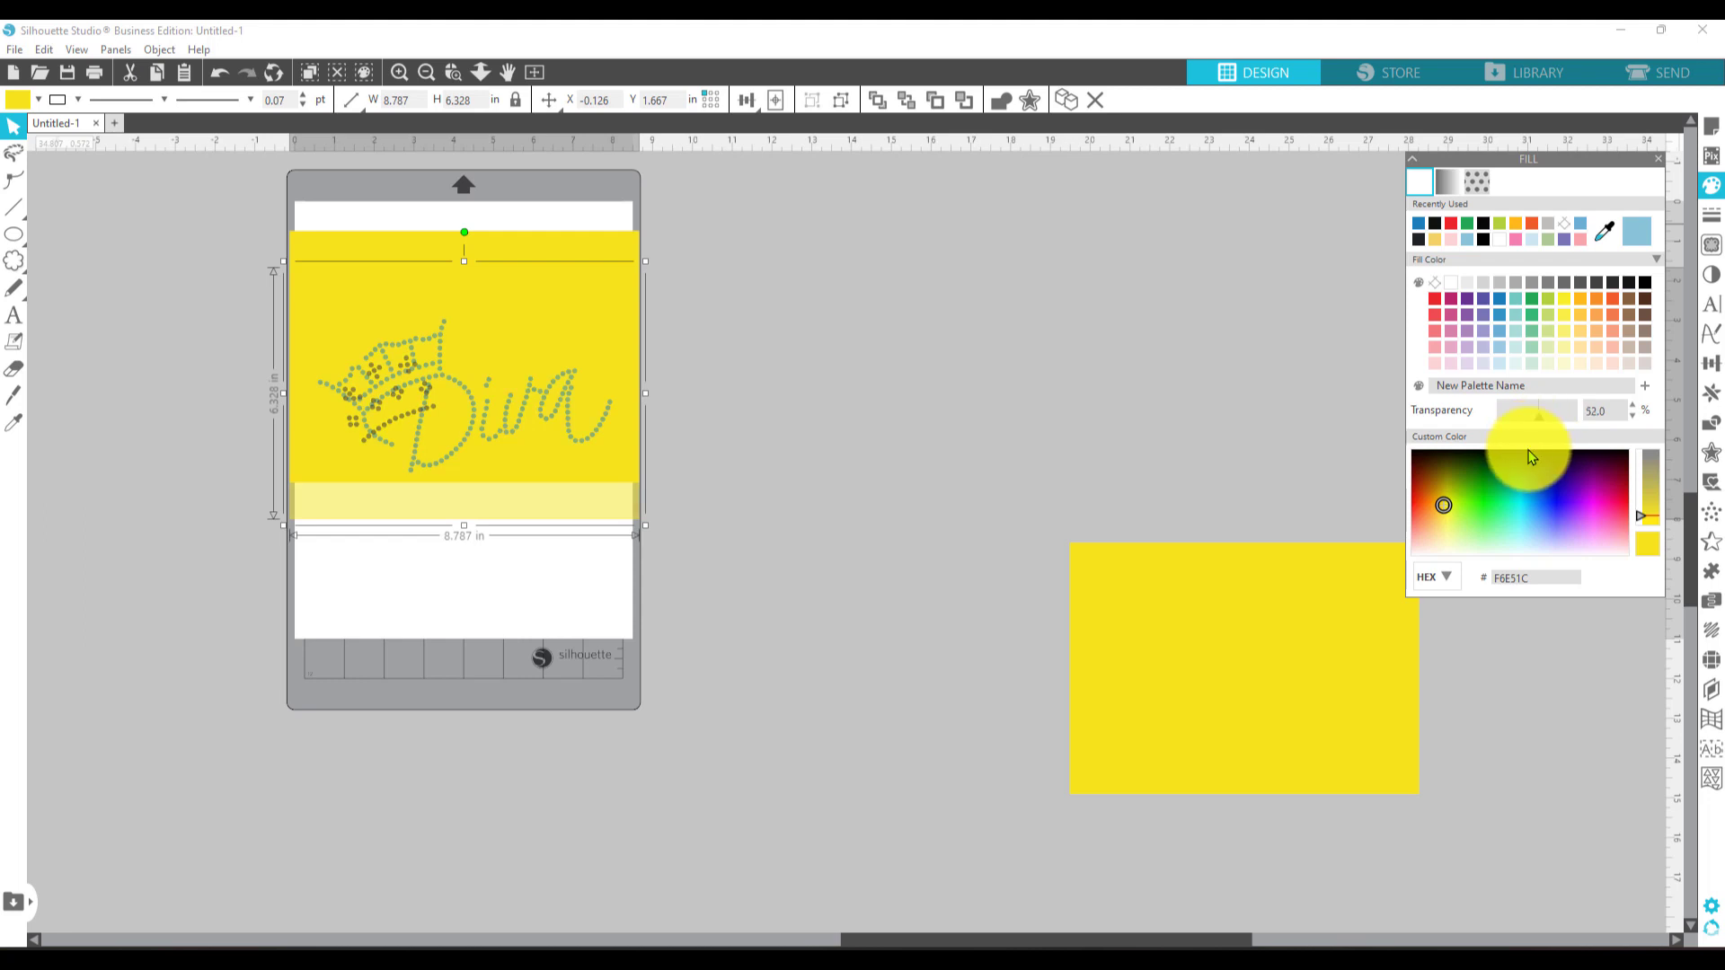
# - Align the combined crown template over the Diva template so the accent stones fit within the crown's outline
pyautogui.moveTo(550, 516); pyautogui.dragTo(549, 472)
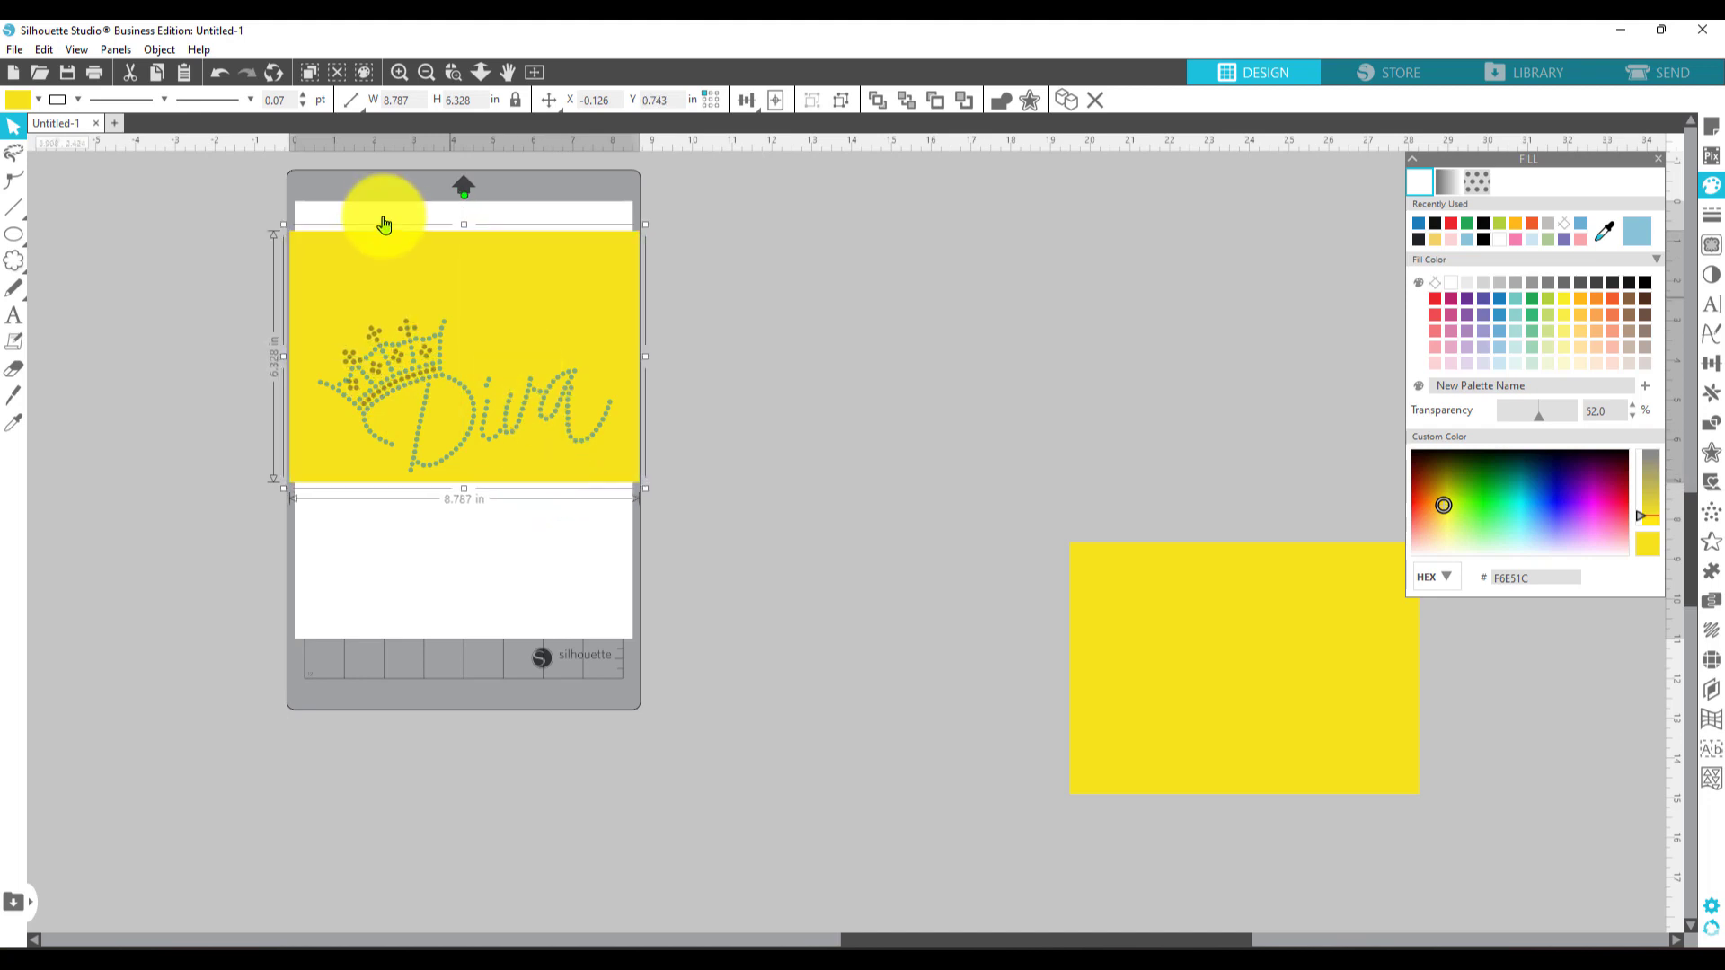
pyautogui.click(454, 74)
pyautogui.moveTo(285, 327); pyautogui.dragTo(615, 427)
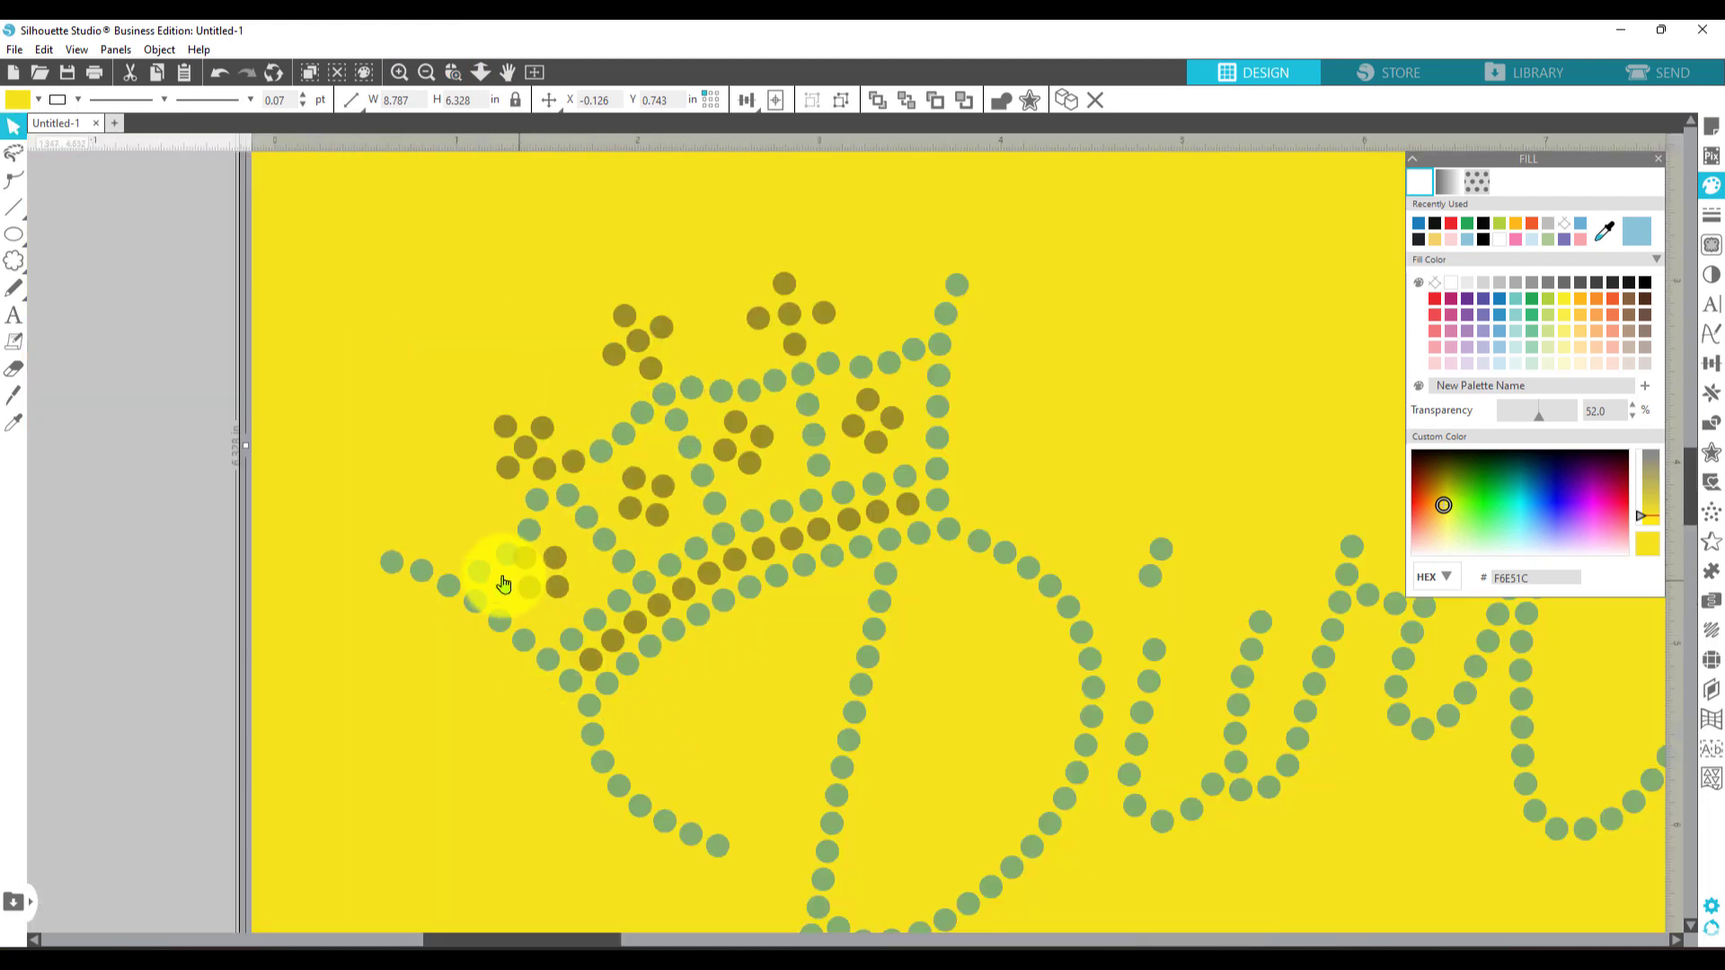
pyautogui.moveTo(555, 596); pyautogui.dragTo(556, 607)
pyautogui.moveTo(685, 604); pyautogui.dragTo(888, 514)
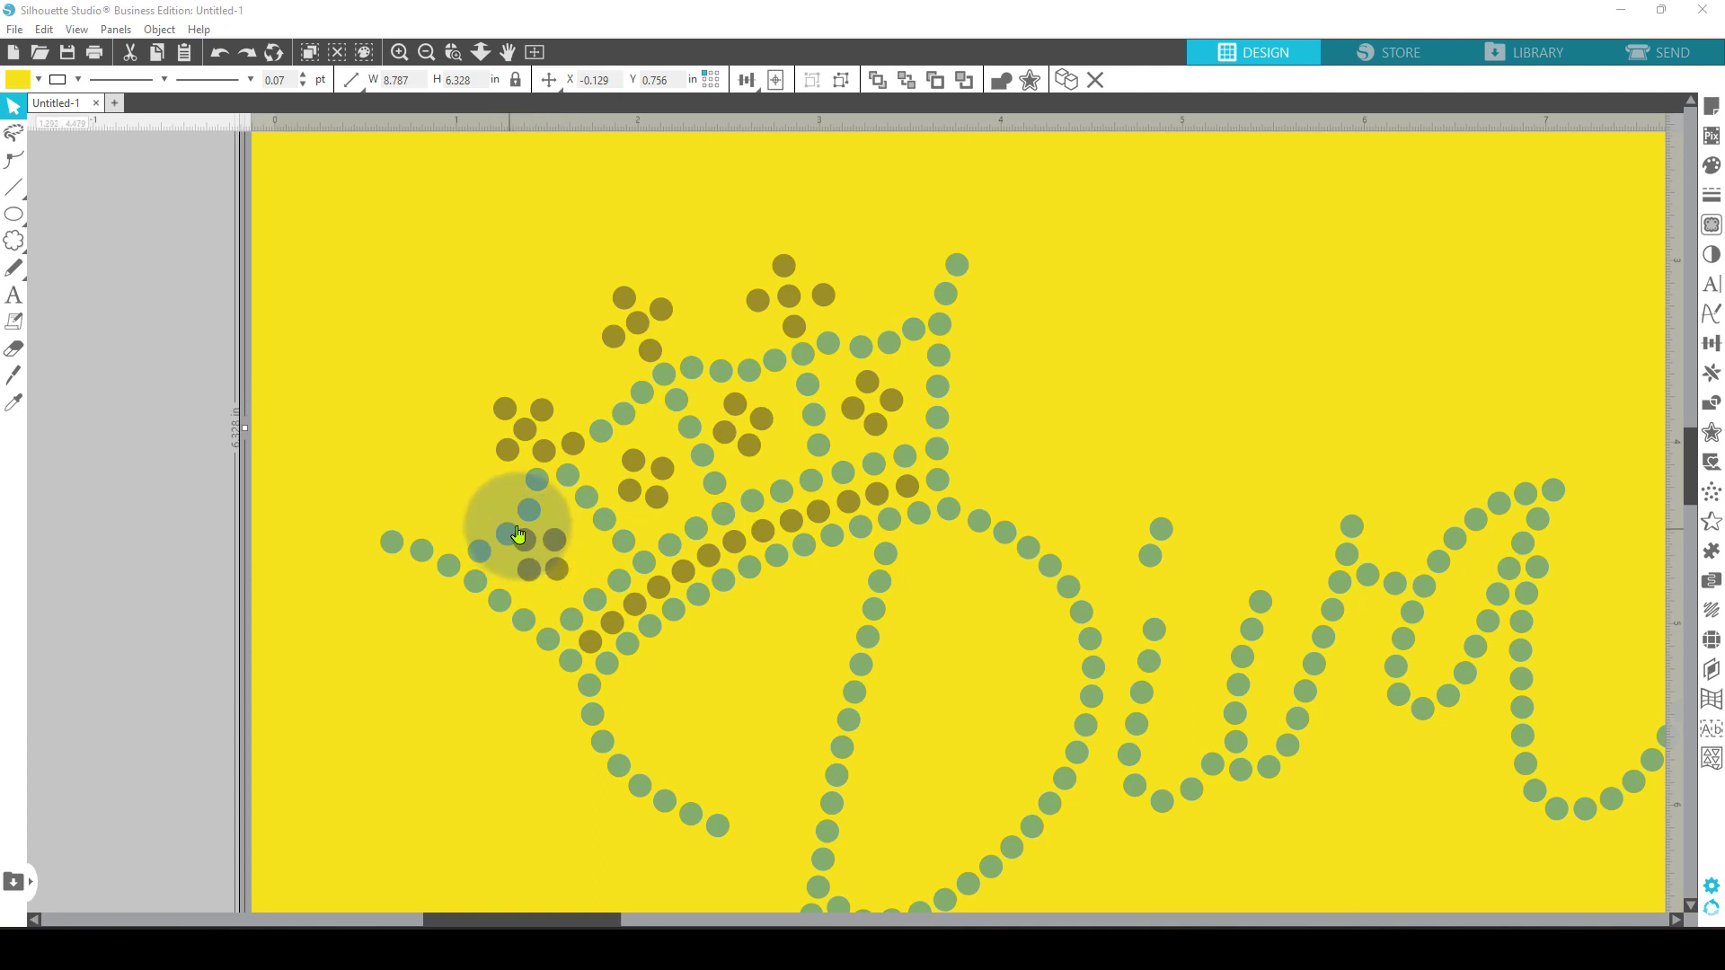
pyautogui.moveTo(545, 418); pyautogui.dragTo(546, 419)
# - Ungroup the combined crown template, nudge its crown-detail group into line, and ungroup that into individual stones
pyautogui.rightClick(542, 416)
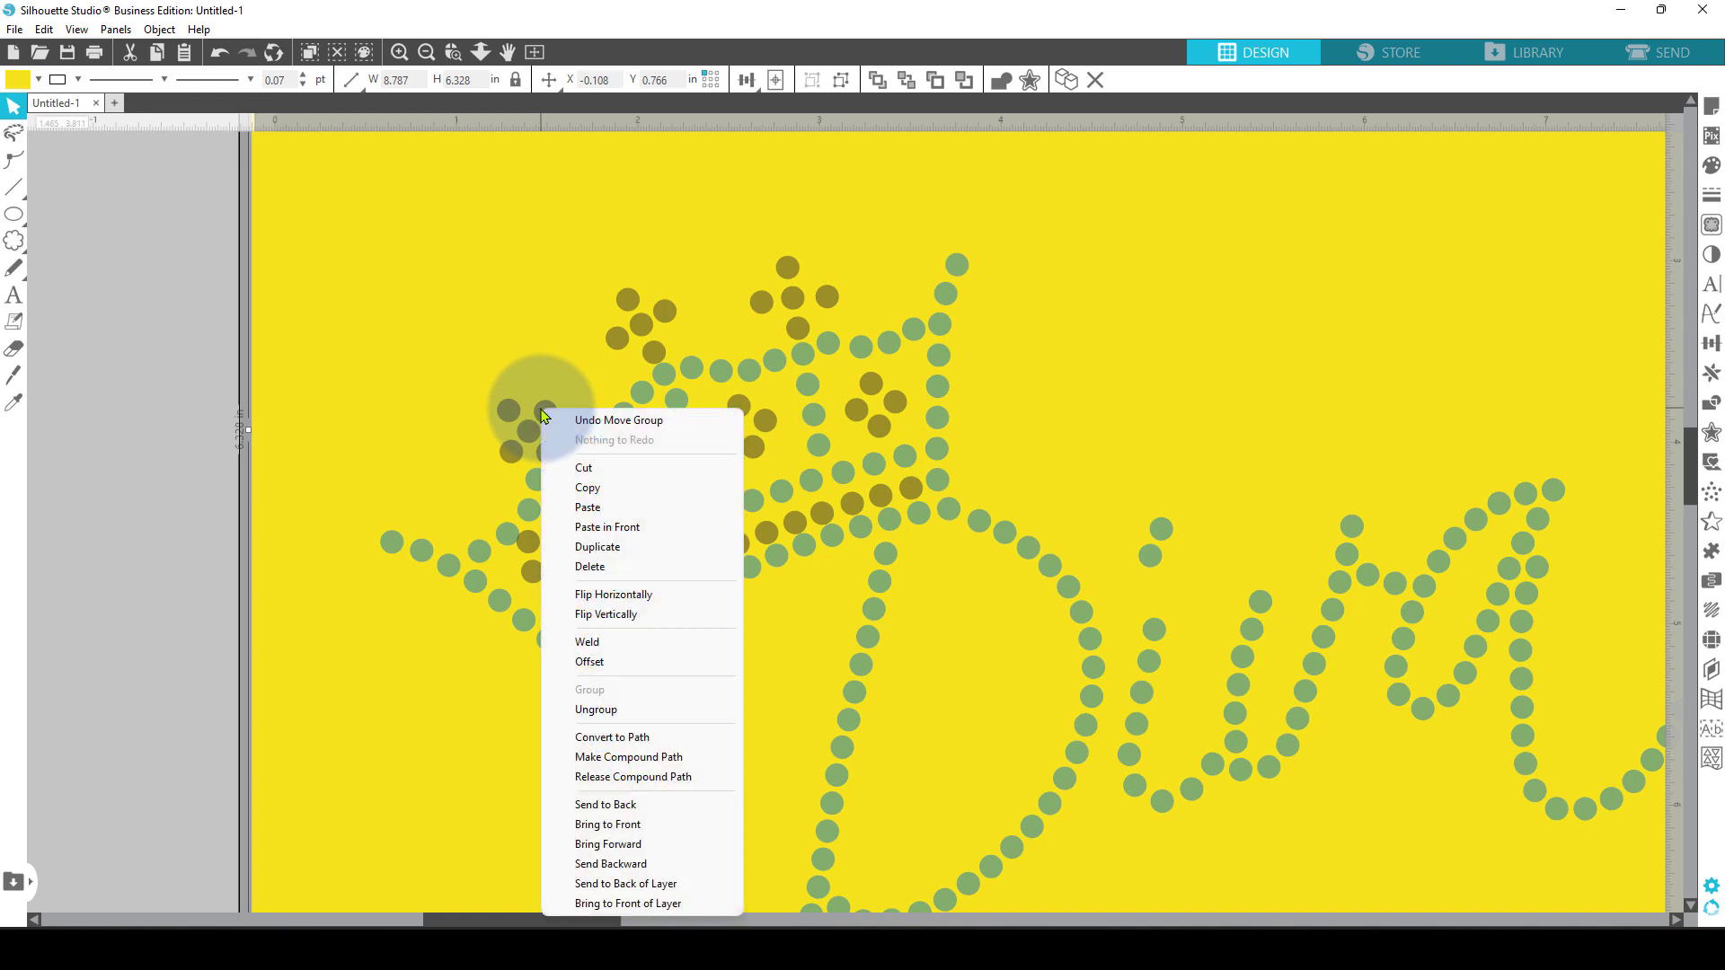
pyautogui.click(660, 716)
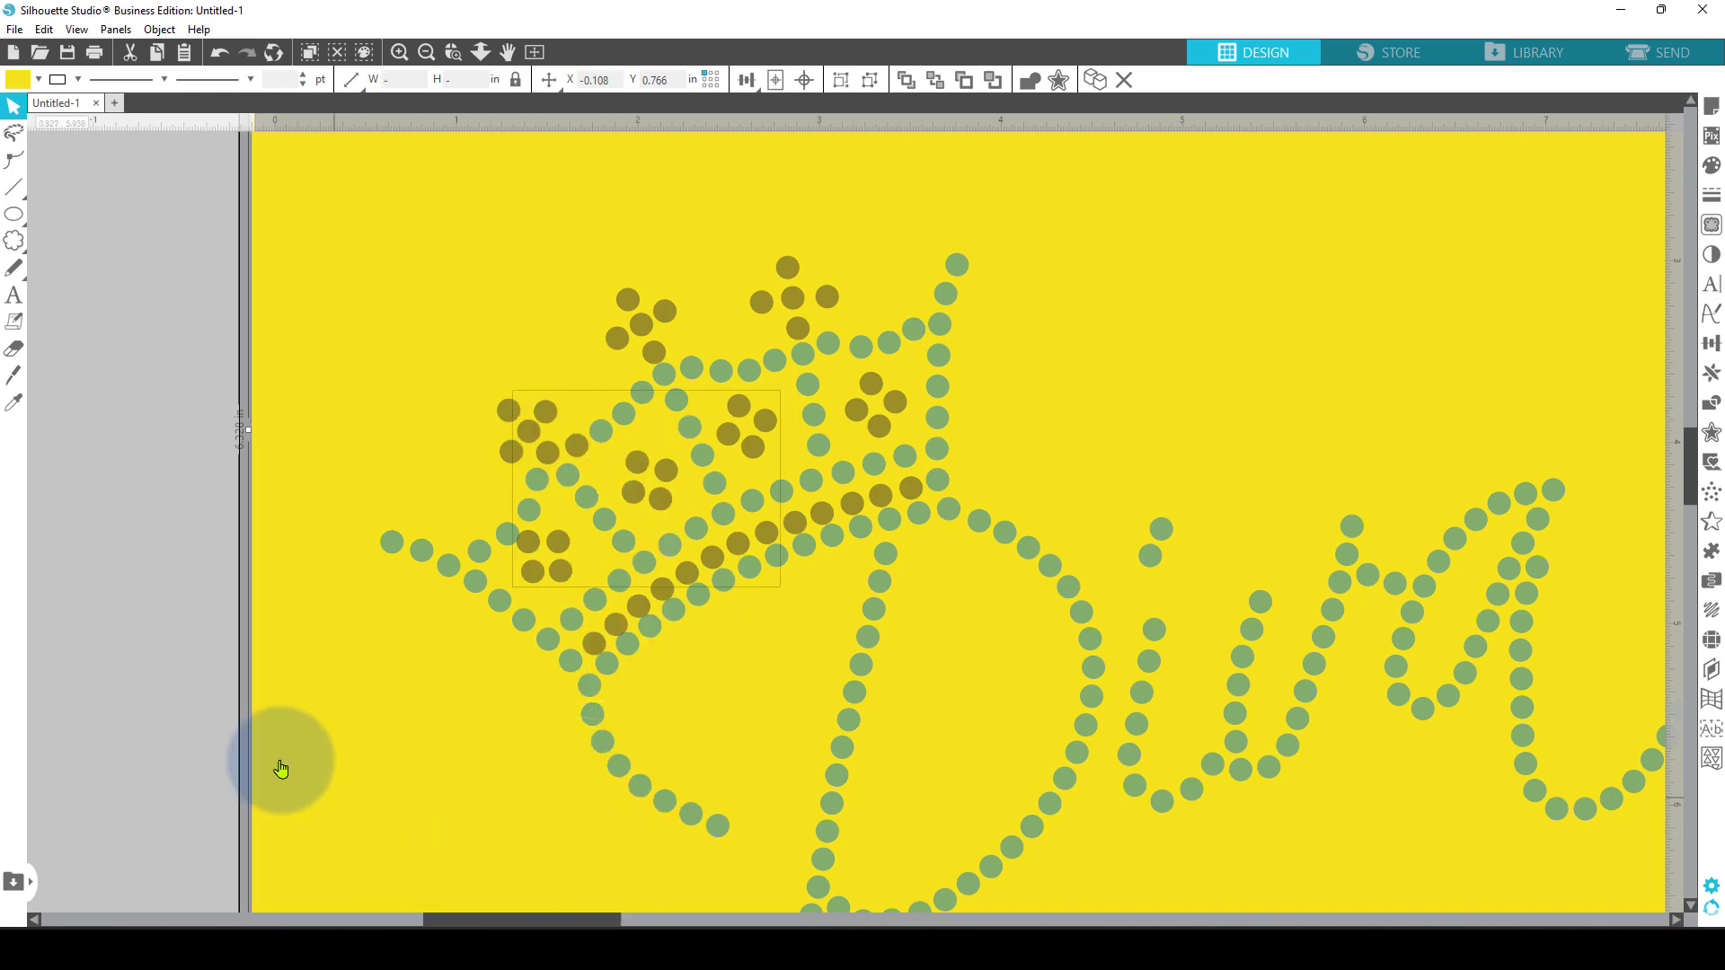
pyautogui.click(165, 636)
pyautogui.click(546, 404)
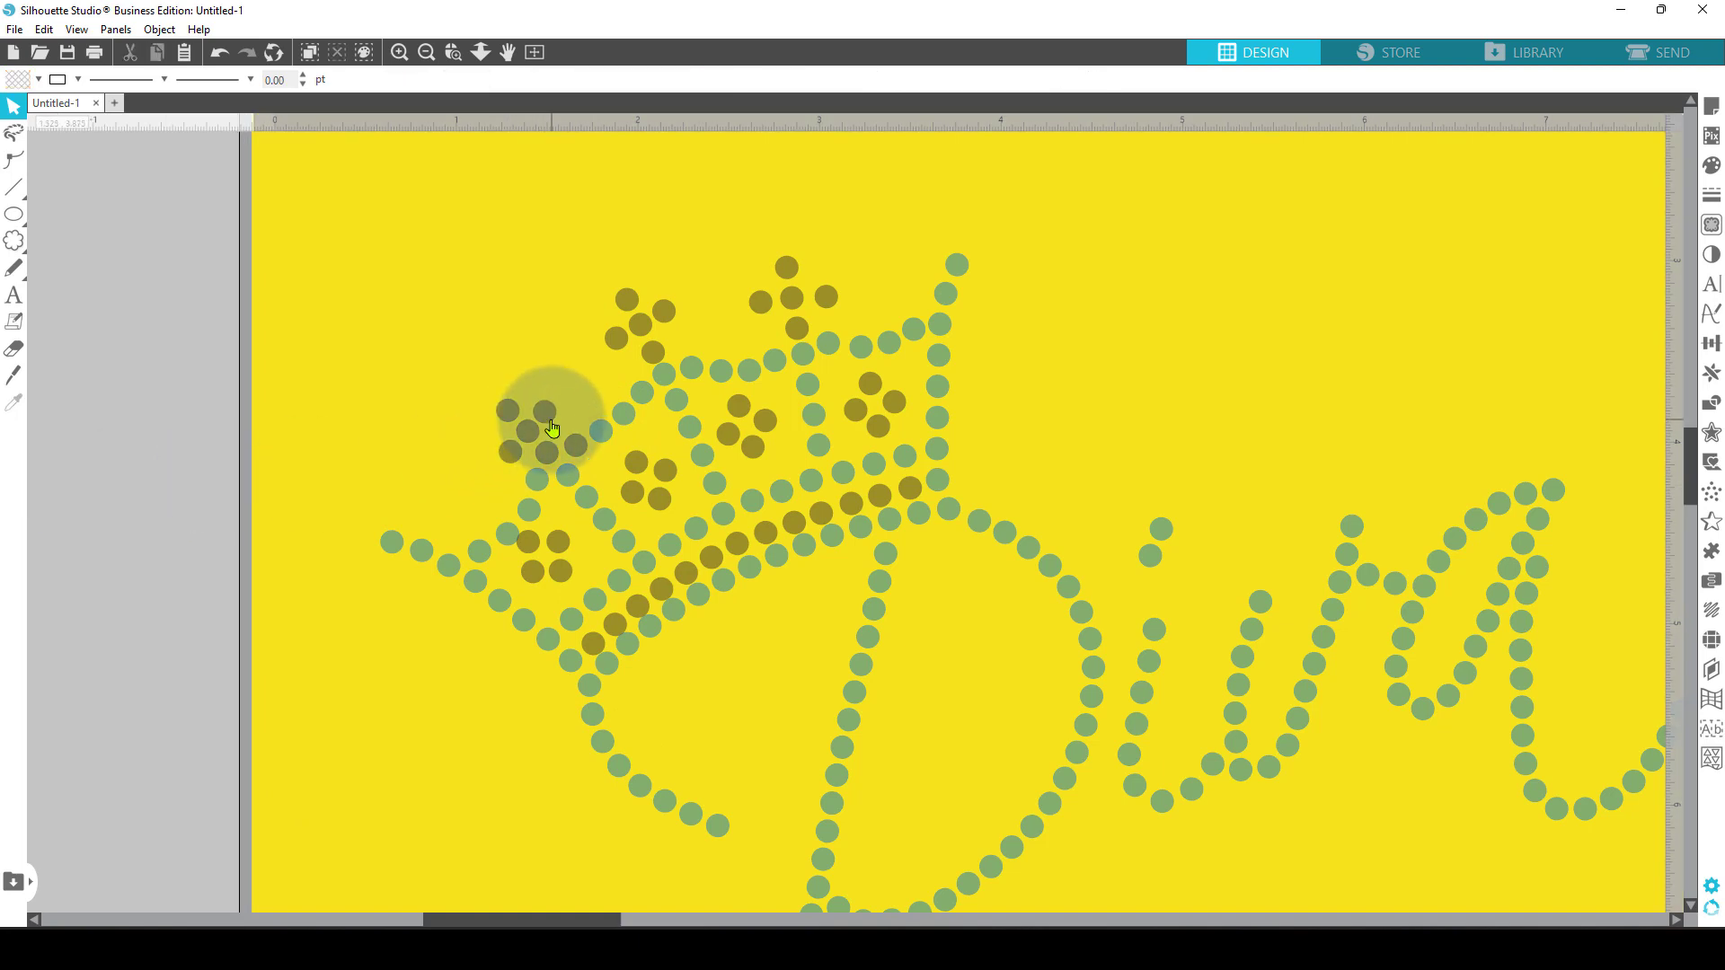
pyautogui.moveTo(551, 404); pyautogui.dragTo(549, 425)
pyautogui.rightClick(537, 425)
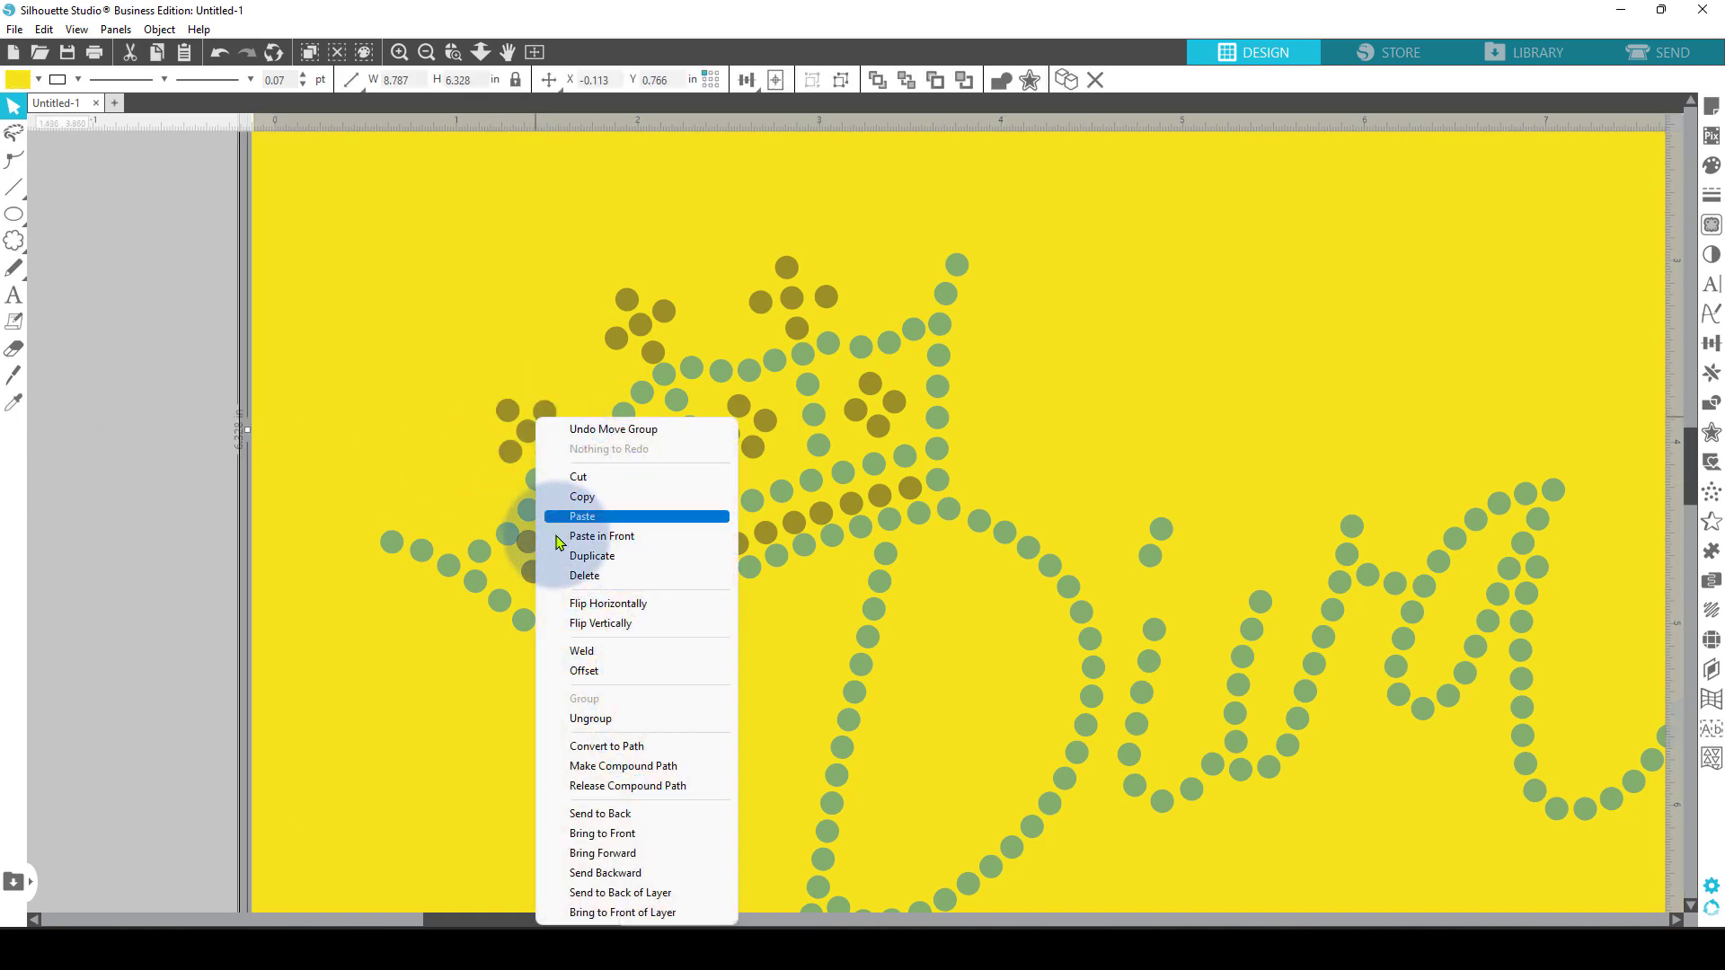
pyautogui.click(624, 714)
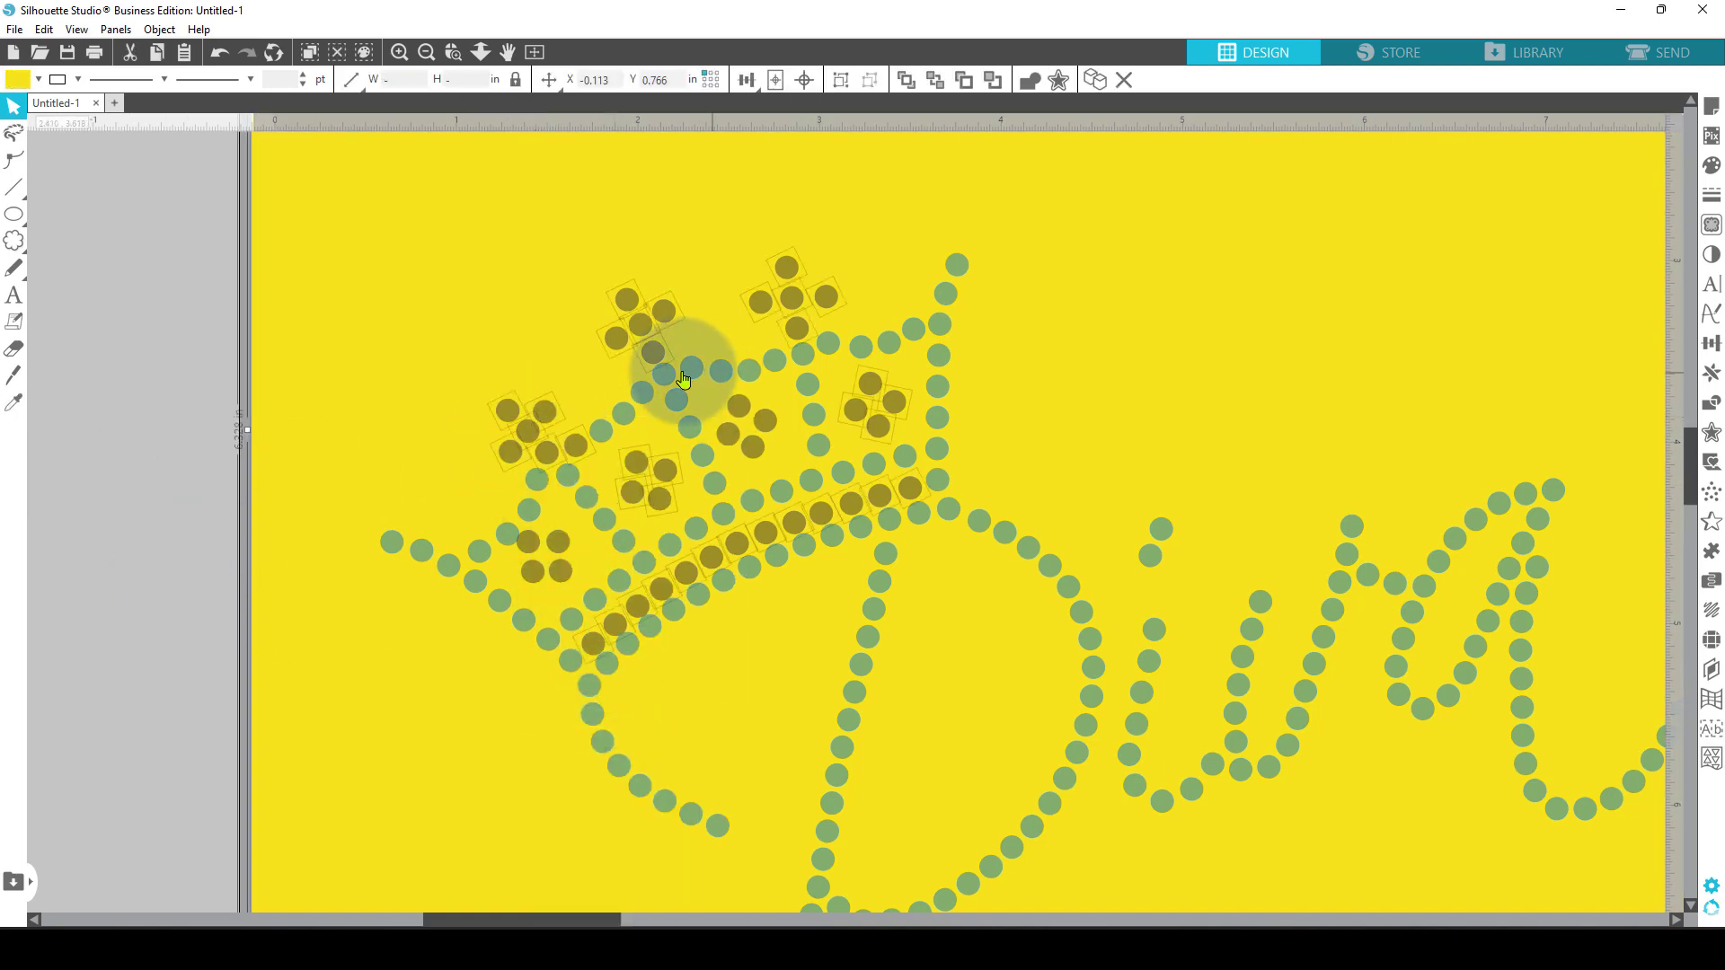
# - Delete the extra stone beside the crown's leftmost flower and shift the two added clusters to centre them in the crown's gaps
pyautogui.click(130, 655)
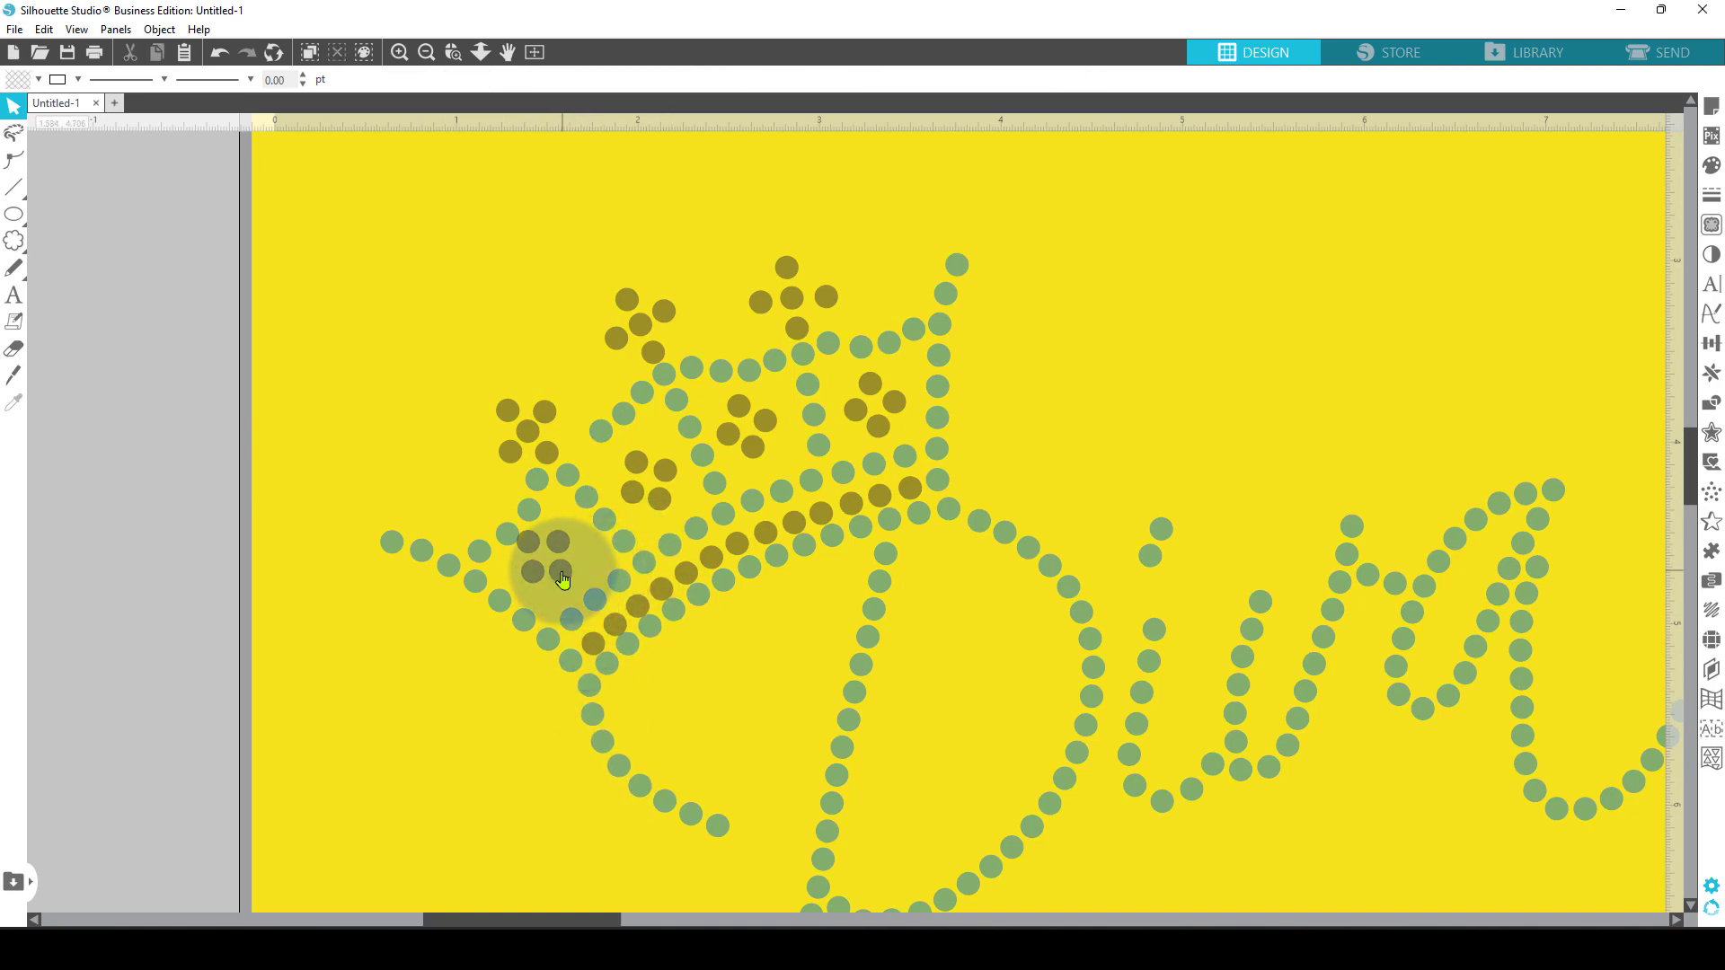
pyautogui.moveTo(562, 580); pyautogui.dragTo(569, 585)
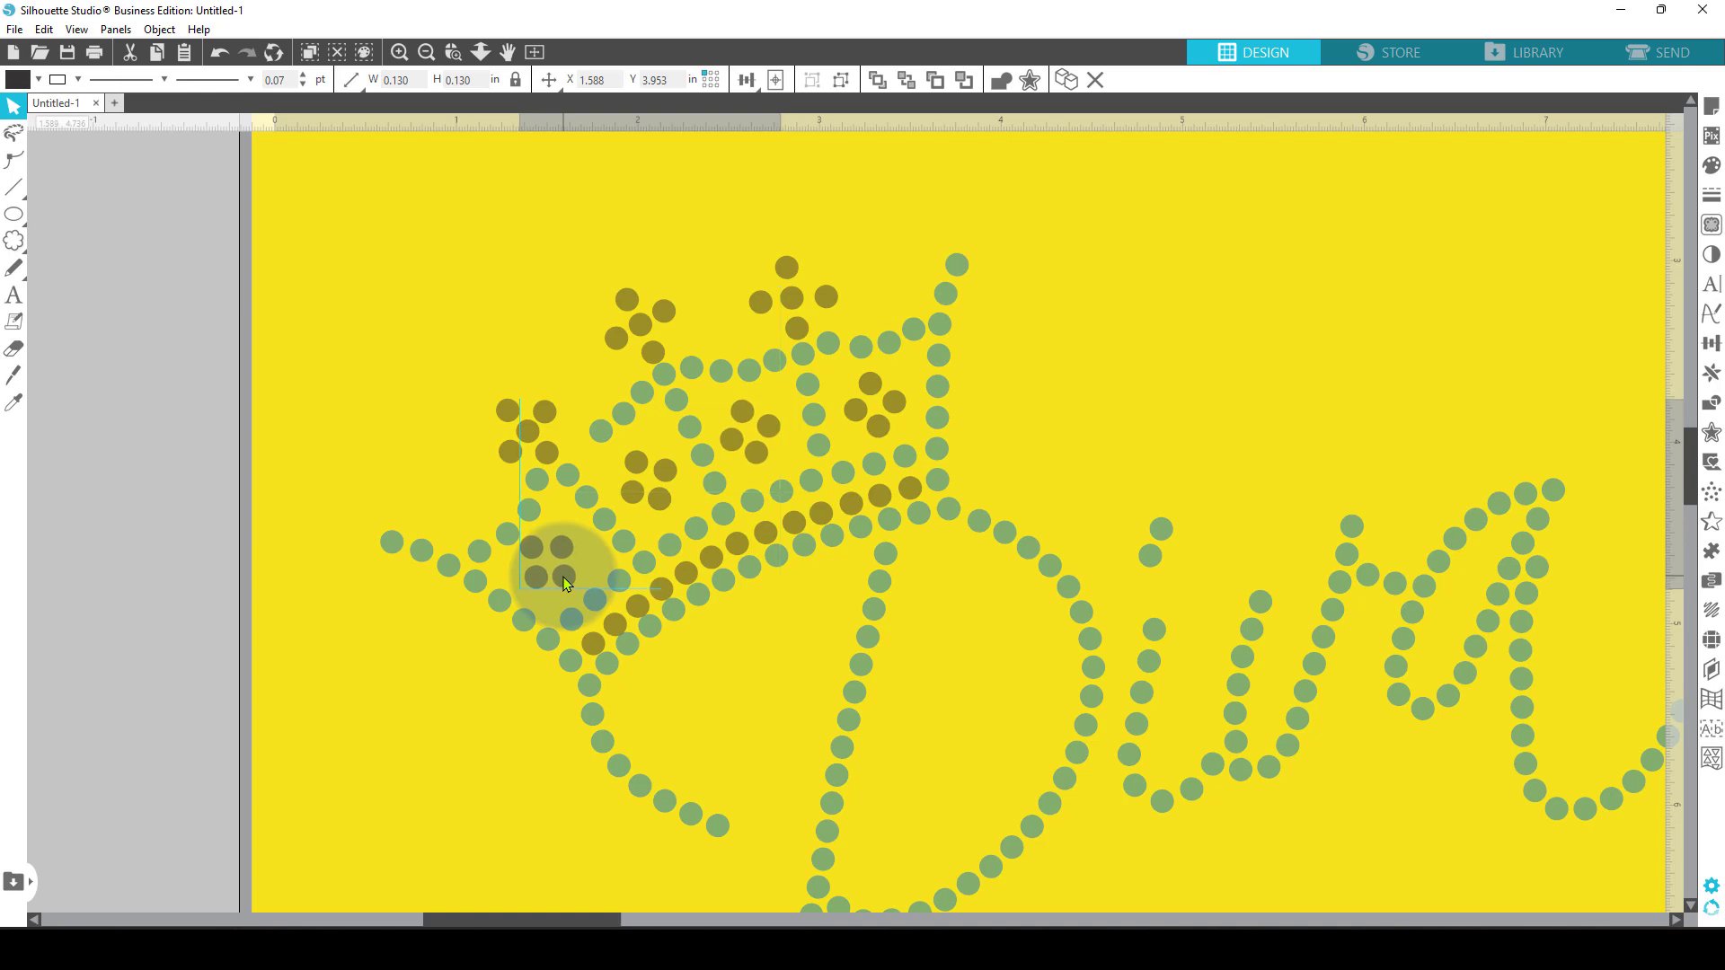
pyautogui.click(560, 568)
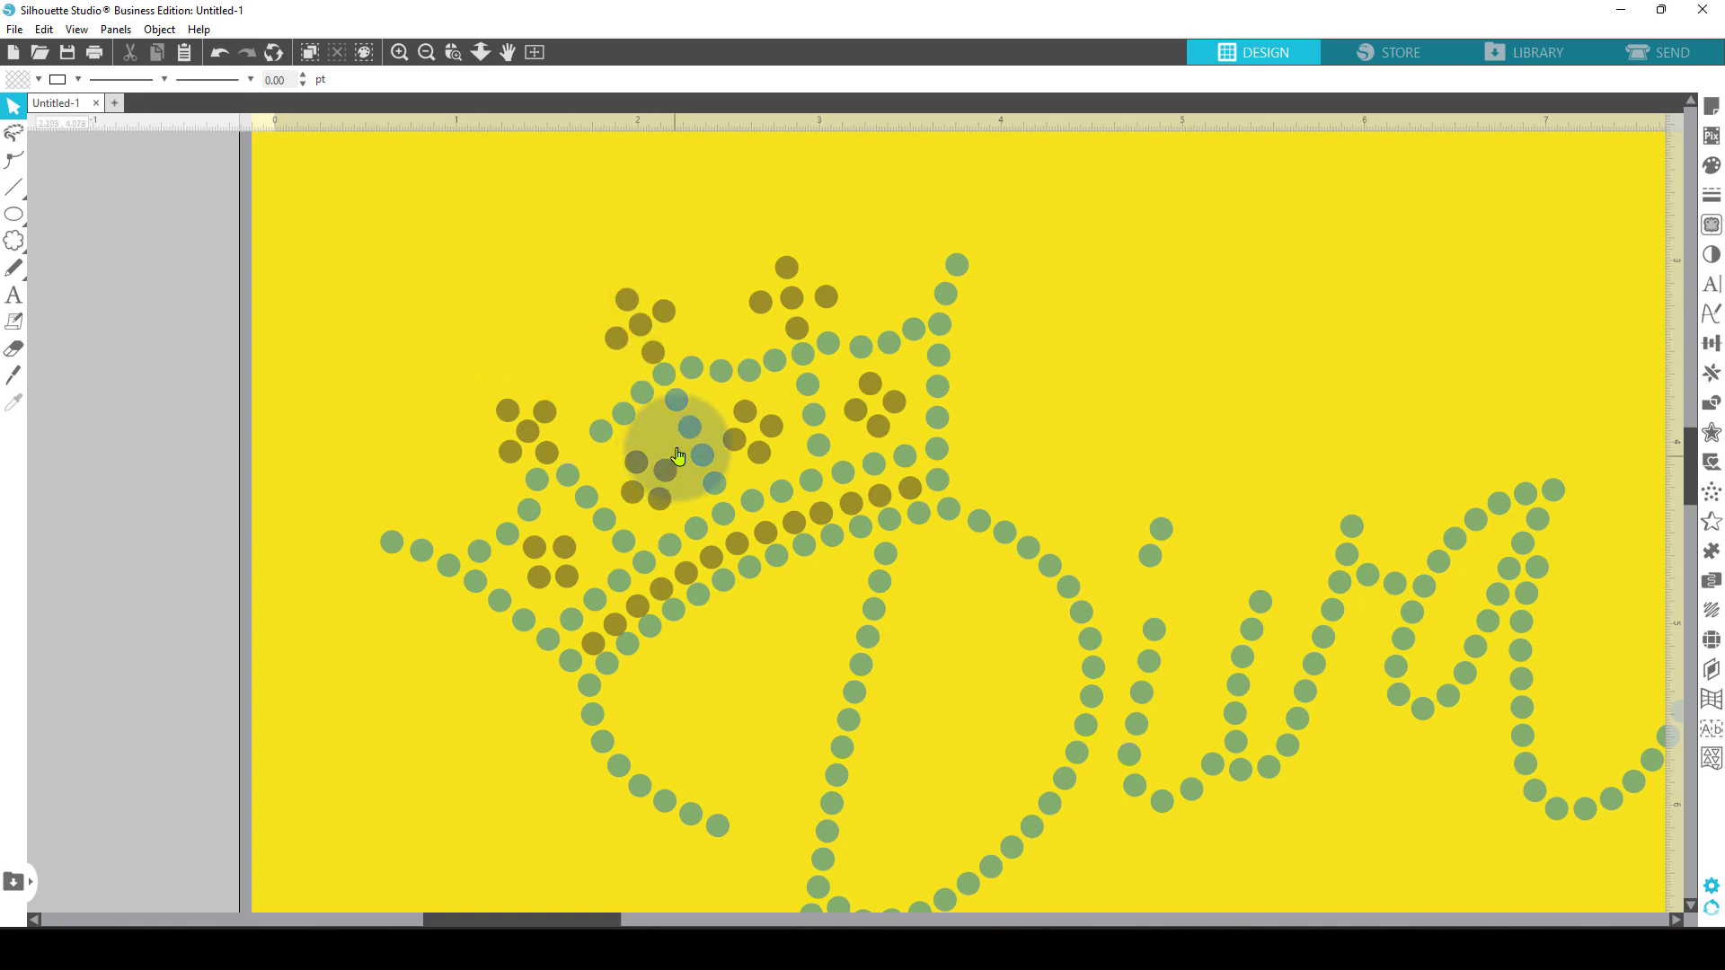
# - Select all stones with the dark fill RGB (53,51,51) by fill colour and group them
pyautogui.click(364, 54)
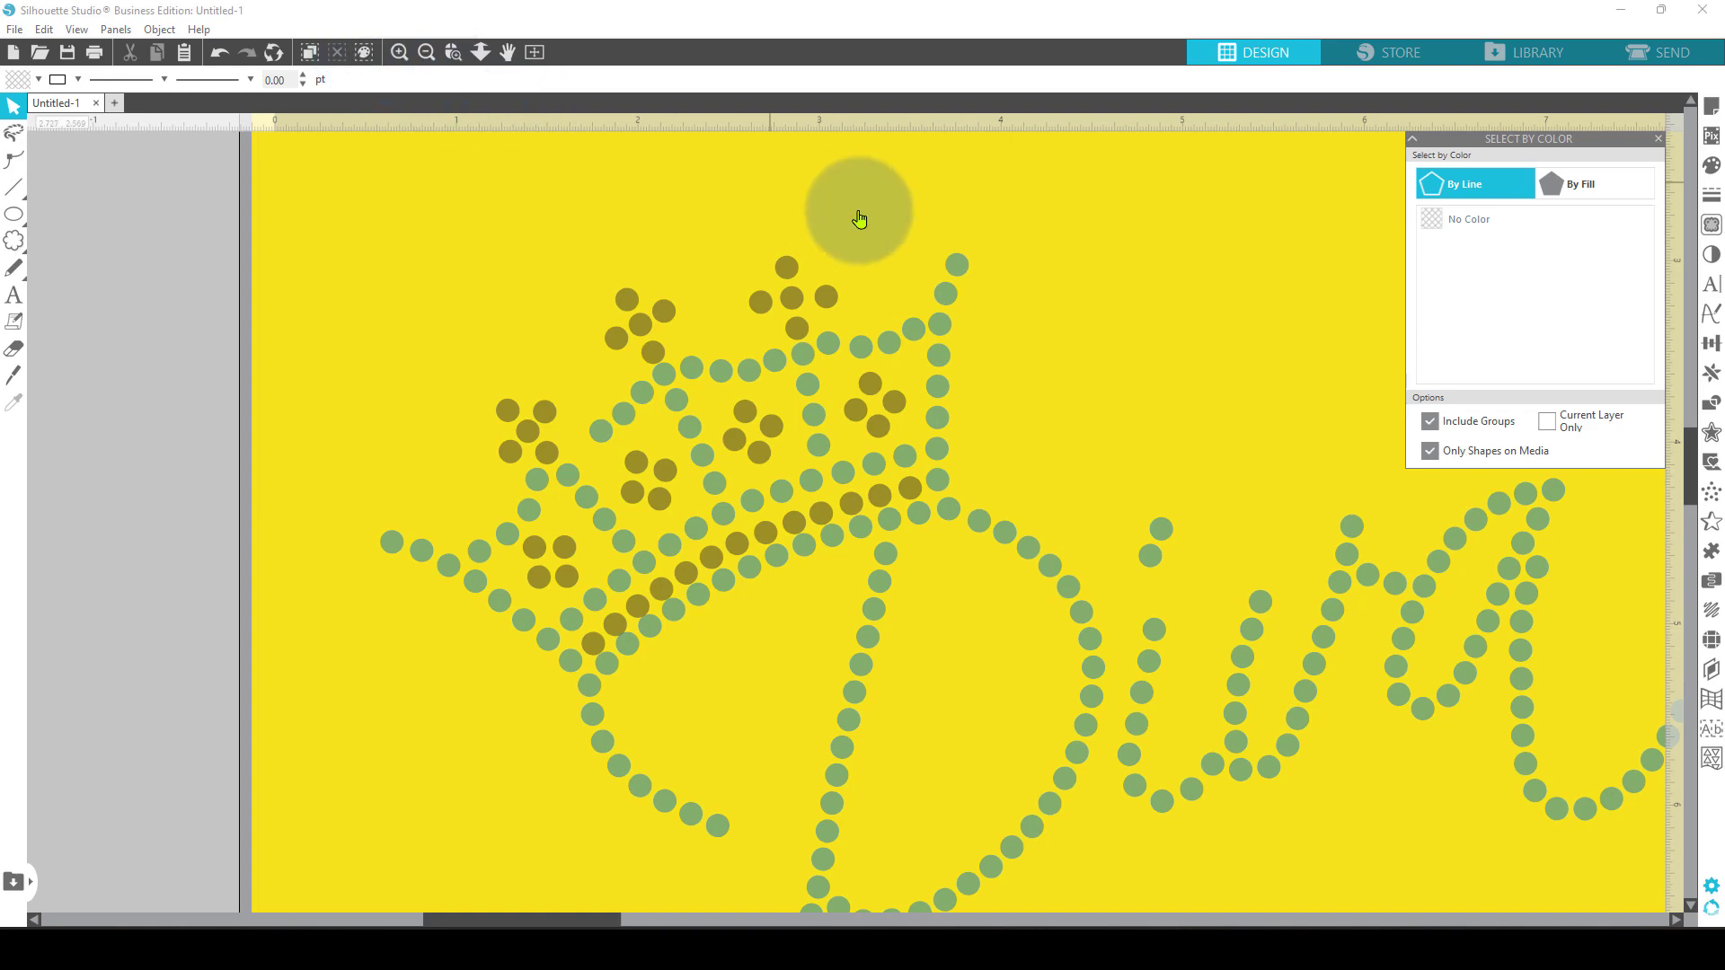
pyautogui.click(1505, 181)
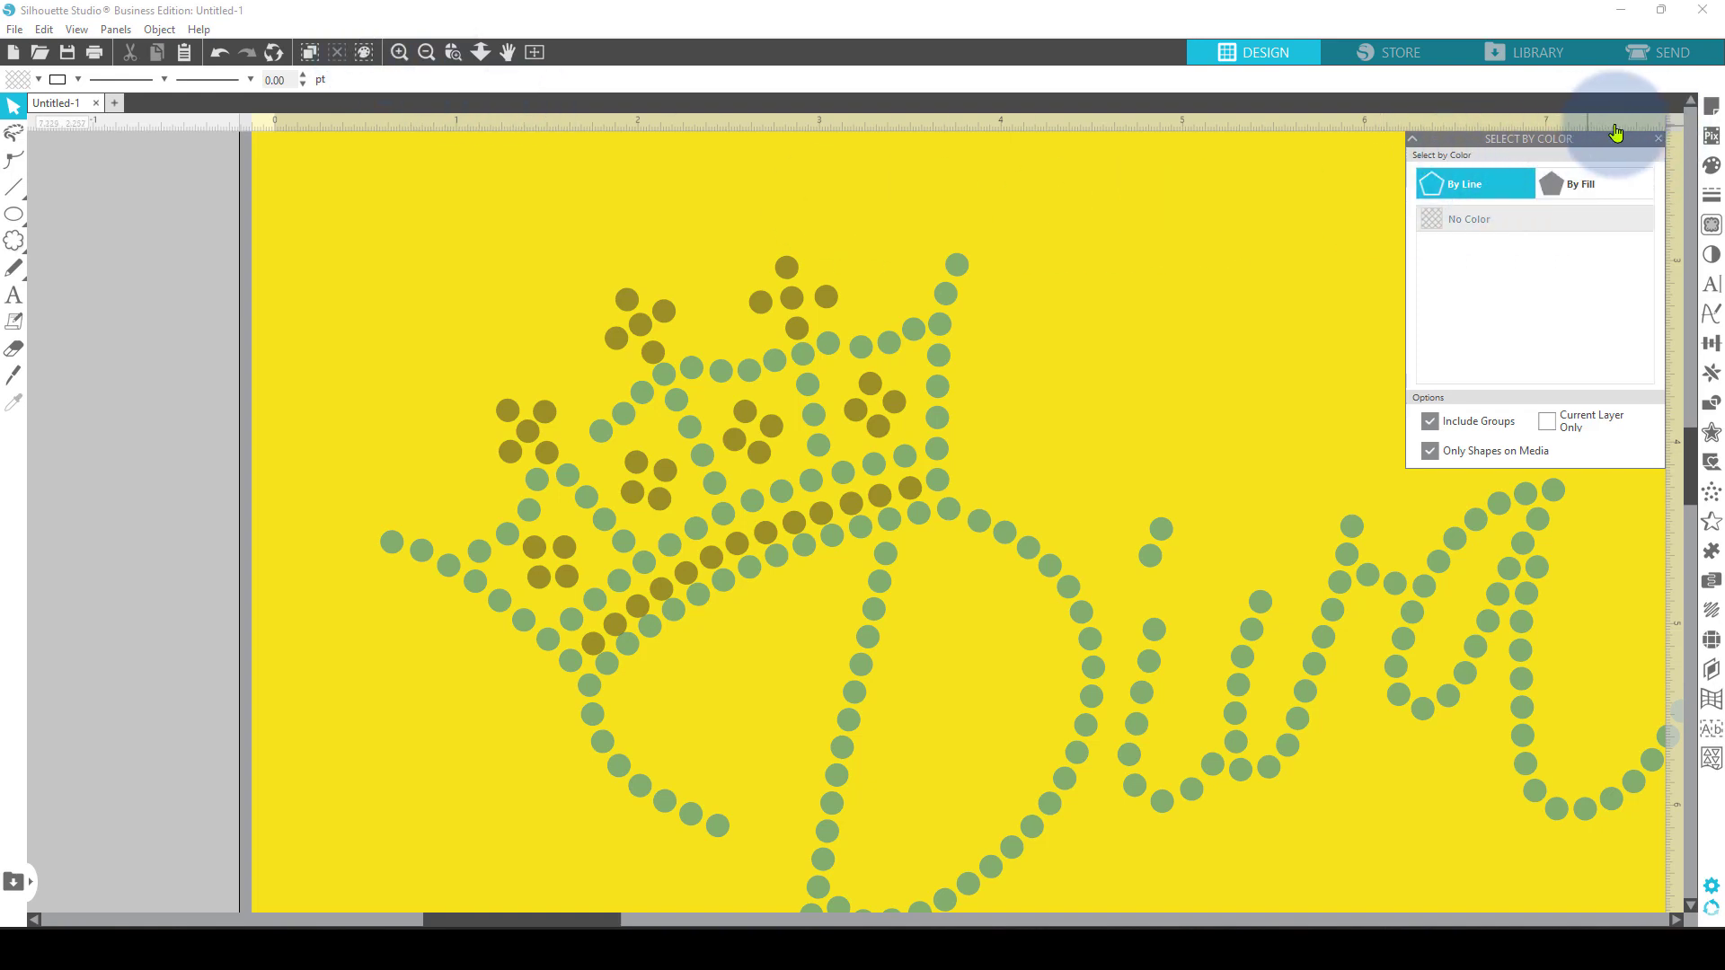
pyautogui.click(1598, 194)
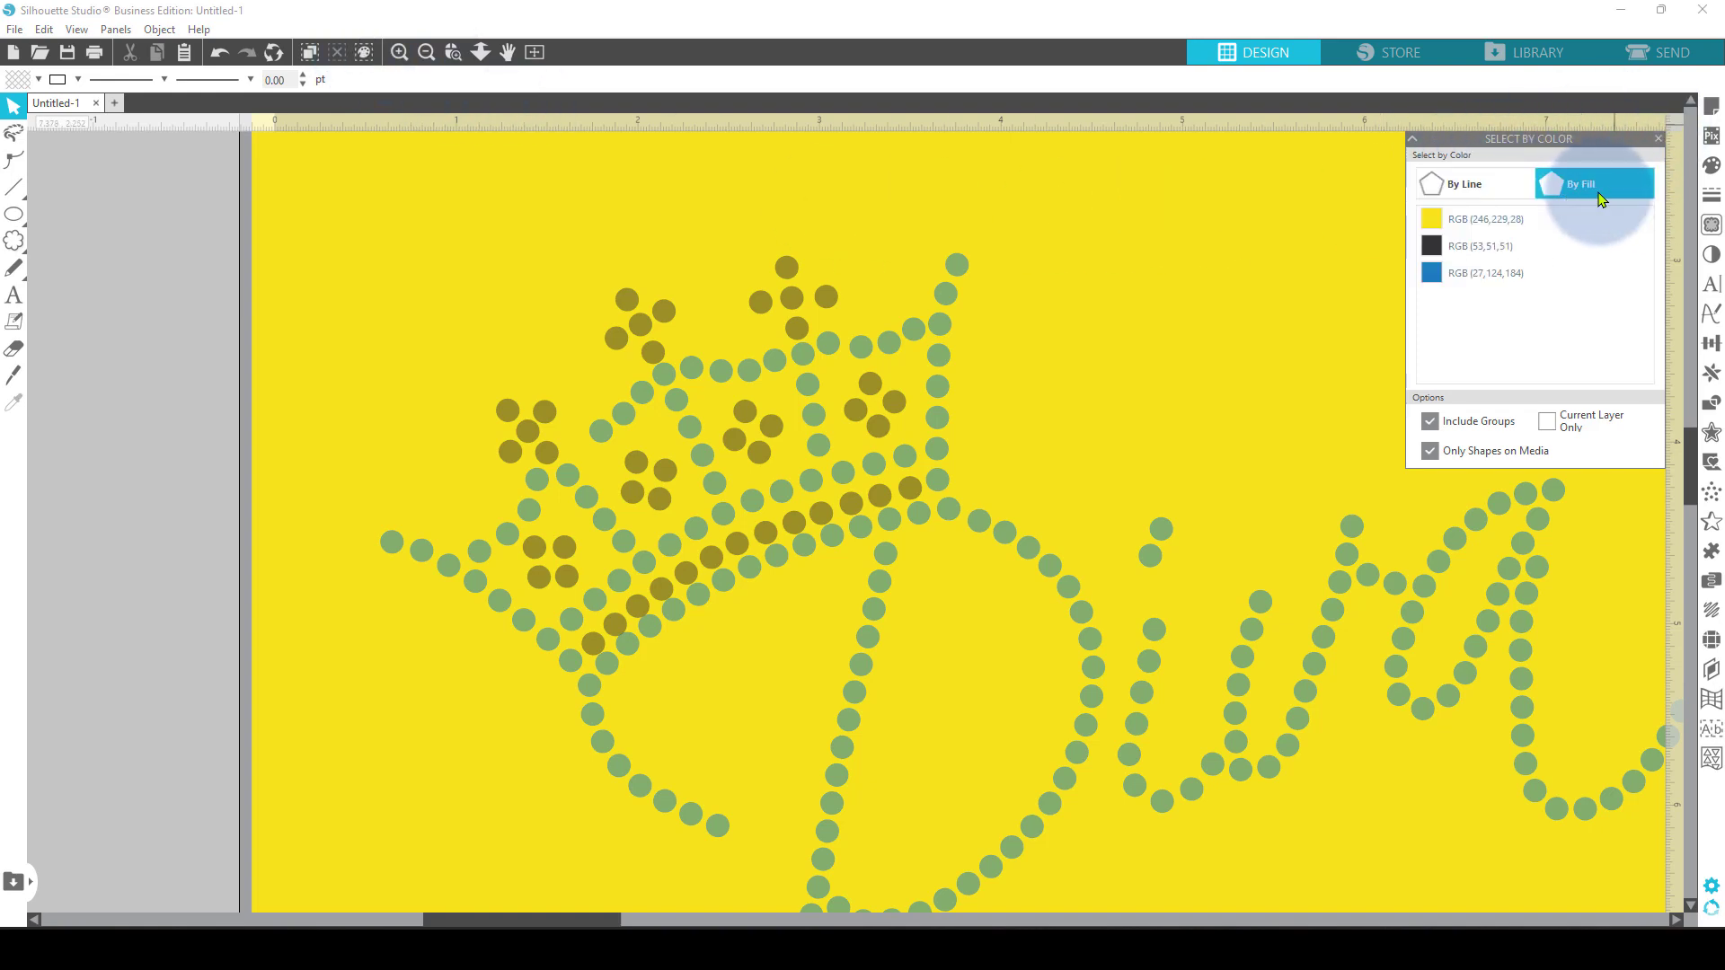
pyautogui.click(1469, 258)
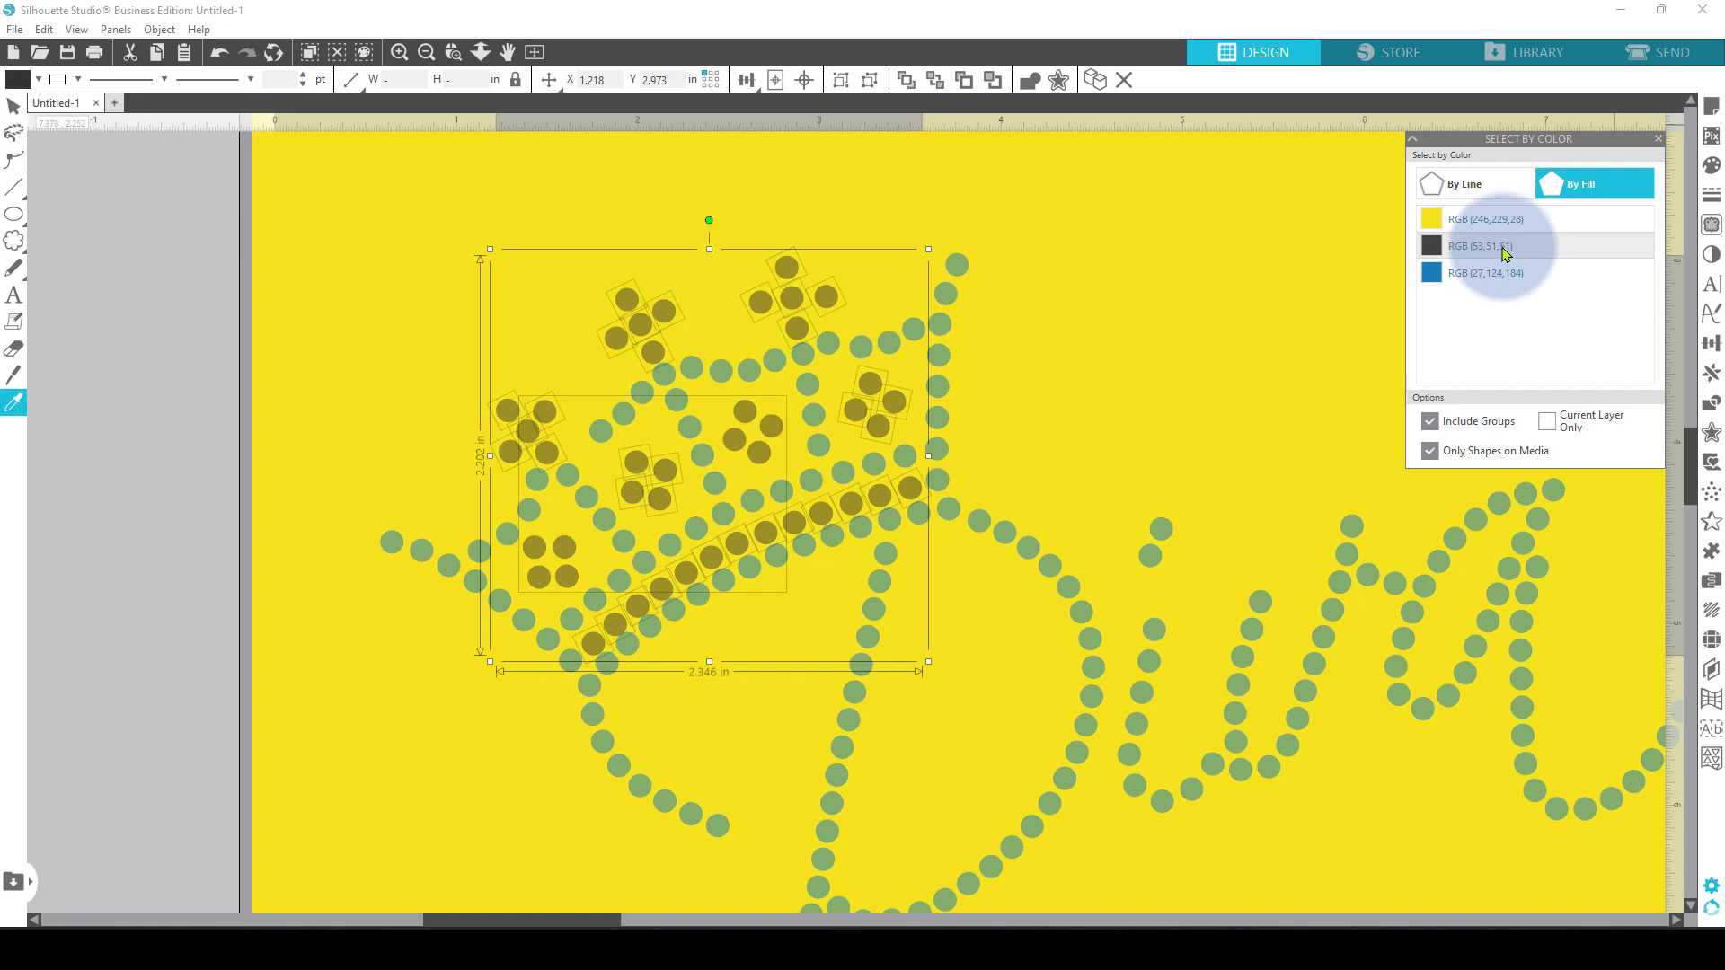
pyautogui.hotkey('ctrl', 'g')
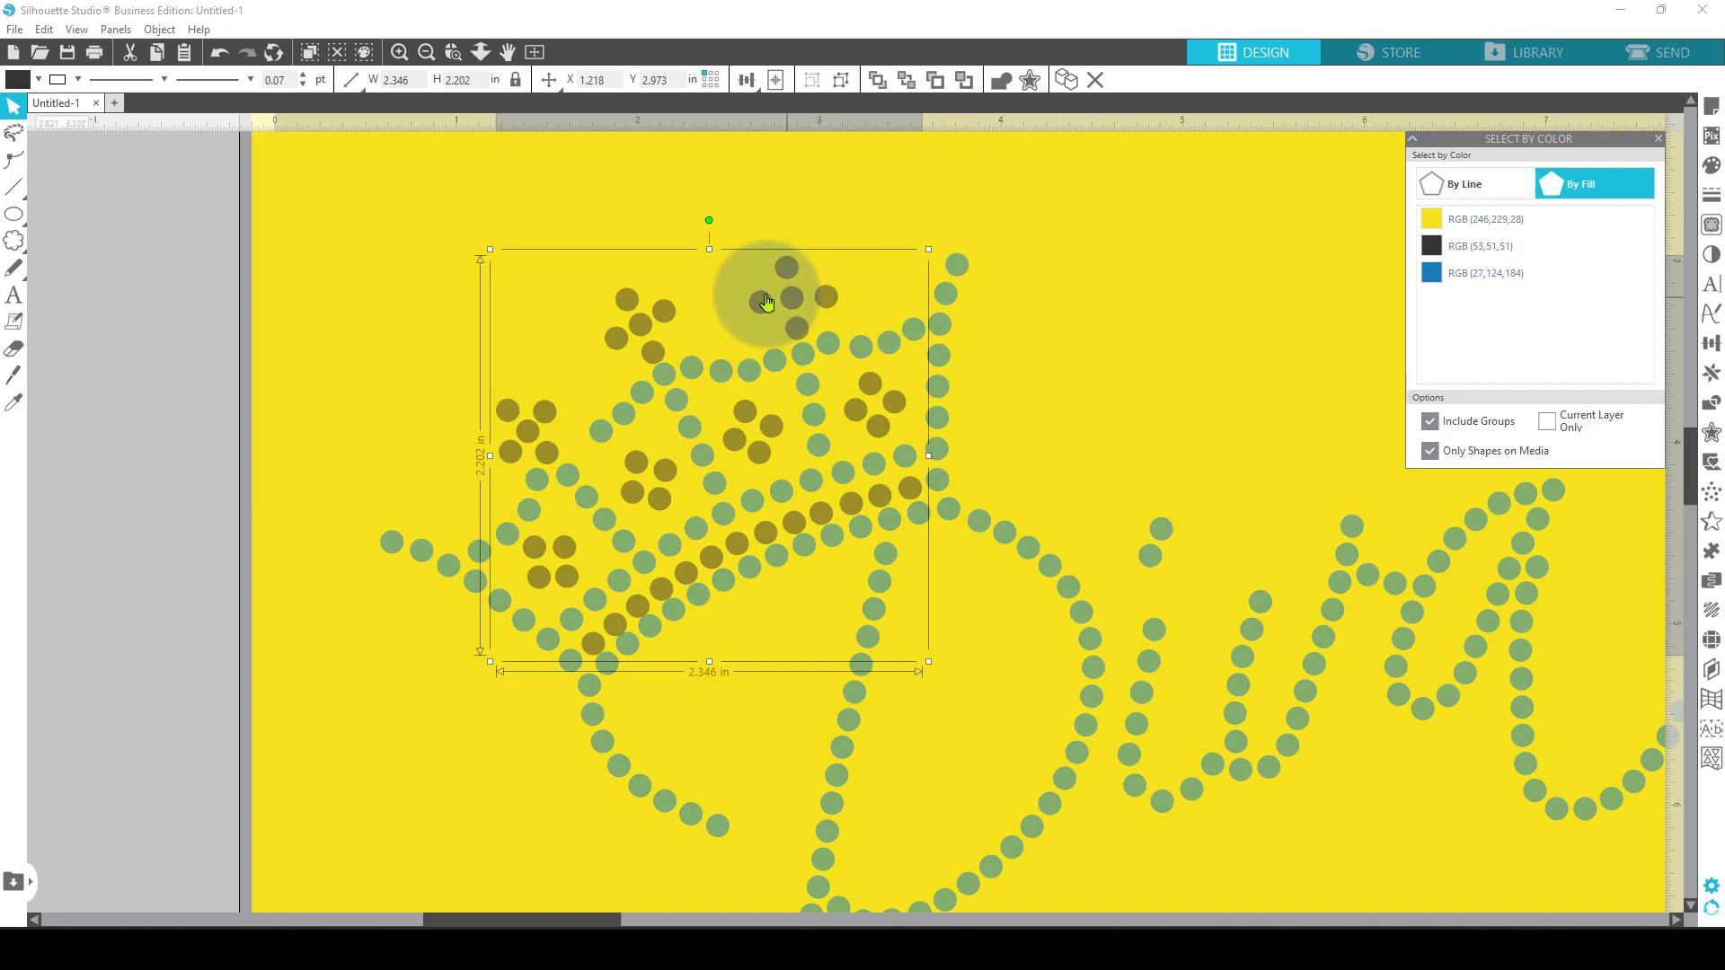
# - Group the dark crown stones with their semi-transparent yellow template background
pyautogui.click(401, 222)
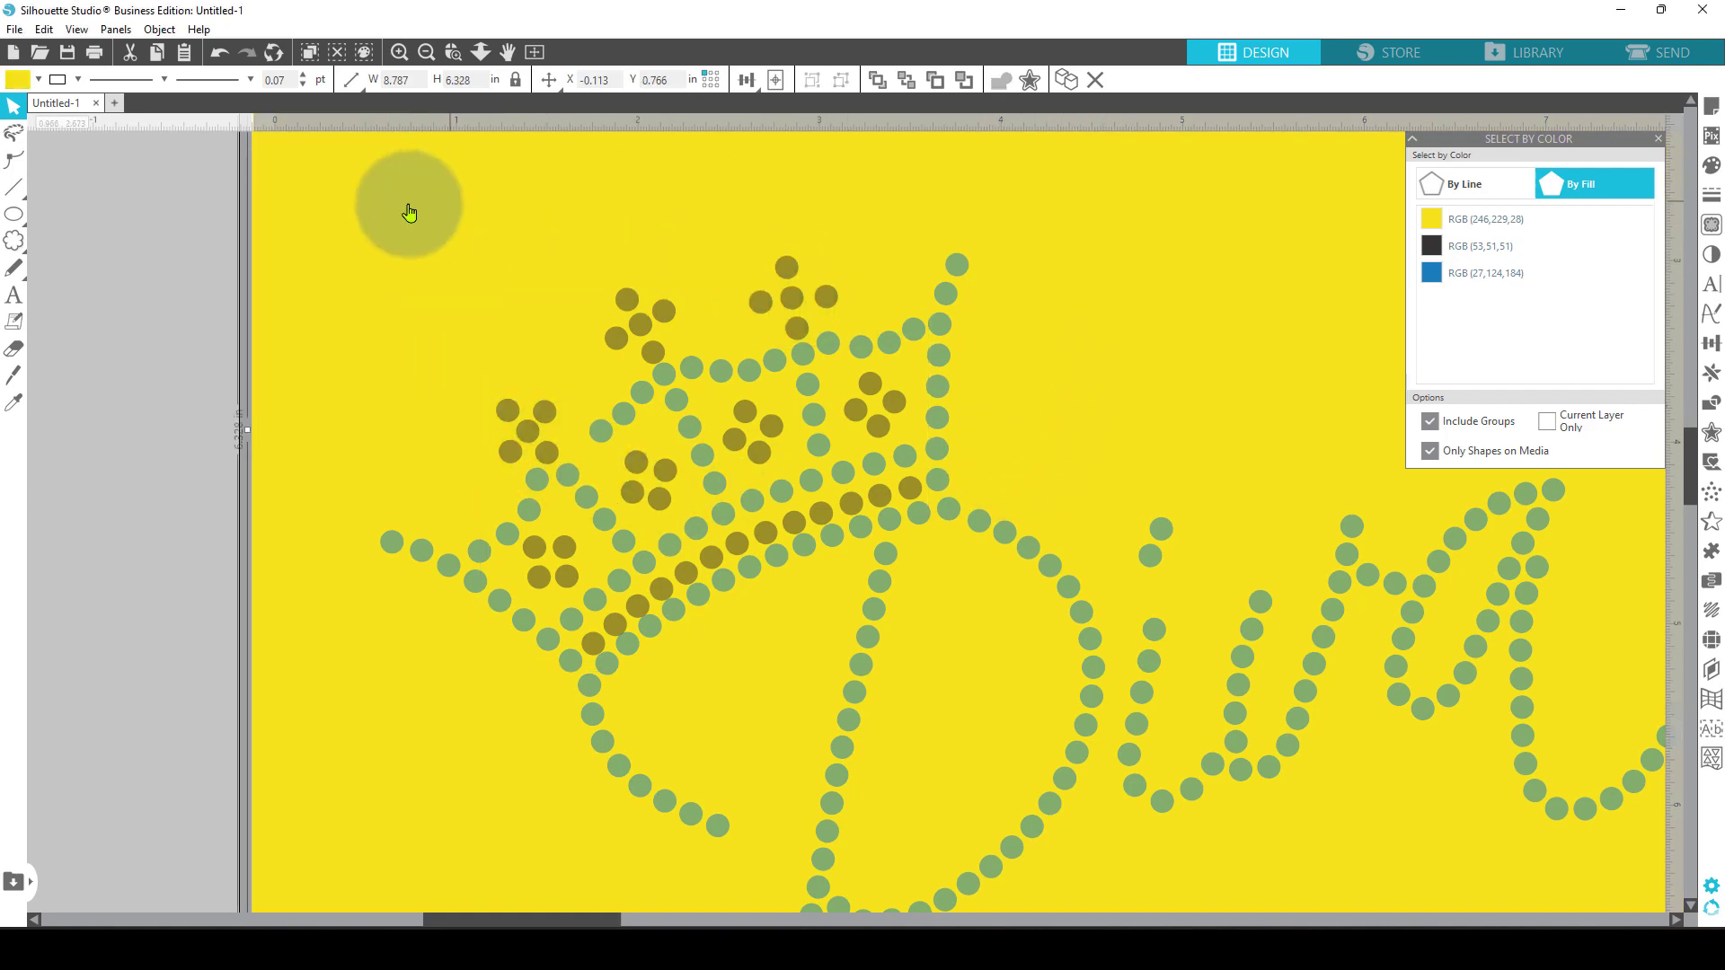
pyautogui.click(647, 333)
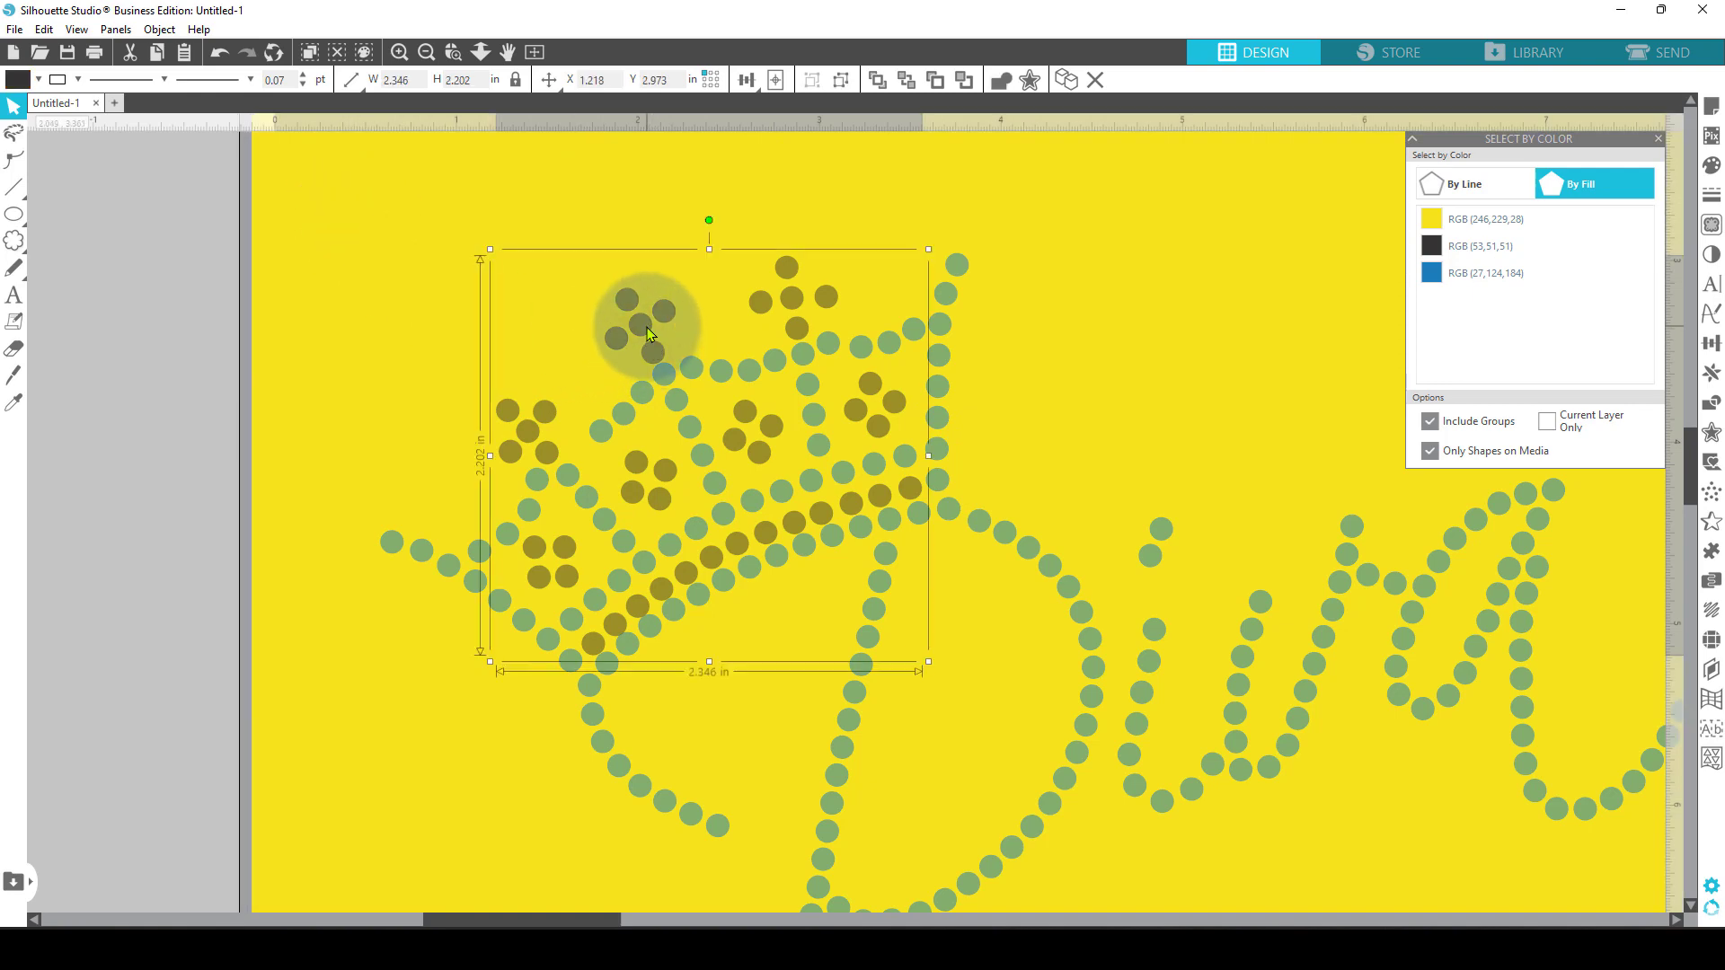
pyautogui.click(325, 204)
pyautogui.rightClick(325, 208)
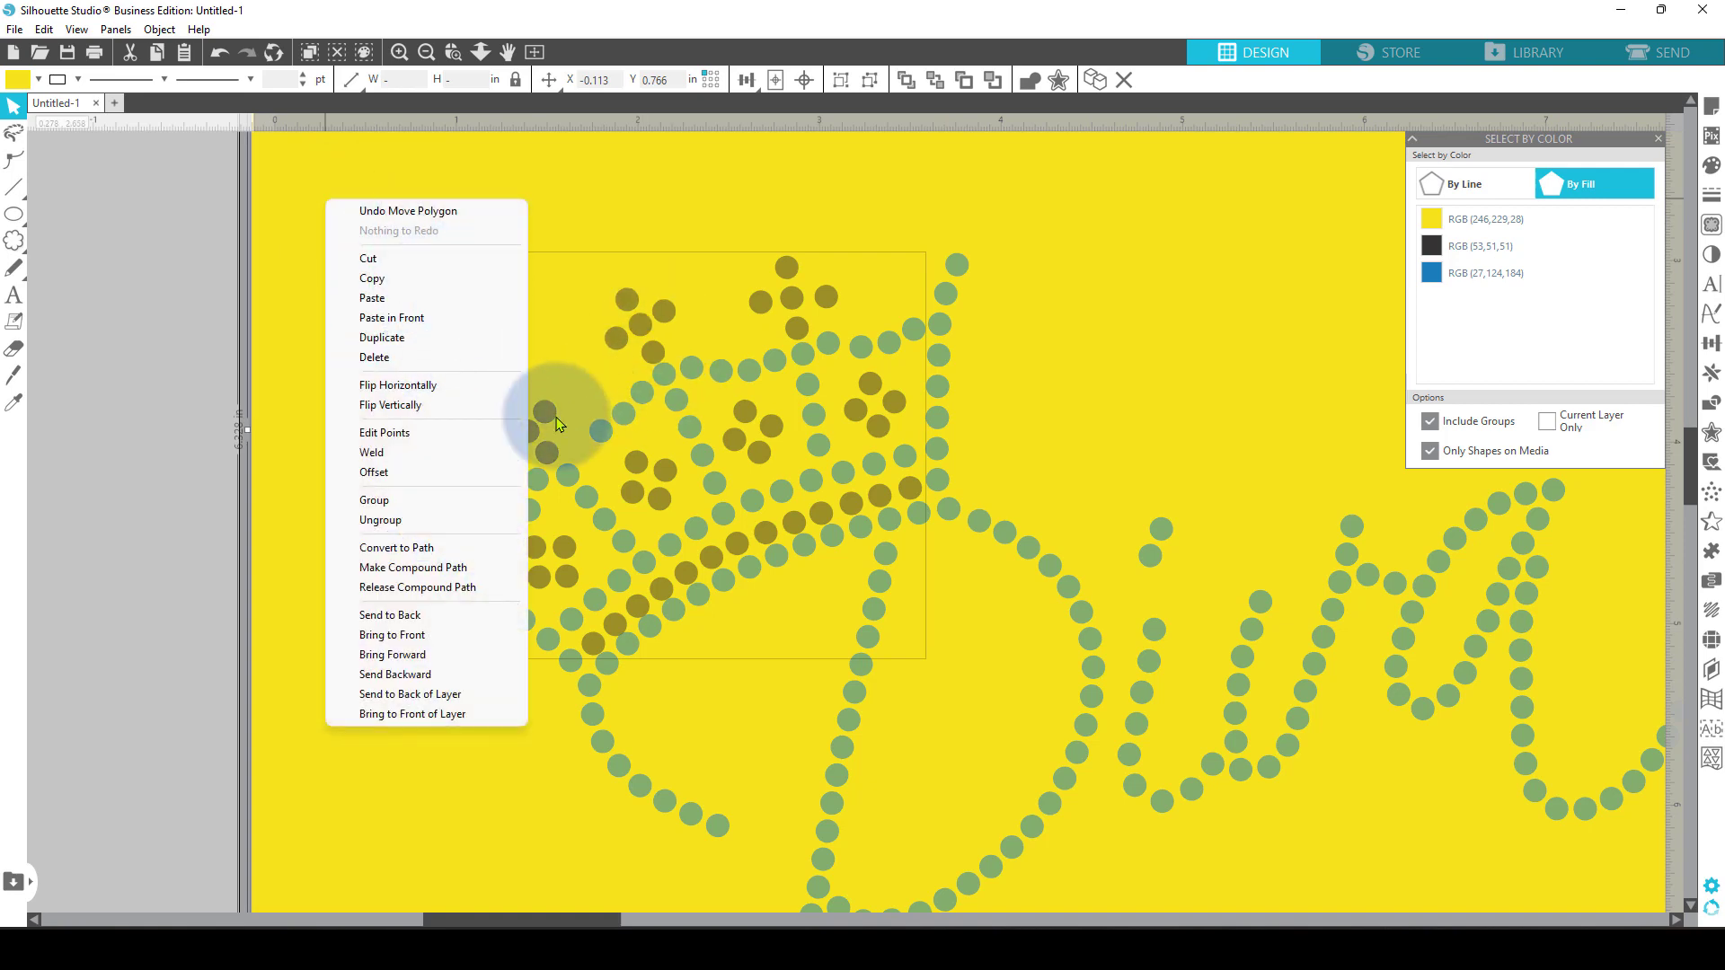
pyautogui.click(435, 500)
# - Move the crown-detail template off the Diva template and place it alongside, level with it
pyautogui.moveTo(455, 317); pyautogui.dragTo(102, 407)
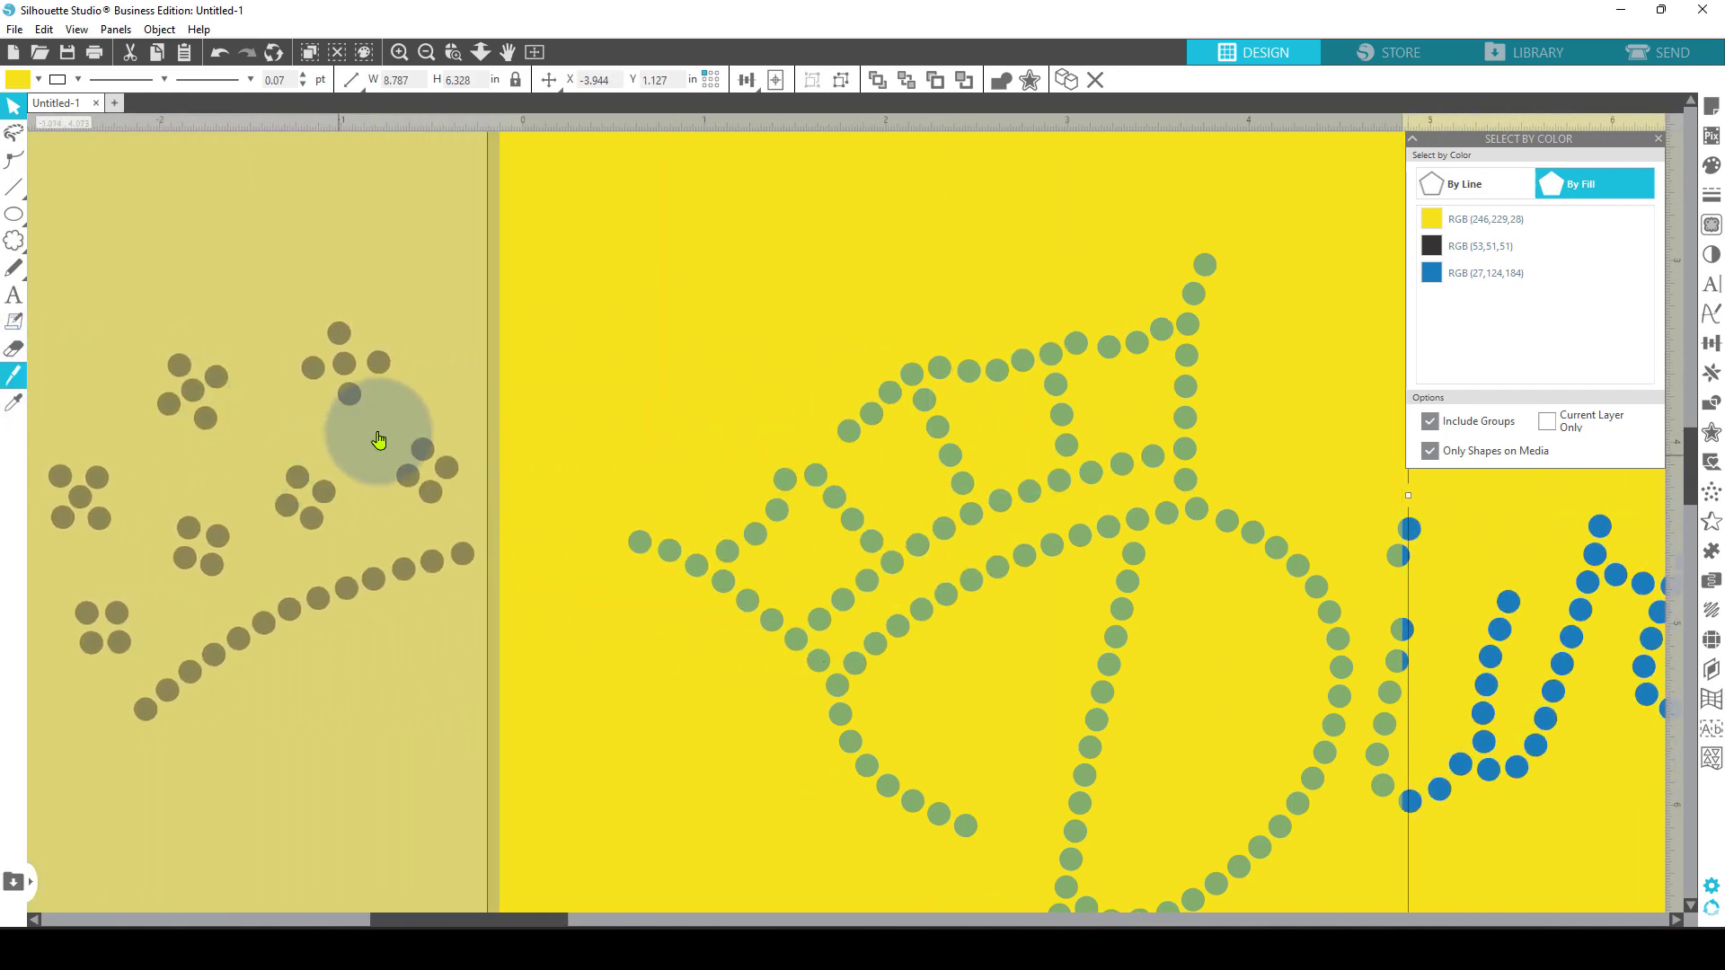
pyautogui.moveTo(396, 438)
pyautogui.mouseDown()
pyautogui.moveTo(351, 450)
pyautogui.moveTo(366, 450)
pyautogui.mouseUp()
pyautogui.click(428, 54)
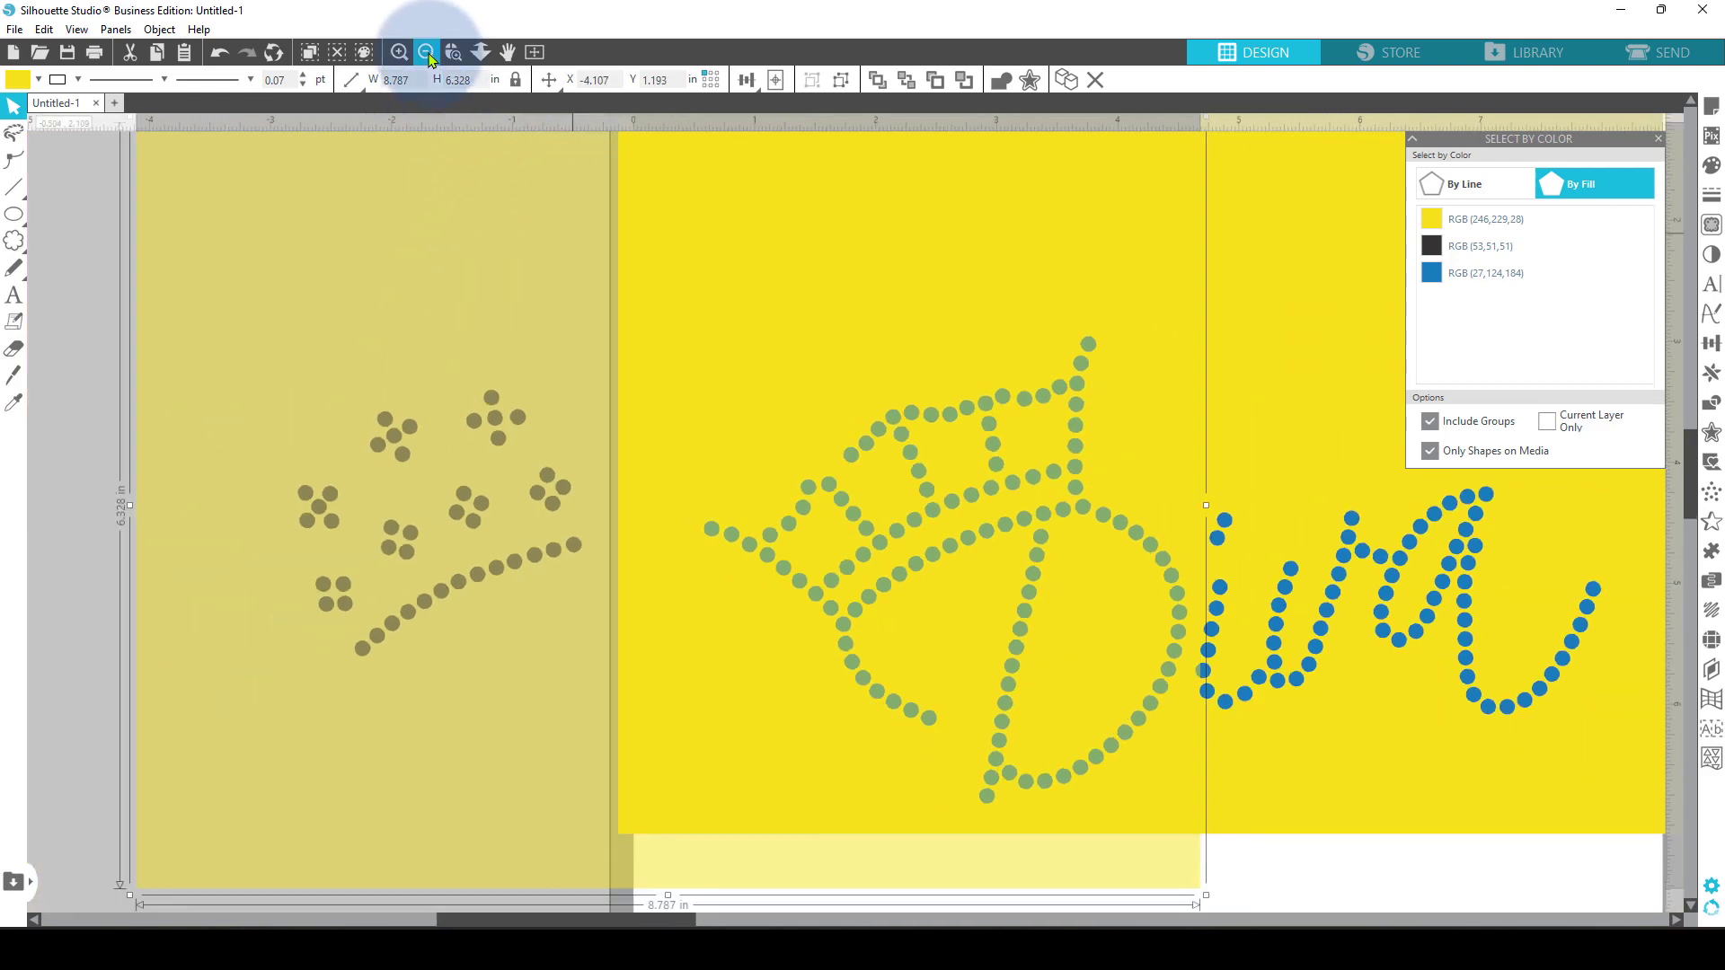
pyautogui.click(428, 54)
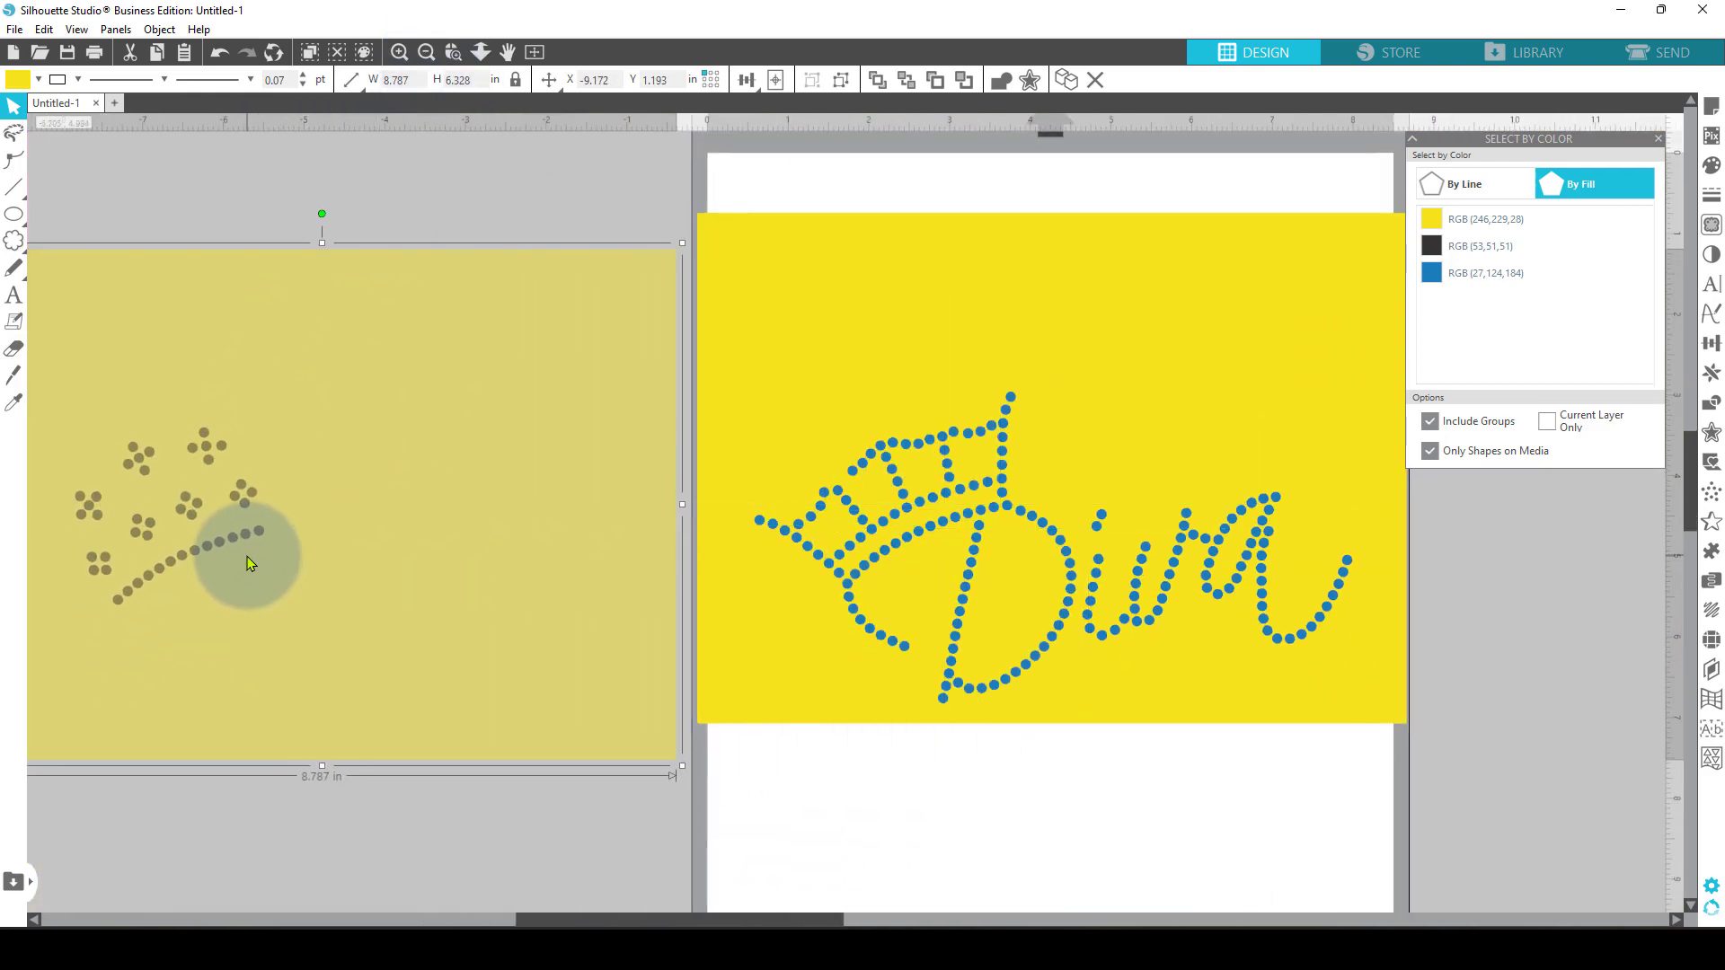
pyautogui.click(860, 527)
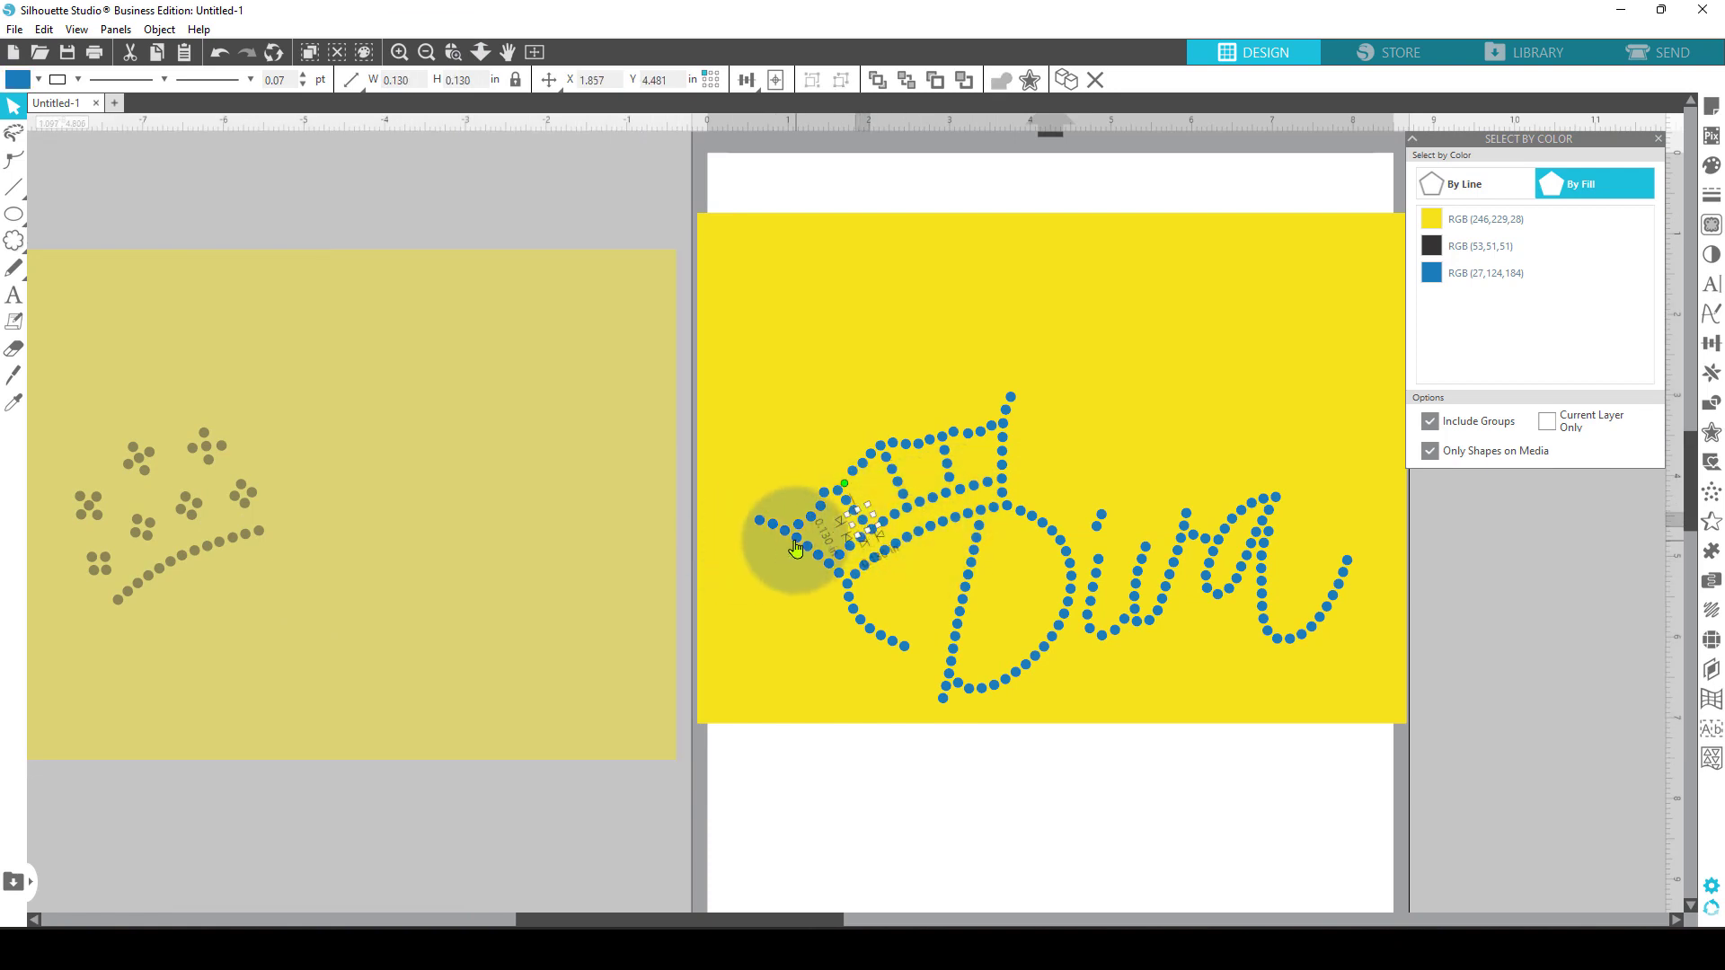
pyautogui.moveTo(597, 470); pyautogui.dragTo(607, 435)
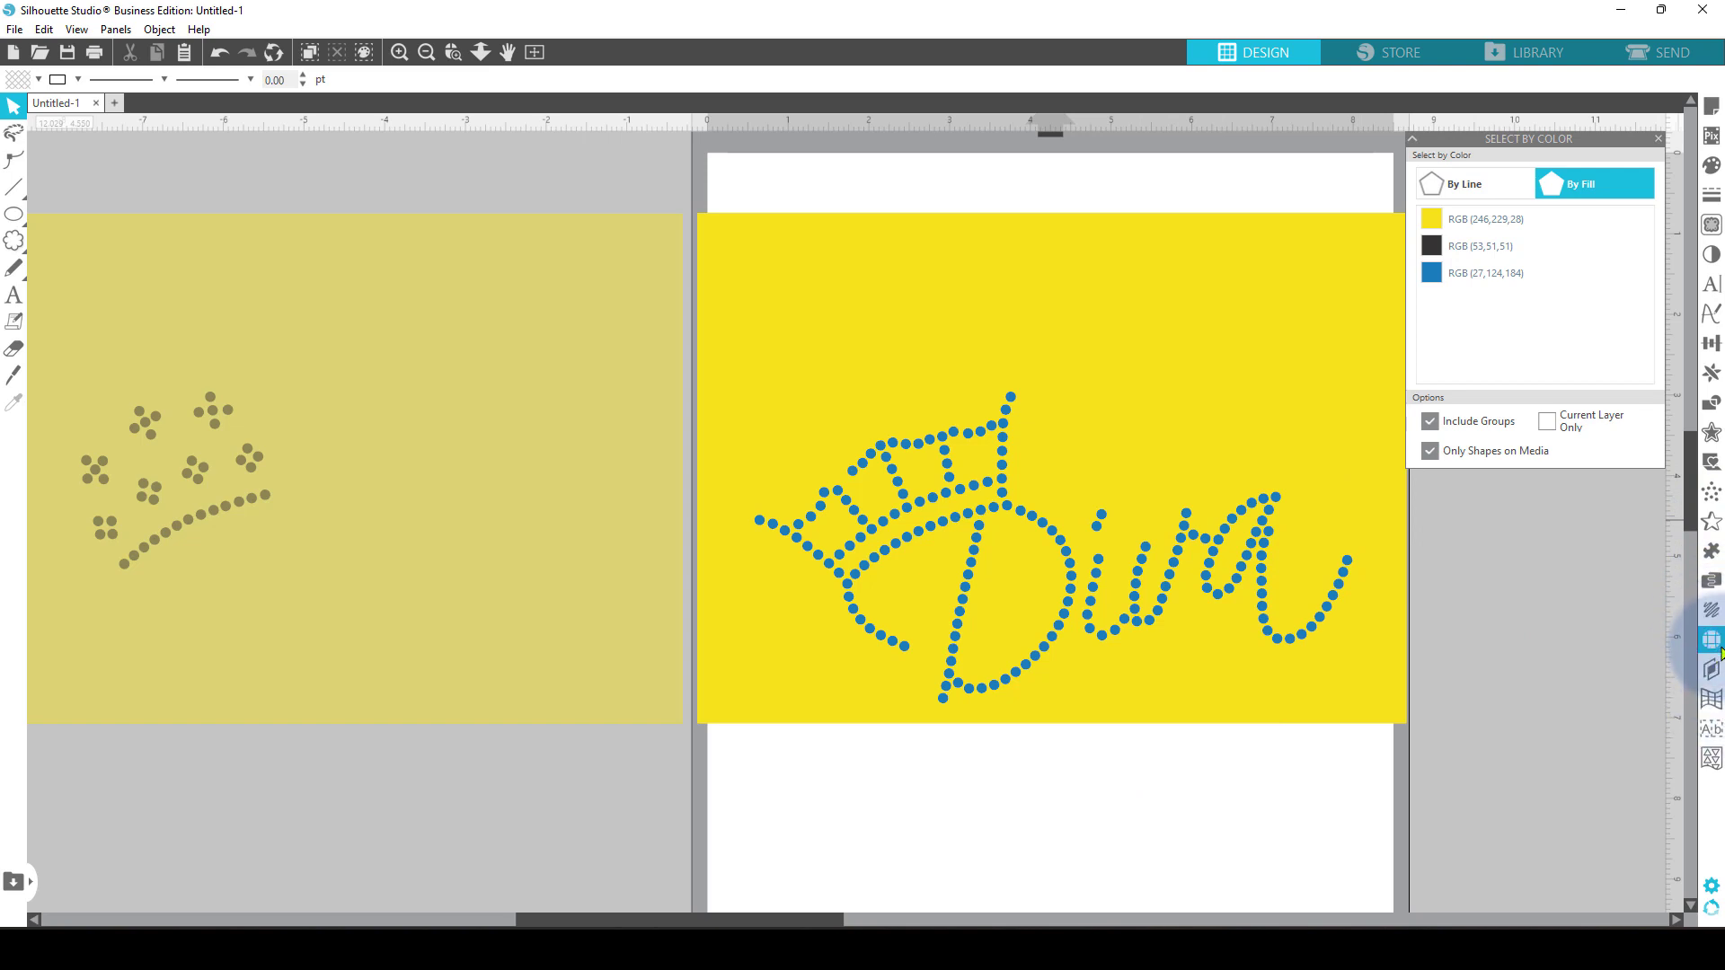
# - Add a single 10ss freehand rhinestone in the gap of the crown's outline on the Diva template
pyautogui.click(1712, 642)
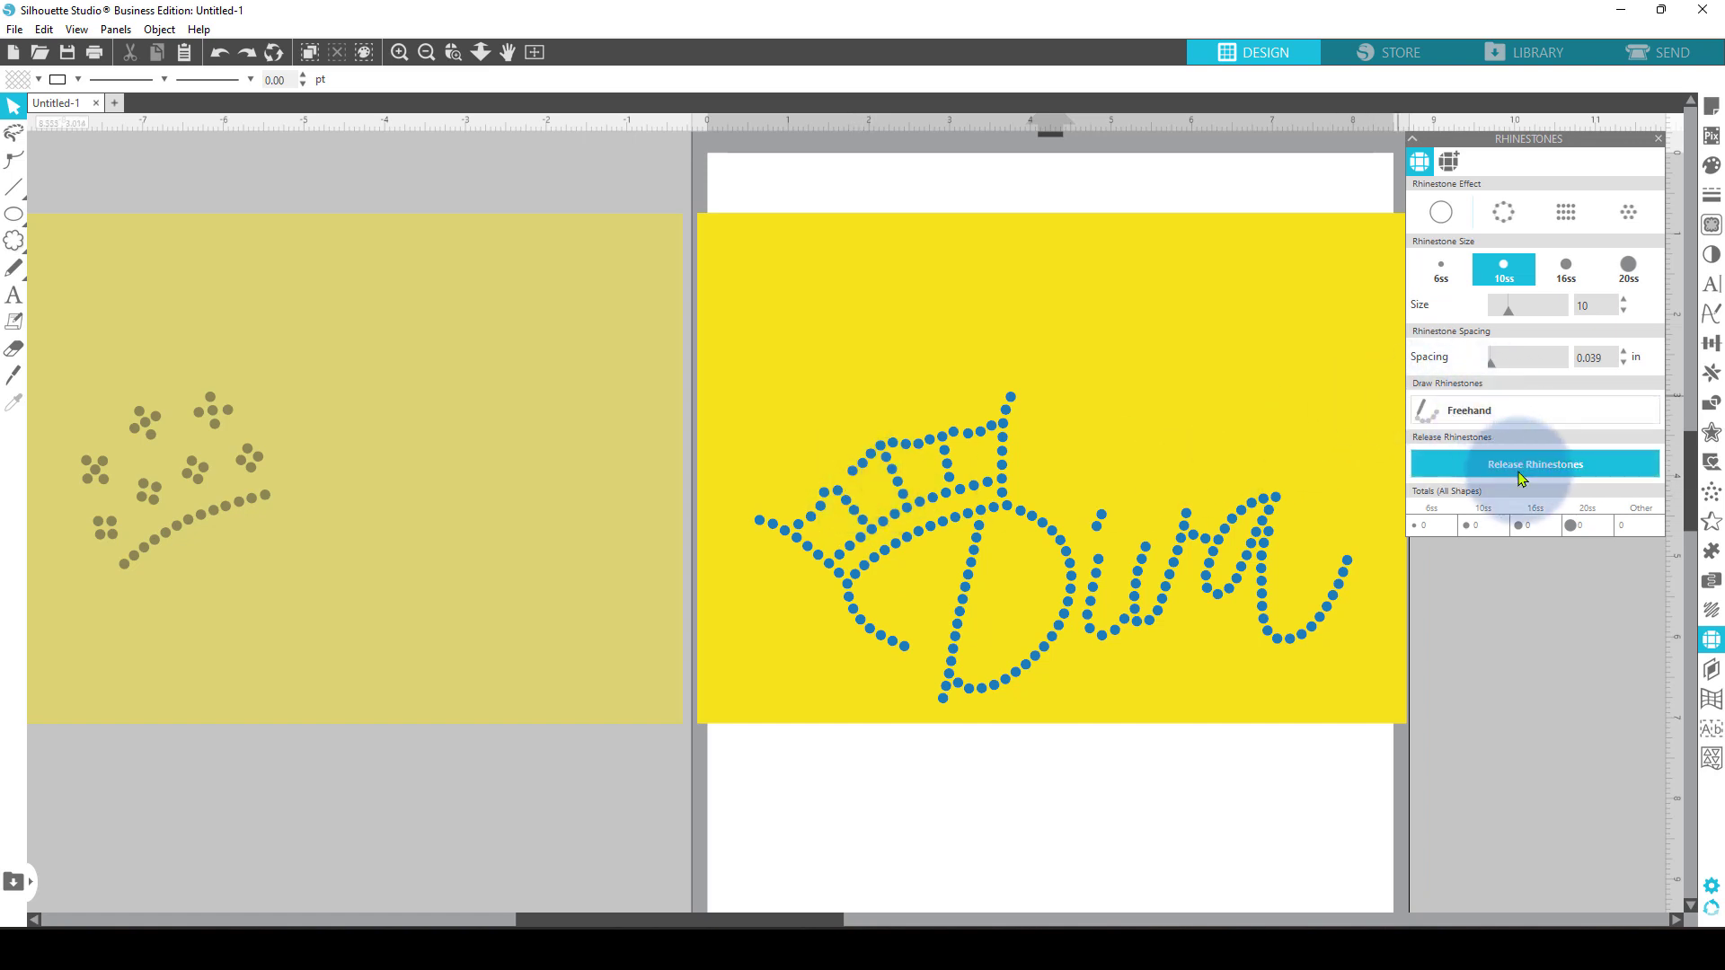
pyautogui.click(1474, 412)
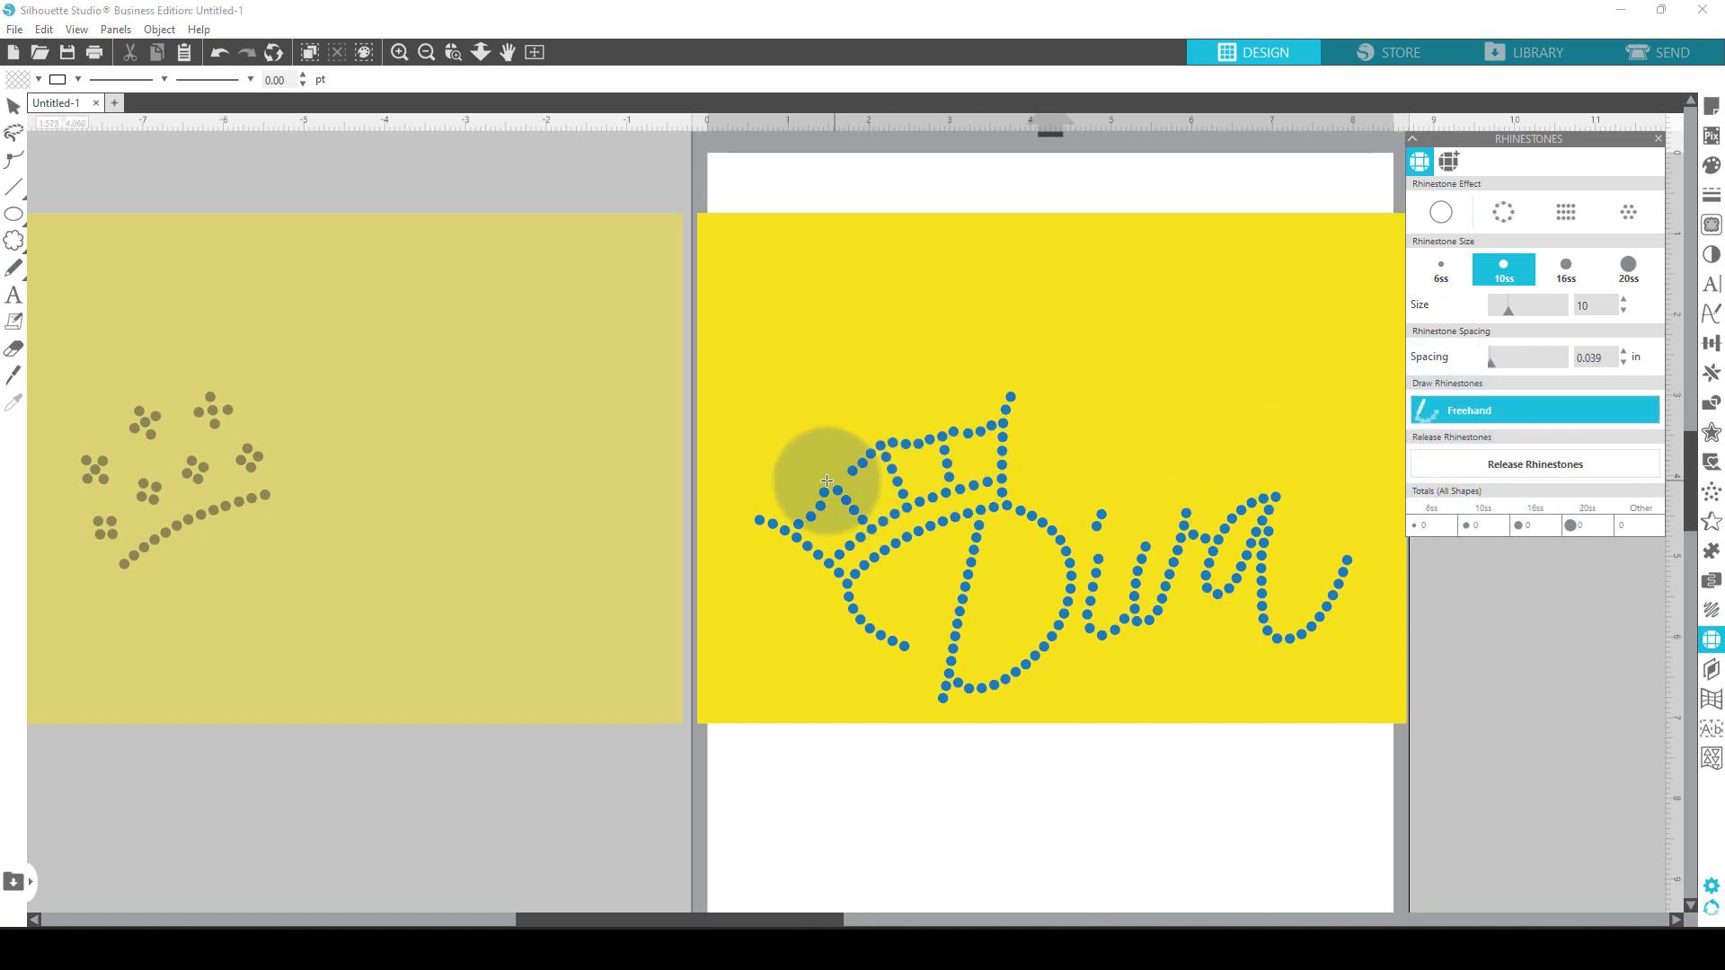
pyautogui.click(452, 52)
pyautogui.moveTo(786, 430); pyautogui.dragTo(1025, 580)
pyautogui.click(1519, 413)
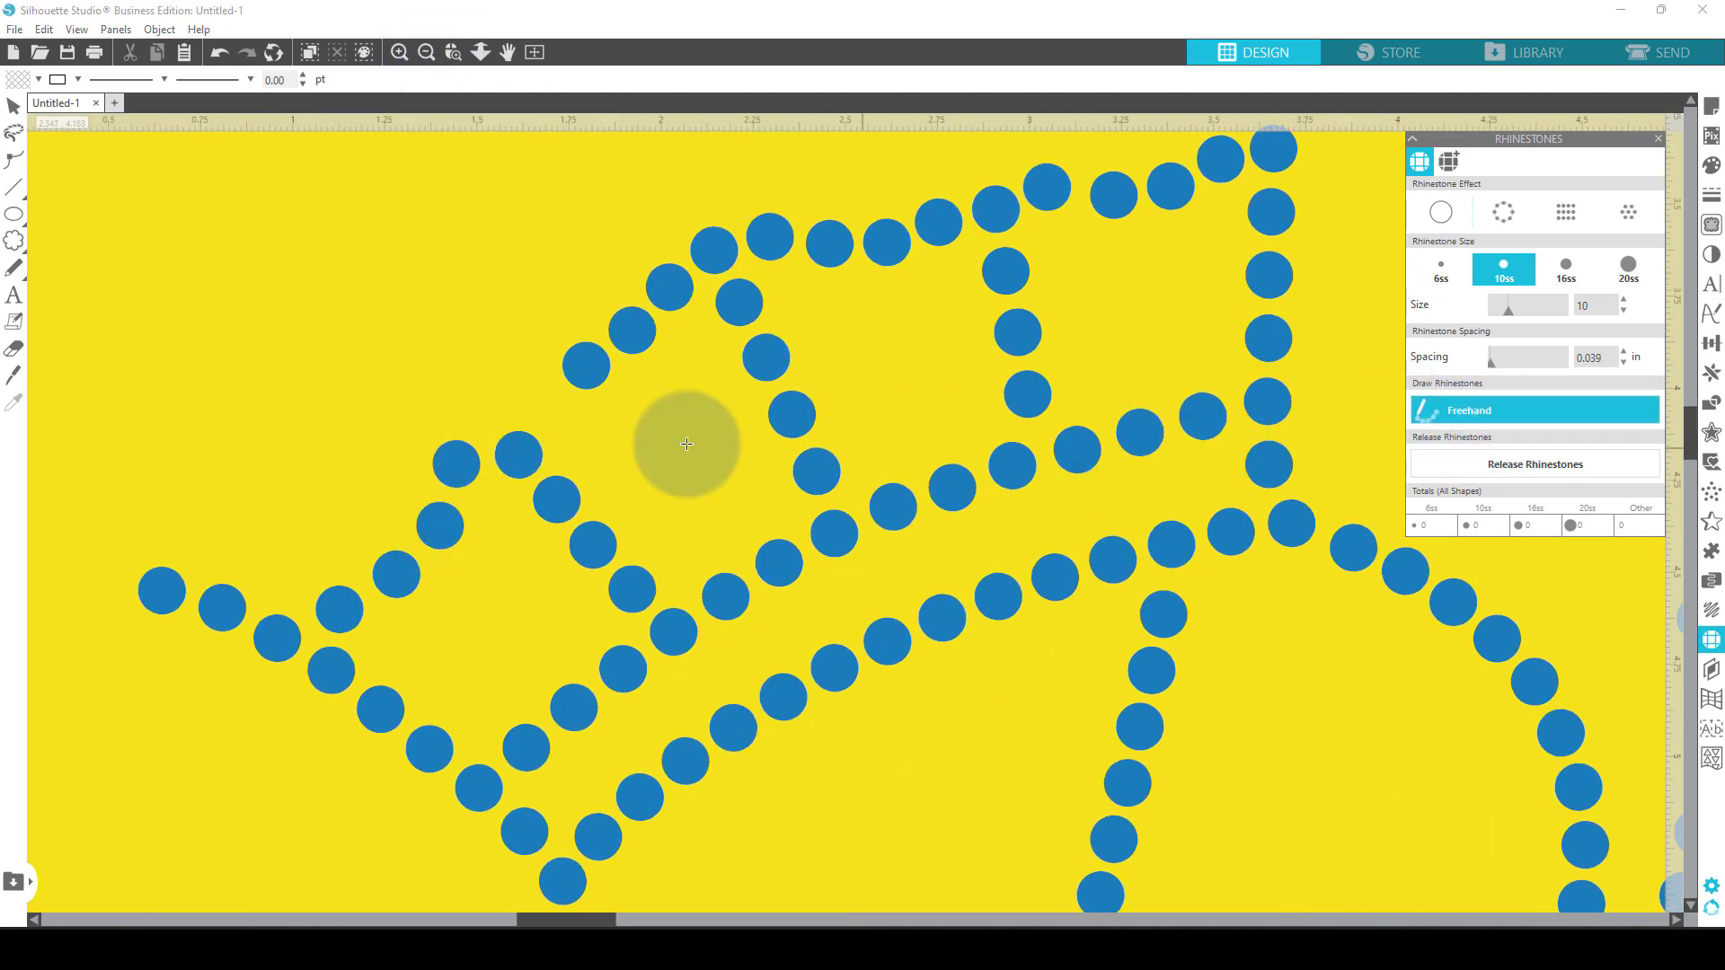
pyautogui.click(550, 411)
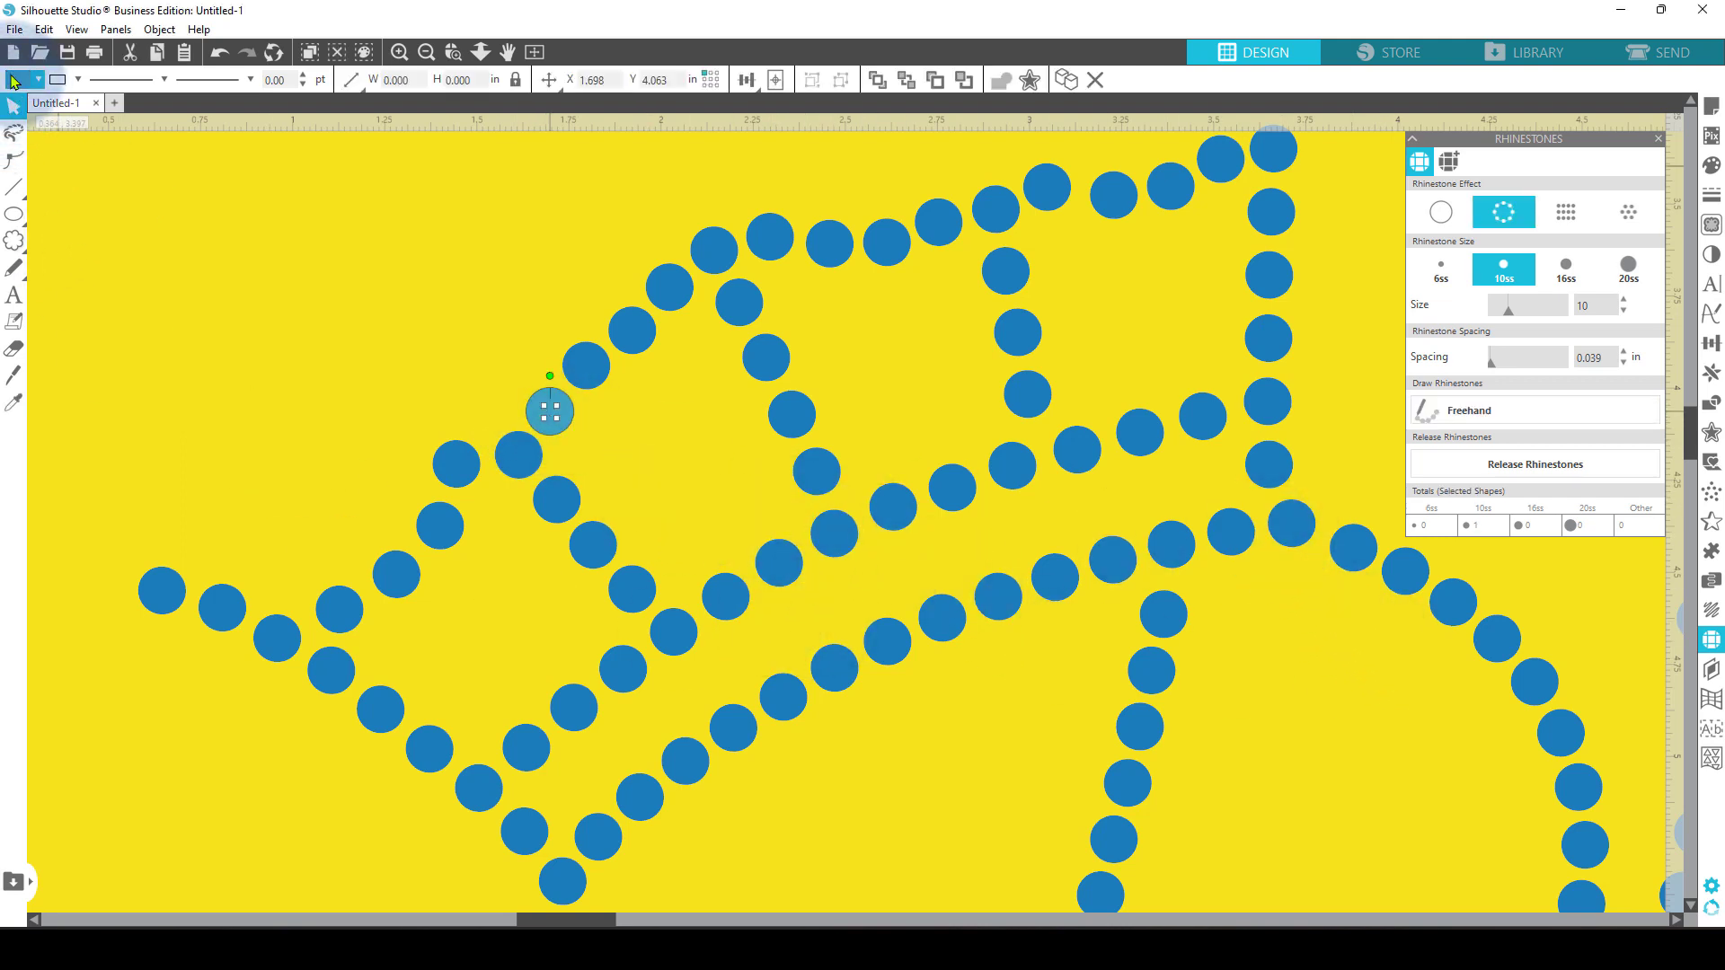
pyautogui.click(14, 81)
pyautogui.click(17, 109)
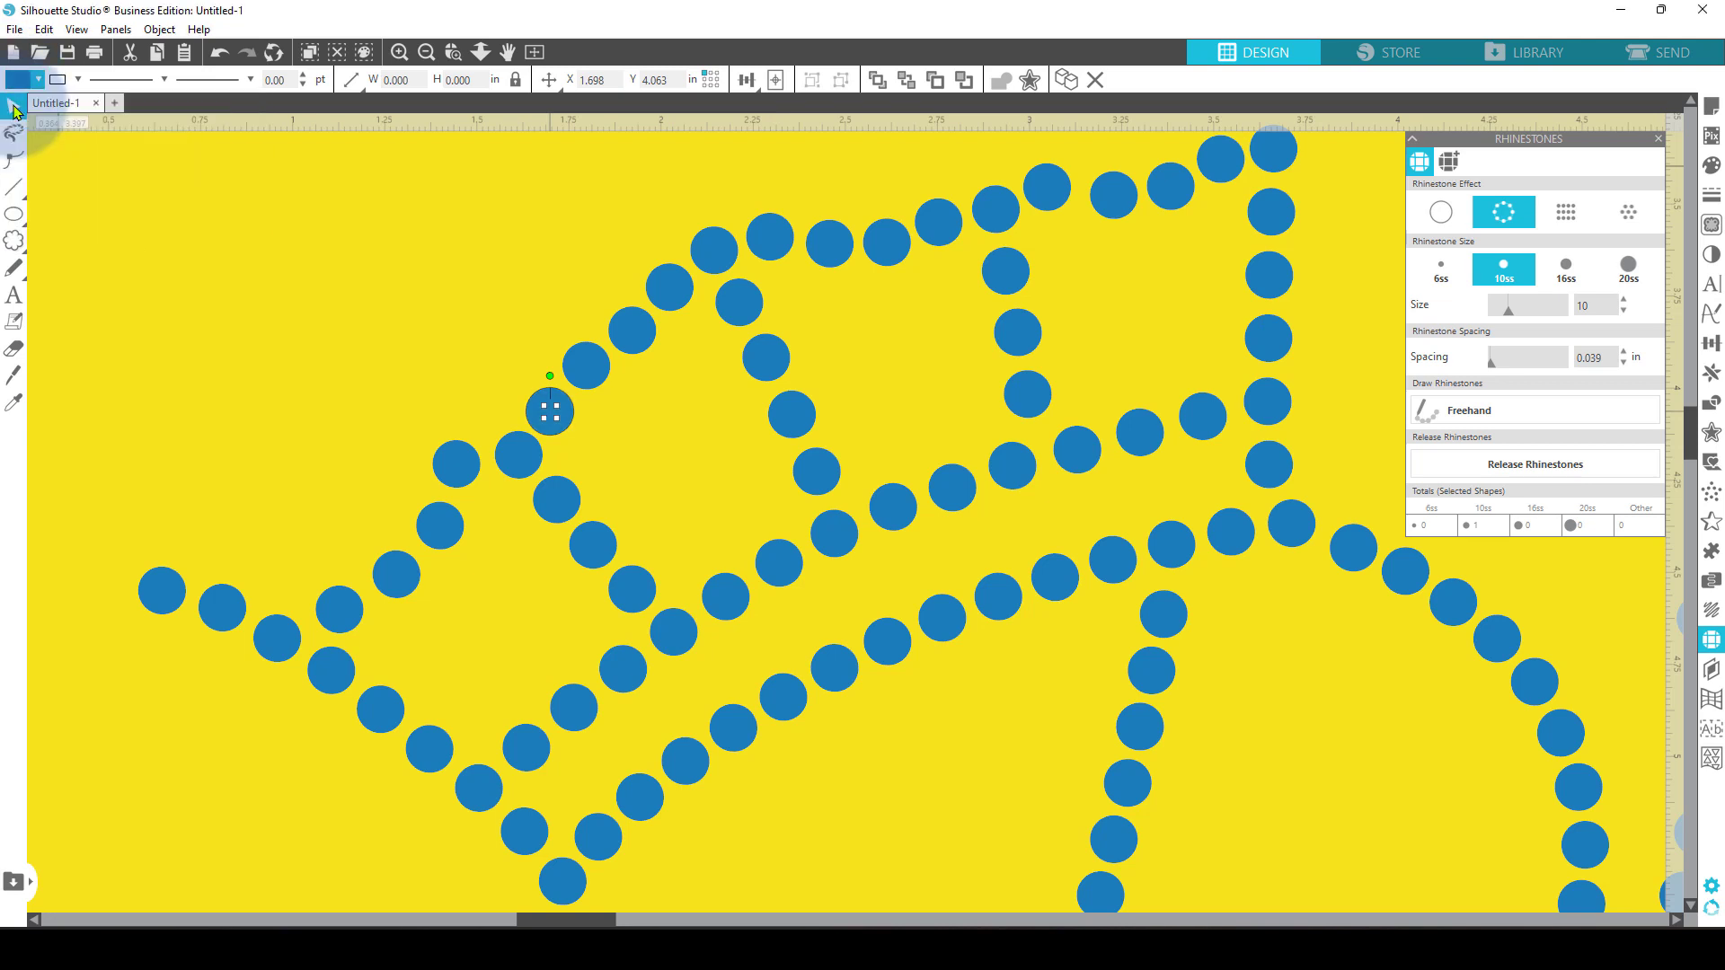
# - Select the Diva stones, the added rhinestone and their yellow background, and group them as one template
pyautogui.click(426, 54)
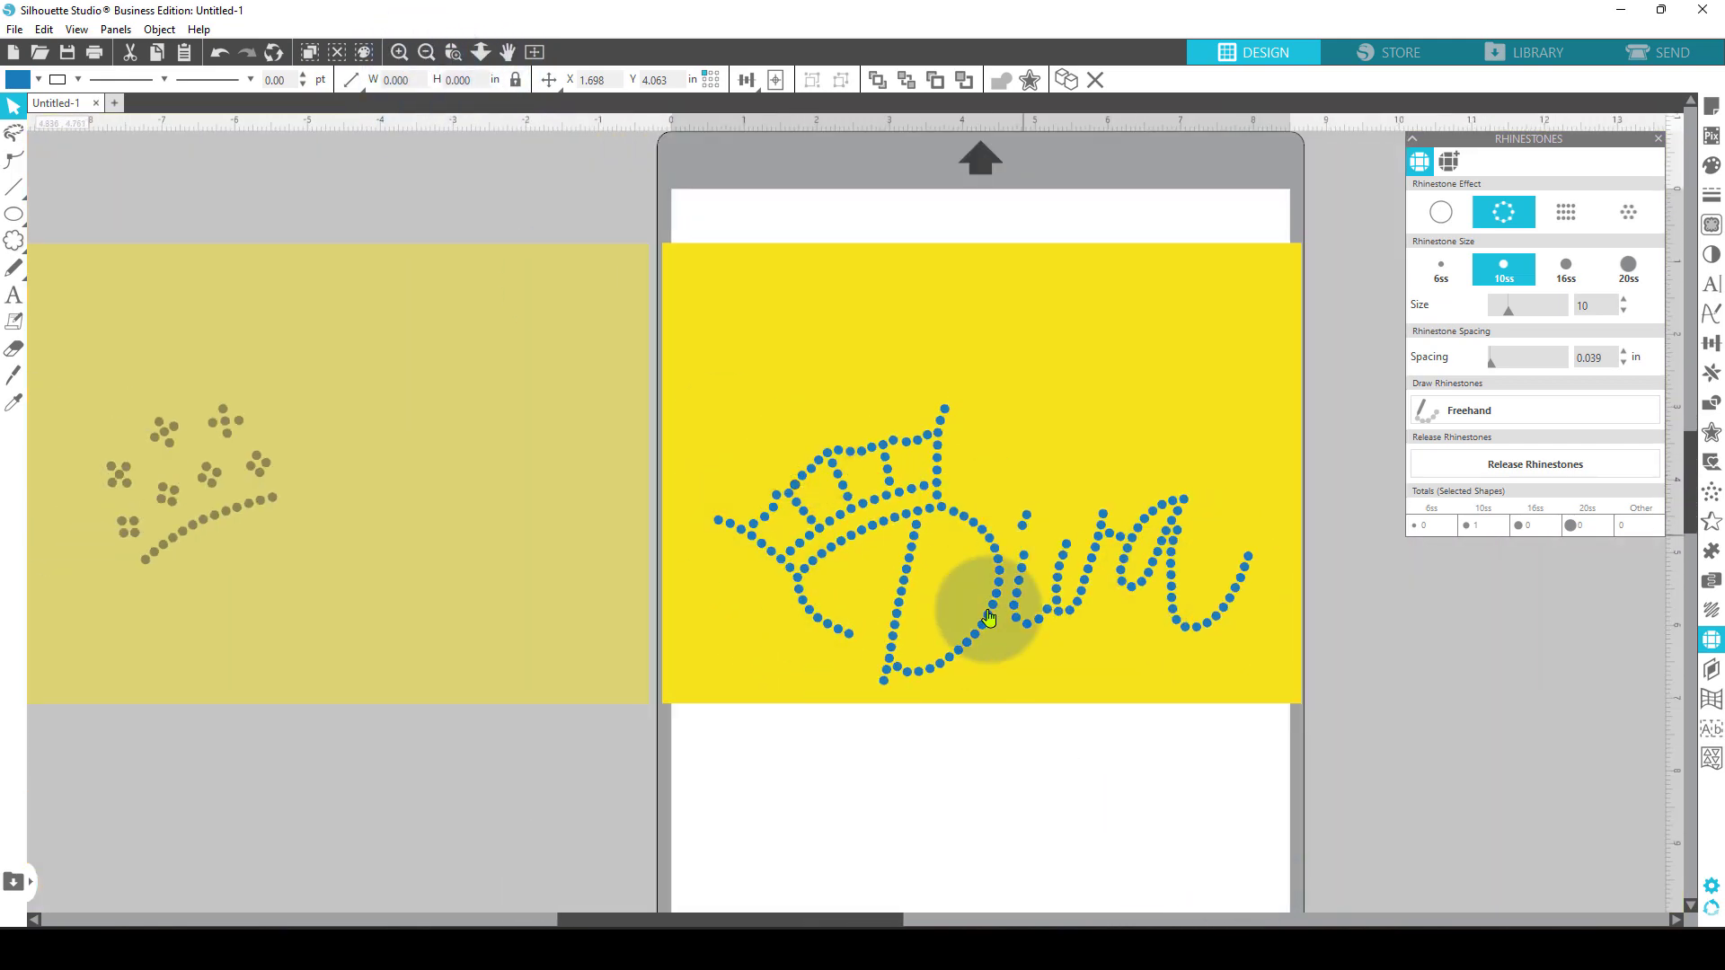
pyautogui.click(1088, 658)
pyautogui.moveTo(1356, 715); pyautogui.dragTo(668, 272)
pyautogui.rightClick(780, 372)
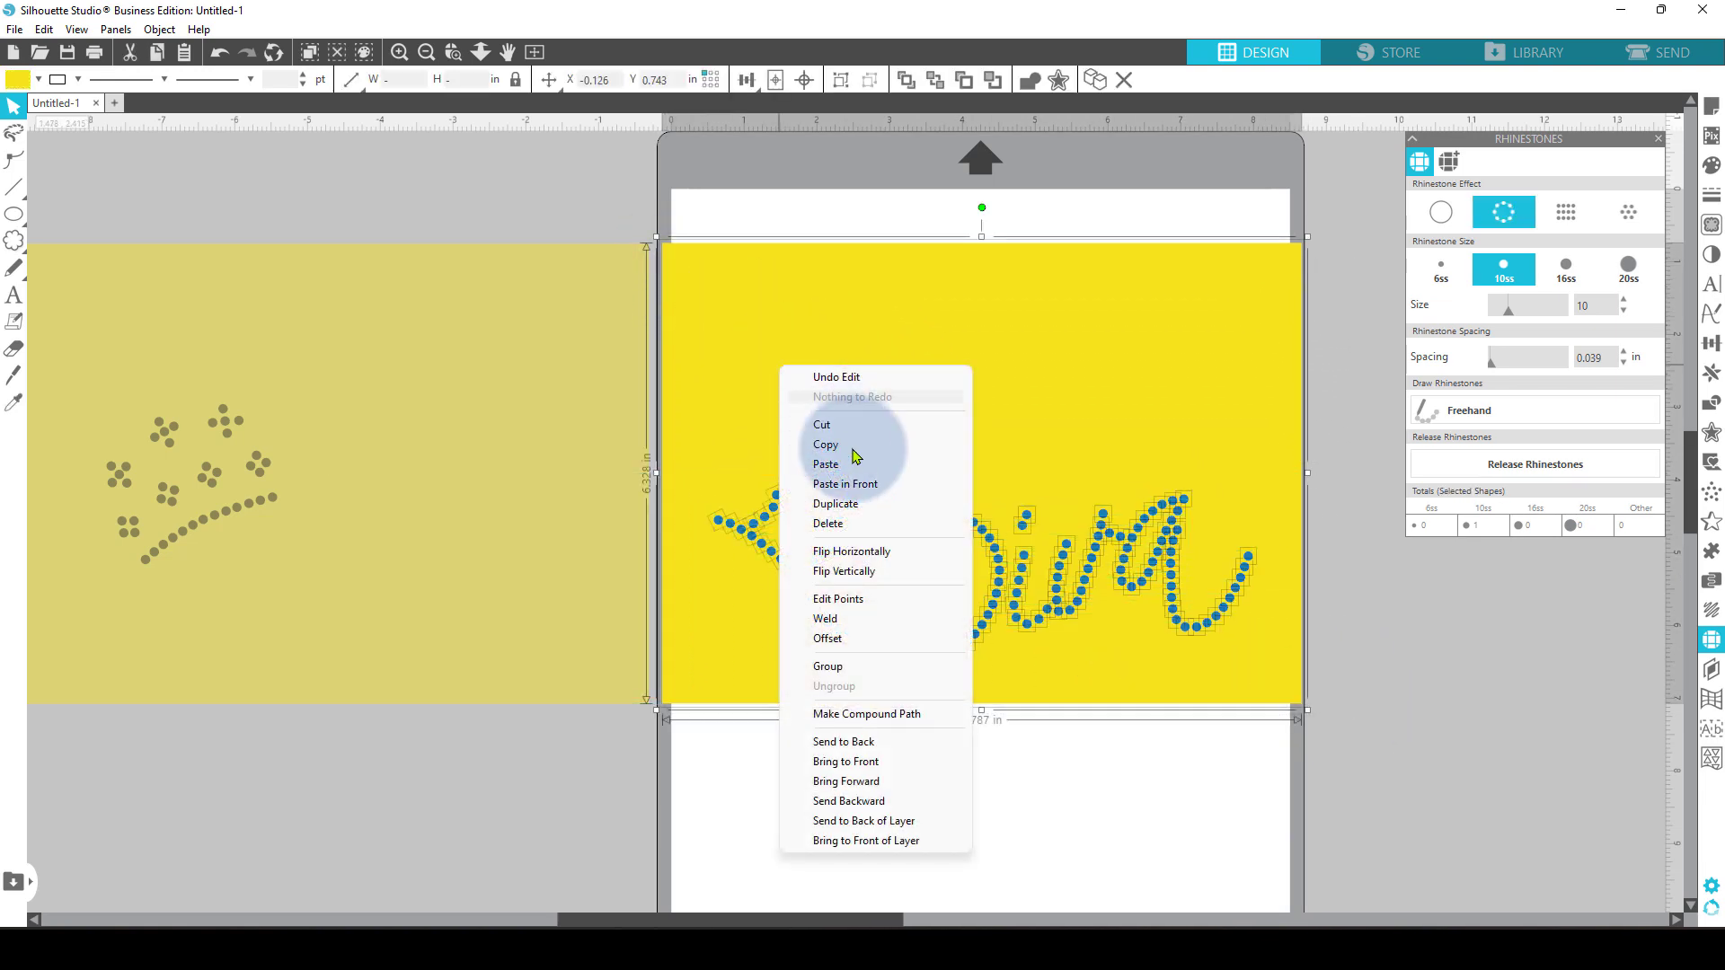
pyautogui.click(898, 665)
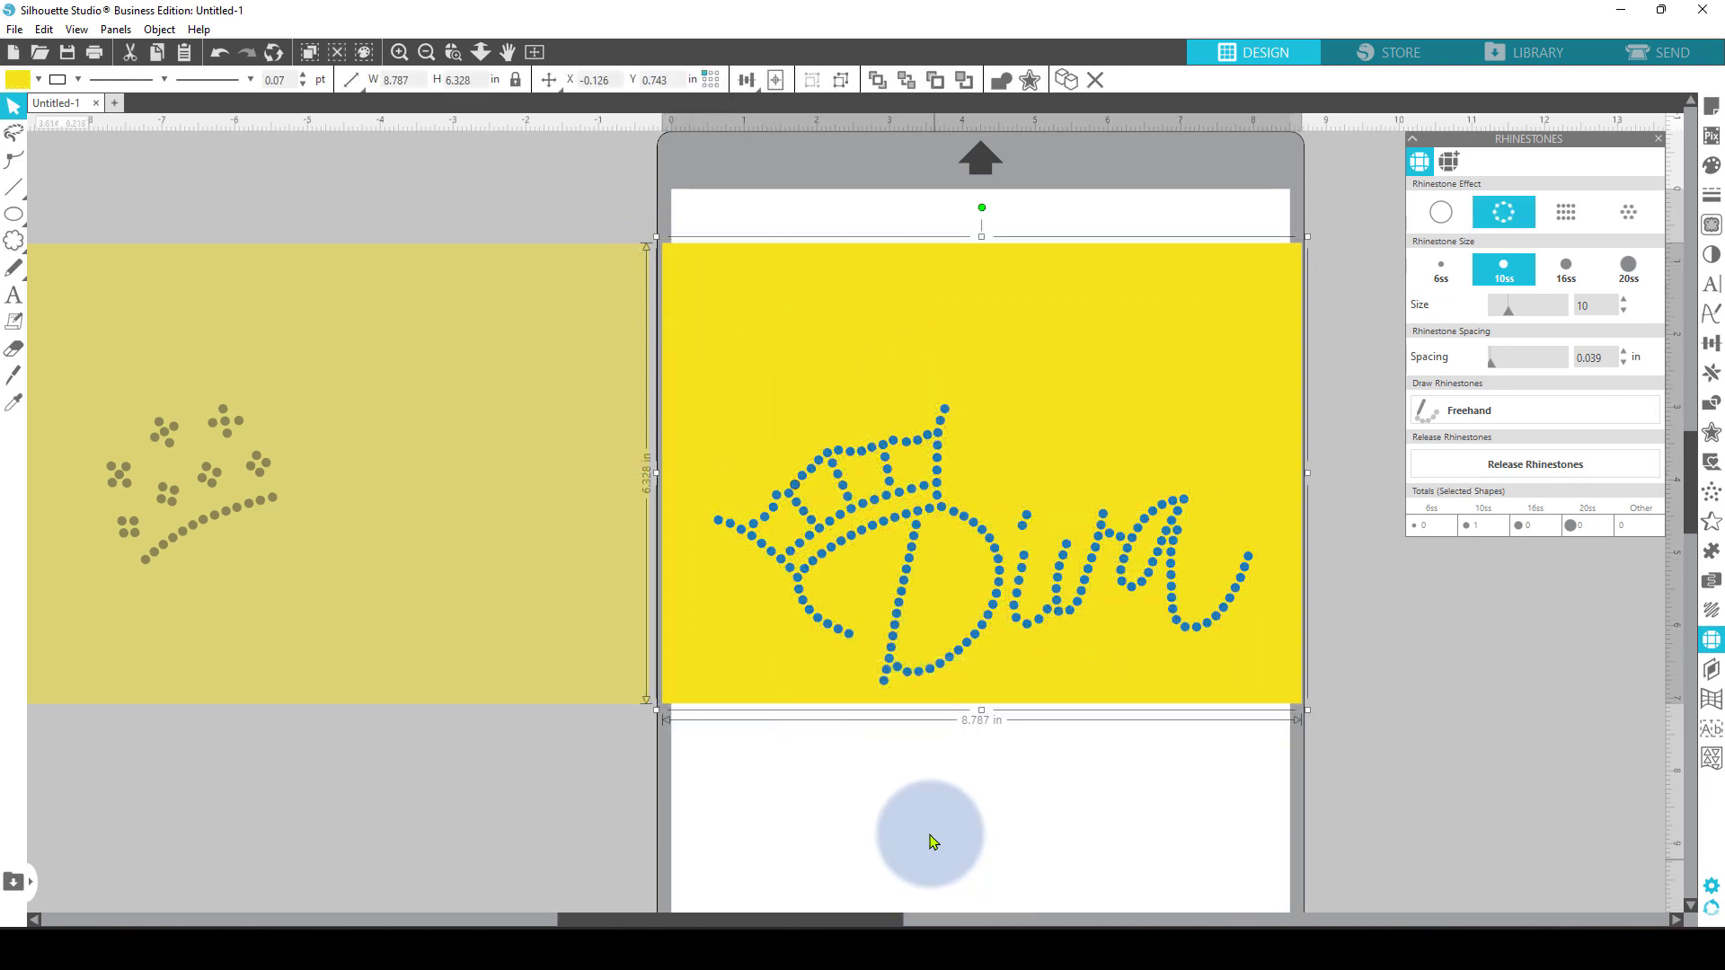
# - Bring the crown-detail template forward and align it over the Diva template on the page
pyautogui.moveTo(357, 660); pyautogui.dragTo(994, 778)
pyautogui.rightClick(994, 778)
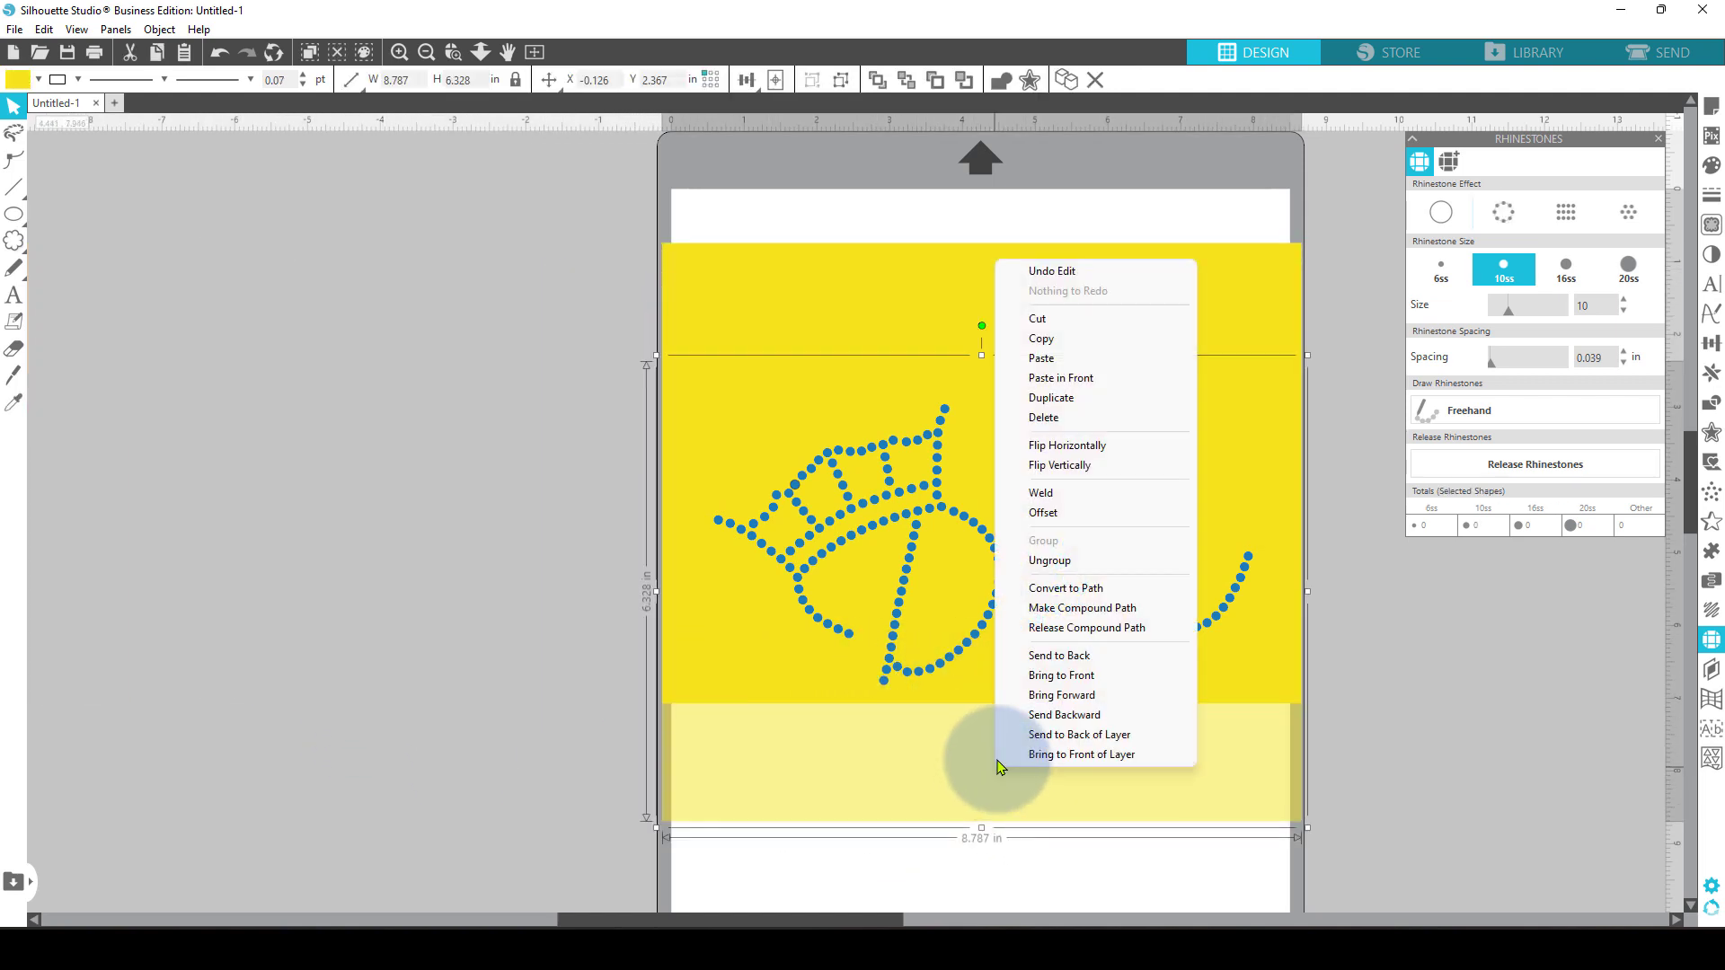
pyautogui.click(1063, 697)
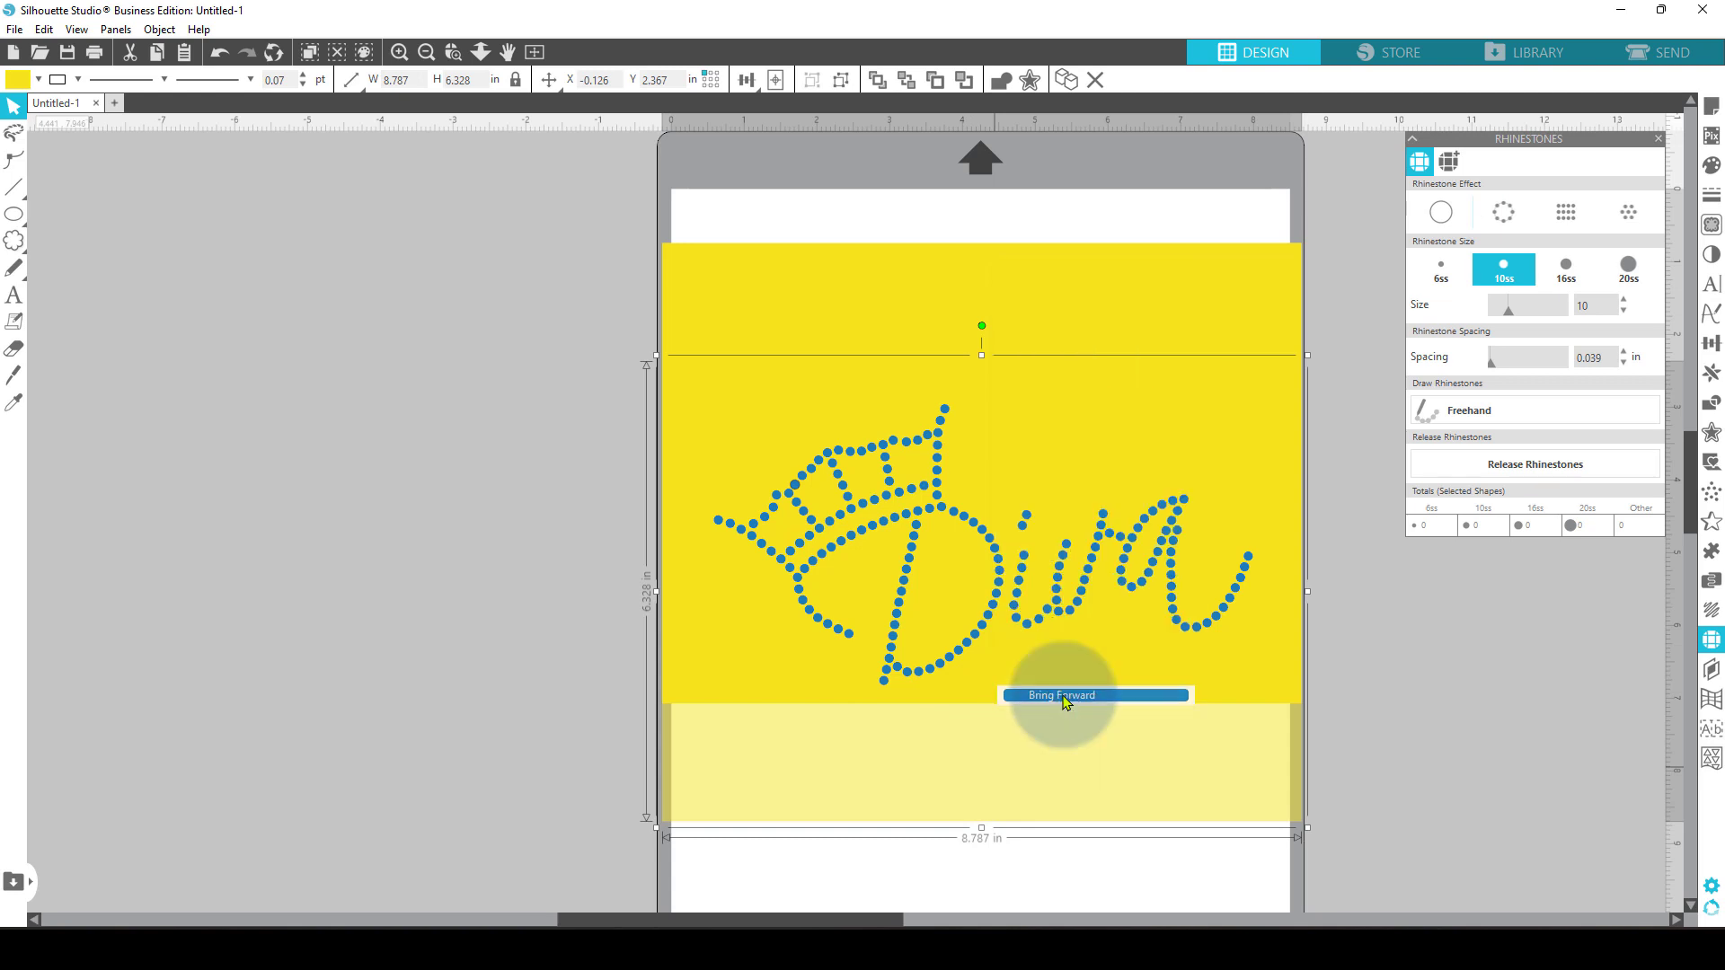
pyautogui.moveTo(967, 751); pyautogui.dragTo(953, 659)
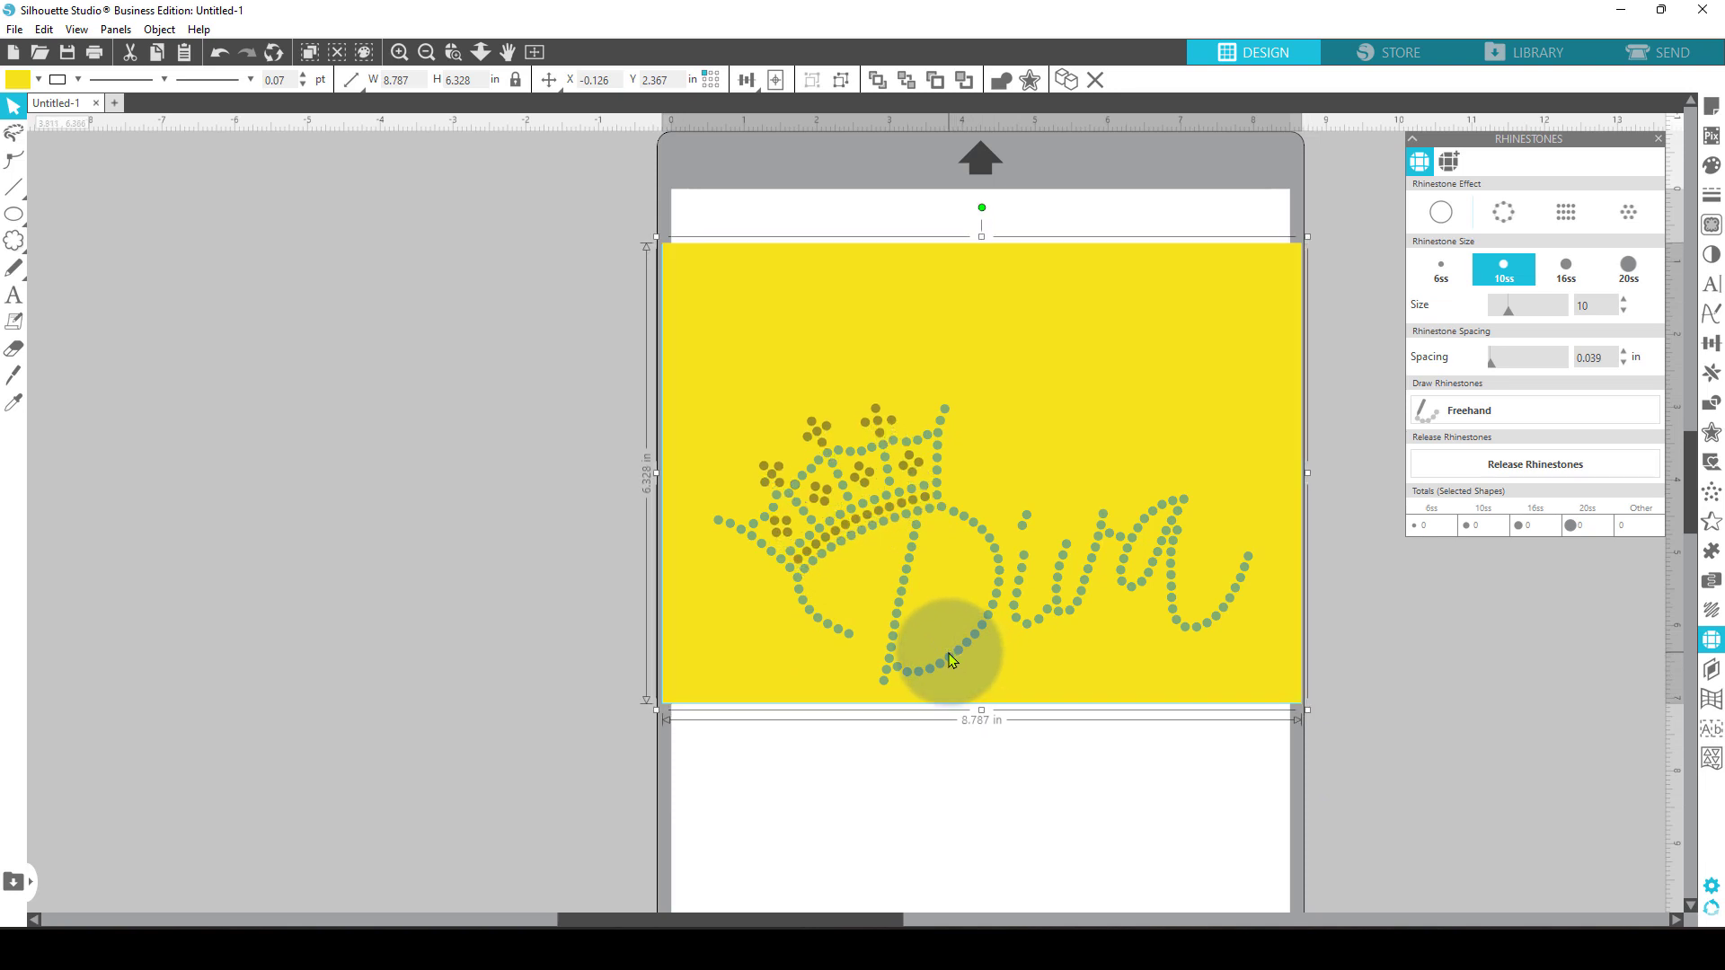
# - Move the crown-detail template off the Diva template into the empty area beside the page
pyautogui.moveTo(949, 654); pyautogui.dragTo(949, 653)
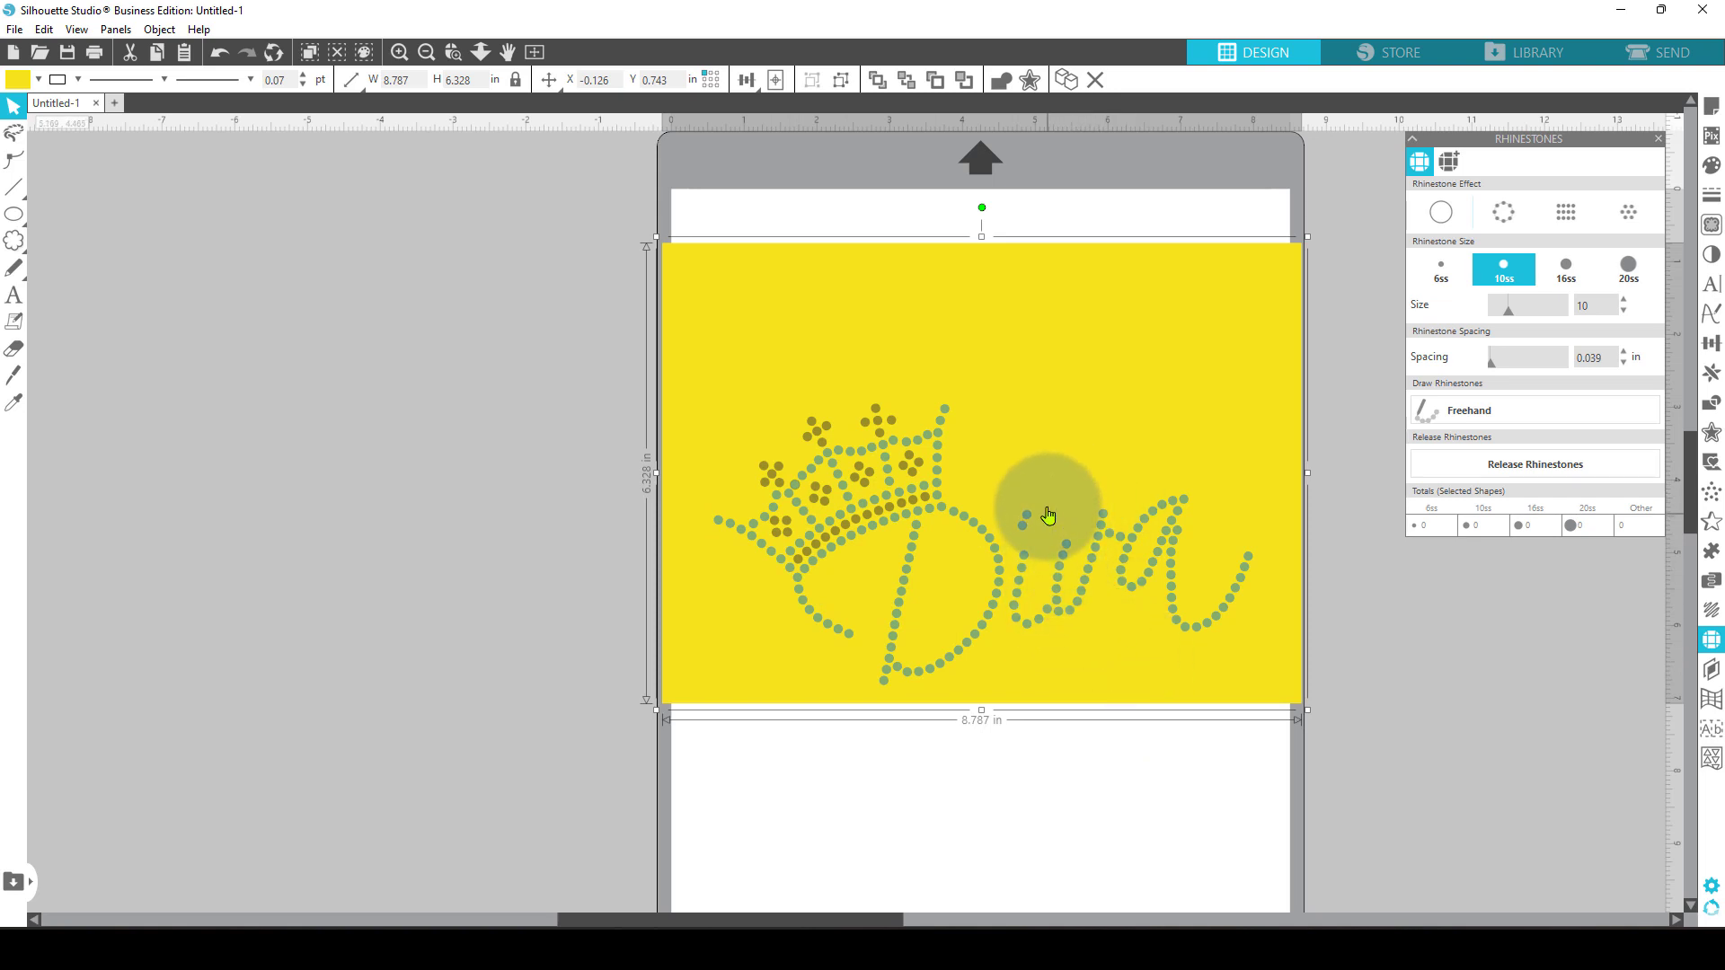
pyautogui.moveTo(1032, 512); pyautogui.dragTo(337, 512)
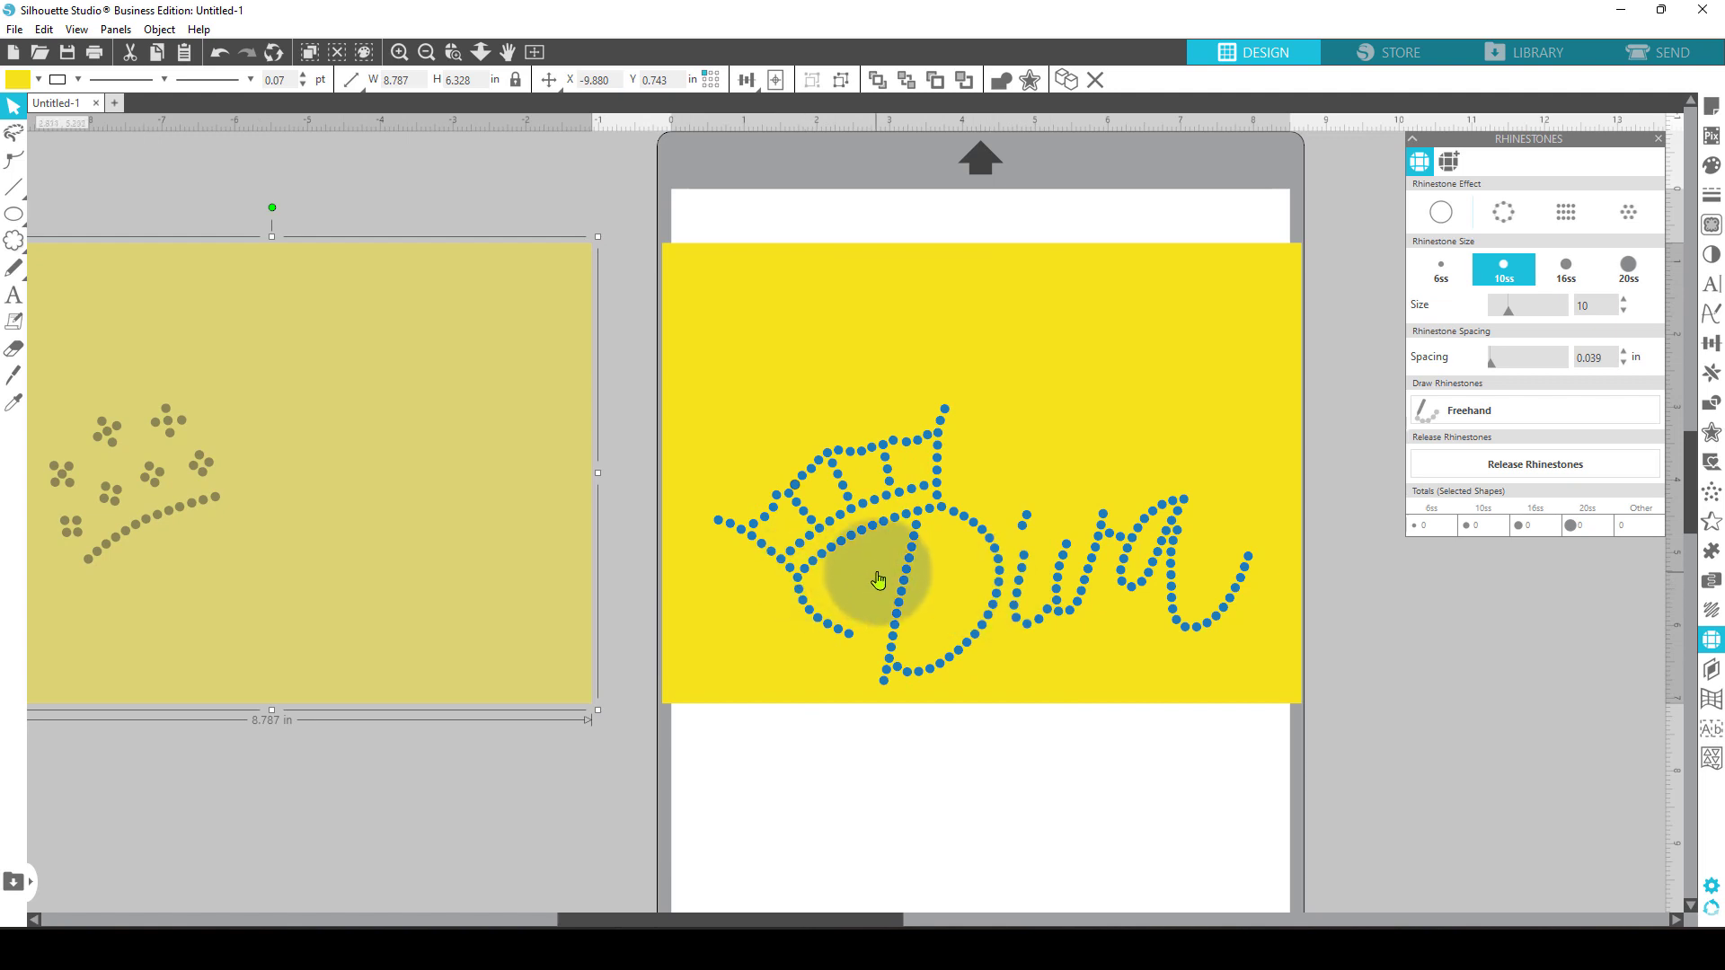
# - Rotate the Diva template a quarter turn counterclockwise, place it within the page, and check its cut lines in the send view
pyautogui.click(1104, 575)
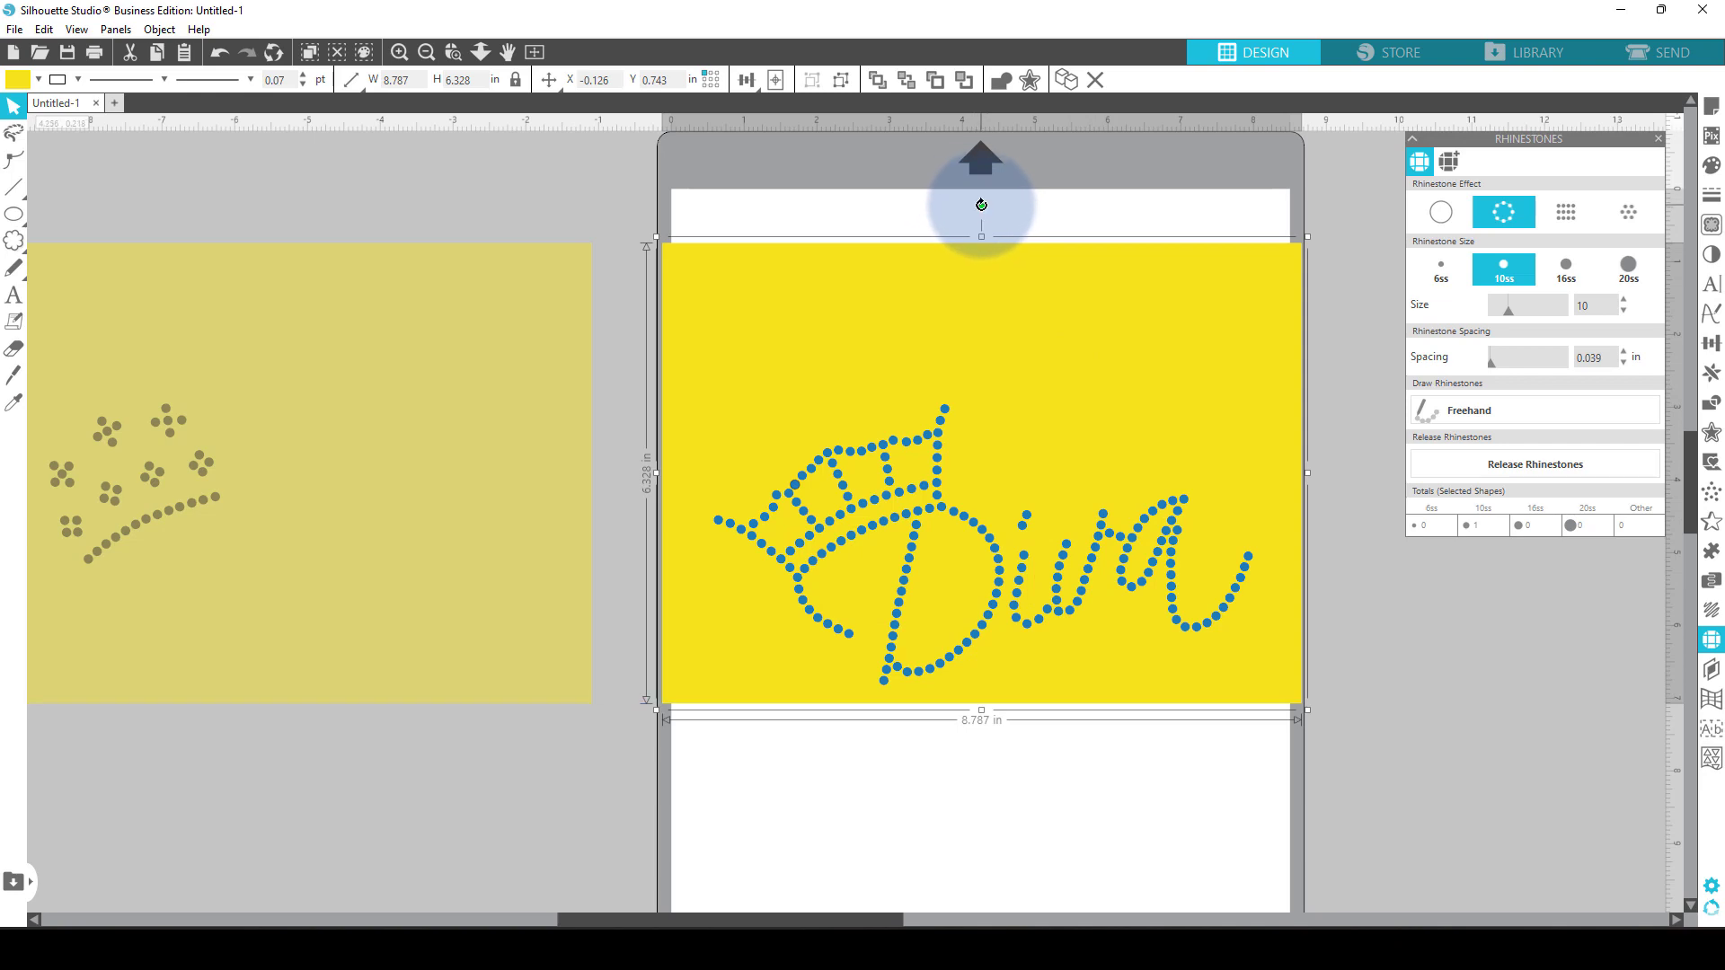
pyautogui.moveTo(982, 204); pyautogui.dragTo(700, 466)
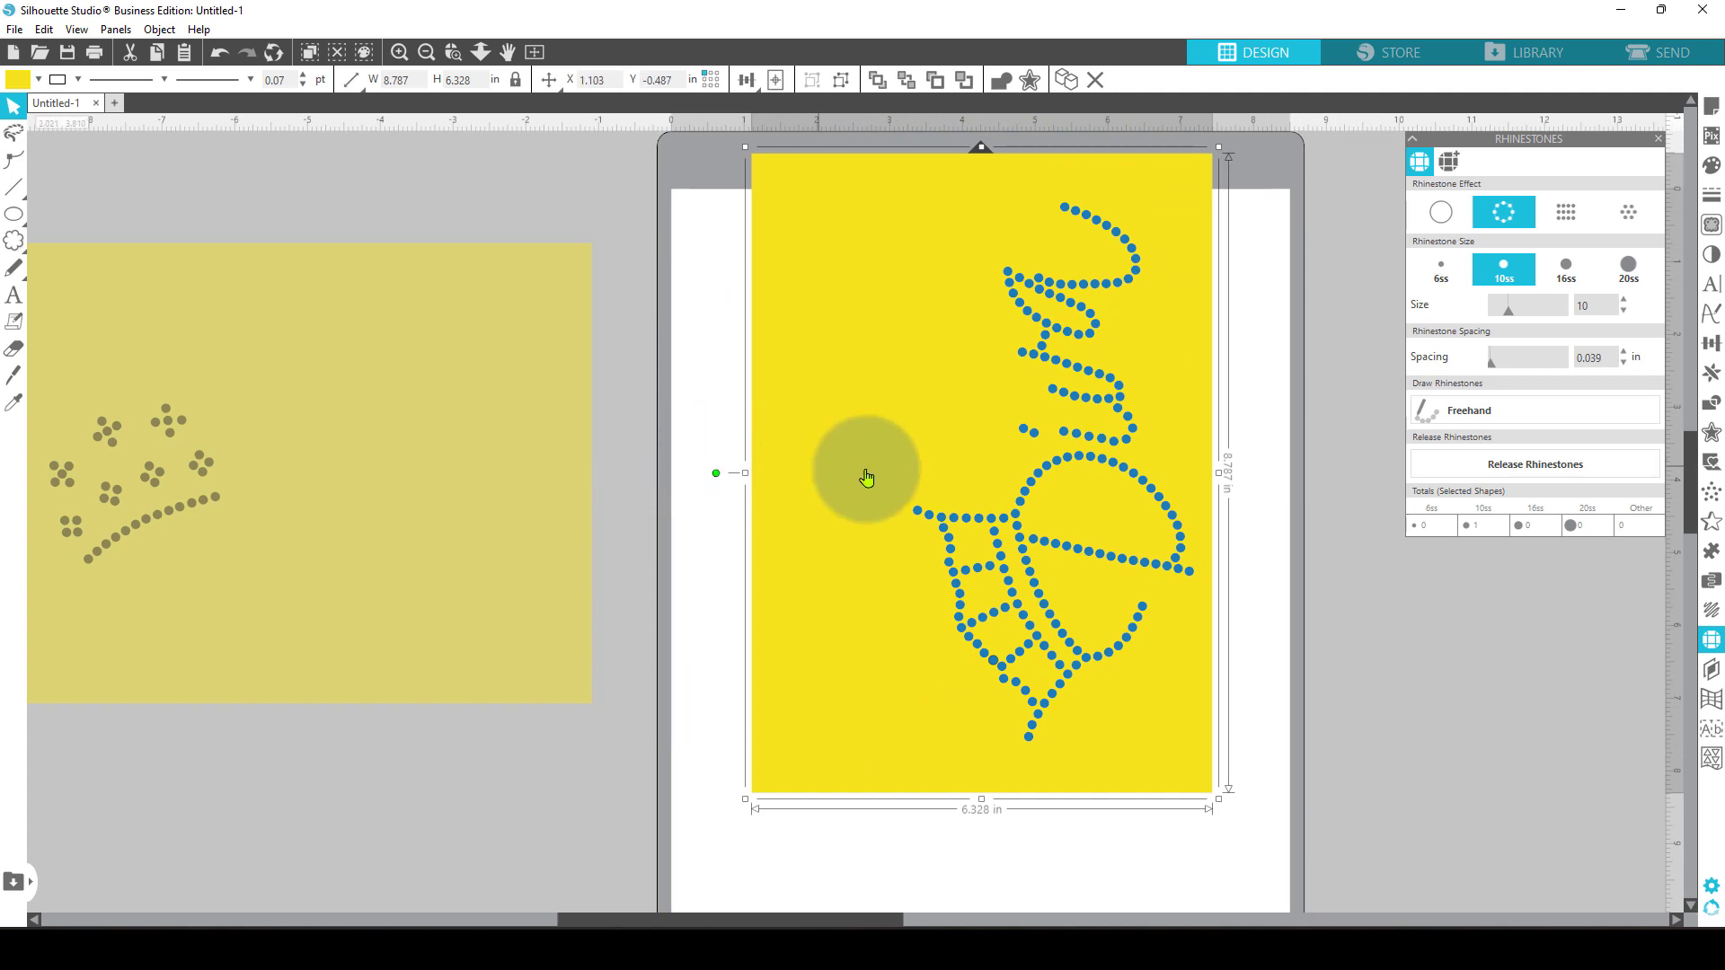
pyautogui.moveTo(867, 473); pyautogui.dragTo(904, 560)
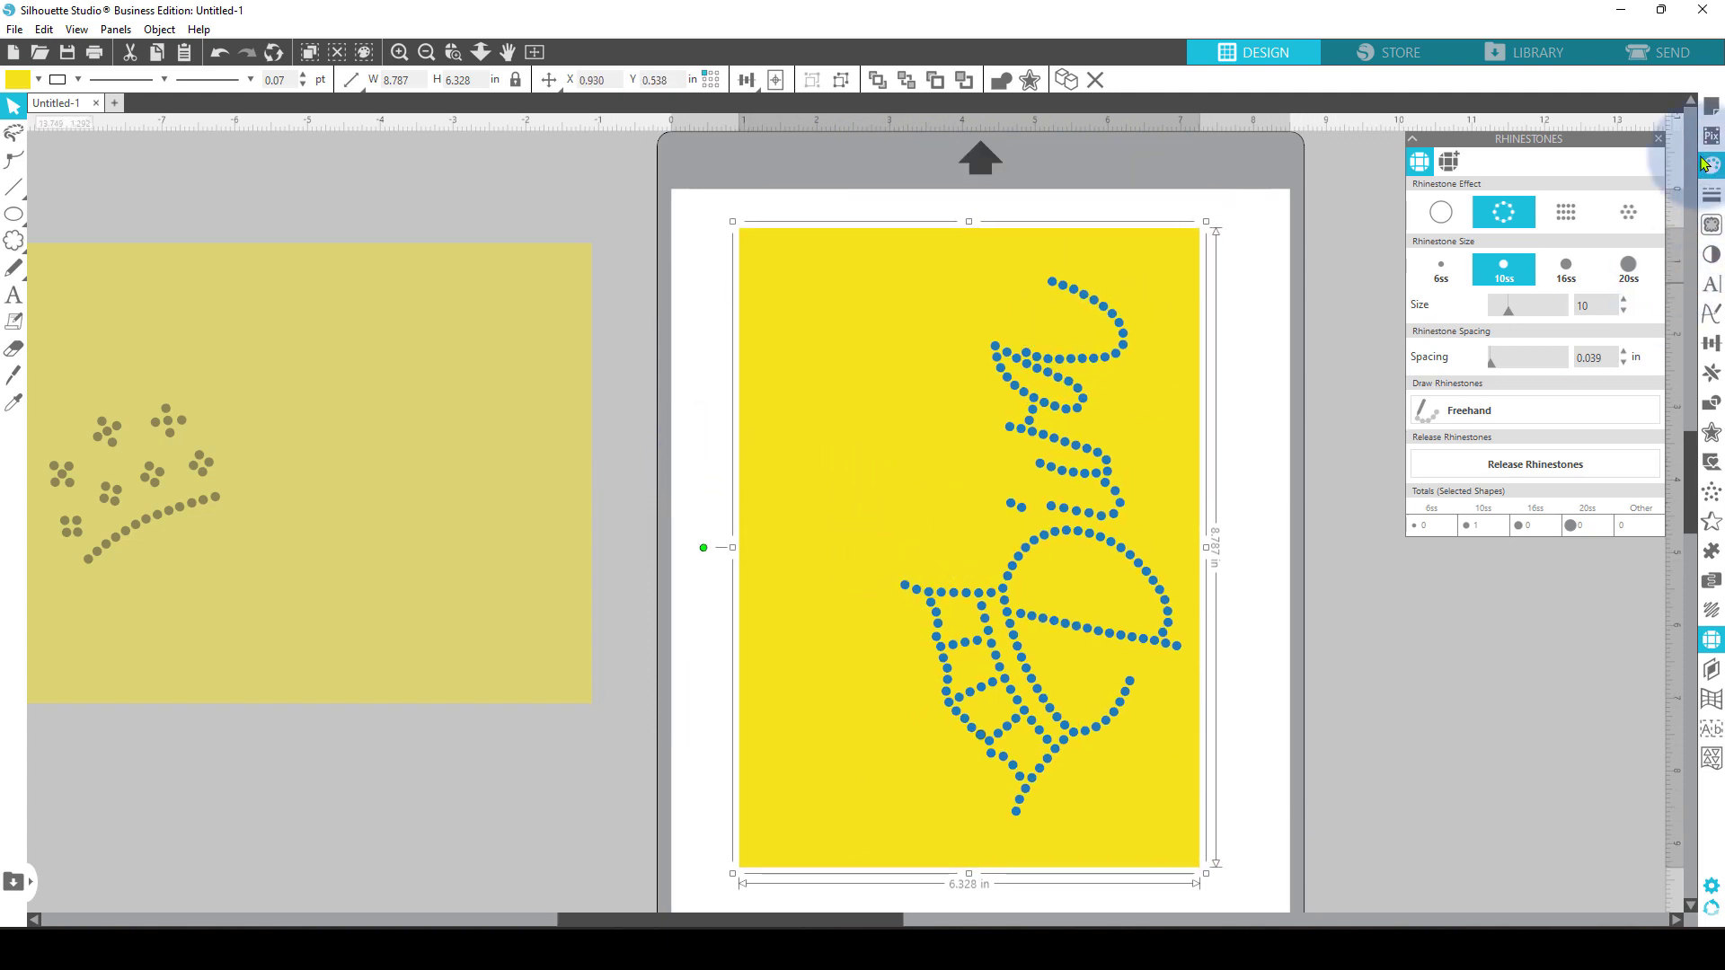
pyautogui.click(1659, 61)
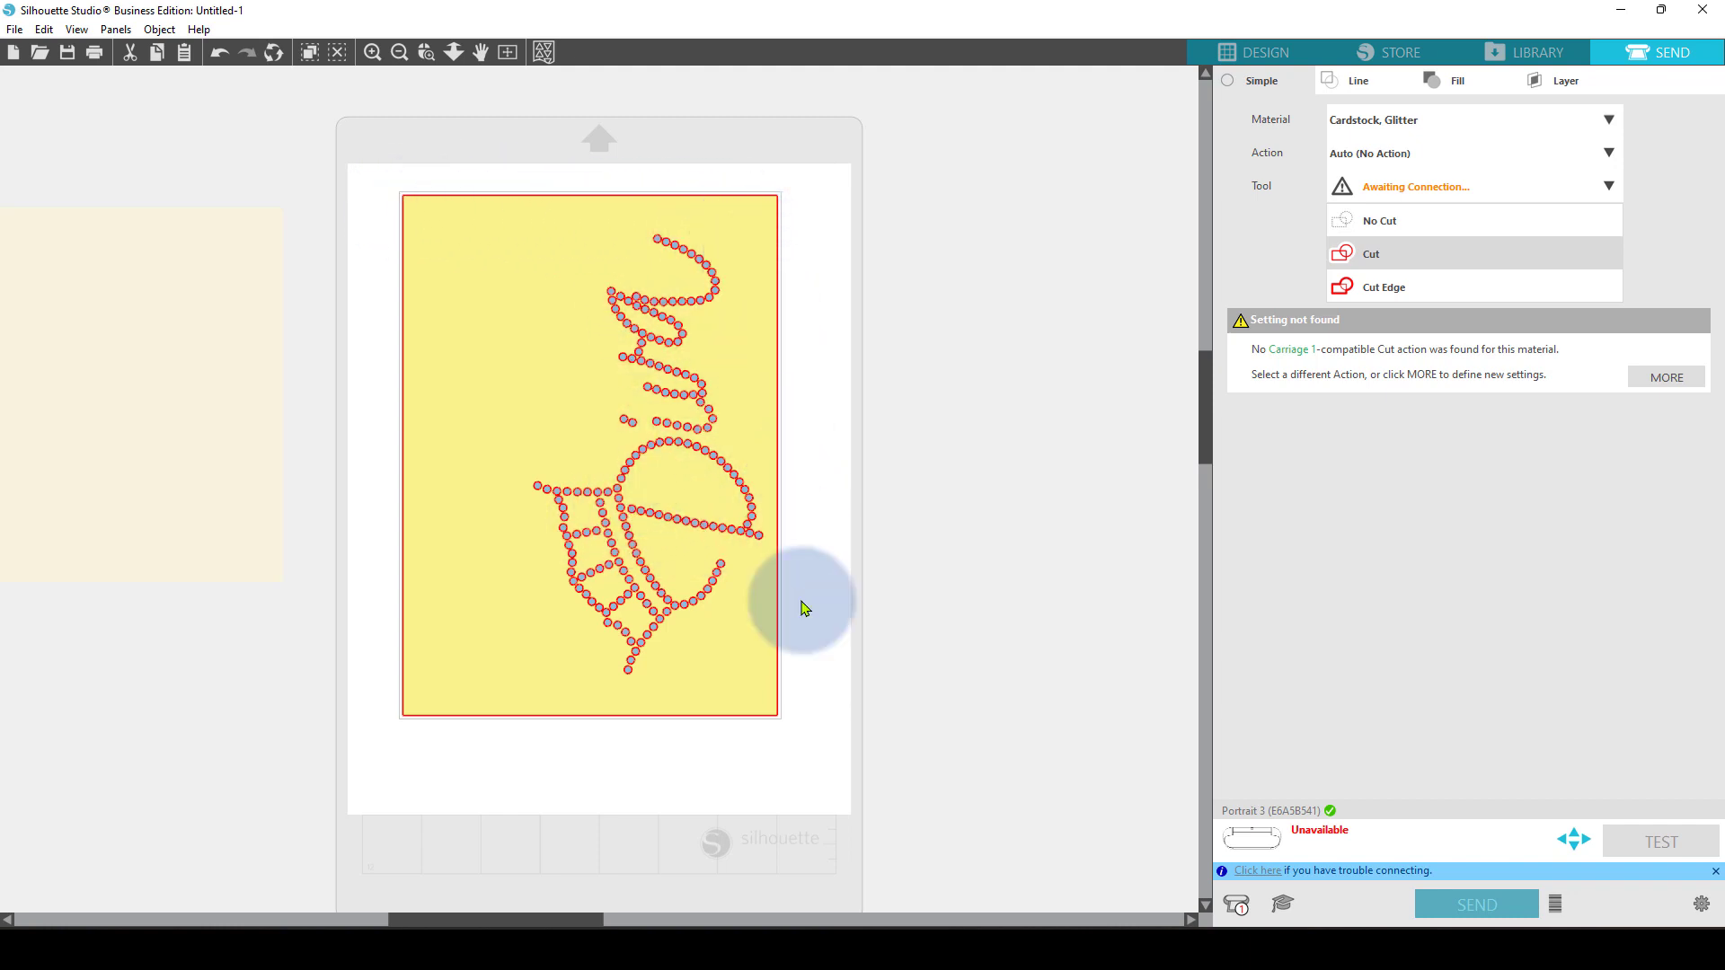
pyautogui.click(1267, 51)
# - Rotate the crown-detail template a quarter turn counterclockwise so its edges are upright beside the page
pyautogui.click(461, 516)
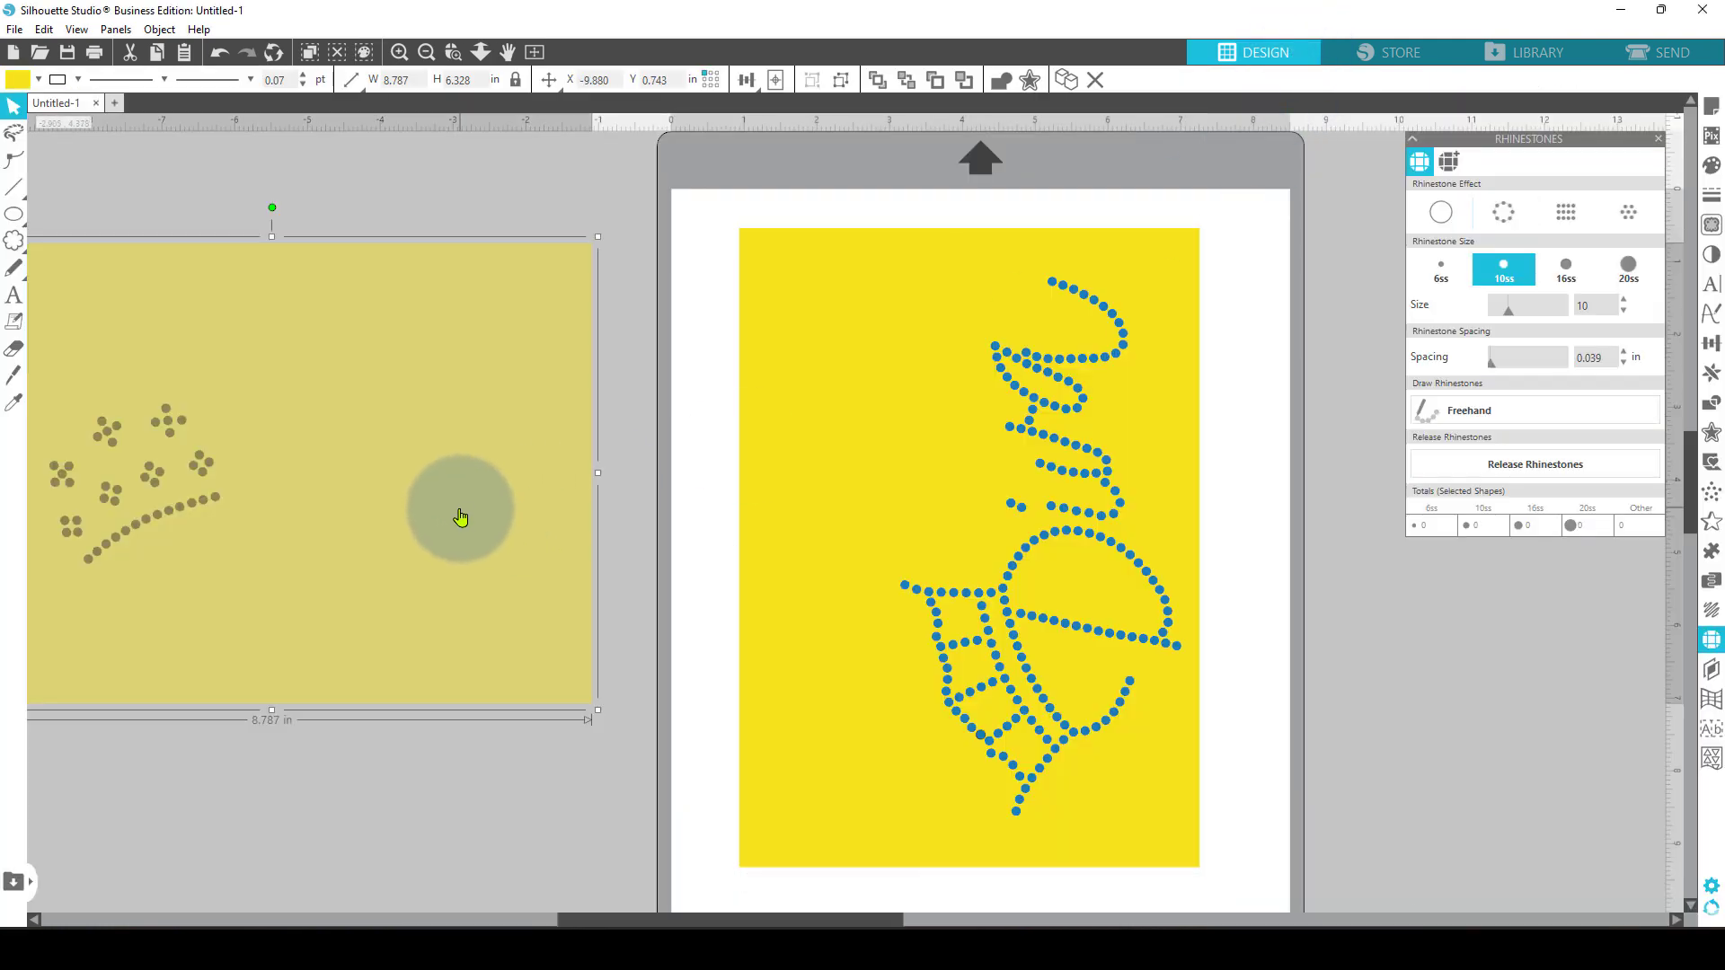
pyautogui.moveTo(424, 571); pyautogui.dragTo(537, 558)
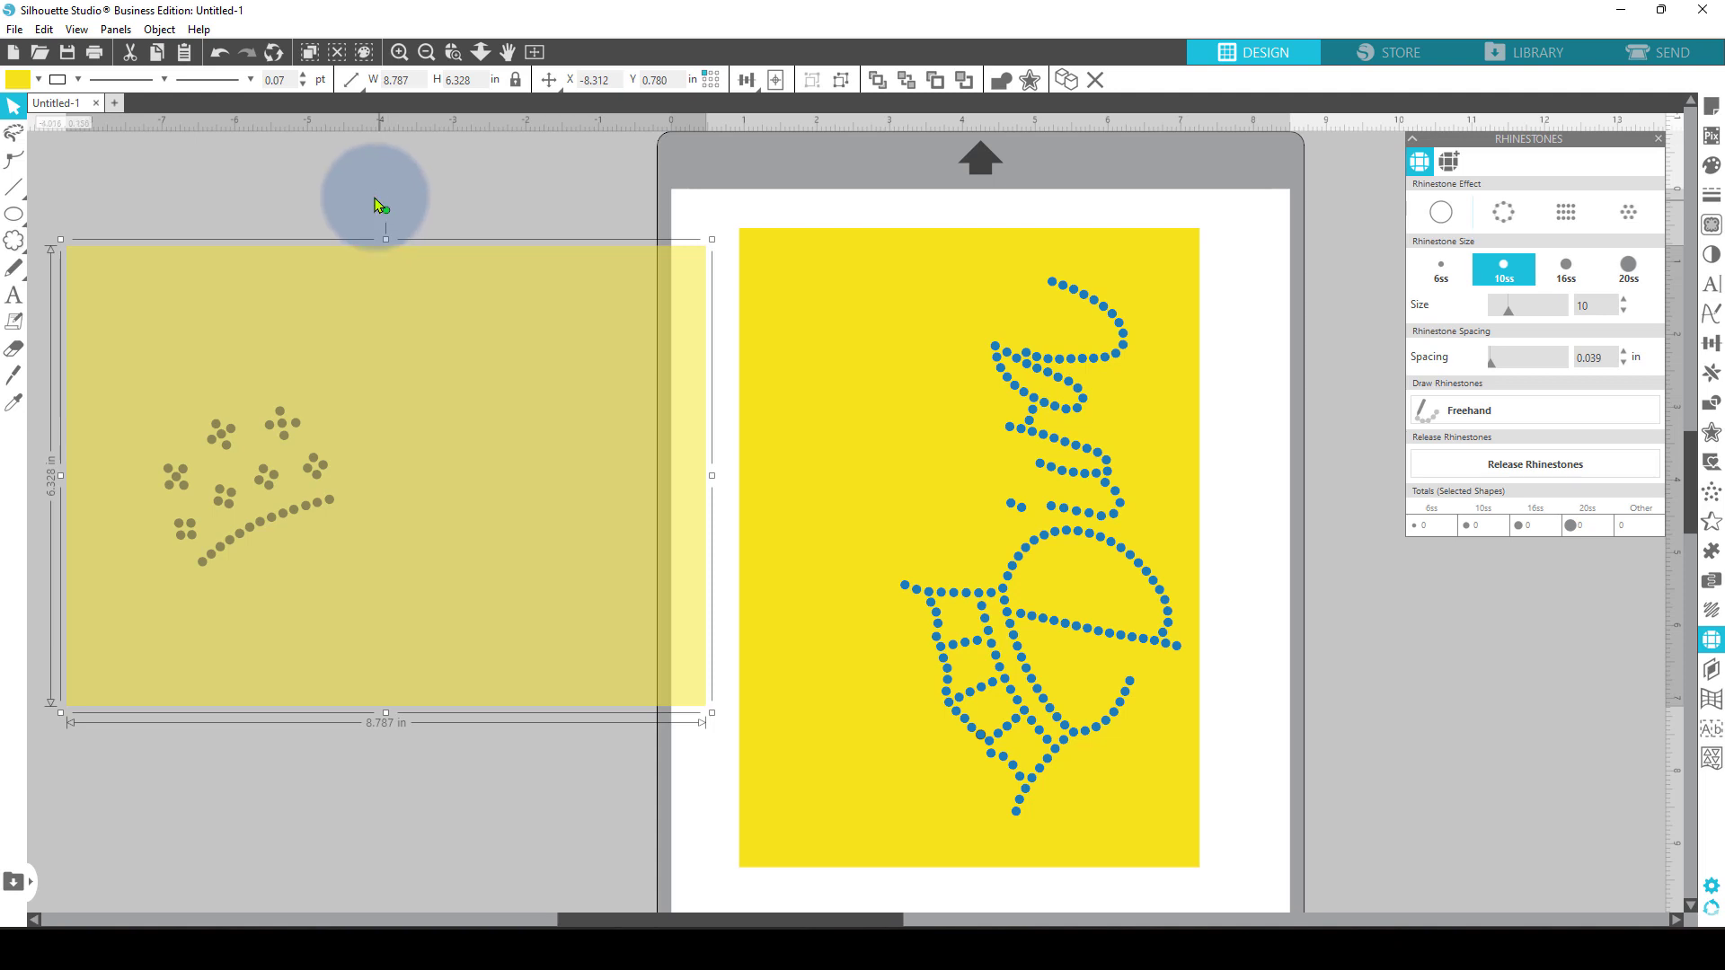
pyautogui.moveTo(375, 205); pyautogui.dragTo(79, 455)
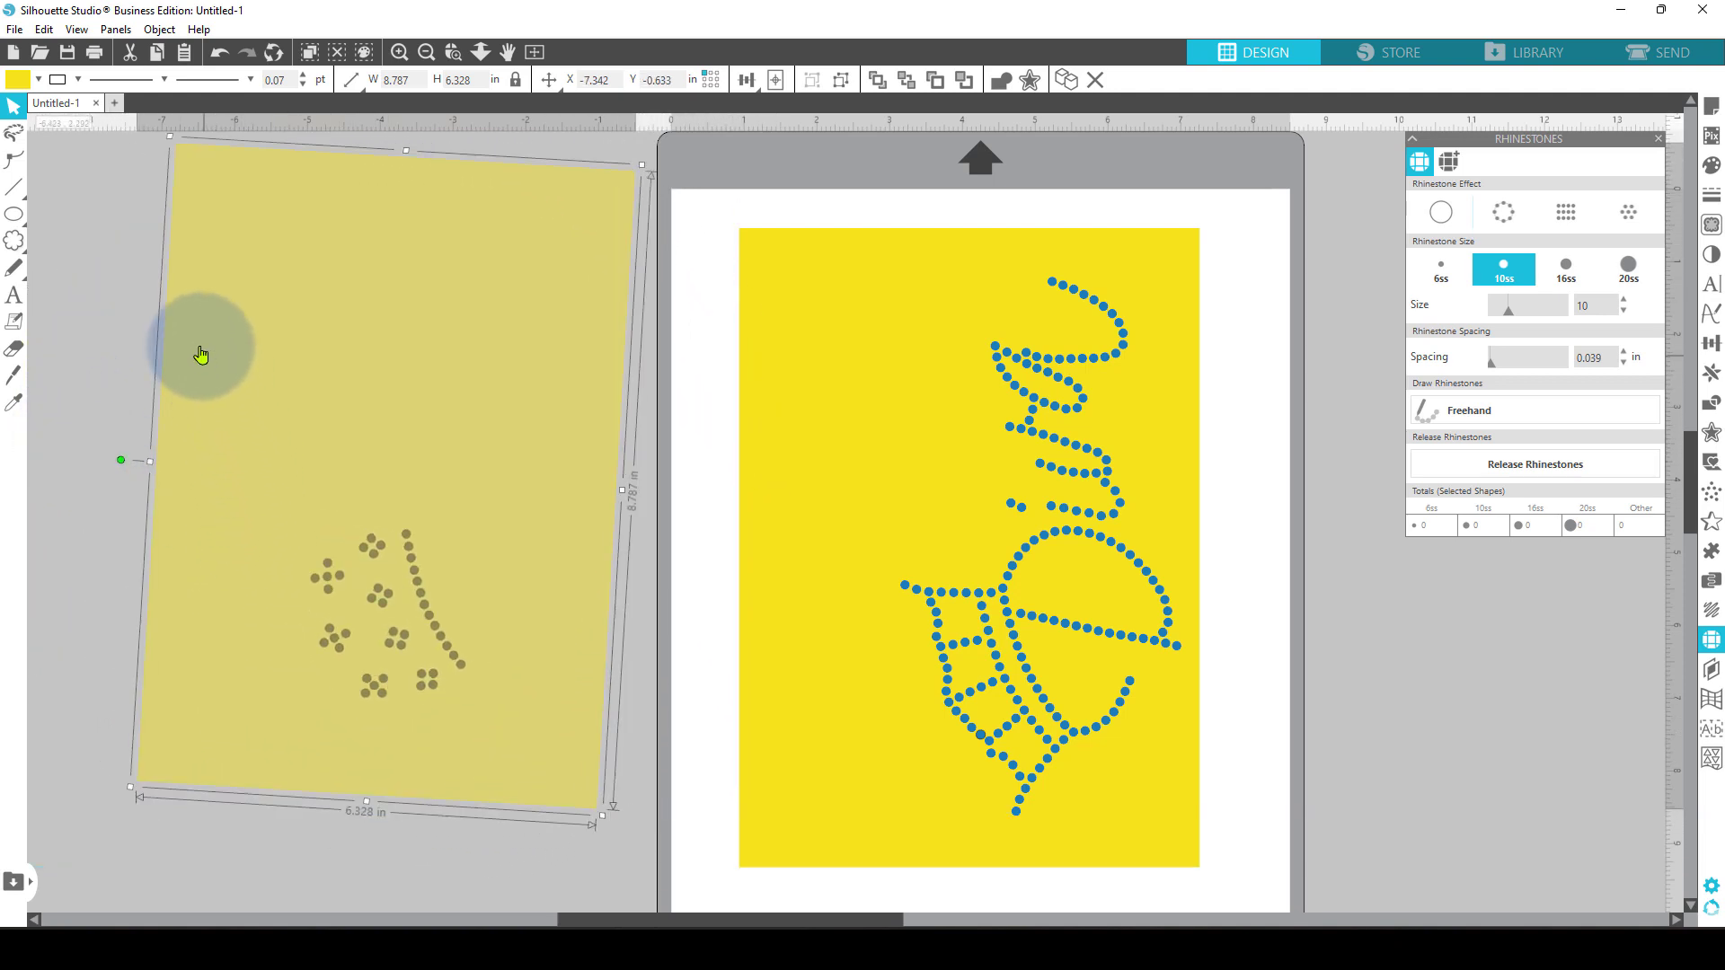
pyautogui.moveTo(121, 459); pyautogui.dragTo(123, 473)
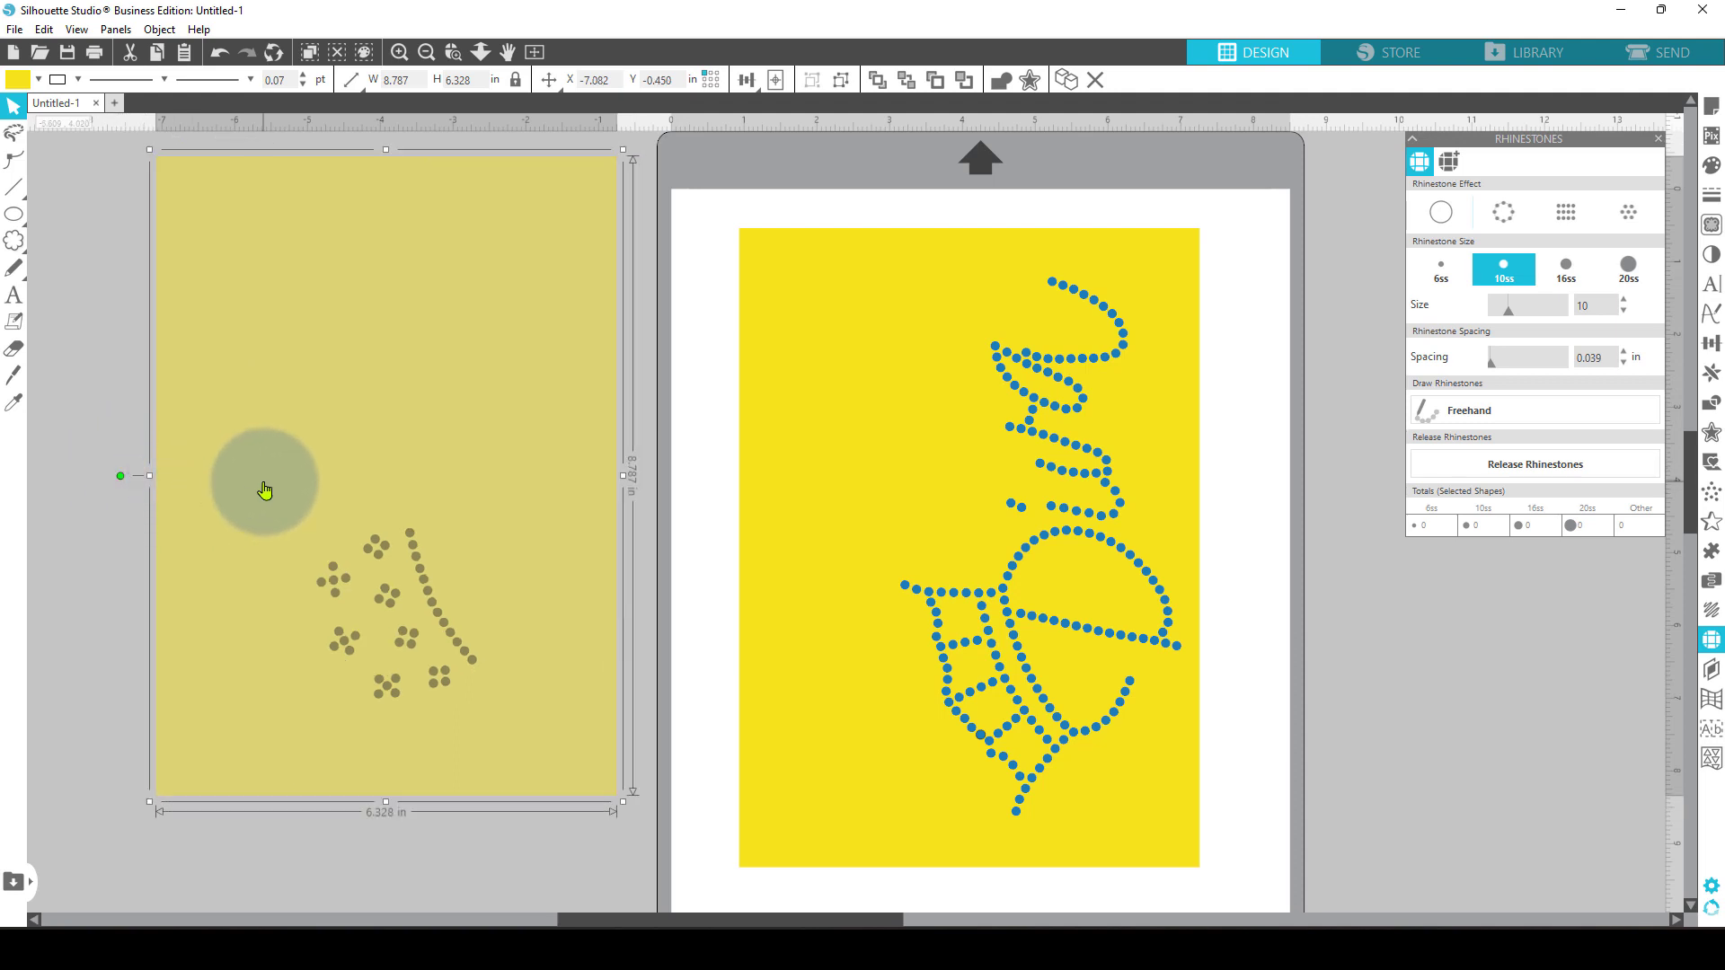
# - Swap the Diva template on the page for the crown-detail template and check the latter's cut lines in the send view
pyautogui.moveTo(264, 490); pyautogui.dragTo(1406, 636)
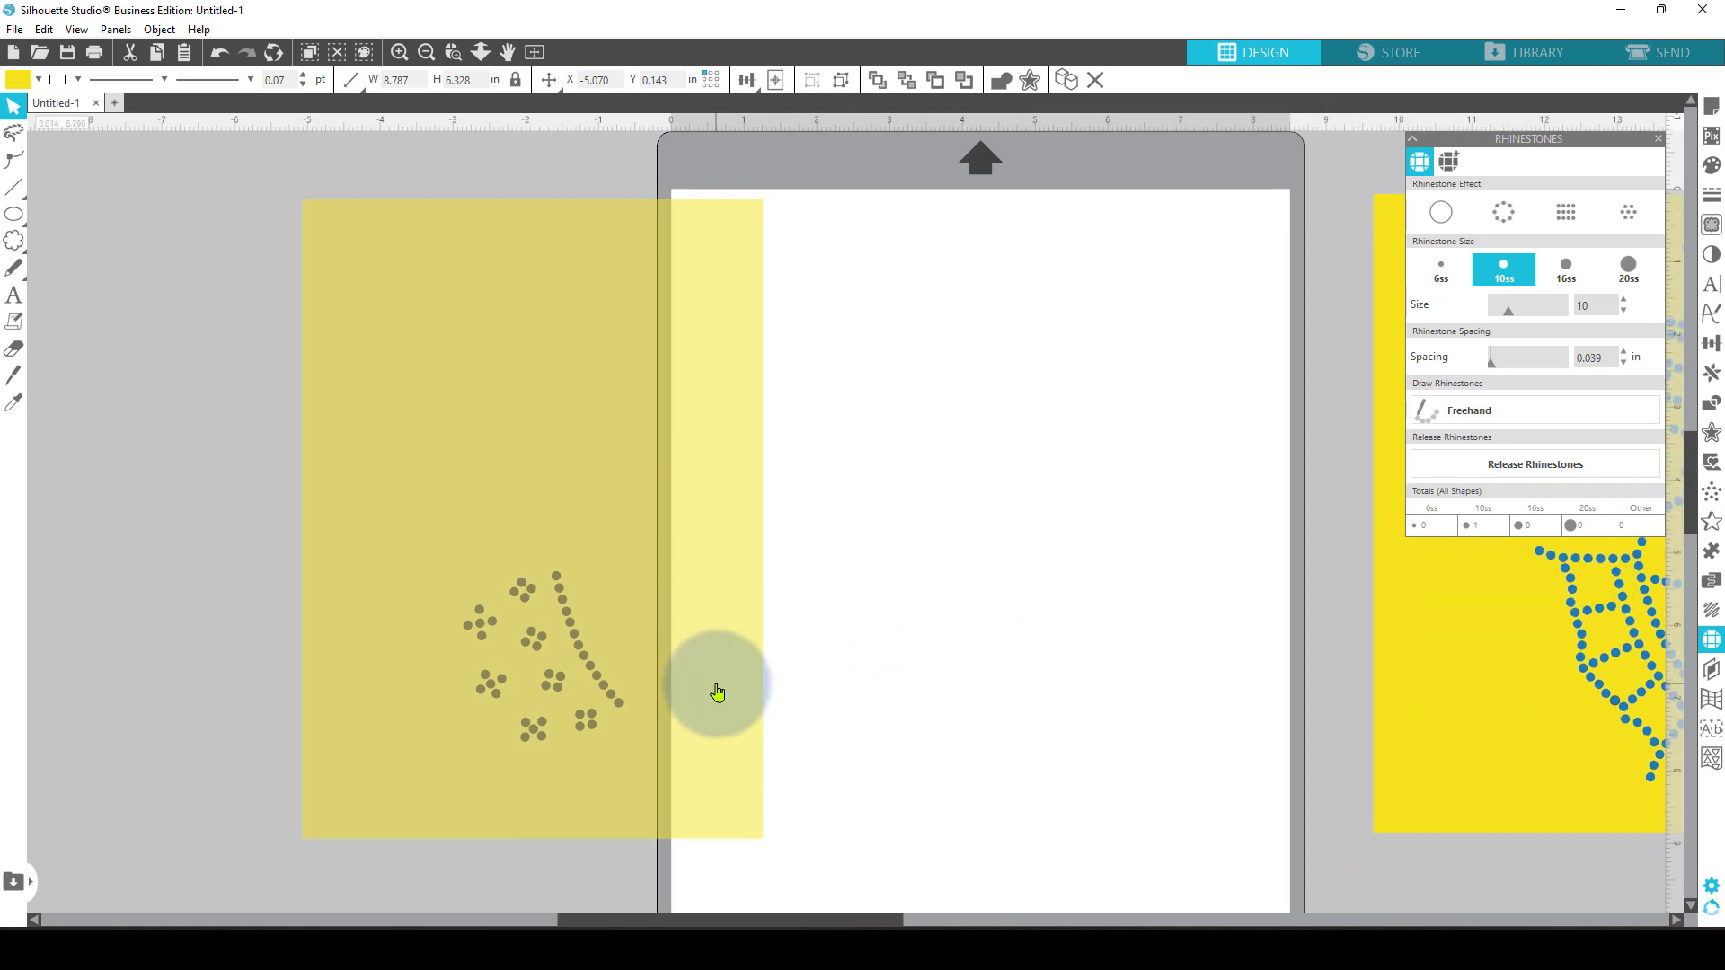
pyautogui.moveTo(717, 693); pyautogui.dragTo(1160, 710)
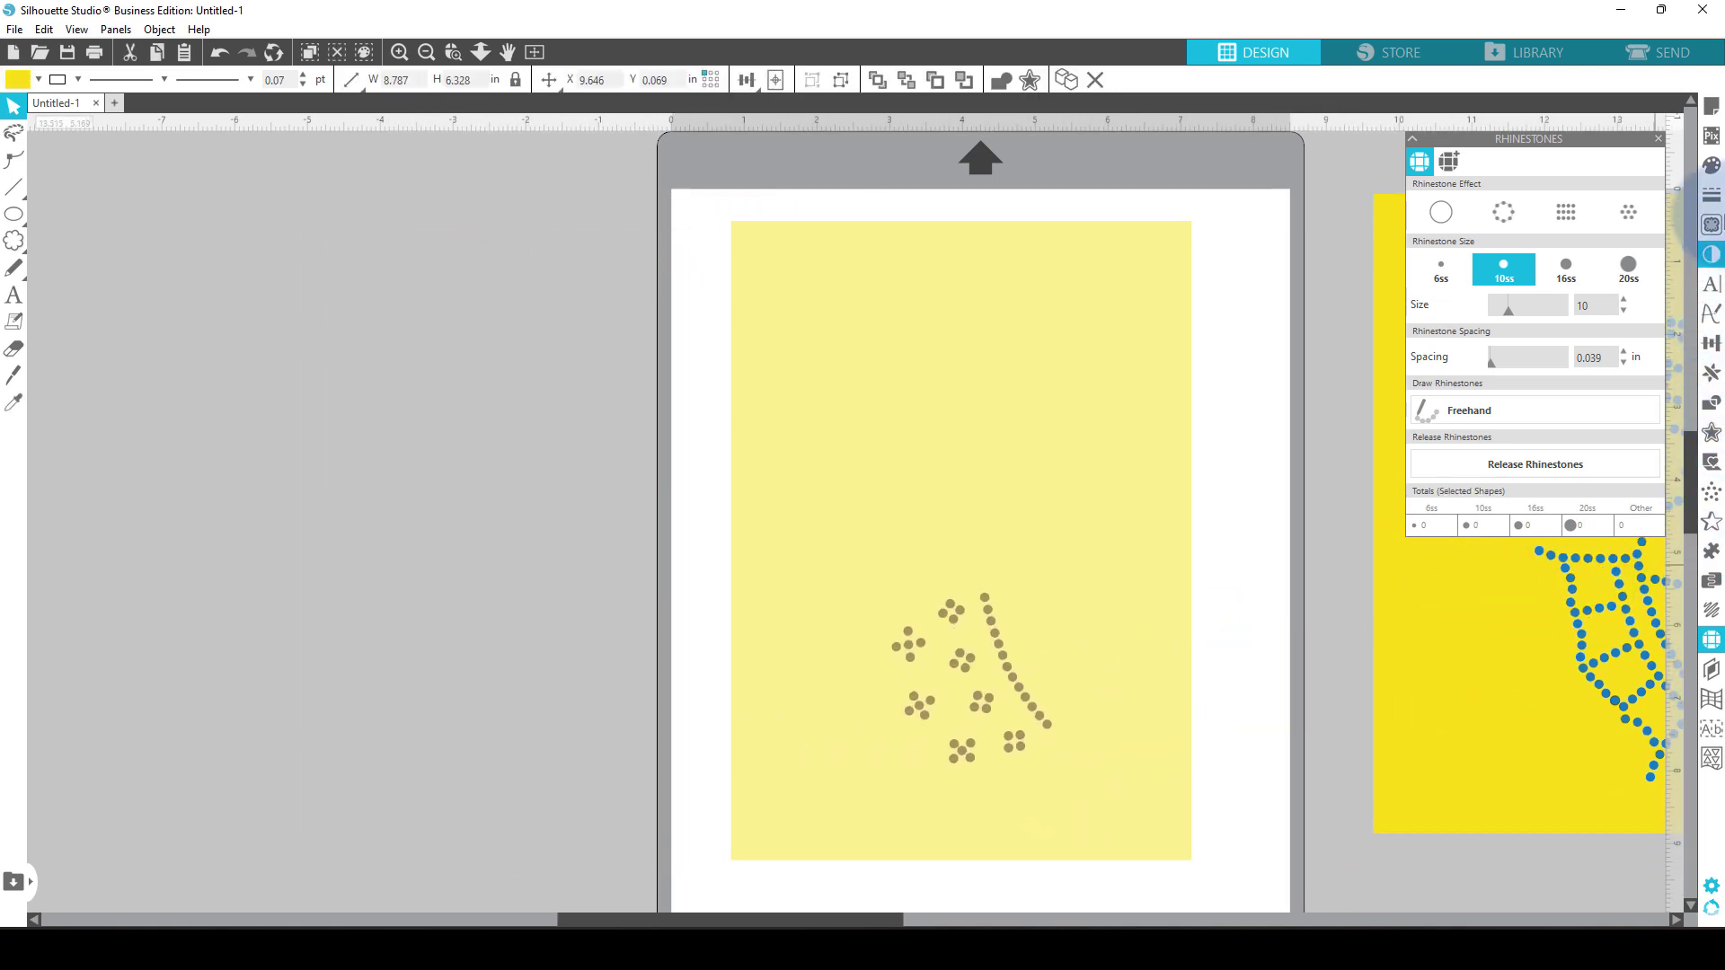
pyautogui.click(1684, 59)
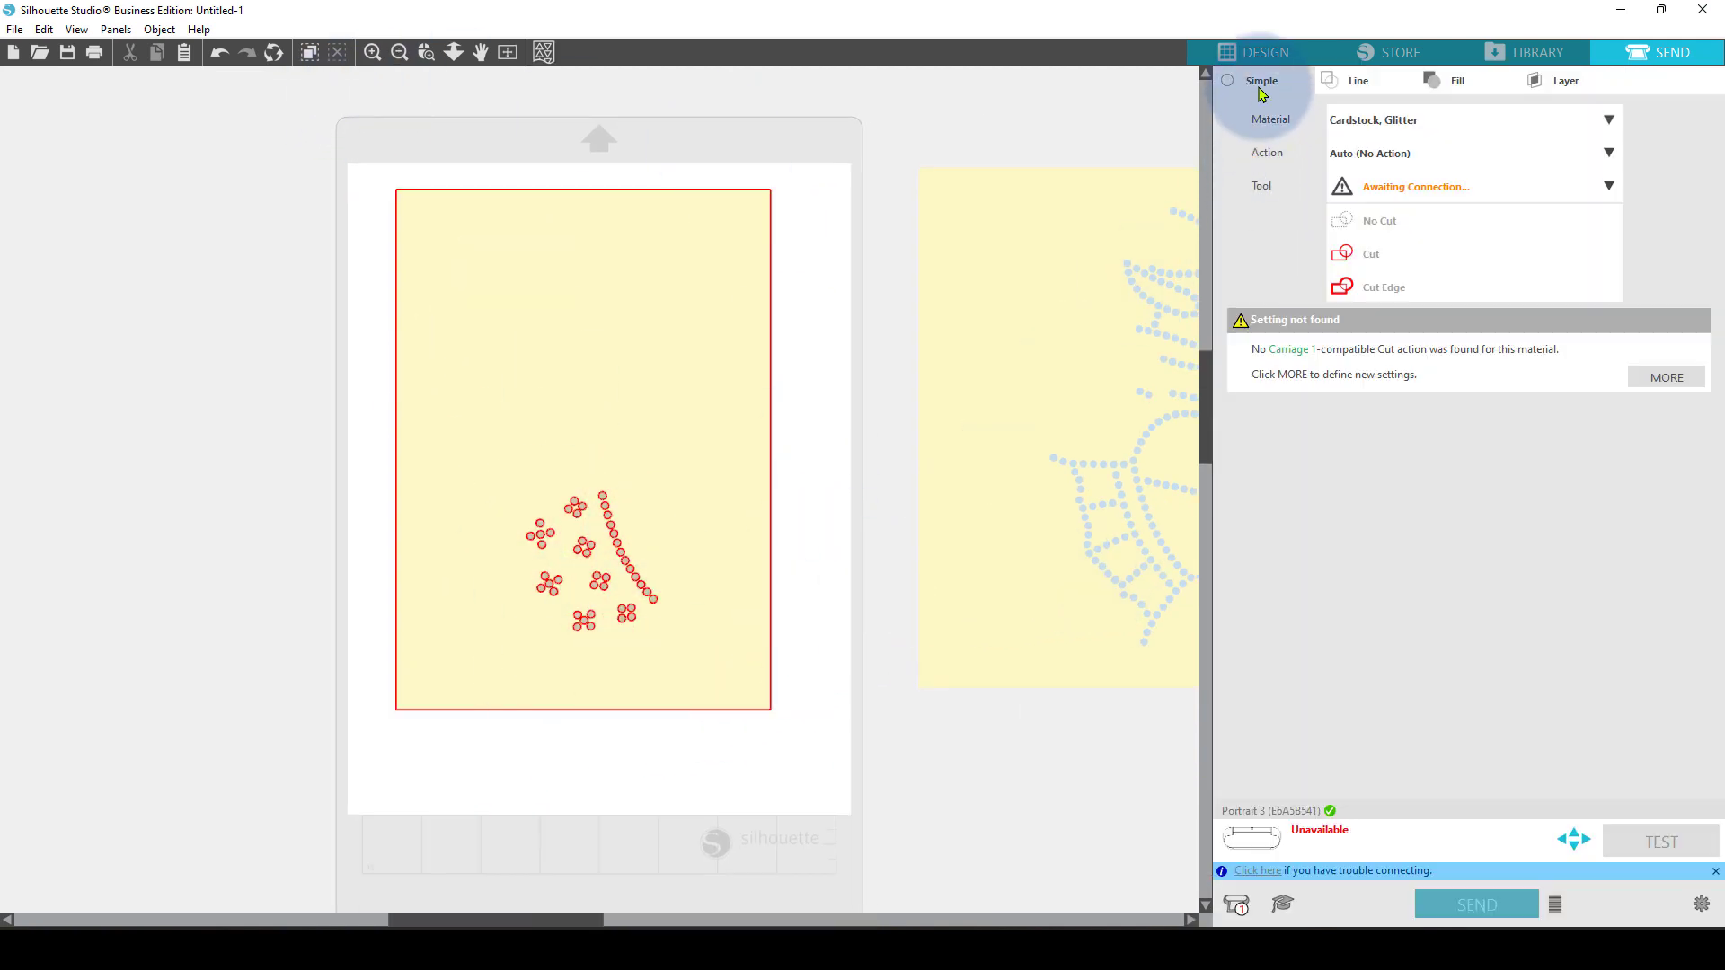
pyautogui.click(1266, 56)
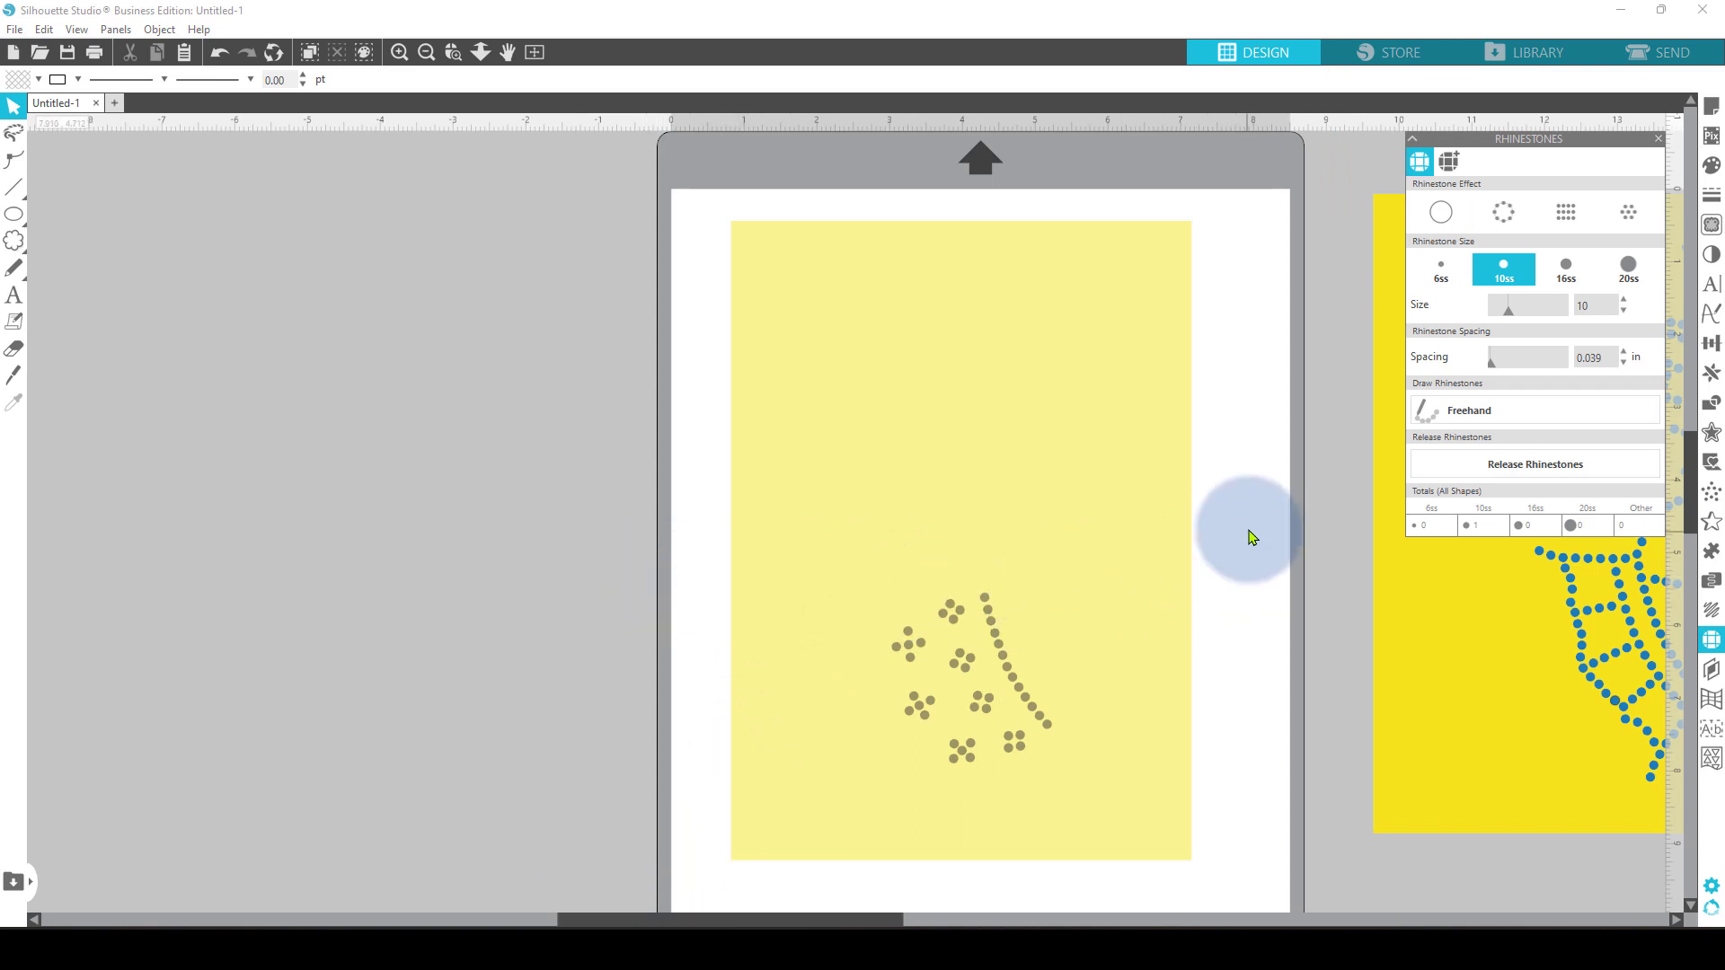
# - Place the Diva template immediately beside the crown-detail template, level with it and with a narrow gap between them
pyautogui.moveTo(1394, 643); pyautogui.dragTo(284, 629)
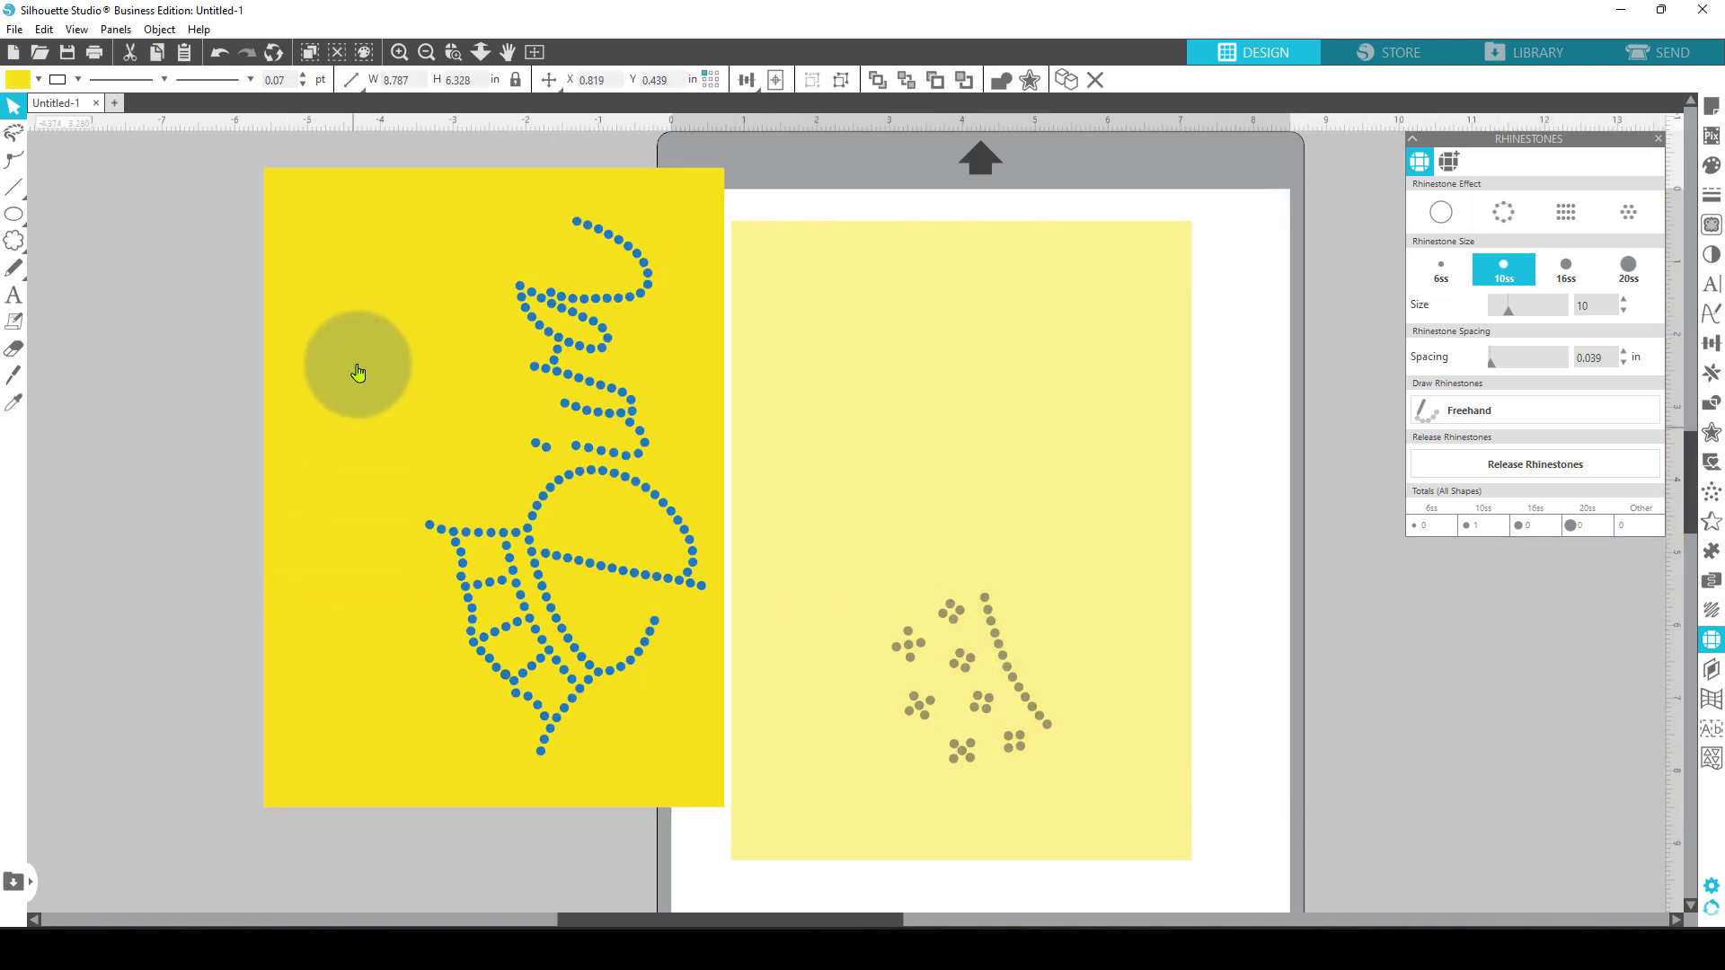
pyautogui.moveTo(470, 635); pyautogui.dragTo(384, 685)
pyautogui.click(940, 718)
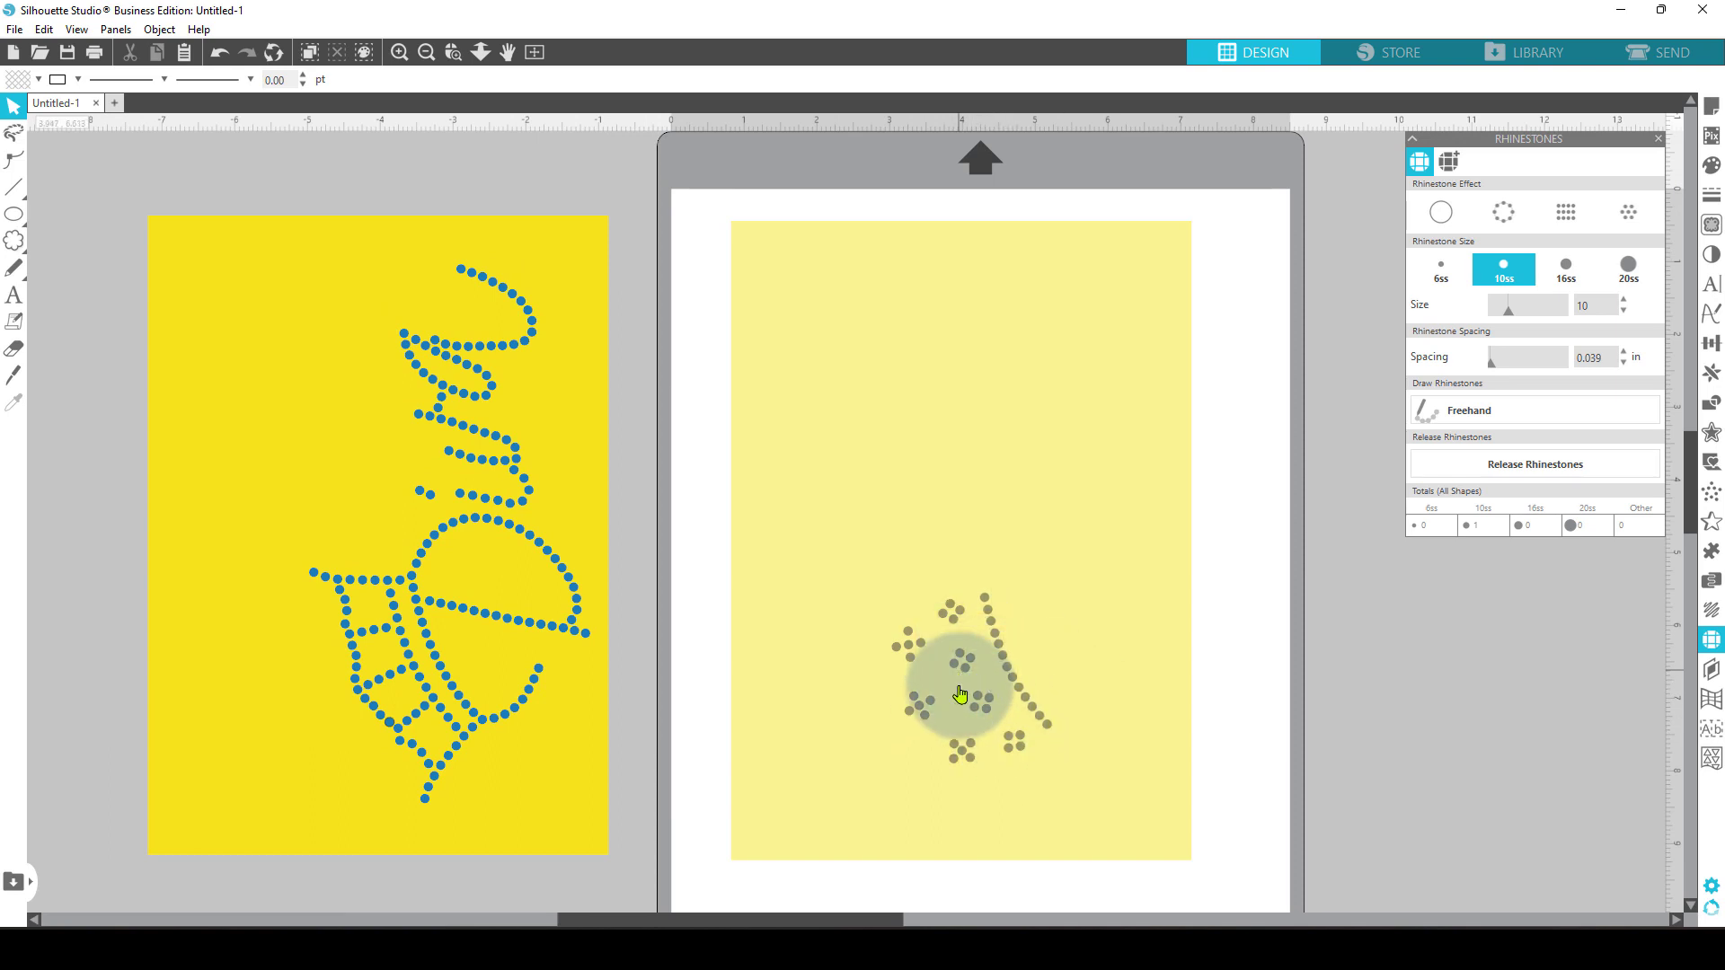
pyautogui.moveTo(880, 599); pyautogui.dragTo(904, 600)
pyautogui.moveTo(590, 655); pyautogui.dragTo(703, 667)
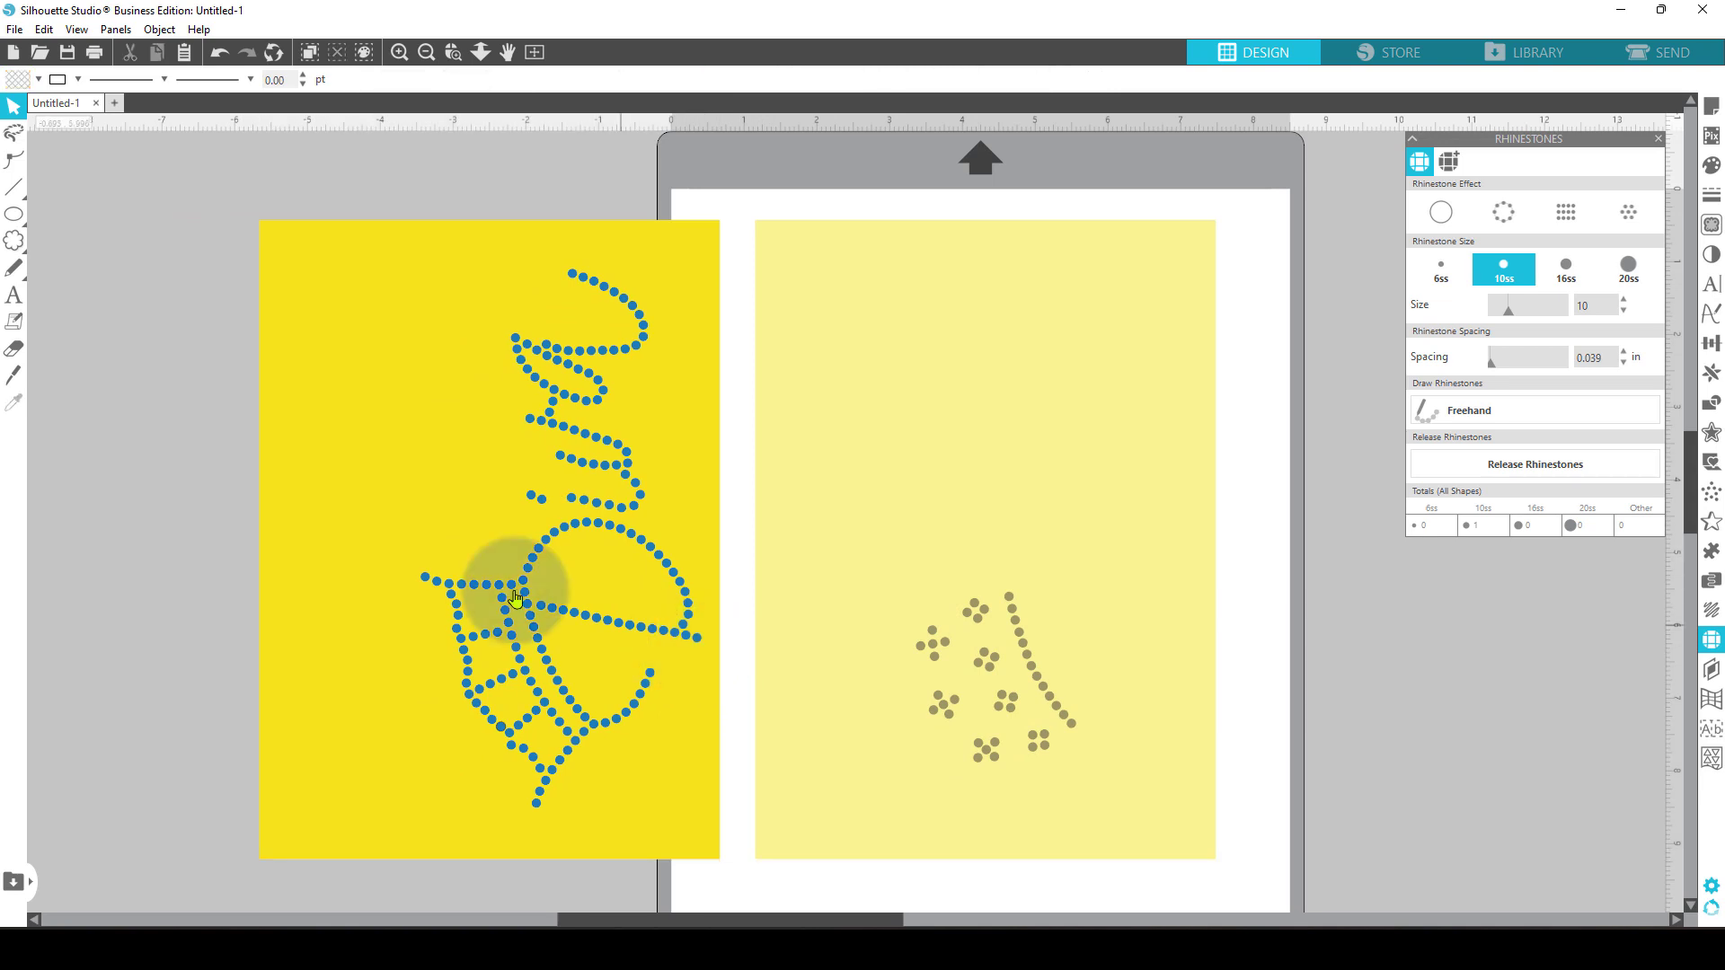
# - Select both templates and save the selection to the Downloads folder as an SVG named "diva for Cricut 1"
pyautogui.moveTo(159, 184); pyautogui.dragTo(1224, 871)
pyautogui.click(15, 30)
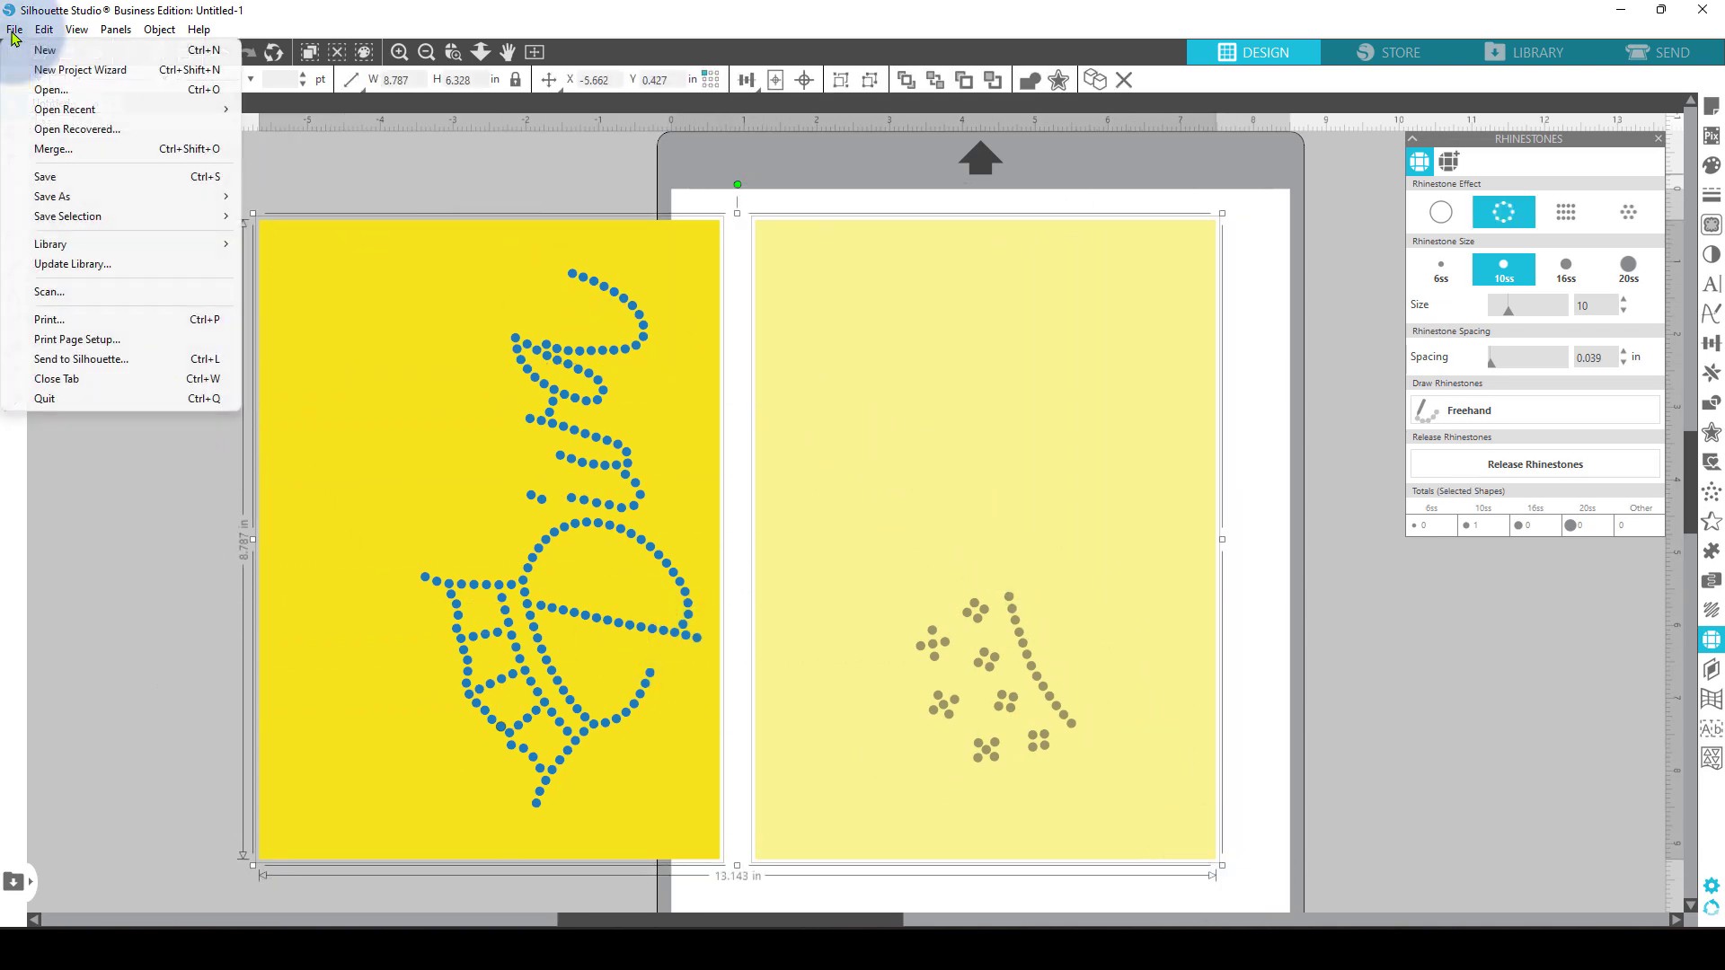
pyautogui.click(84, 218)
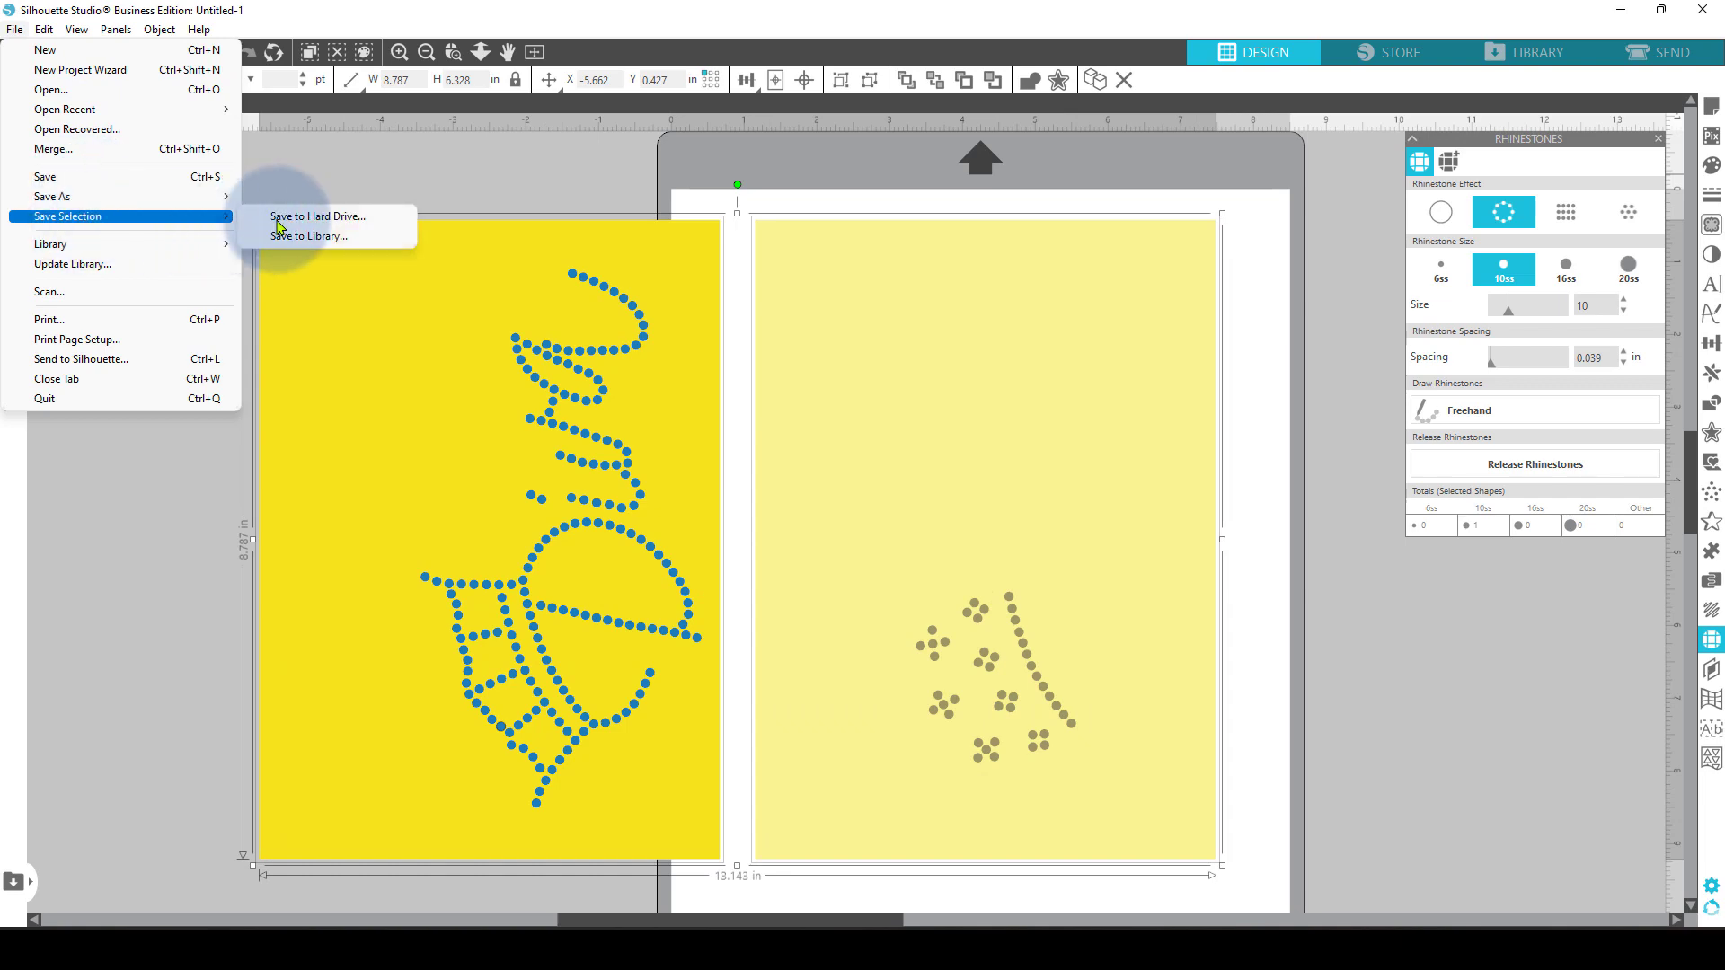
pyautogui.click(334, 225)
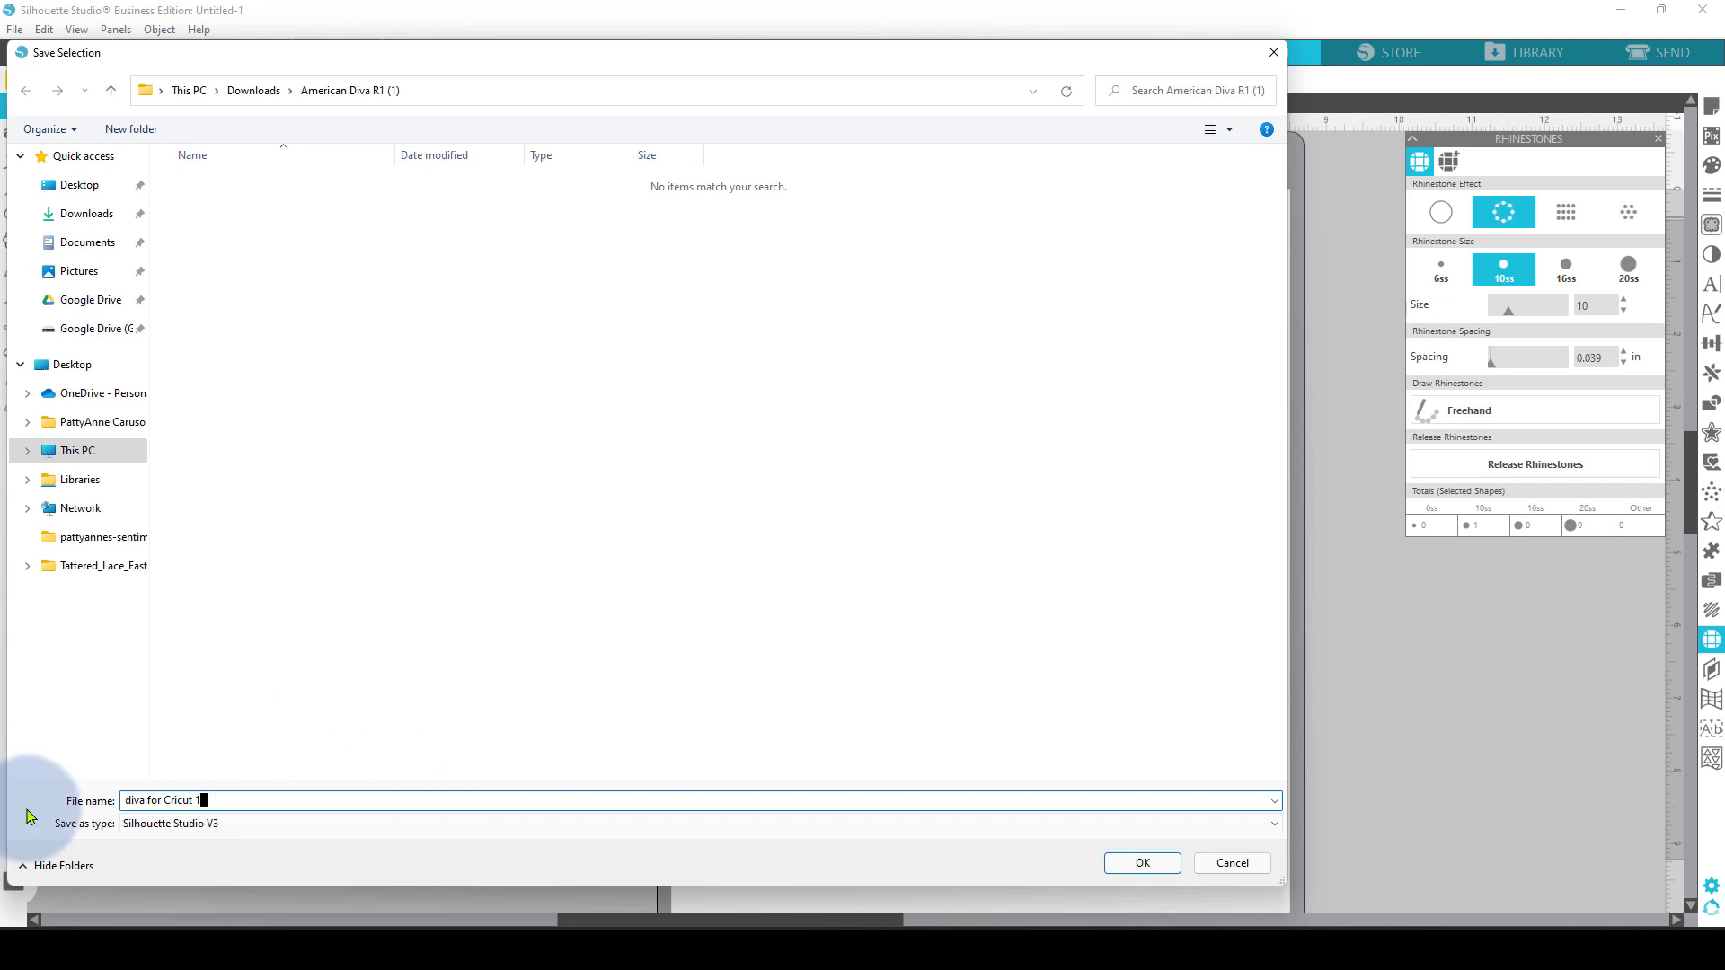
pyautogui.click(107, 91)
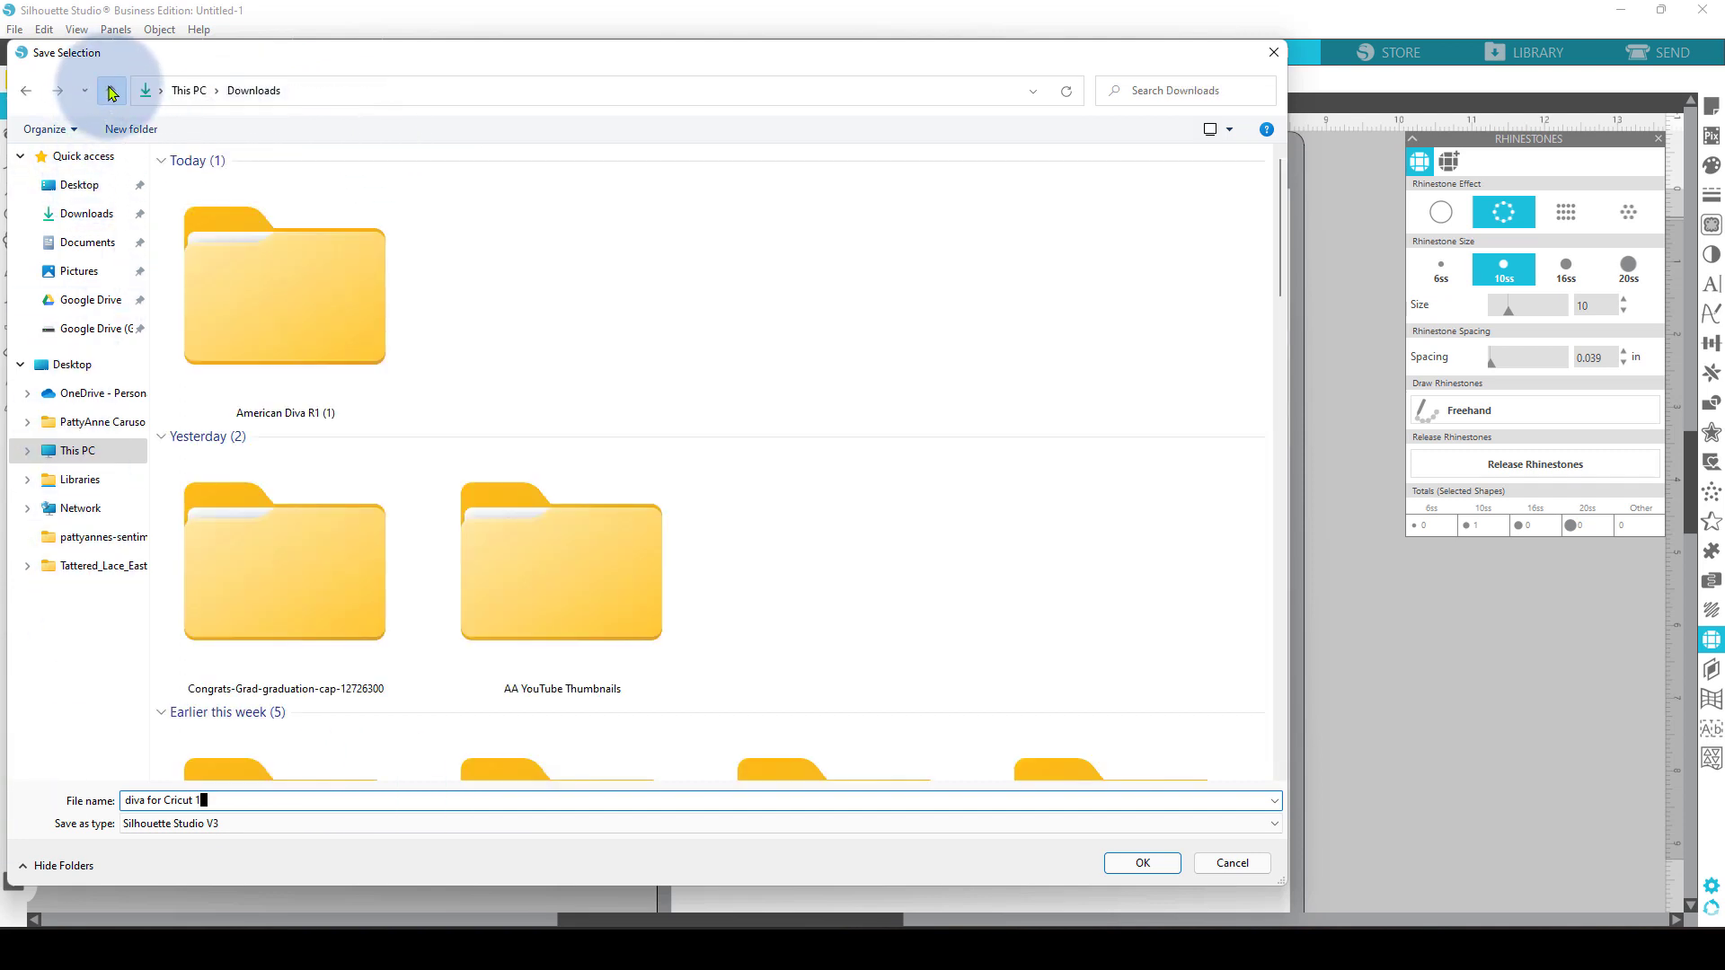
pyautogui.click(223, 831)
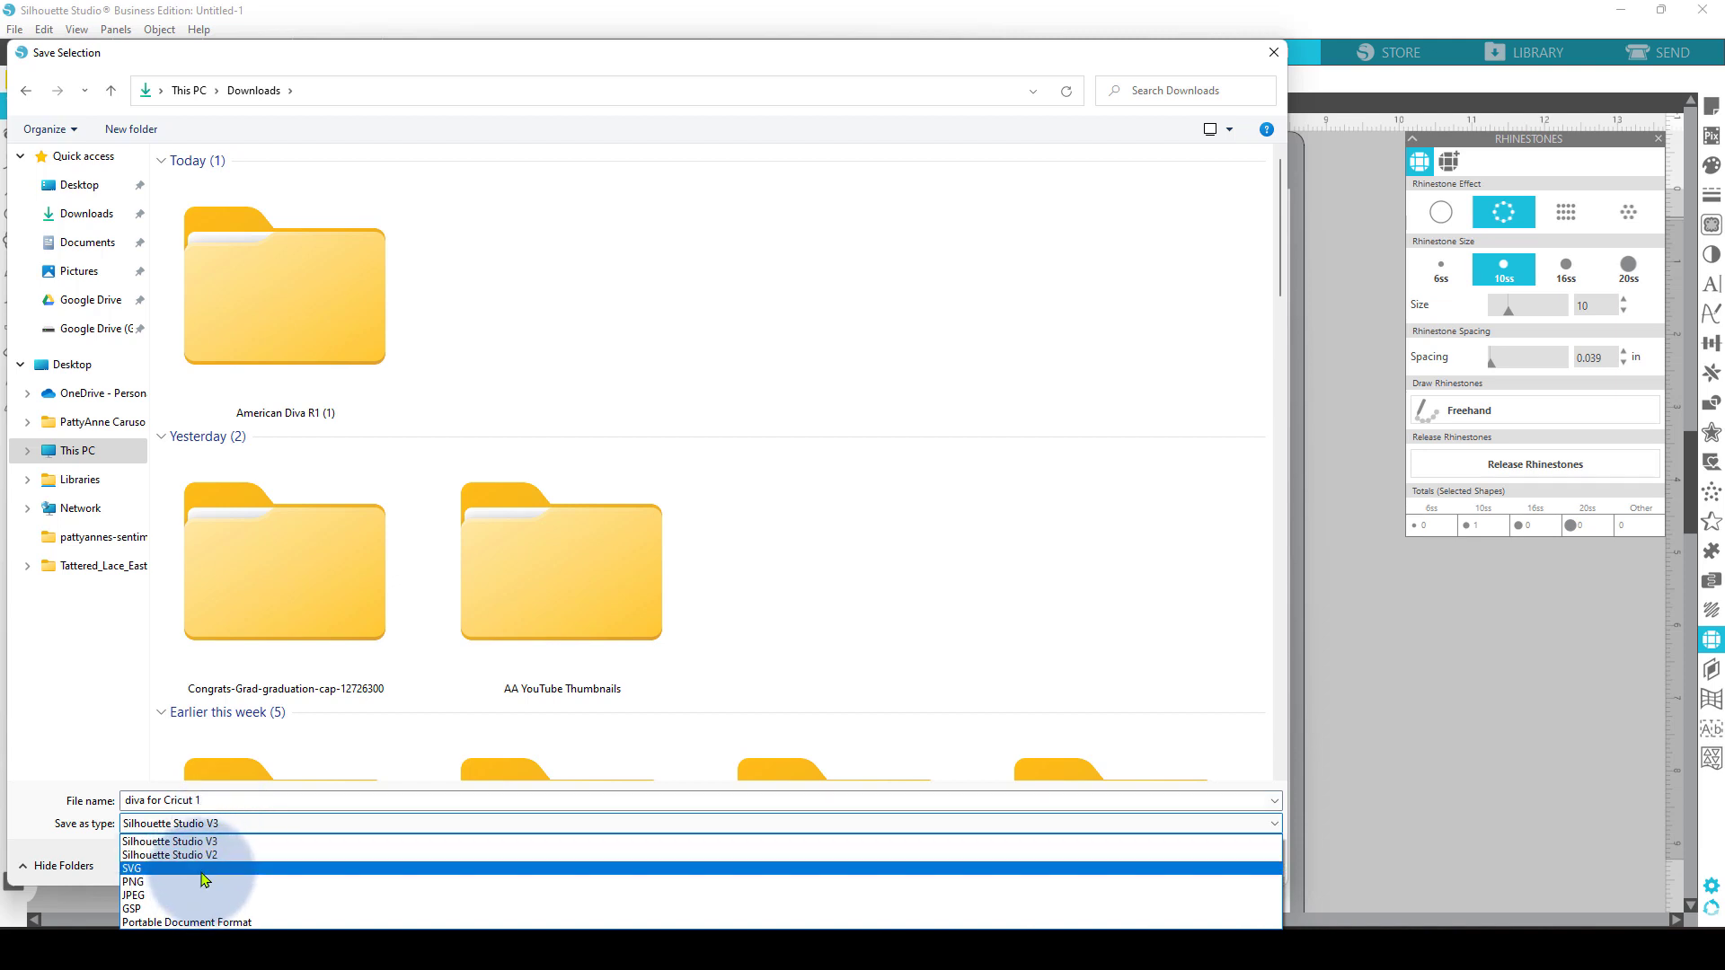
pyautogui.click(203, 879)
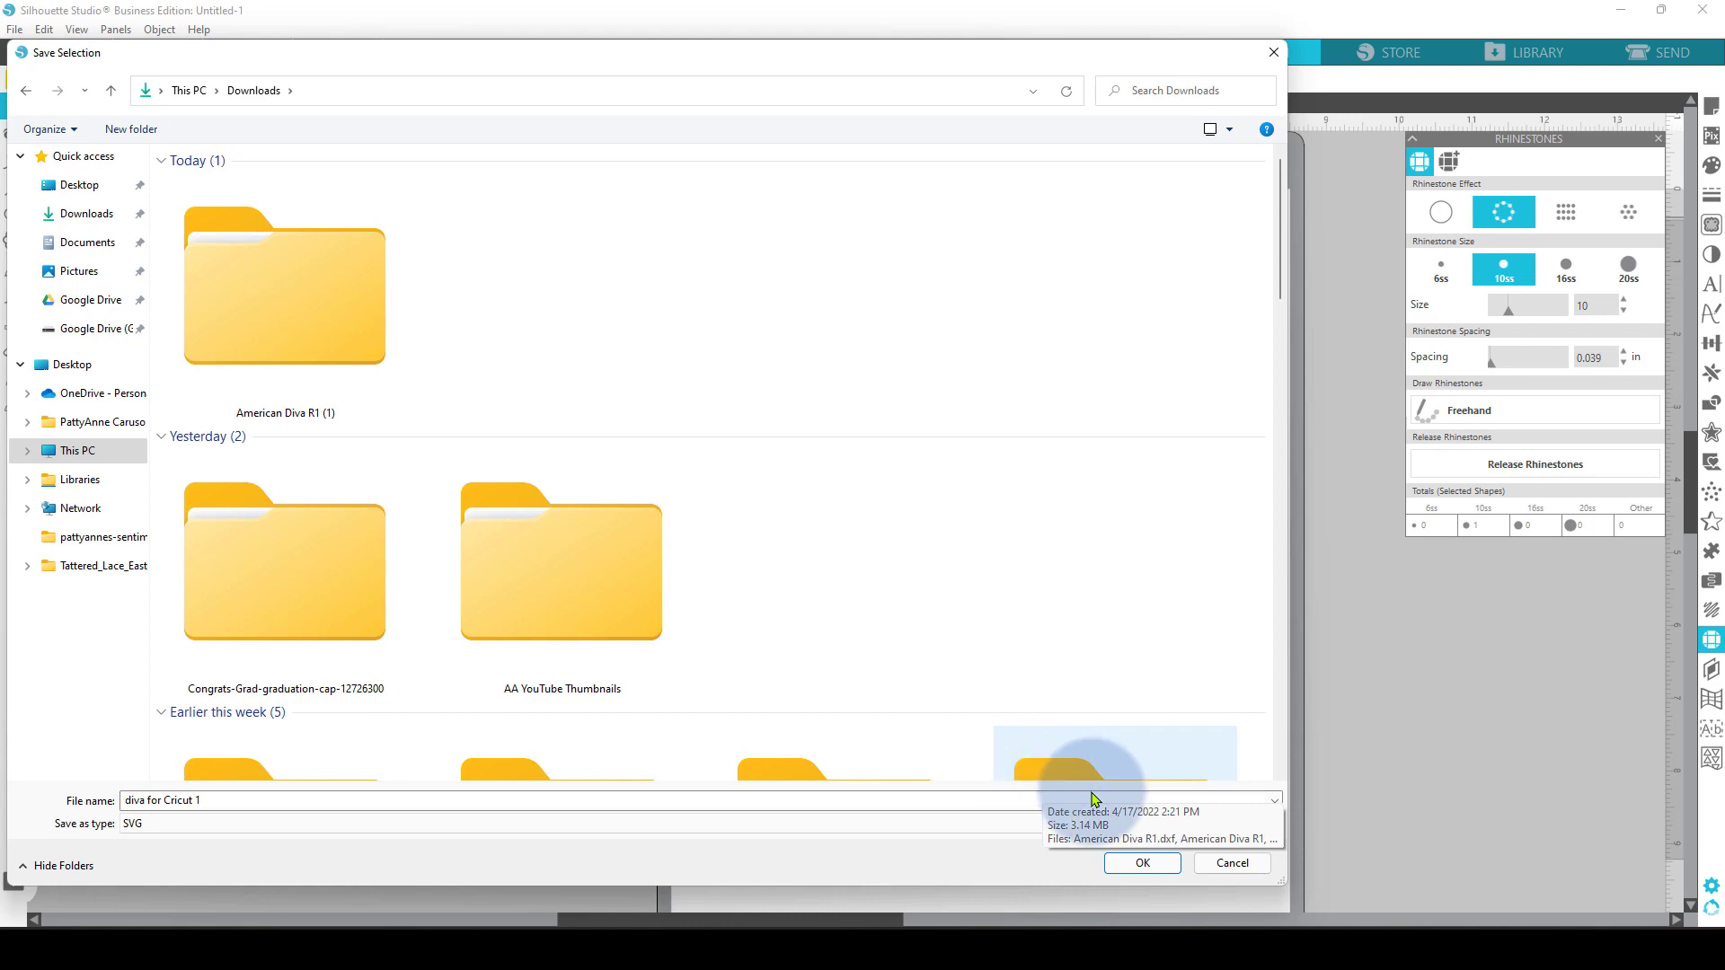
pyautogui.click(1145, 864)
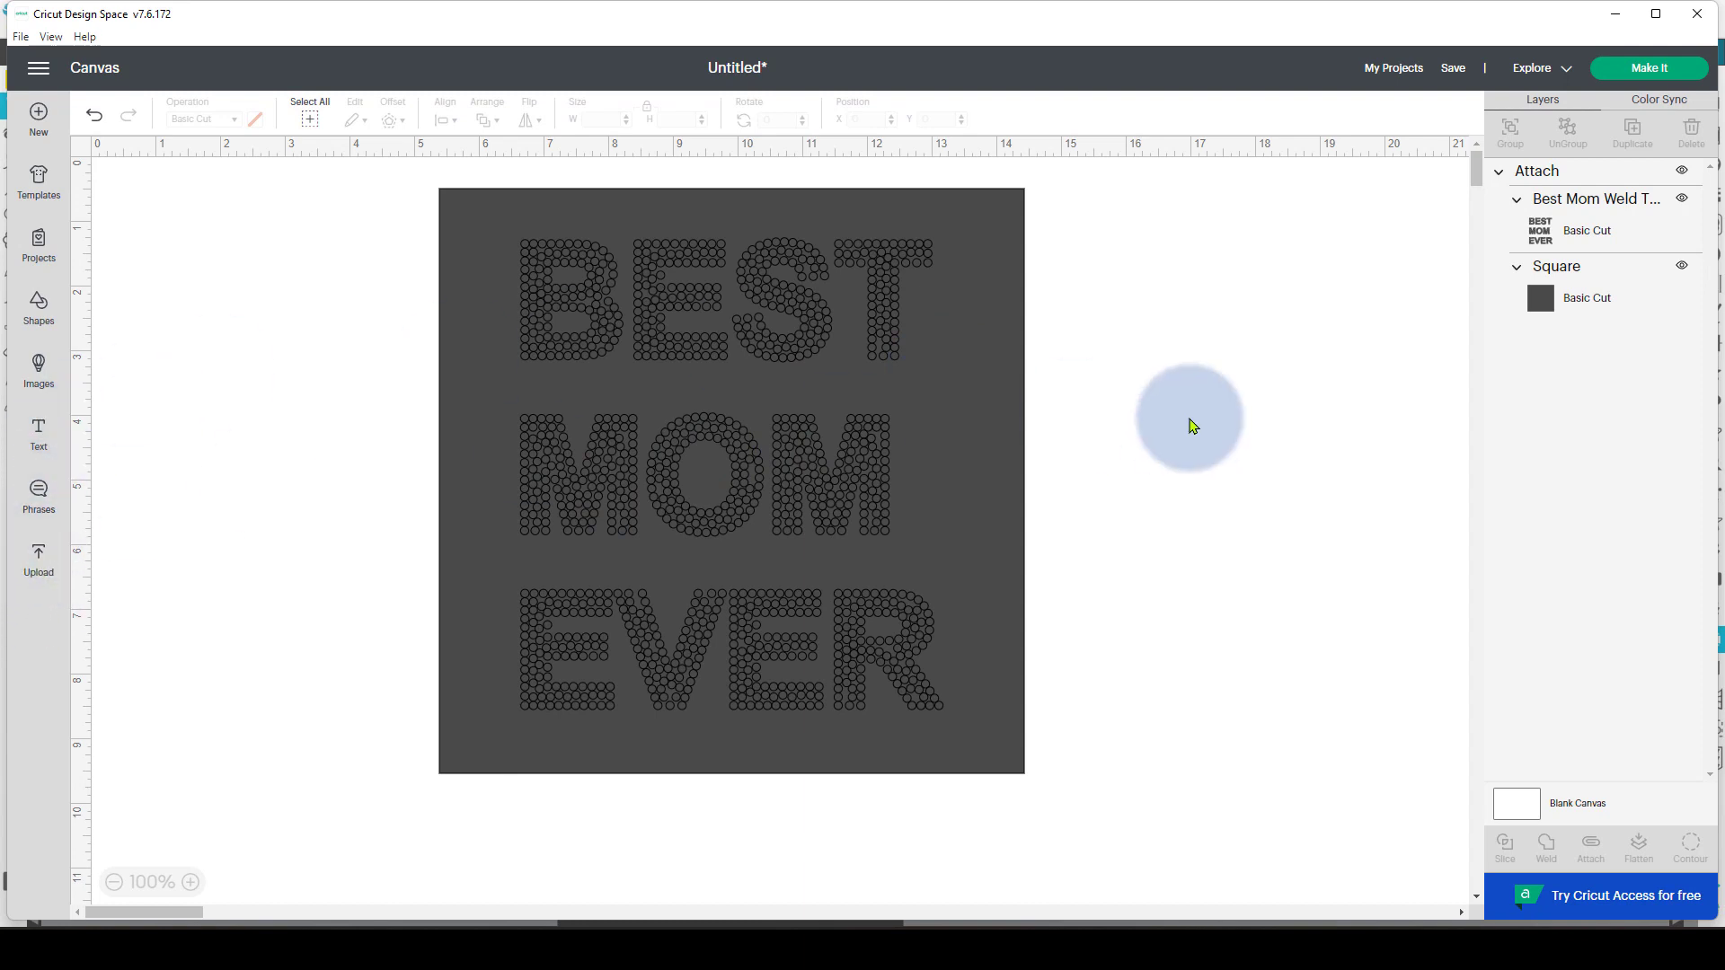
# - In Cricut Design Space, replace the unsaved project with a new one and upload "diva for Cricut 1" from Downloads as a cut image
pyautogui.click(38, 119)
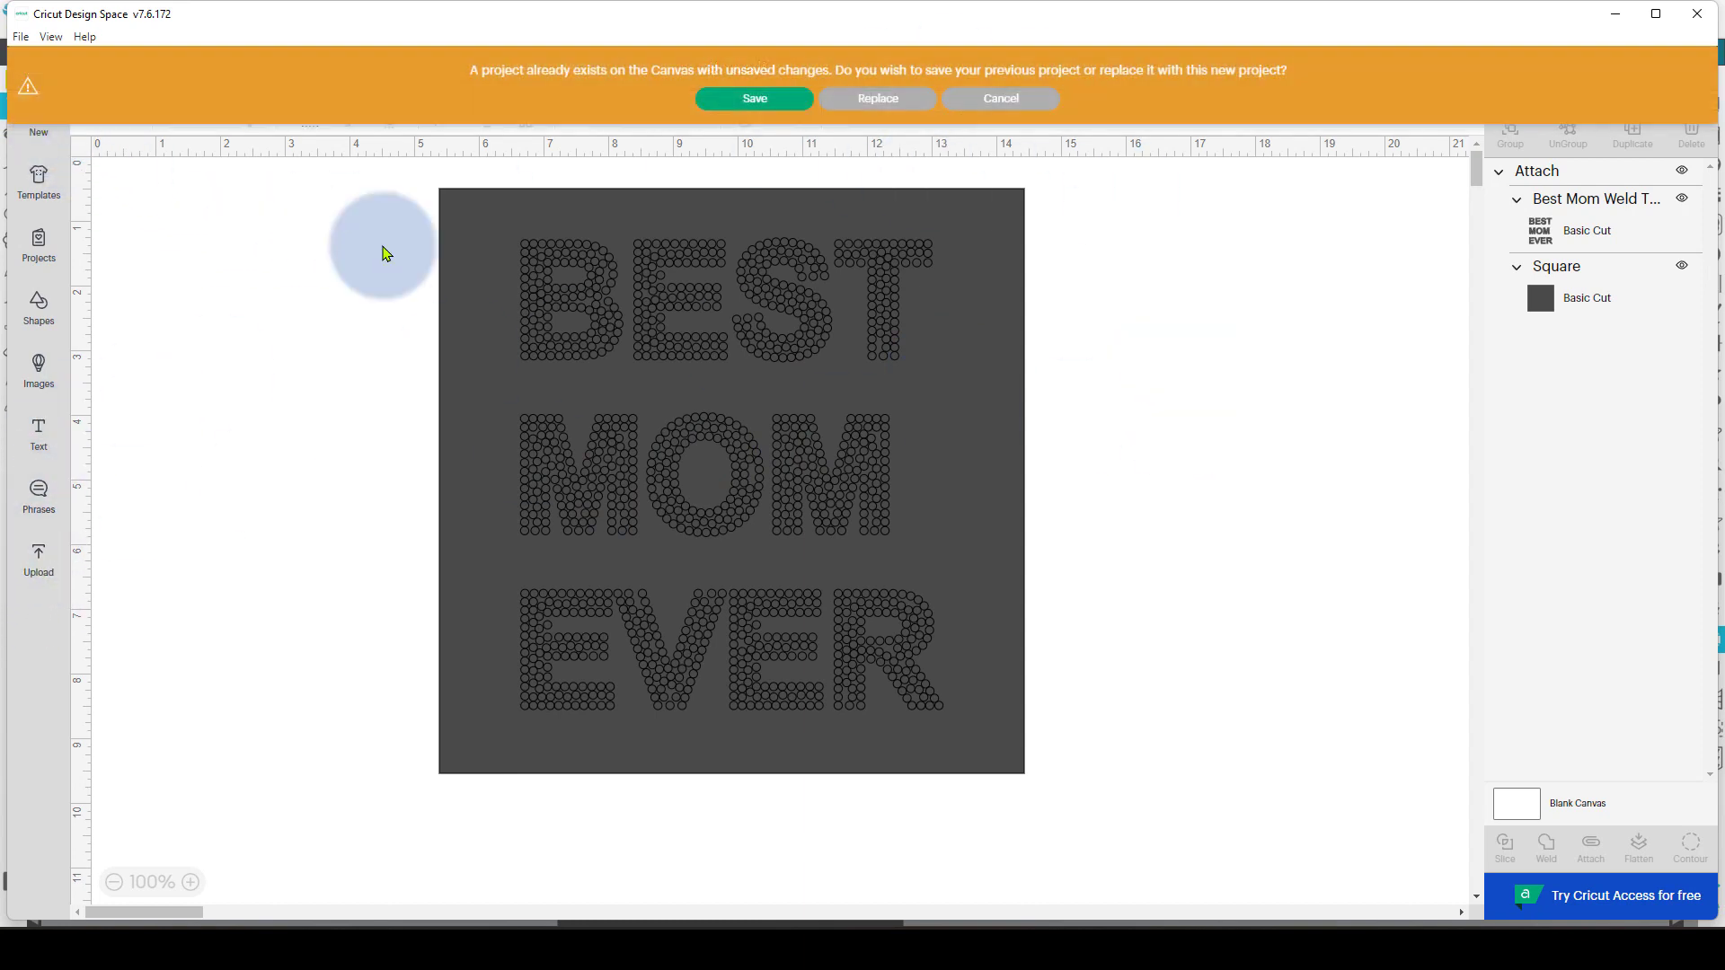
pyautogui.click(895, 101)
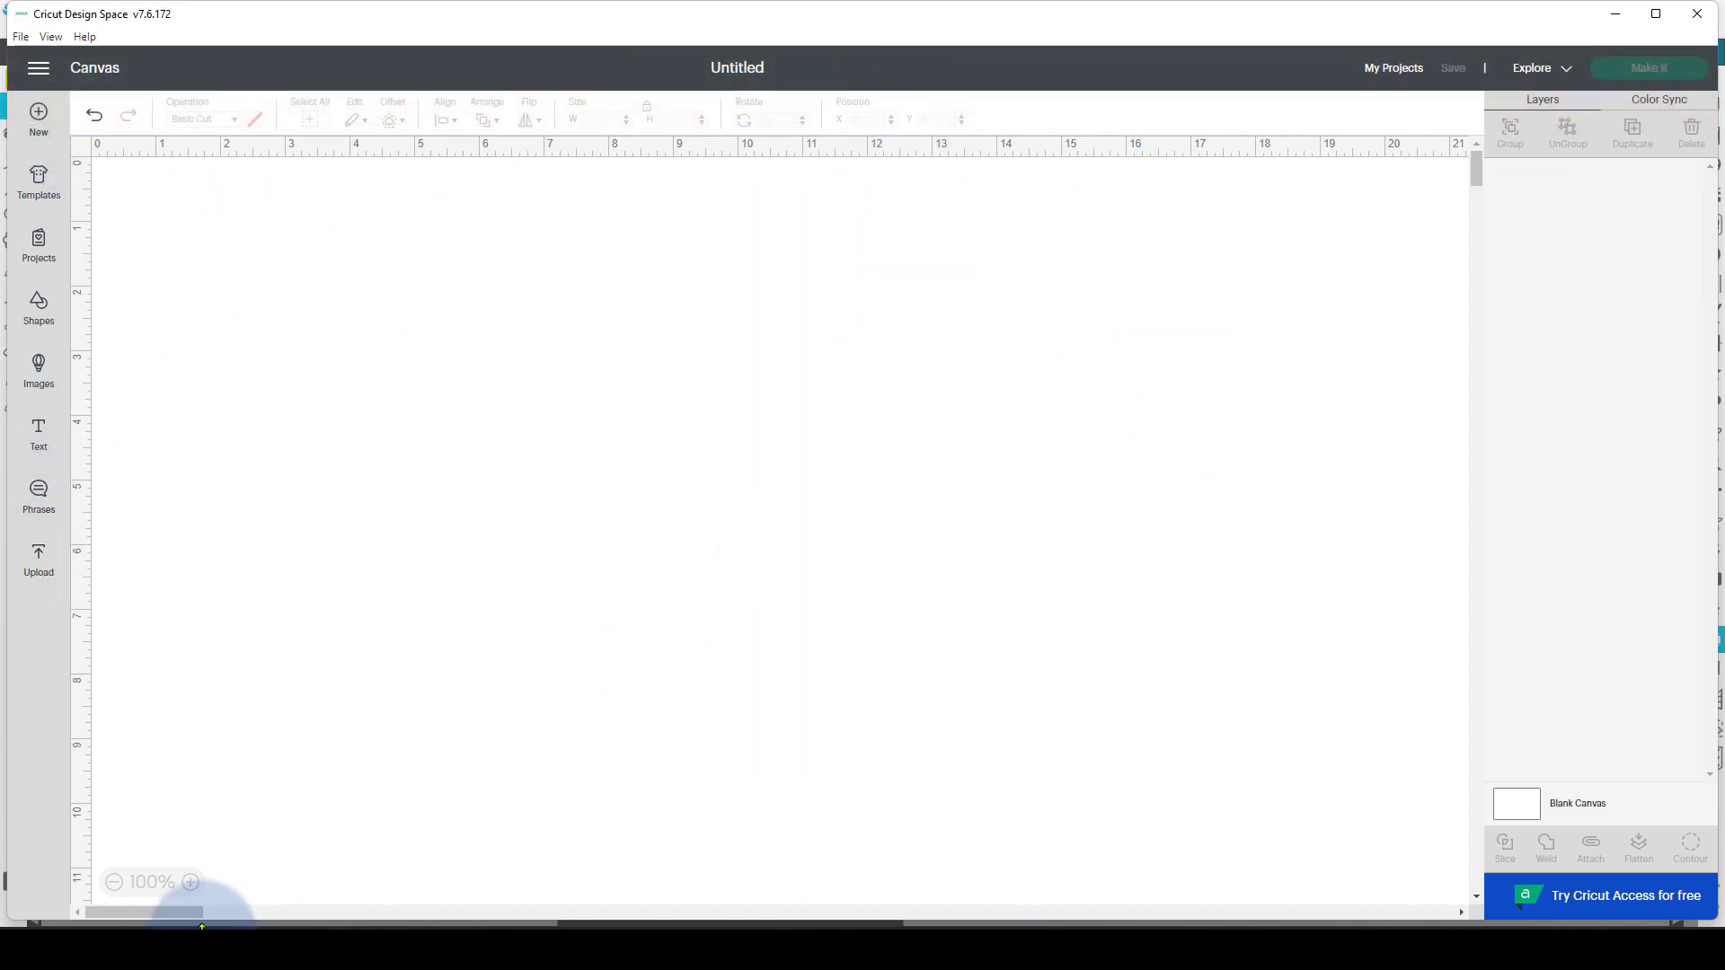
pyautogui.click(38, 564)
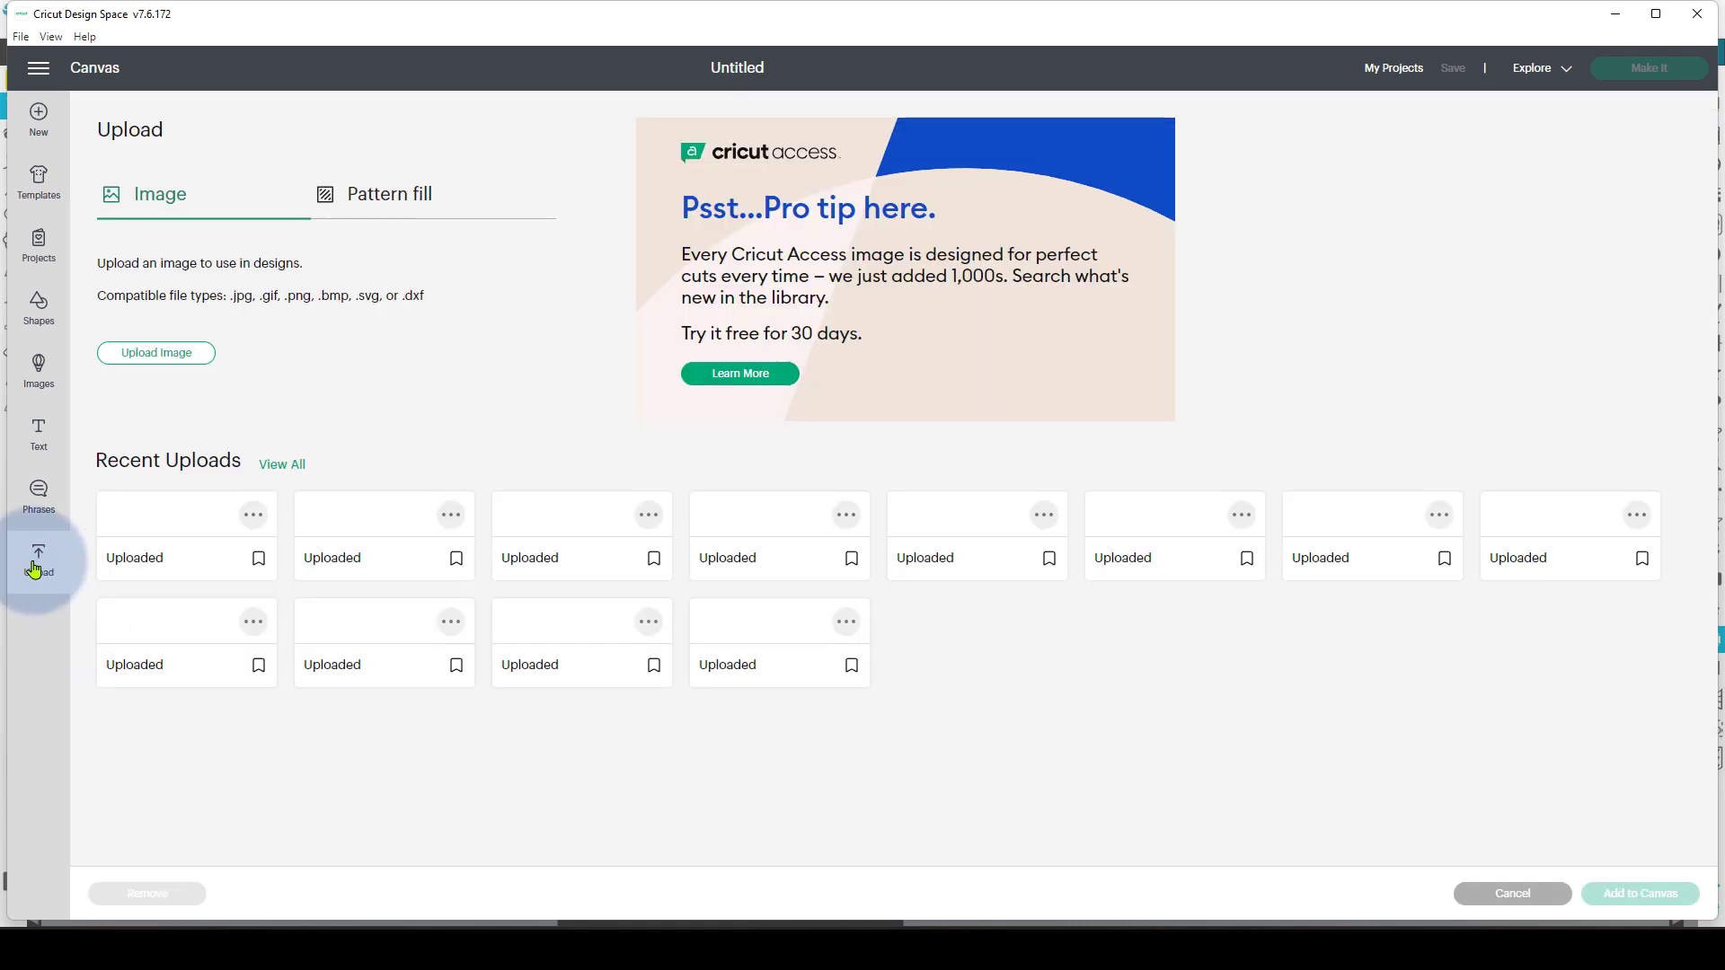
pyautogui.click(170, 353)
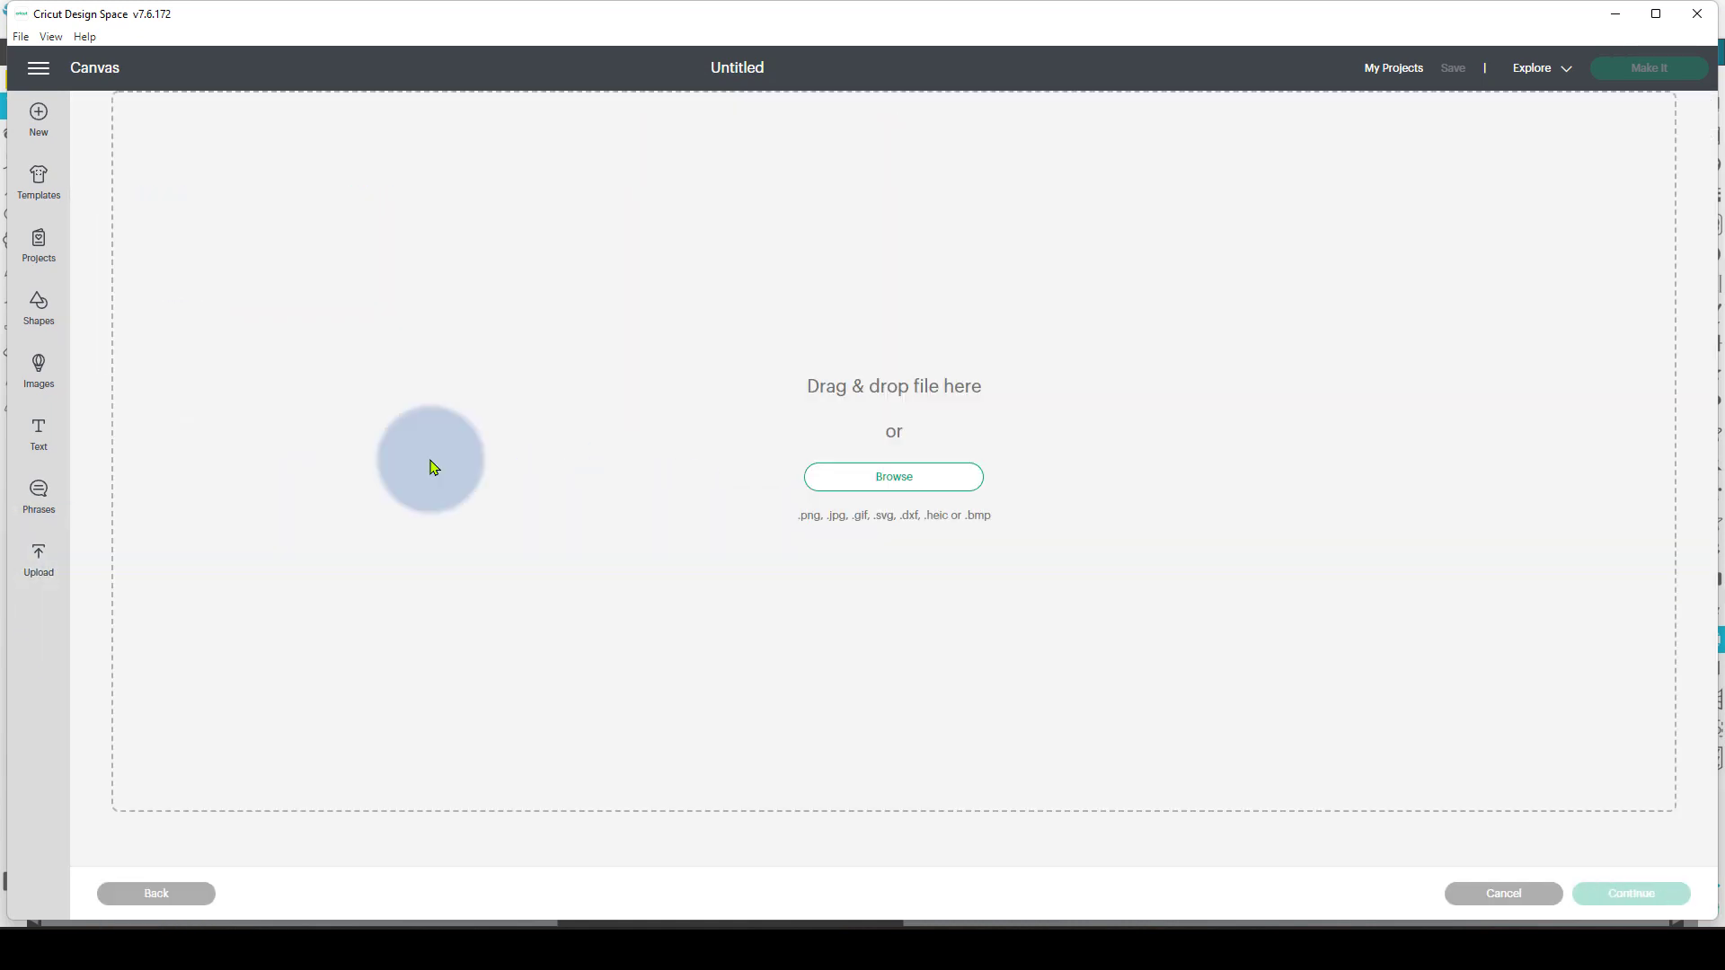
pyautogui.click(910, 490)
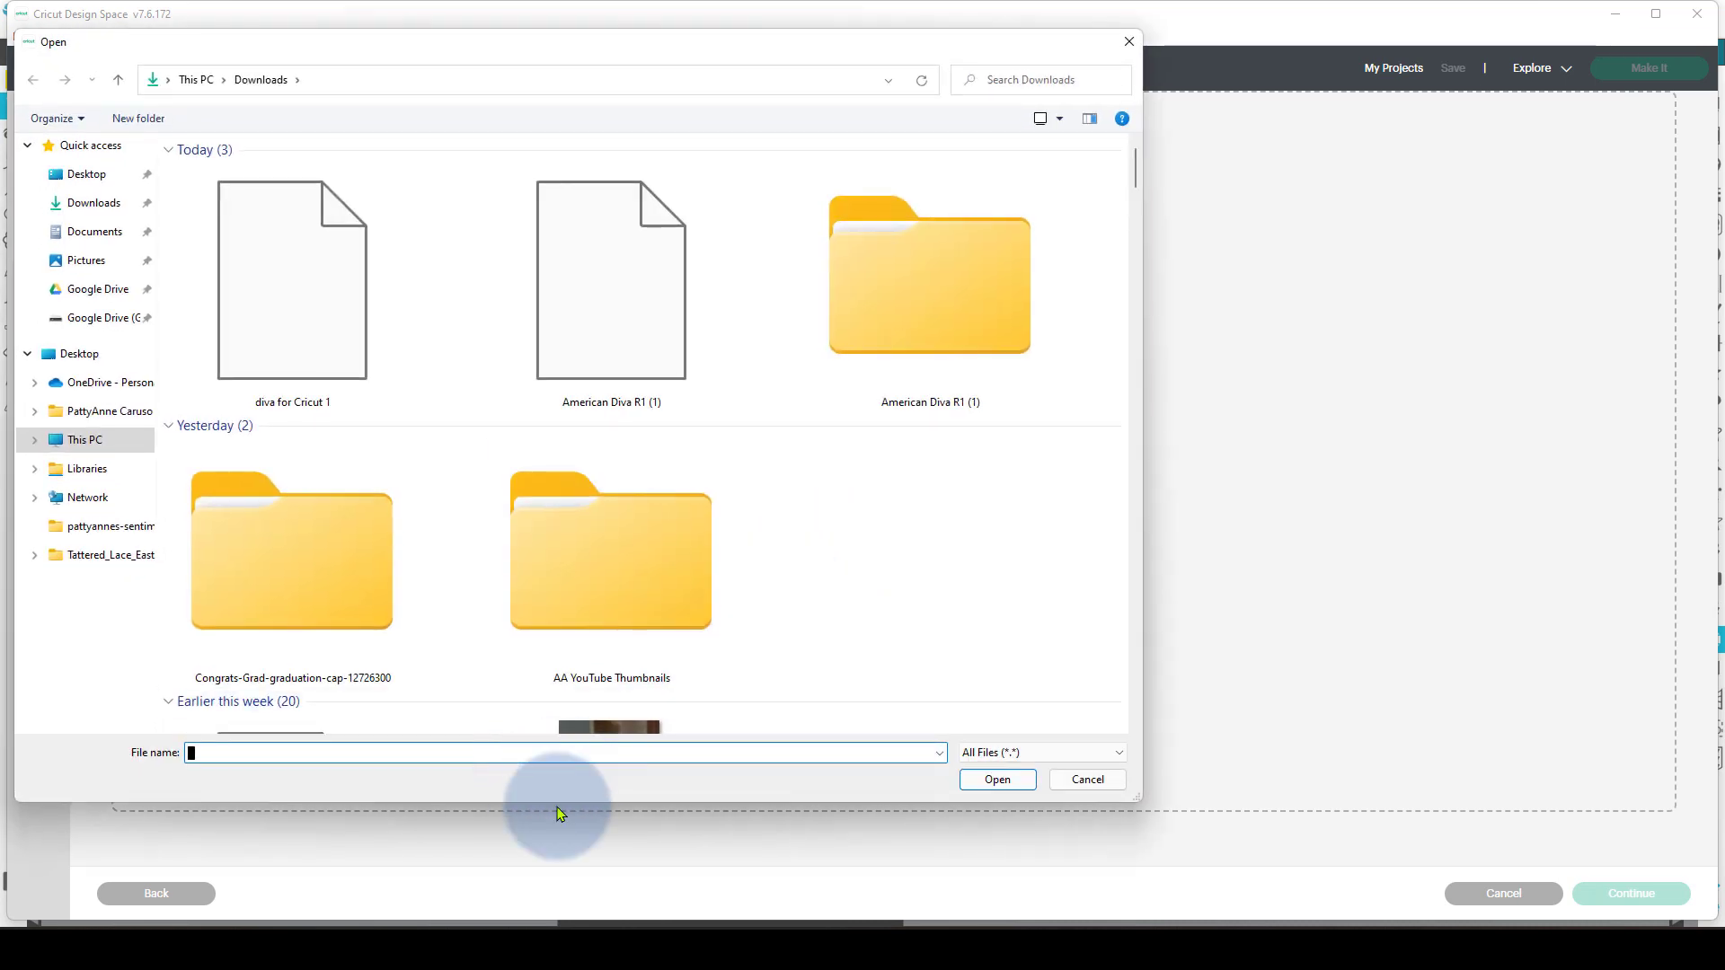
pyautogui.click(267, 287)
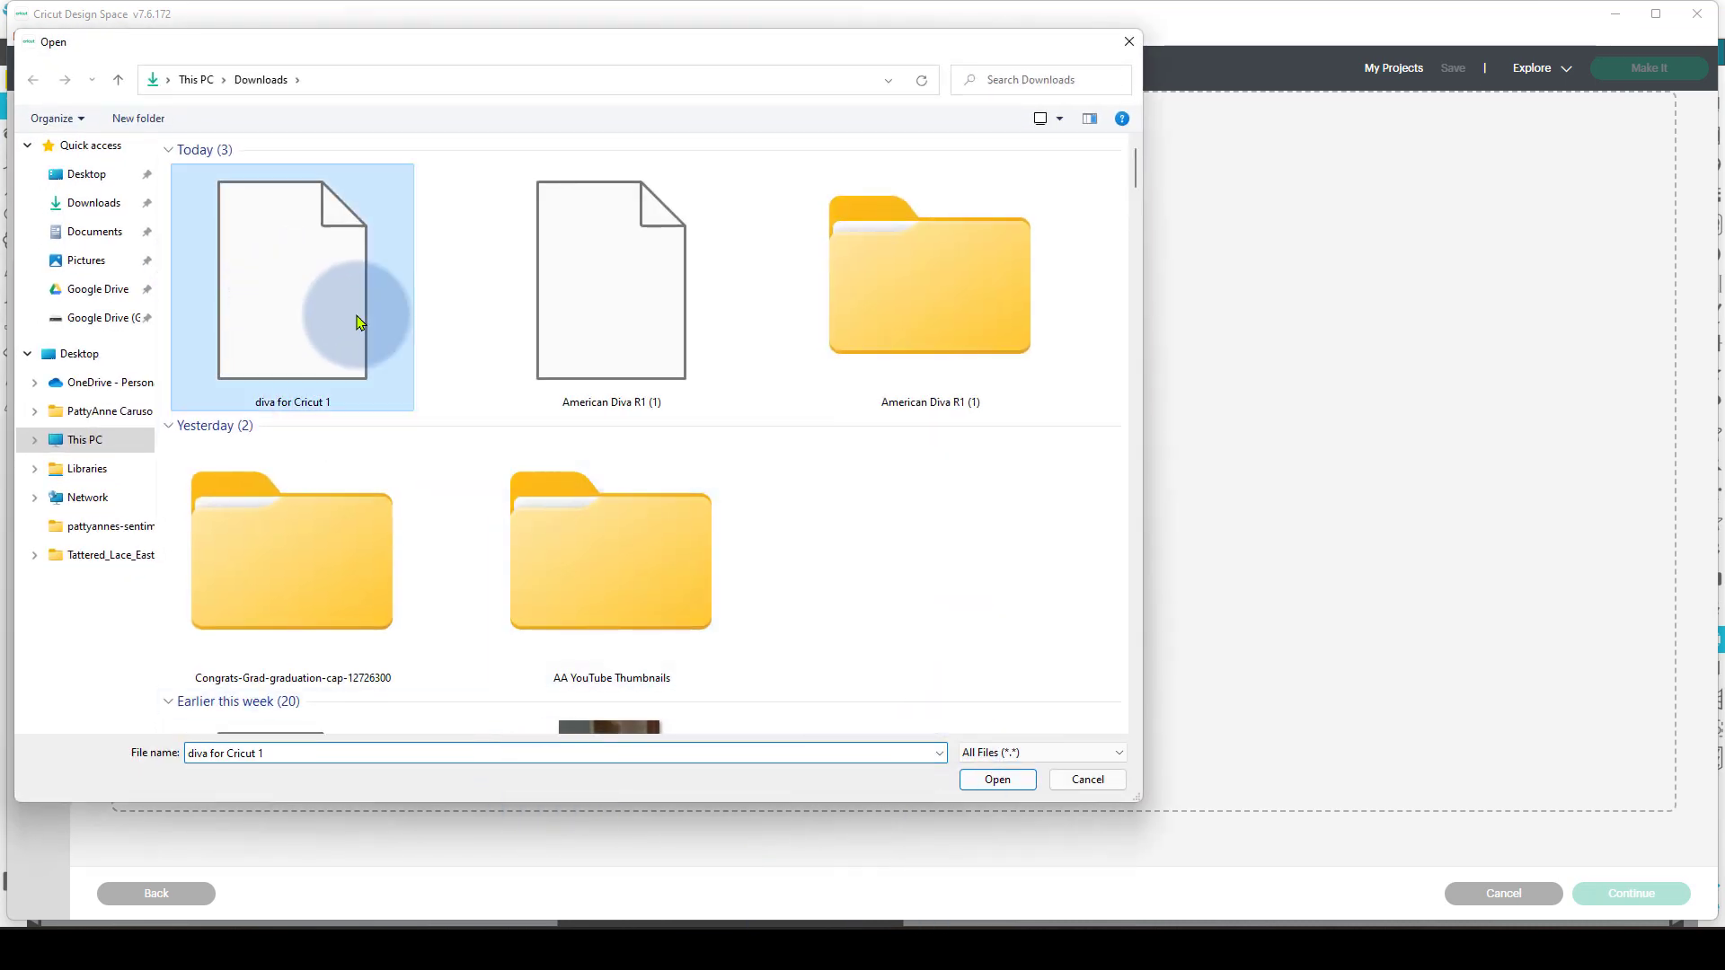
pyautogui.click(995, 780)
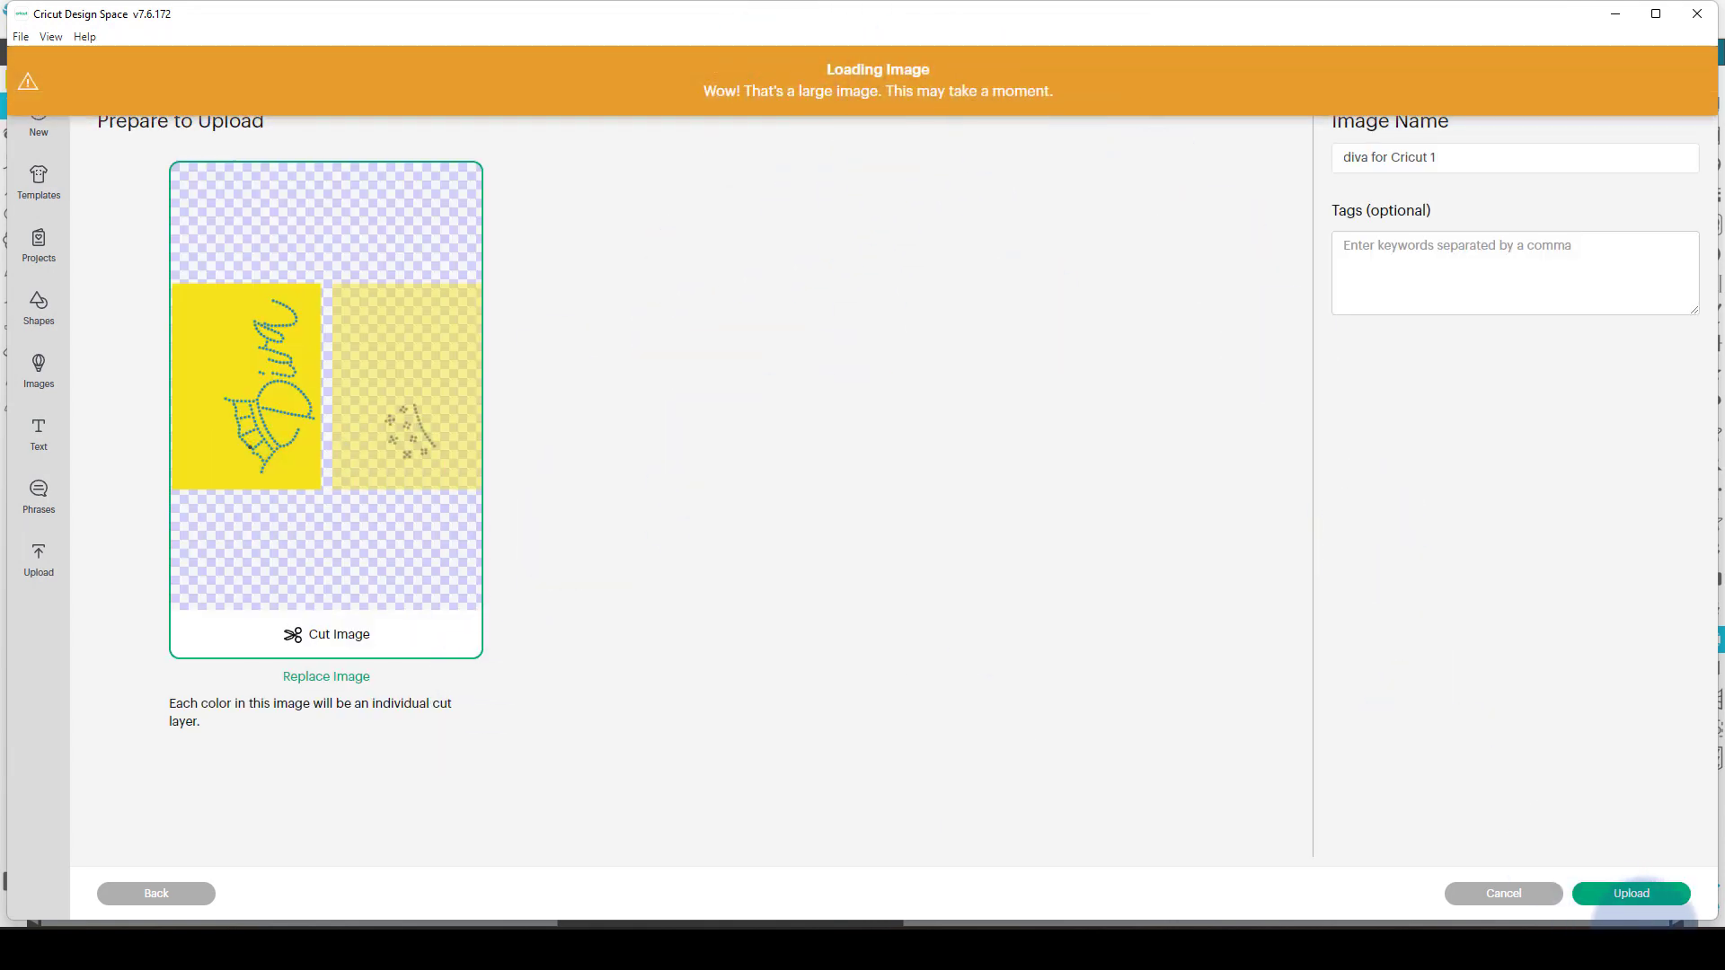
pyautogui.click(1631, 895)
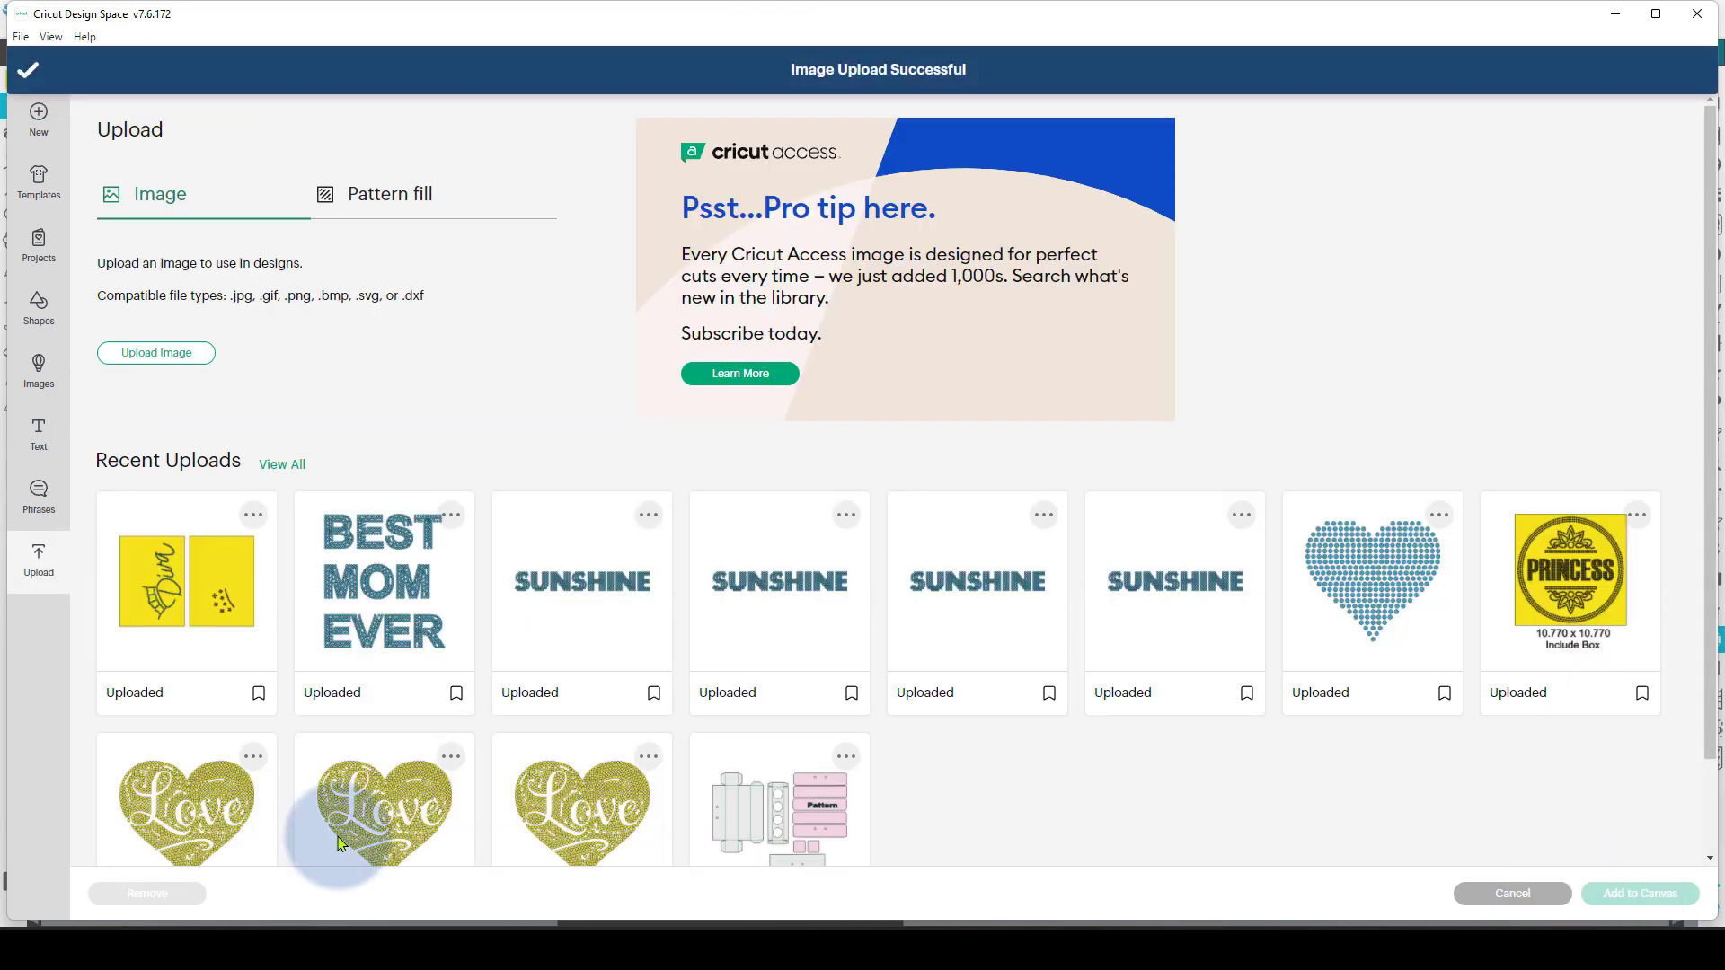
# - Add the uploaded Diva image to the canvas and move it so both templates lie fully within the canvas
pyautogui.click(220, 624)
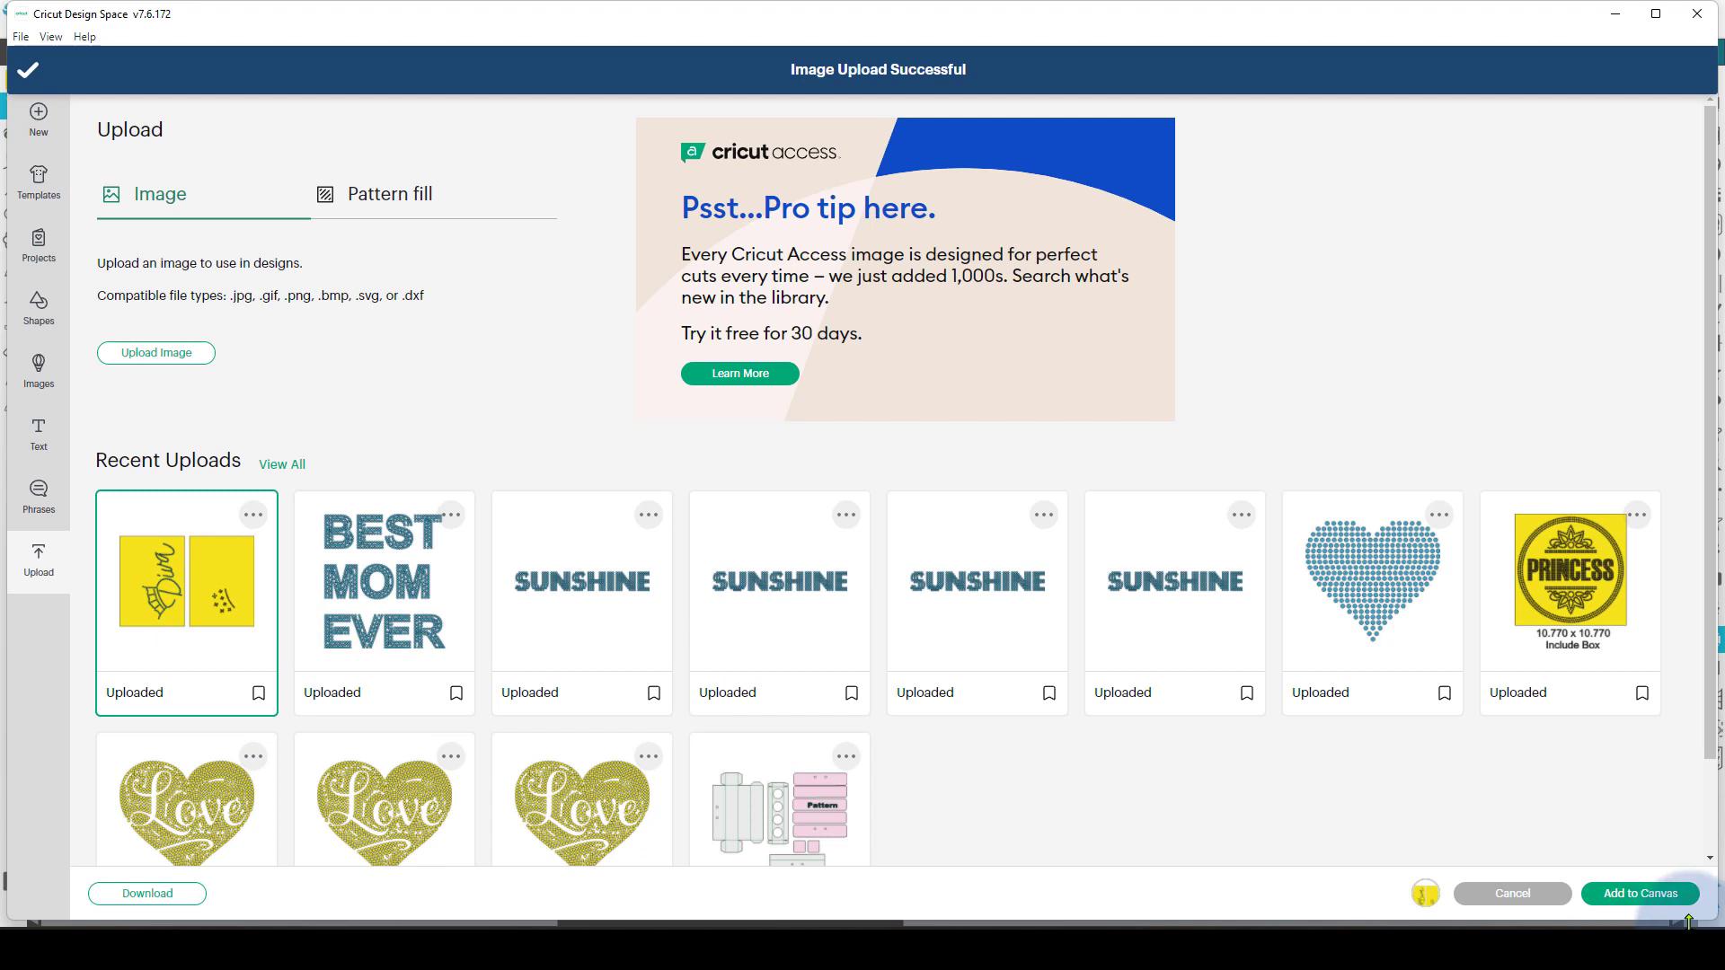
pyautogui.click(1654, 898)
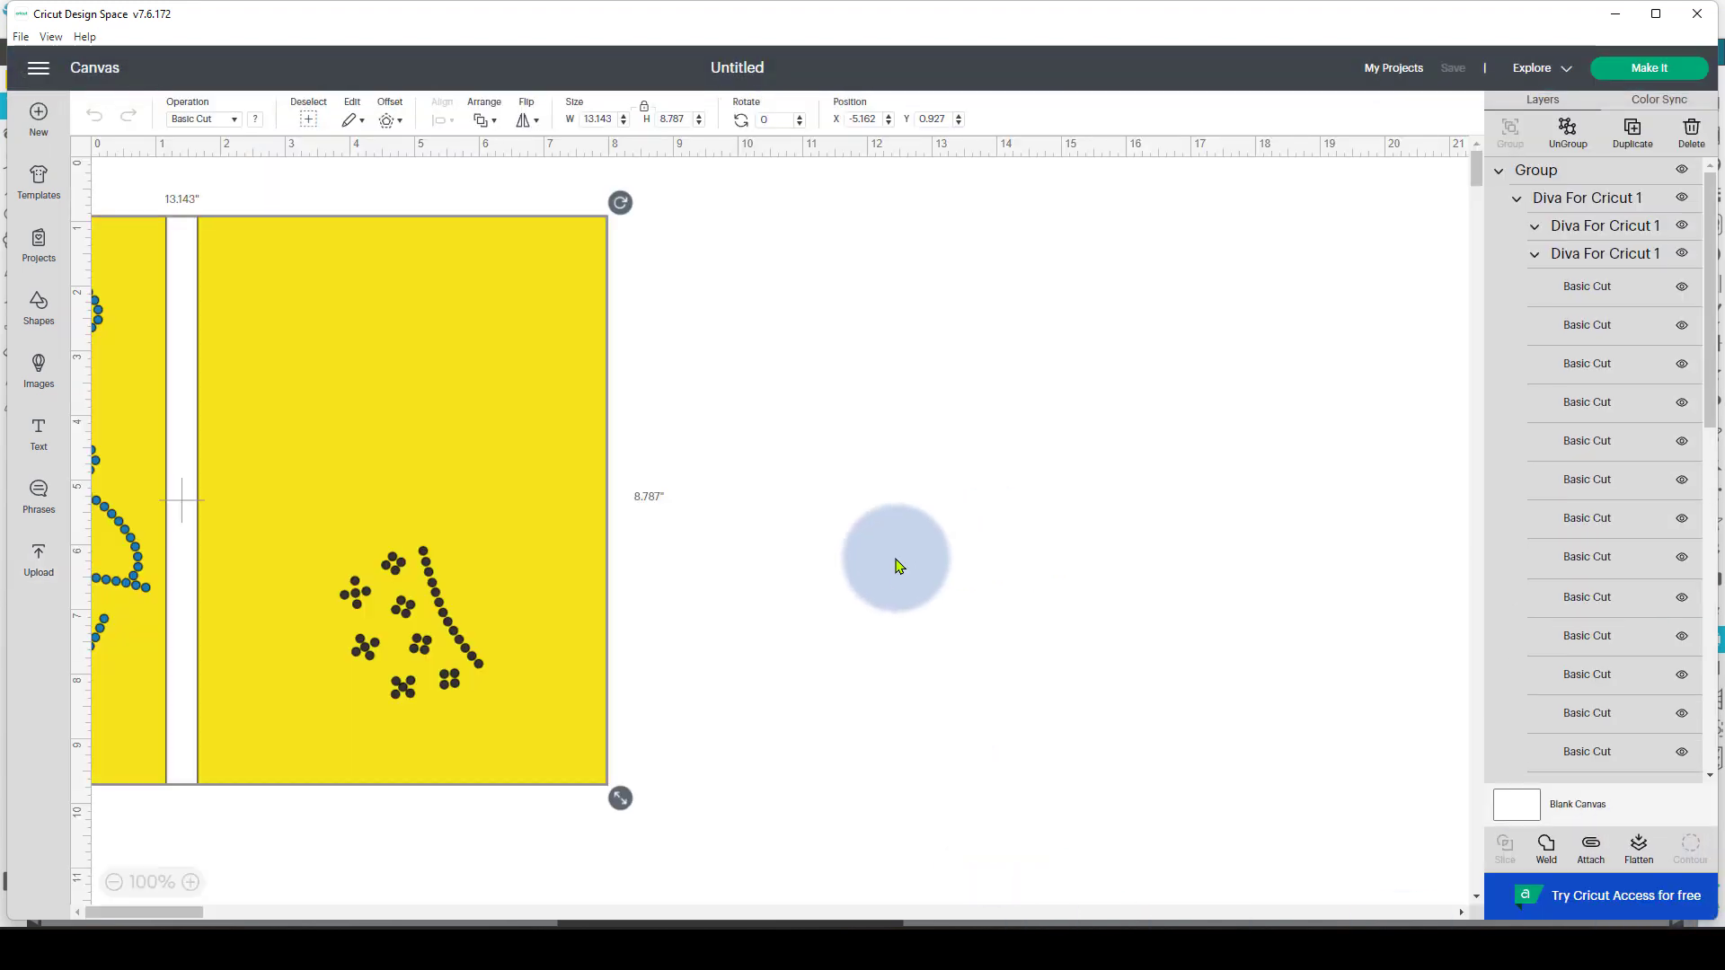
pyautogui.moveTo(914, 553); pyautogui.dragTo(995, 542)
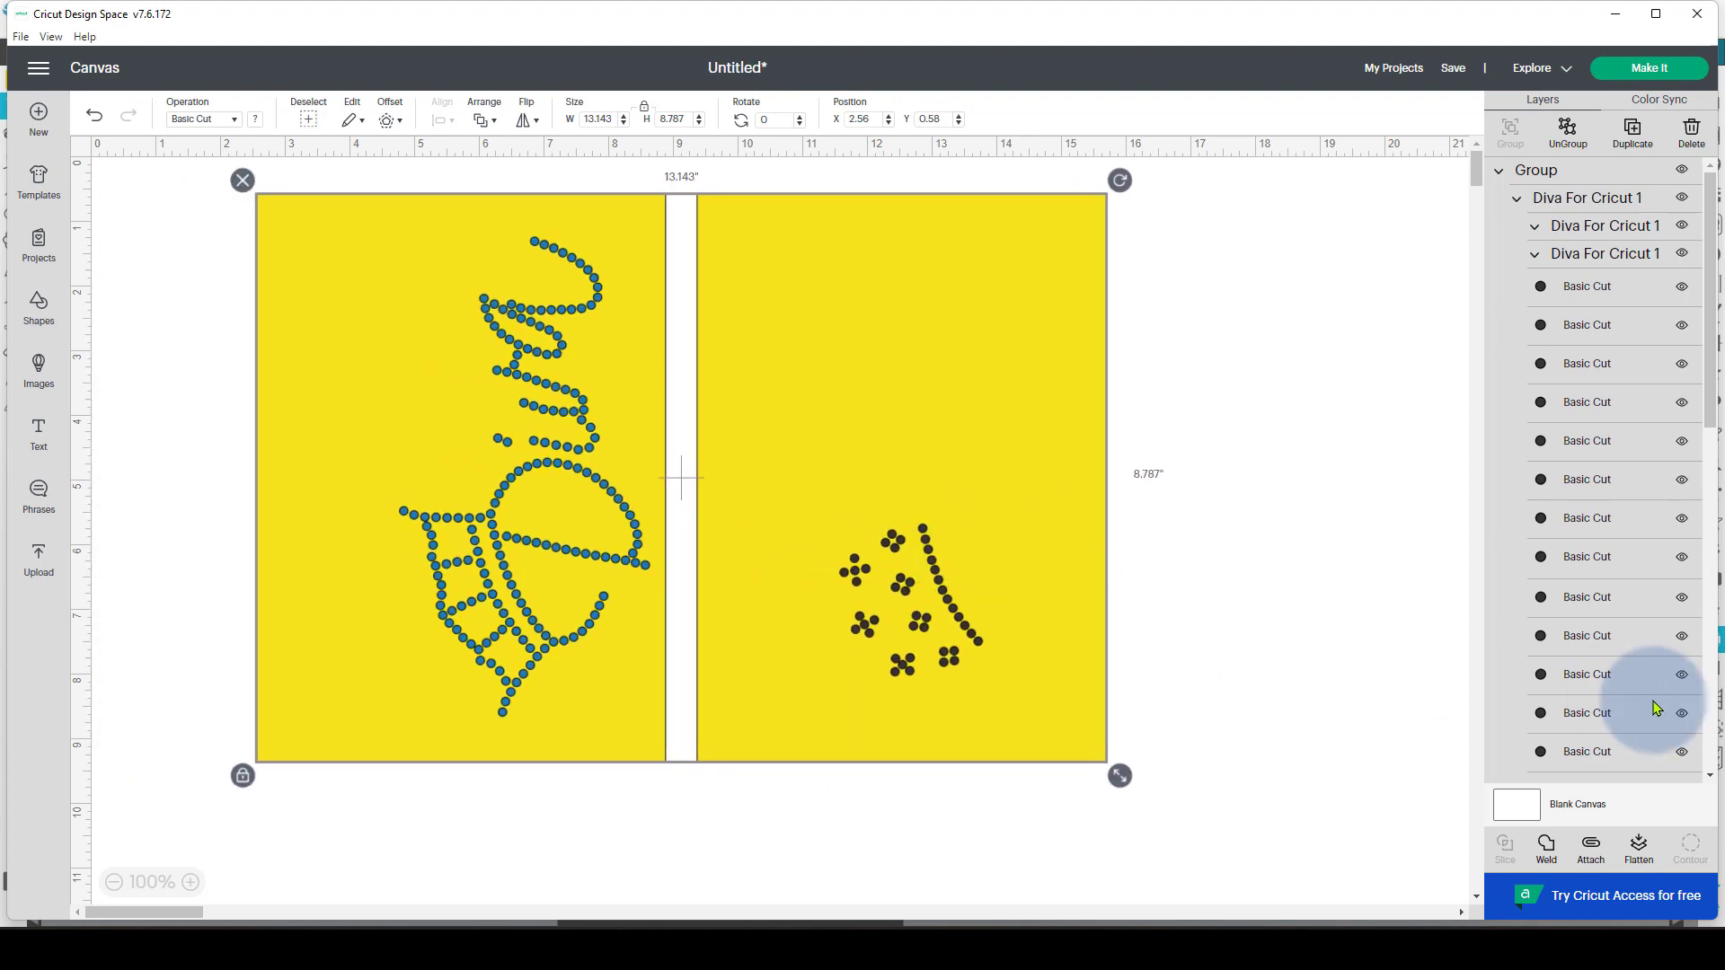
# - Review the uploaded Diva image's individual circle layers, and delete the whole image from the canvas
pyautogui.scroll(-3, 1654, 360)
pyautogui.scroll(-5, 1644, 440)
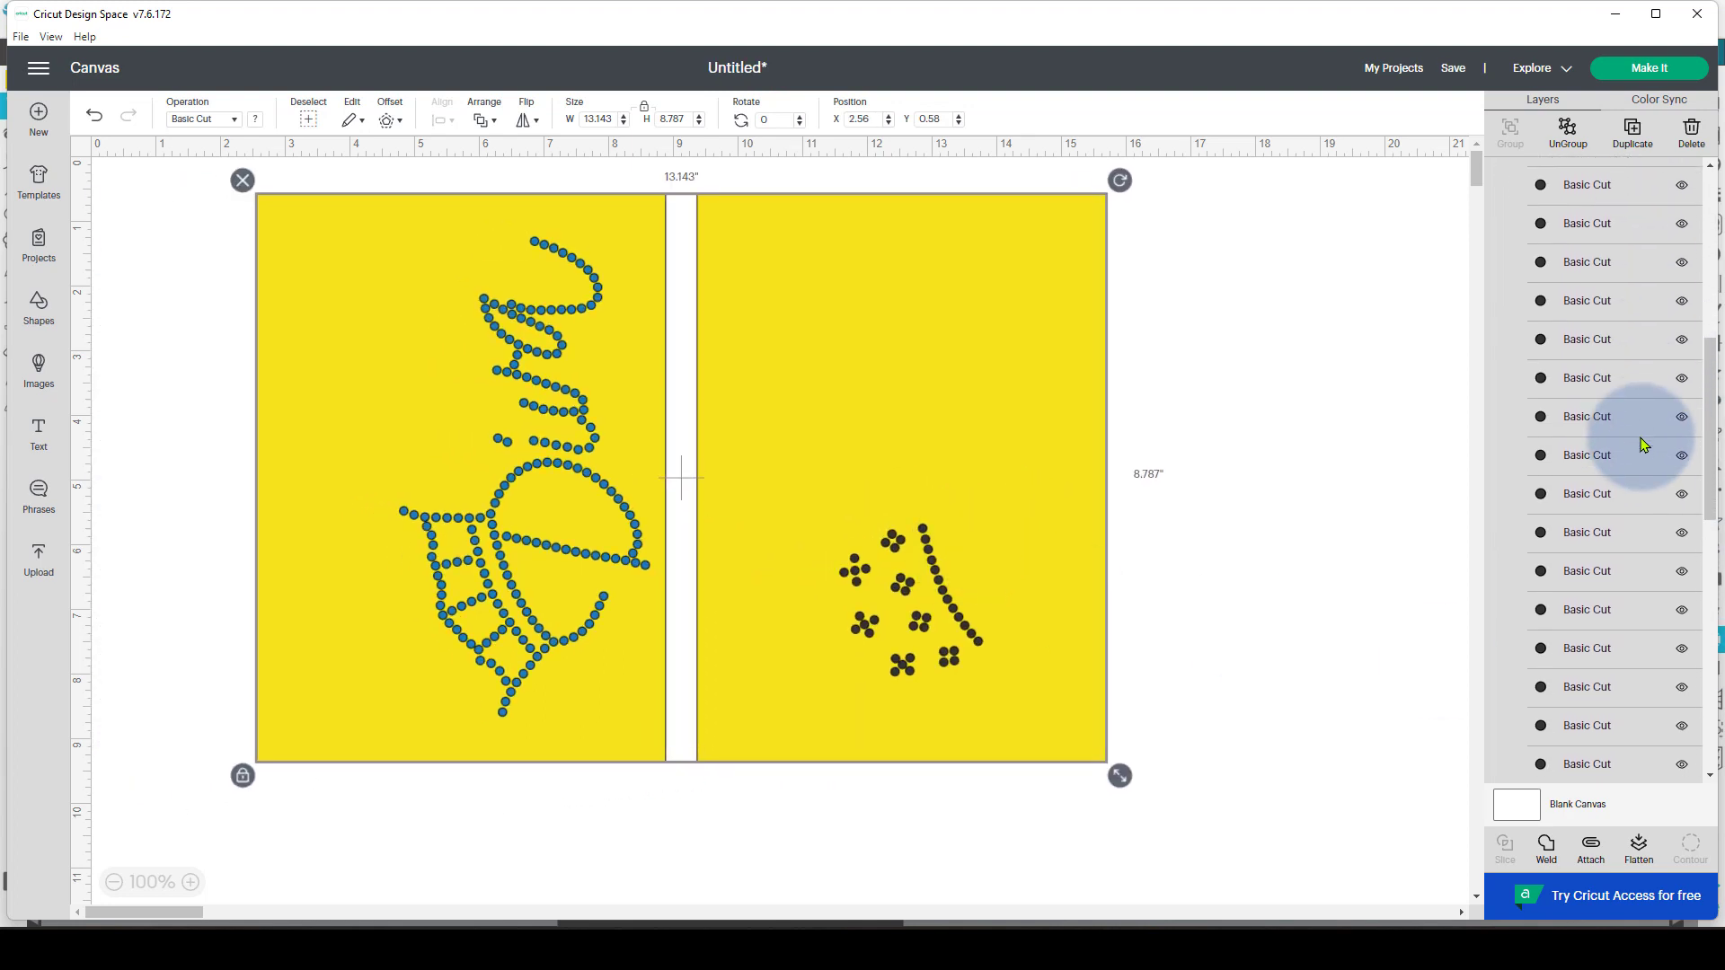
pyautogui.scroll(-6, 1640, 474)
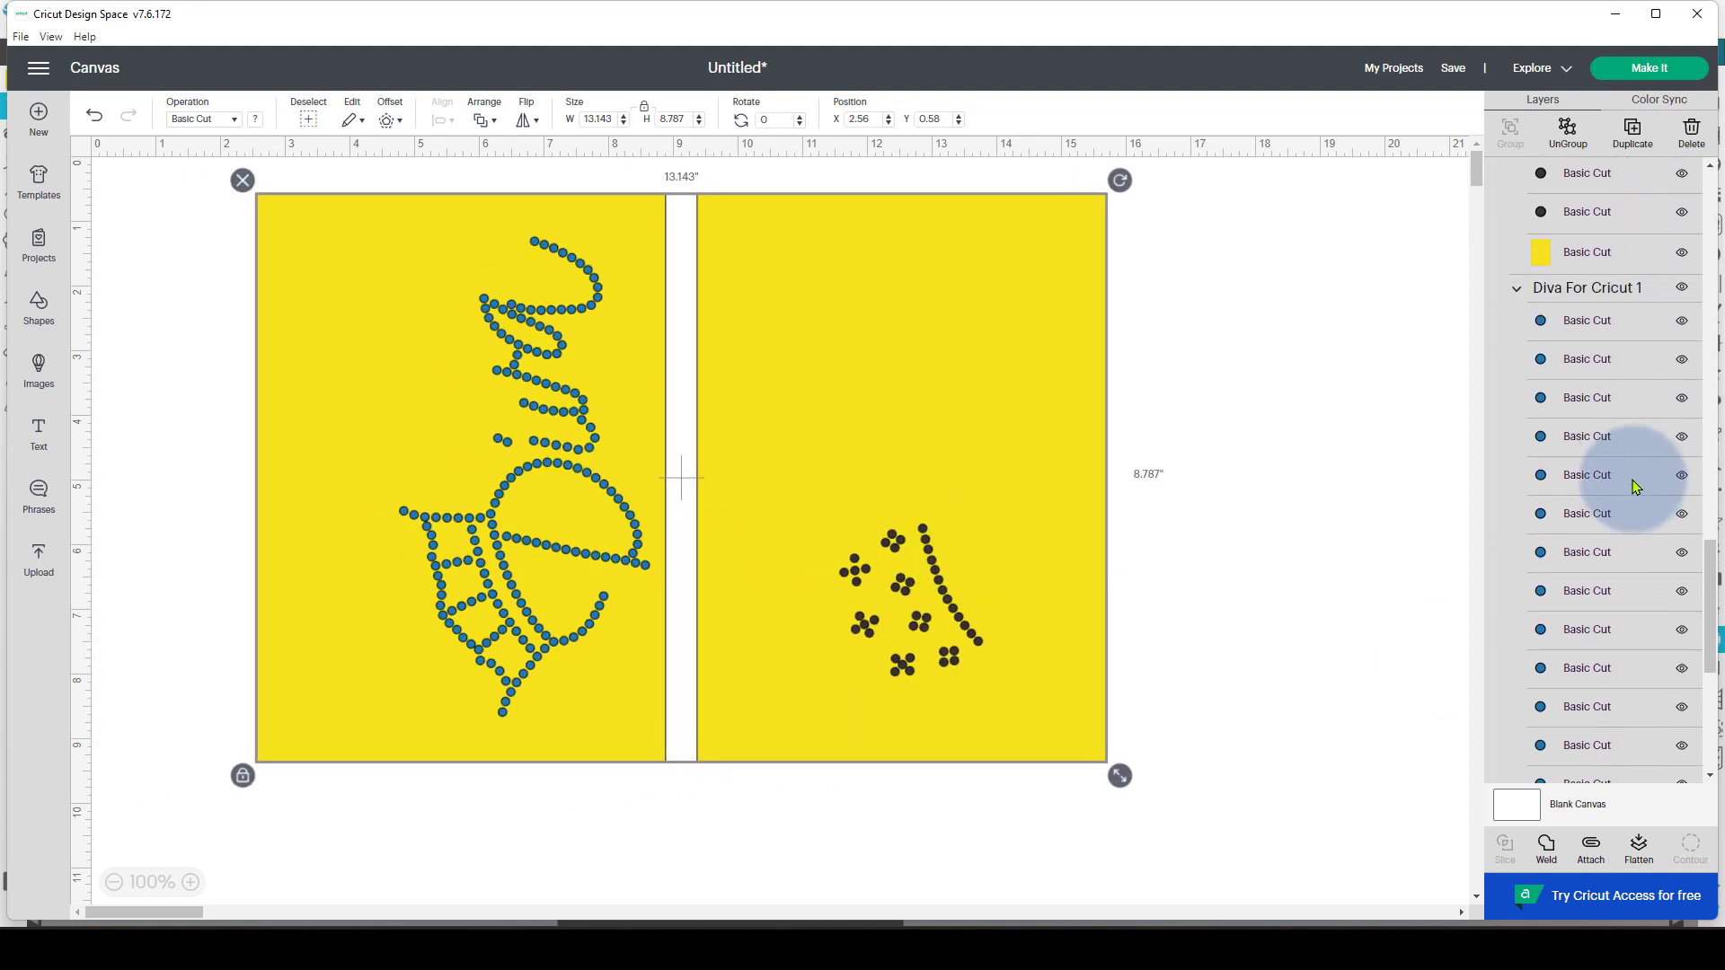
pyautogui.scroll(-1, 1648, 500)
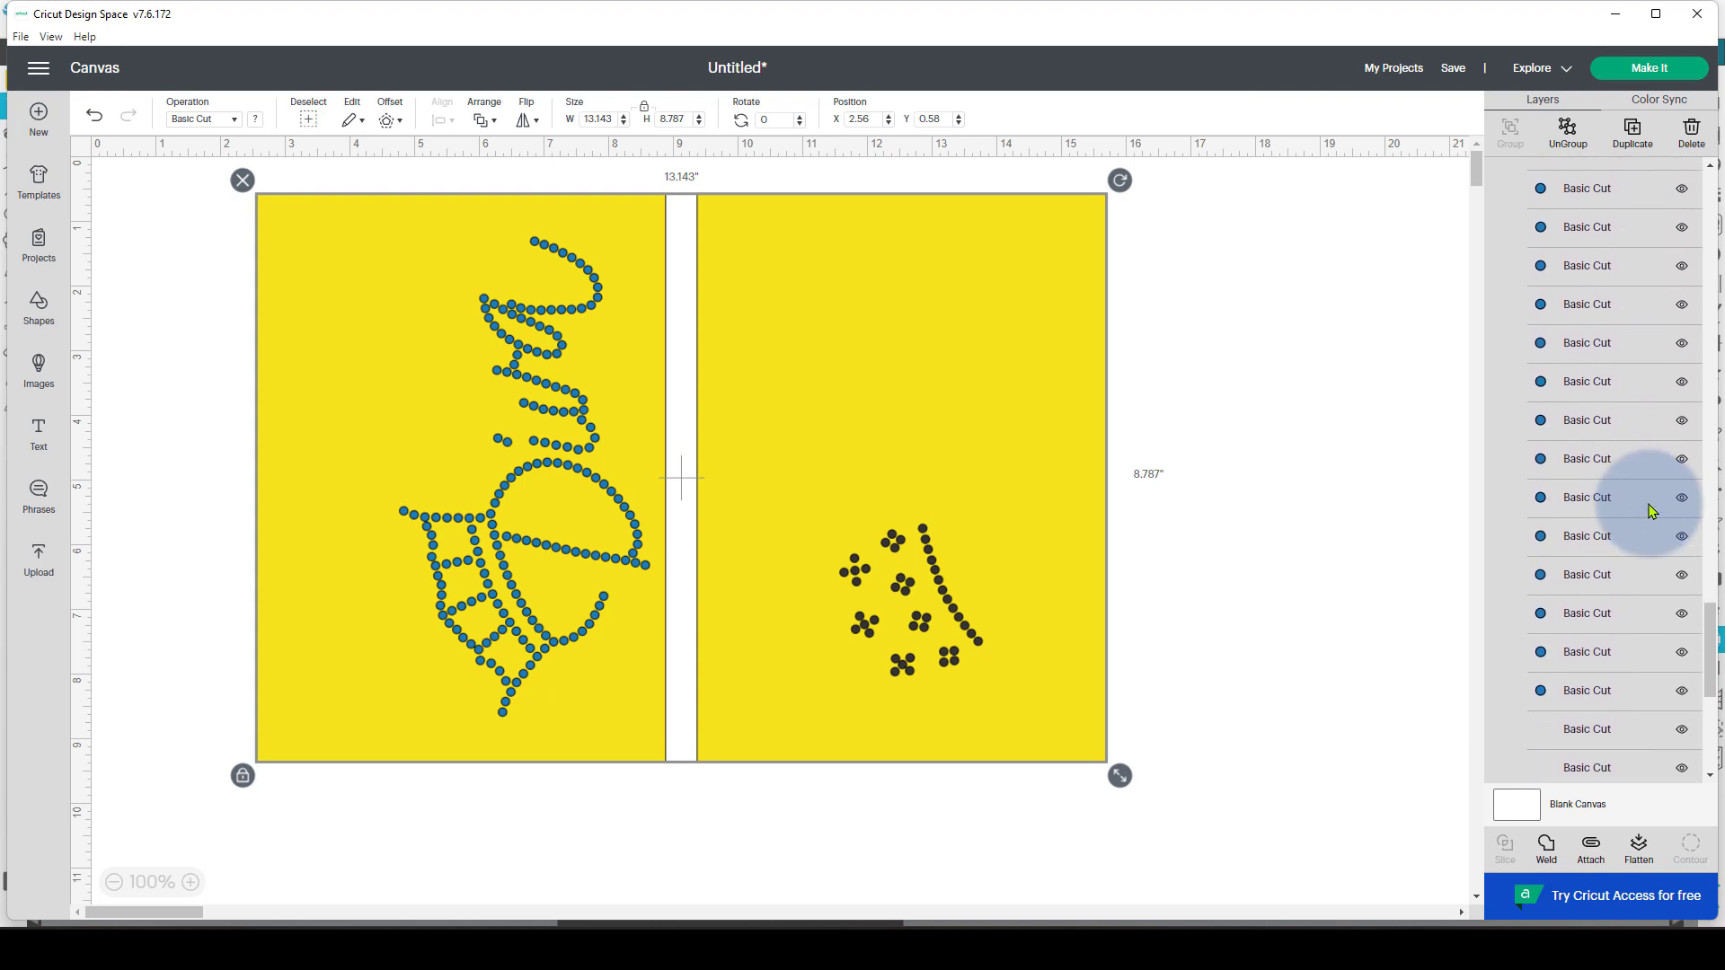
pyautogui.scroll(-3, 1651, 516)
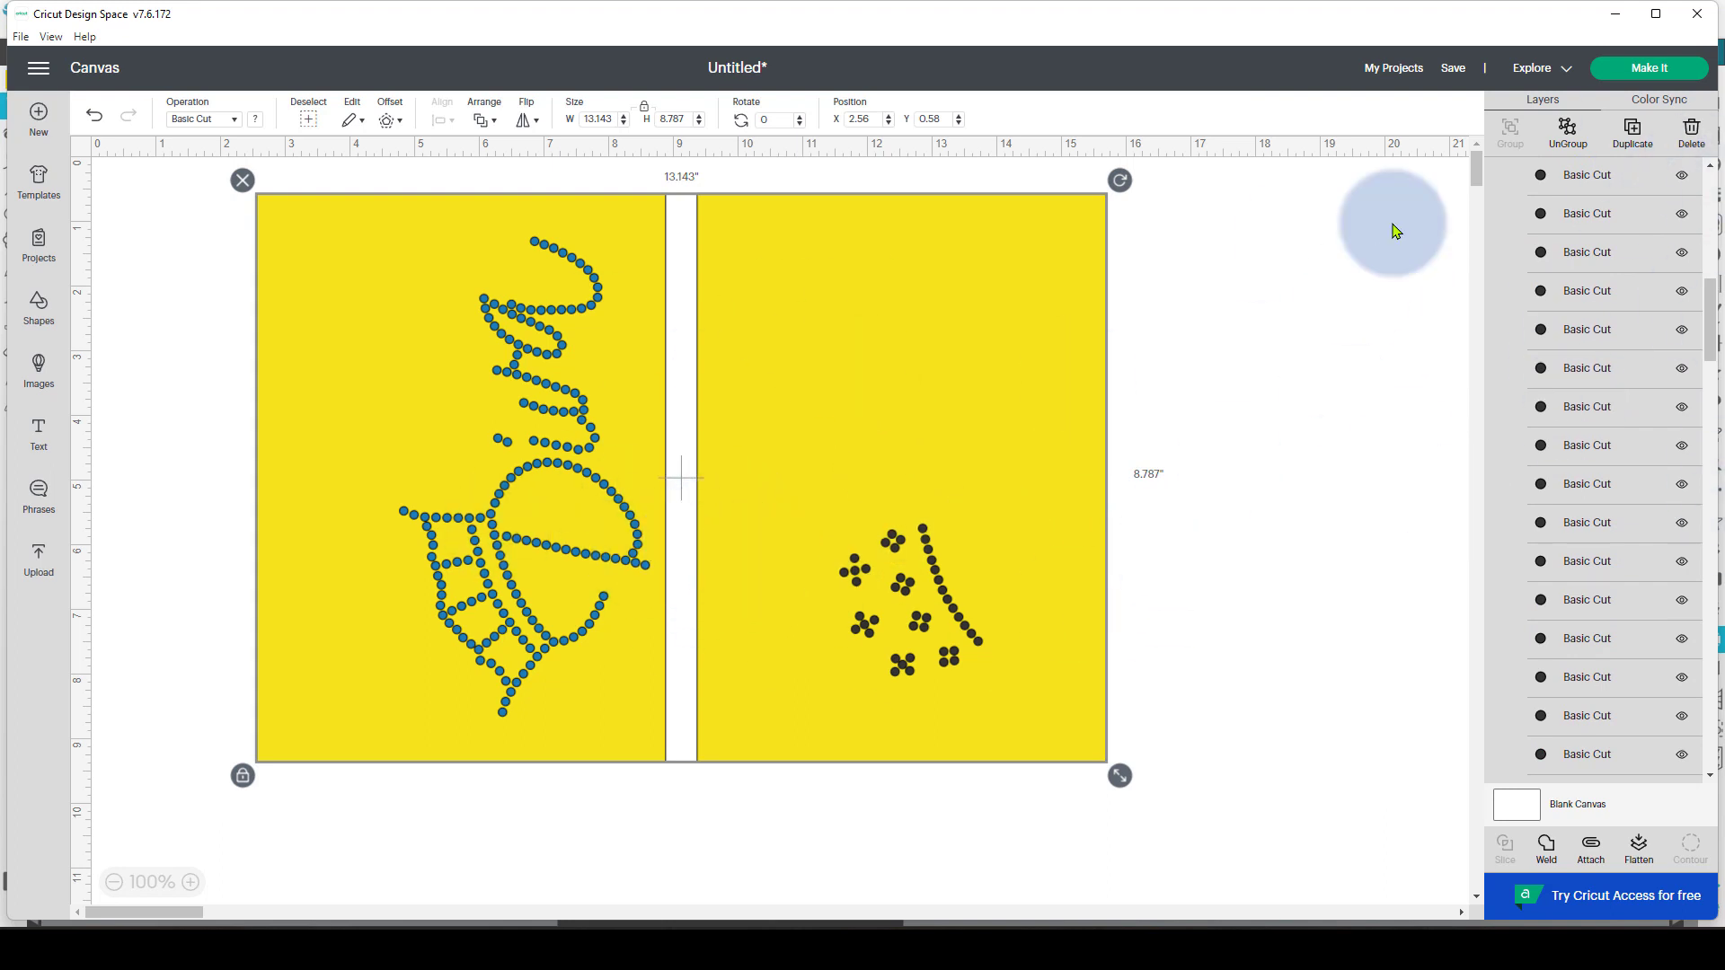
pyautogui.click(243, 180)
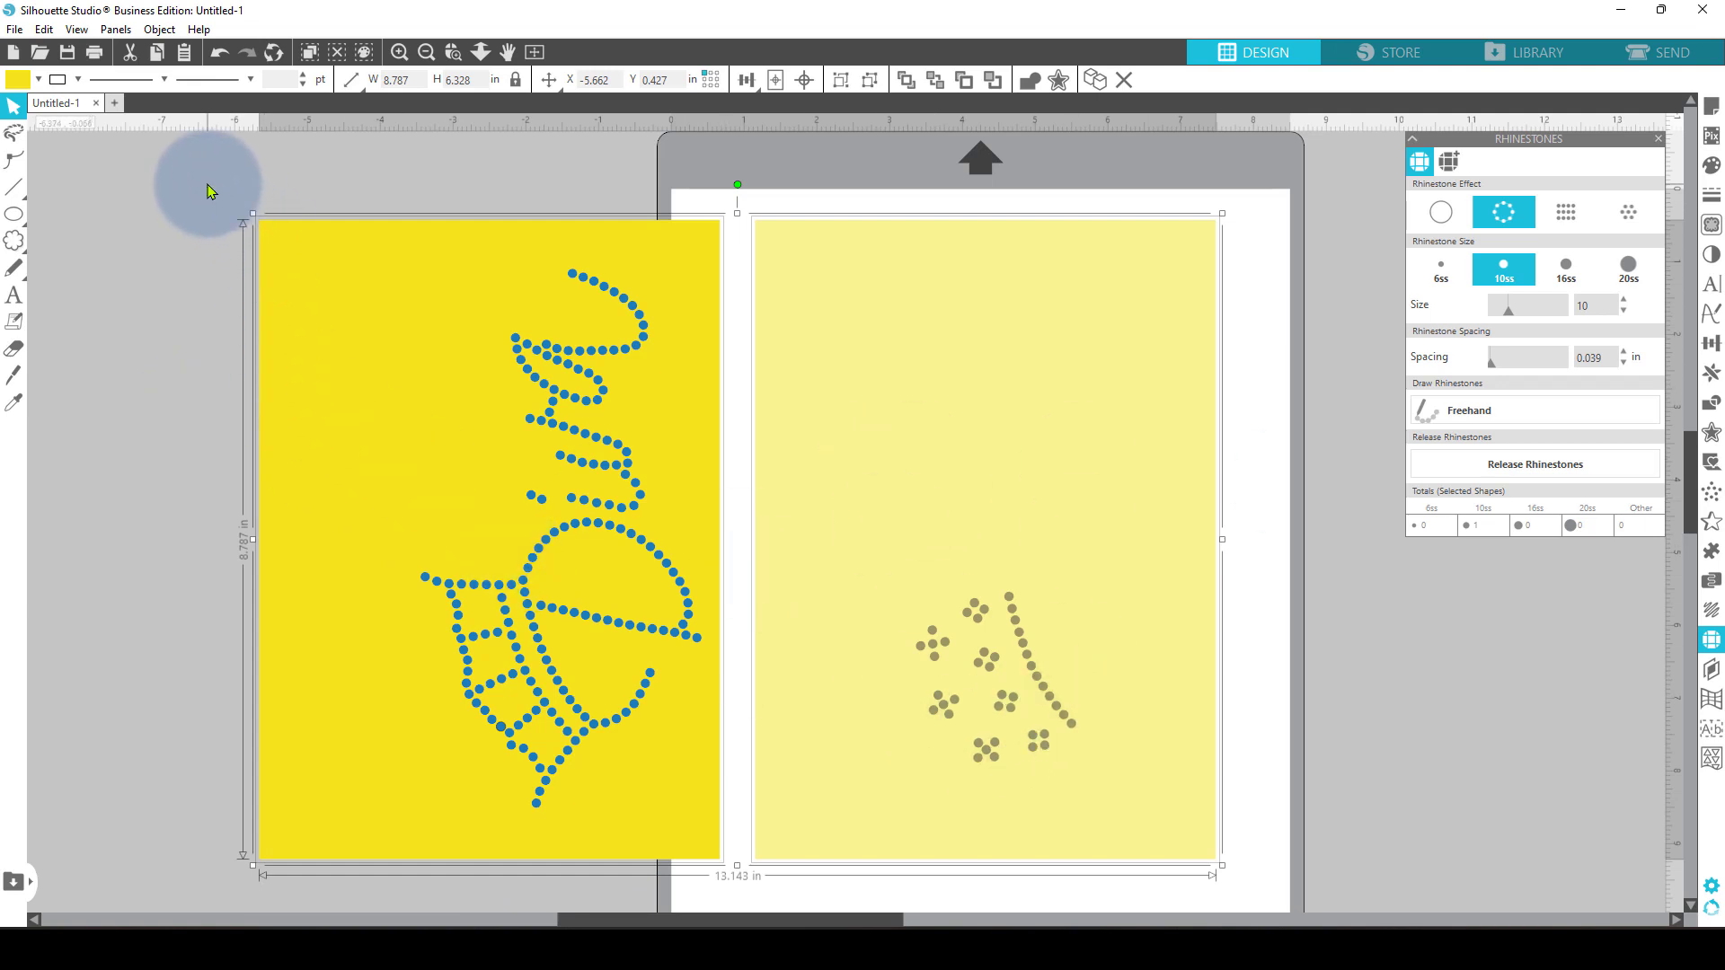
# - In Silhouette Studio, shift both templates slightly up and left, and make the crown-detail template a compound path
pyautogui.moveTo(210, 182); pyautogui.dragTo(1276, 901)
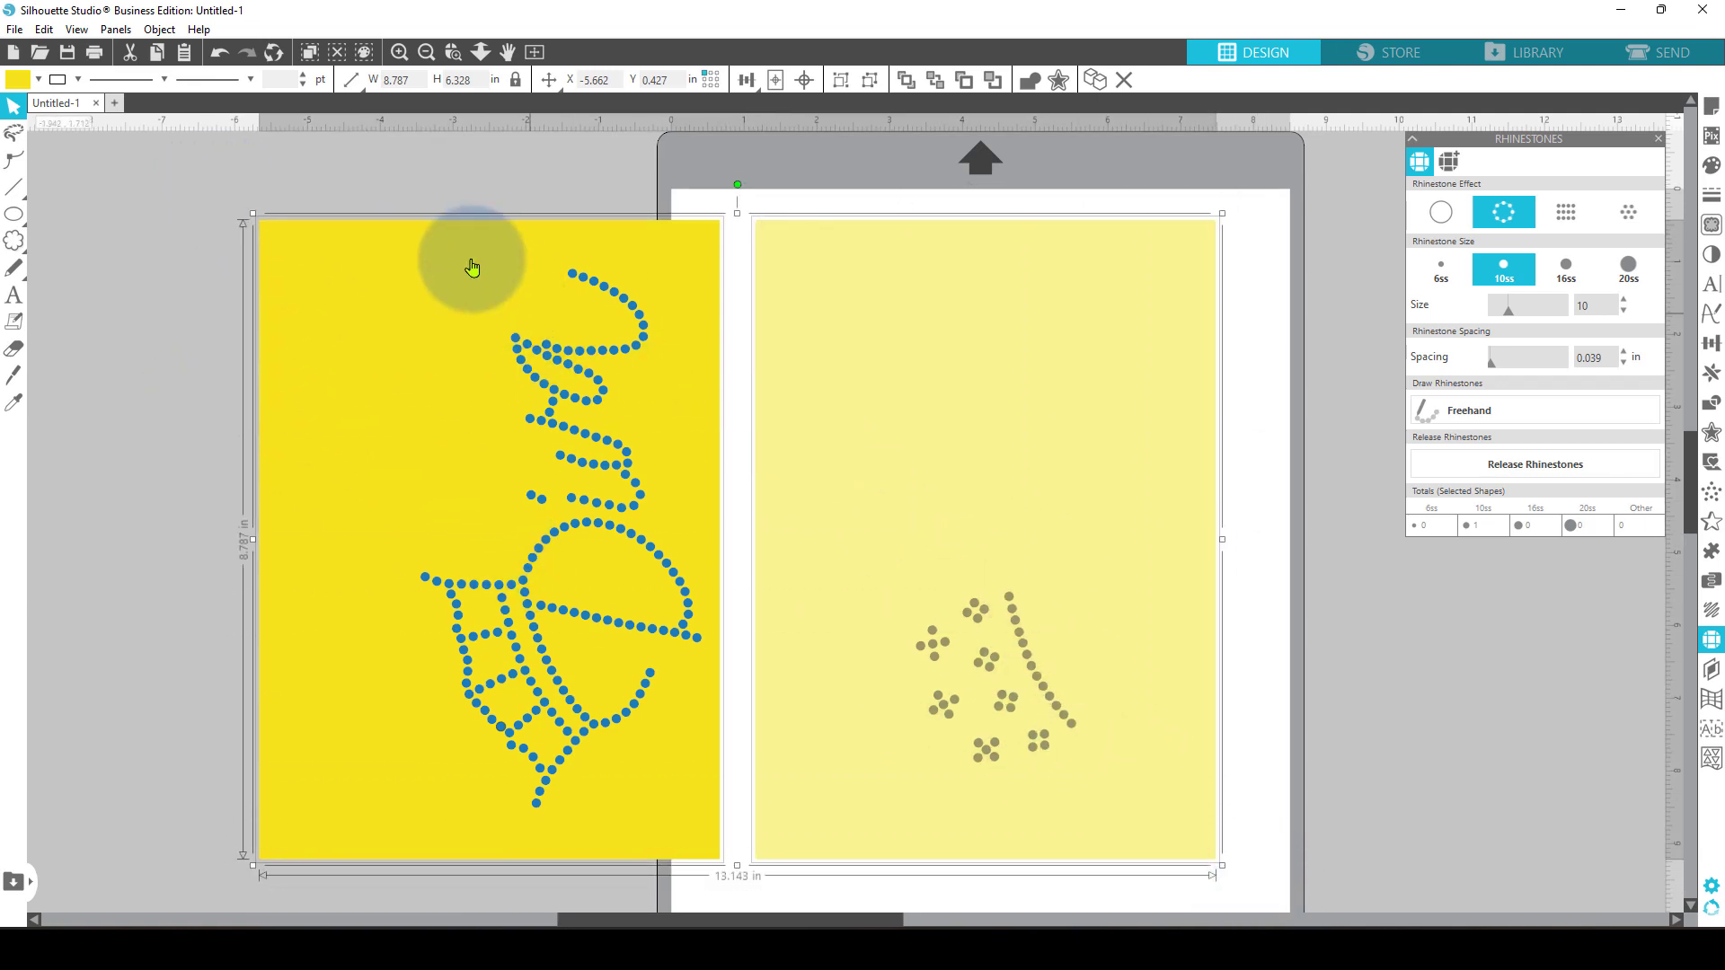
pyautogui.moveTo(845, 270); pyautogui.dragTo(839, 265)
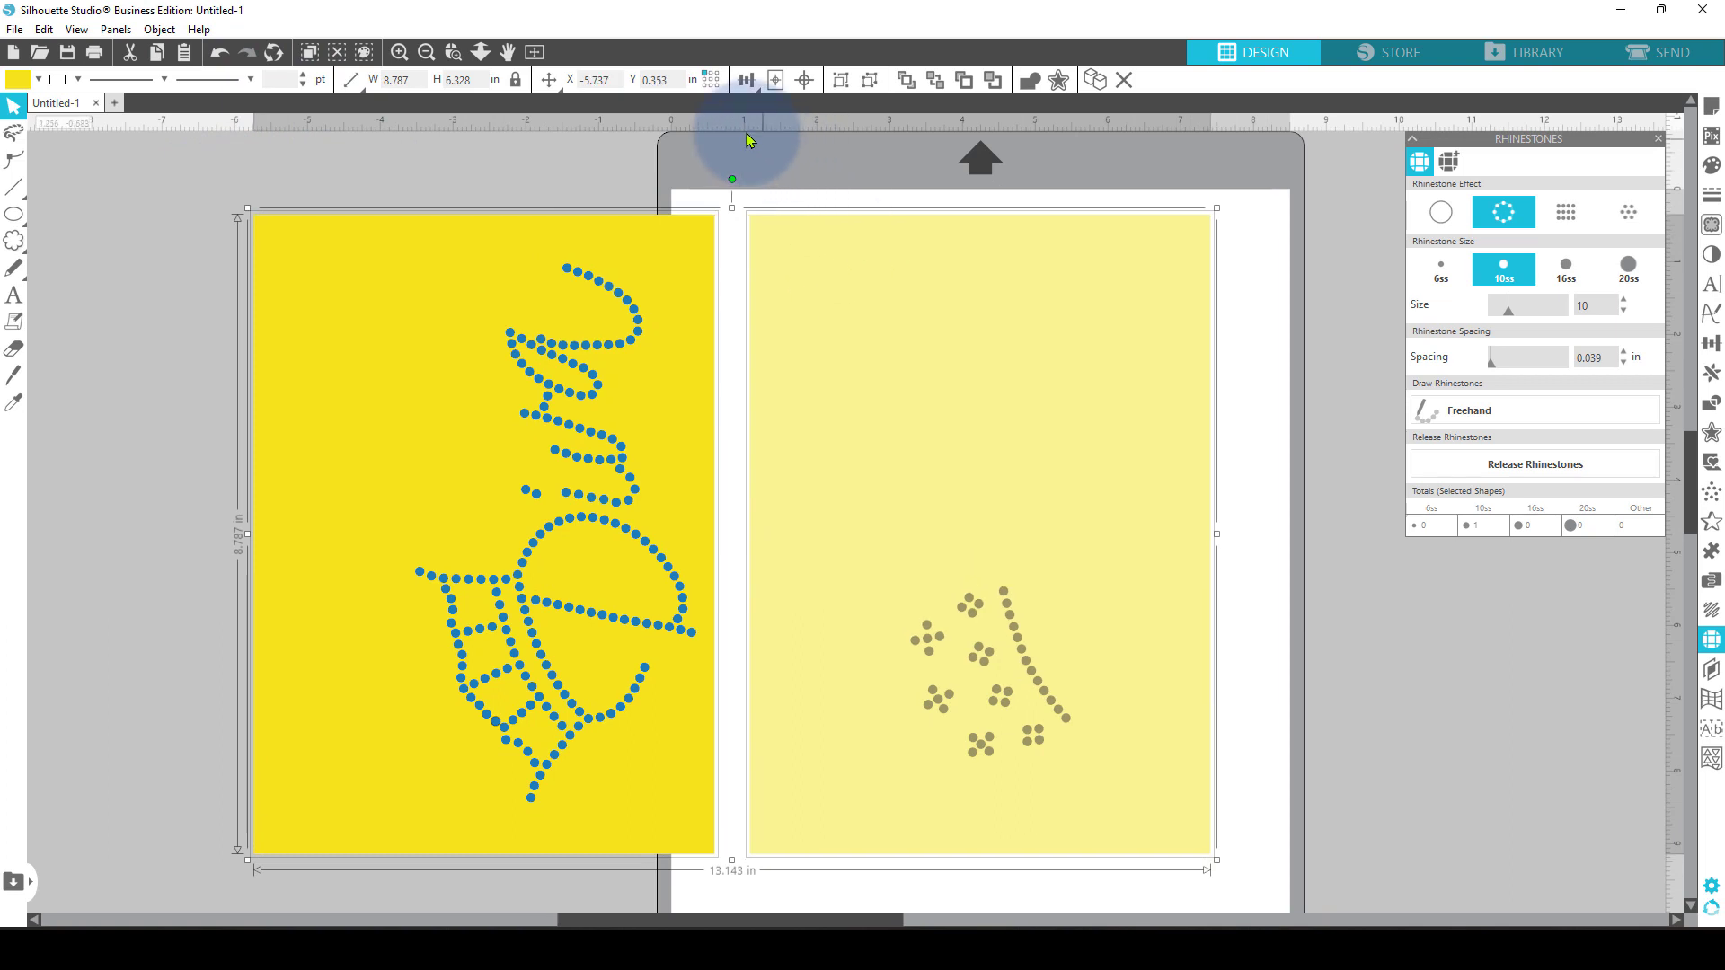
pyautogui.click(747, 134)
pyautogui.moveTo(778, 173); pyautogui.dragTo(1237, 858)
pyautogui.click(164, 31)
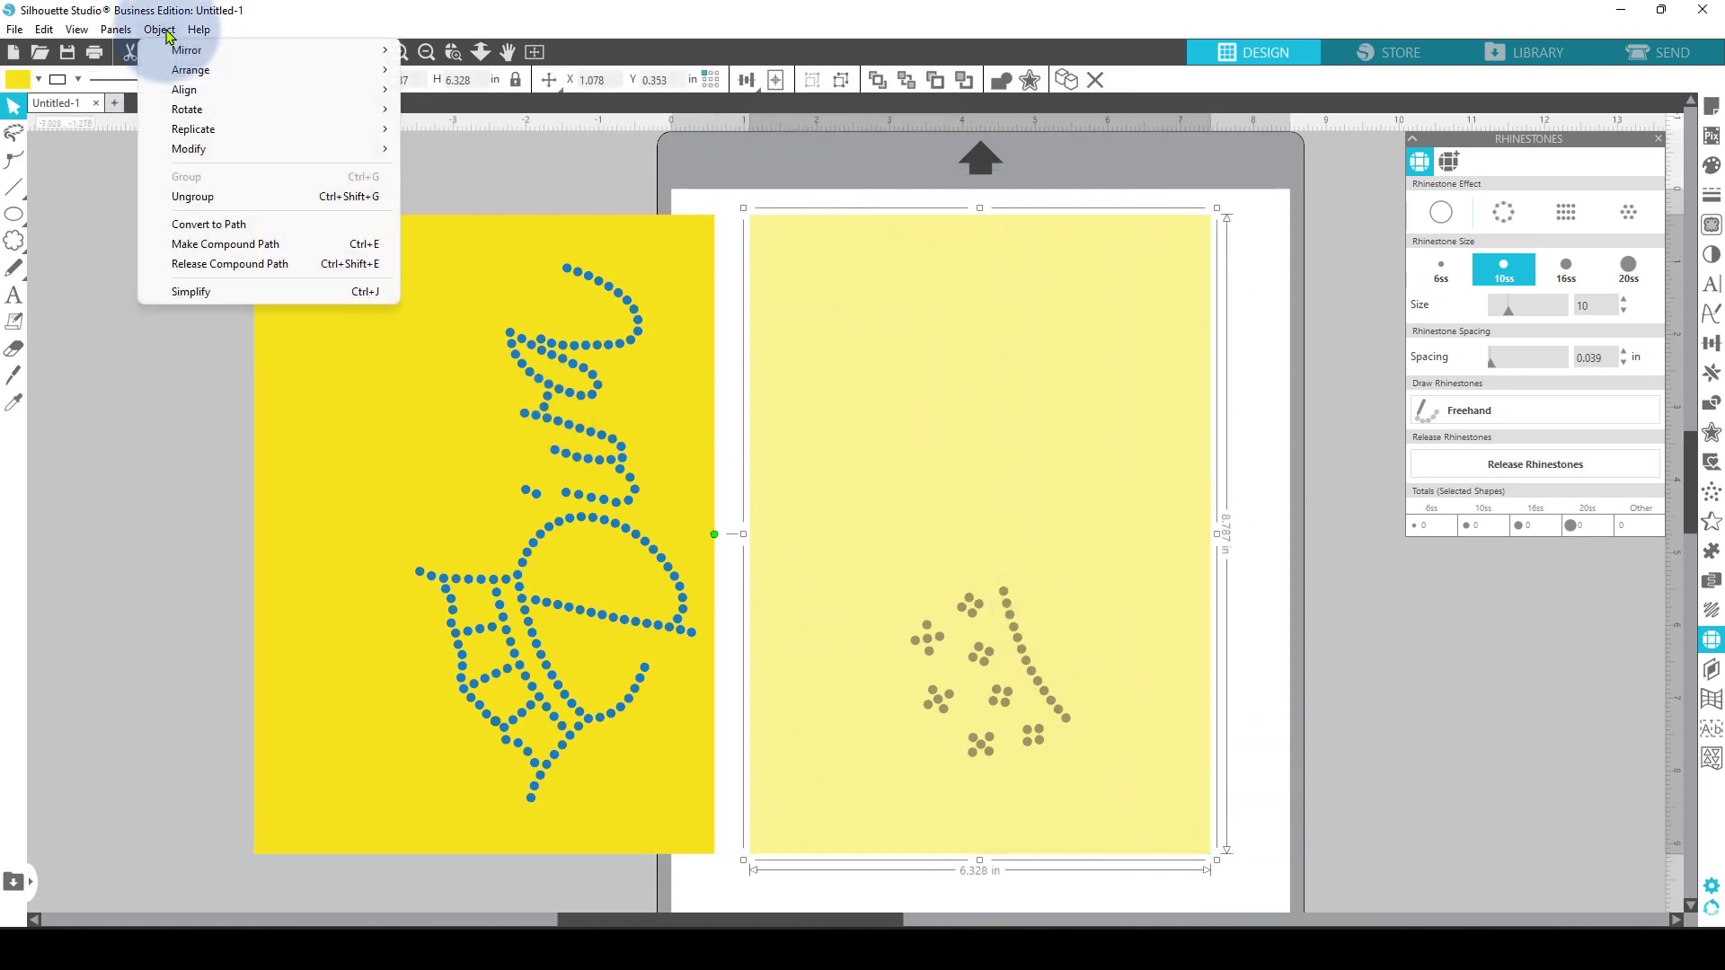
pyautogui.click(219, 245)
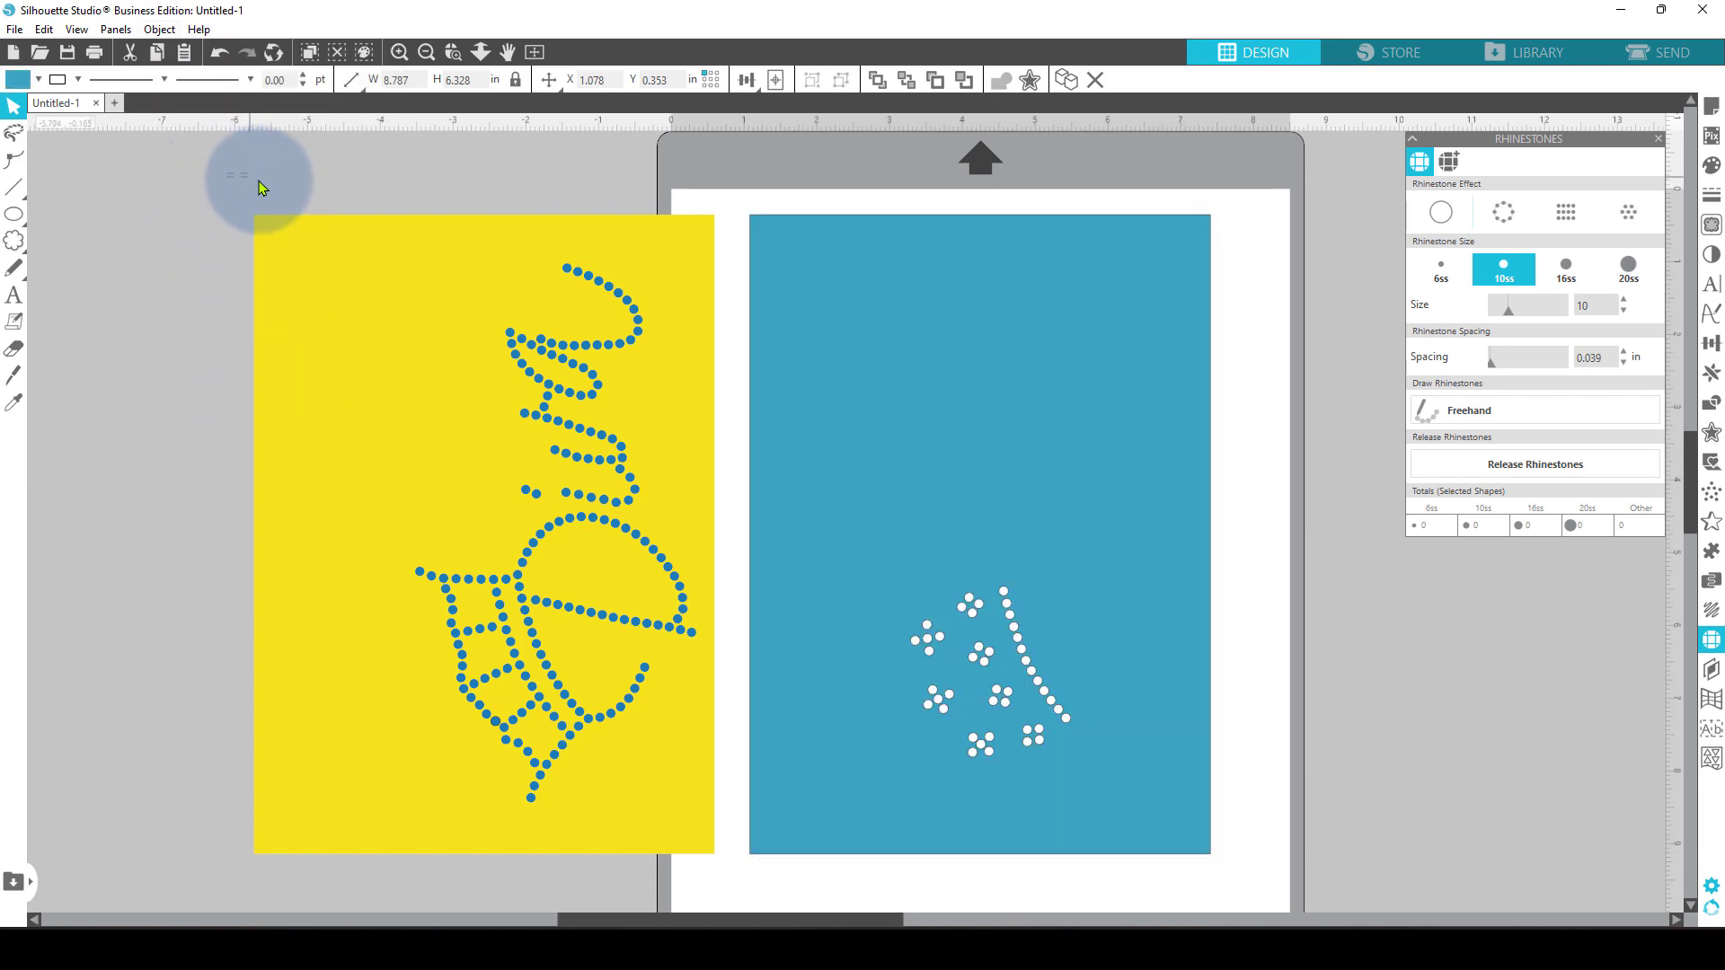
# - Make the Diva lettering template a compound path and deselect it
pyautogui.moveTo(225, 174); pyautogui.dragTo(719, 886)
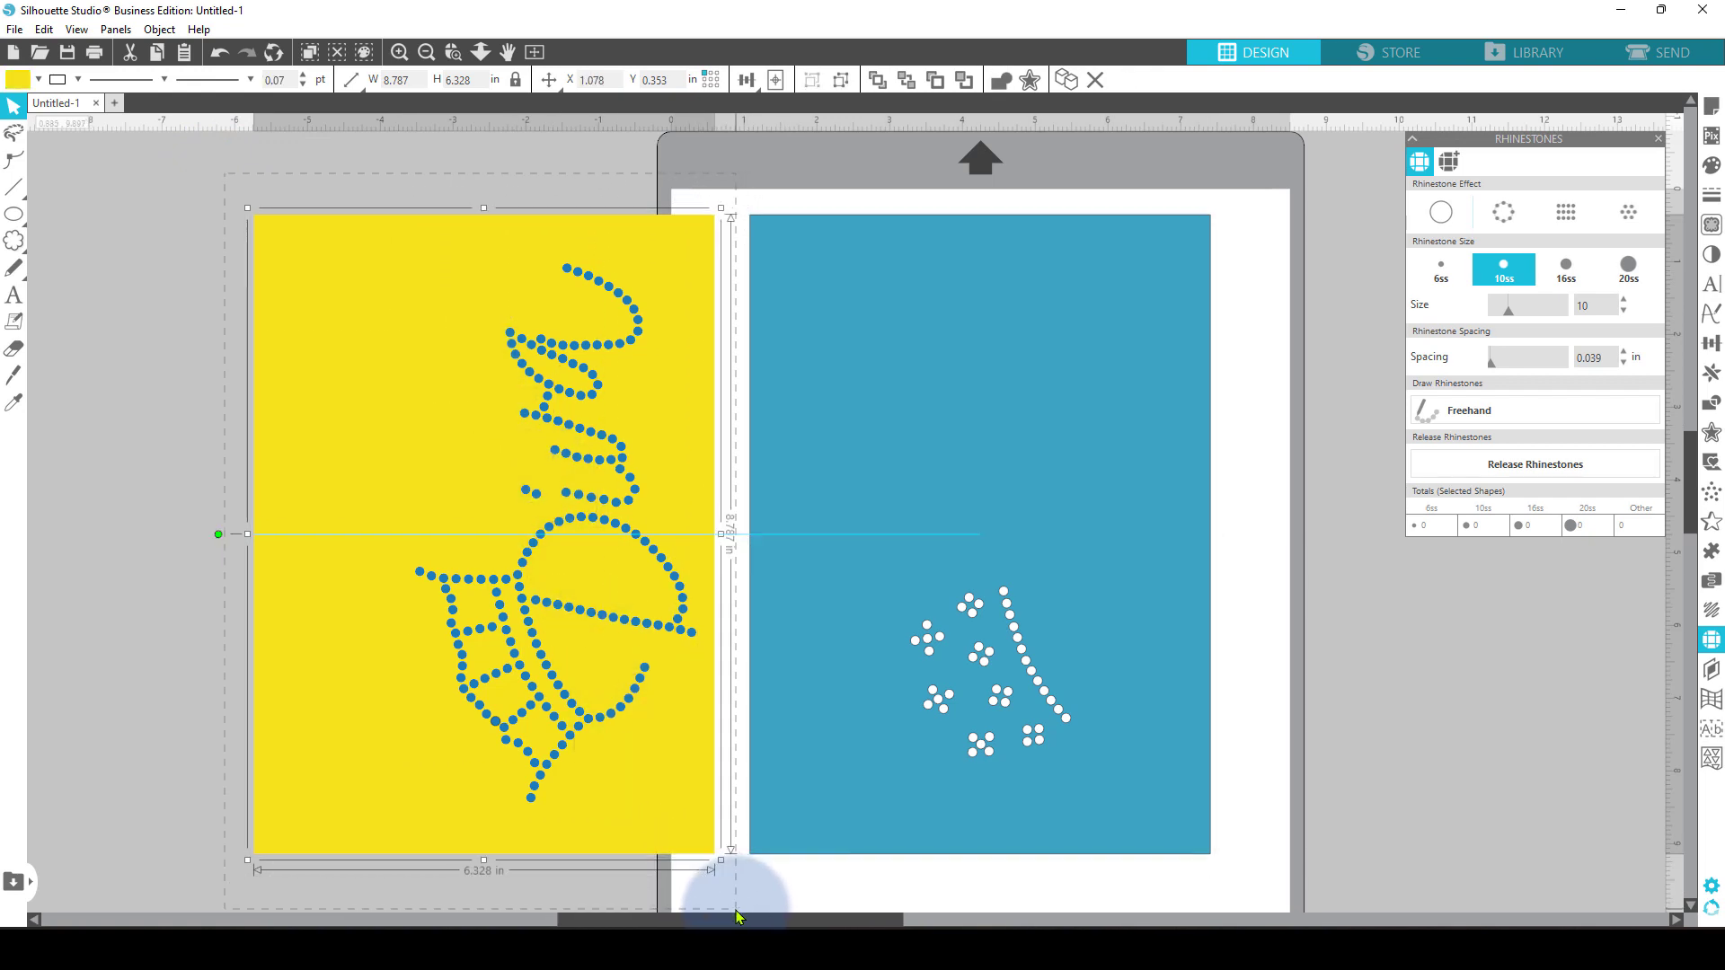
pyautogui.click(160, 29)
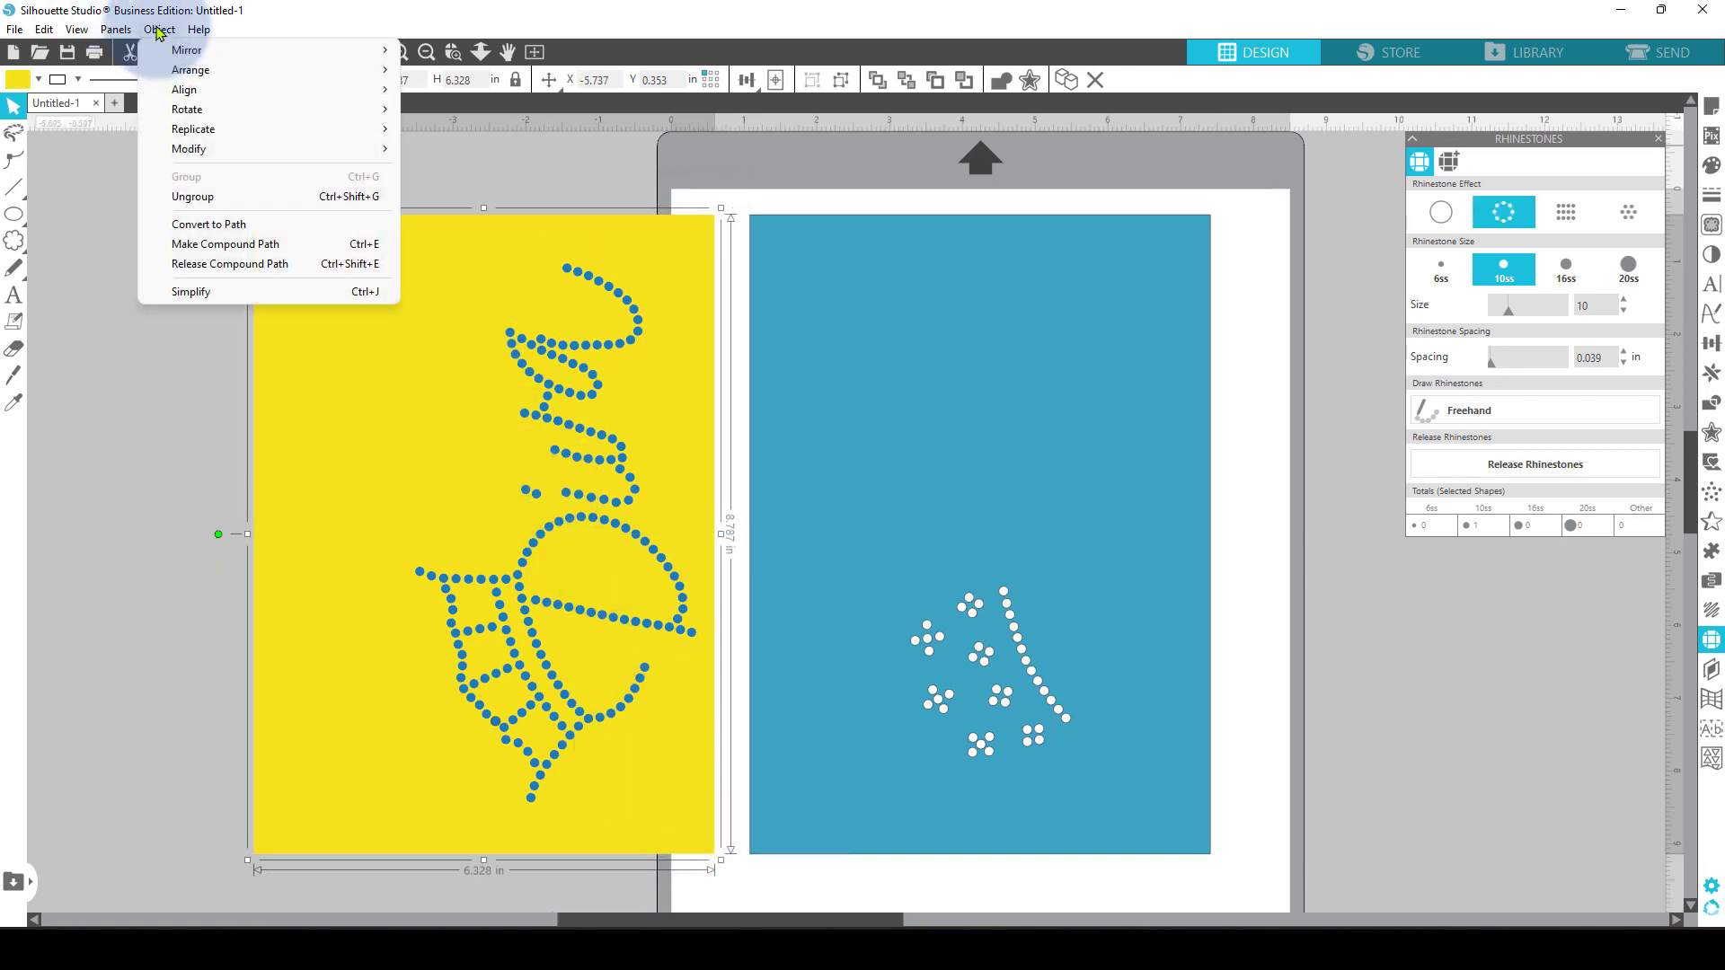
pyautogui.click(233, 248)
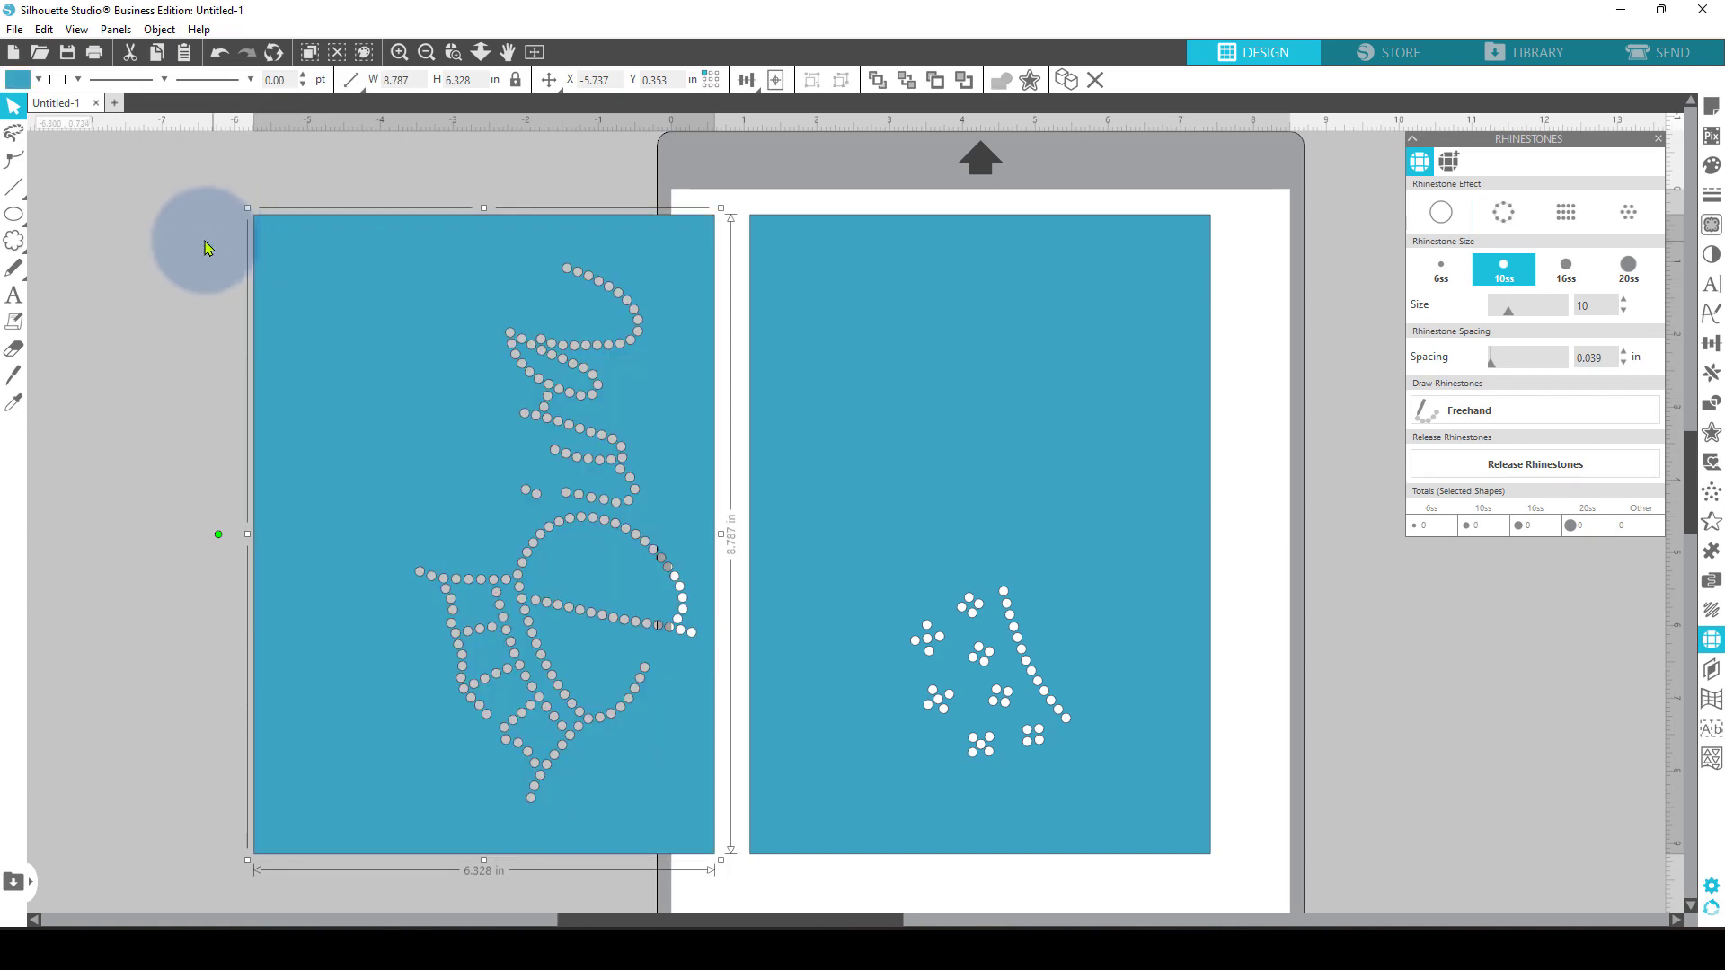
pyautogui.click(189, 196)
# - Select both compound-path templates and save the selection to the Downloads folder as an SVG named "diva for Cricut 2"
pyautogui.moveTo(216, 136); pyautogui.dragTo(1389, 908)
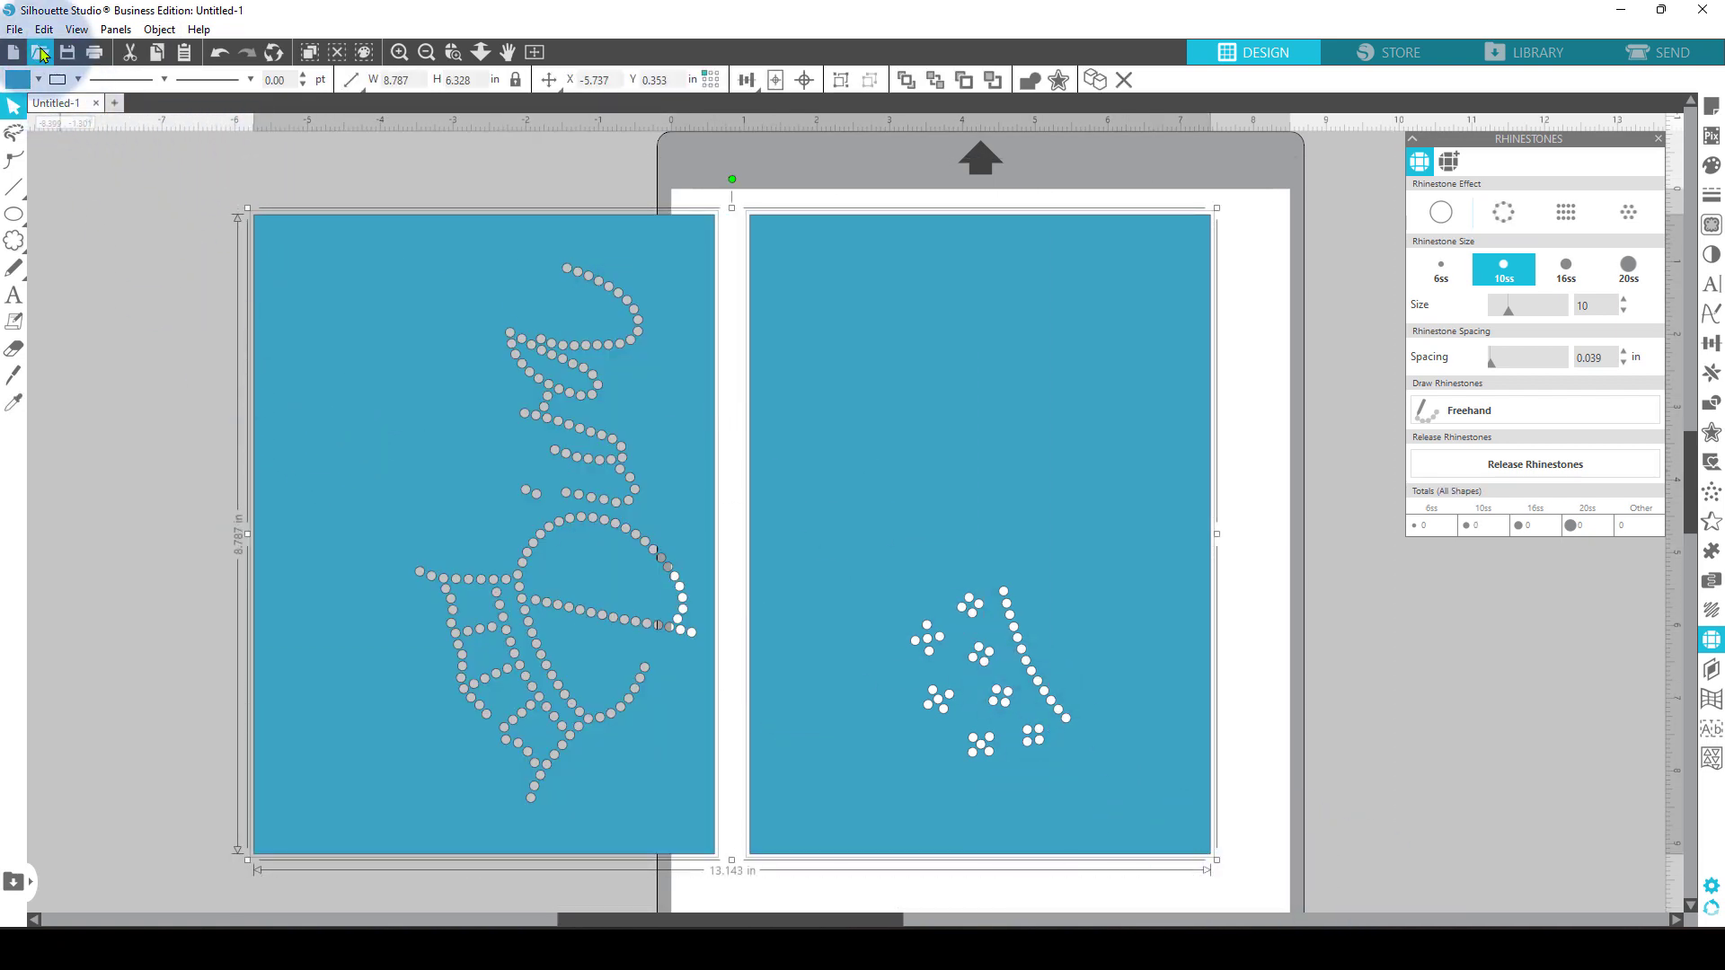
pyautogui.click(15, 29)
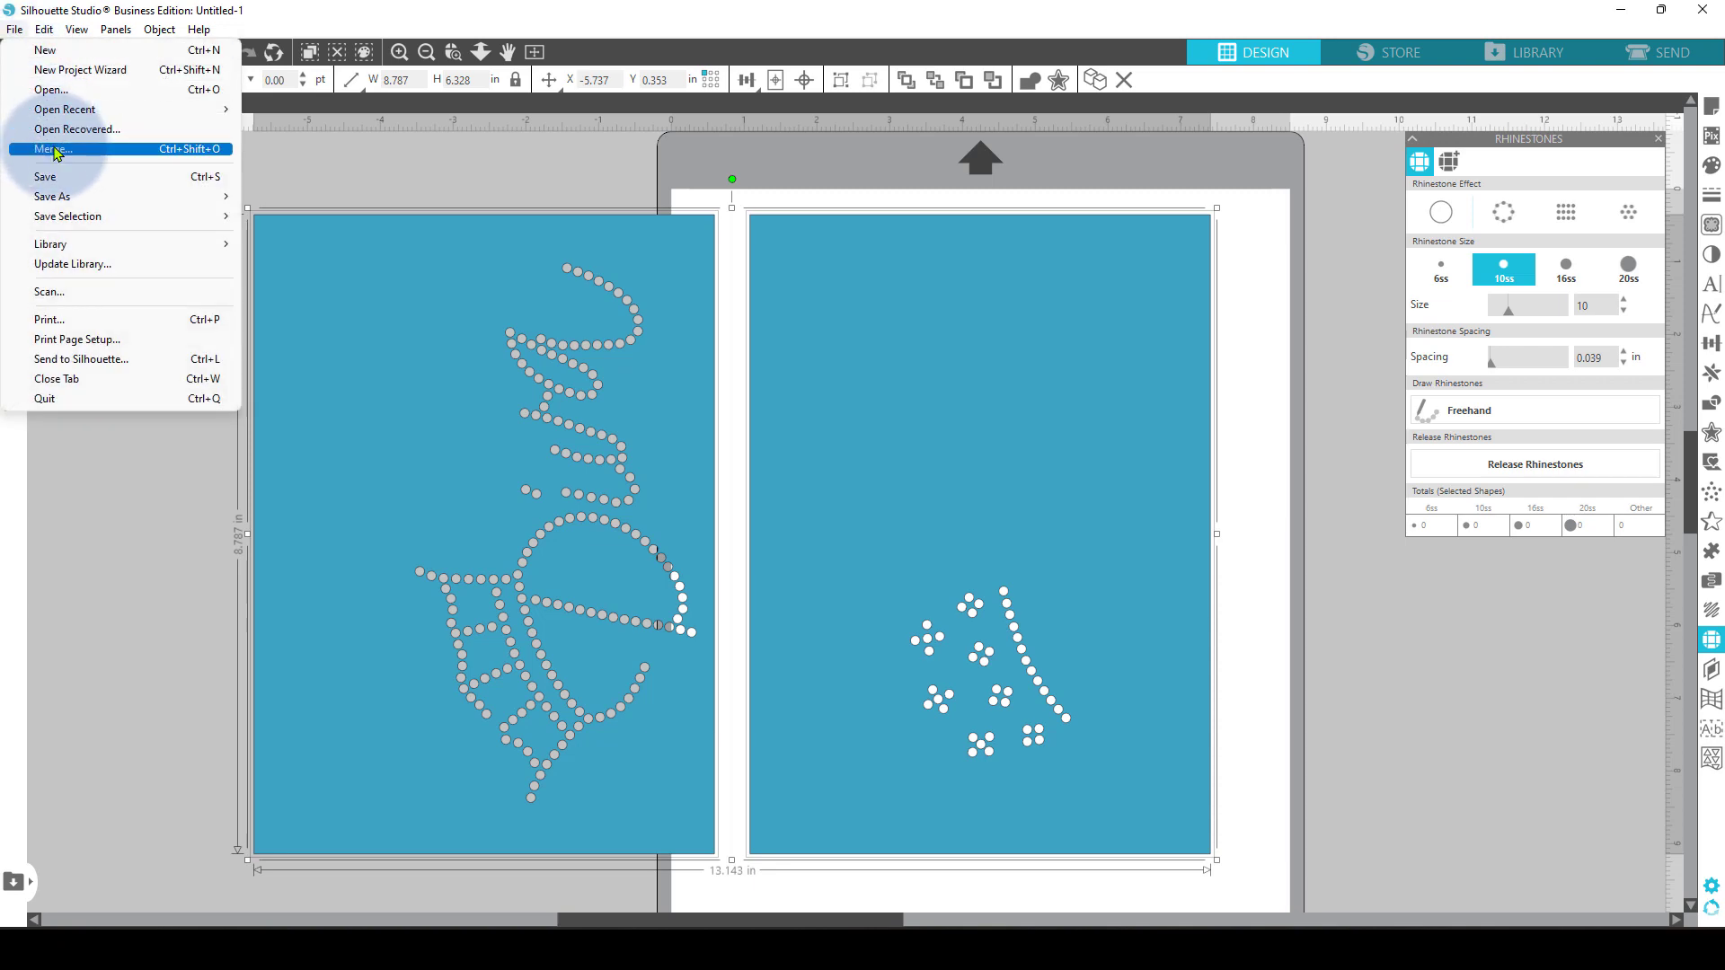
pyautogui.moveTo(126, 218)
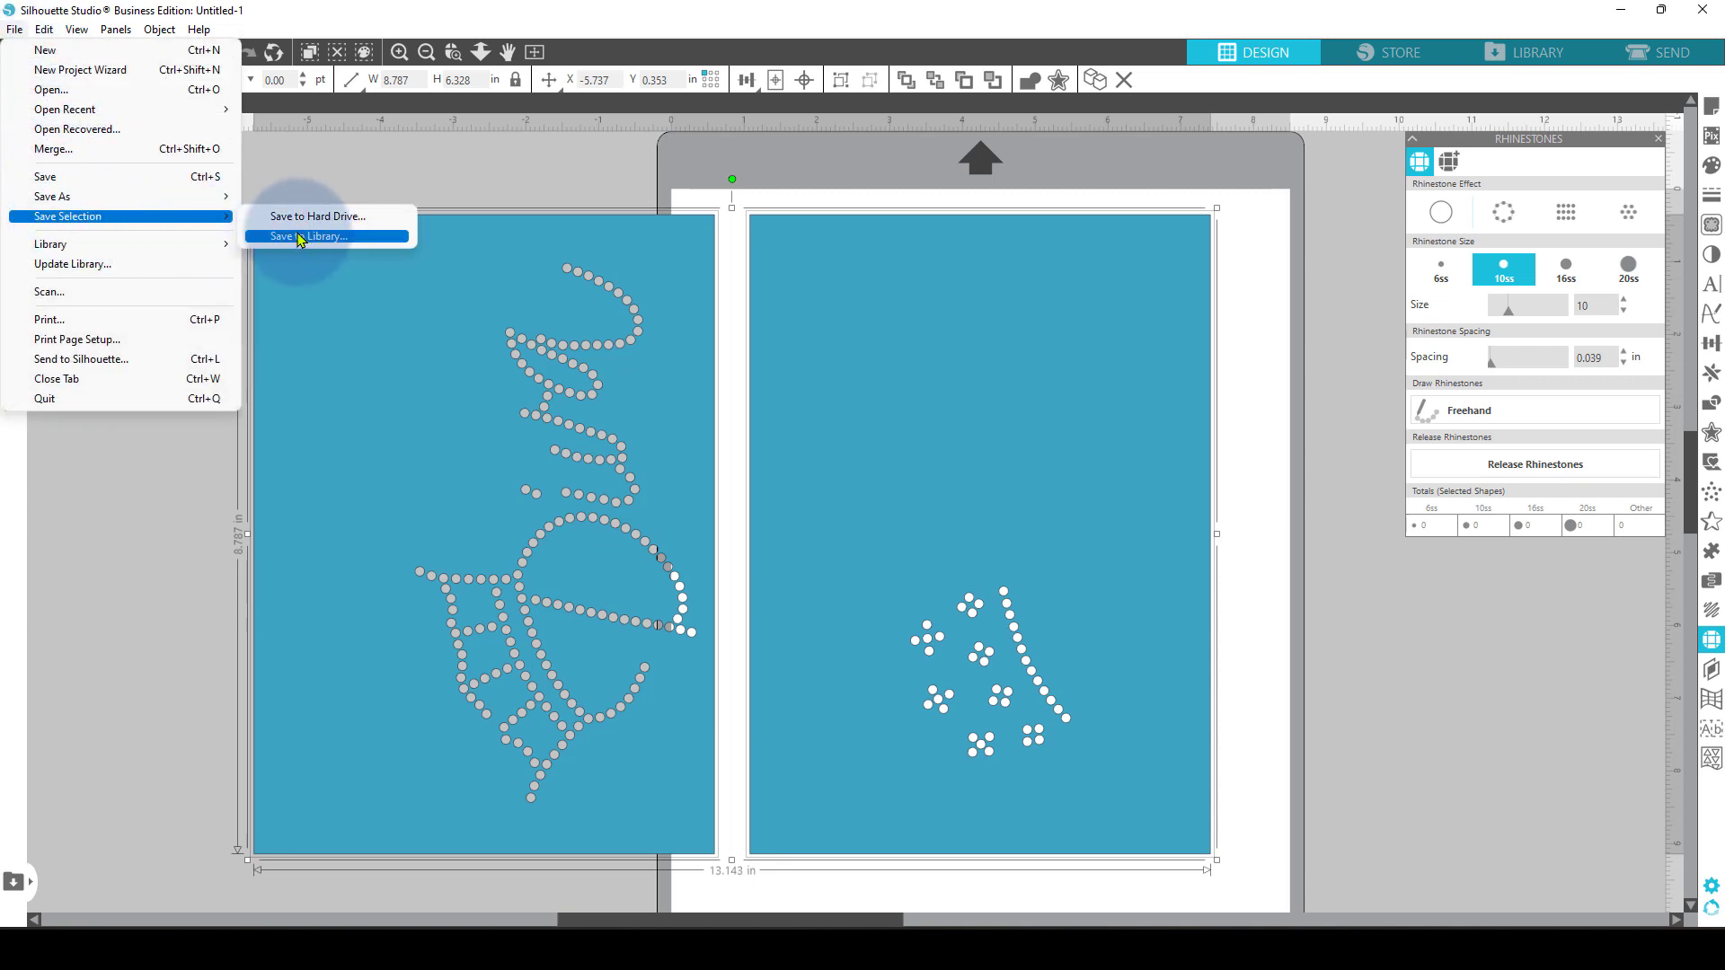
pyautogui.click(327, 217)
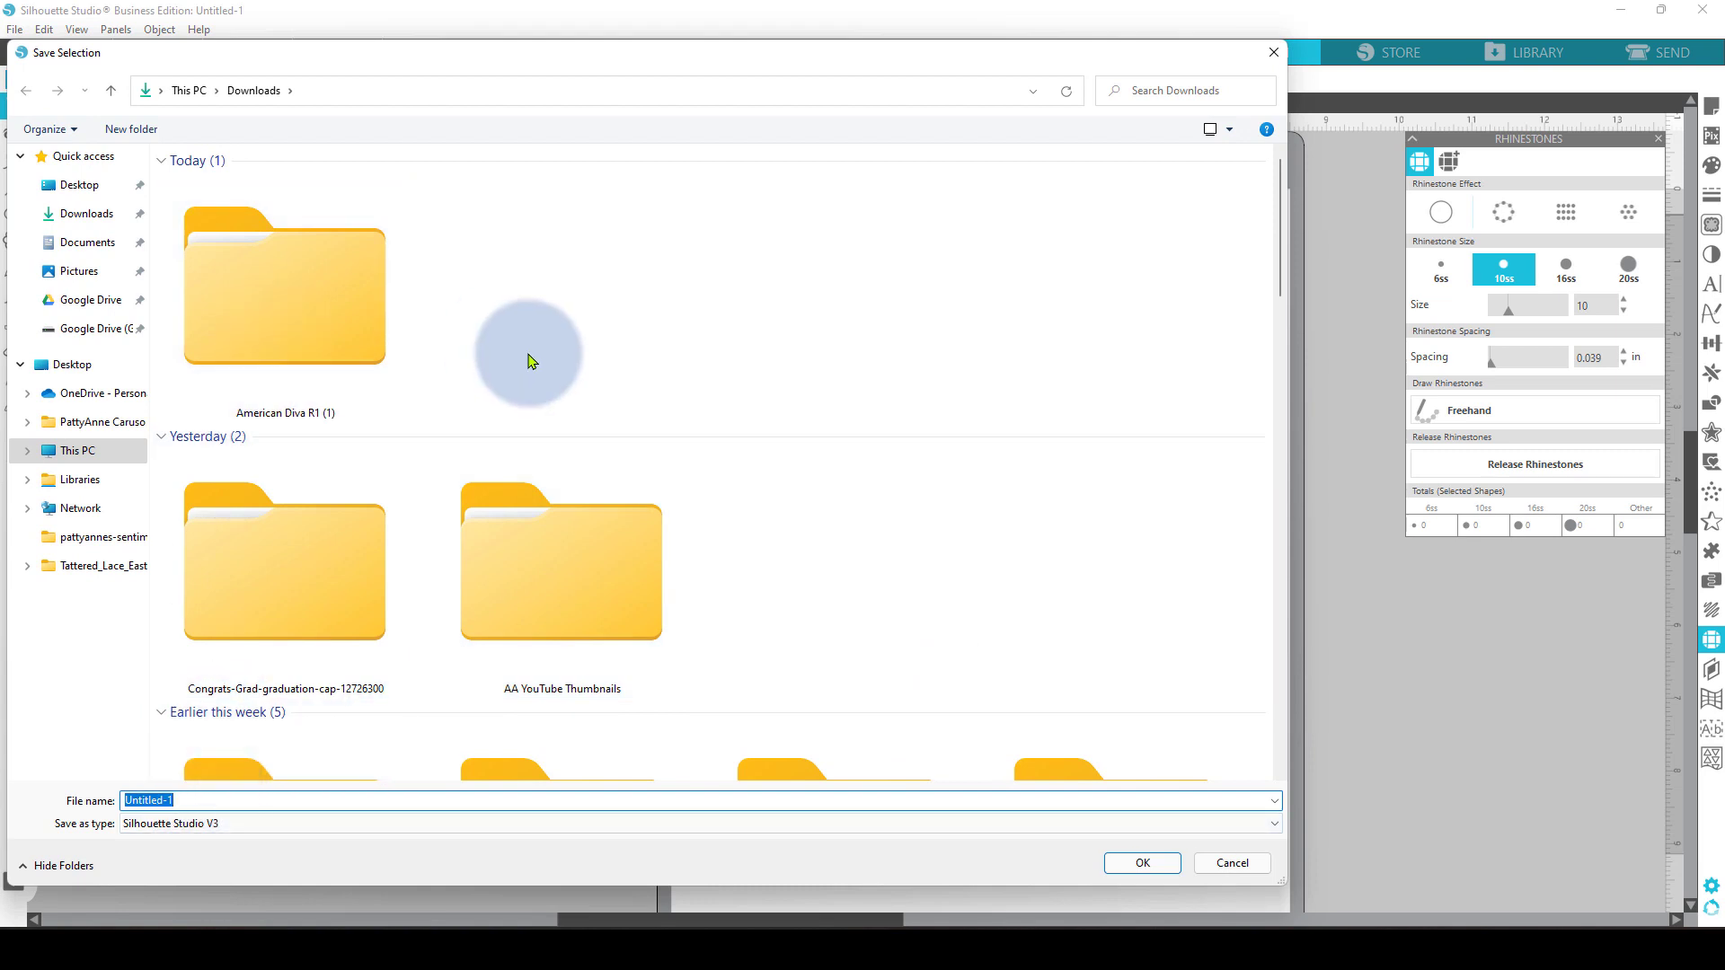
pyautogui.click(199, 828)
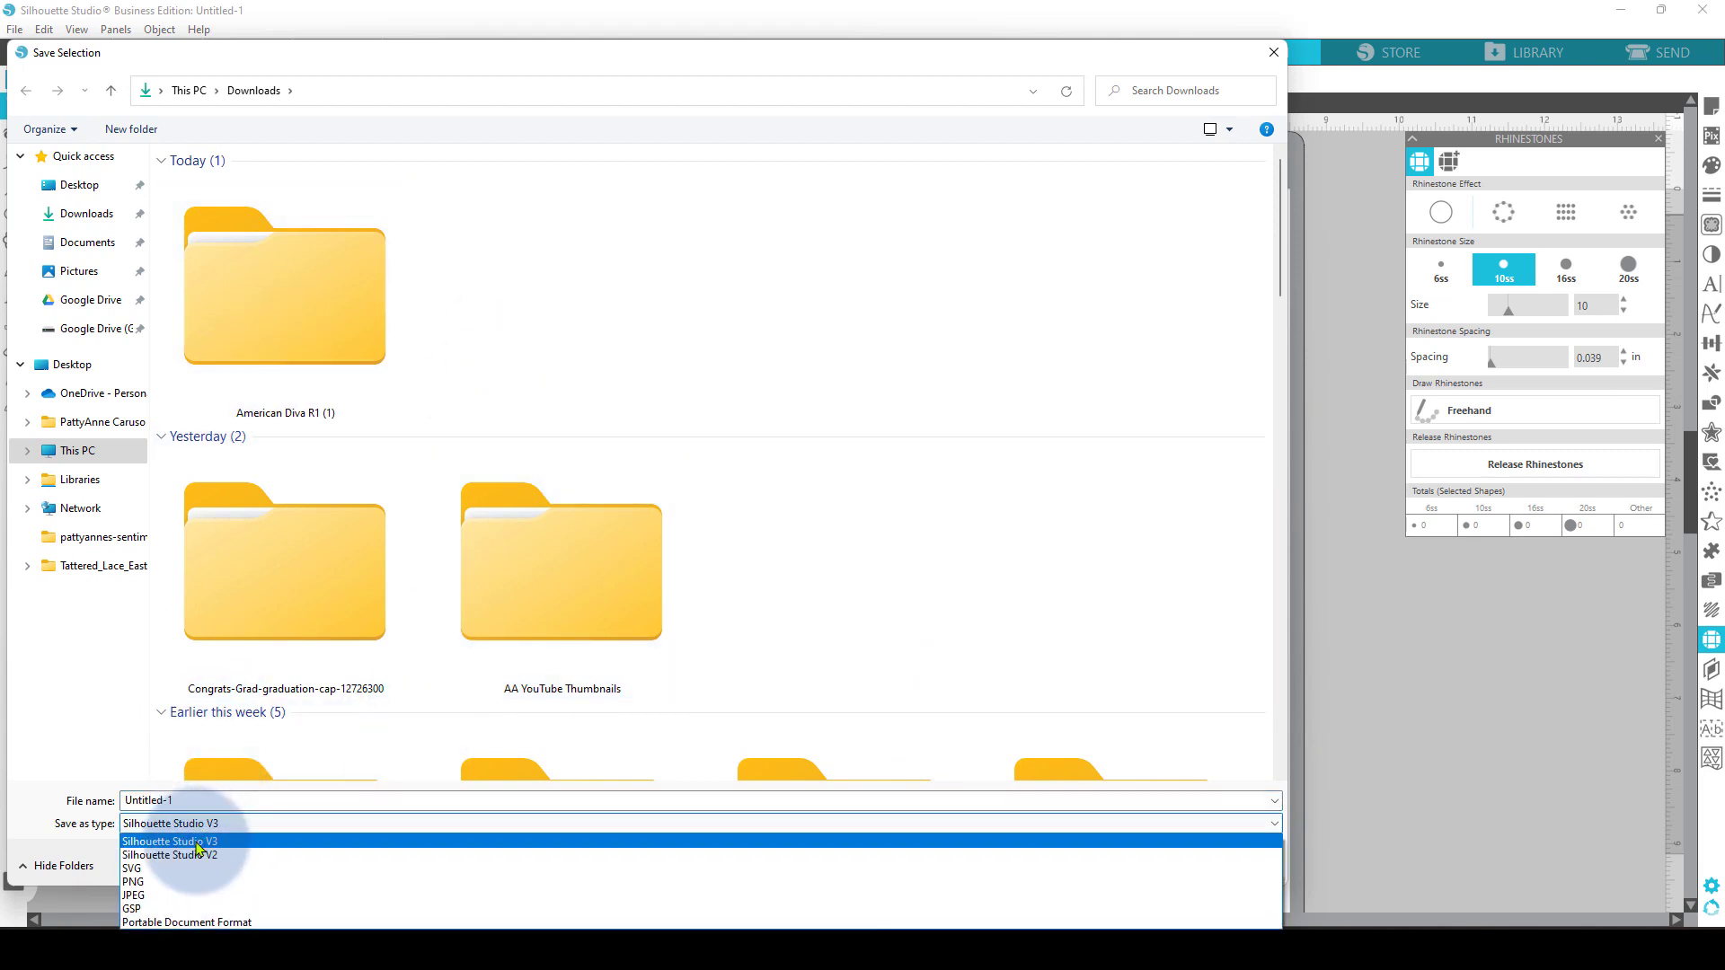
pyautogui.click(190, 875)
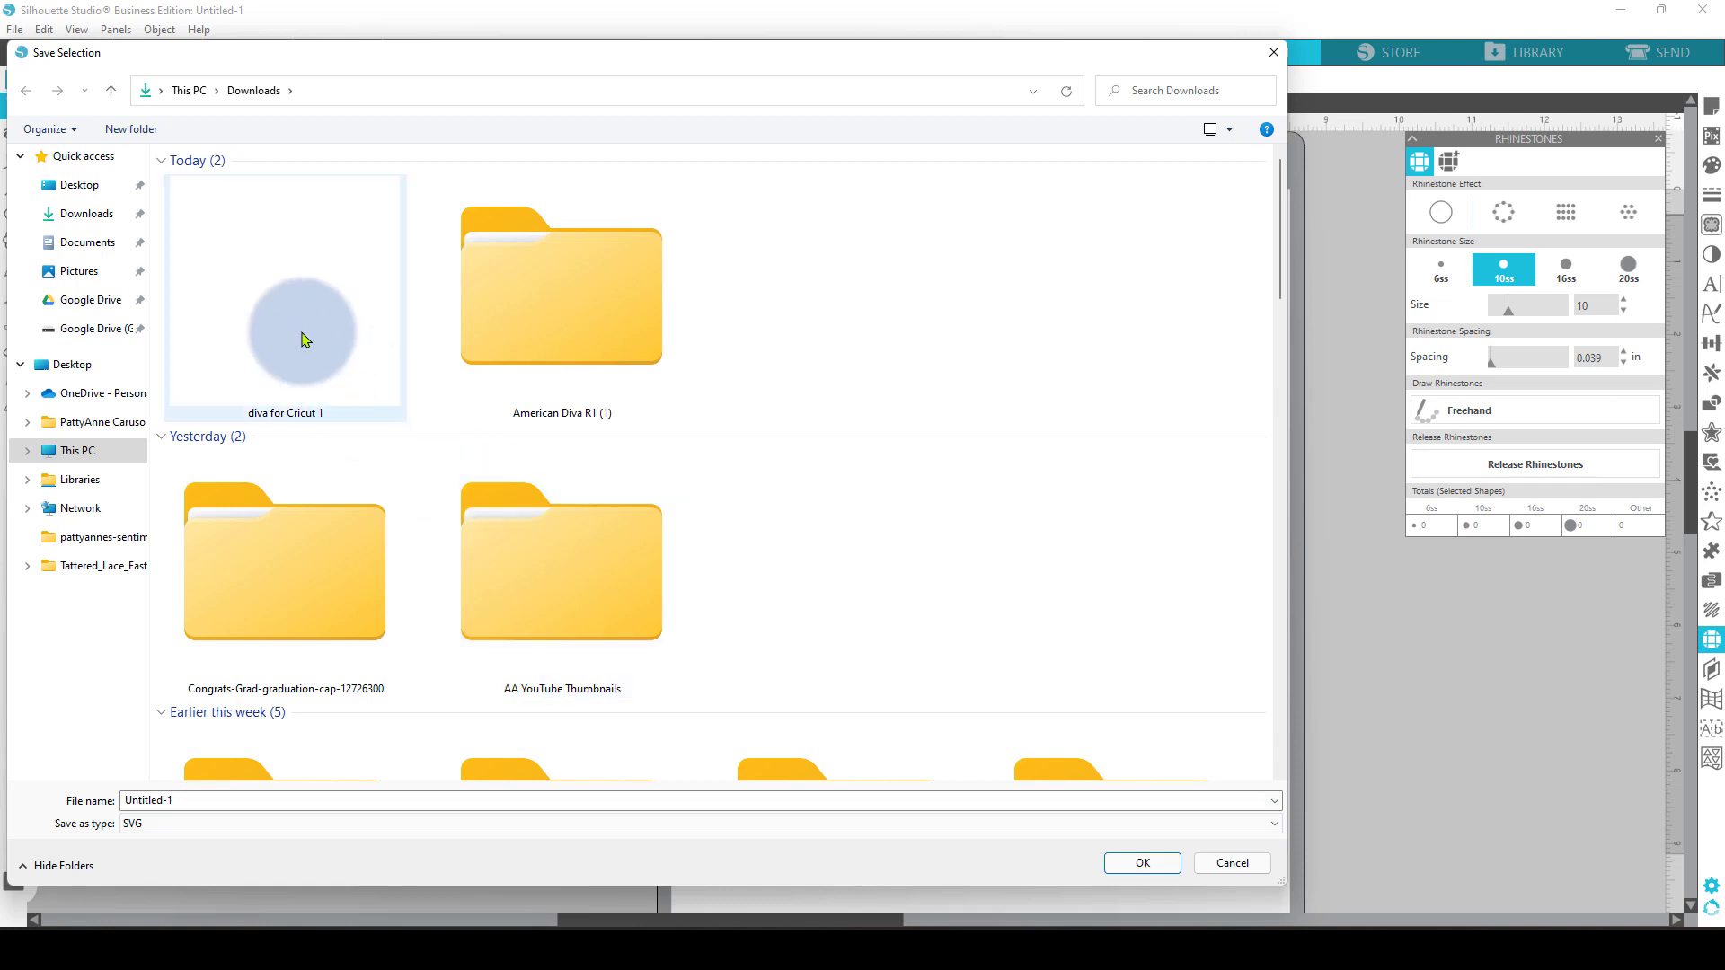
pyautogui.click(298, 803)
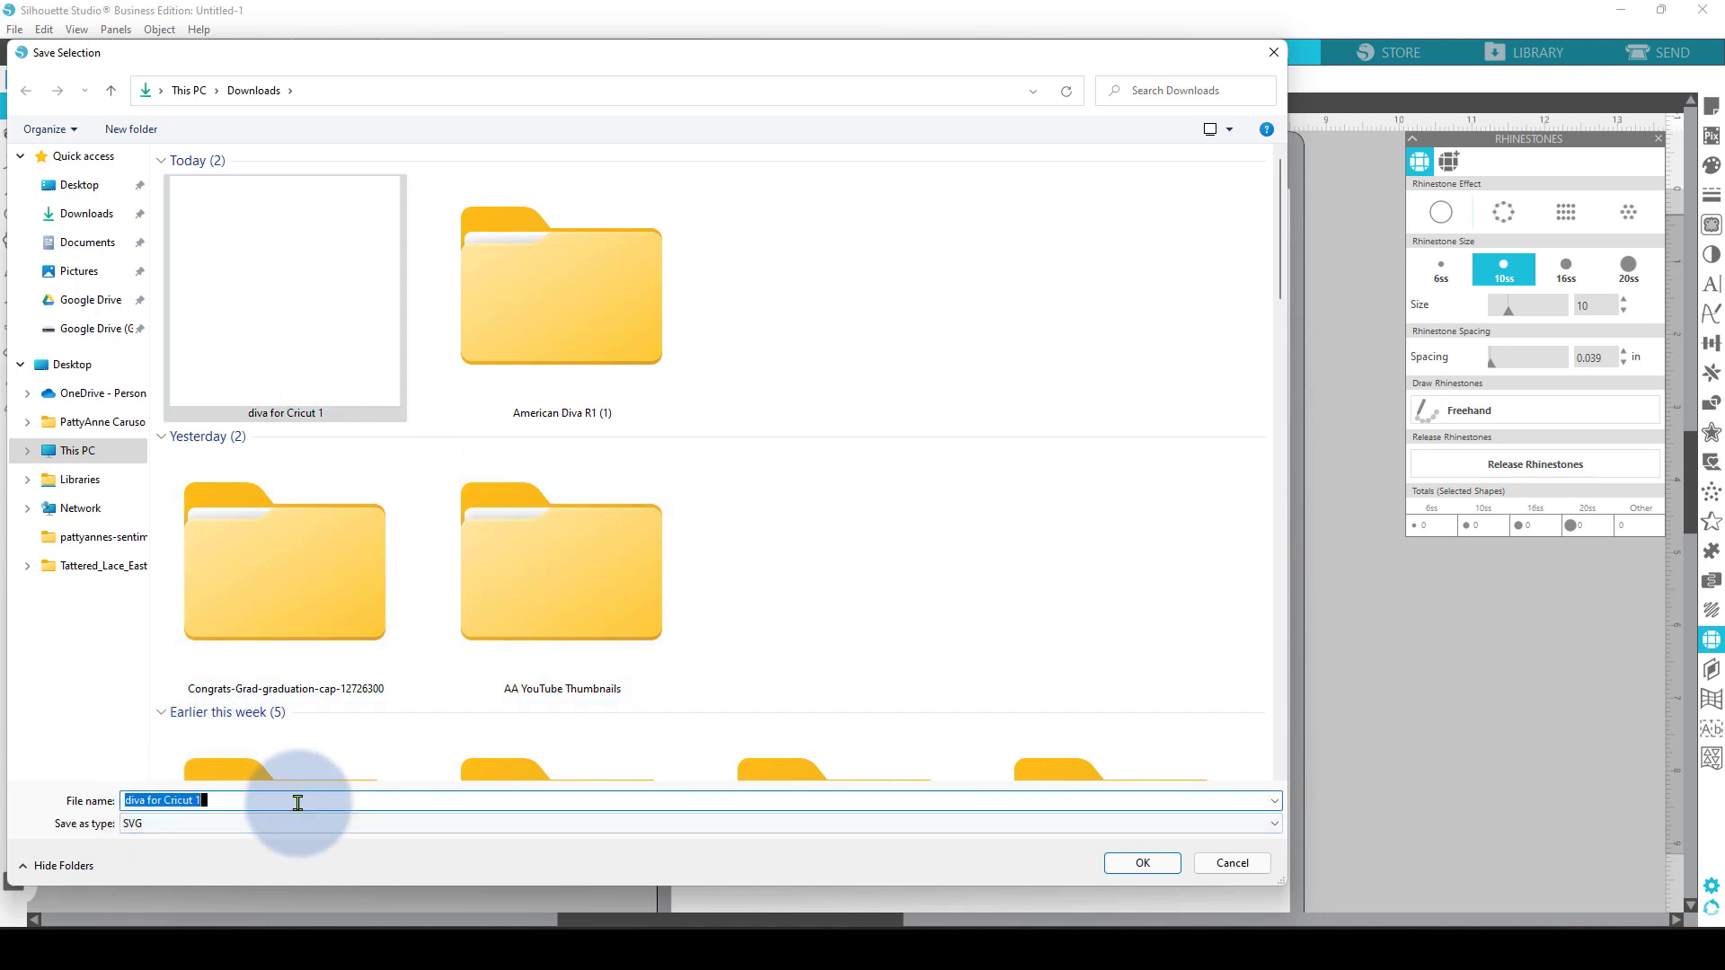
pyautogui.press('BackSpace')
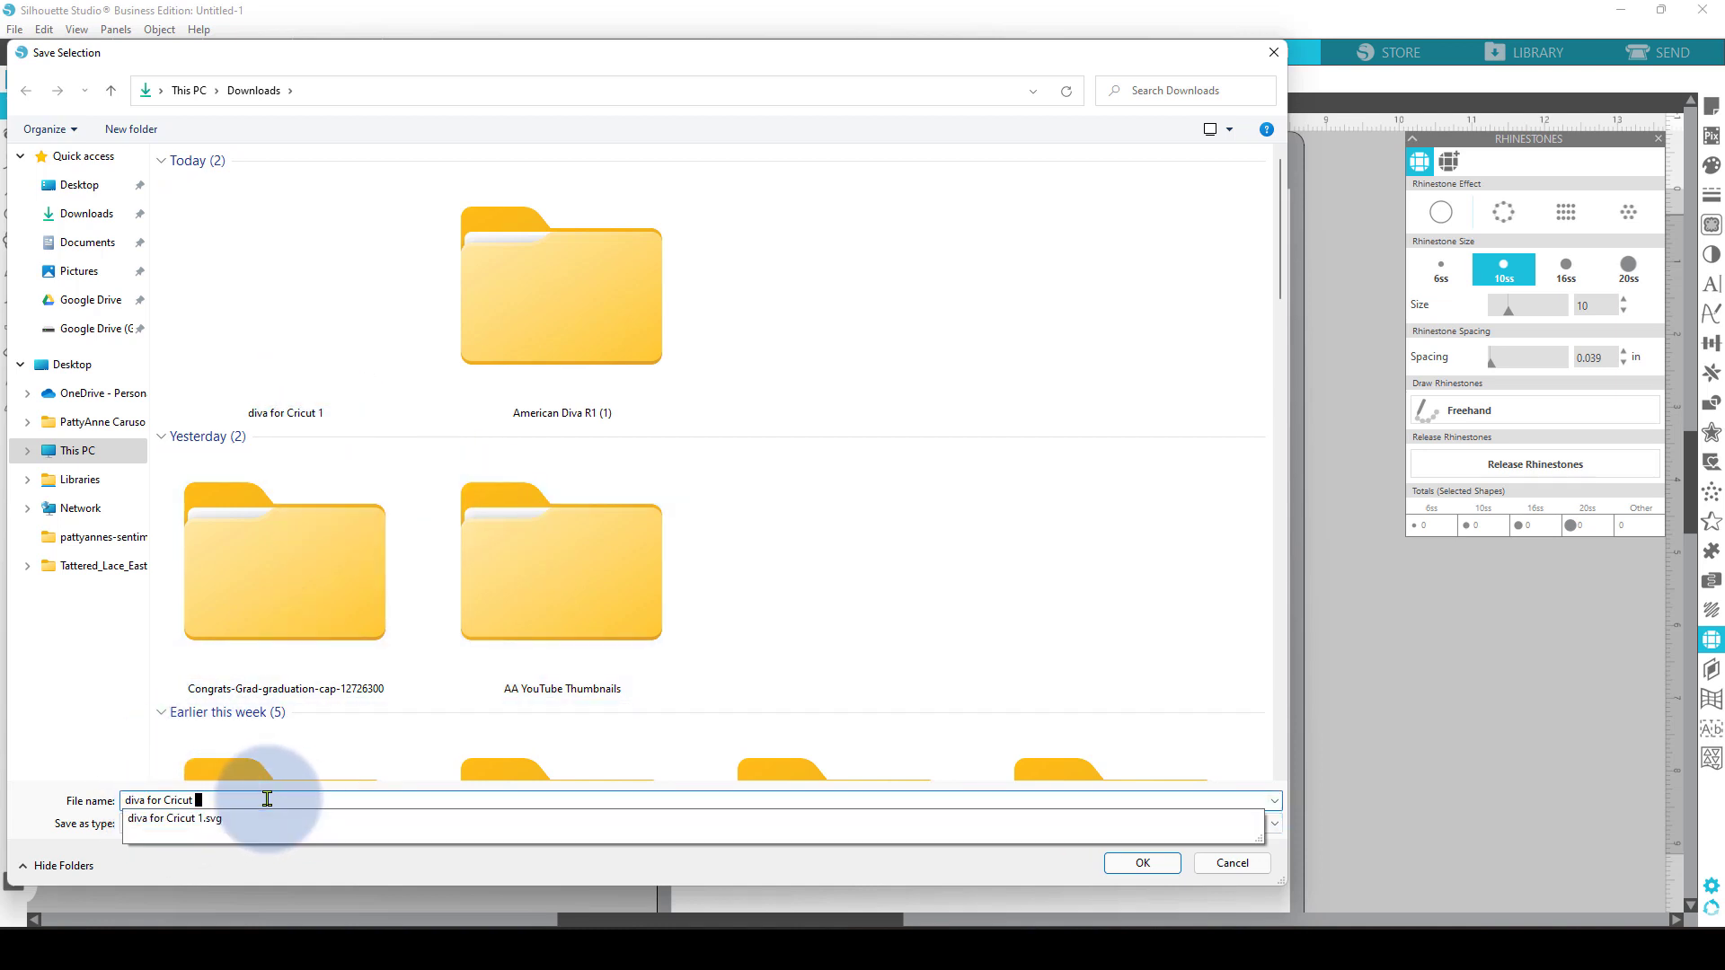
pyautogui.write('2')
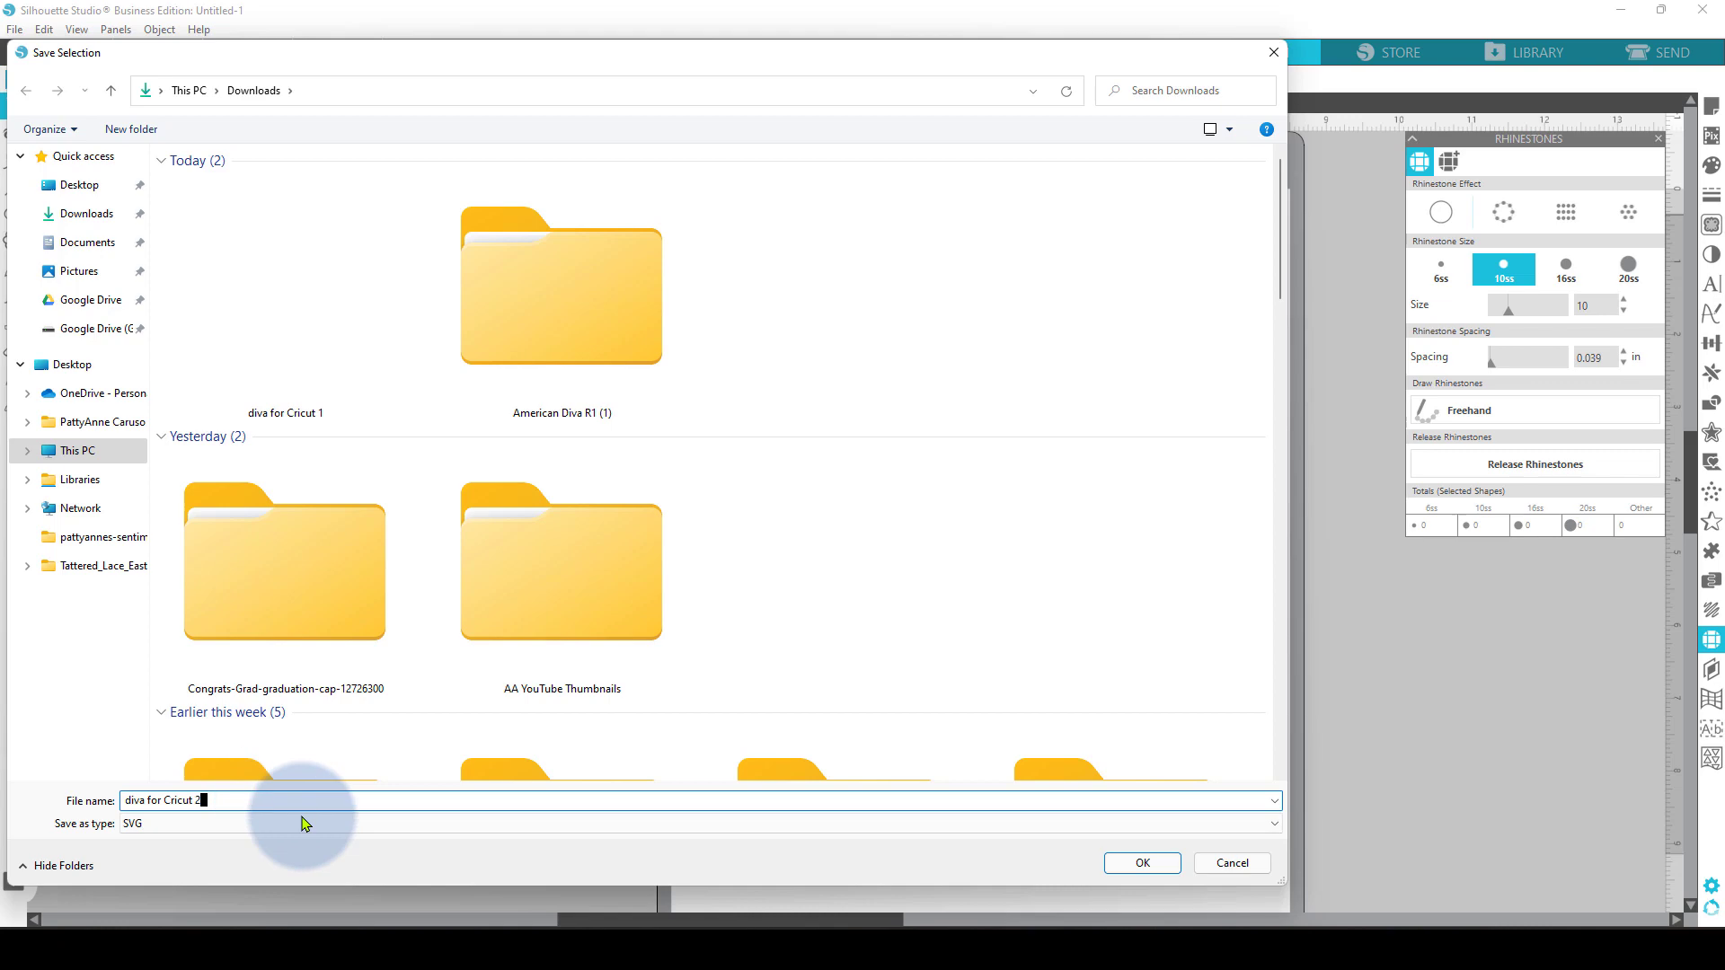
pyautogui.click(1123, 863)
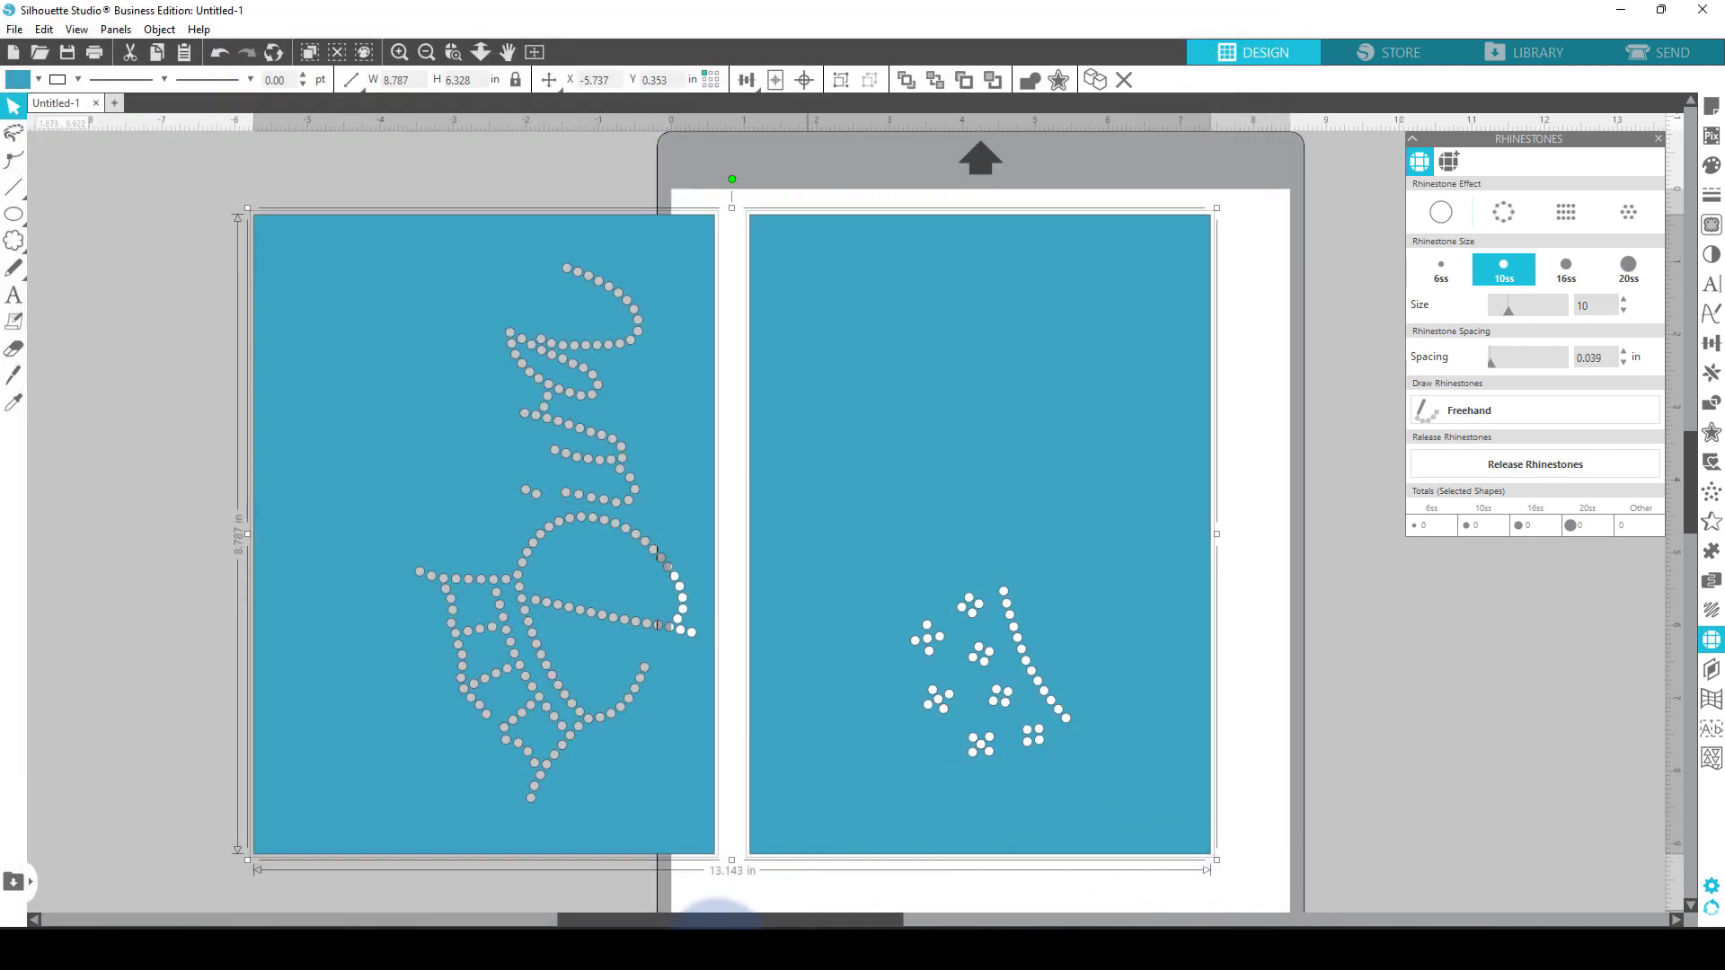
# - Switch to Cricut Design Space and upload "diva for Cricut 2" from Downloads as a cut image
pyautogui.click(719, 924)
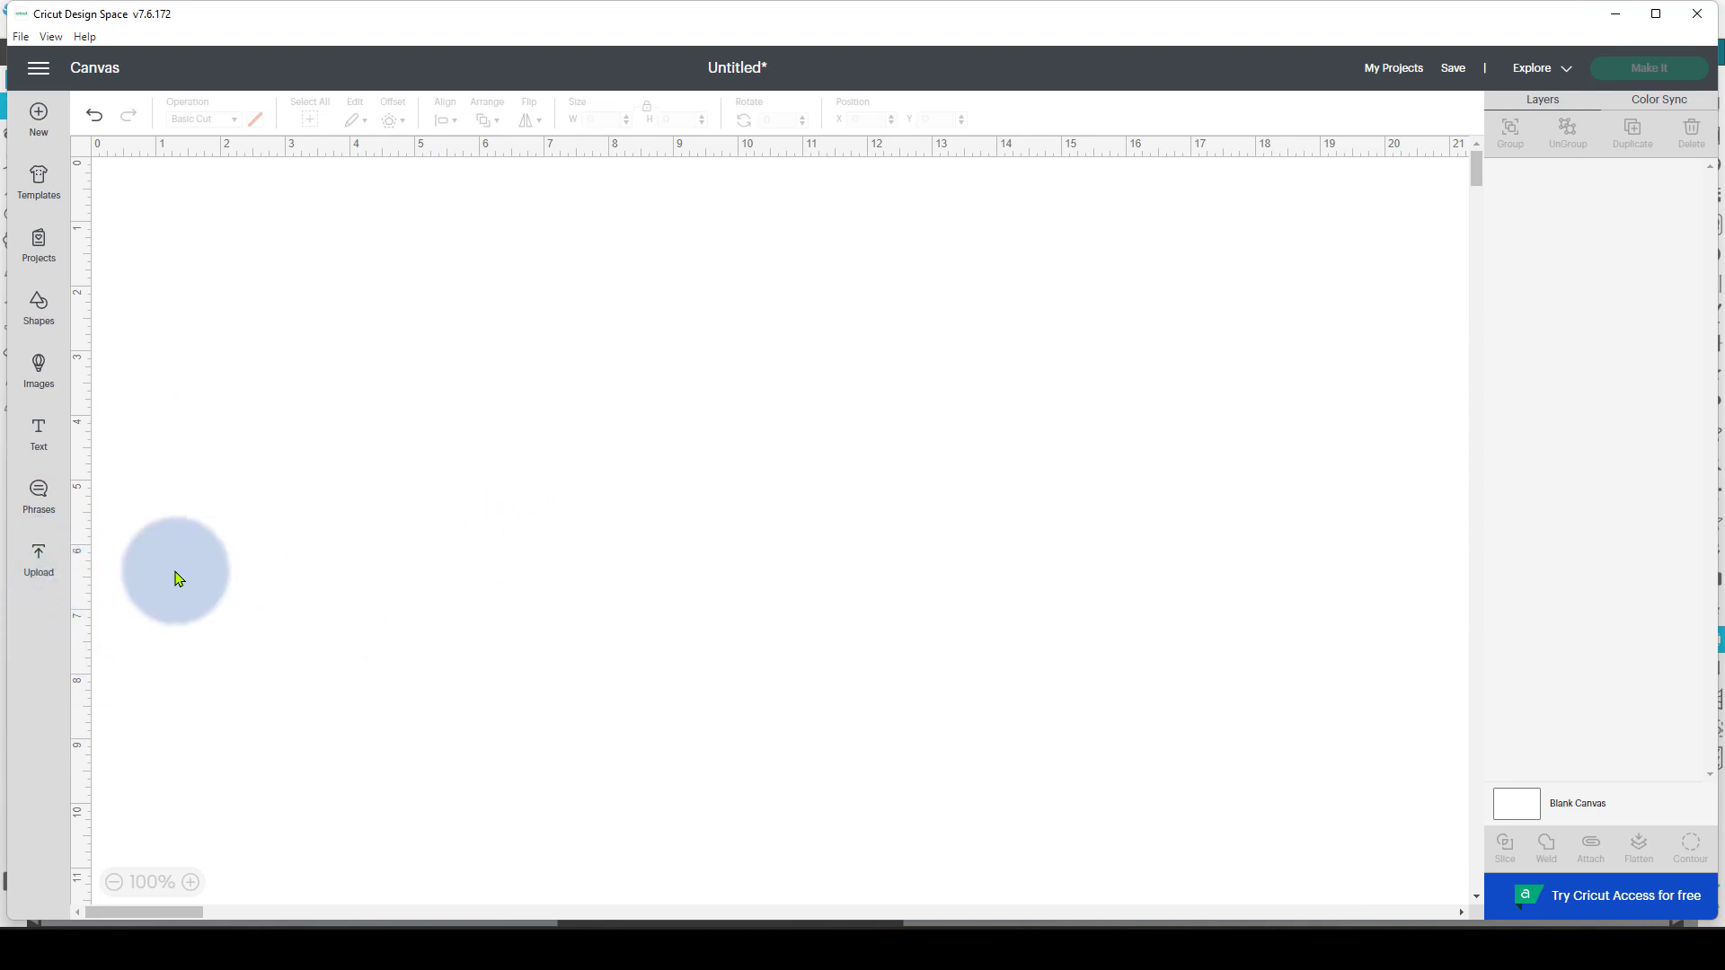
pyautogui.click(34, 580)
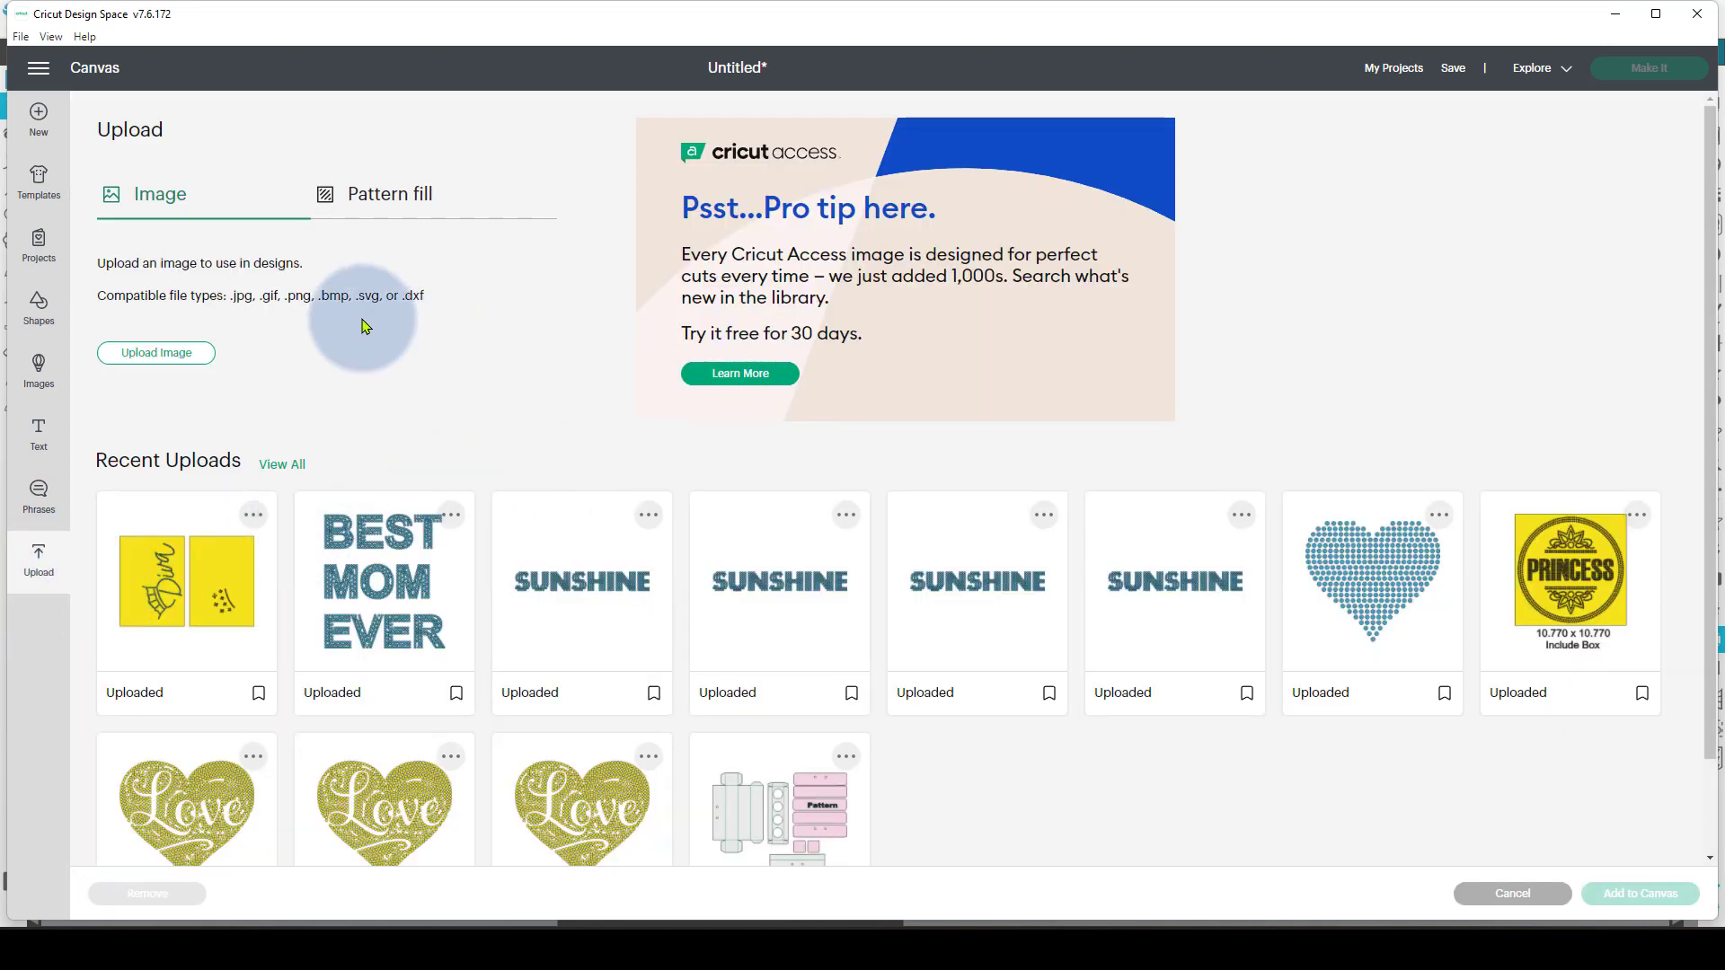
pyautogui.click(148, 353)
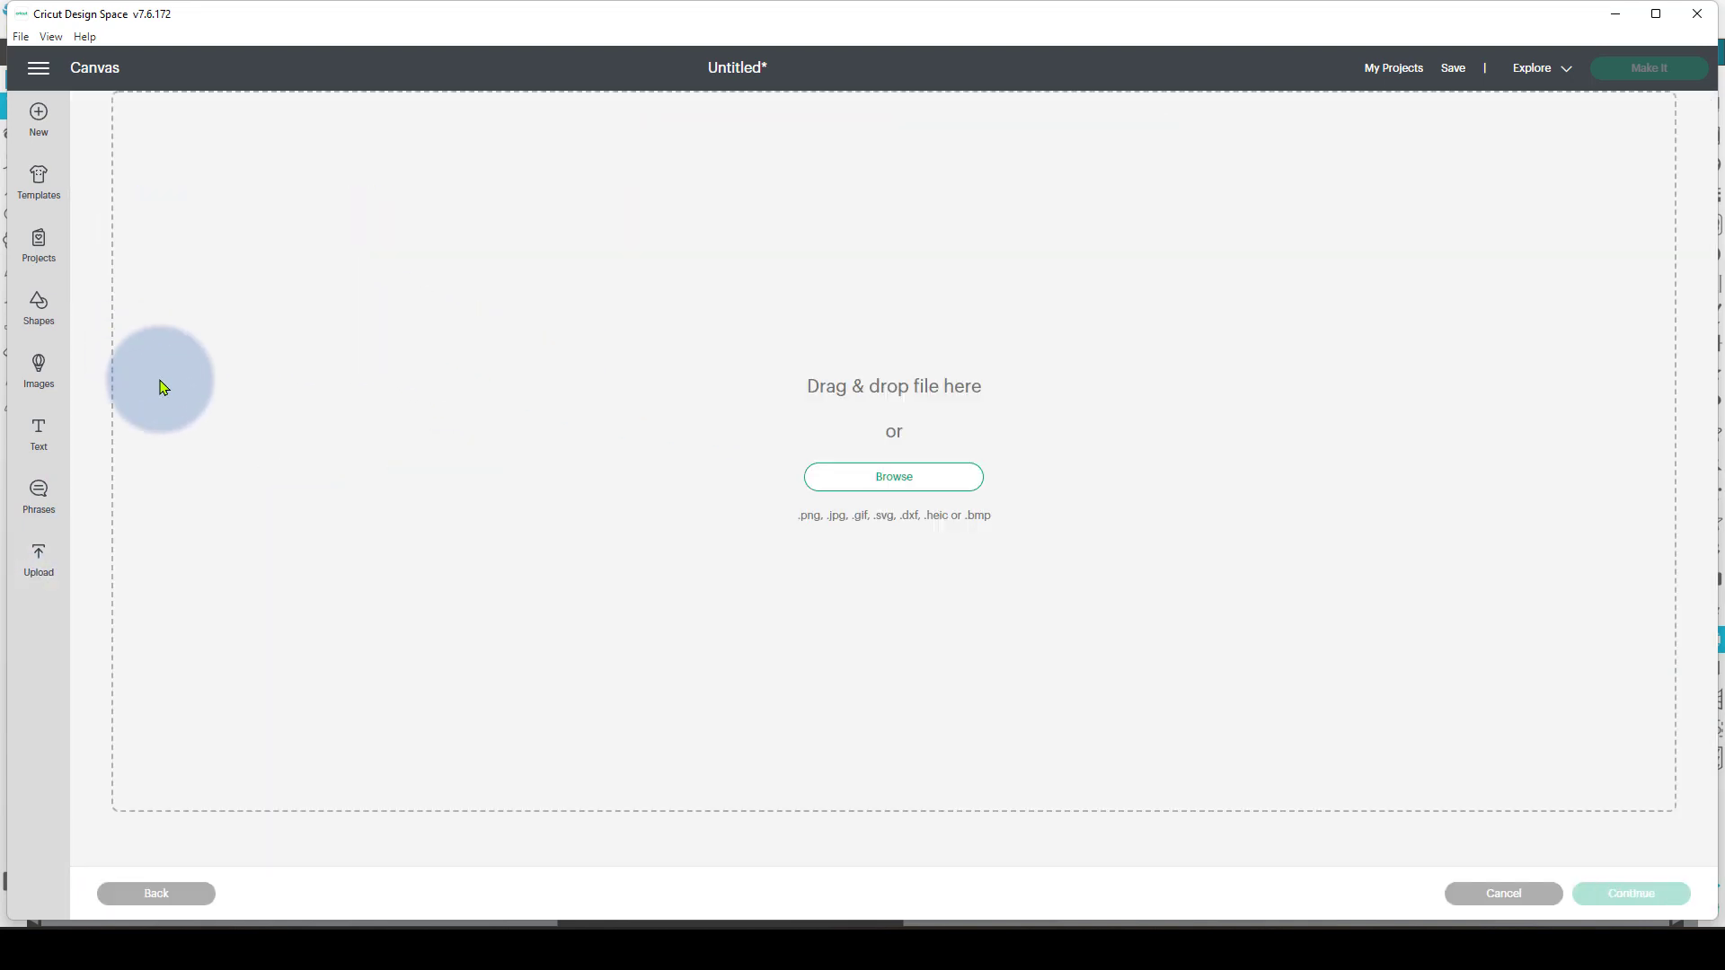
pyautogui.click(928, 477)
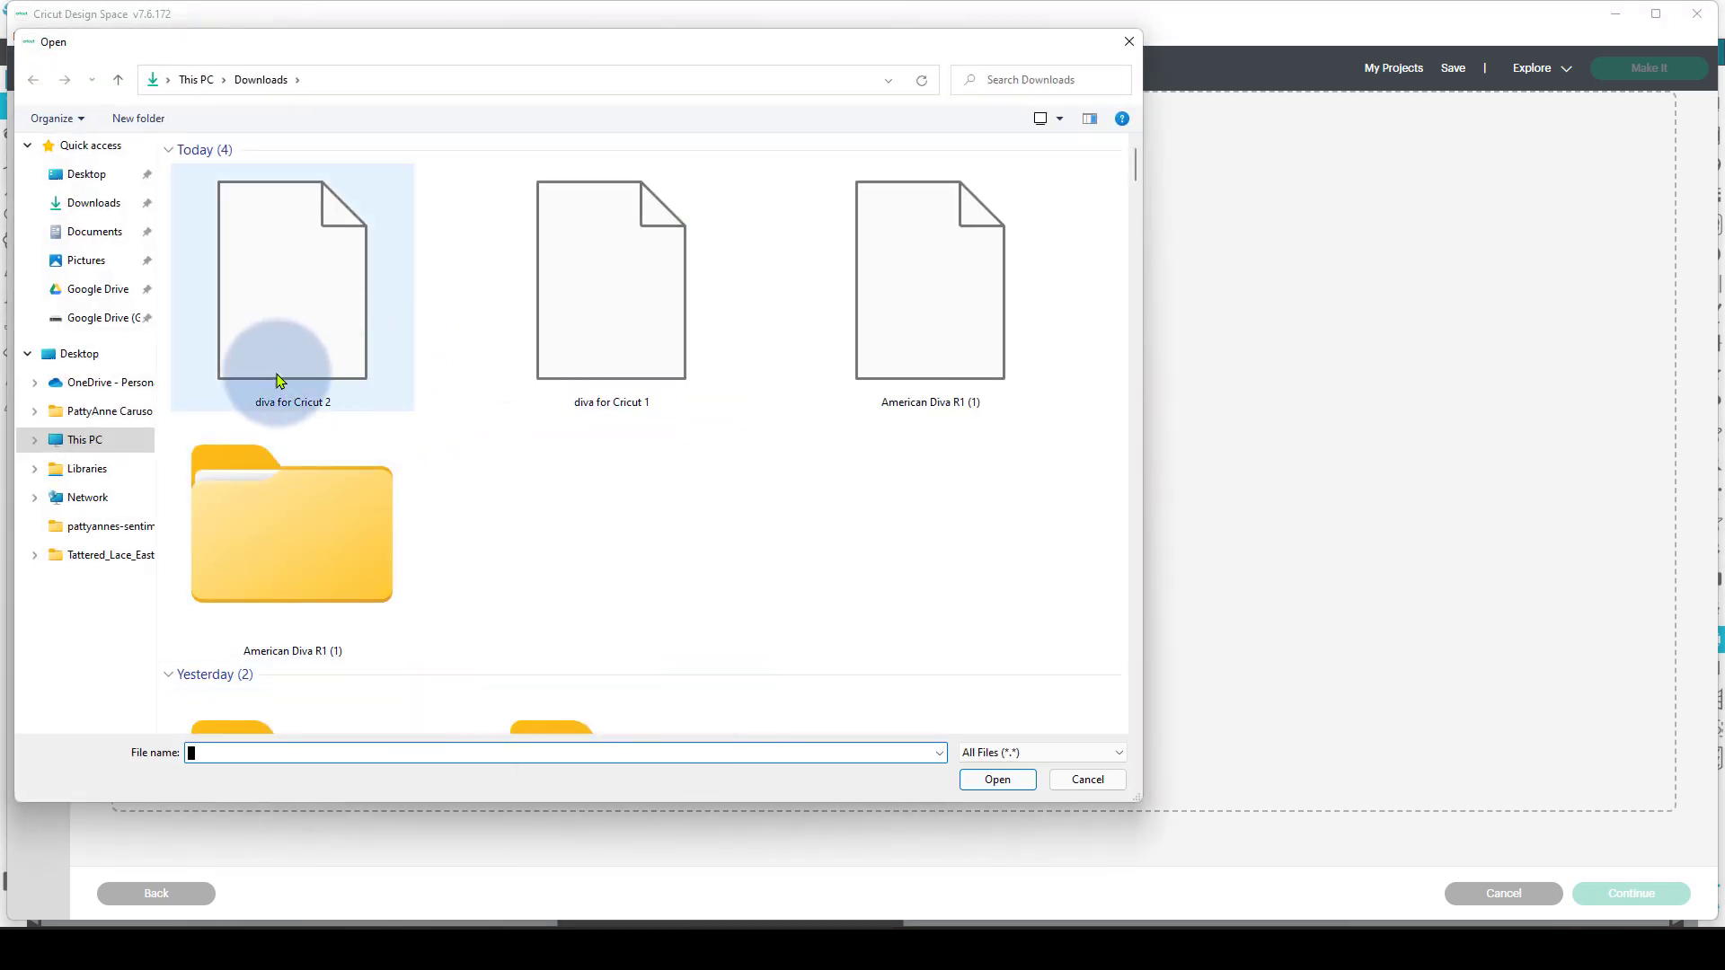
pyautogui.click(339, 316)
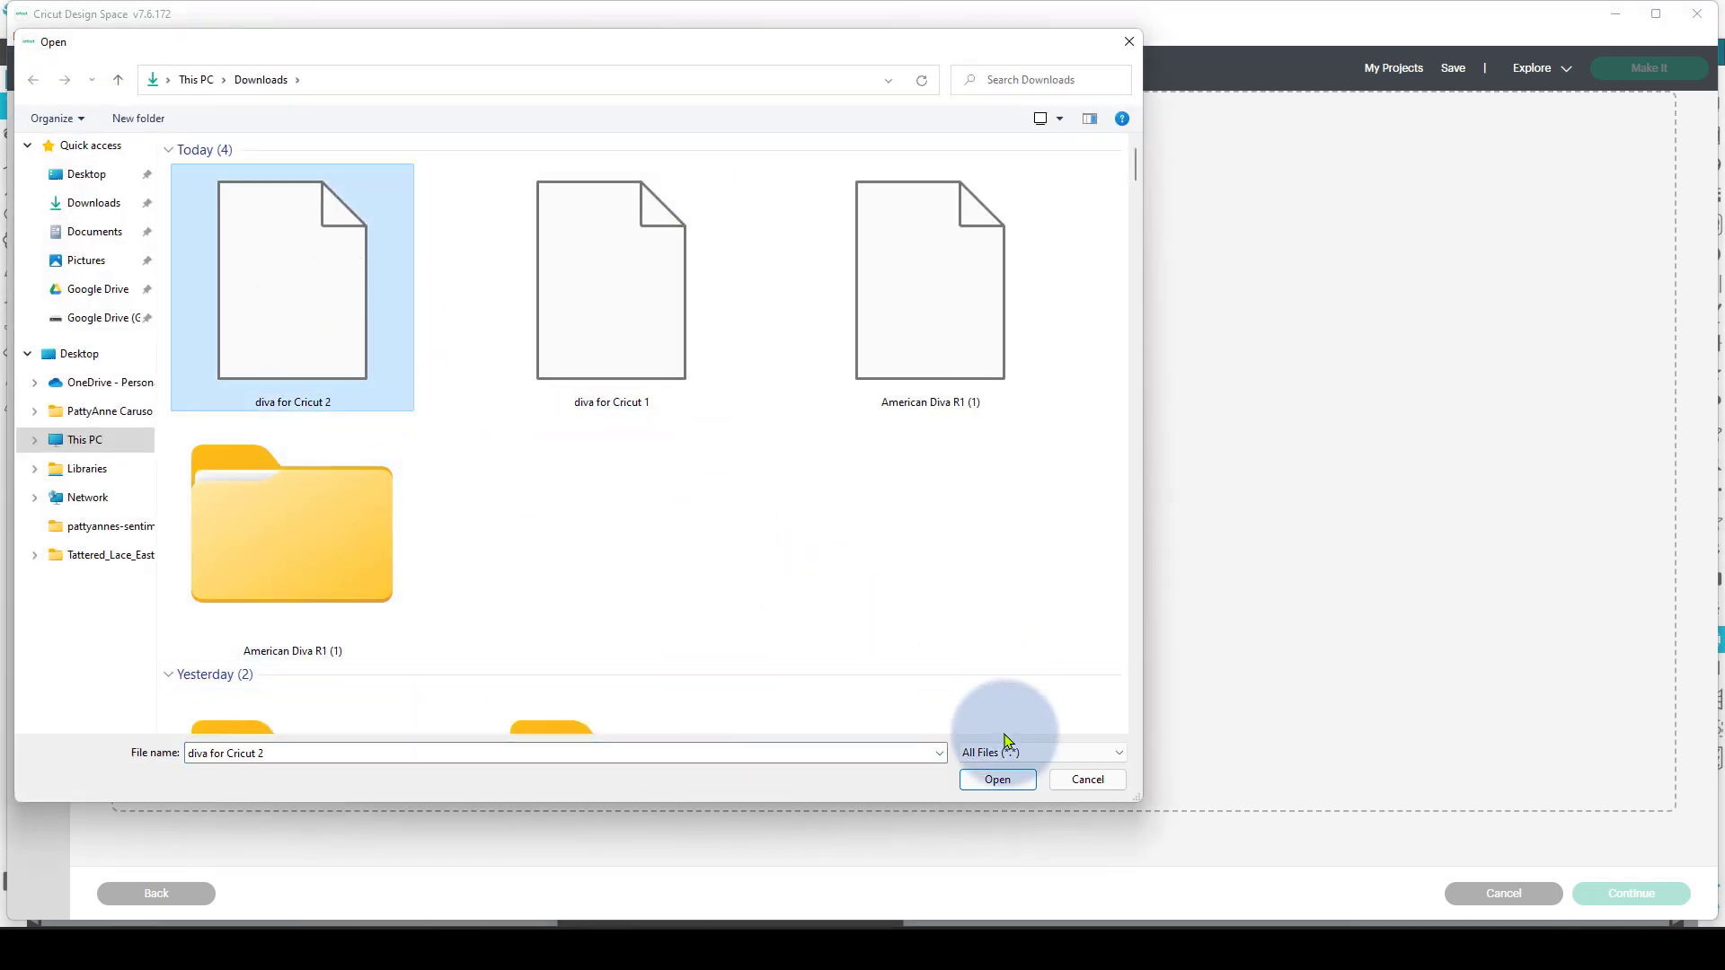
pyautogui.click(1005, 787)
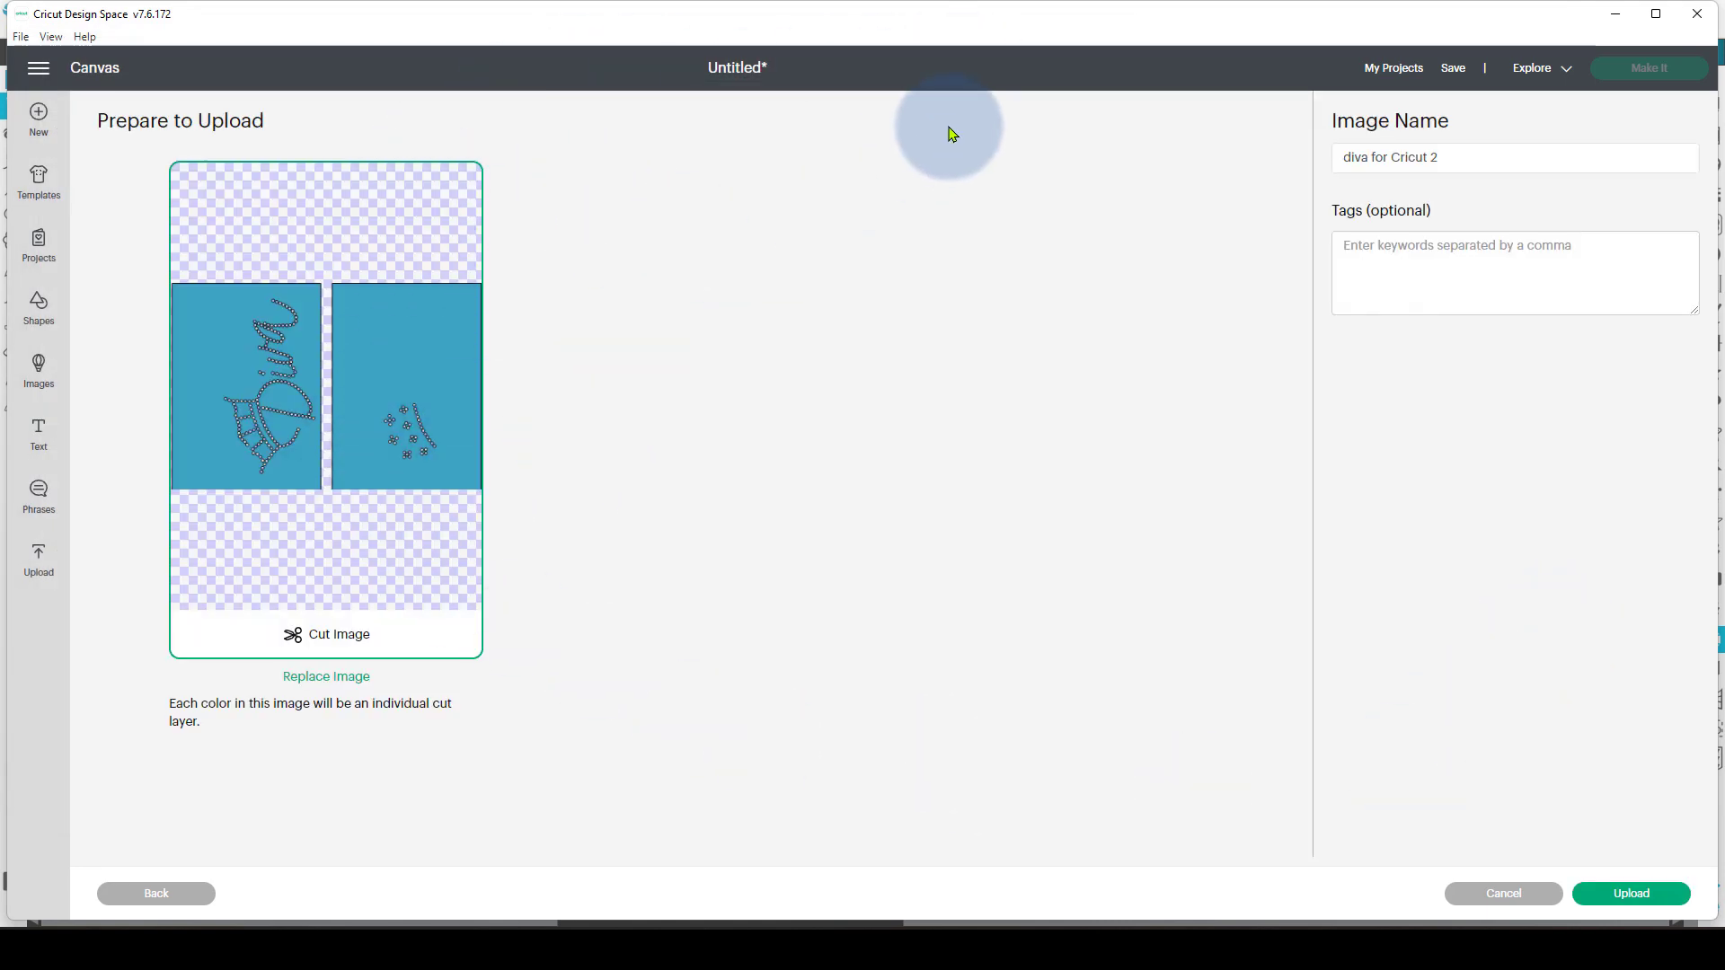
pyautogui.click(1636, 894)
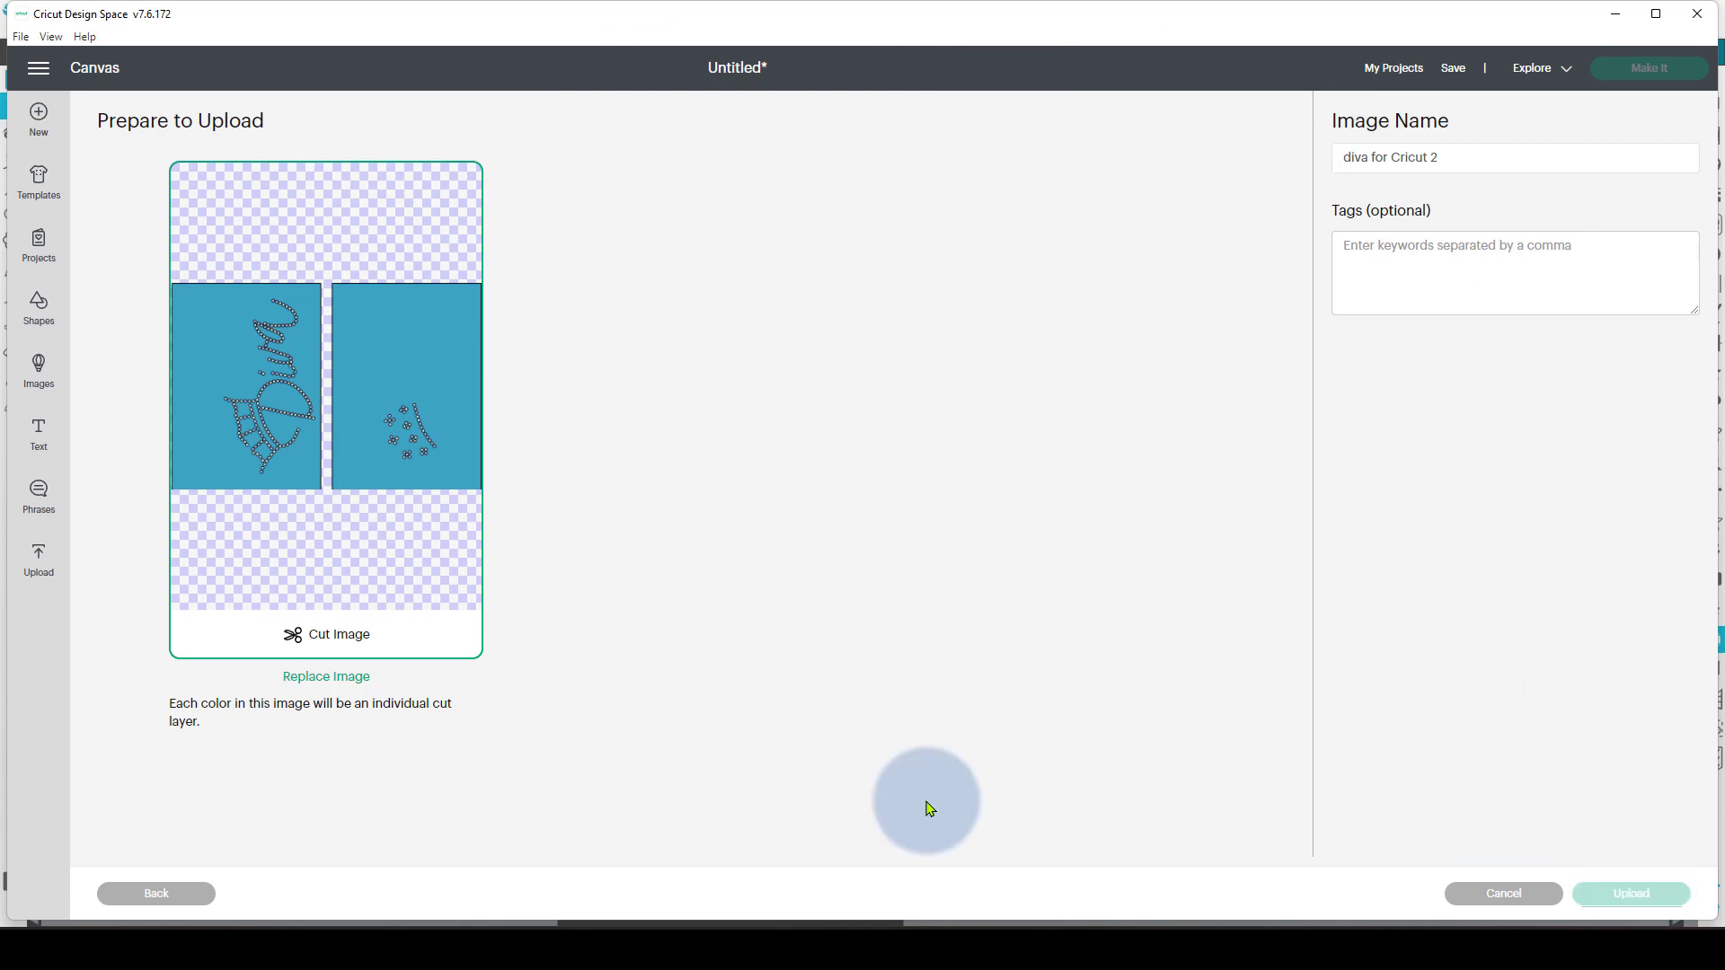
# - Add the newly uploaded blue Diva image to the canvas and move it so both templates lie fully within the canvas
pyautogui.click(206, 584)
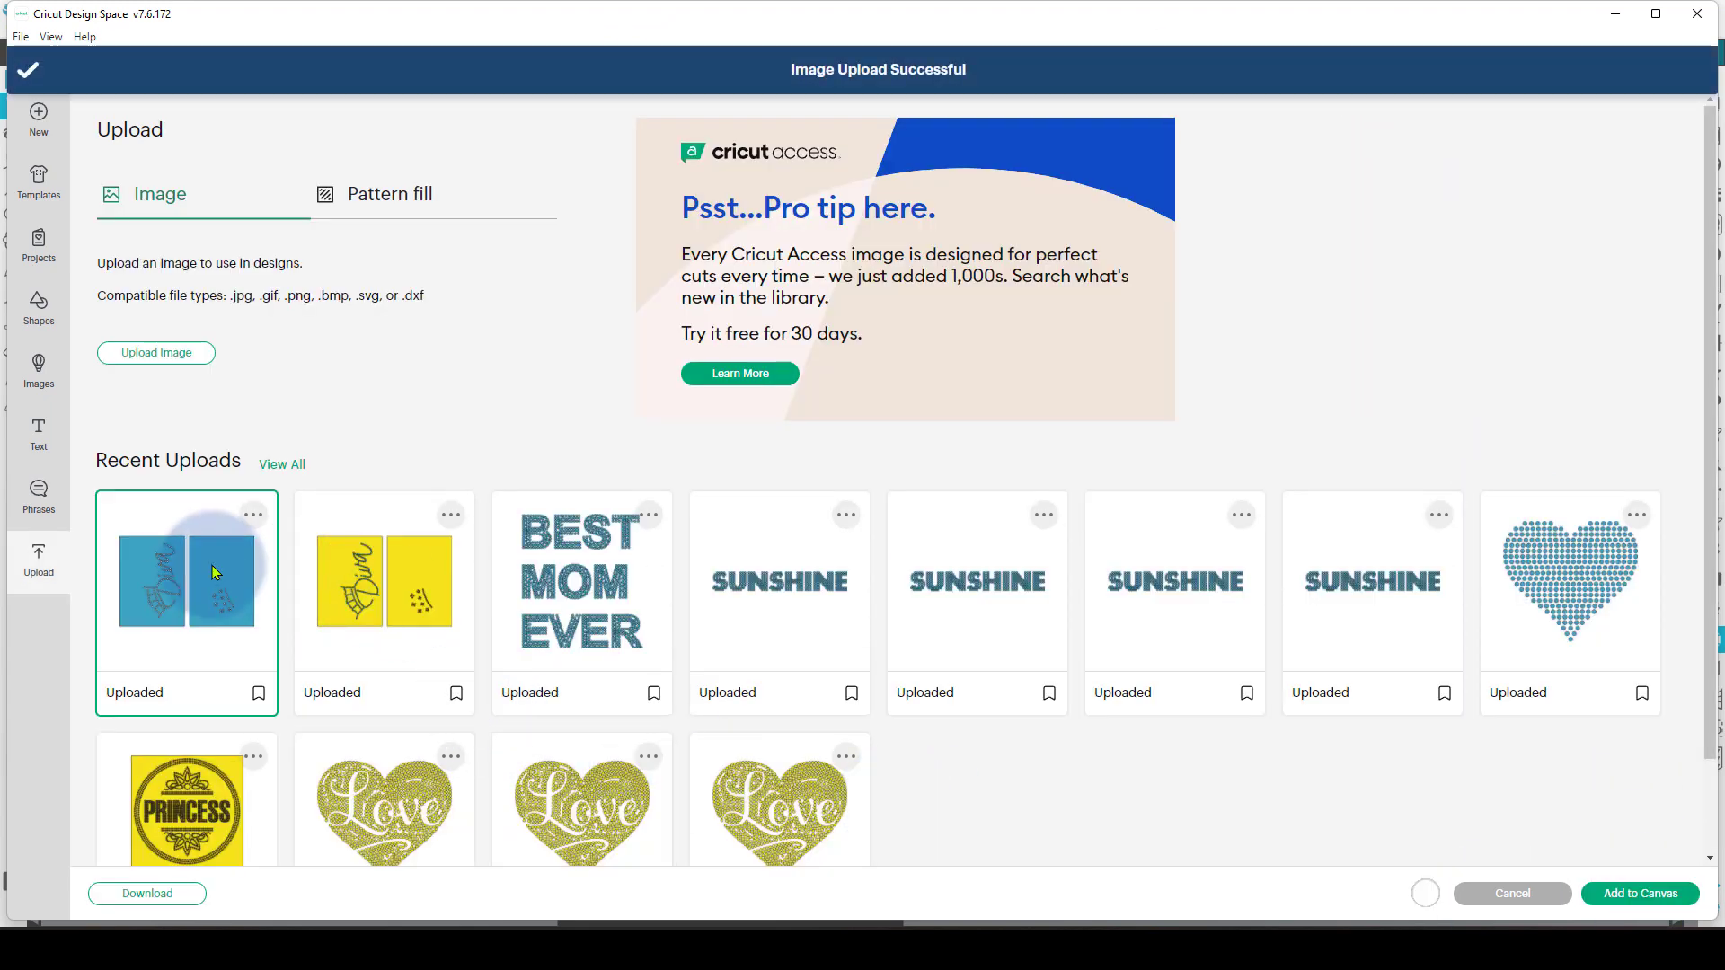
pyautogui.click(1662, 894)
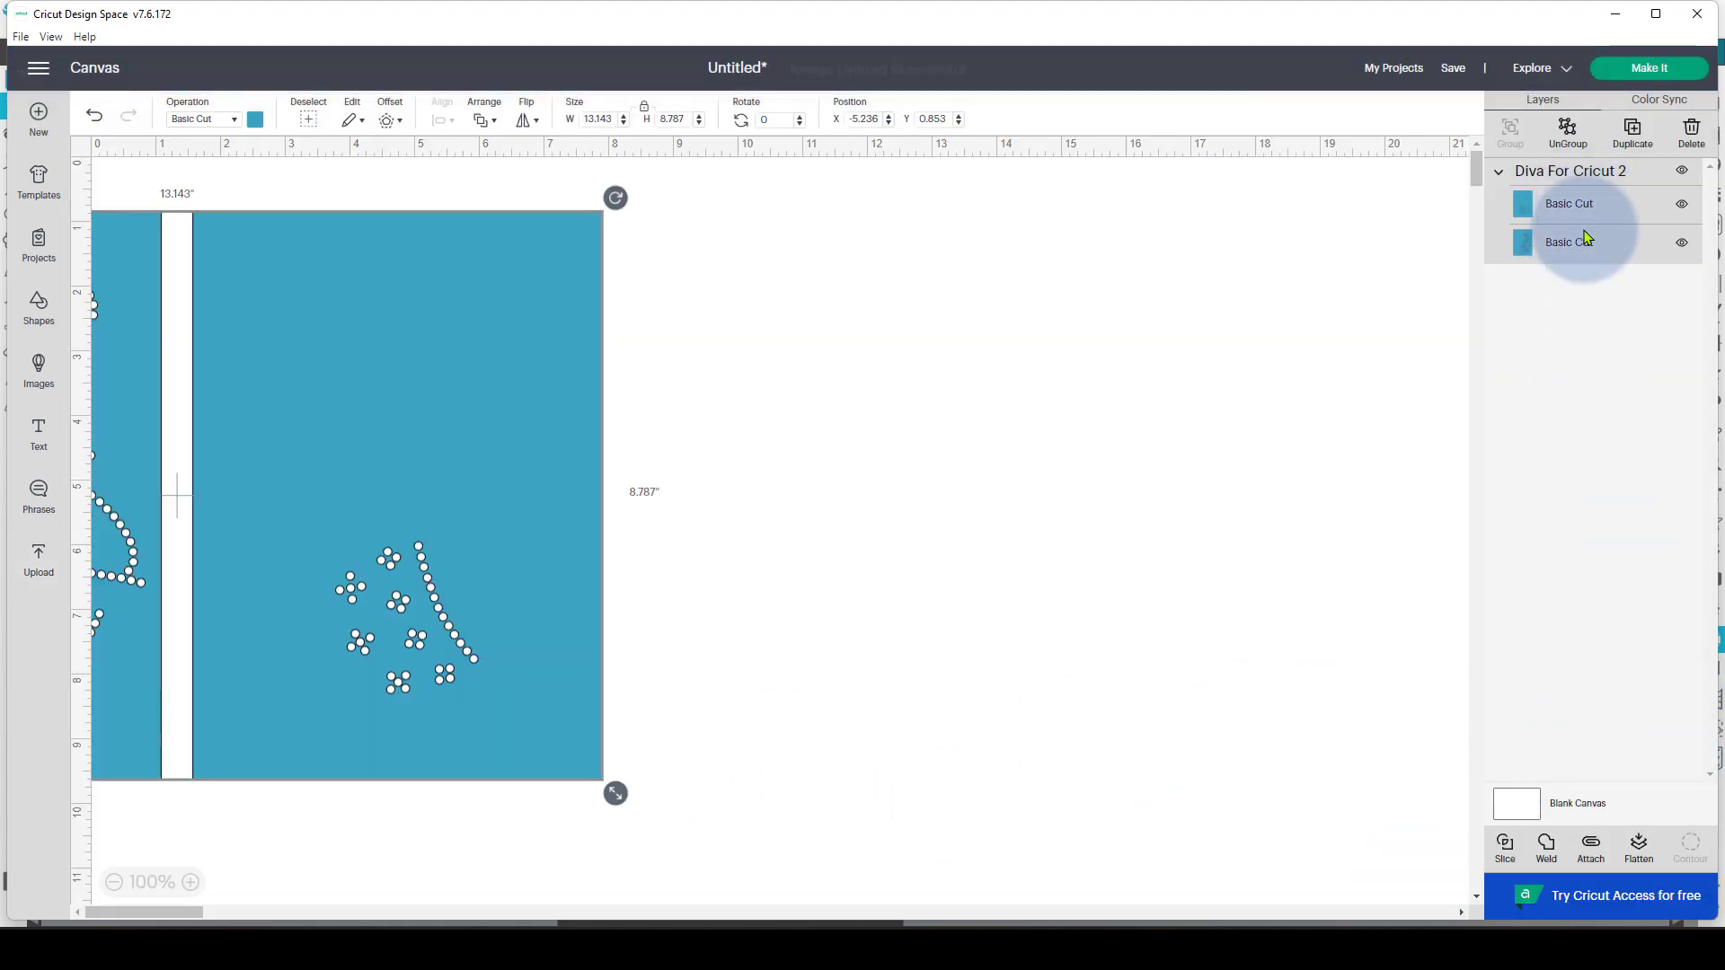
pyautogui.moveTo(525, 483); pyautogui.dragTo(1012, 493)
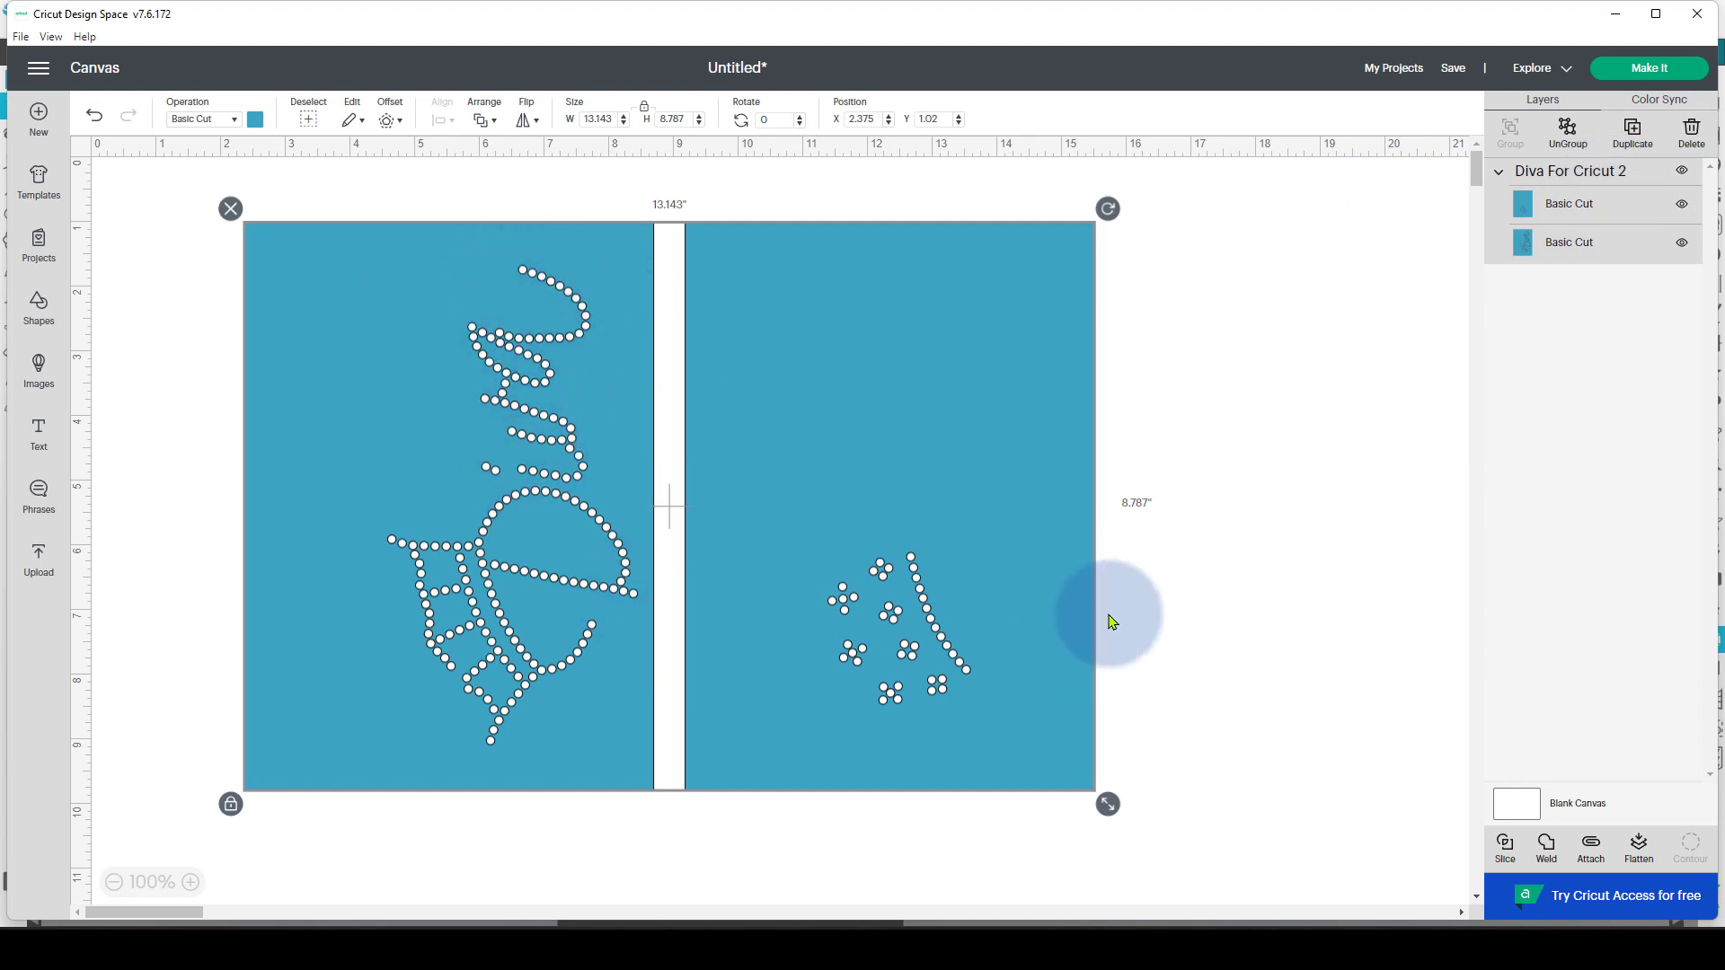
pyautogui.click(1303, 415)
pyautogui.moveTo(1006, 453); pyautogui.dragTo(976, 442)
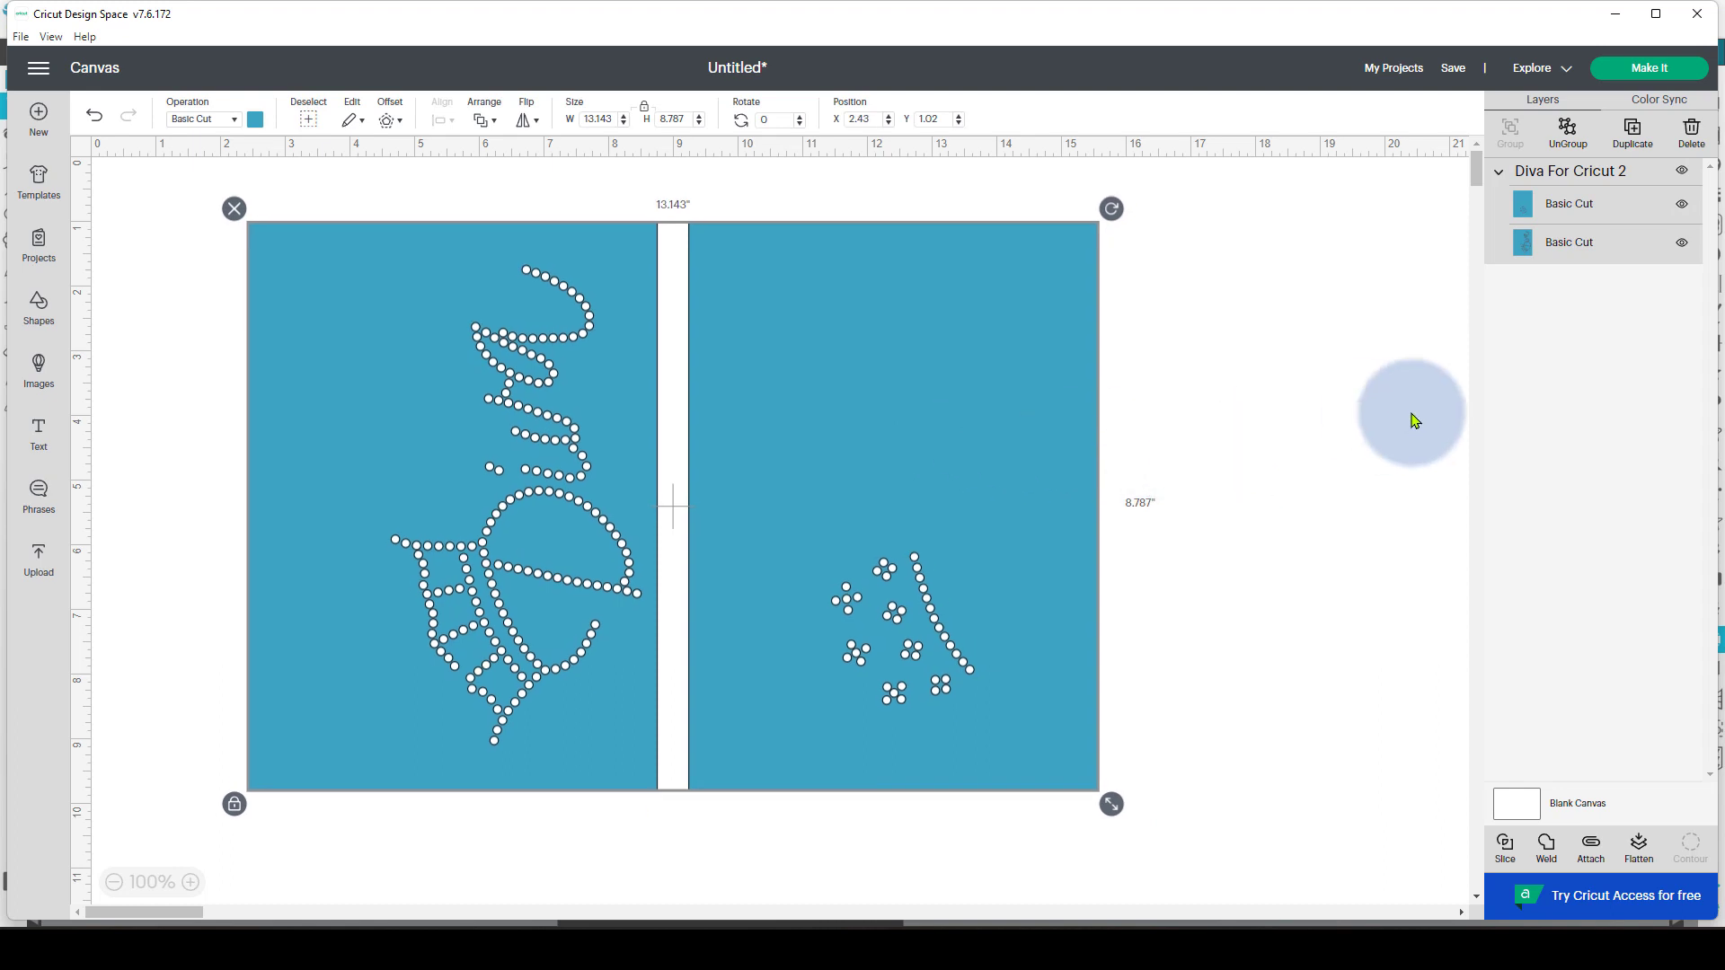
pyautogui.click(1107, 596)
pyautogui.click(886, 520)
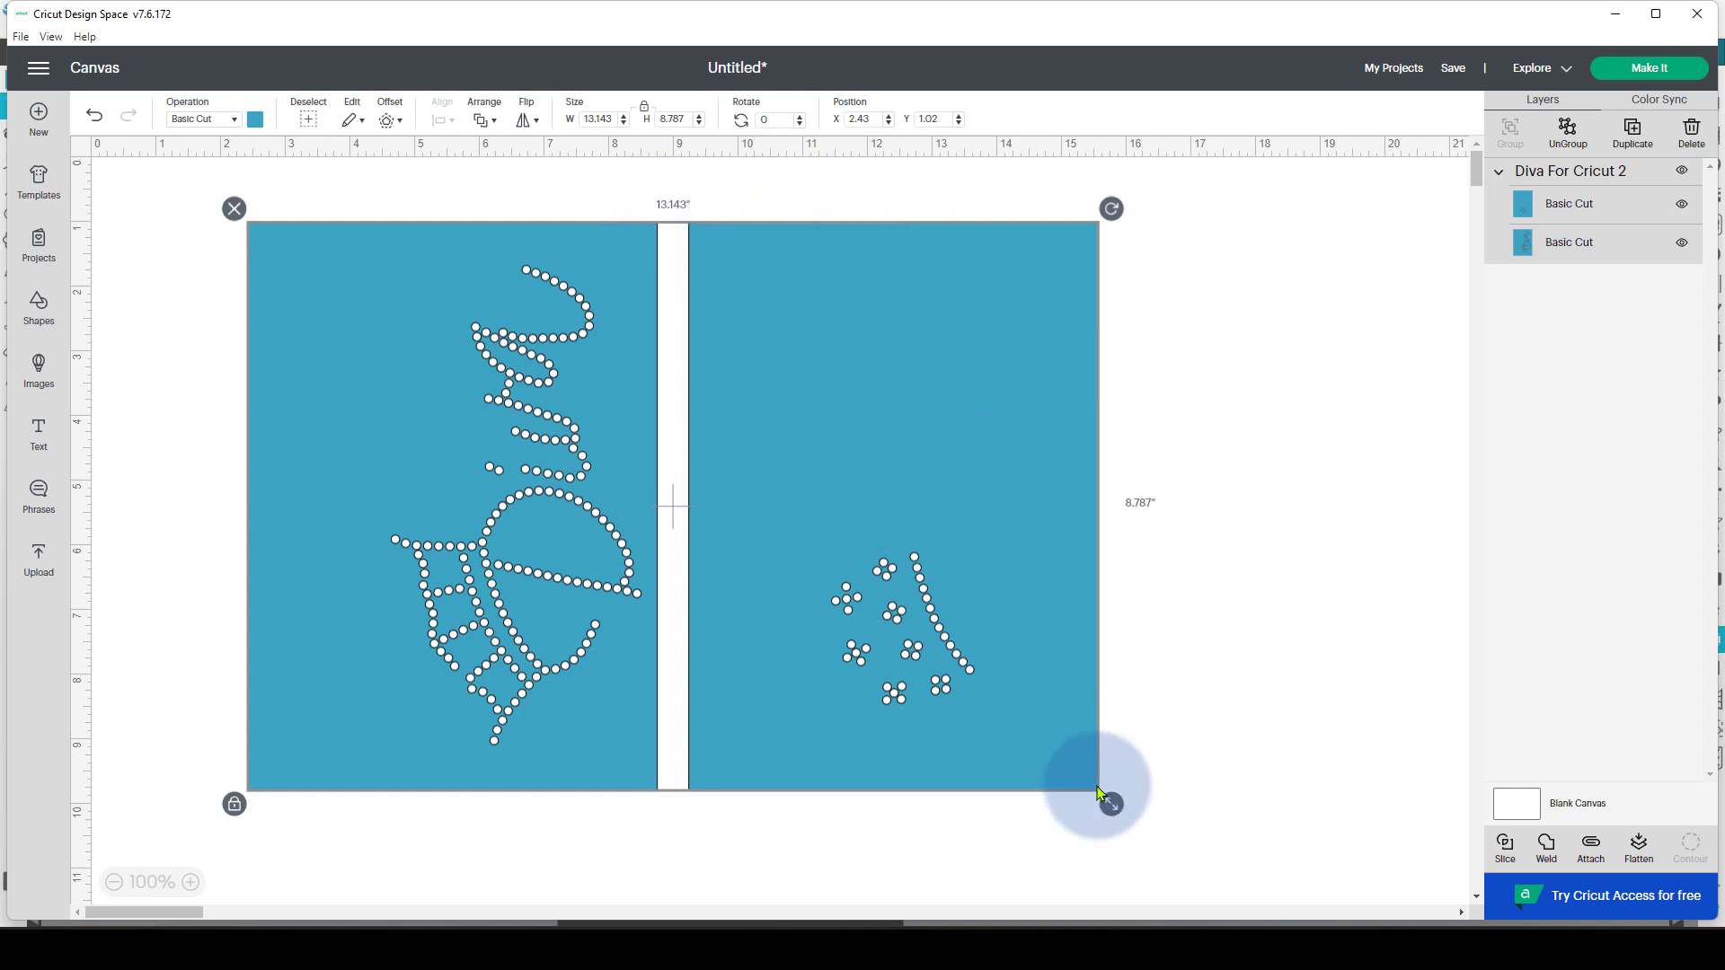
# - Switch to Silhouette Studio, where the Diva lettering and star templates are open
pyautogui.moveTo(1182, 948)
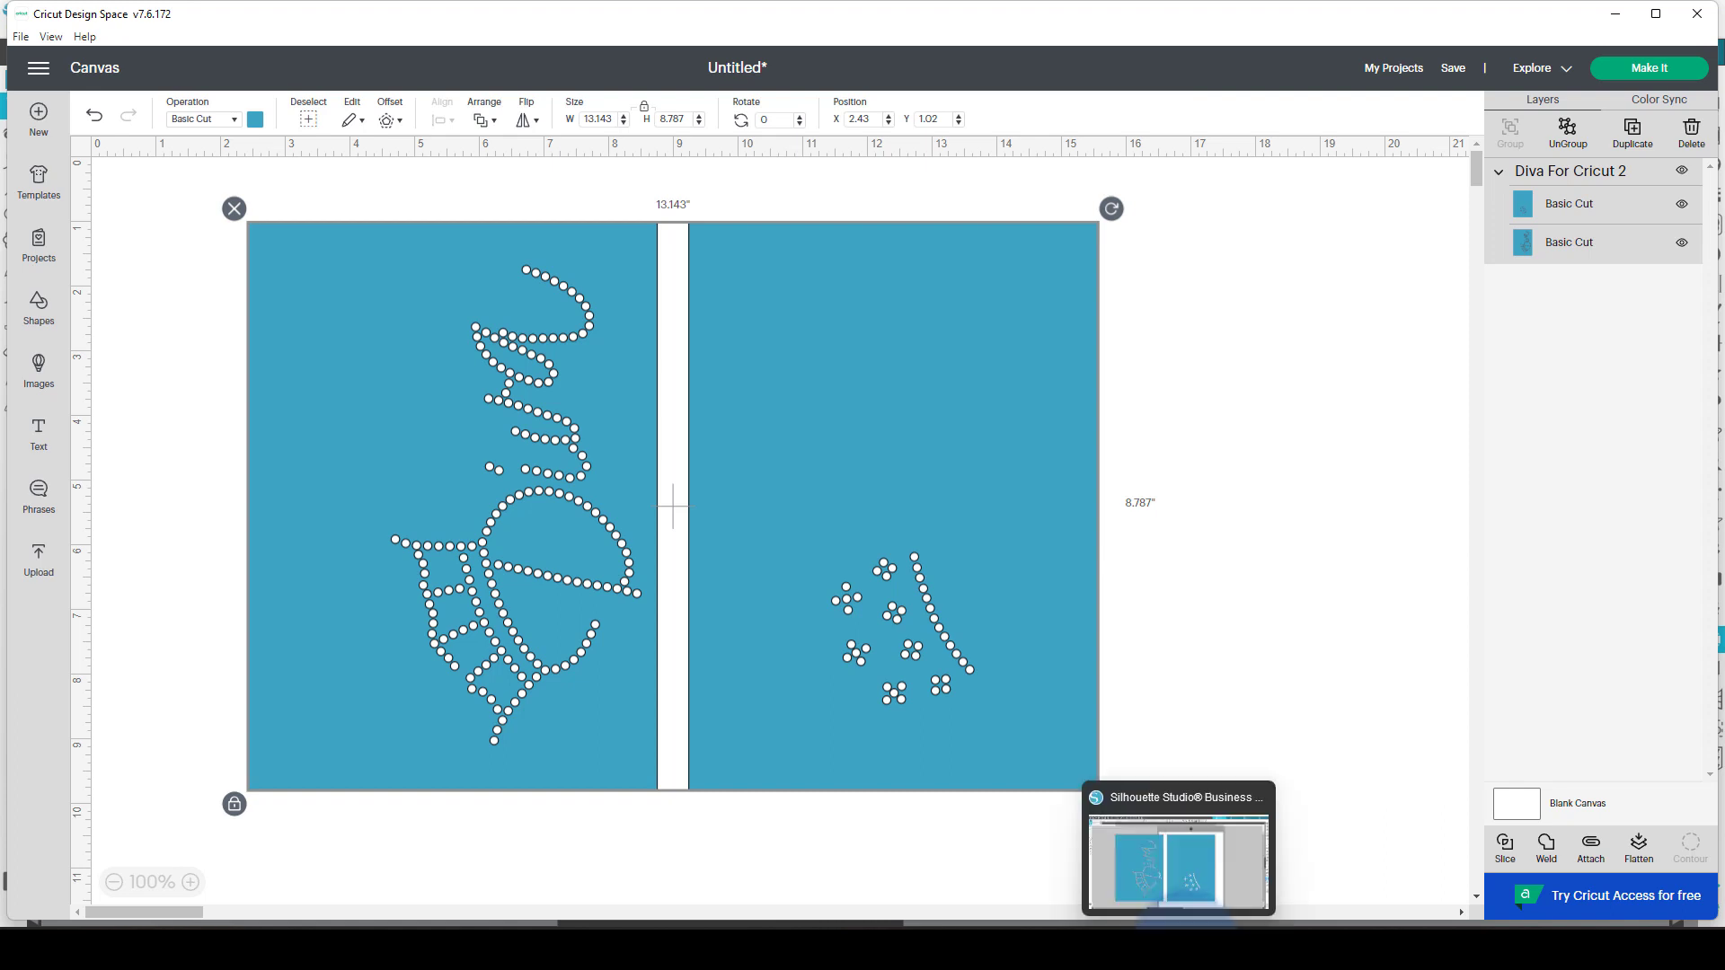
pyautogui.click(1214, 899)
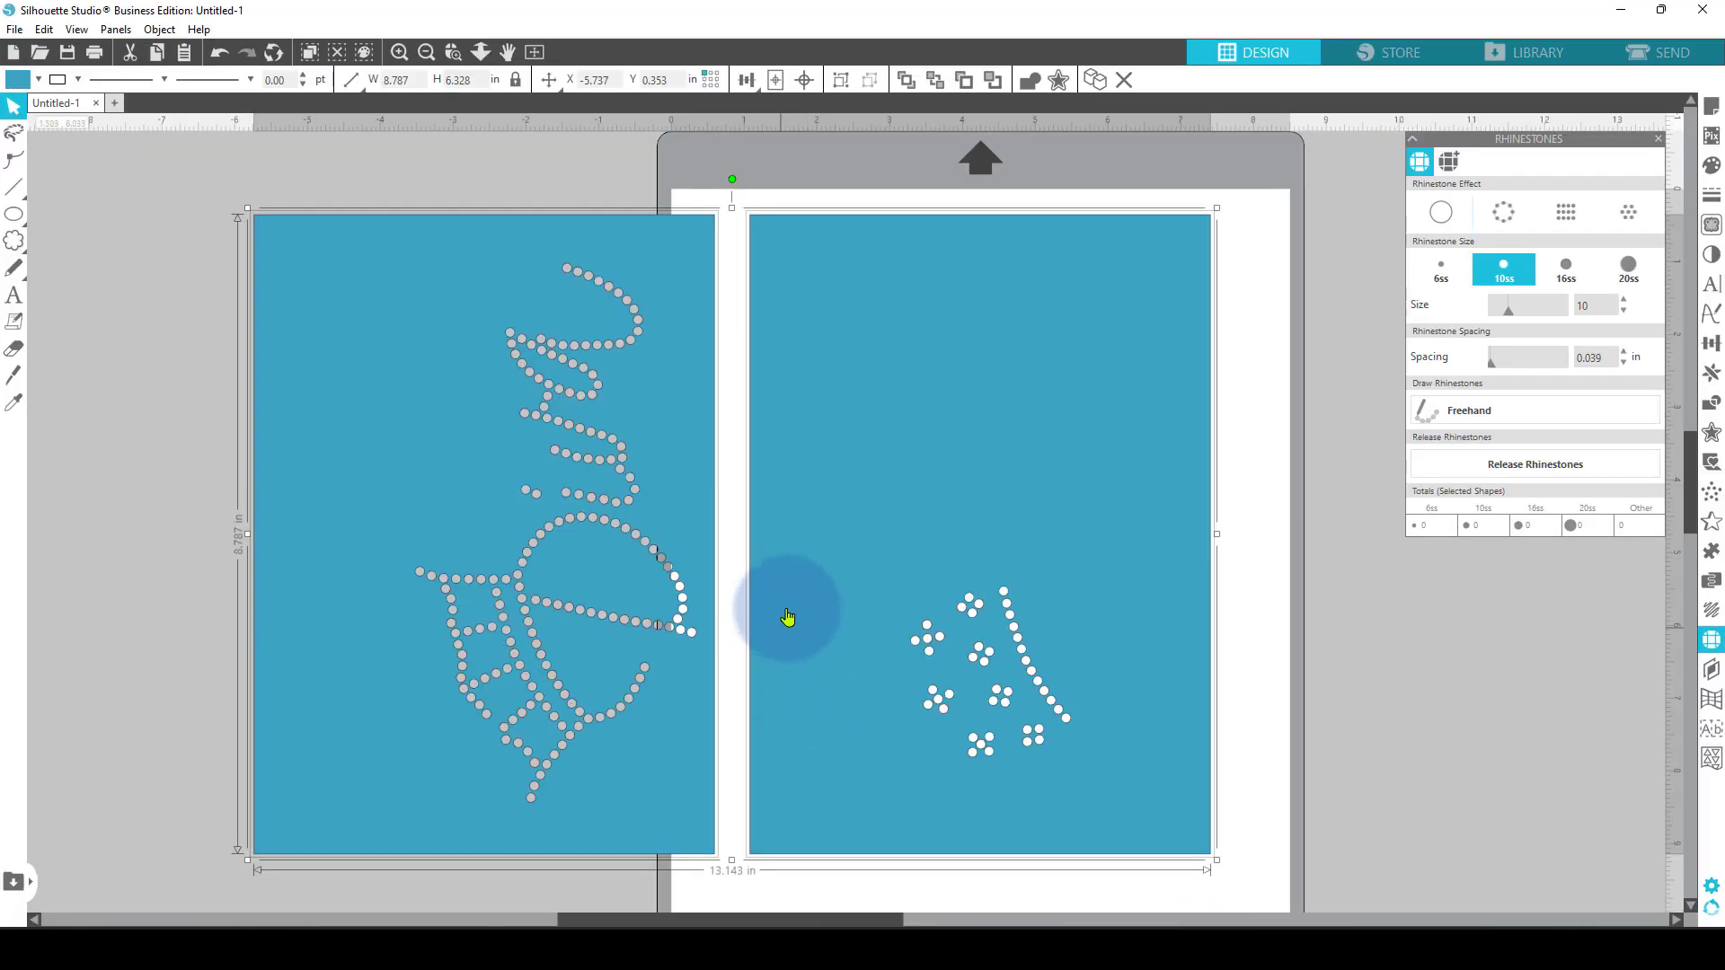
pyautogui.click(1248, 457)
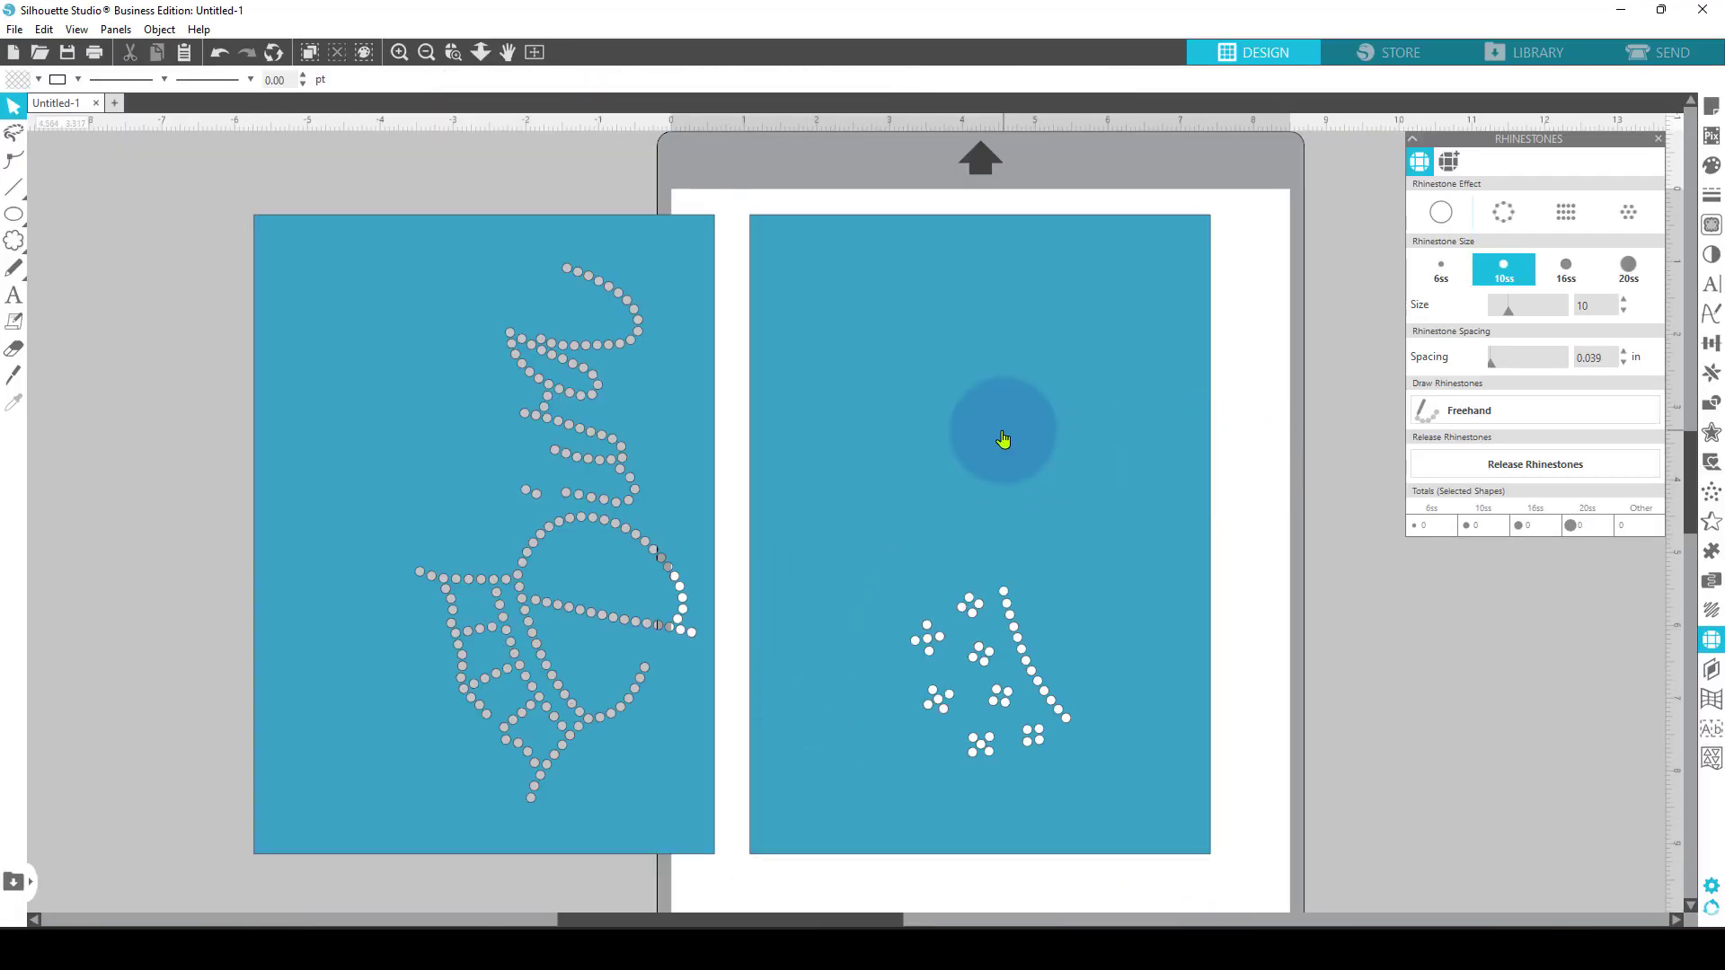
pyautogui.moveTo(998, 385)
pyautogui.mouseDown()
pyautogui.moveTo(995, 339)
pyautogui.moveTo(985, 398)
pyautogui.mouseUp()
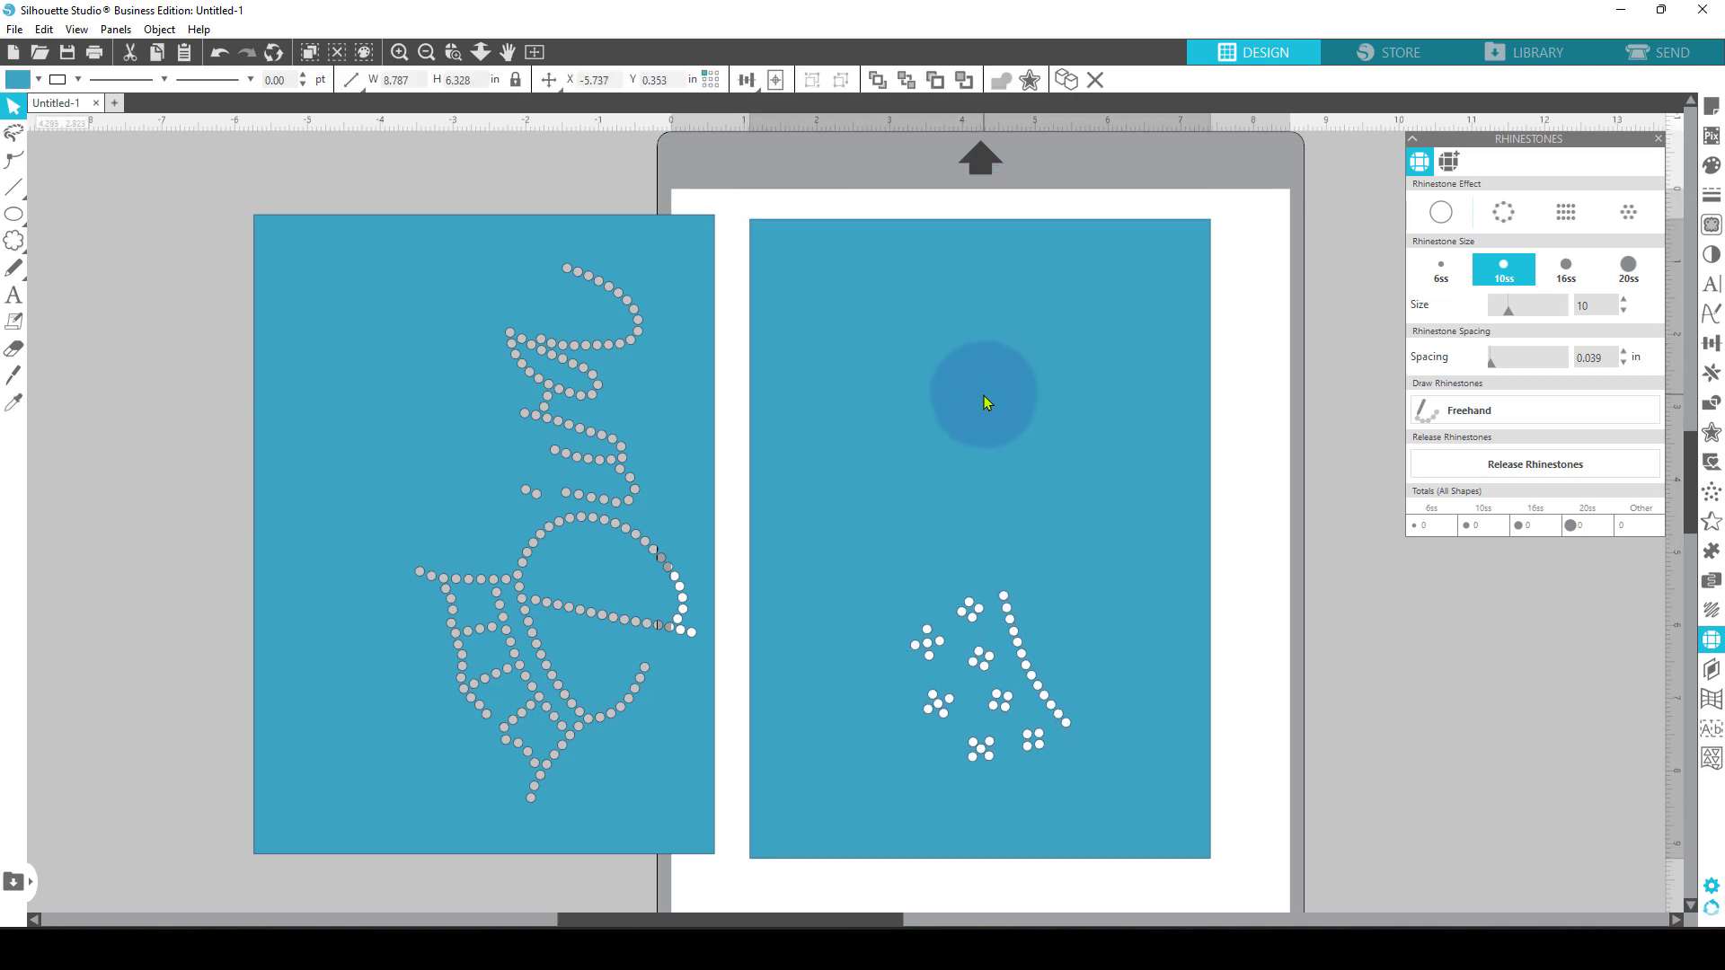
pyautogui.click(983, 397)
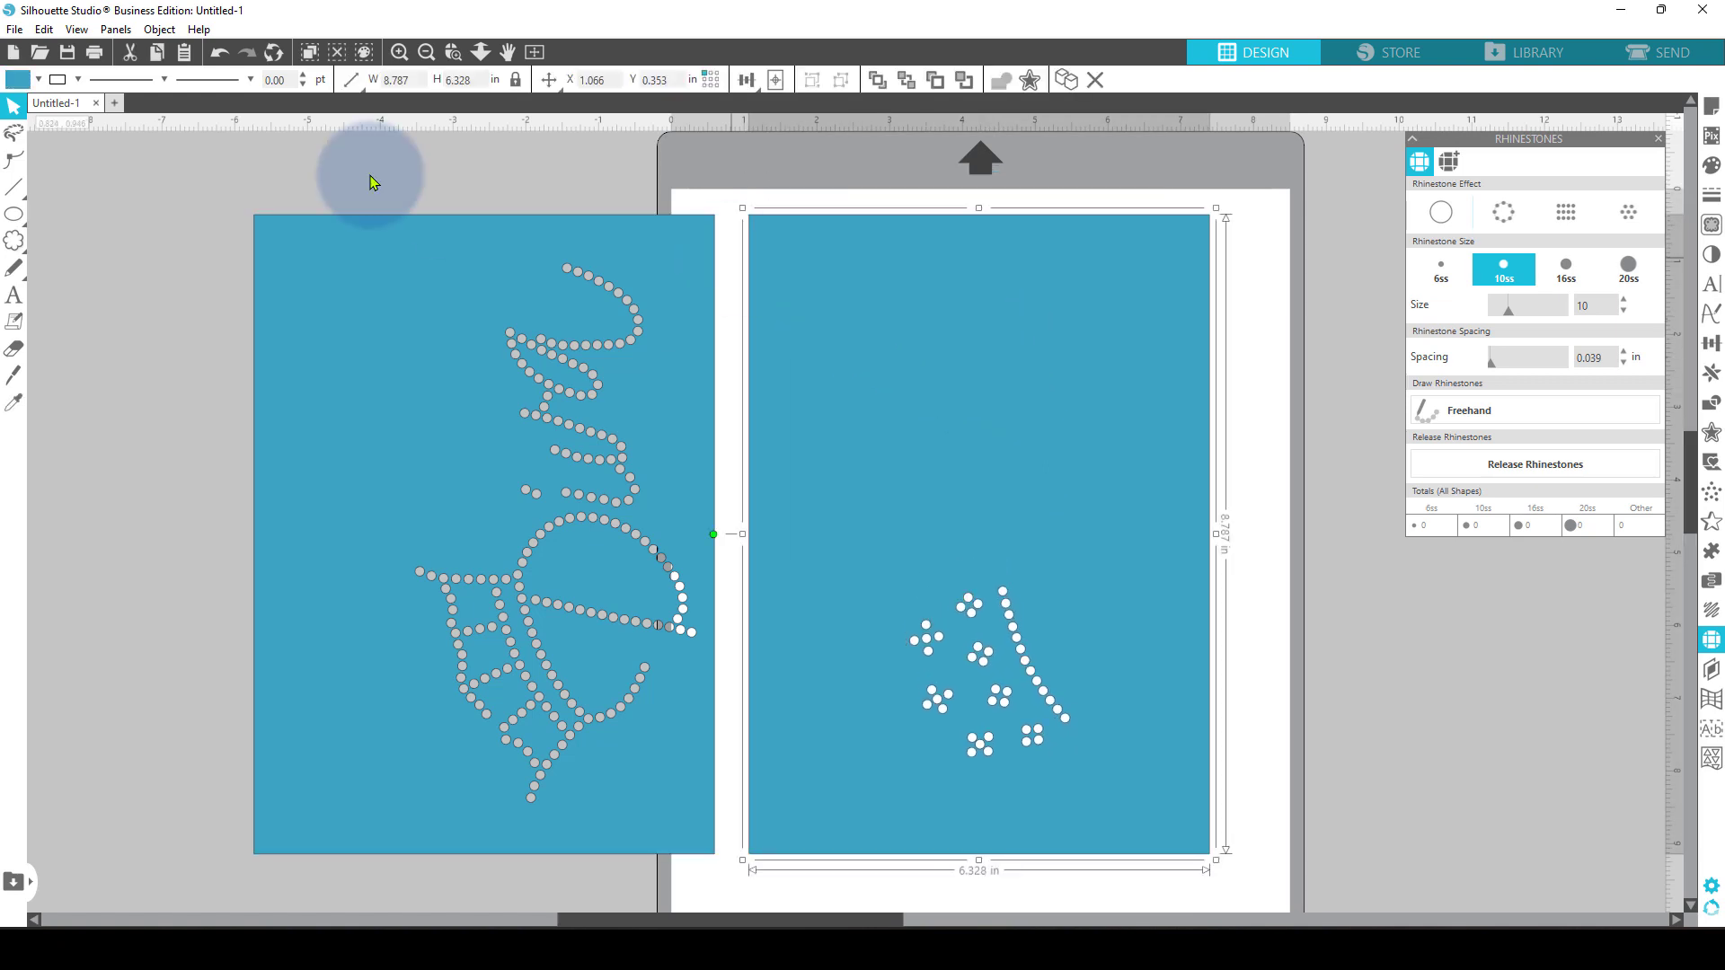
pyautogui.click(221, 58)
pyautogui.click(221, 58)
pyautogui.click(221, 57)
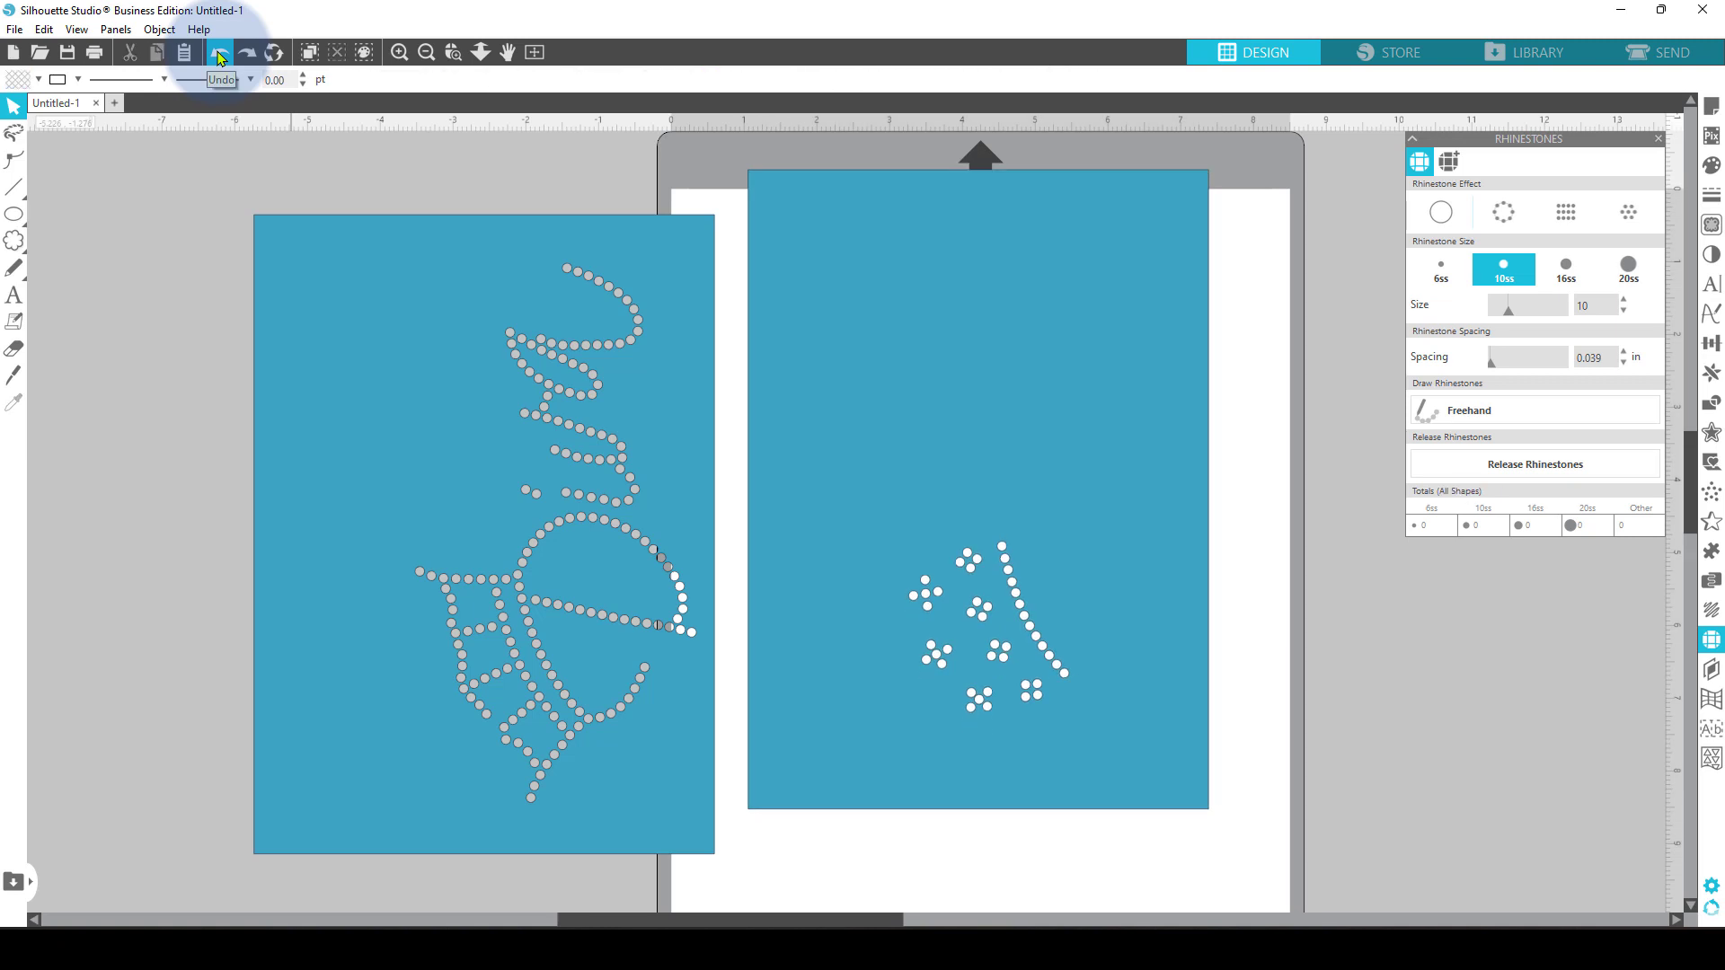
pyautogui.click(221, 57)
pyautogui.click(221, 58)
# - Select both templates and save the selection to the Downloads folder as an SVG named "13.143 diva for Cricut 3"
pyautogui.moveTo(172, 183)
pyautogui.mouseDown()
pyautogui.moveTo(435, 272)
pyautogui.moveTo(751, 449)
pyautogui.mouseUp()
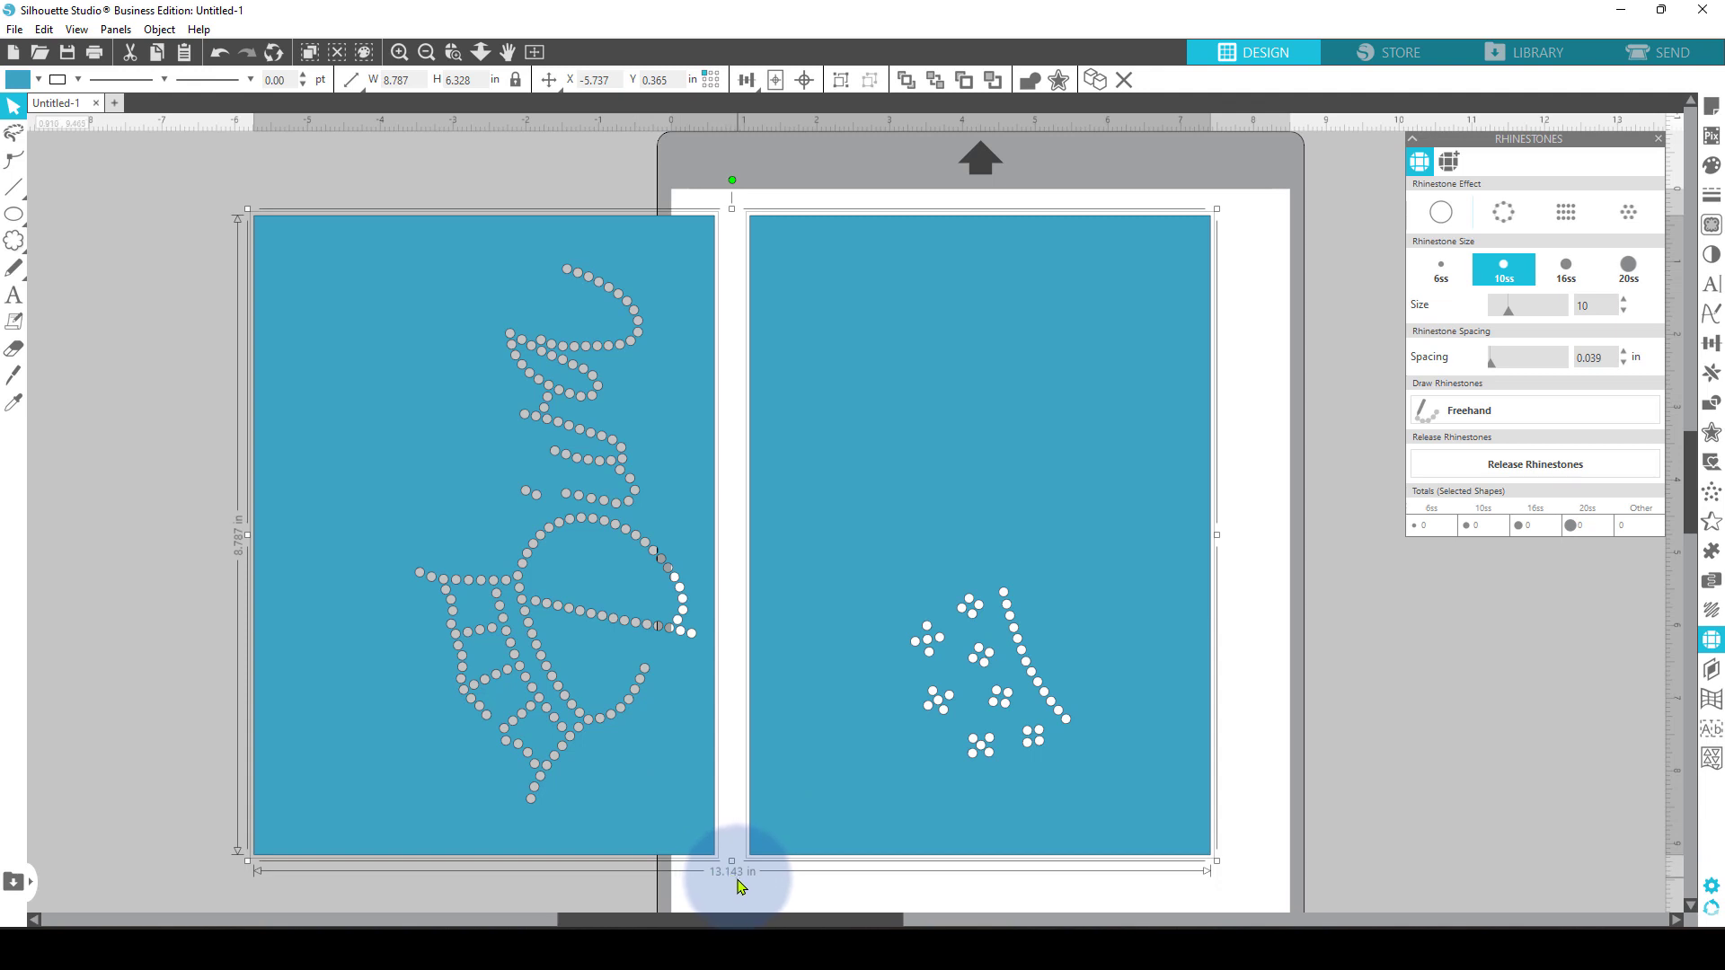
pyautogui.click(18, 31)
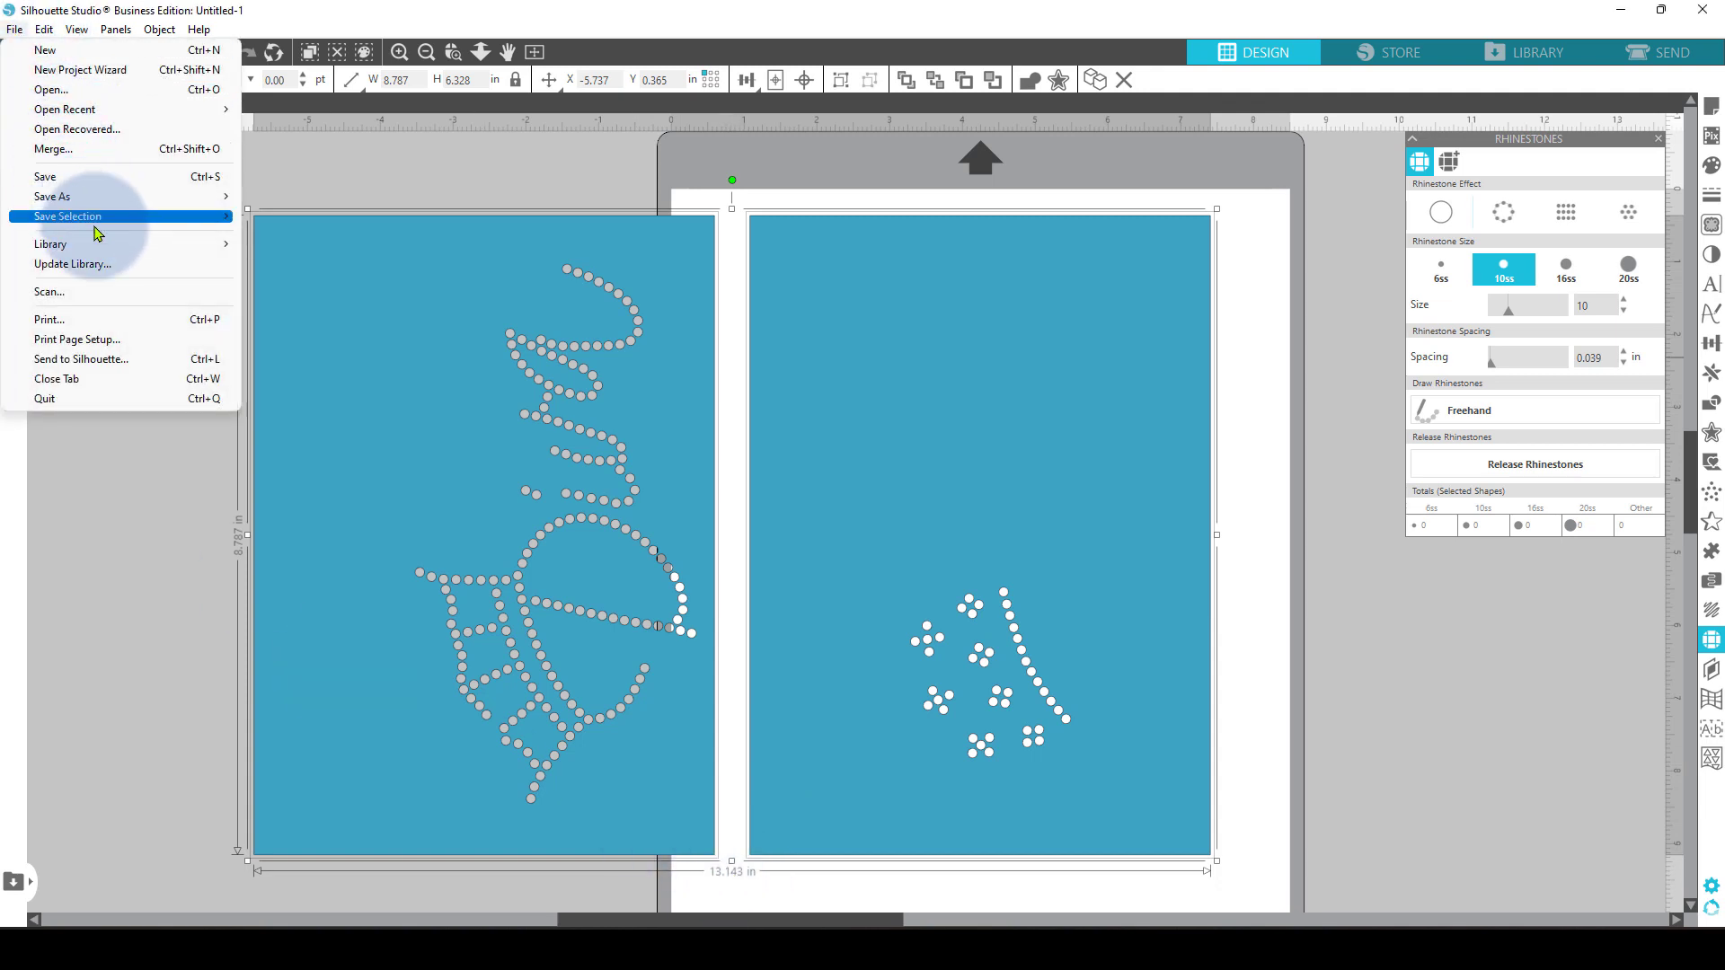
pyautogui.moveTo(96, 233)
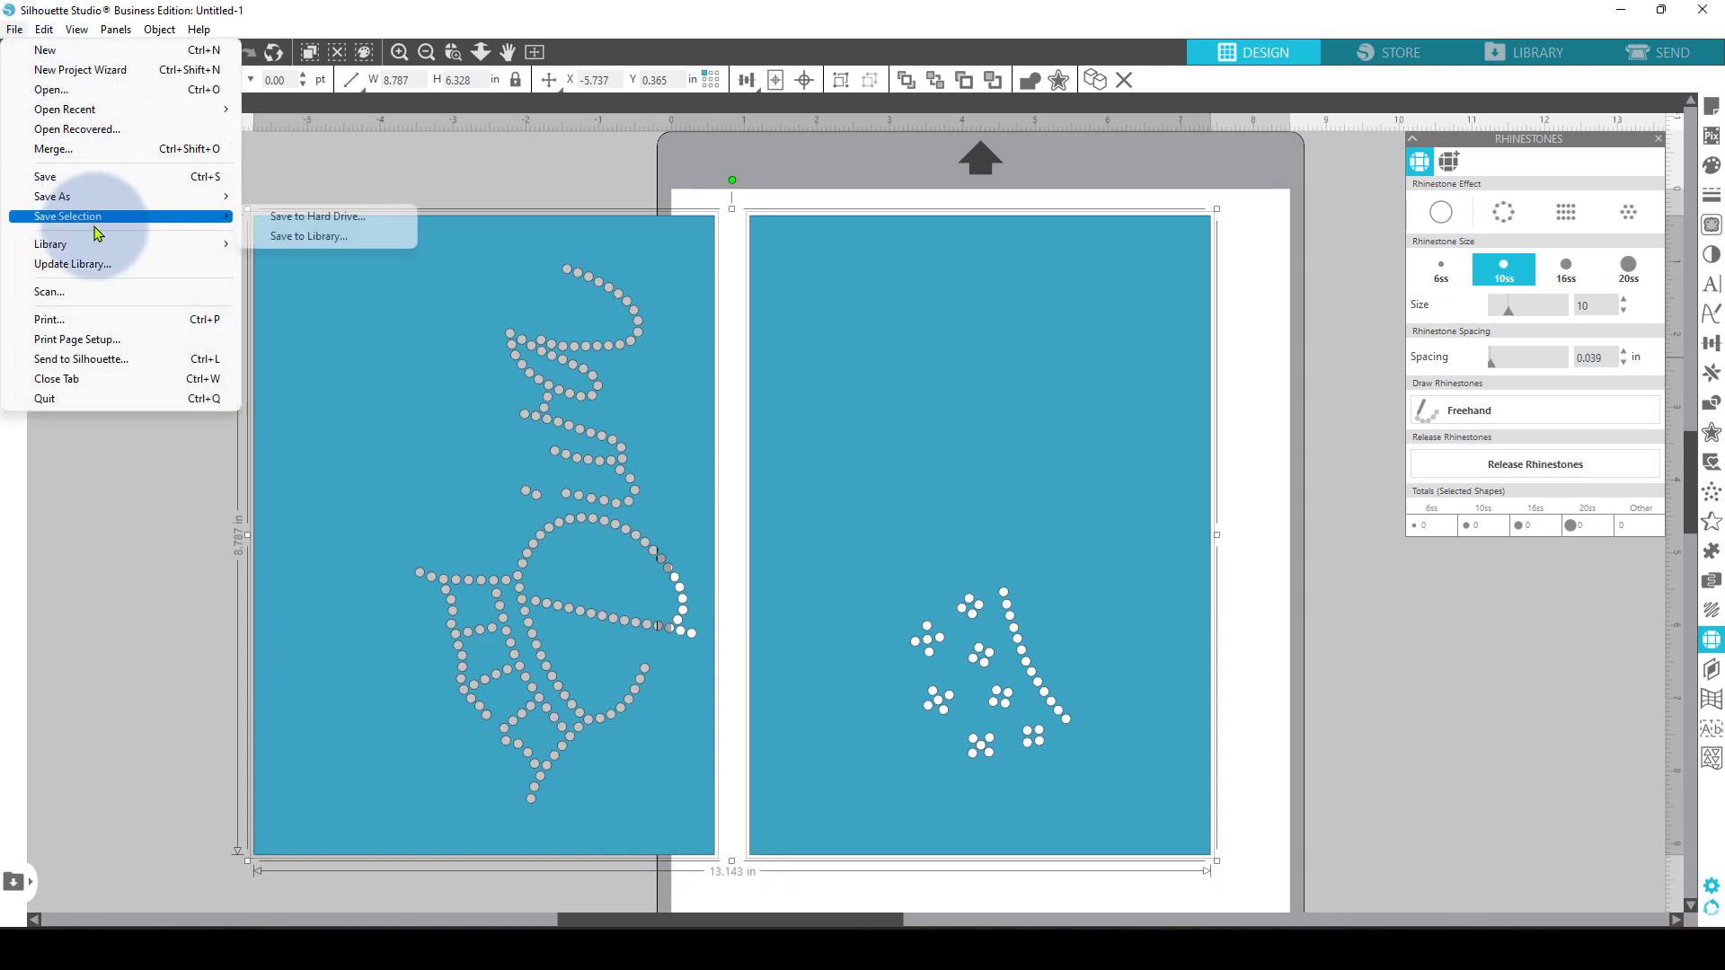
pyautogui.click(305, 219)
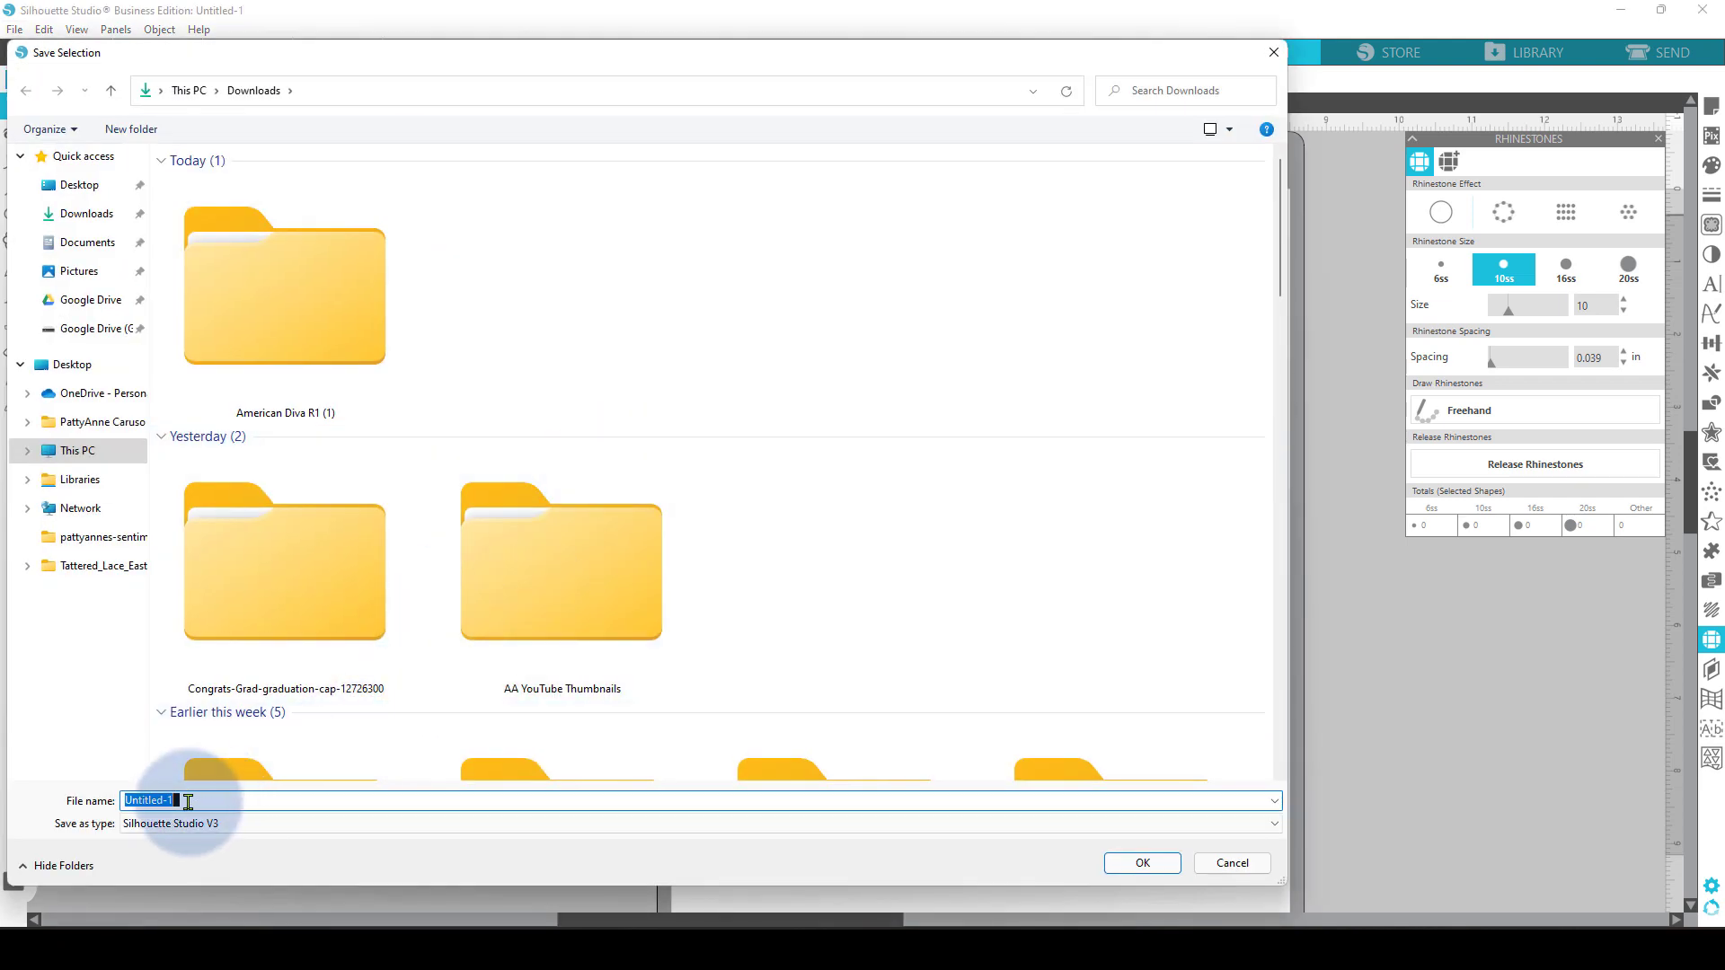
pyautogui.write('13.143 diva for Cricut 3')
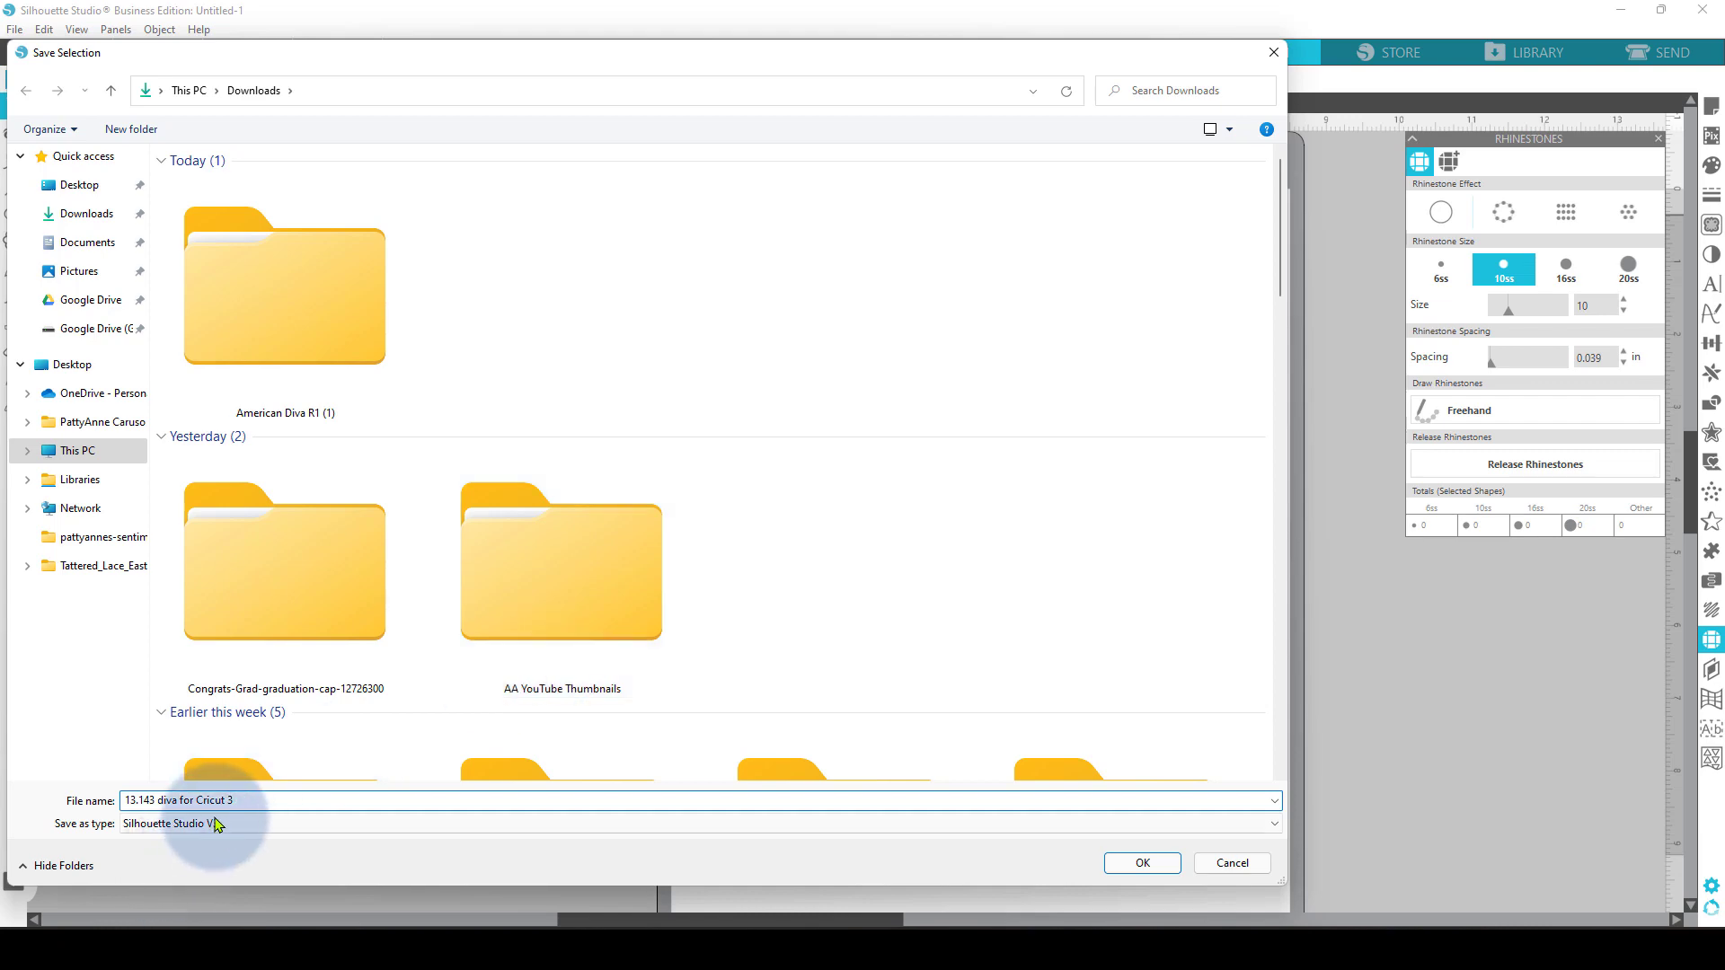
pyautogui.click(219, 823)
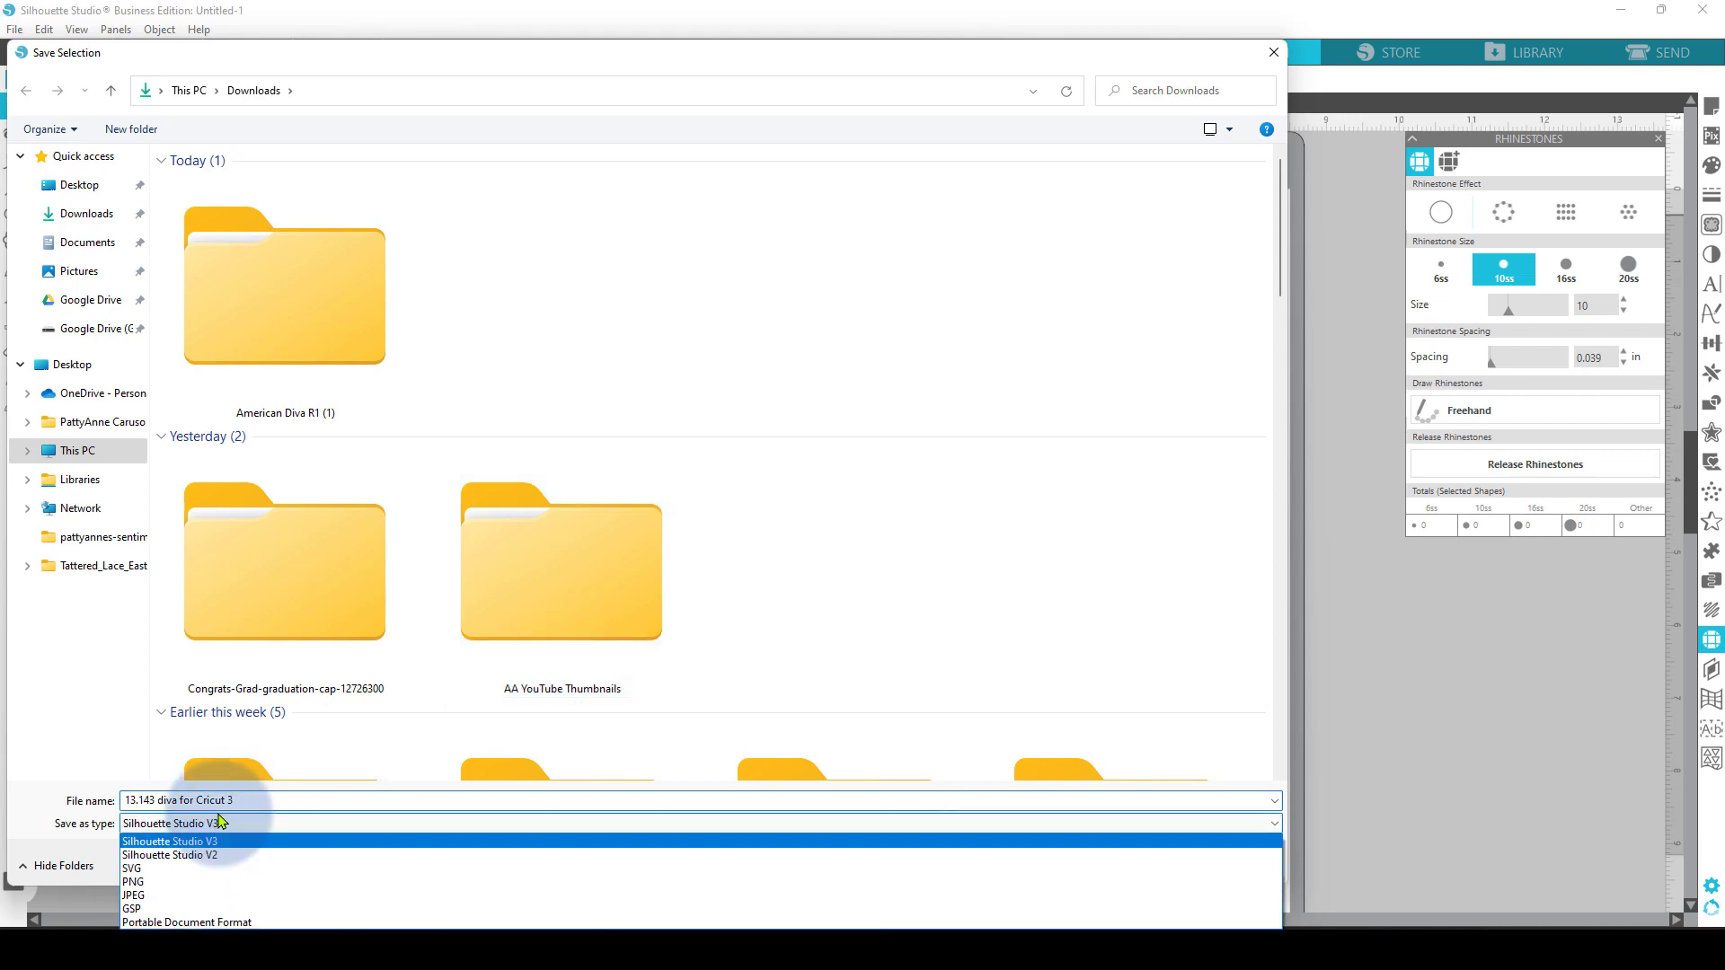
pyautogui.click(184, 870)
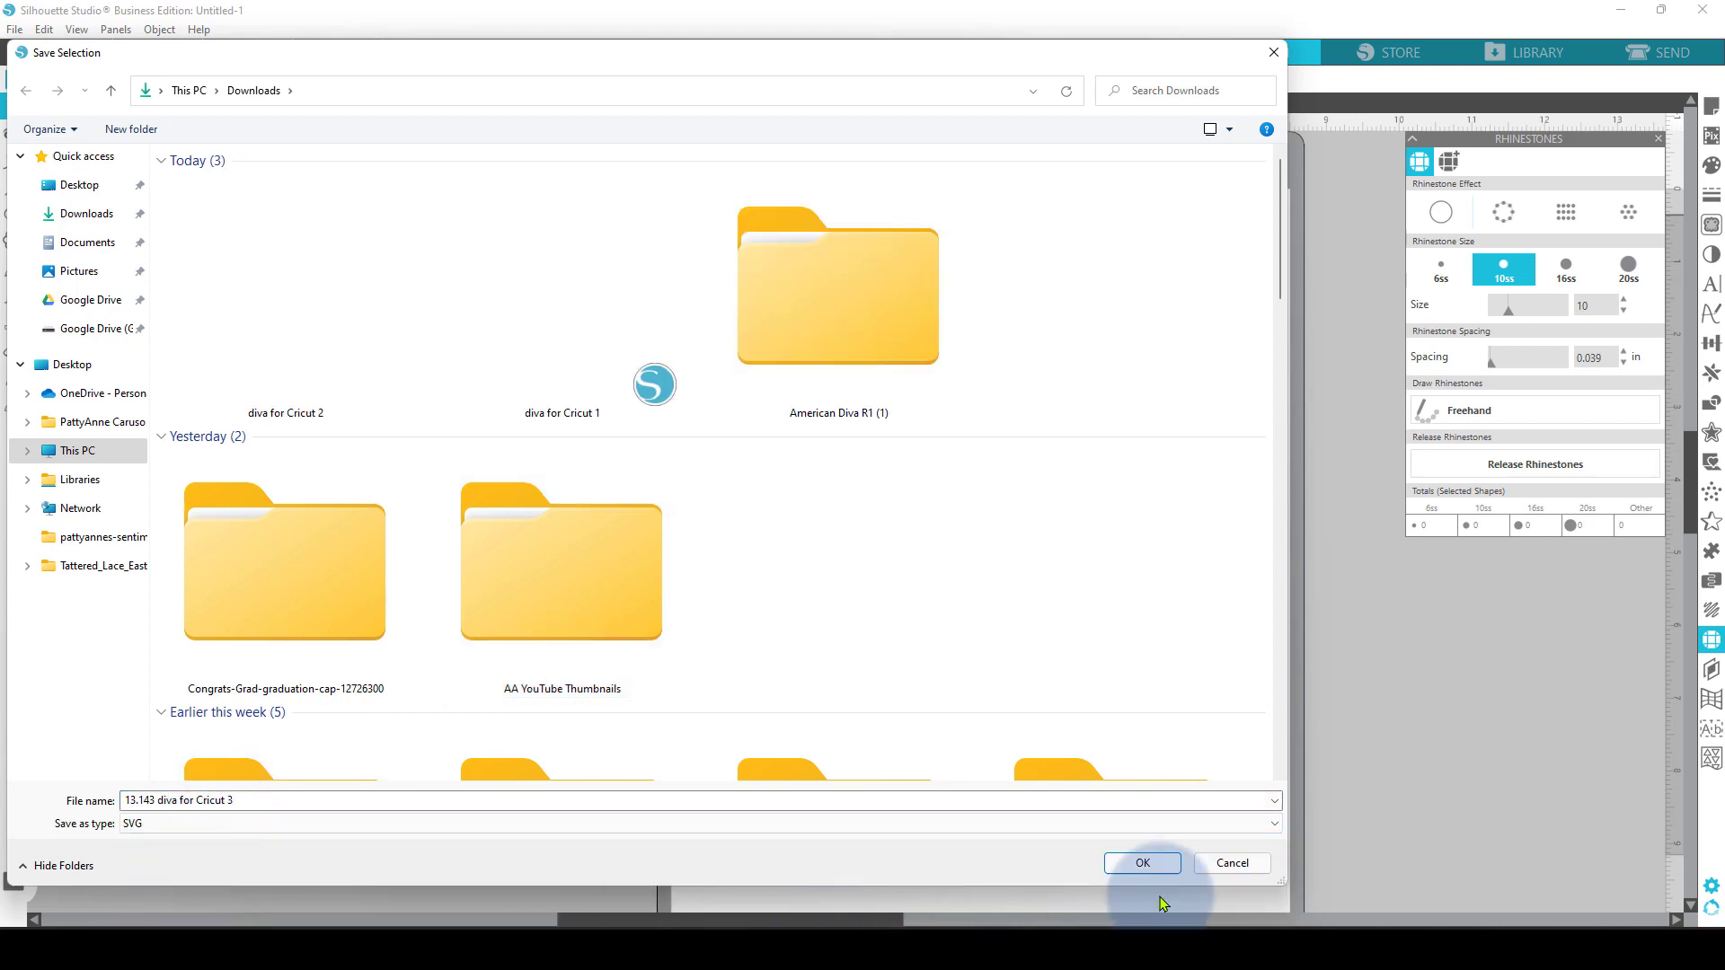
pyautogui.click(1157, 870)
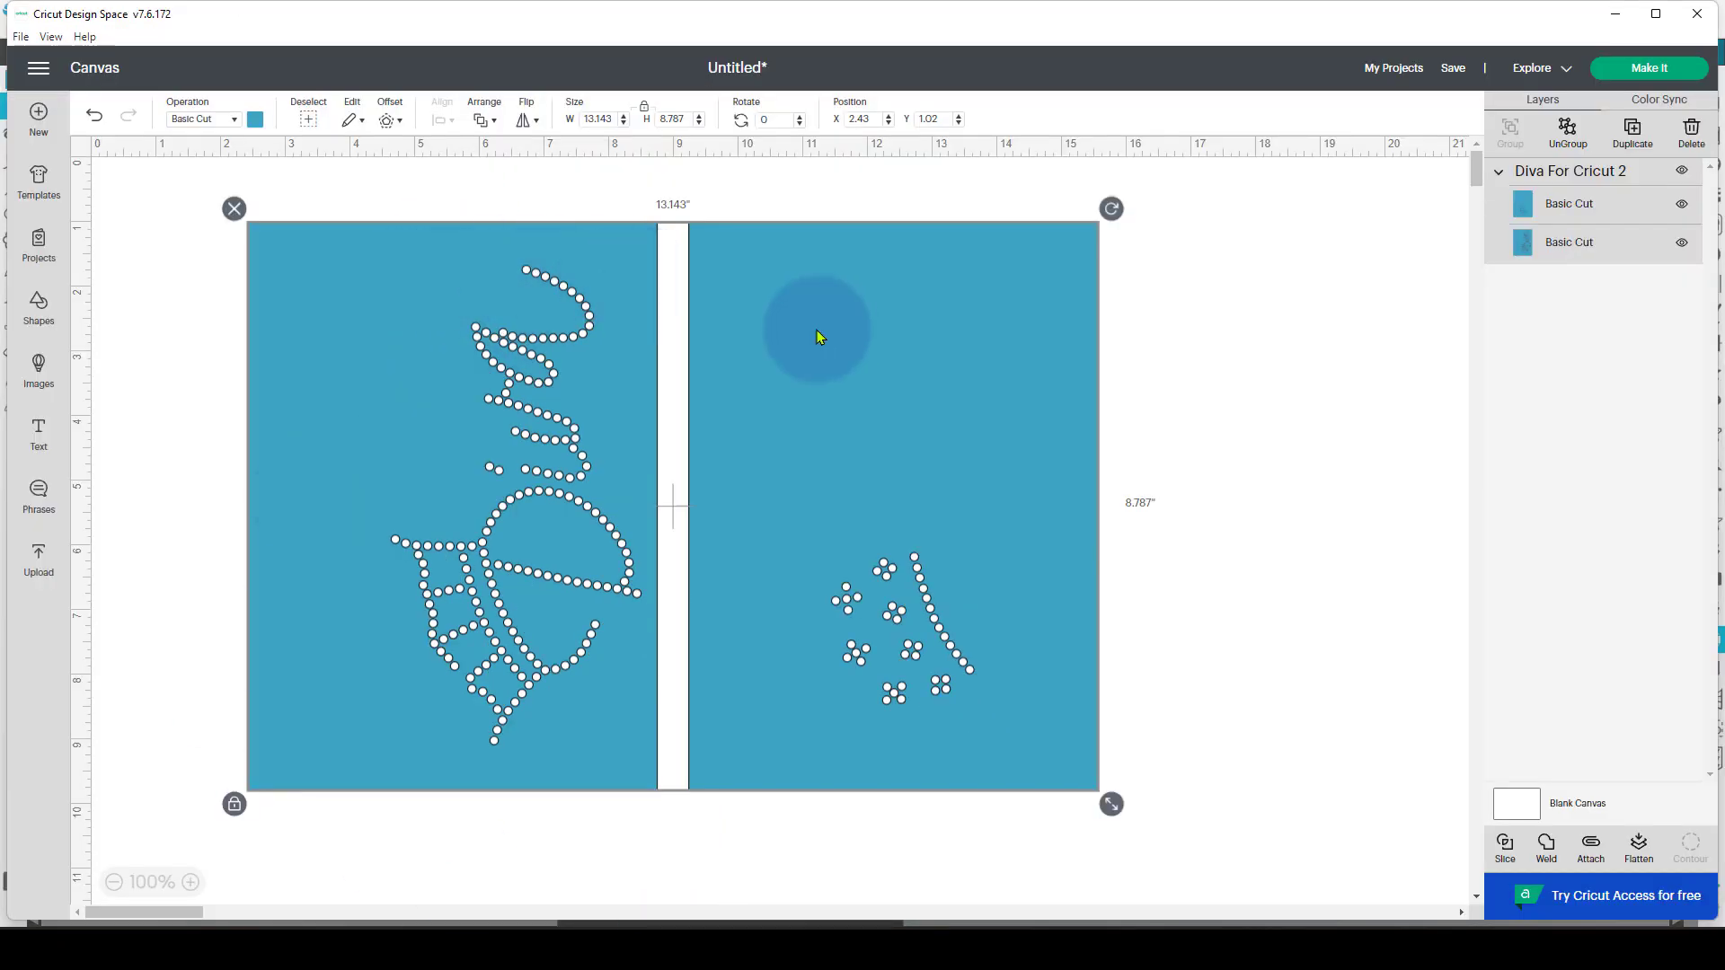
# - Switch to Cricut Design Space, remove the Diva image from the canvas and upload "13.143 diva for Cricut 3" from Downloads as a cut image
pyautogui.click(233, 209)
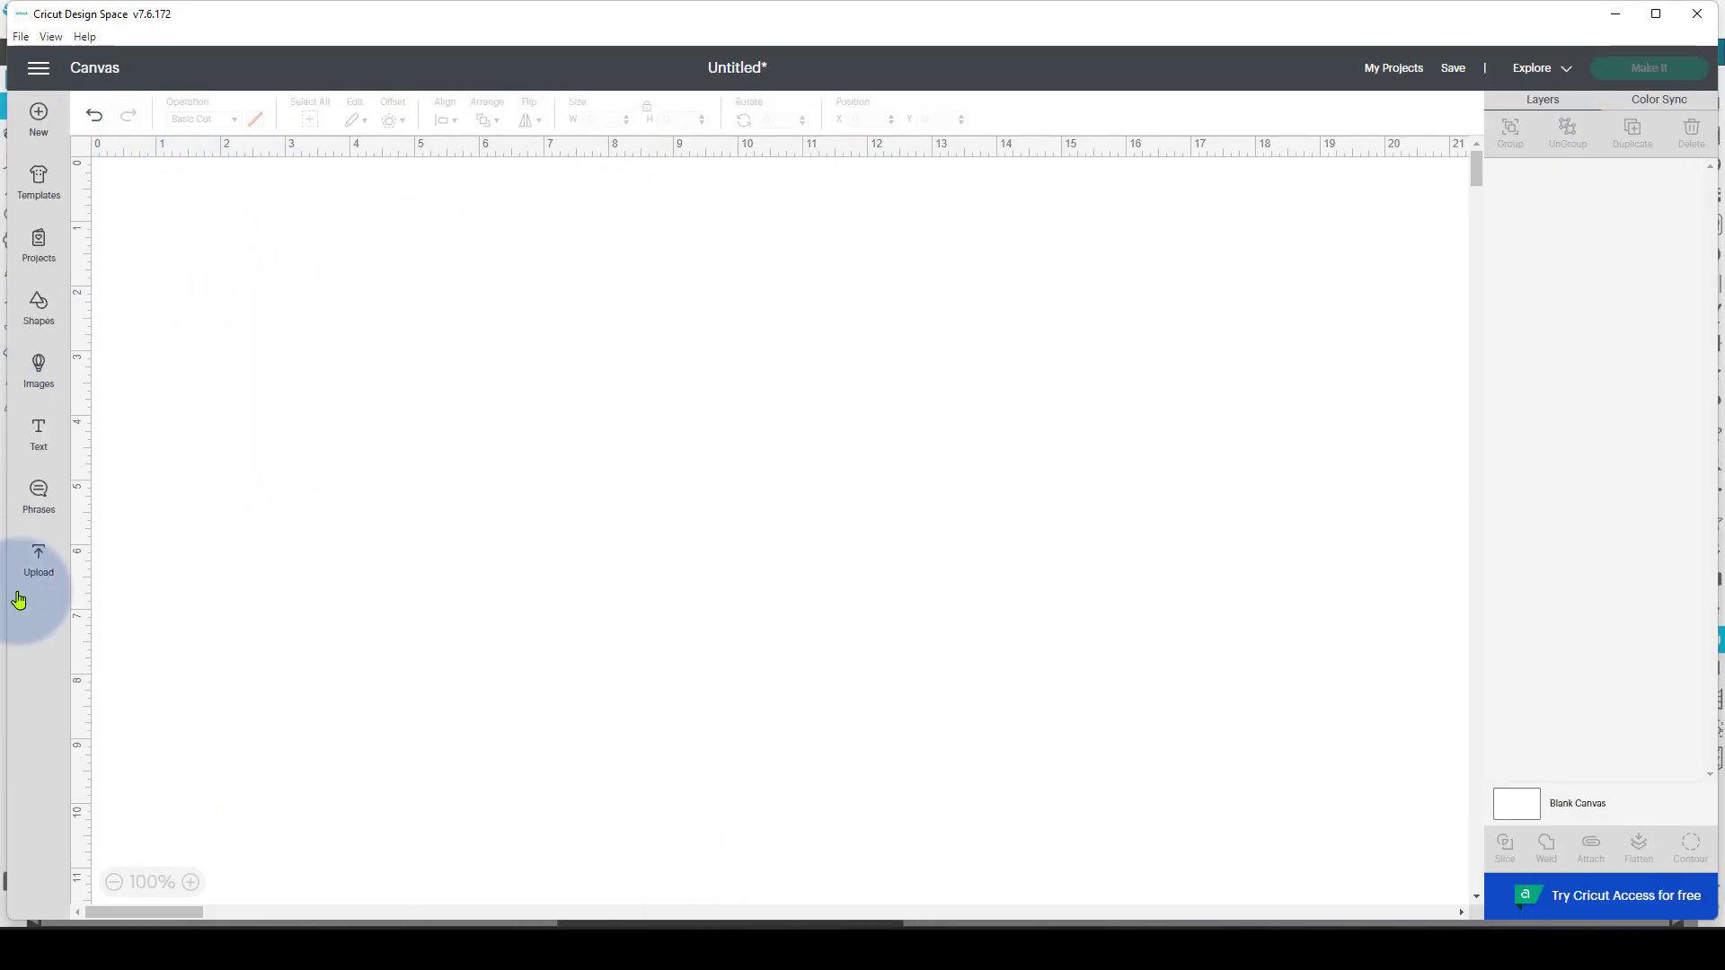
pyautogui.click(54, 567)
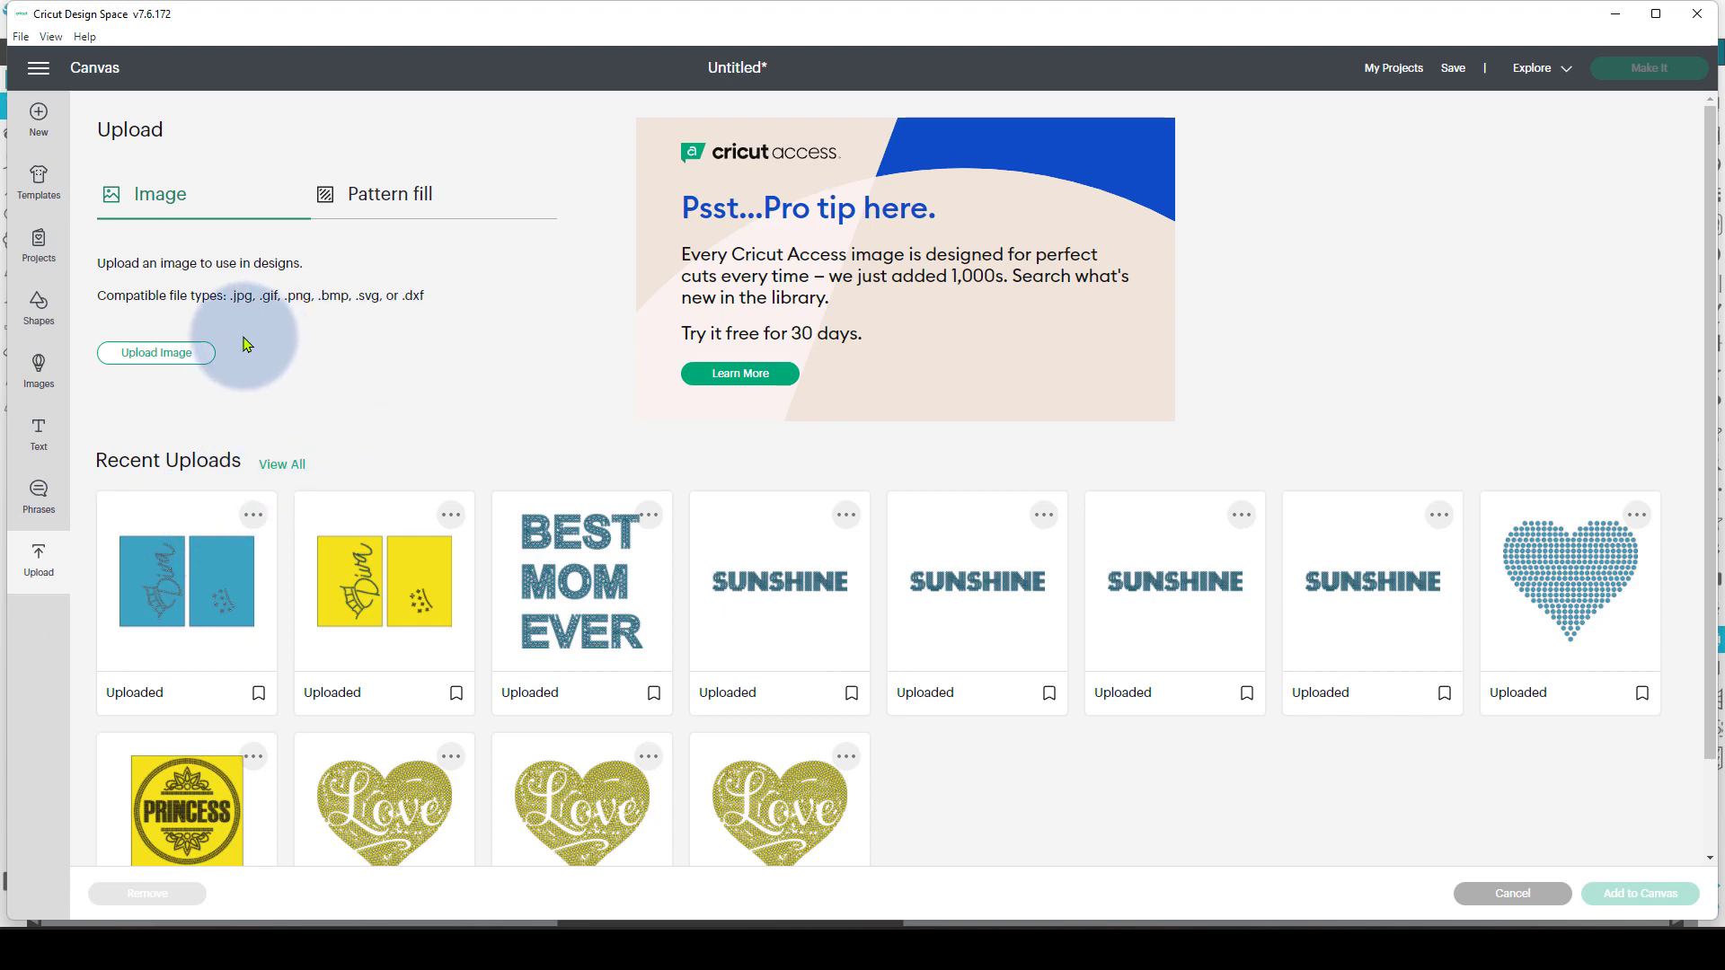
pyautogui.click(158, 355)
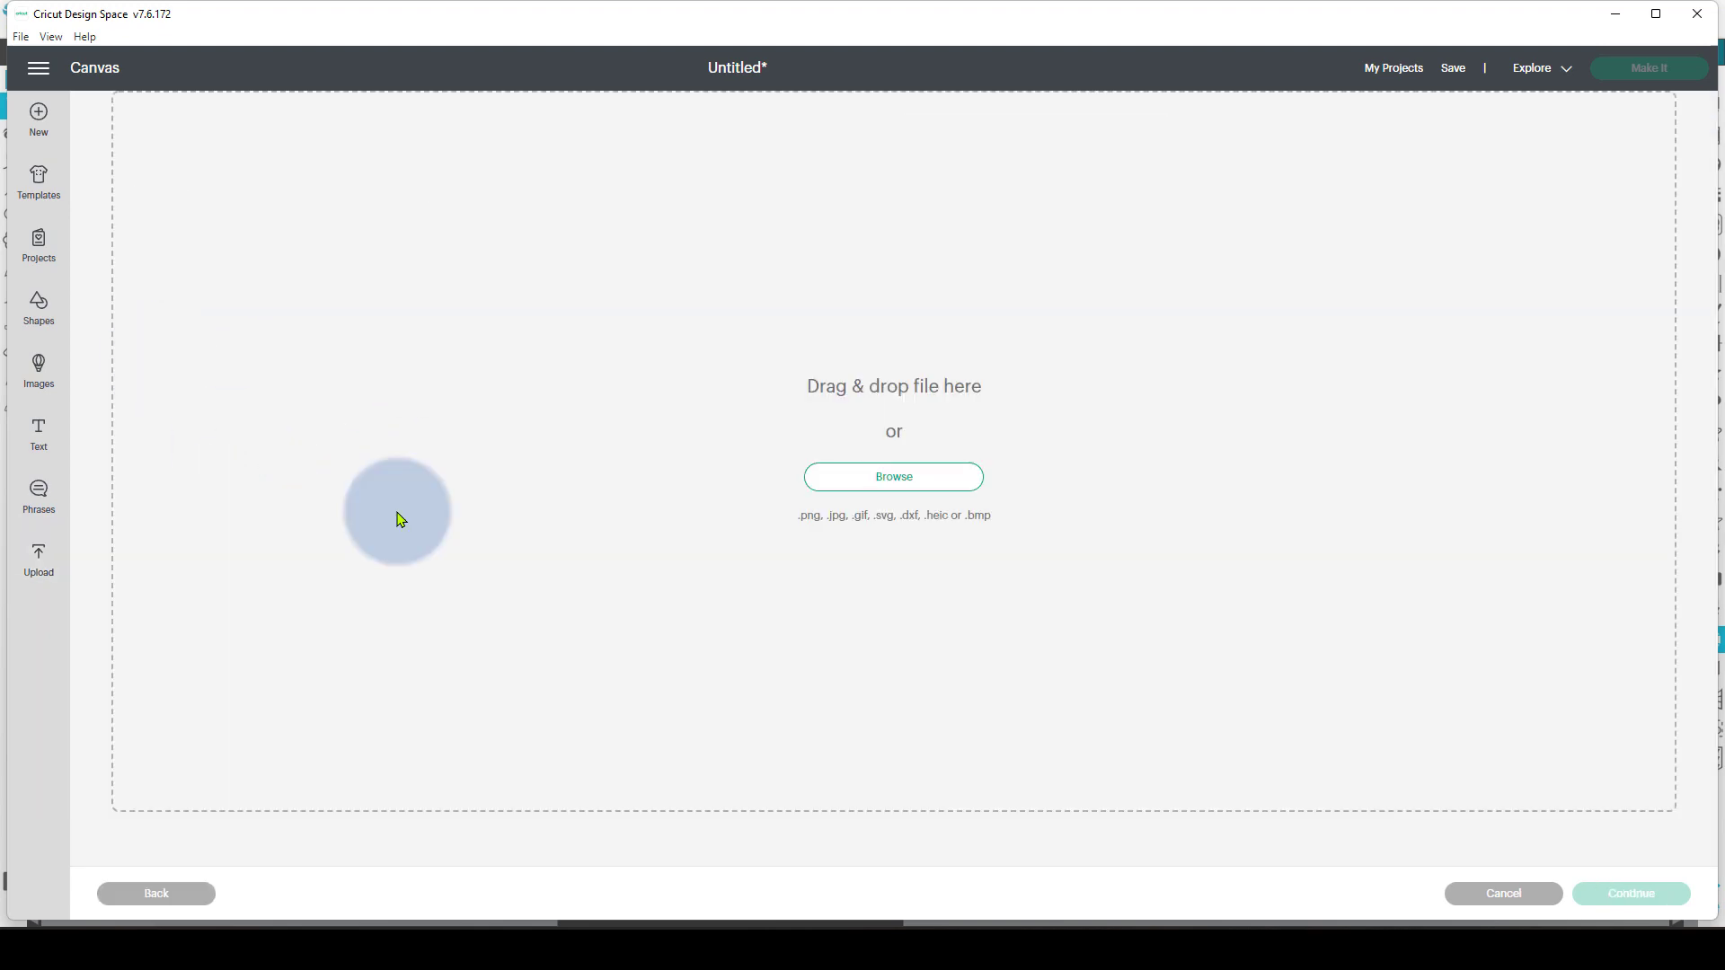
pyautogui.click(893, 494)
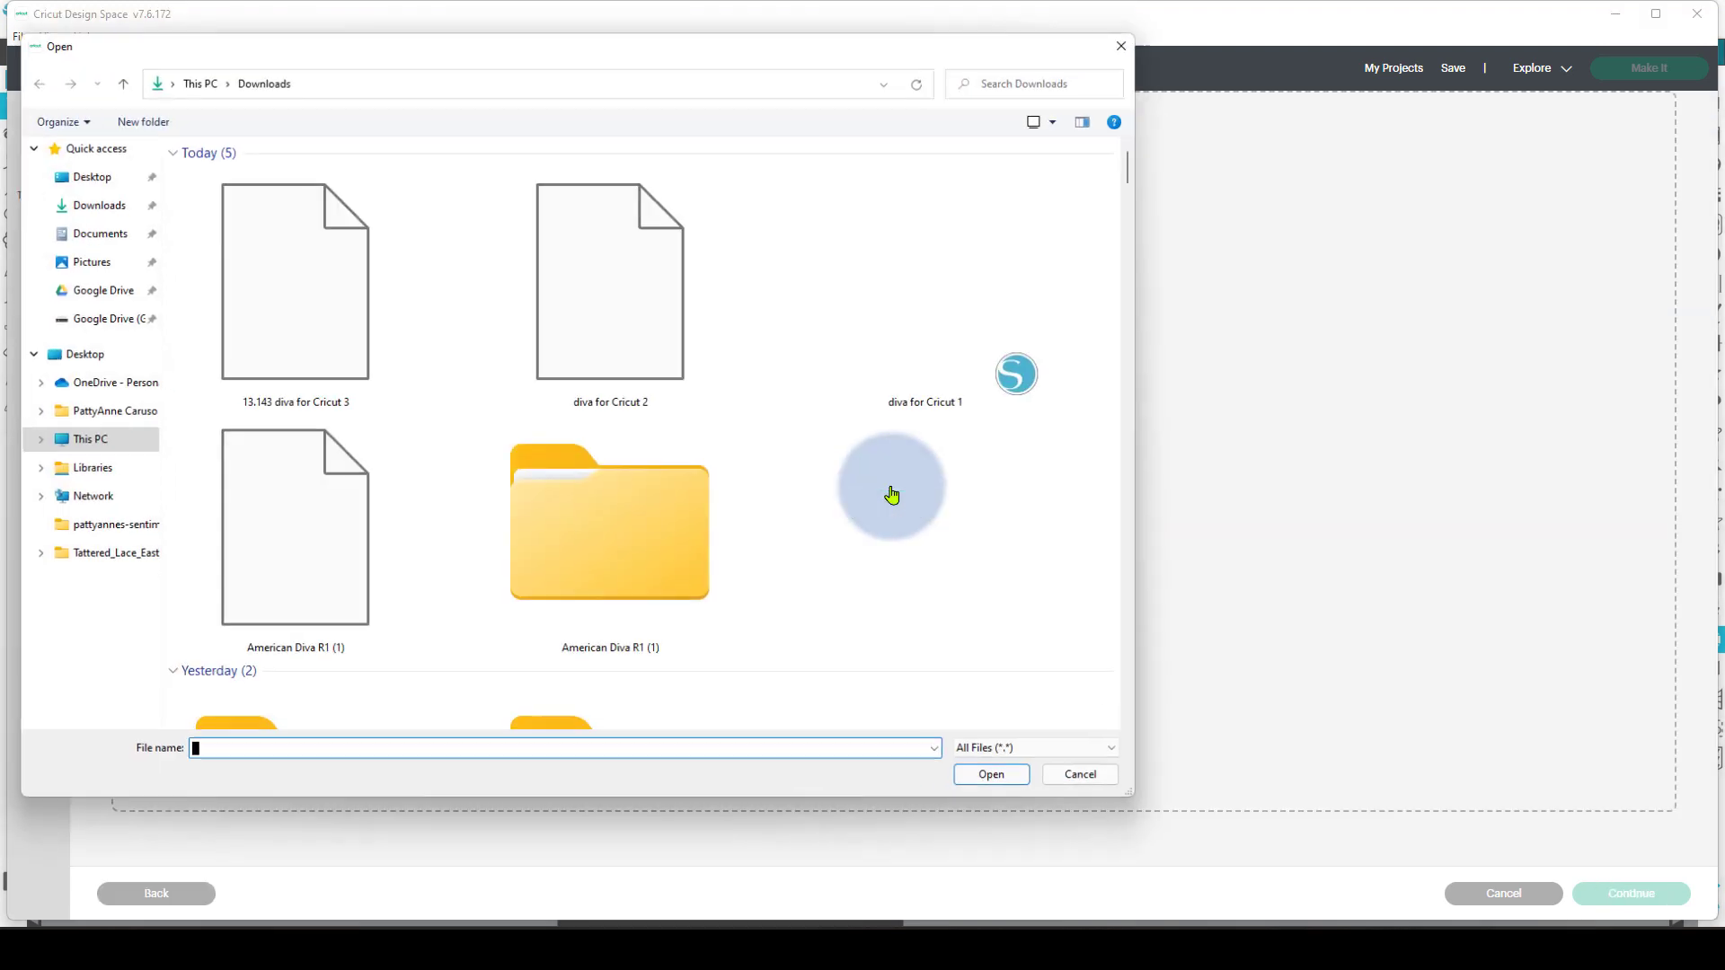
pyautogui.click(305, 338)
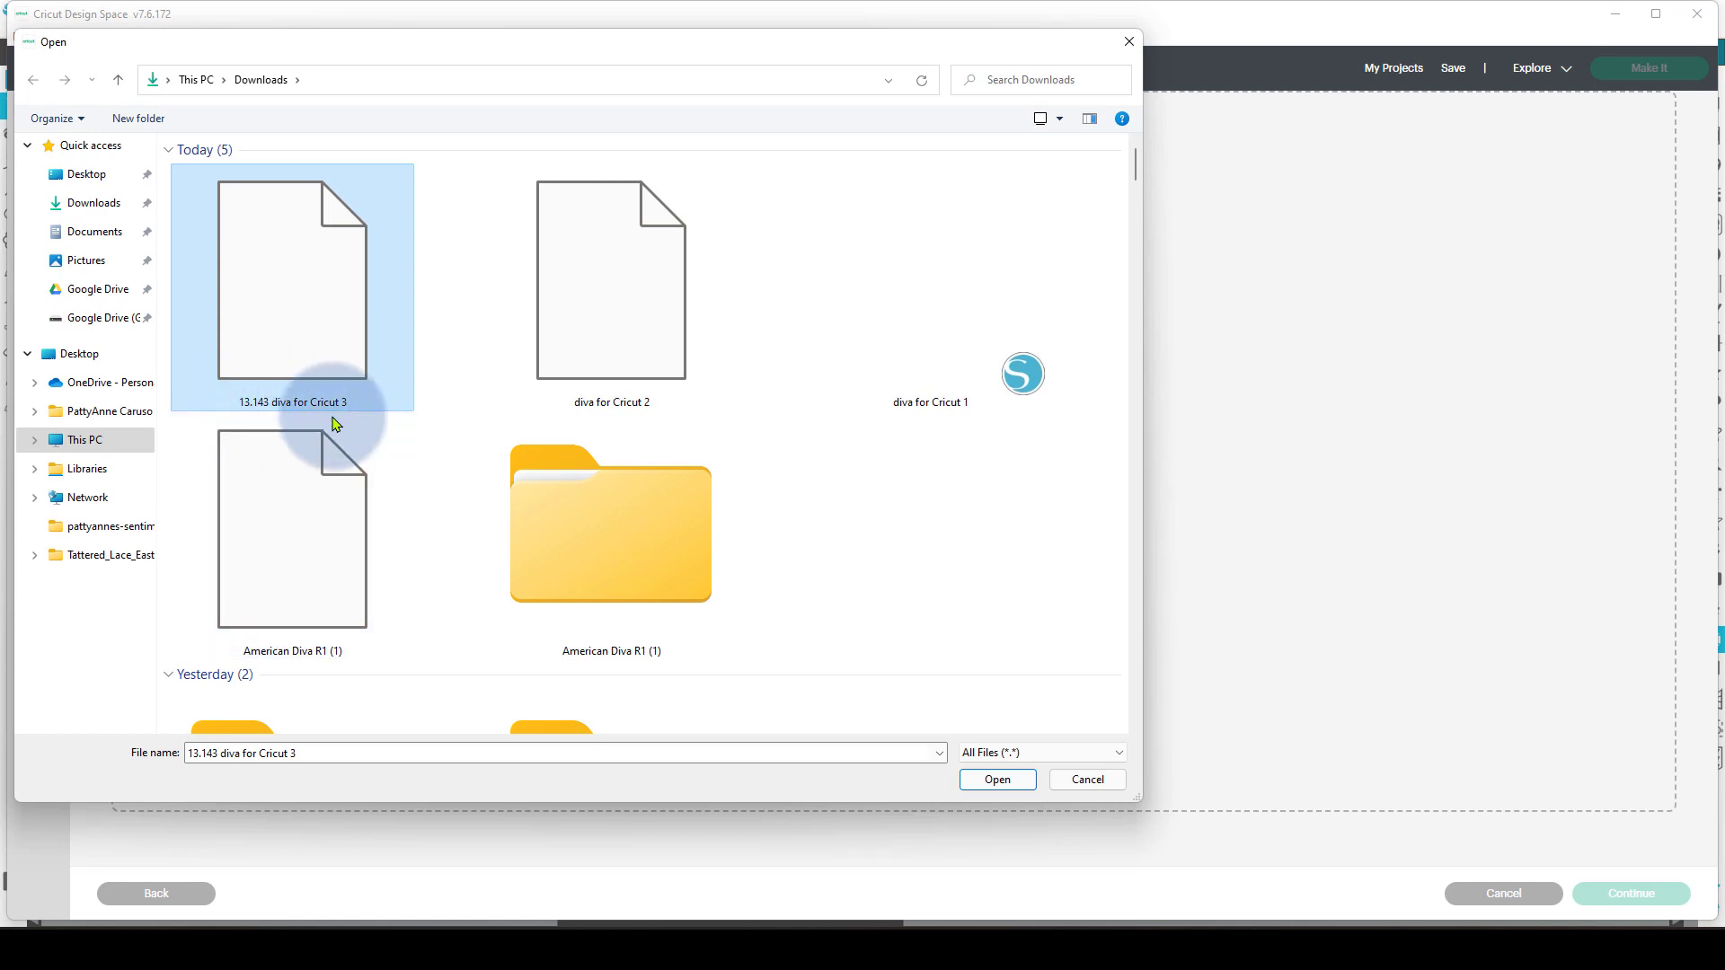
pyautogui.click(989, 780)
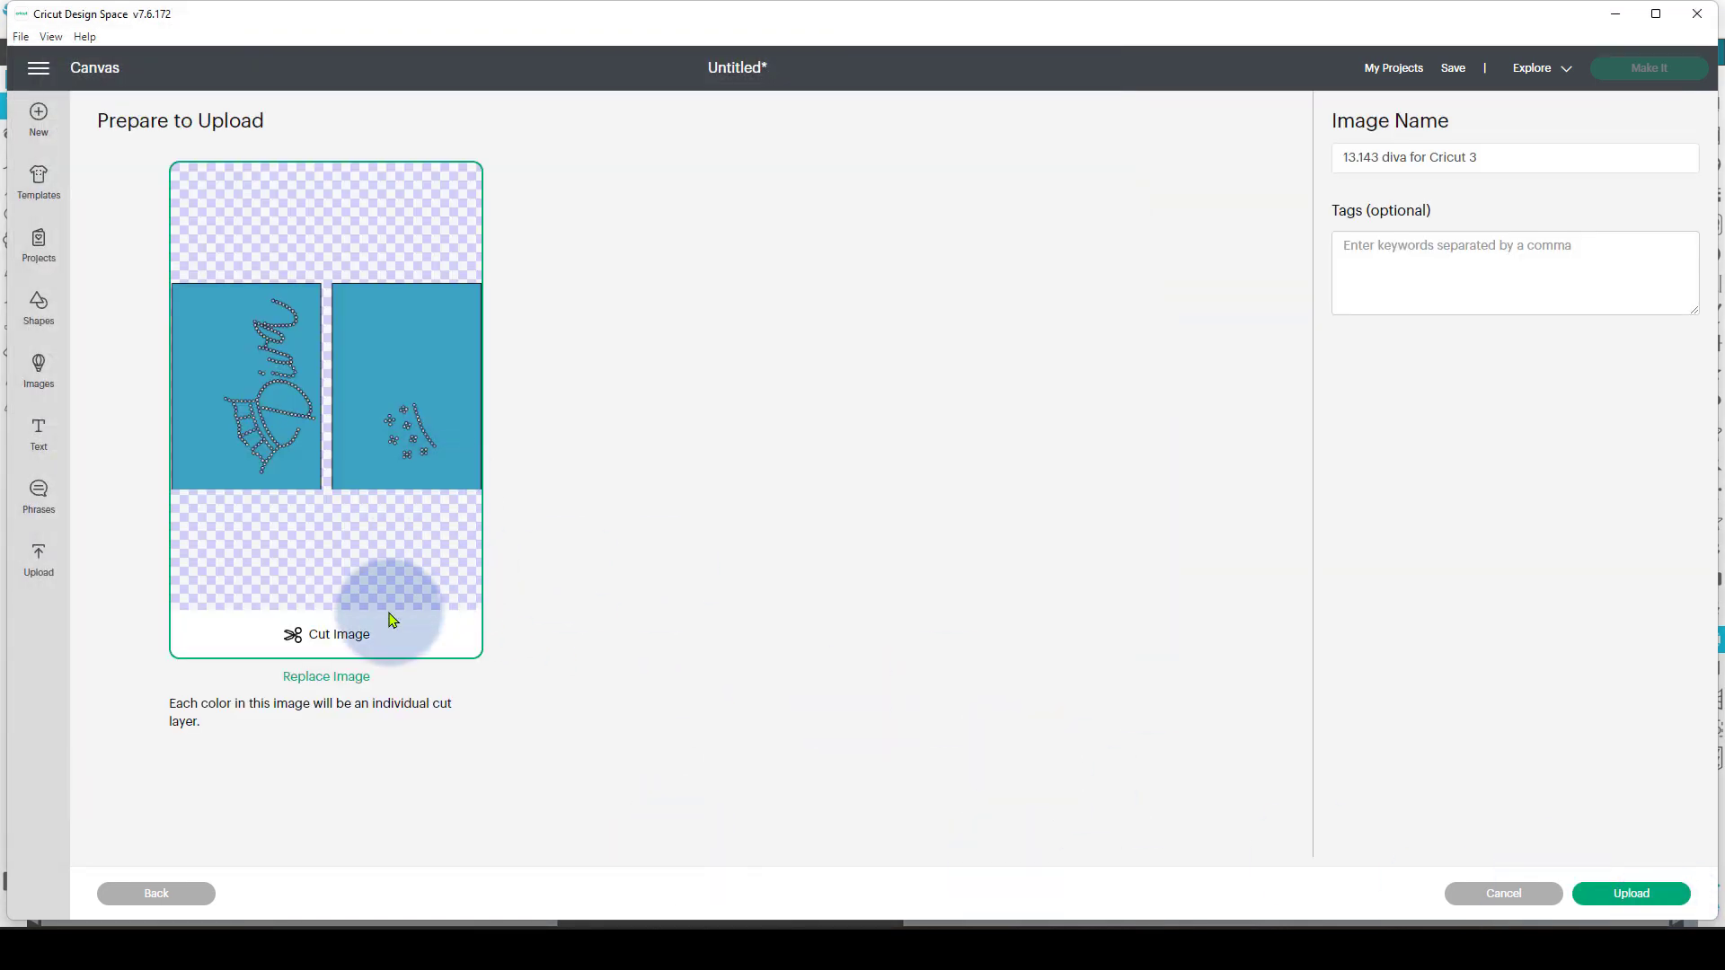
pyautogui.click(1632, 893)
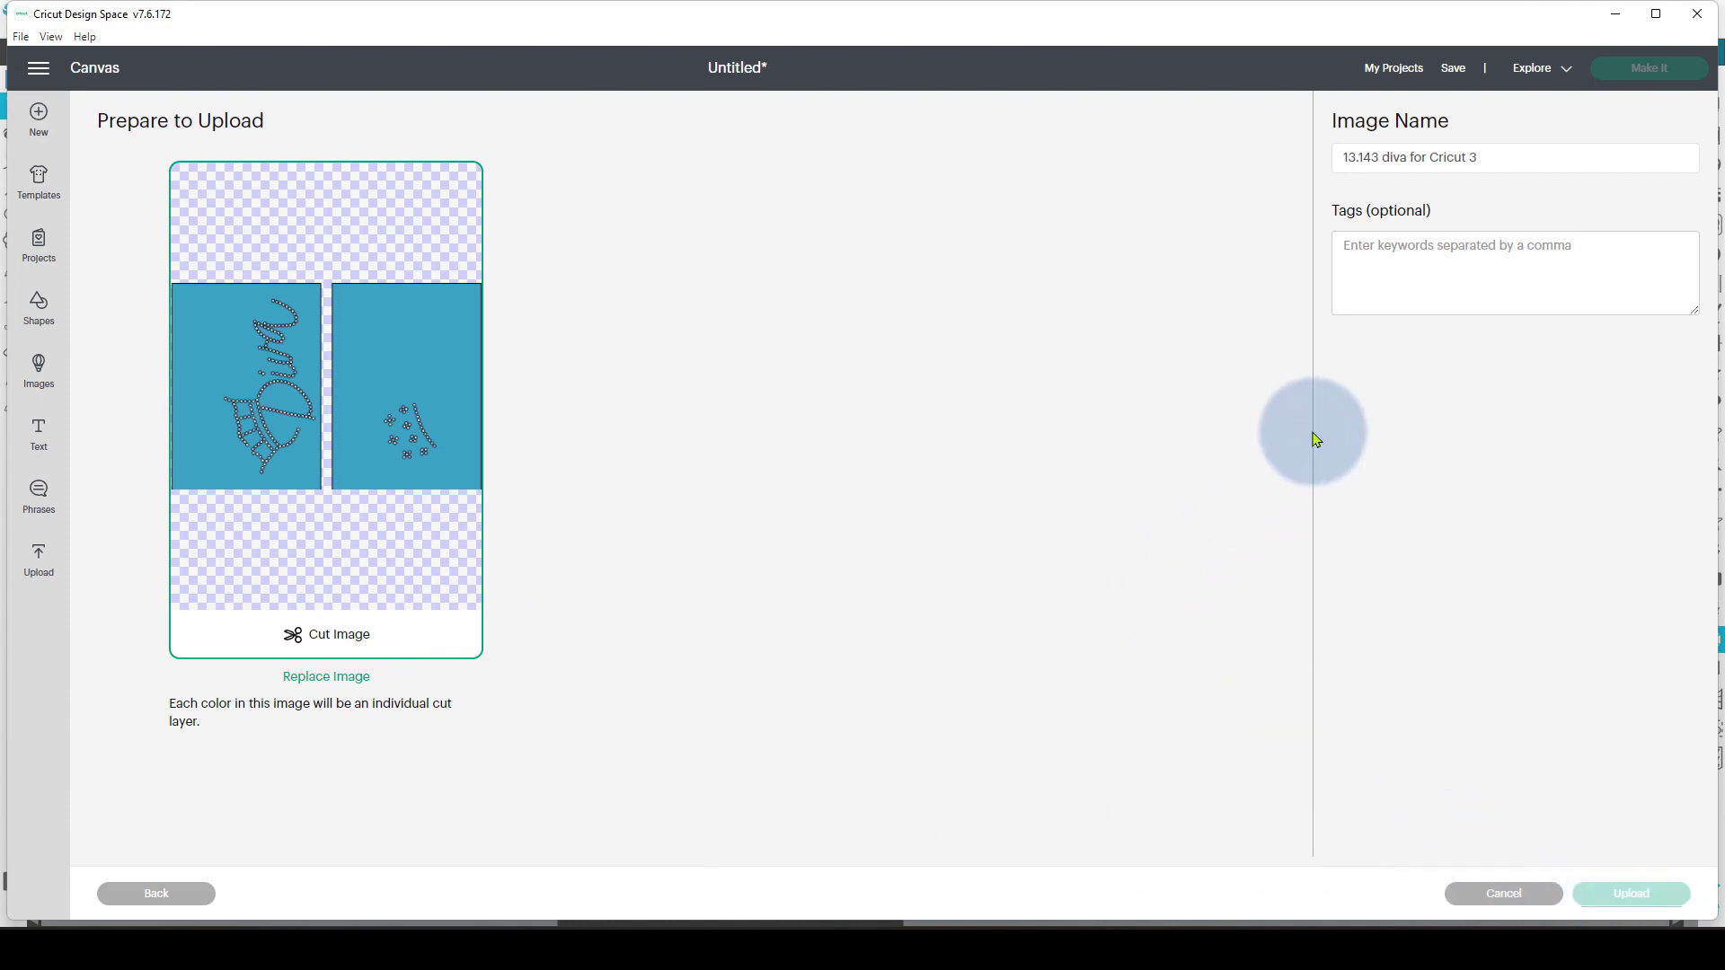
# - Add the newly uploaded 13.143 Diva image to the canvas and ungroup its two templates
pyautogui.click(175, 566)
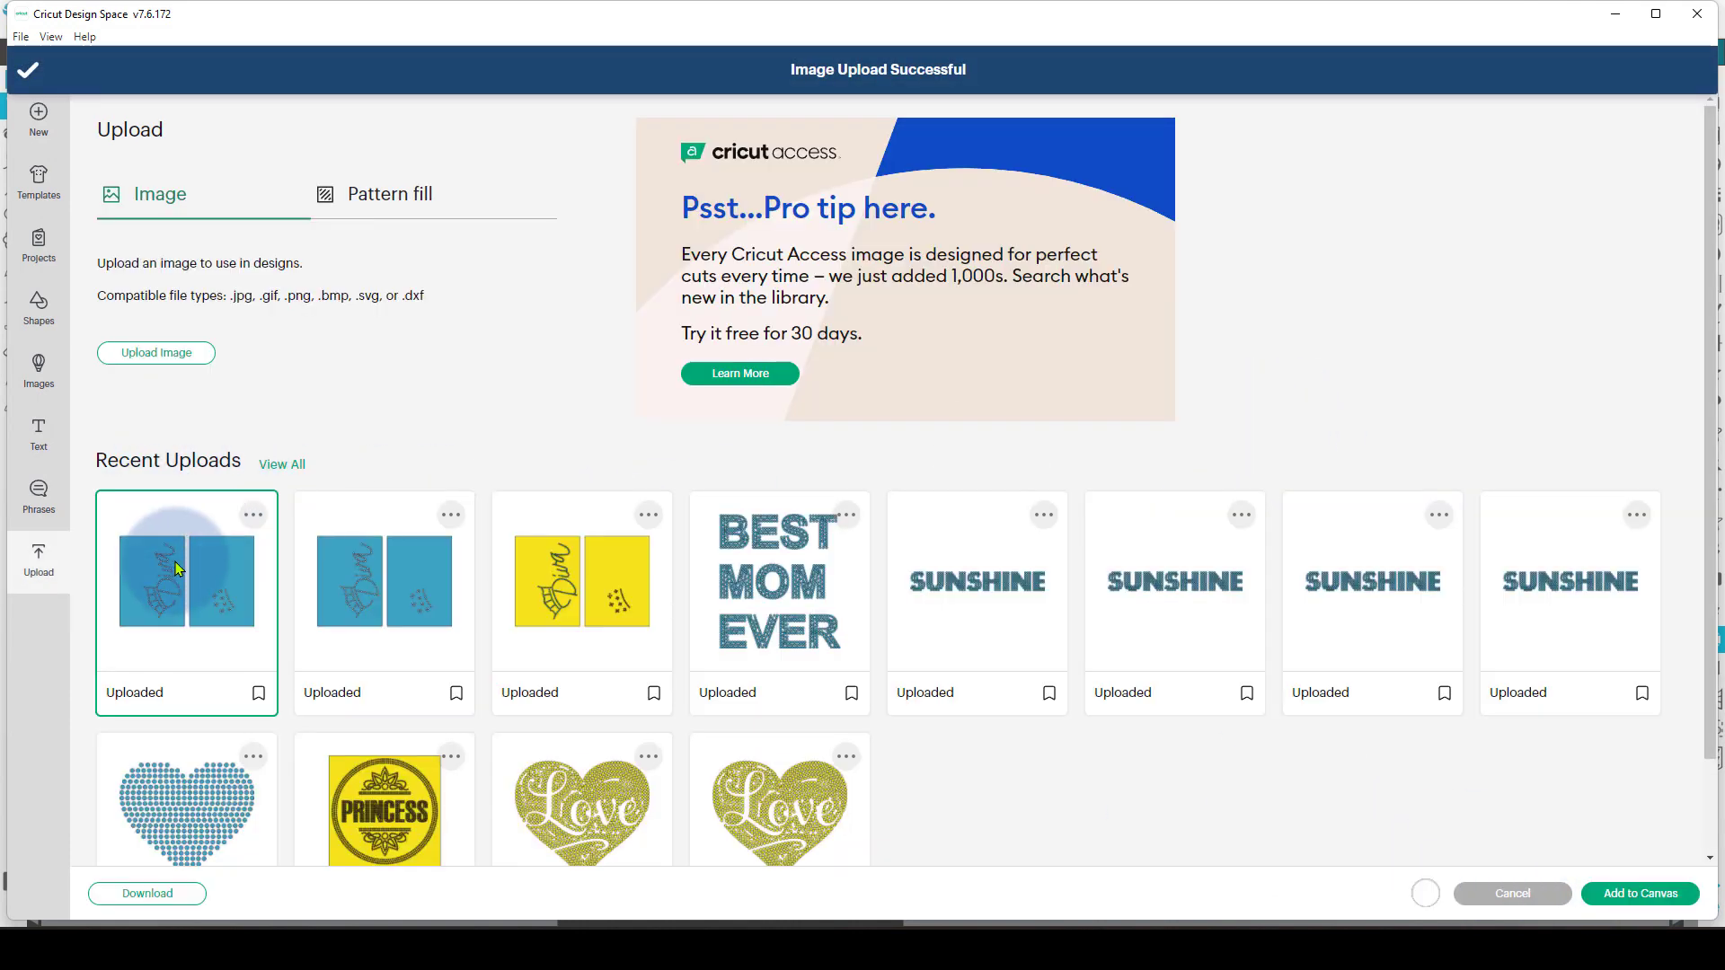
pyautogui.click(1646, 894)
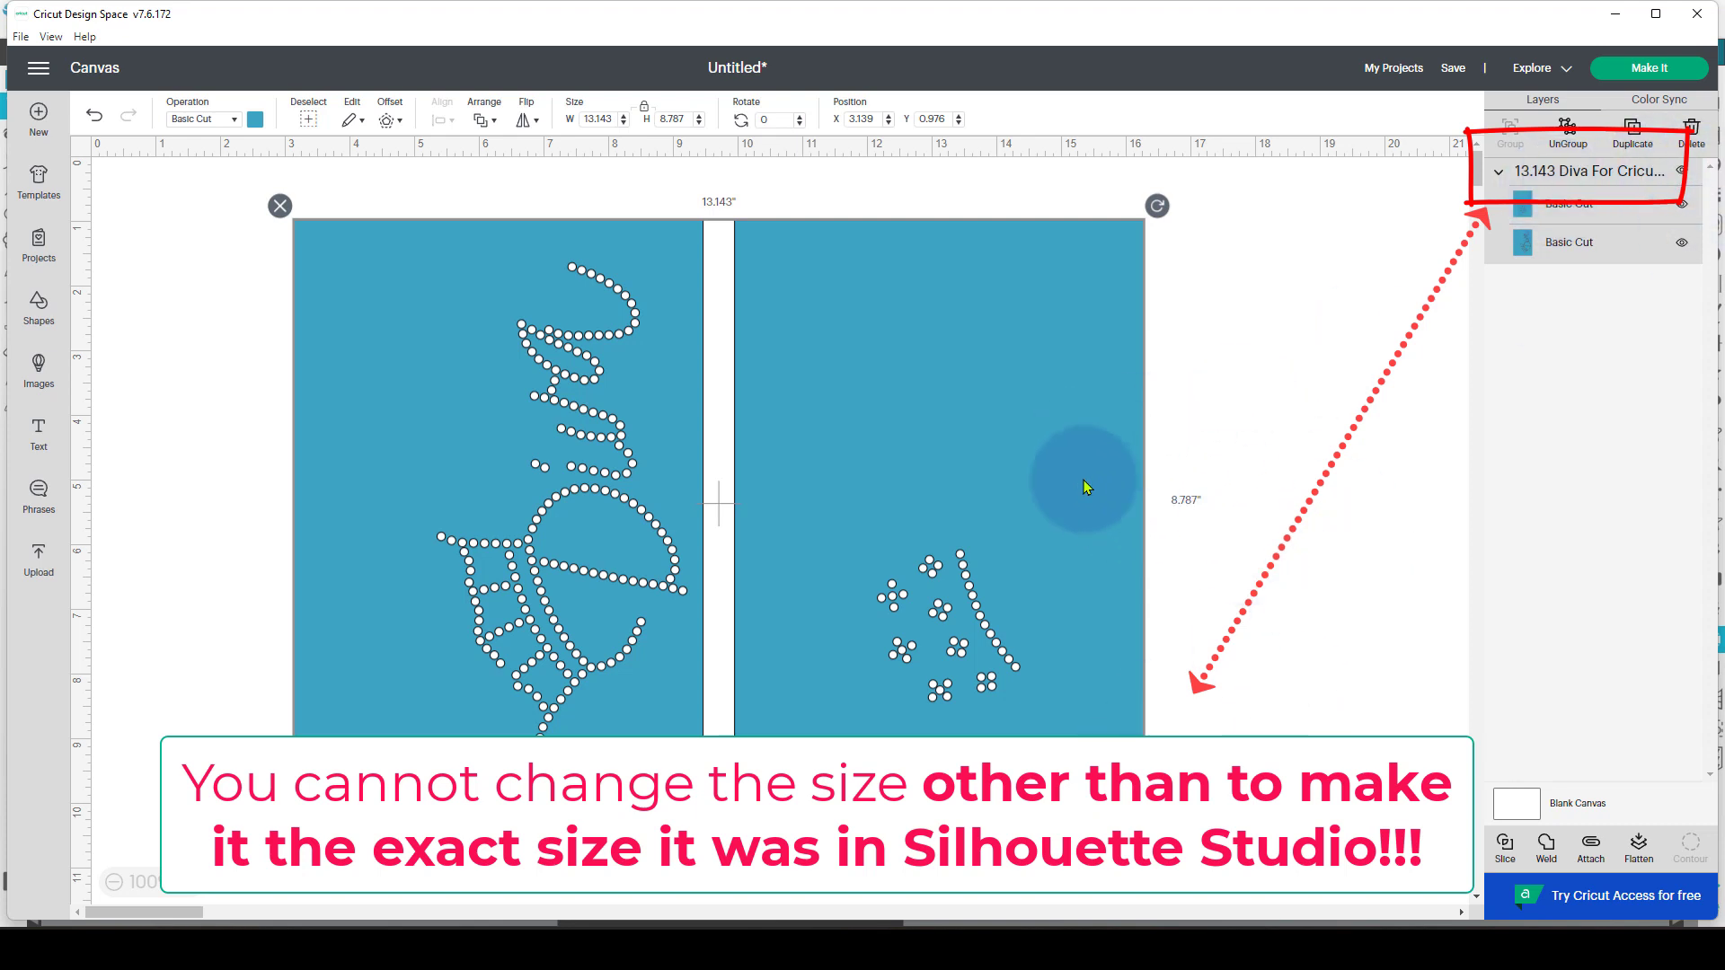
pyautogui.click(1568, 134)
pyautogui.click(1477, 489)
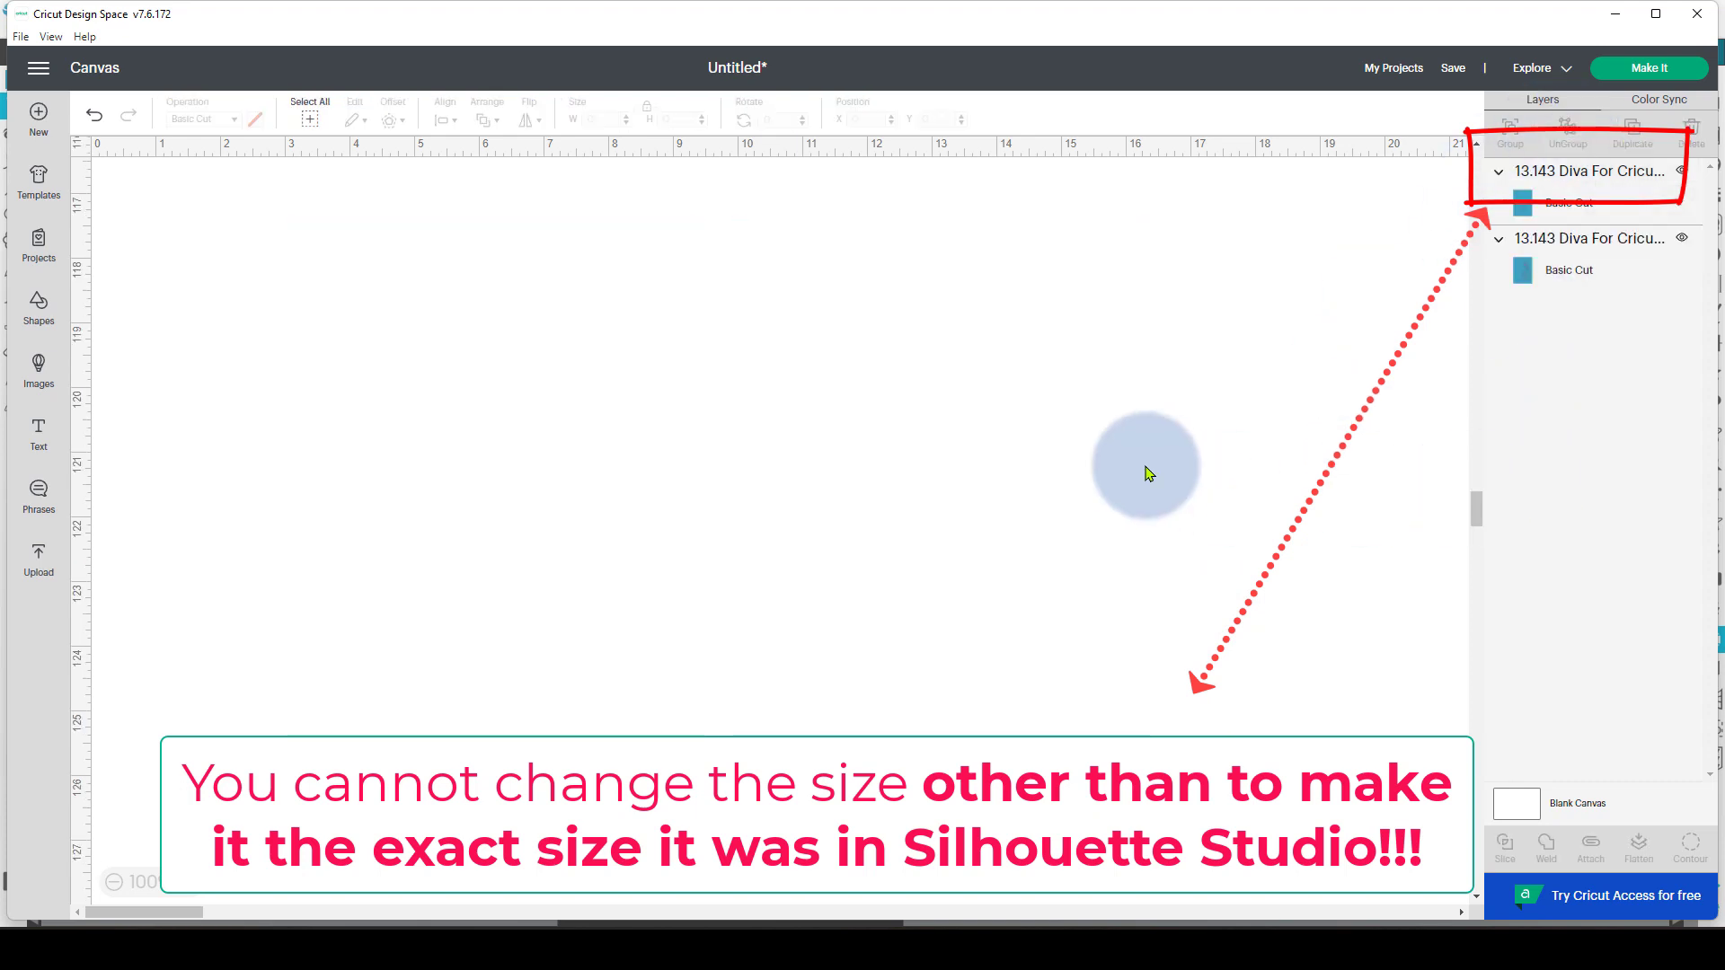
# - Move the star template away from the lettering template, duplicate it and place the two star templates side by side with a gap between them
pyautogui.click(1600, 170)
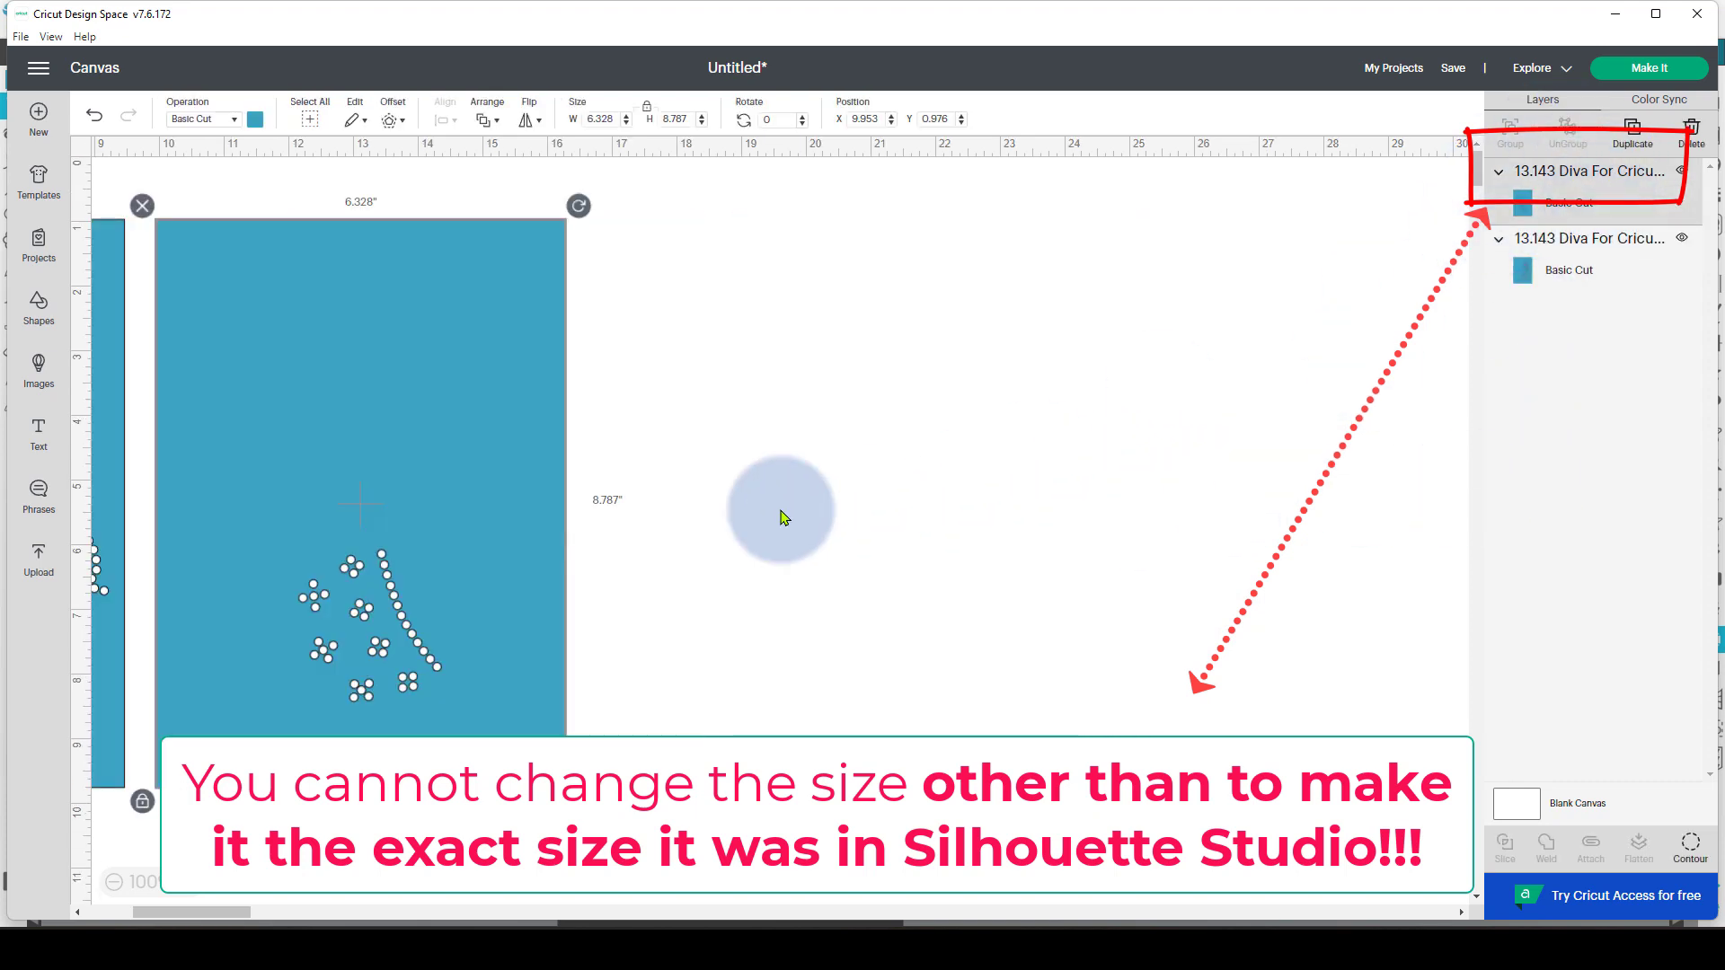
pyautogui.moveTo(528, 543); pyautogui.dragTo(881, 514)
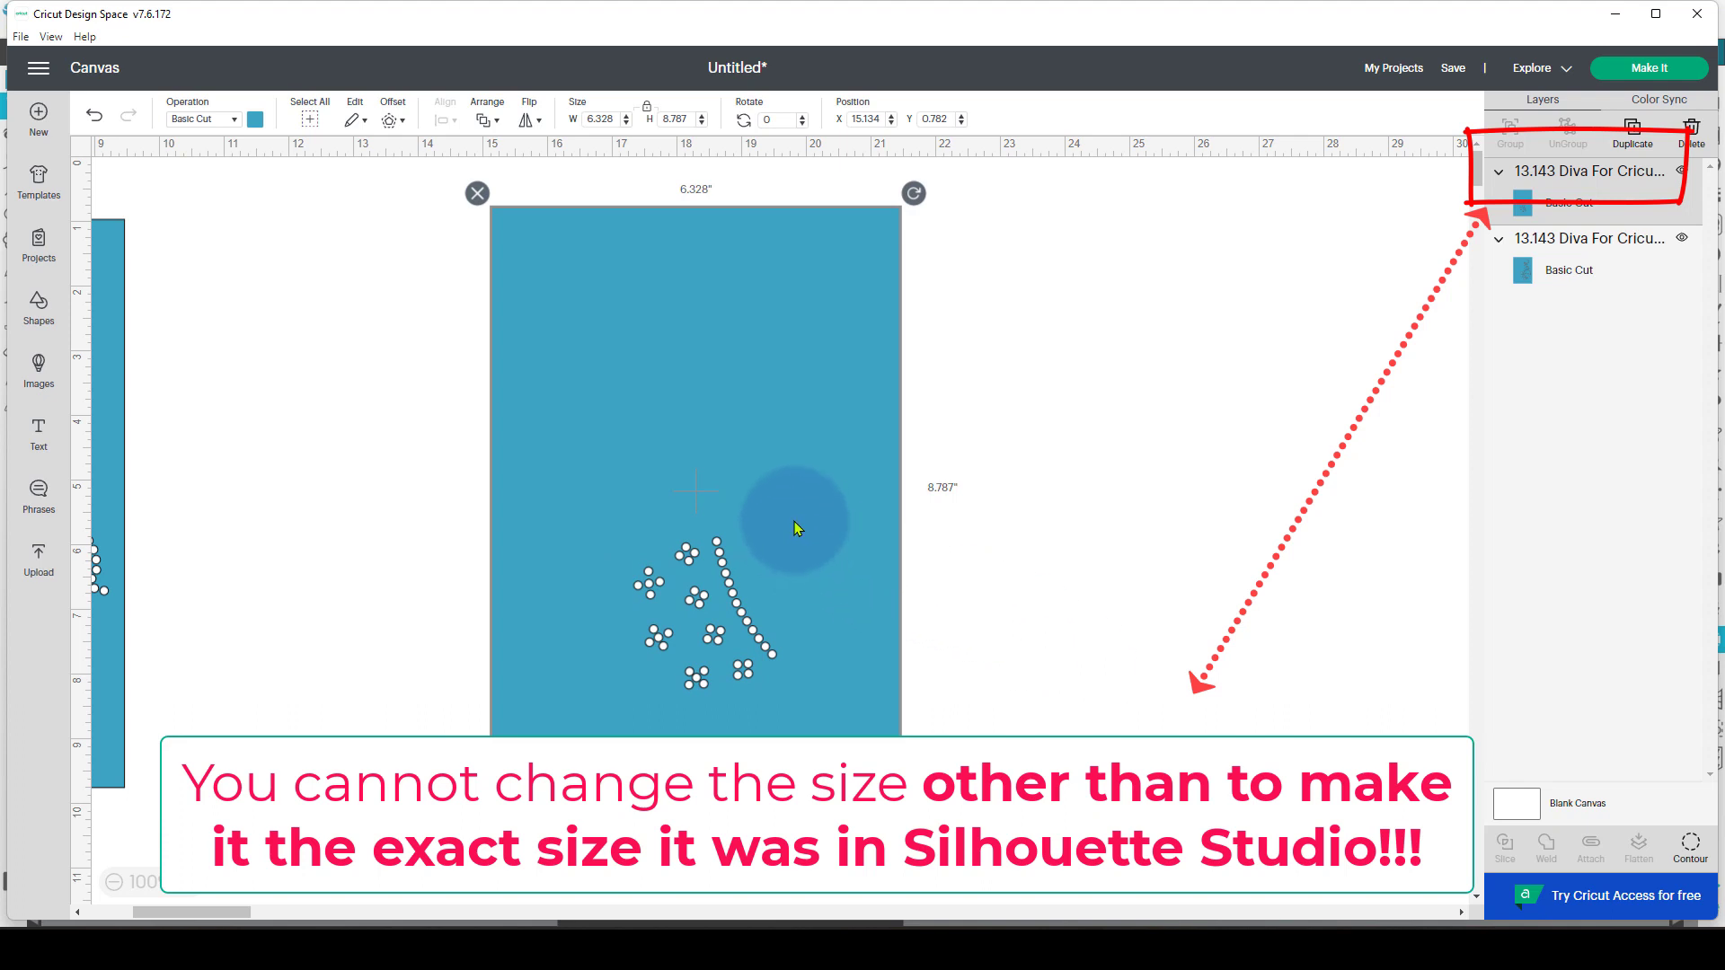
pyautogui.click(1638, 140)
pyautogui.moveTo(809, 628); pyautogui.dragTo(1243, 602)
pyautogui.moveTo(800, 539); pyautogui.dragTo(603, 541)
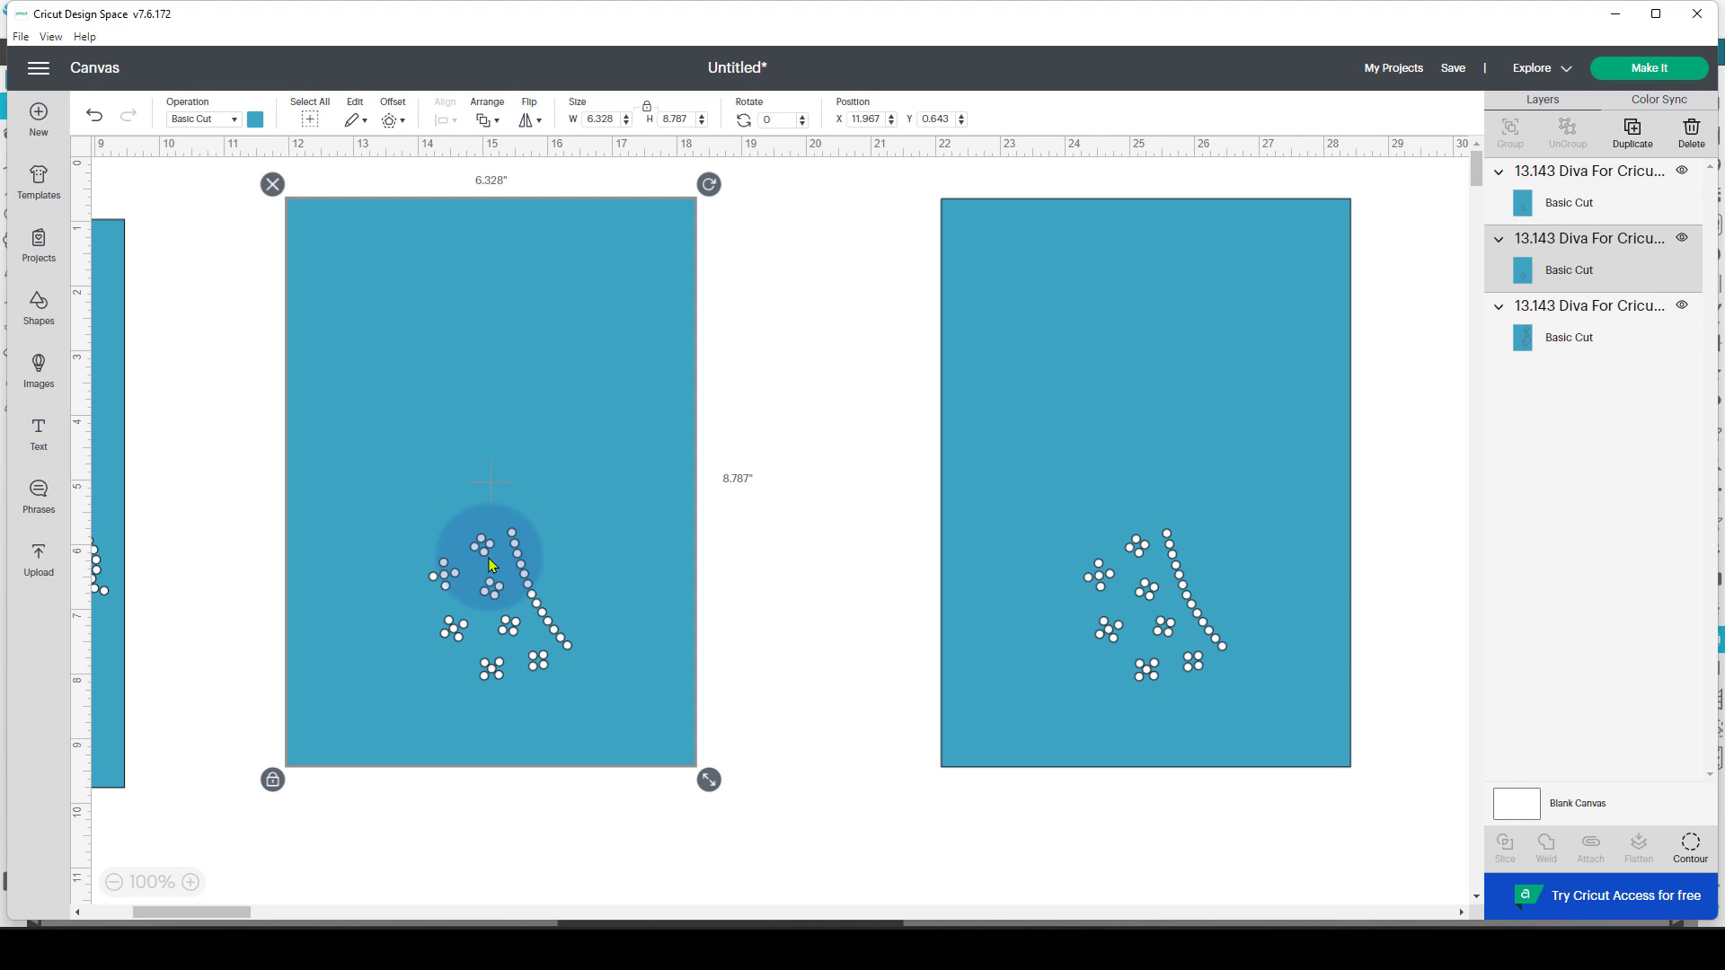
# - Enlarge the duplicated star template proportionally to about 9.425 by 13.088 in and shift it on the canvas
pyautogui.click(963, 512)
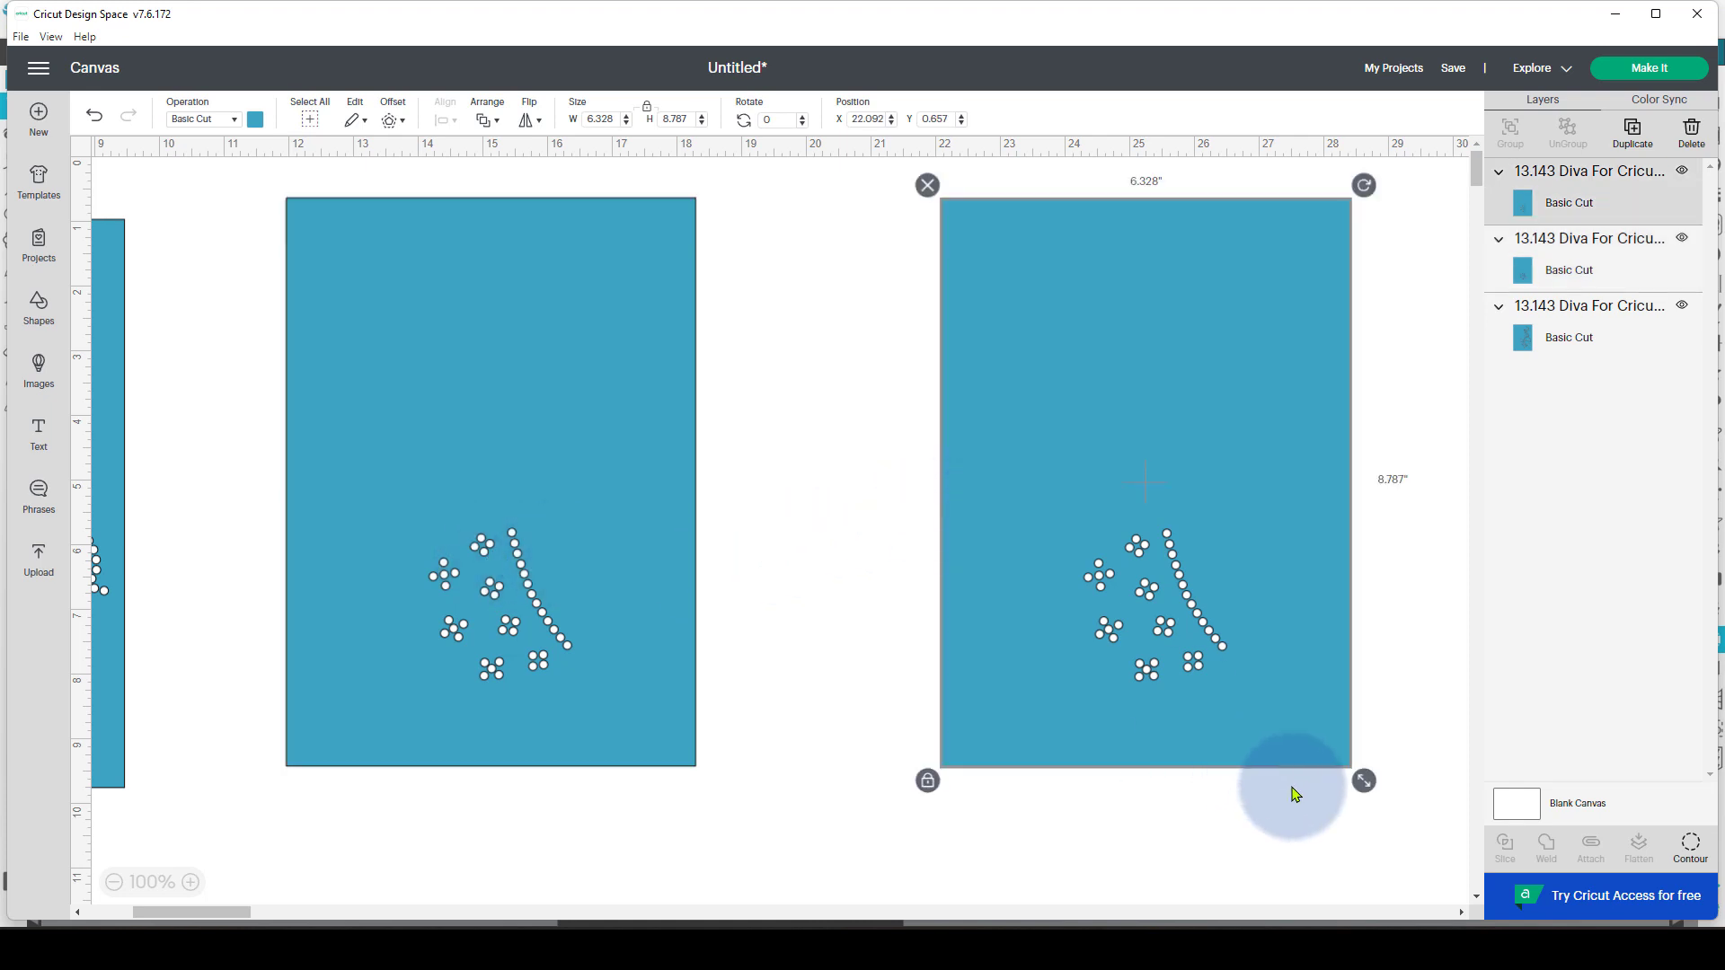
pyautogui.moveTo(1365, 795); pyautogui.dragTo(1028, 628)
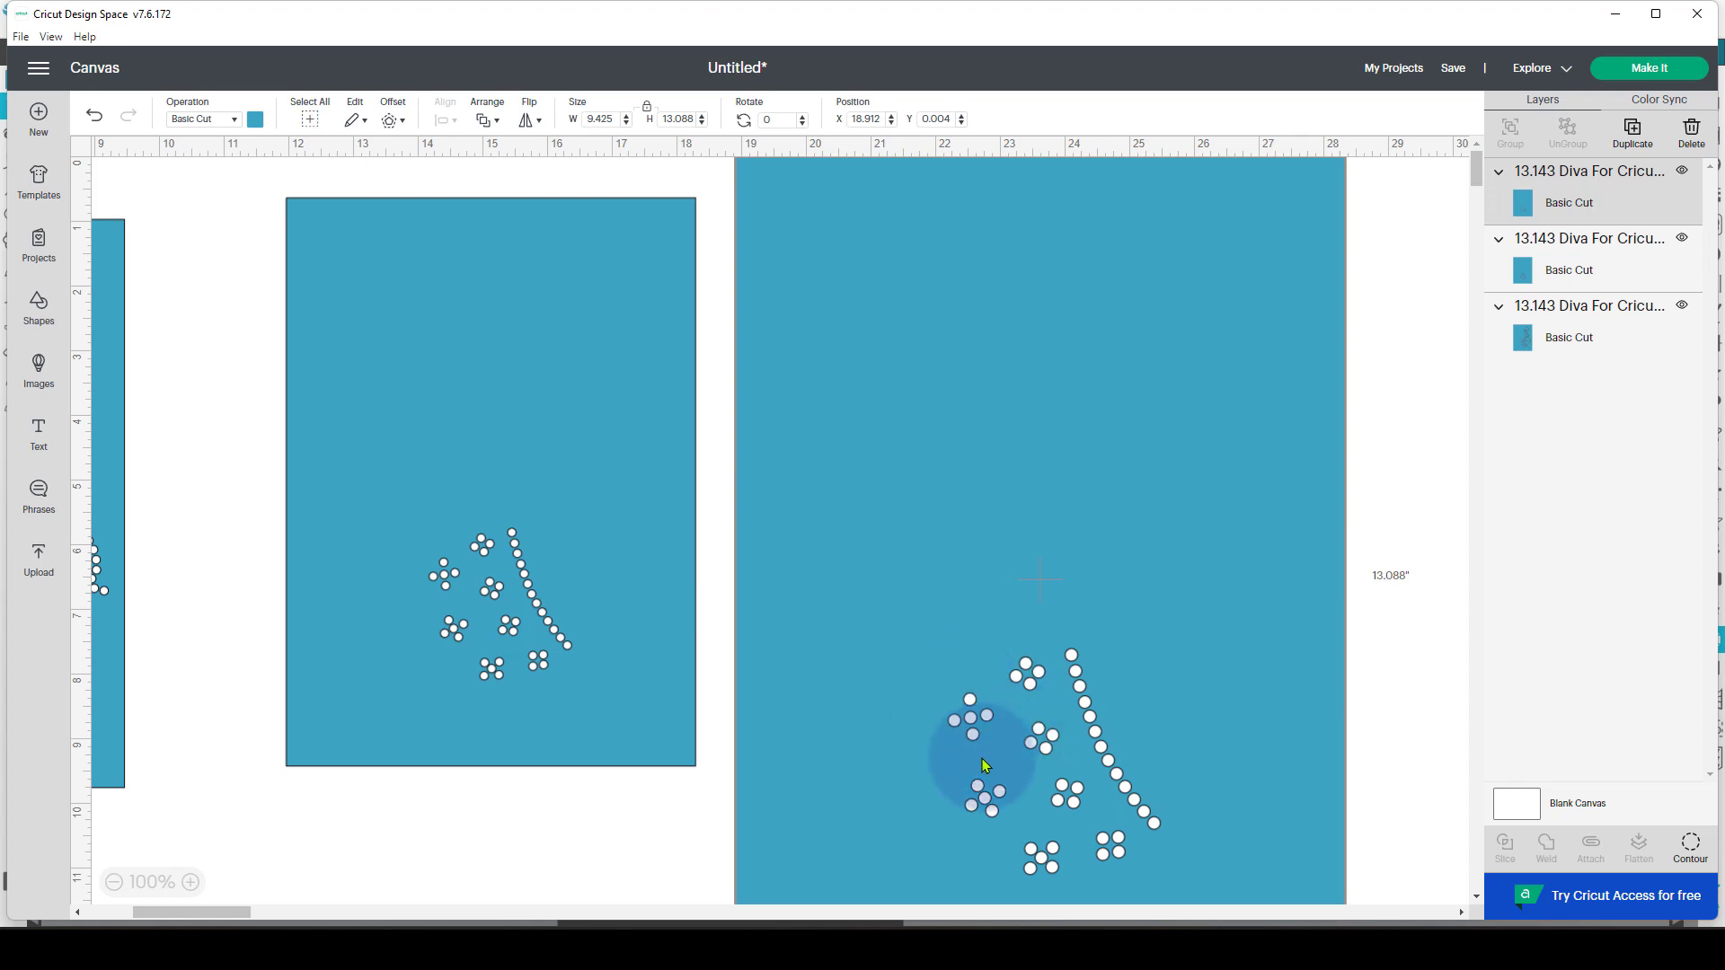
pyautogui.moveTo(1282, 270); pyautogui.dragTo(1290, 380)
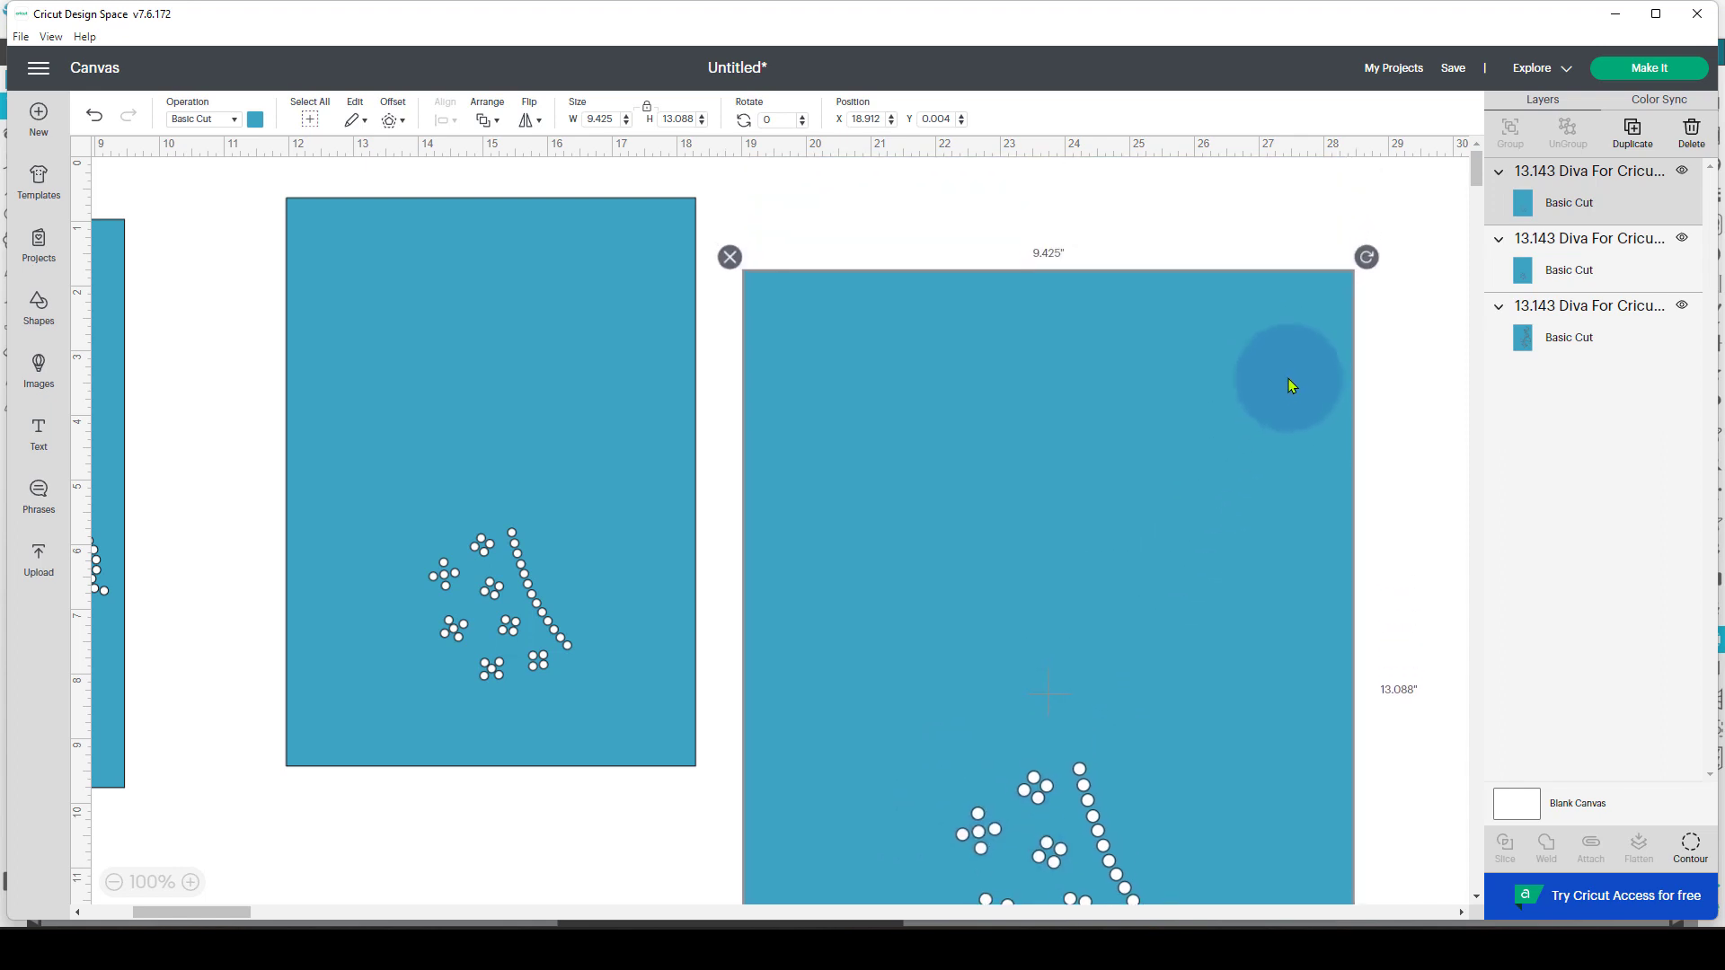
pyautogui.moveTo(1054, 494); pyautogui.dragTo(1041, 381)
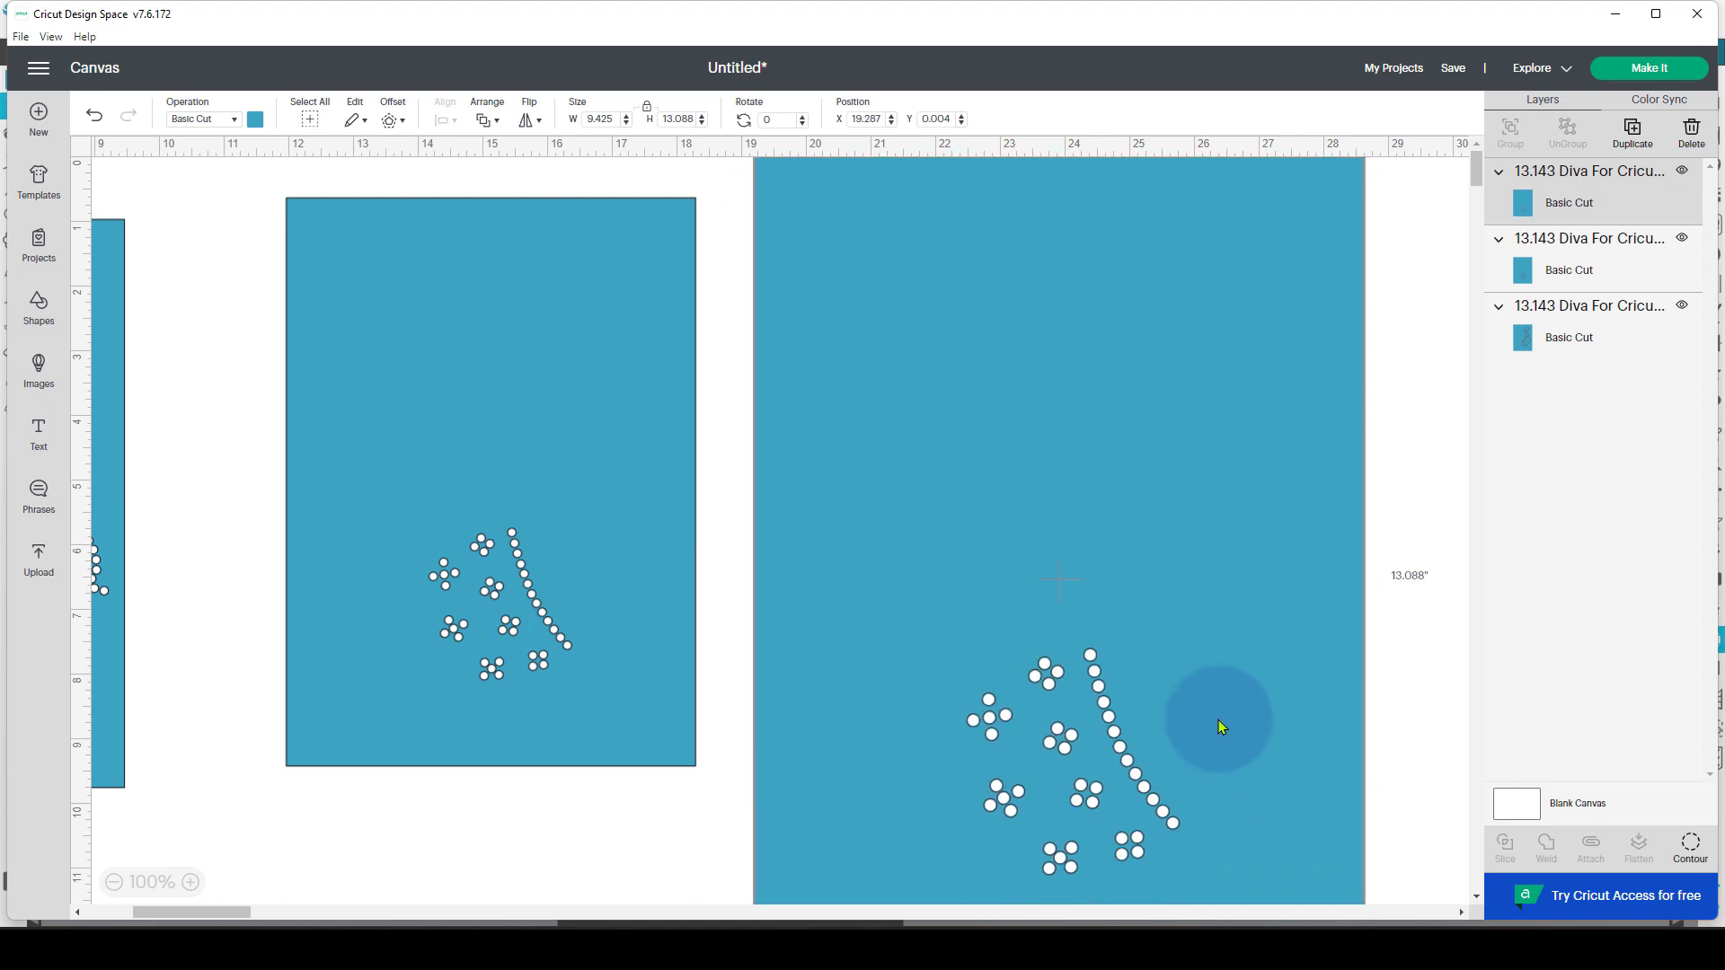
# - Undo the last moves of the enlarged star template and move it far to the right, to about X 35.2, Y 0.2
pyautogui.click(1319, 913)
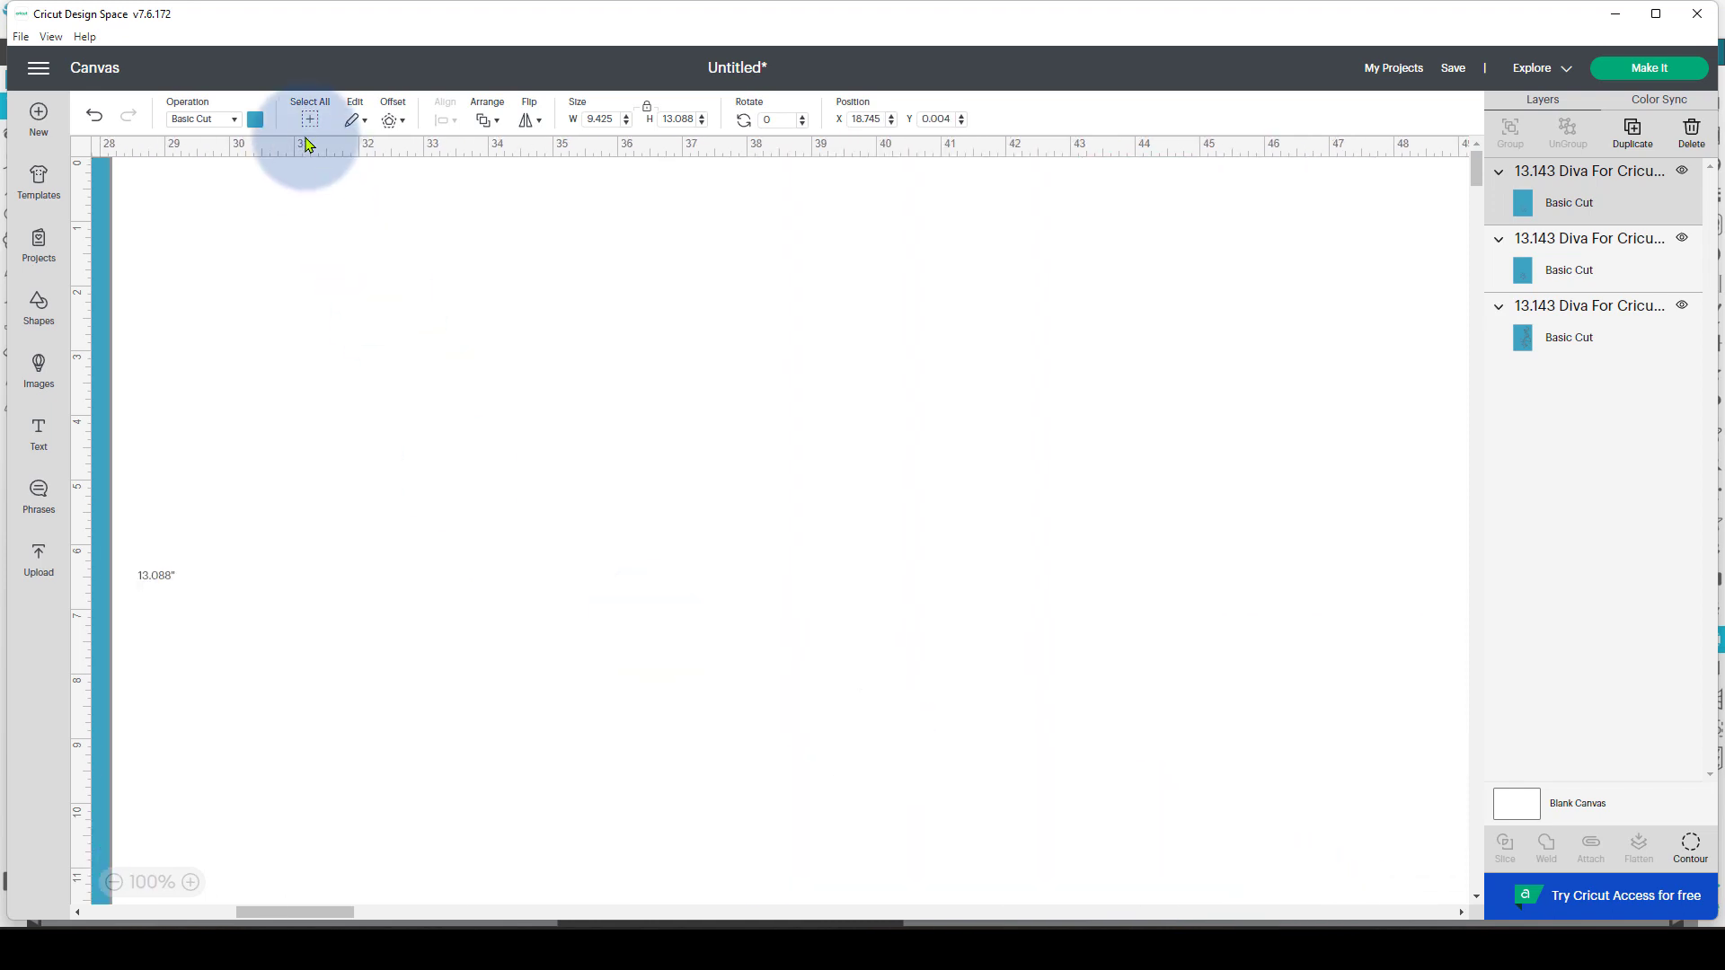
pyautogui.click(95, 116)
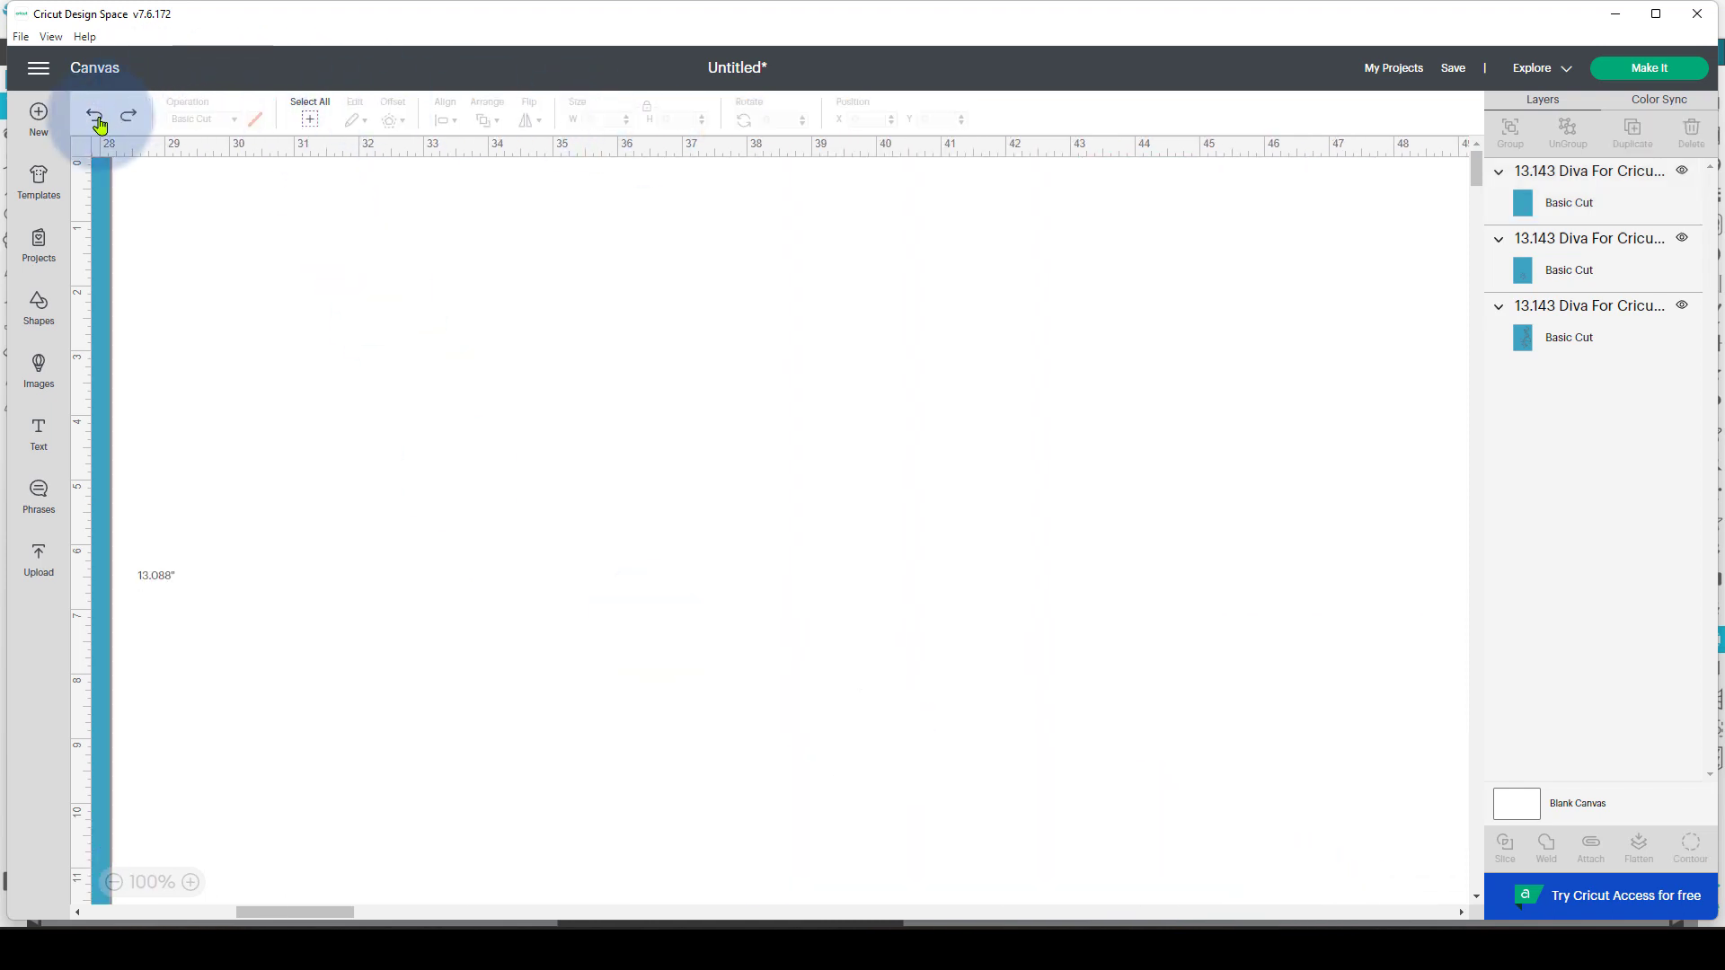
pyautogui.click(99, 118)
pyautogui.click(98, 117)
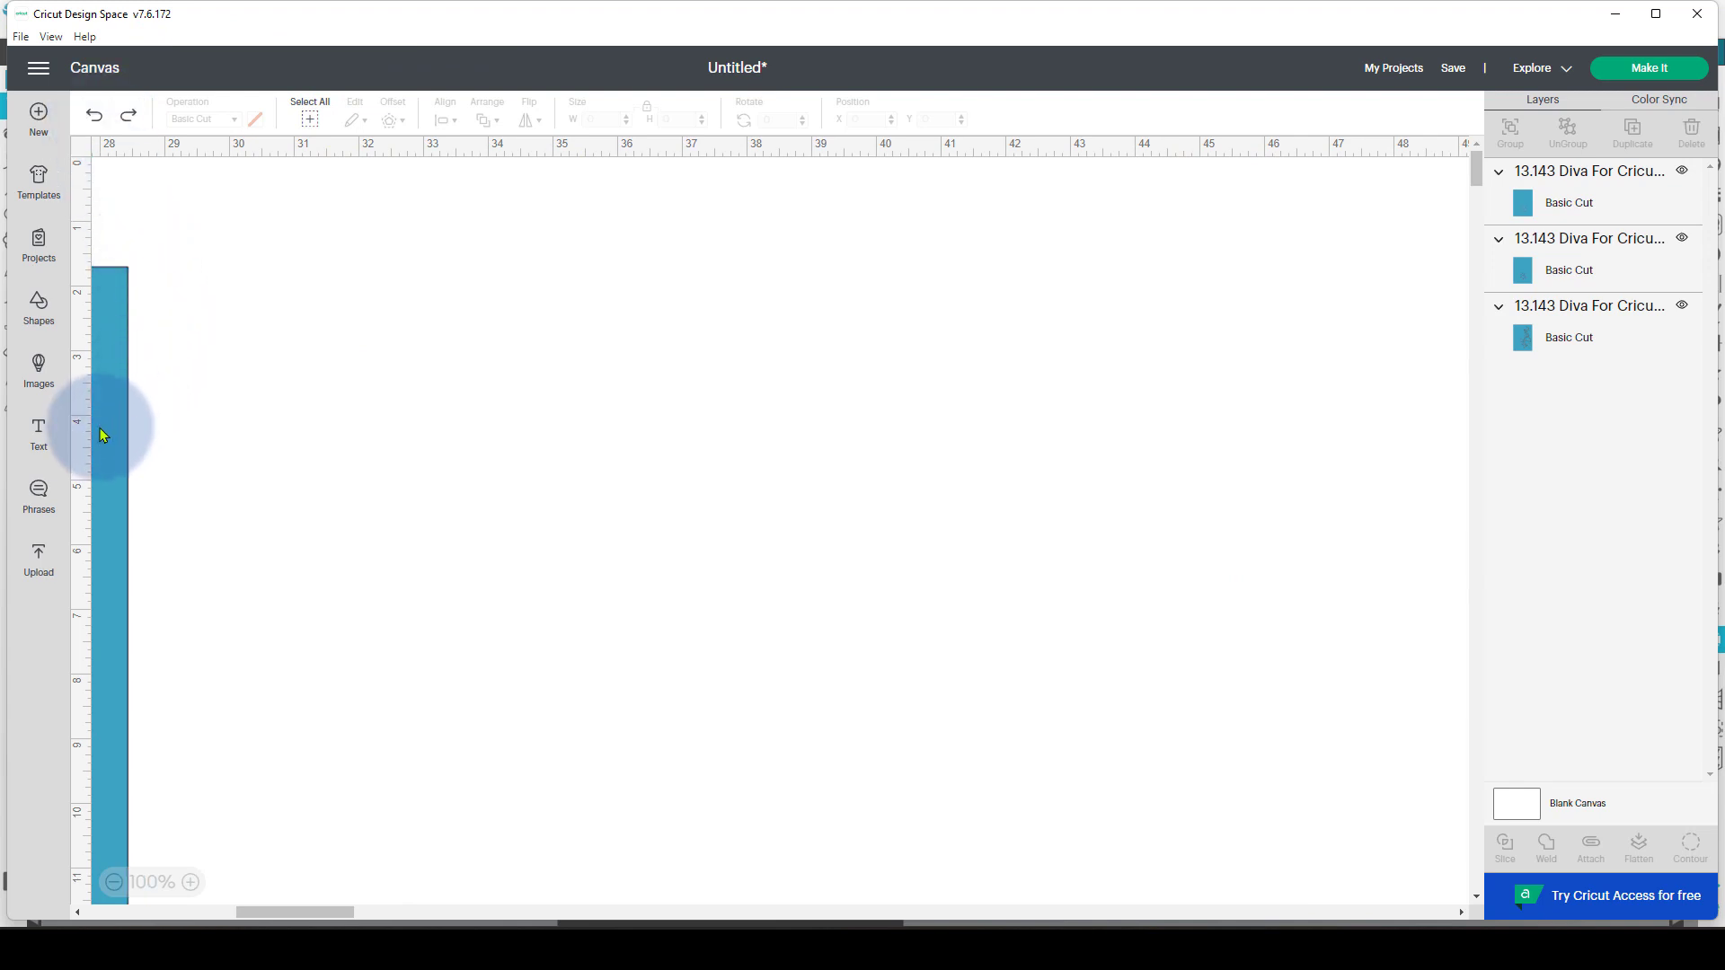
pyautogui.moveTo(107, 426); pyautogui.dragTo(1158, 328)
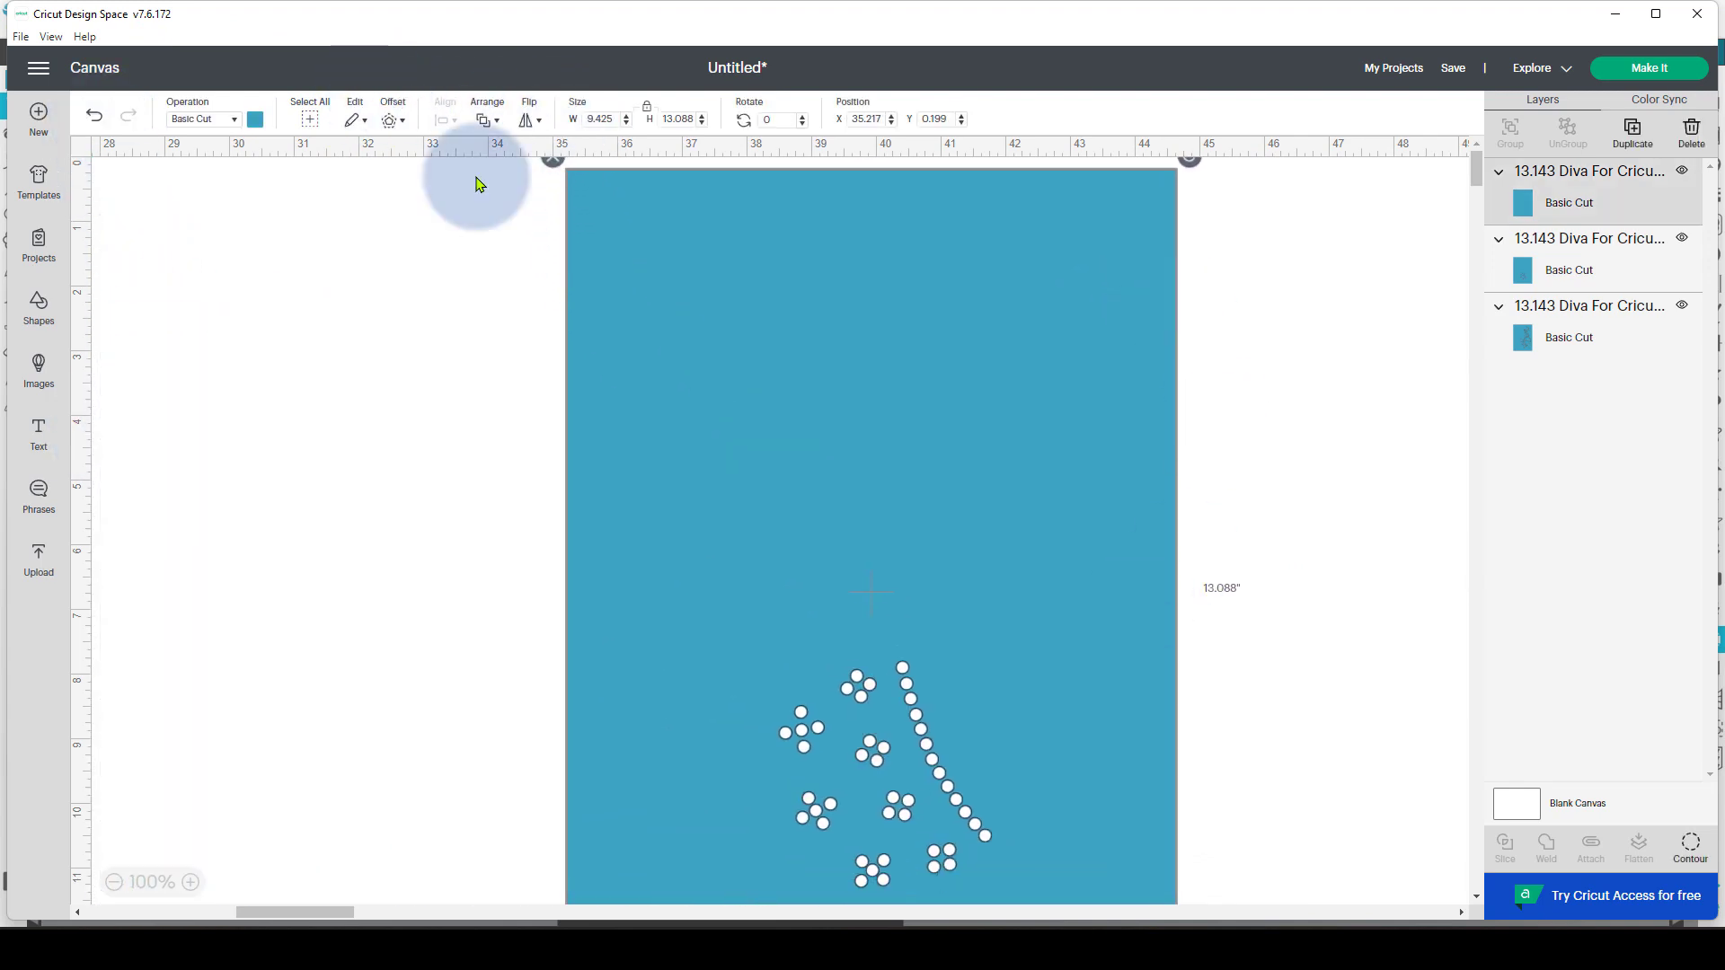
# - Shrink the enlarged star template proportionally to about 3.904 by 5.421 in and move it over the other star template
pyautogui.click(115, 883)
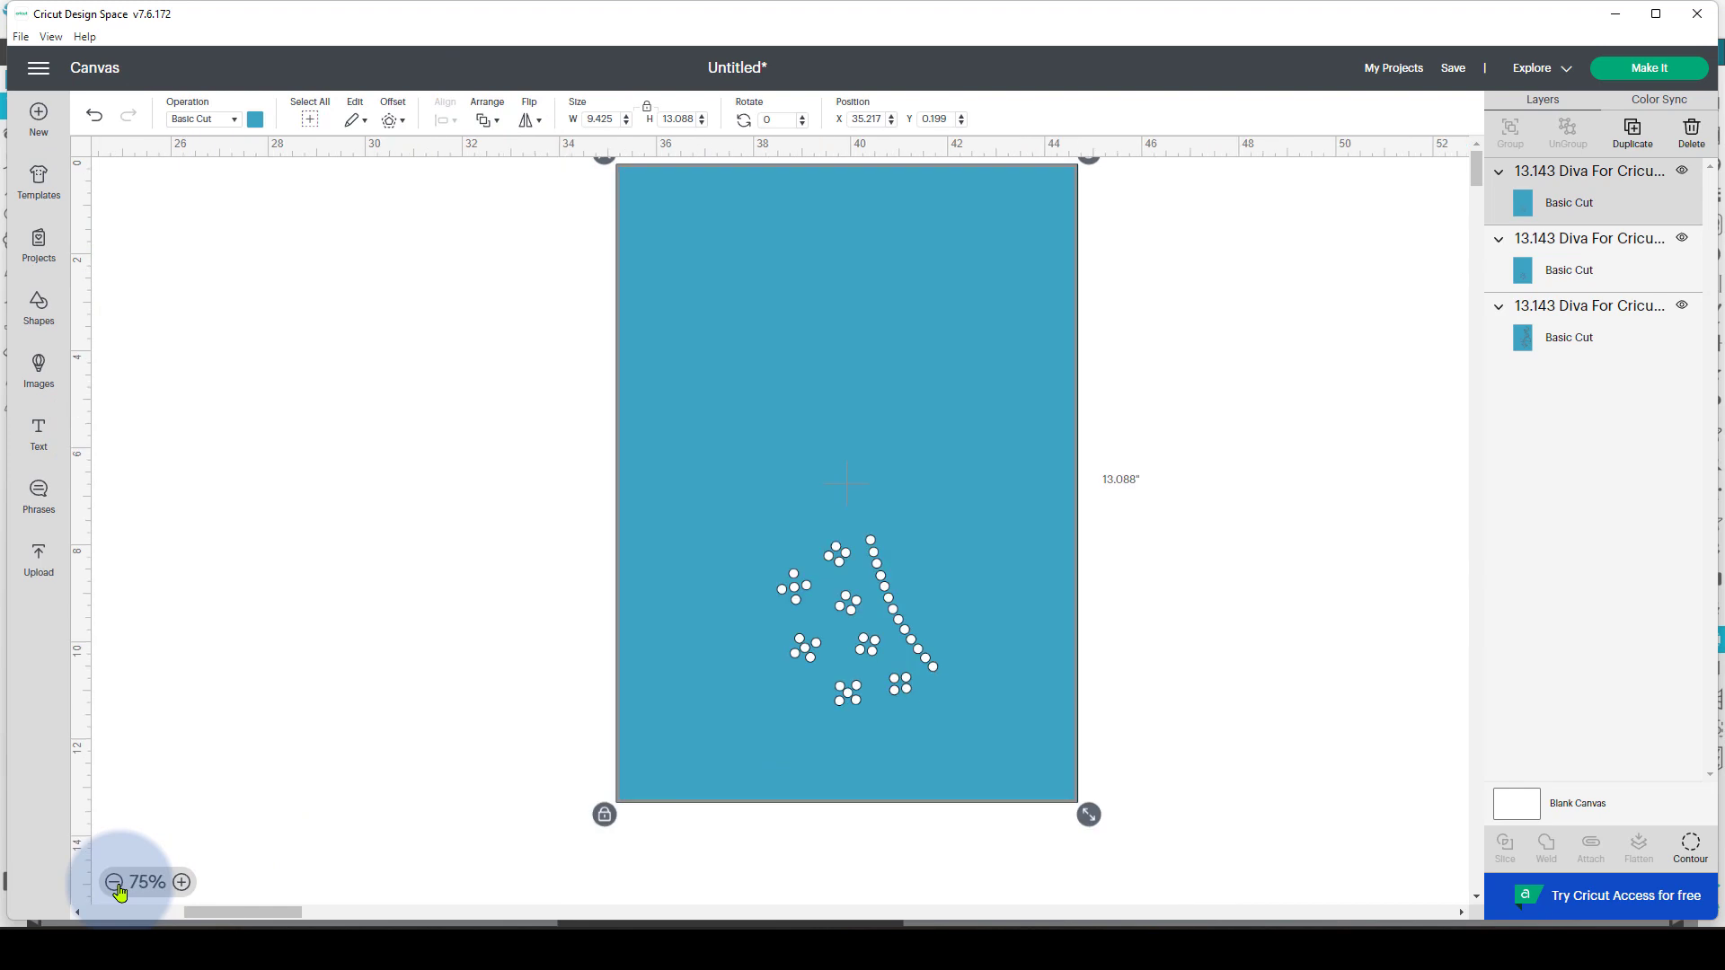
pyautogui.click(115, 883)
pyautogui.moveTo(108, 400); pyautogui.dragTo(829, 565)
pyautogui.click(769, 466)
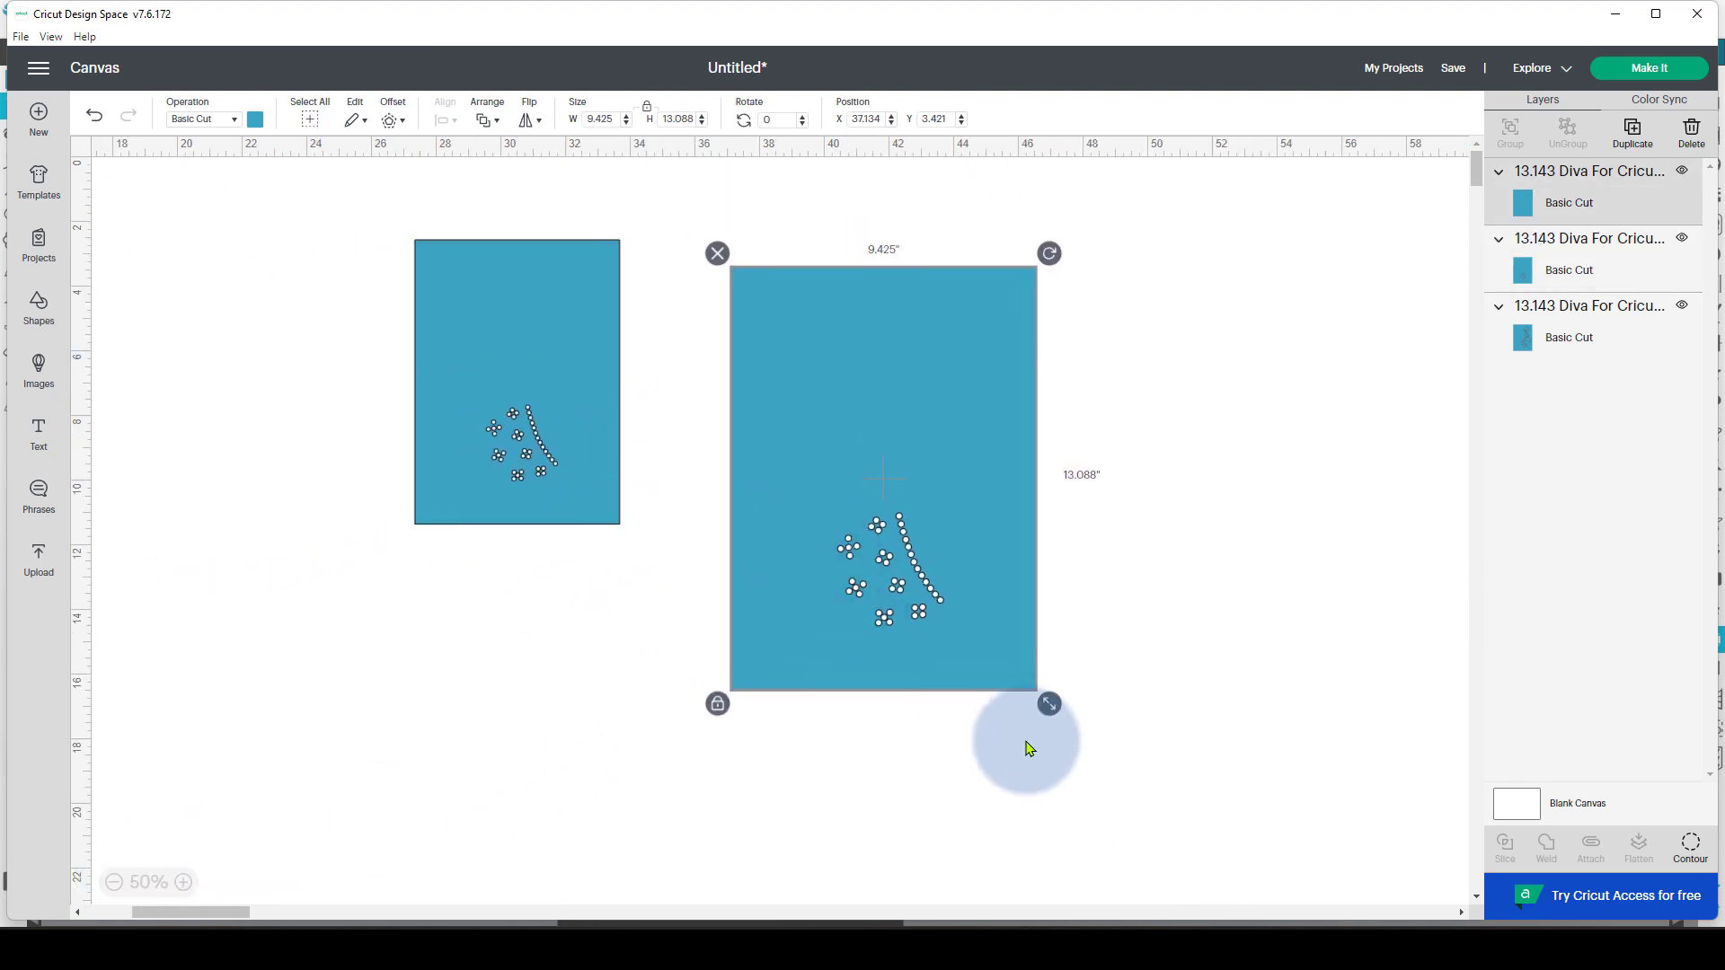
pyautogui.moveTo(1055, 708); pyautogui.dragTo(846, 452)
pyautogui.moveTo(790, 389); pyautogui.dragTo(626, 375)
pyautogui.moveTo(582, 366); pyautogui.dragTo(582, 367)
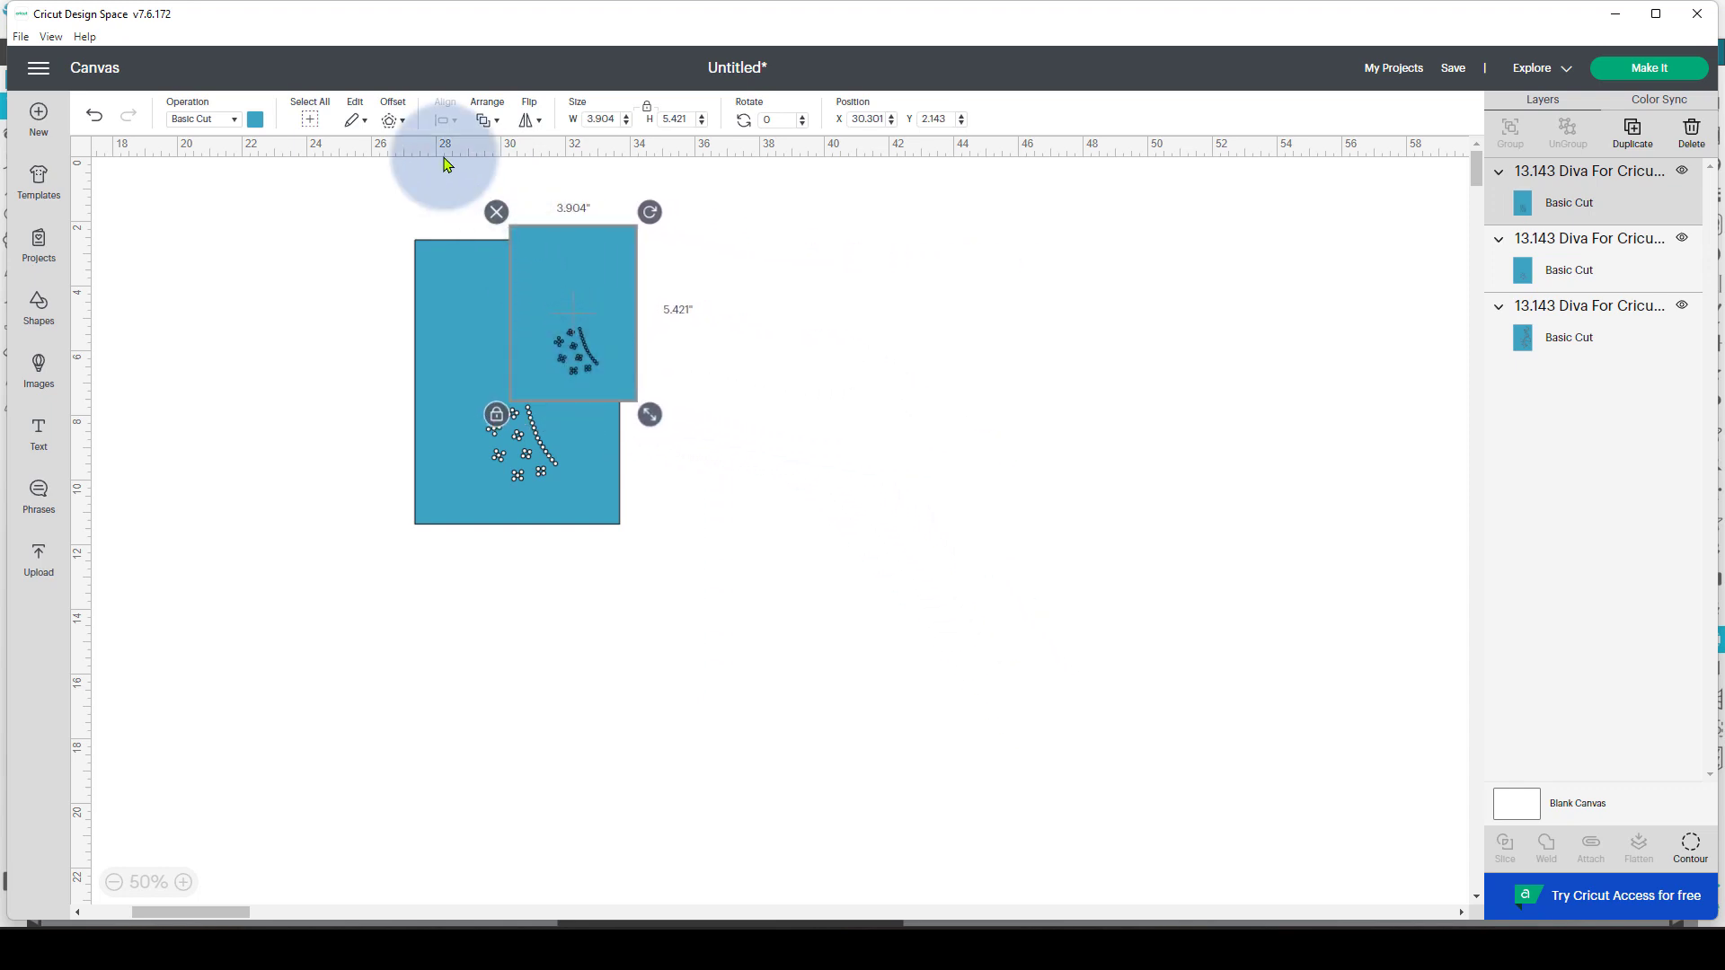
# - Examine the rhinestone holes of the shrunken star template up close and move the template aside for comparison
pyautogui.click(185, 886)
pyautogui.click(186, 886)
pyautogui.click(186, 886)
pyautogui.click(185, 886)
pyautogui.click(185, 886)
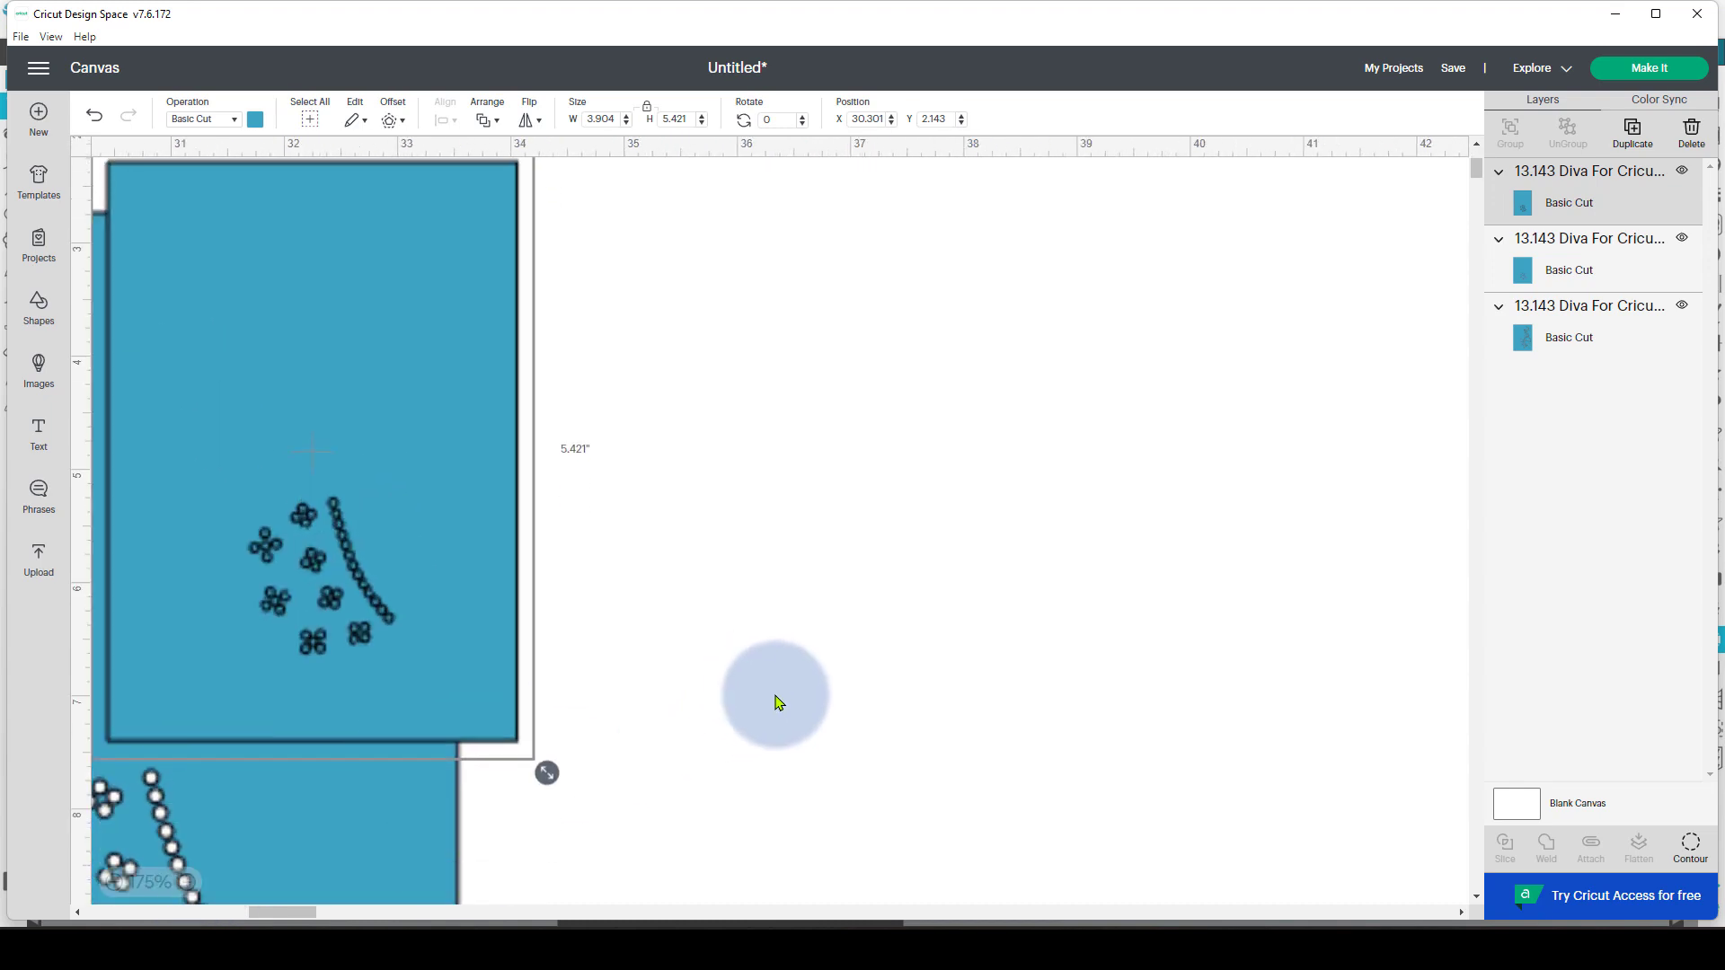
pyautogui.scroll(-5, 778, 702)
pyautogui.scroll(2, 655, 605)
pyautogui.moveTo(513, 380); pyautogui.dragTo(784, 457)
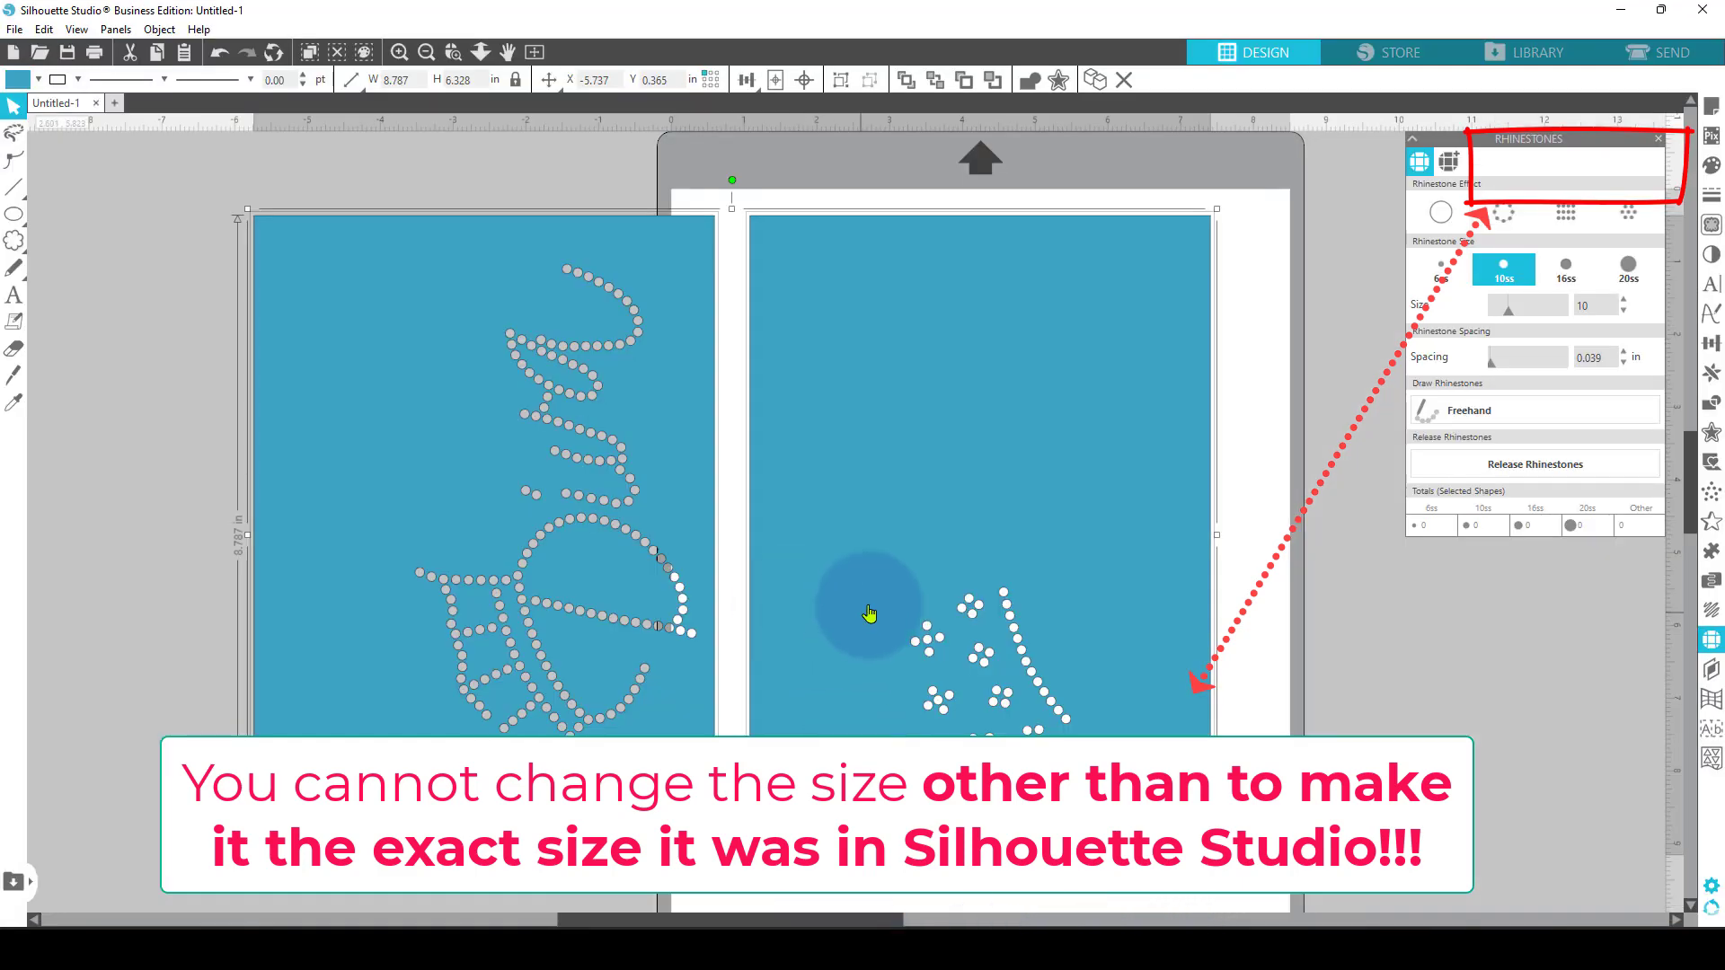
# - In Silhouette Studio, move the lettering and star templates off the page to clear the drawing area
pyautogui.moveTo(601, 390); pyautogui.dragTo(362, 337)
pyautogui.click(1093, 516)
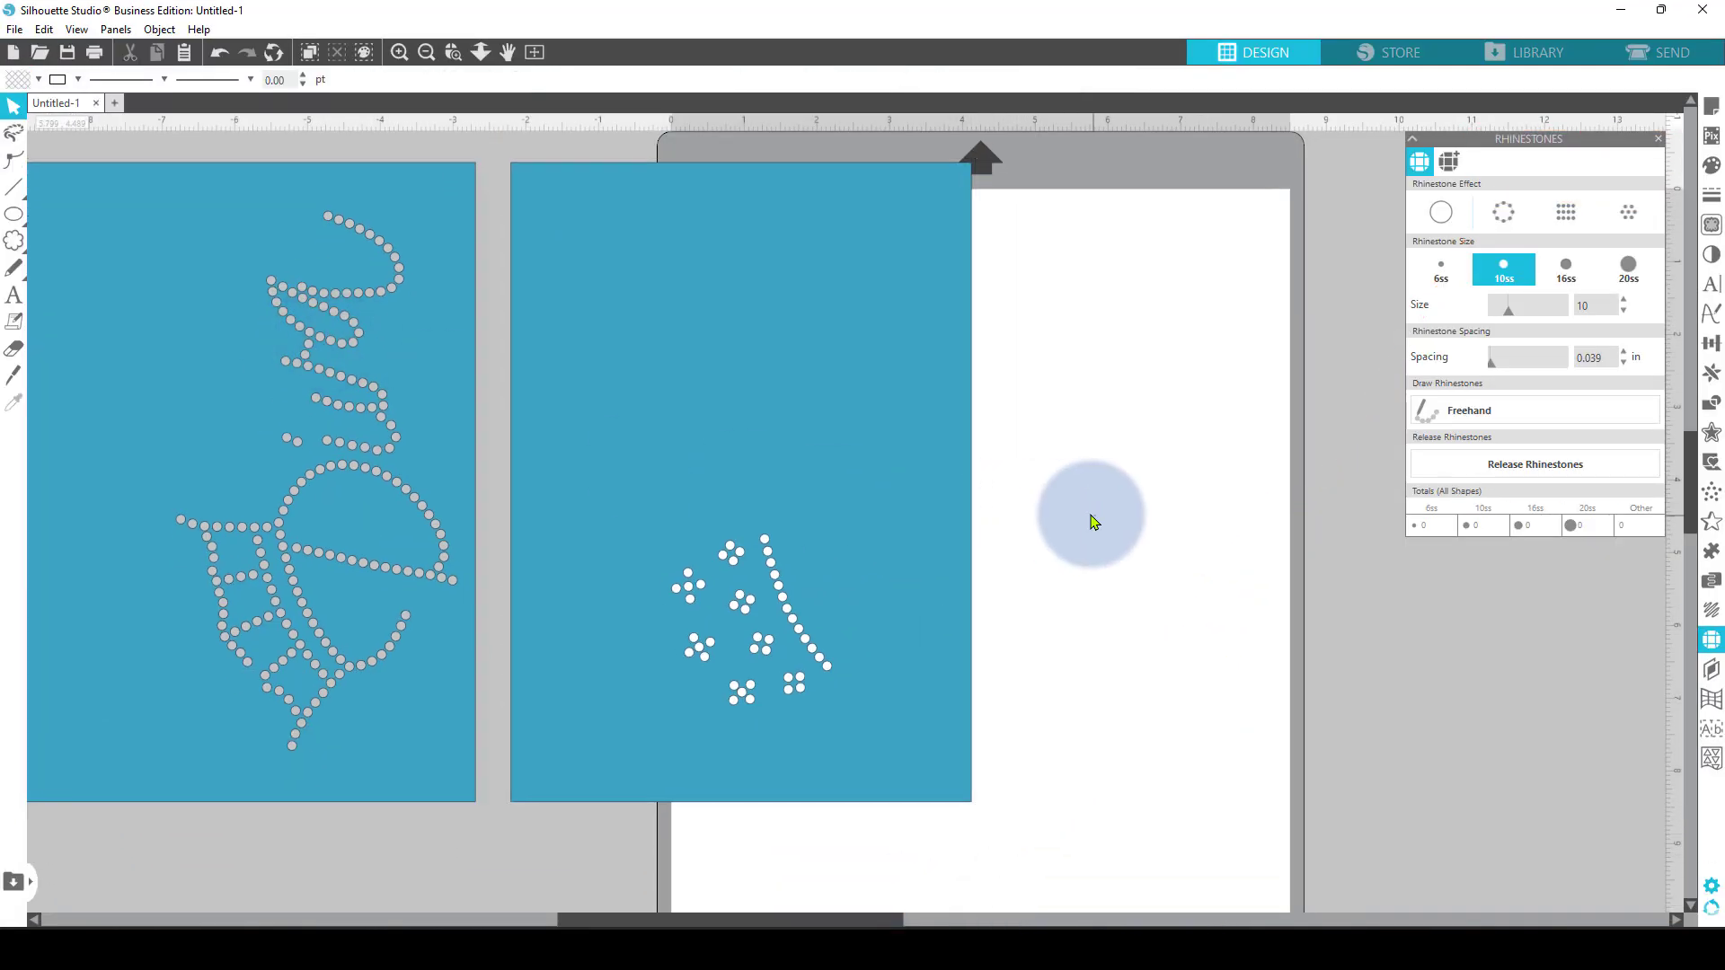
pyautogui.moveTo(864, 561); pyautogui.dragTo(501, 546)
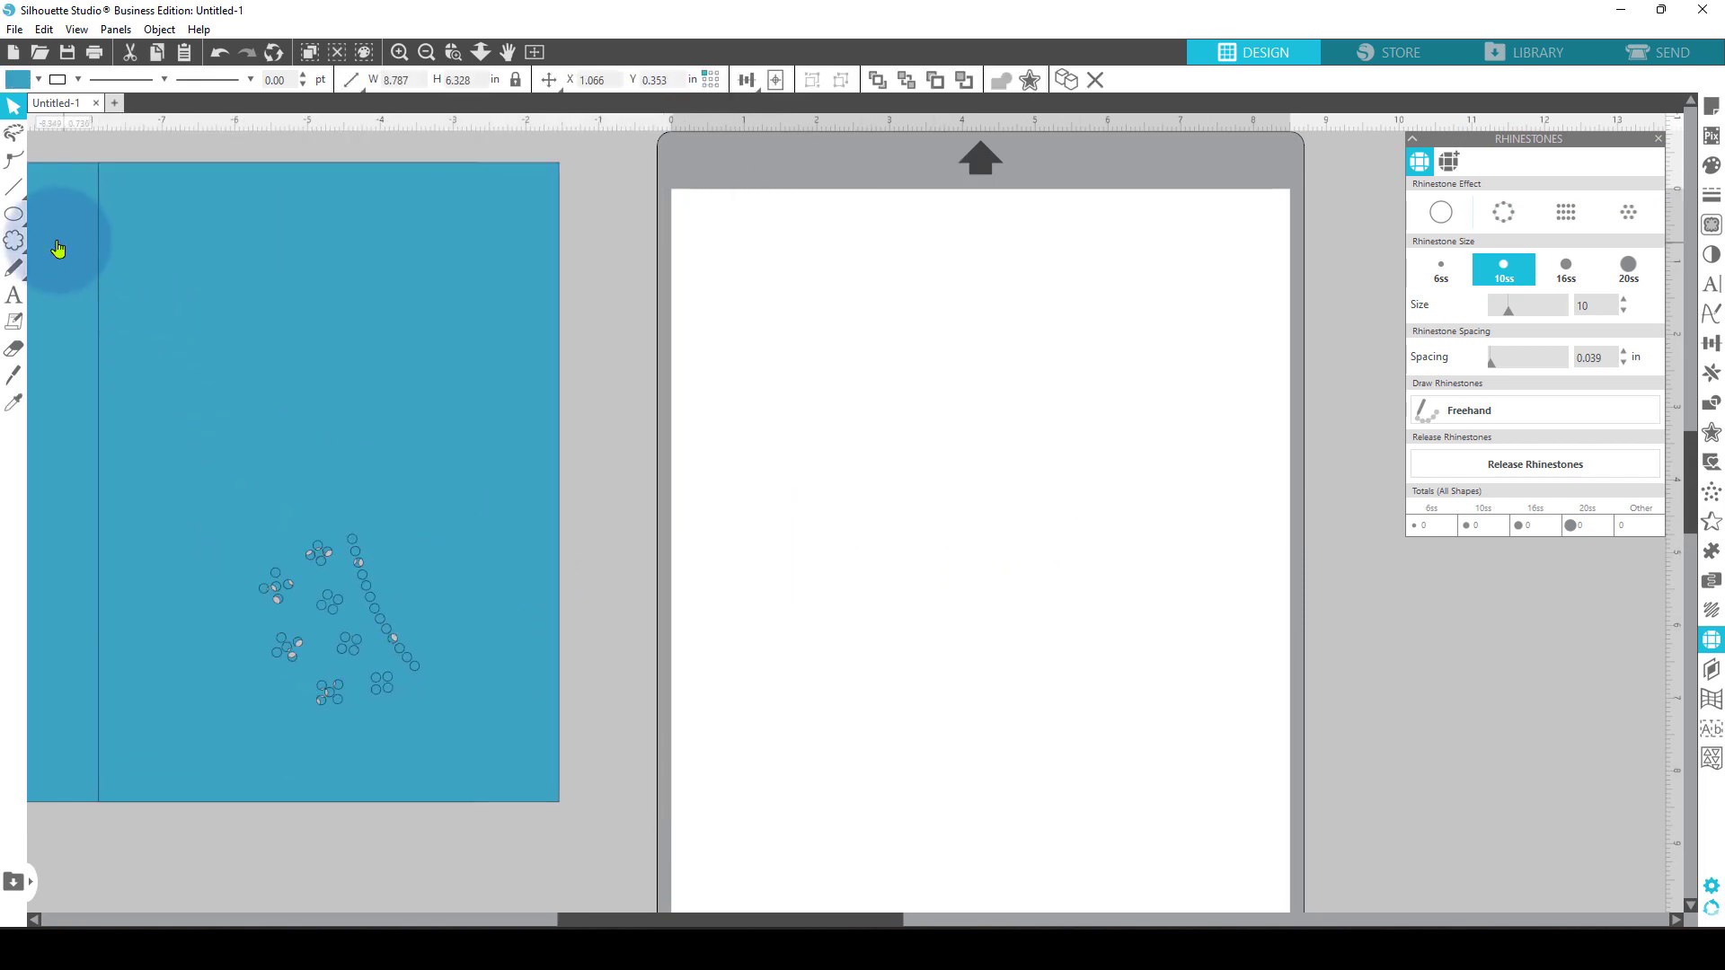
# - Draw a heart about 5.736 in wide and 5.277 in high with the heart shape tool and place it on the page
pyautogui.click(9, 220)
pyautogui.click(14, 244)
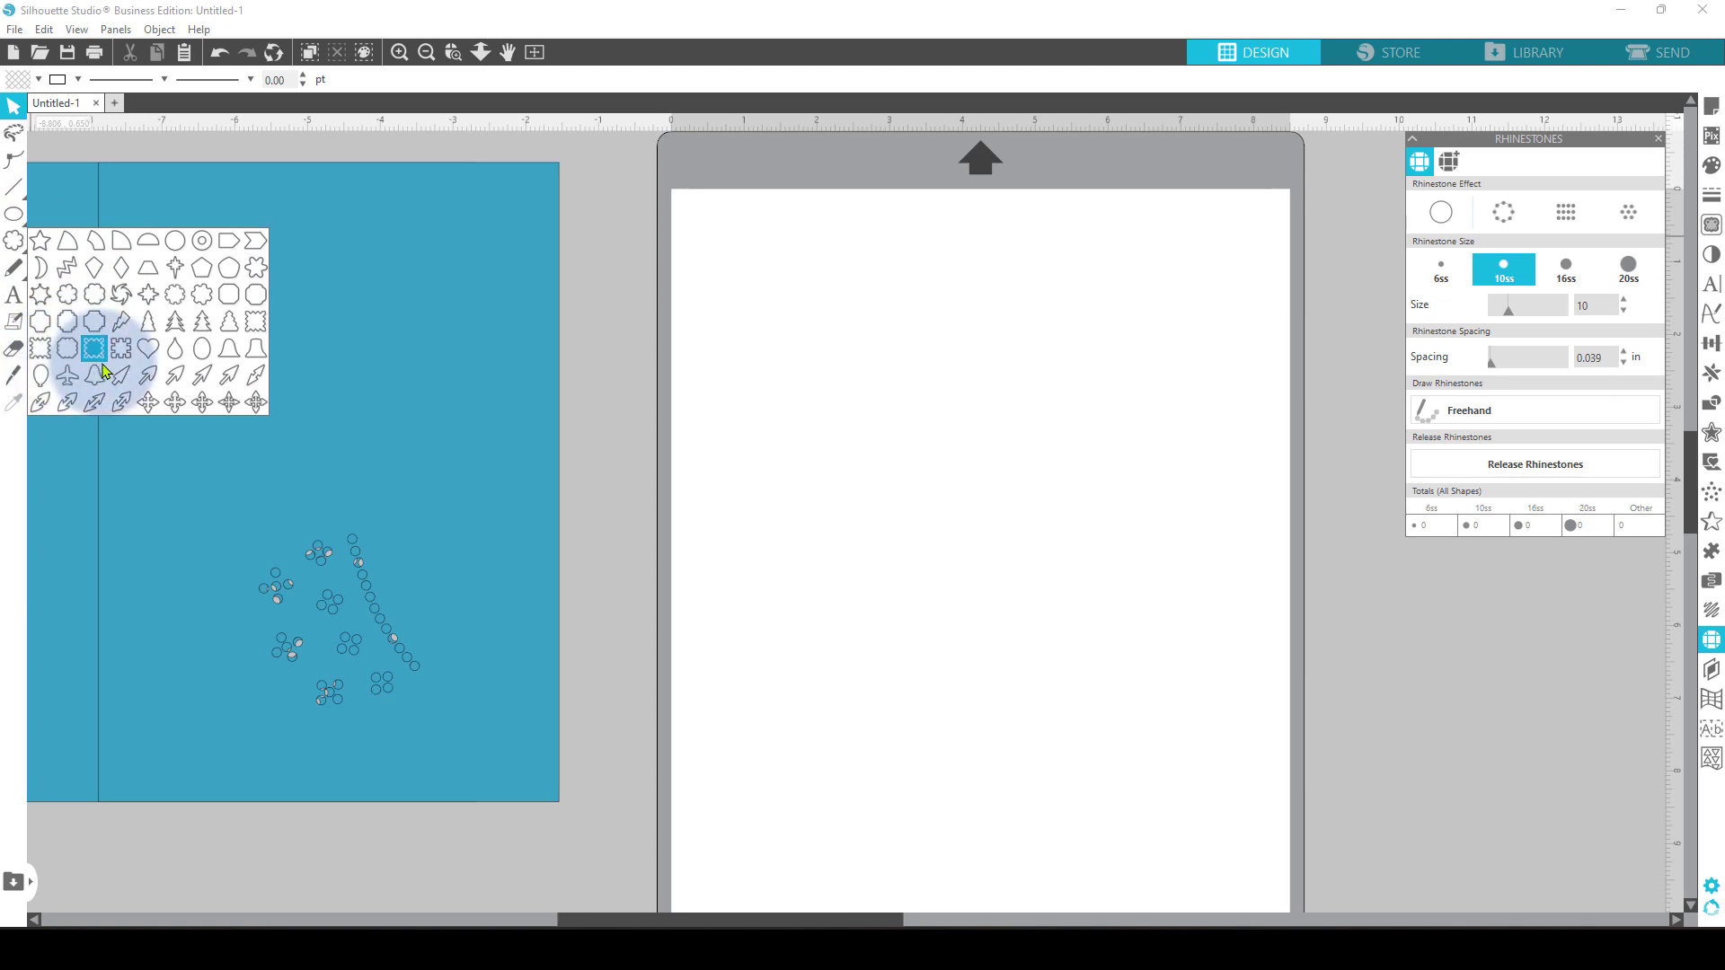
pyautogui.click(147, 348)
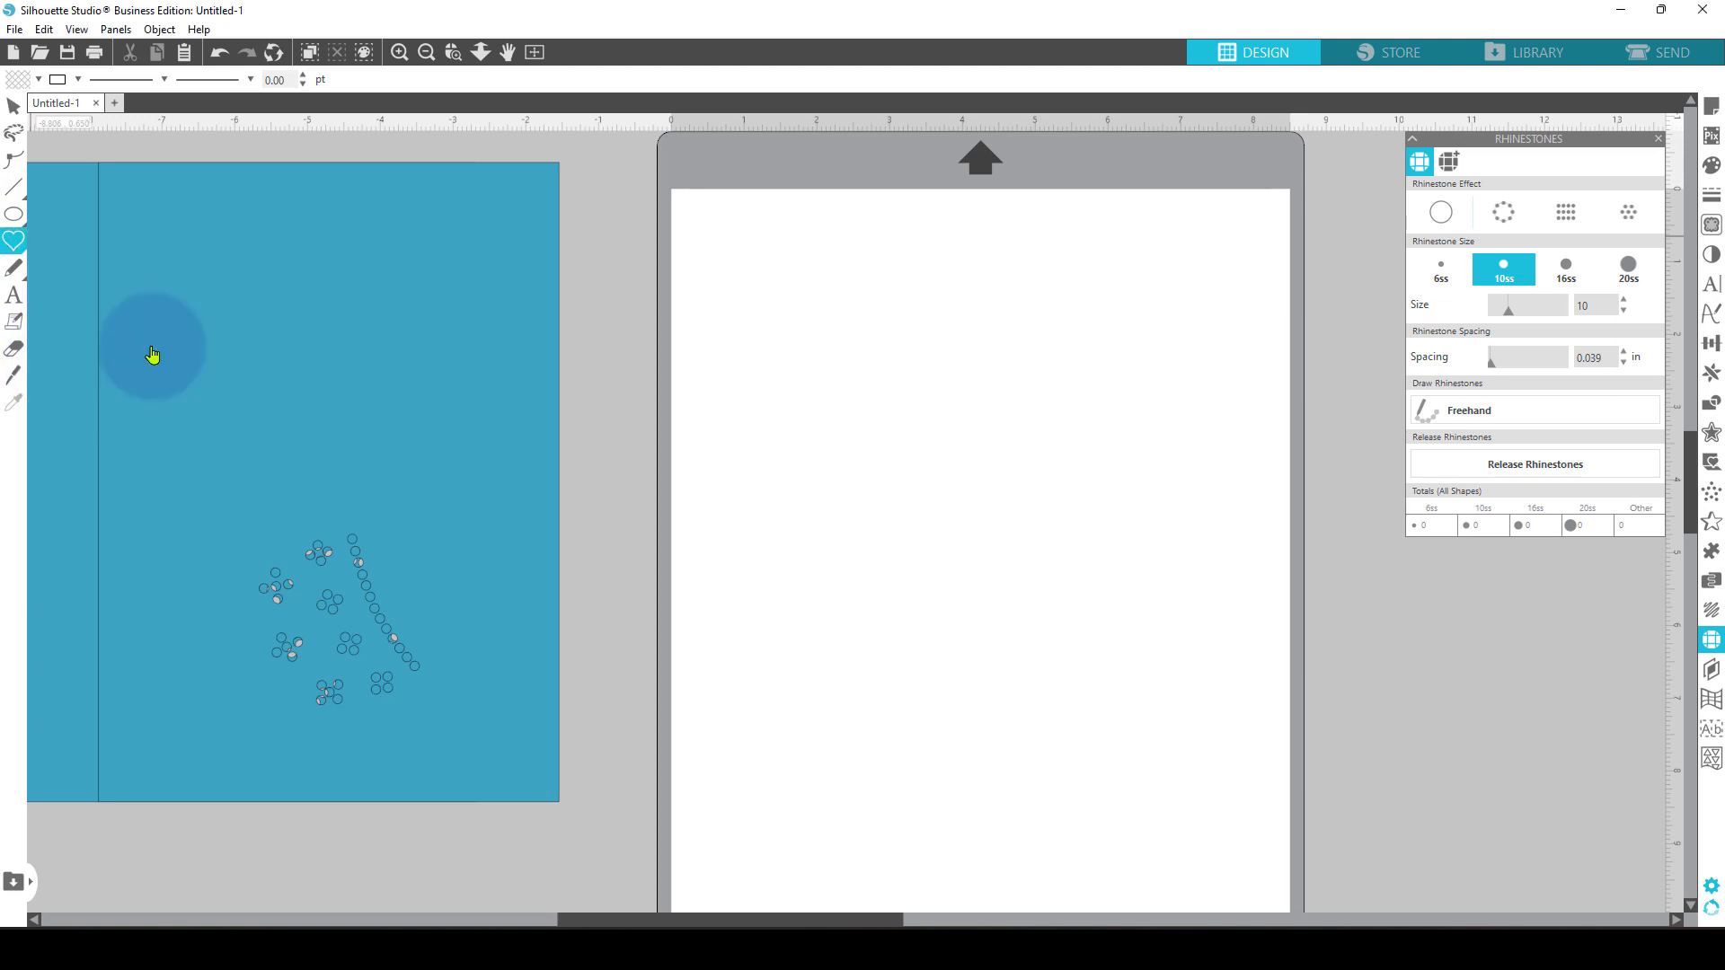
pyautogui.moveTo(738, 340)
pyautogui.mouseDown()
pyautogui.moveTo(778, 379)
pyautogui.moveTo(864, 623)
pyautogui.moveTo(773, 682)
pyautogui.mouseUp()
pyautogui.moveTo(743, 527); pyautogui.dragTo(953, 543)
# - Try the Edge, grid fill and Radial Fill rhinestone effects on the heart at 10ss, ending with the Edge effect
pyautogui.click(1503, 216)
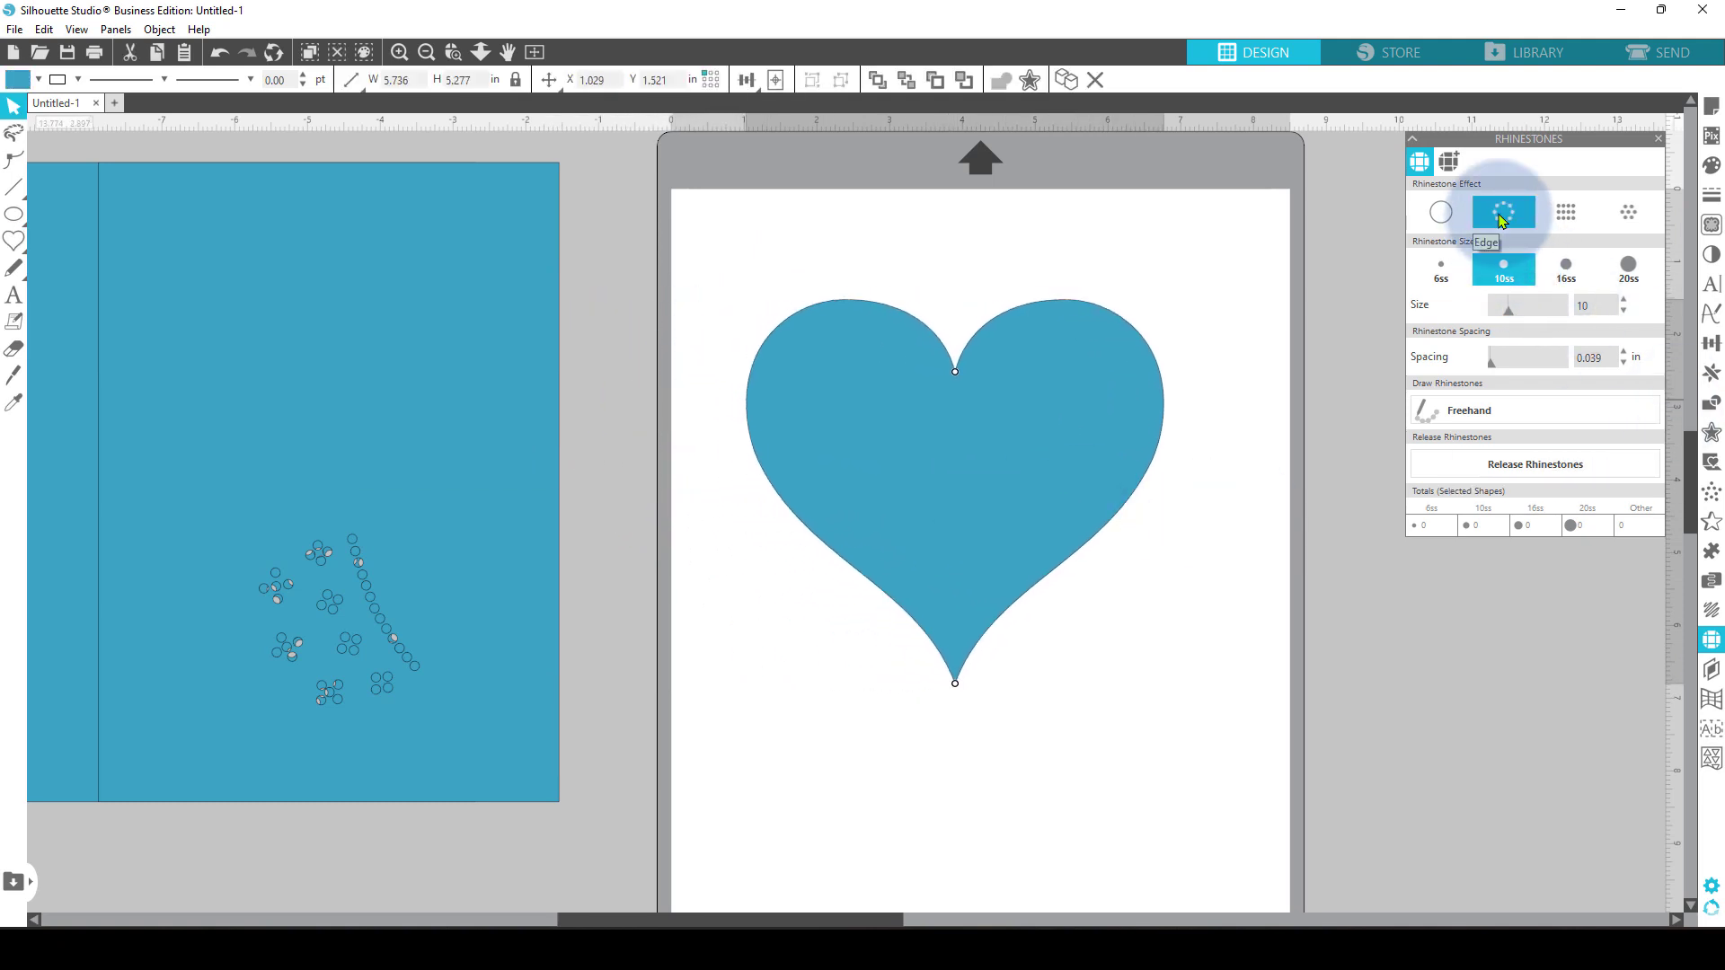
pyautogui.click(1445, 216)
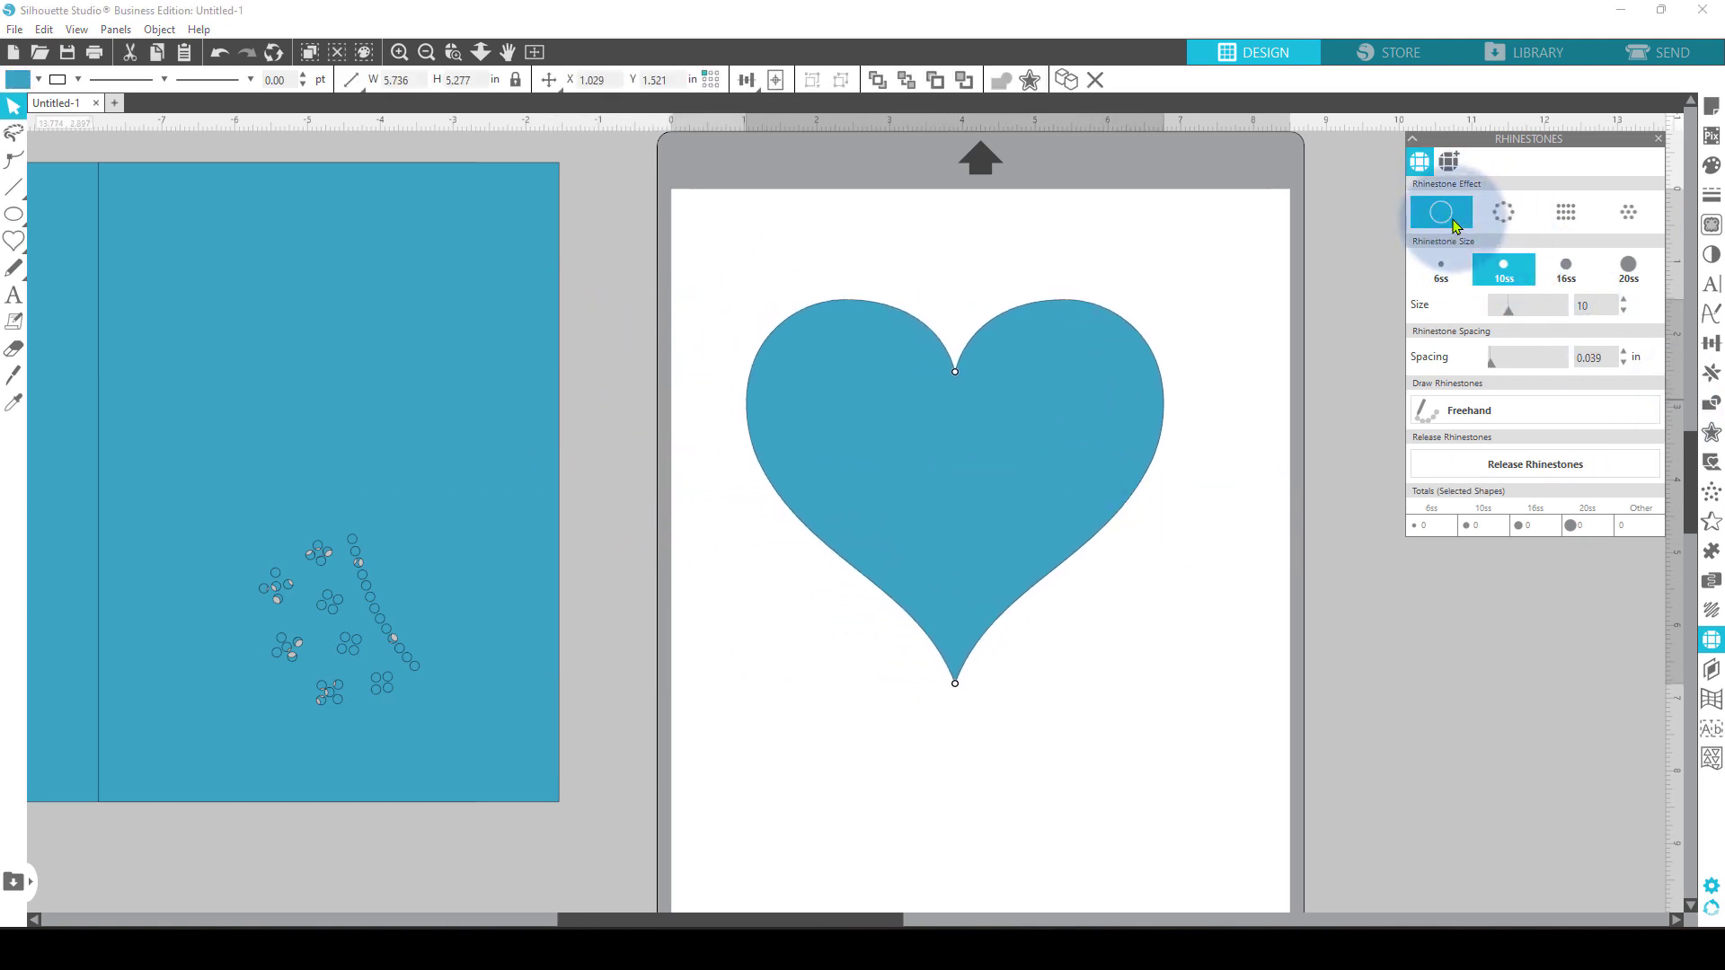
pyautogui.click(1504, 214)
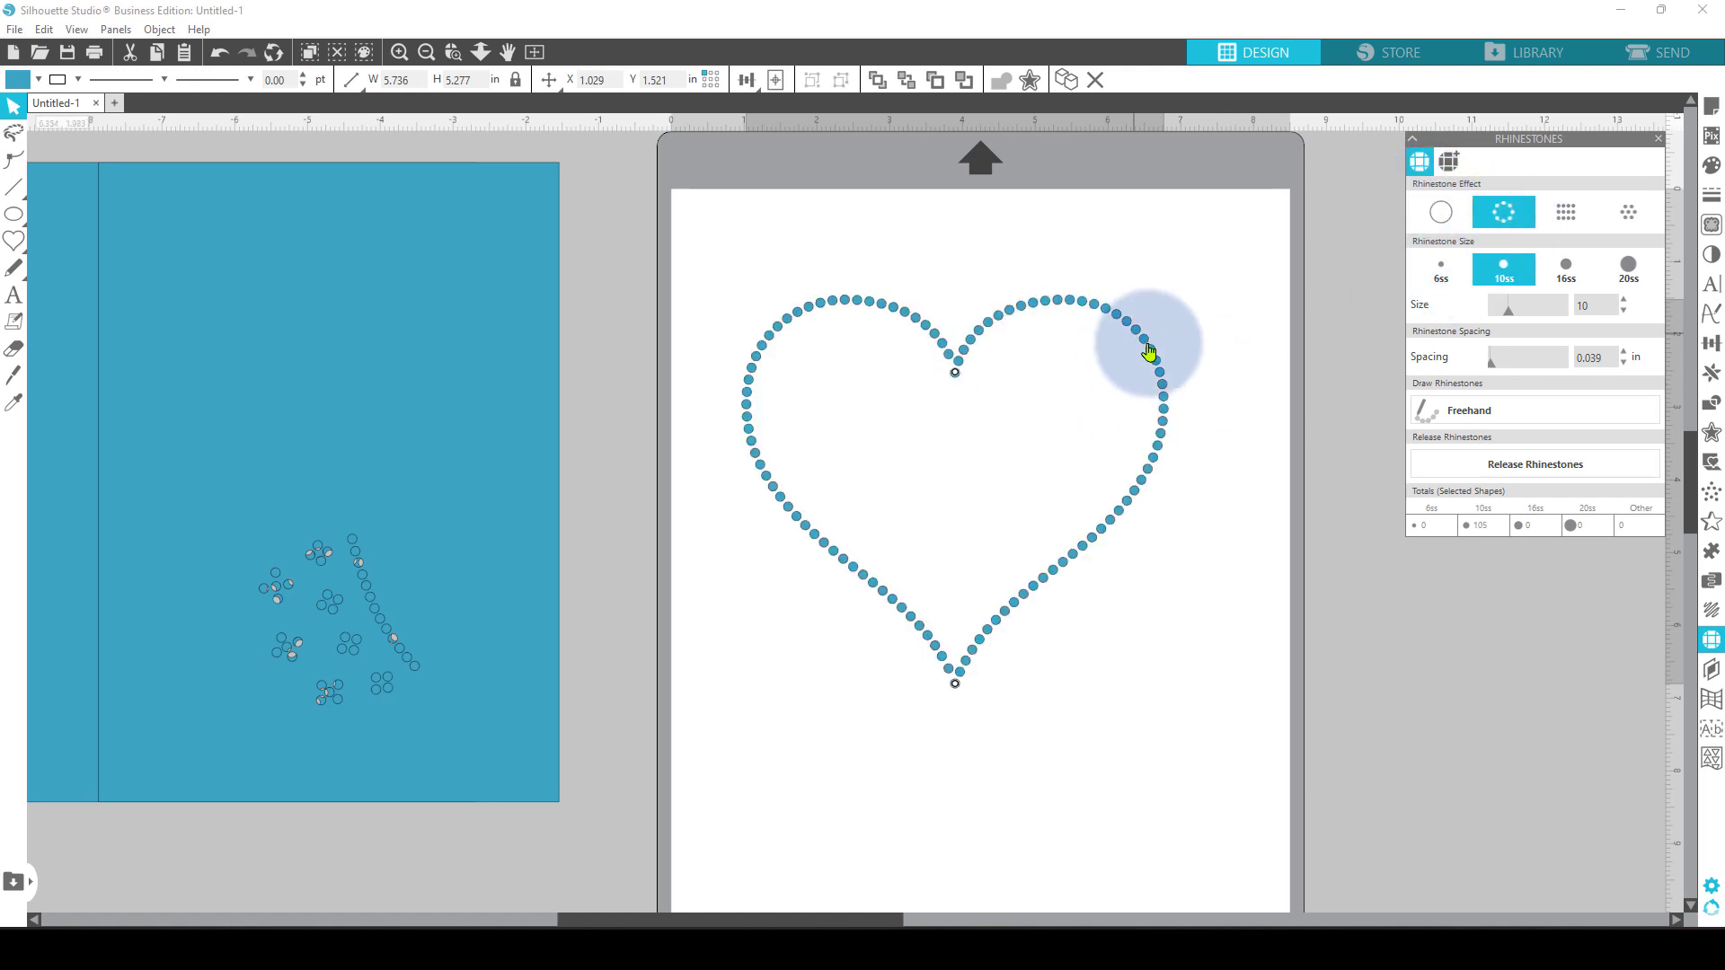
pyautogui.click(1567, 223)
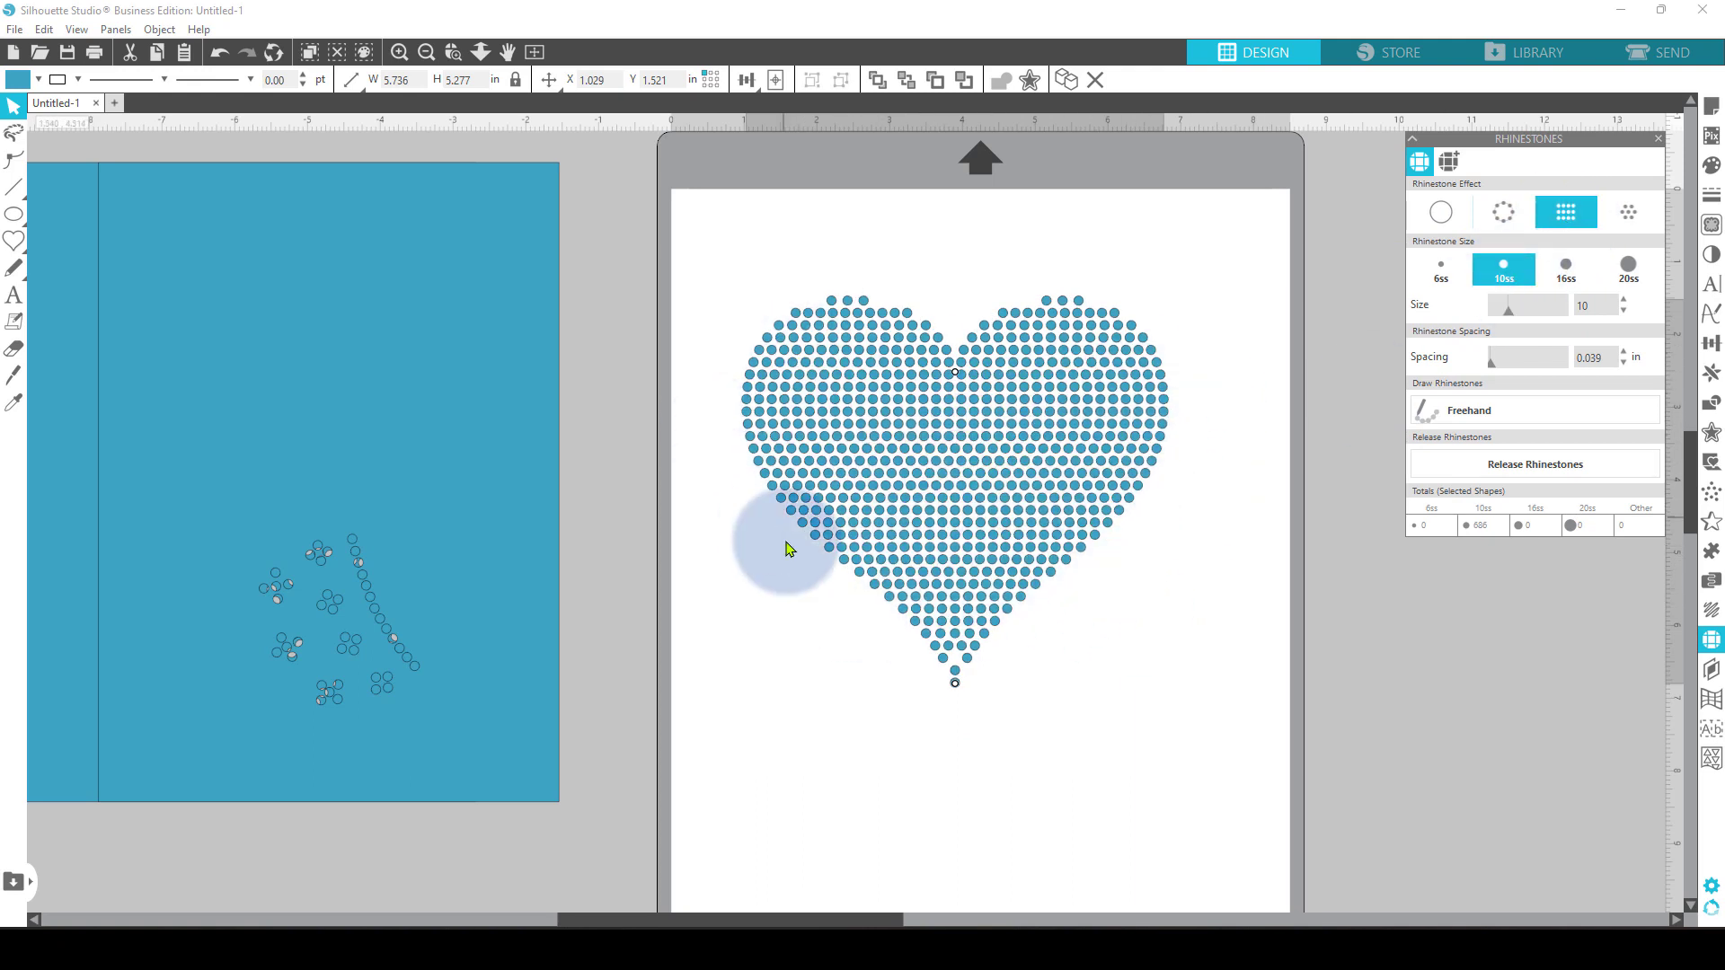
pyautogui.click(1646, 220)
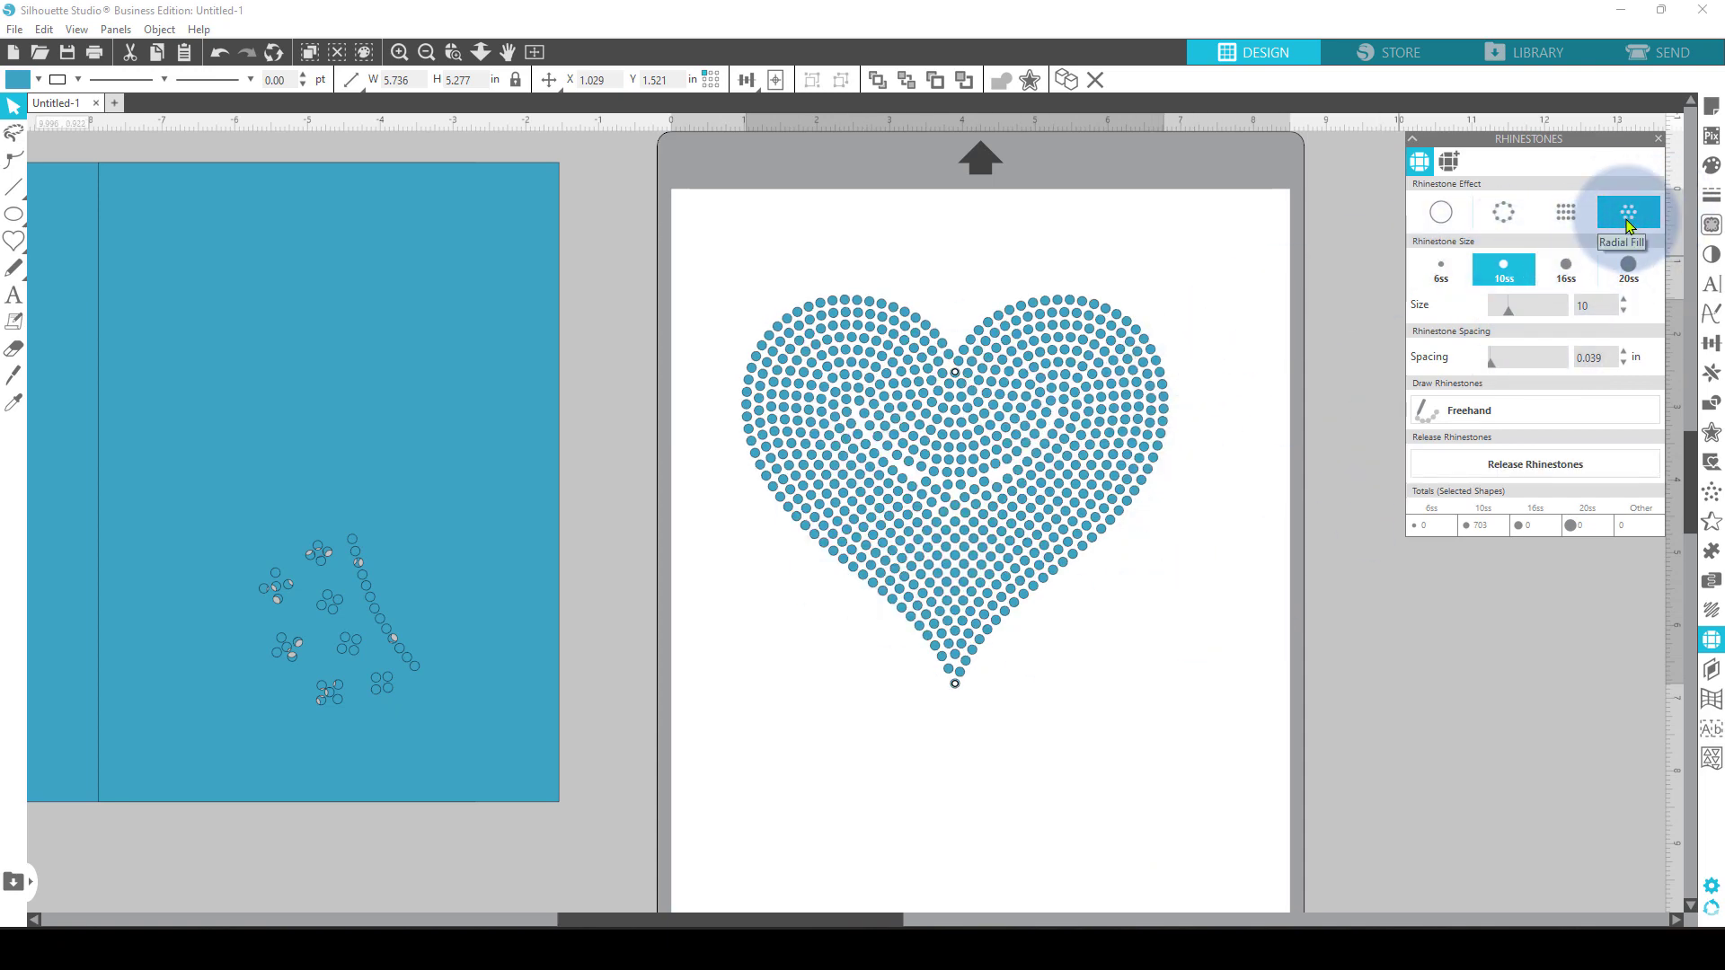
pyautogui.click(1503, 212)
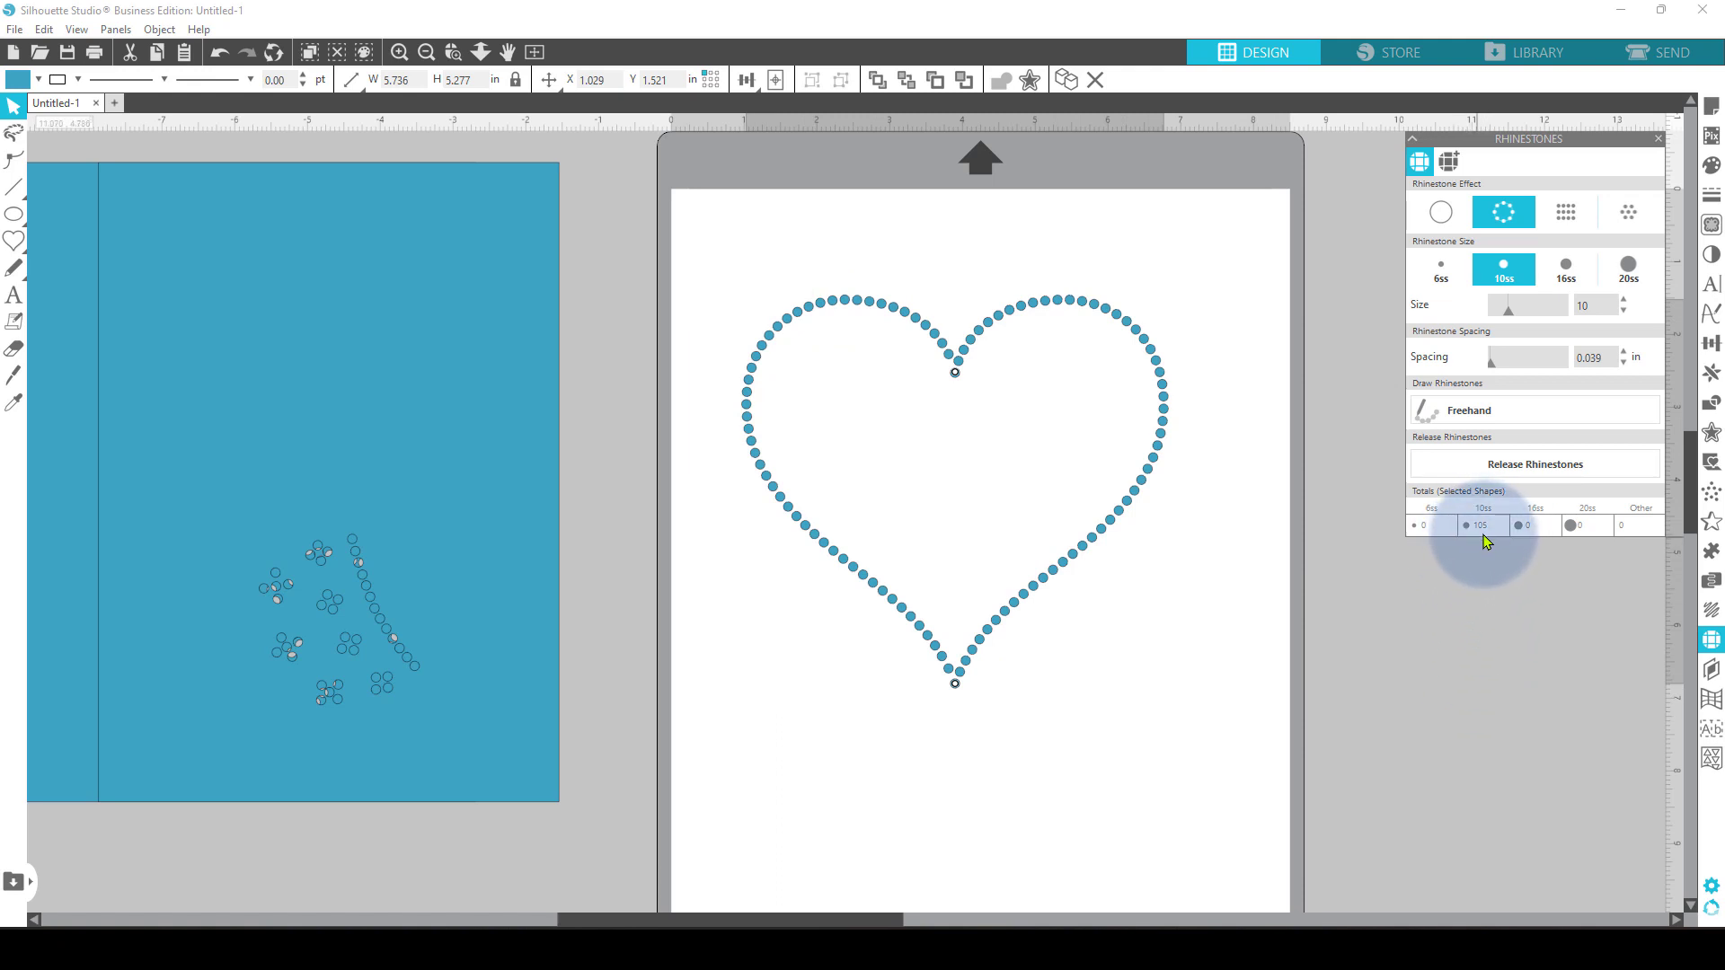
# - Shrink the rhinestone heart to about 4.019 in wide, enlarge it to about 8.931 by 8.216 in and recentre it on the page
pyautogui.click(1120, 532)
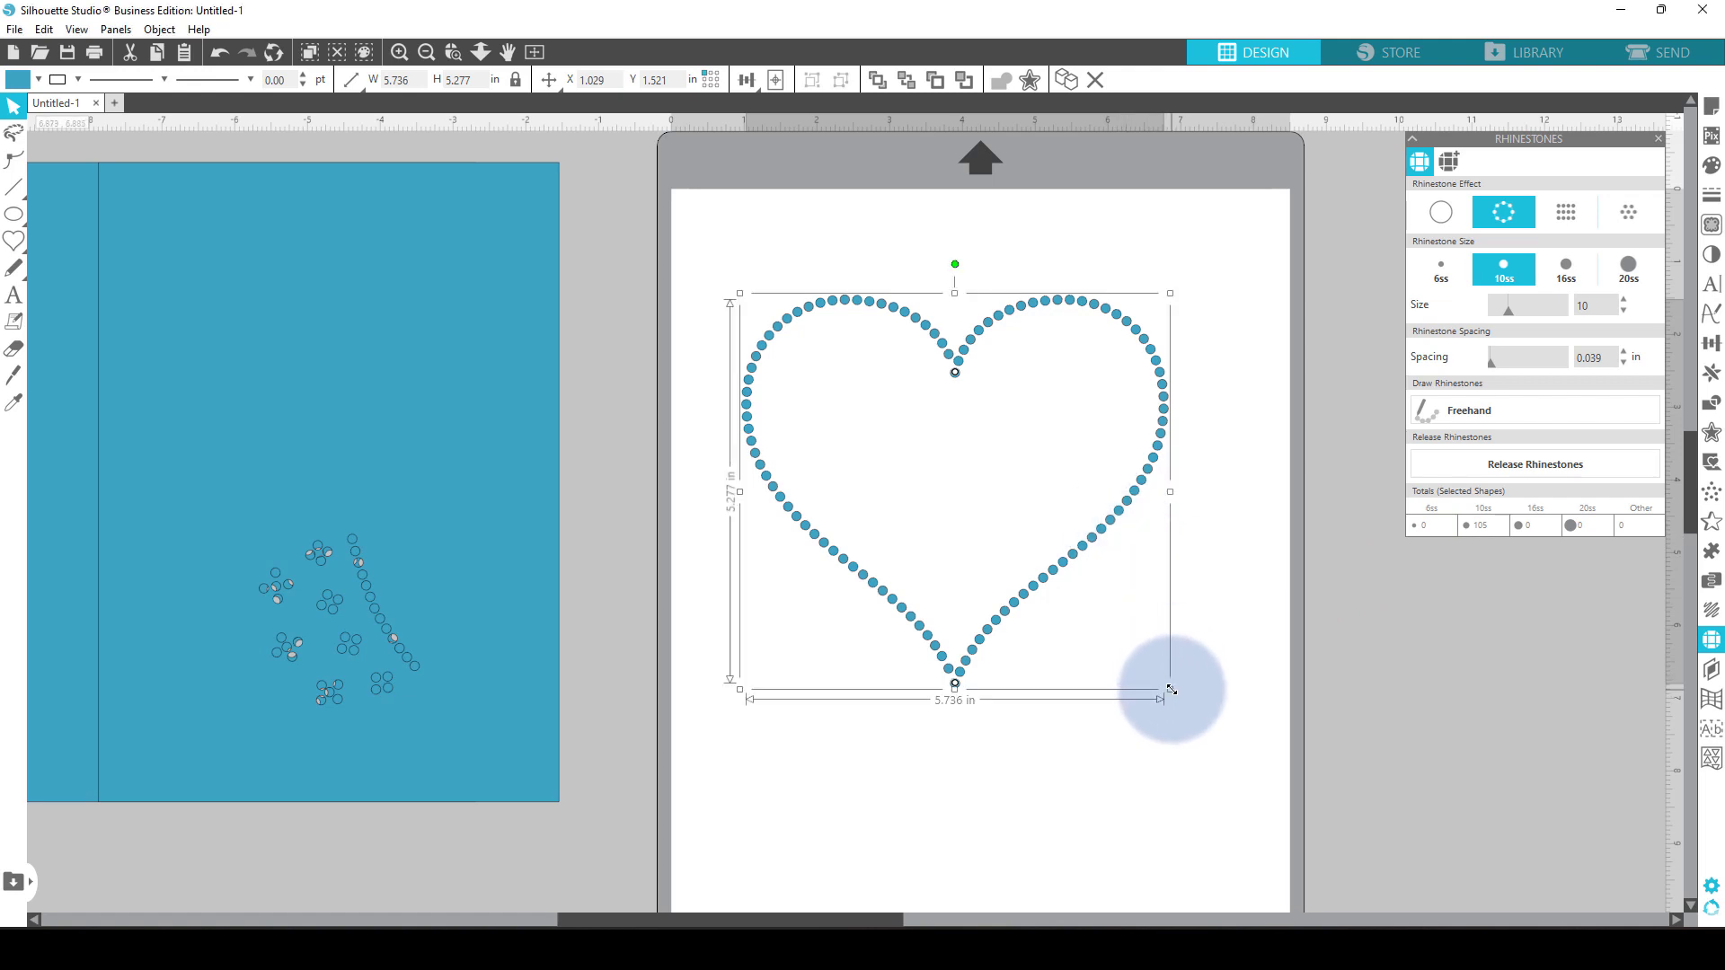
pyautogui.moveTo(1170, 689); pyautogui.dragTo(1010, 593)
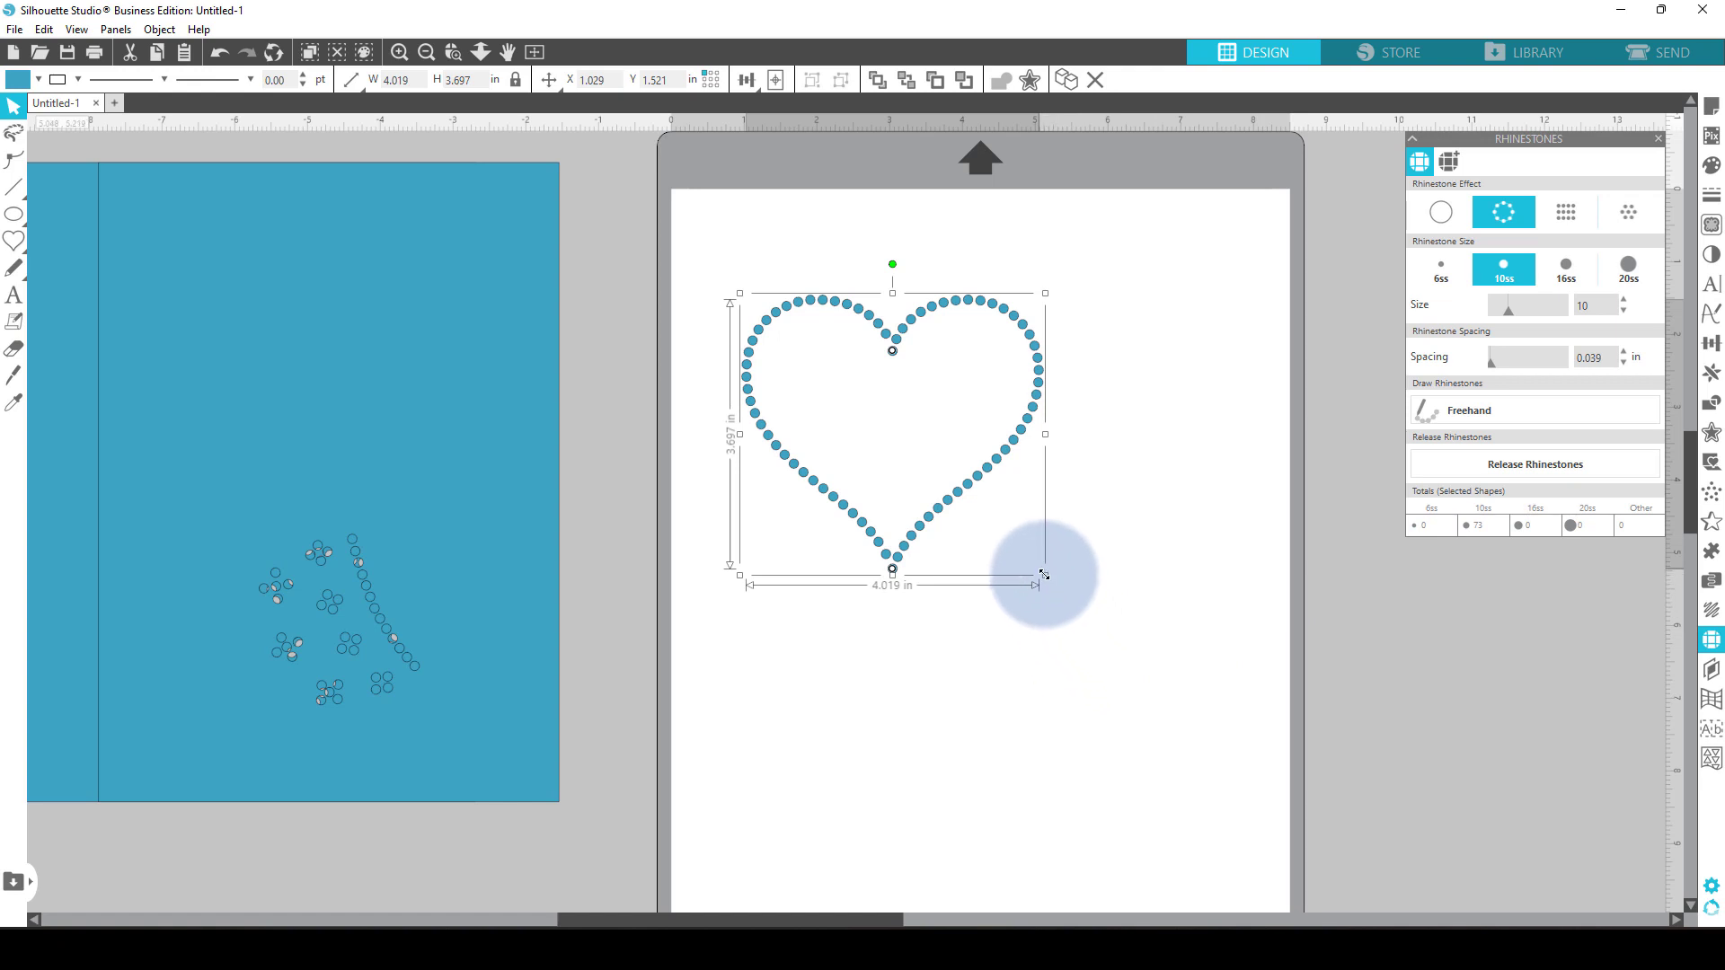
pyautogui.moveTo(1045, 575); pyautogui.dragTo(1403, 903)
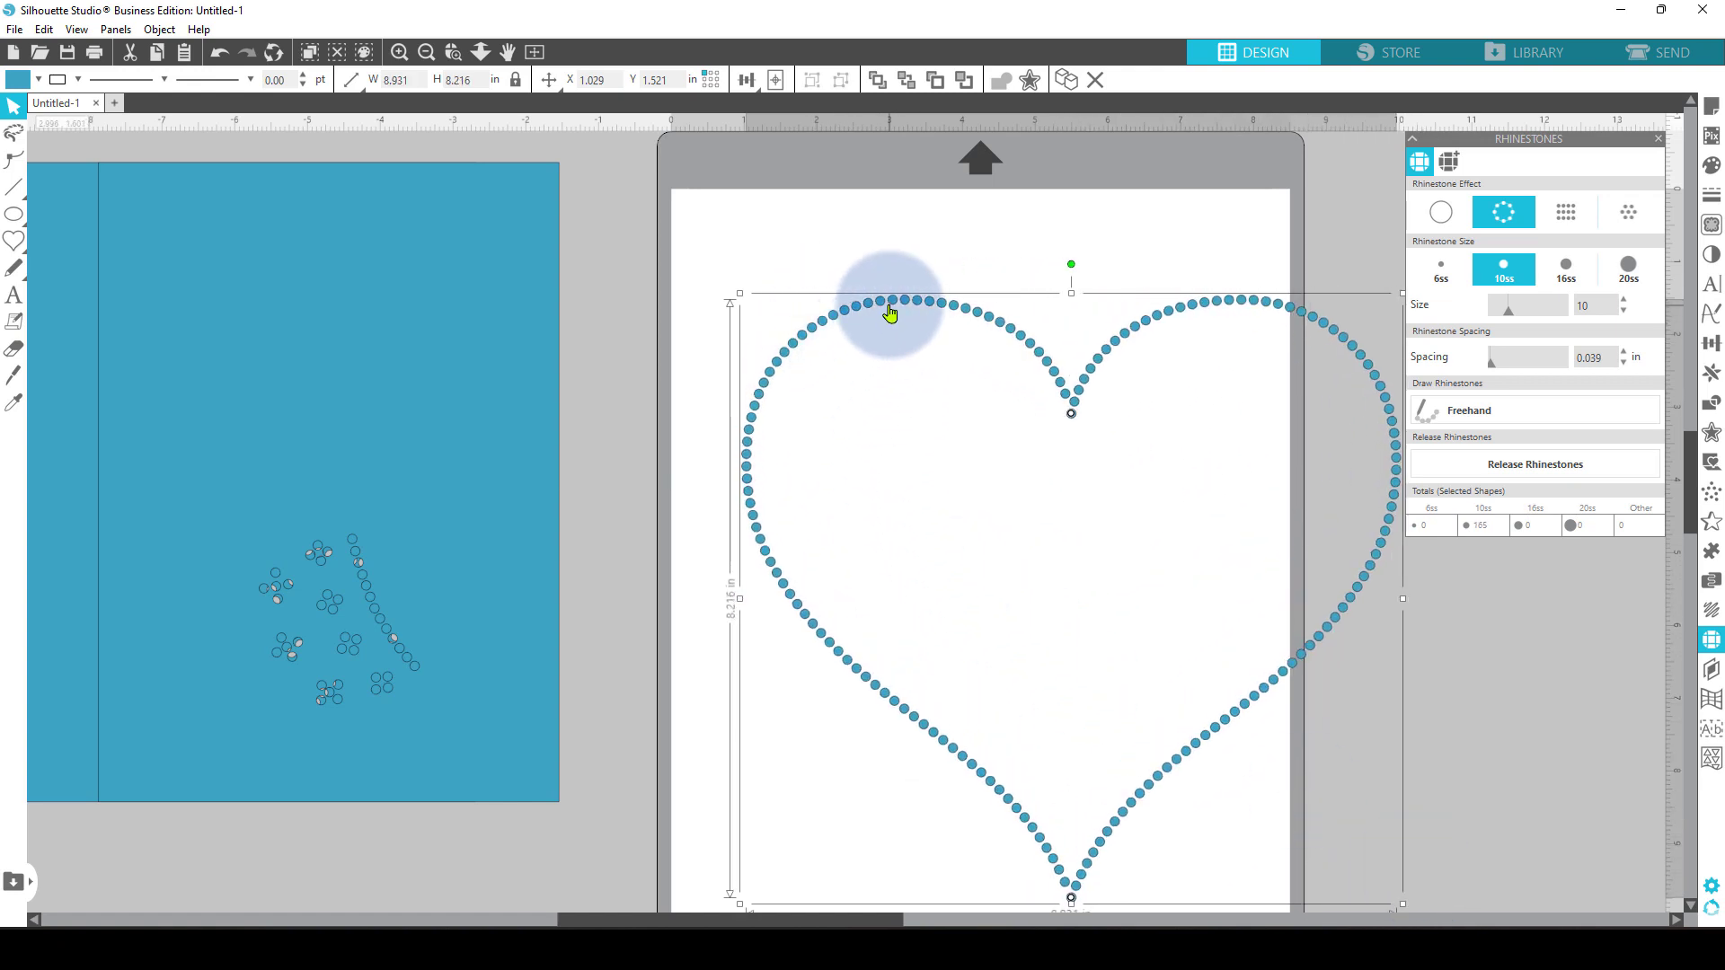
pyautogui.moveTo(889, 312); pyautogui.dragTo(798, 248)
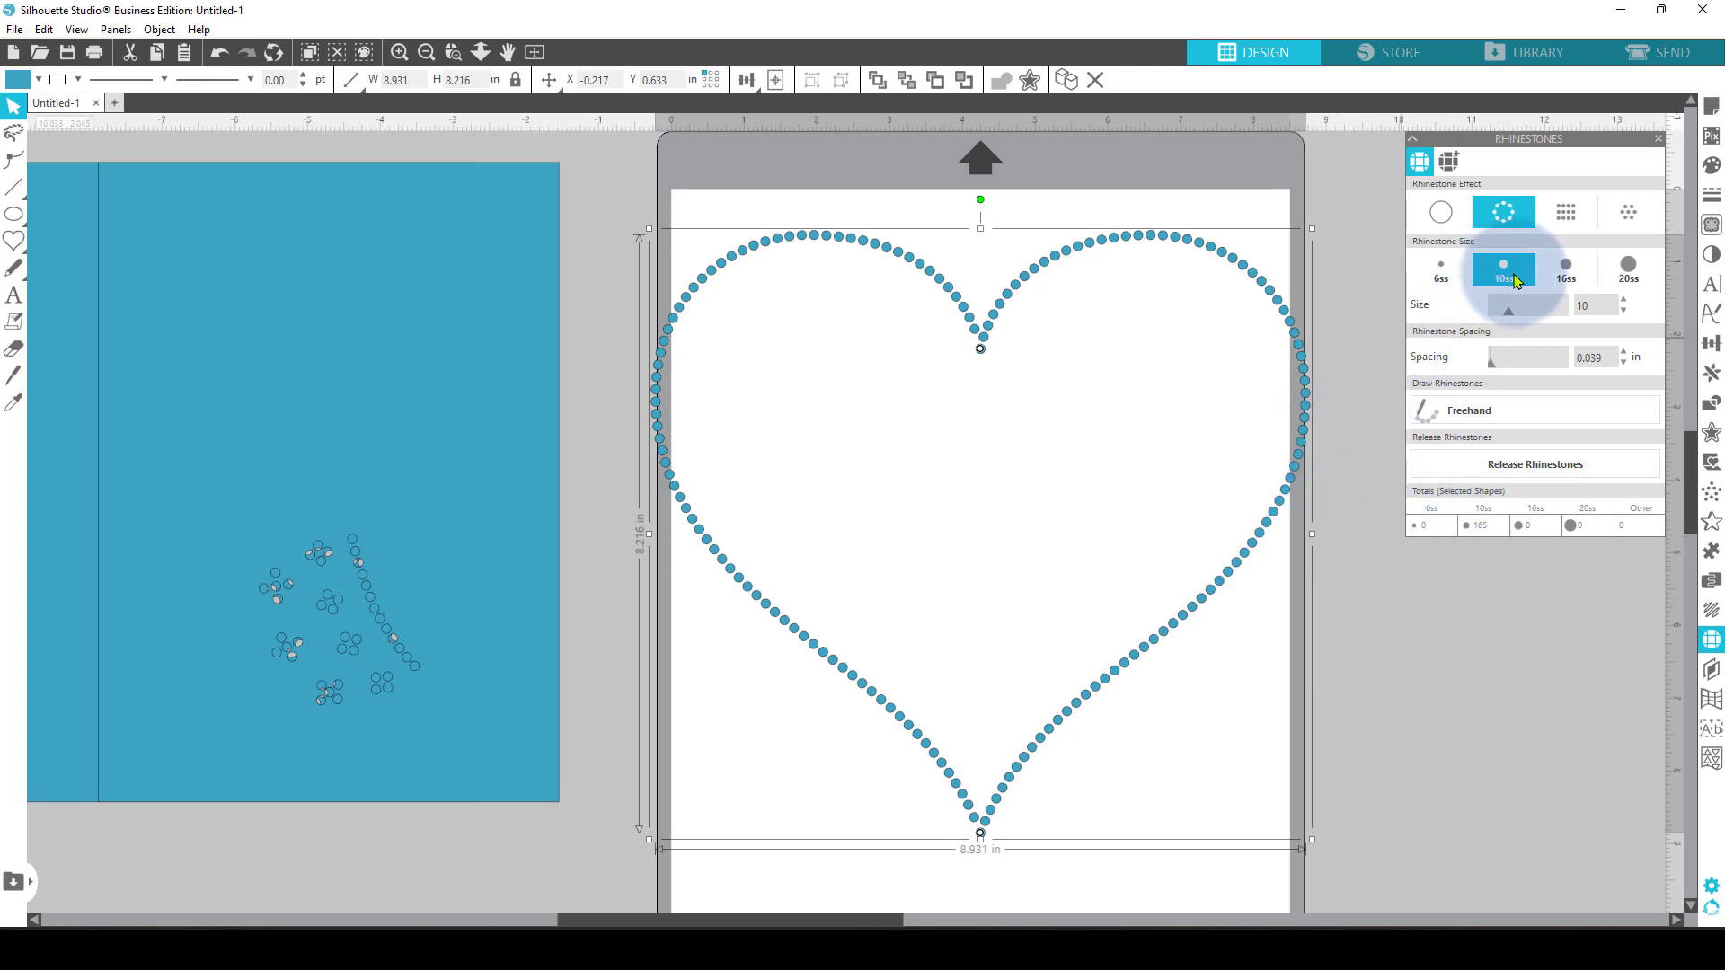
# - Try 16ss and 20ss stones on the heart, set the rhinestone size to 6ss and shrink the heart to about 2.756 by 2.535 in
pyautogui.click(1567, 281)
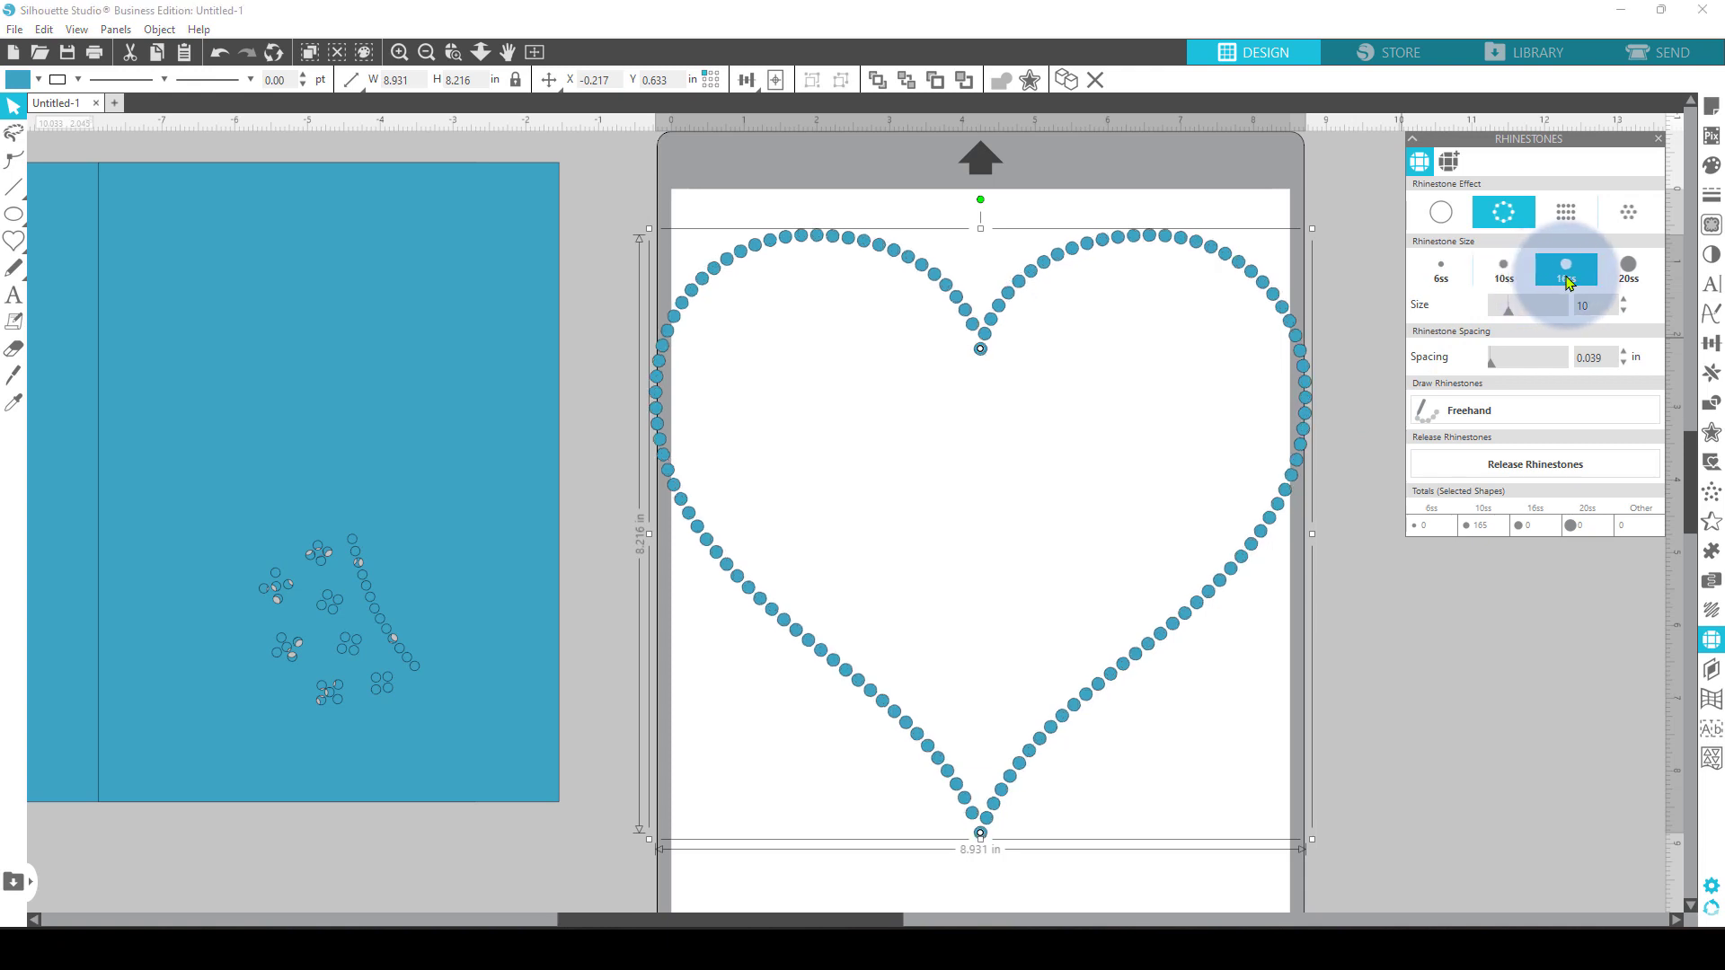
pyautogui.click(1630, 273)
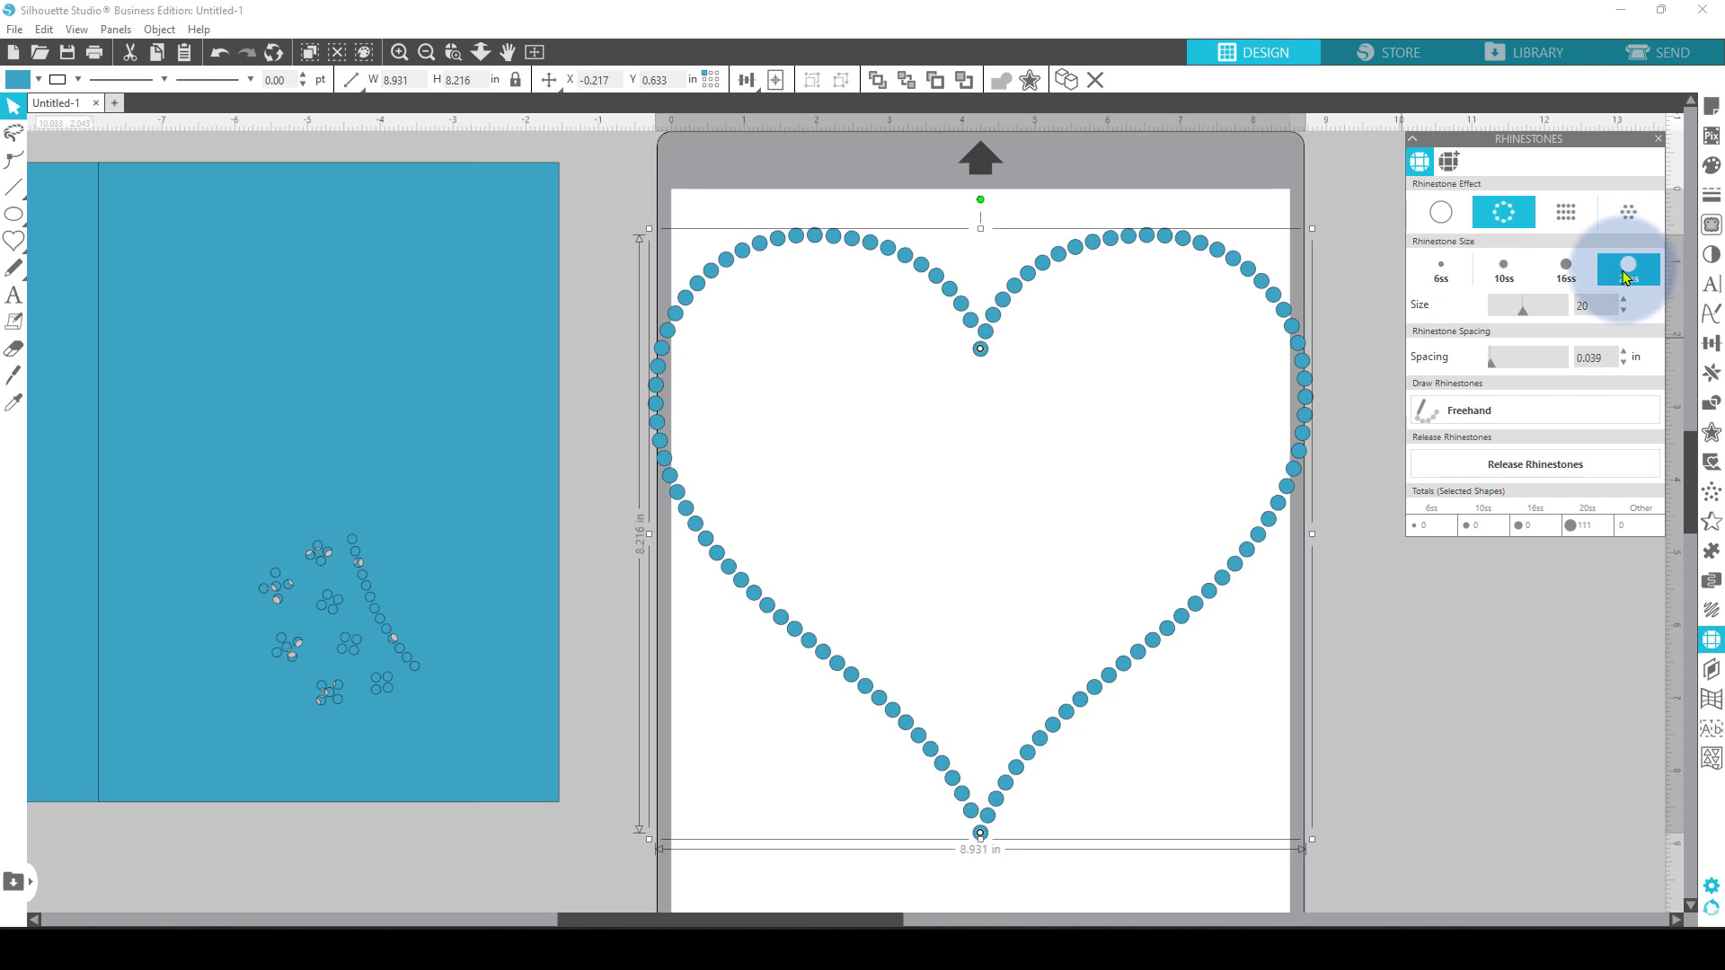
pyautogui.click(1442, 278)
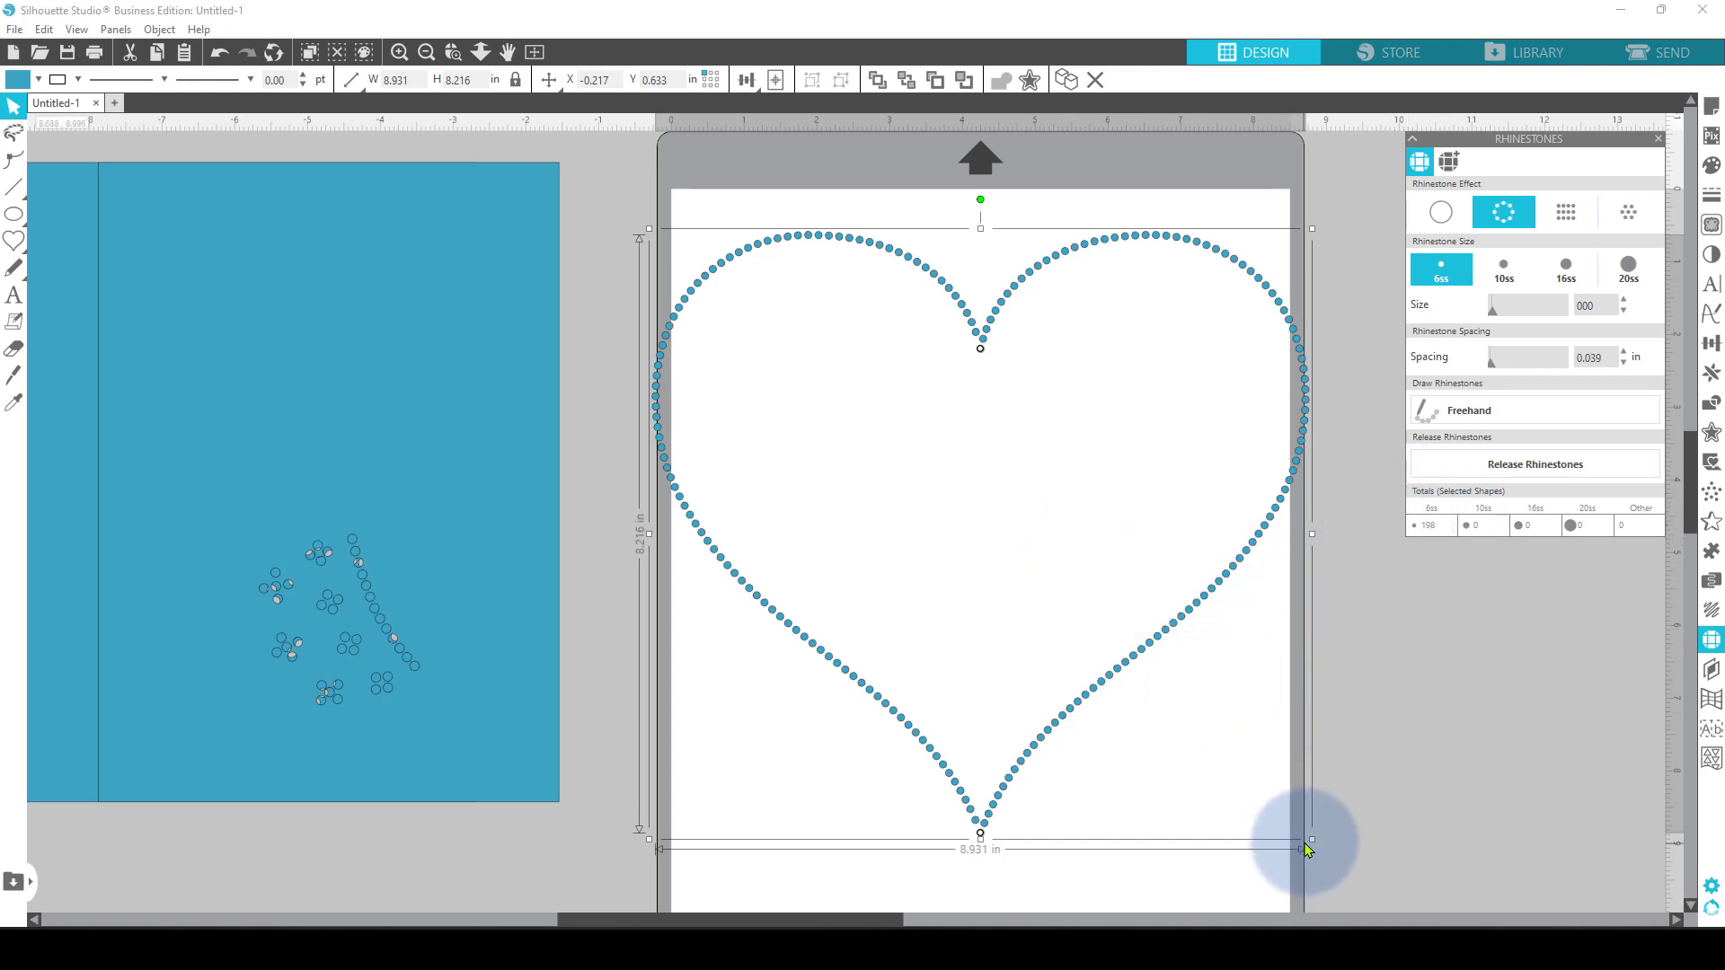
pyautogui.moveTo(1312, 839); pyautogui.dragTo(1037, 475)
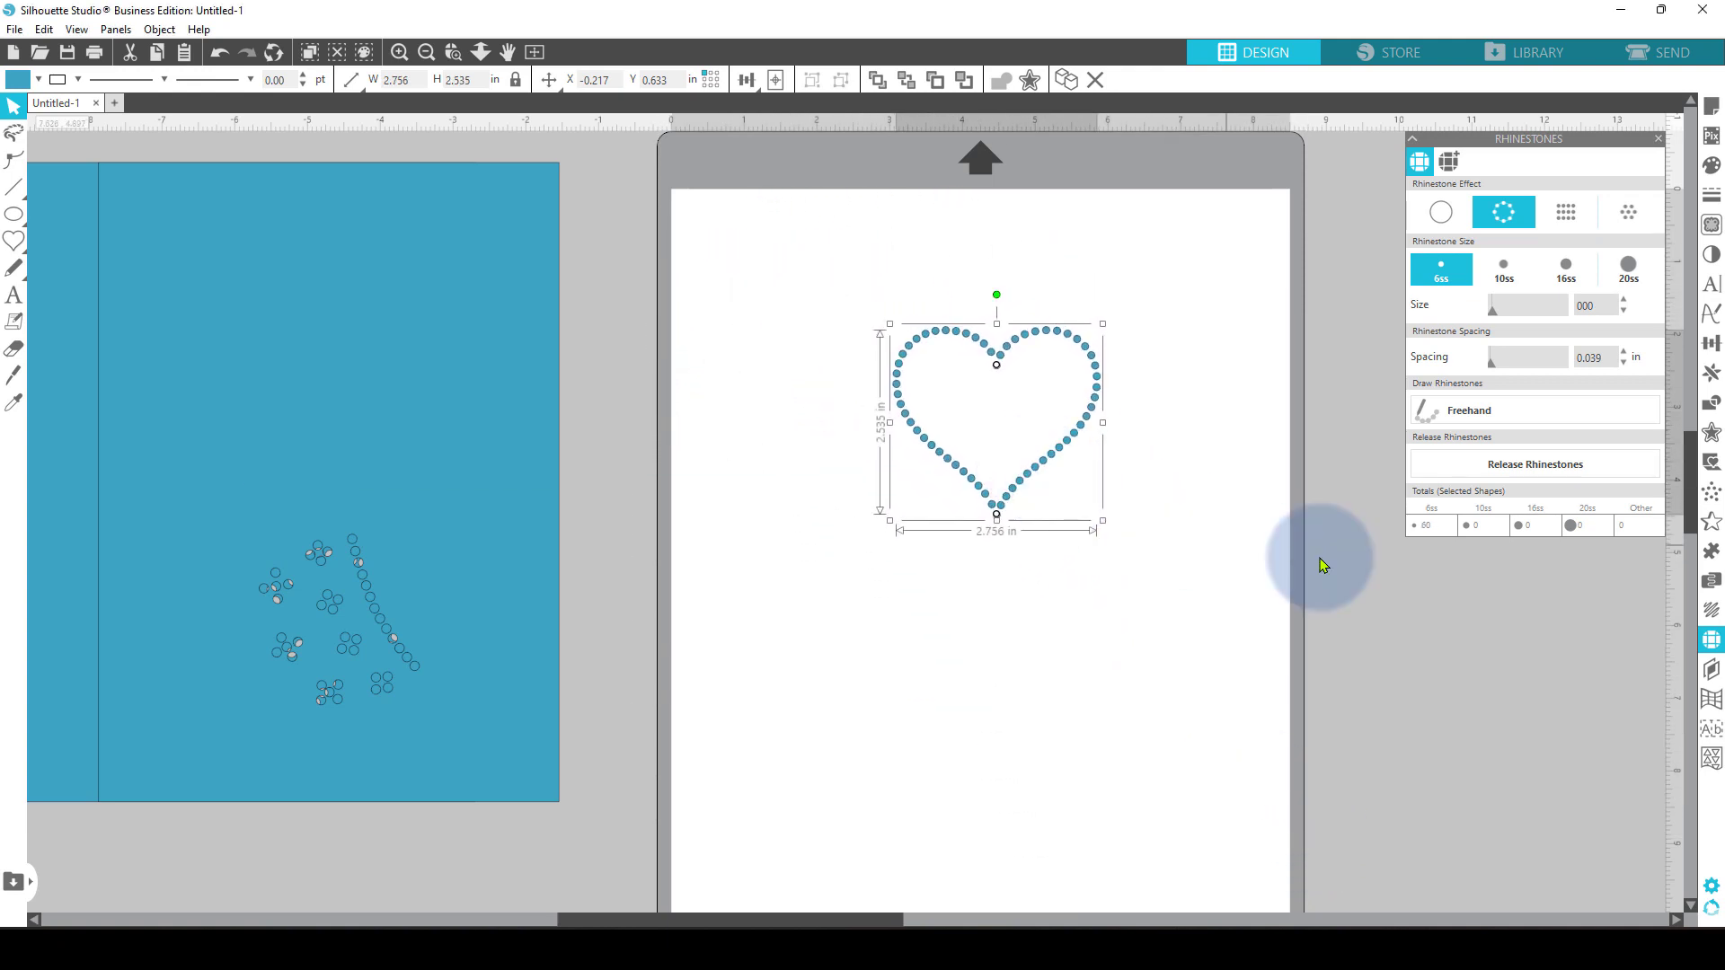